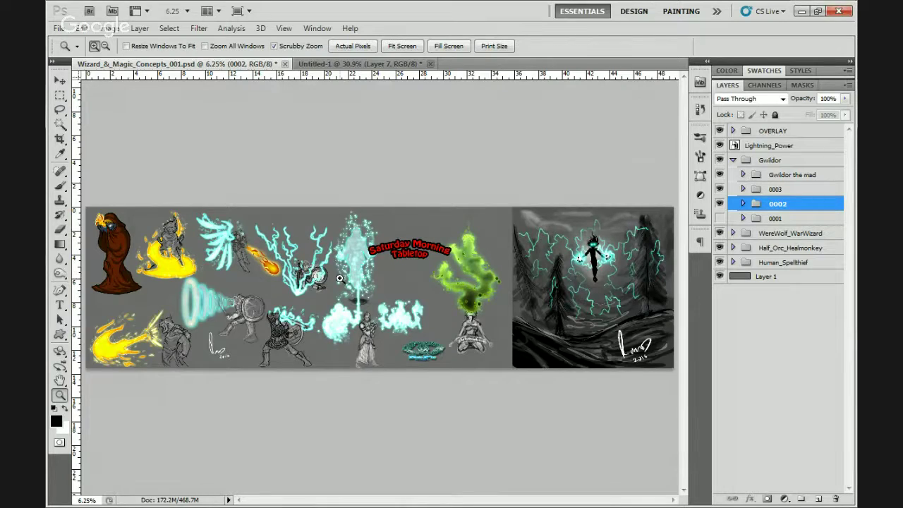
- Examine the robed wizard, the flame sorcerer and the neighbouring figures on the Wizard_&_Magic_Concepts_001.psd sheet up close
{"action": "left_click", "coordinate": [340, 279]}
{"action": "left_click", "coordinate": [256, 325]}
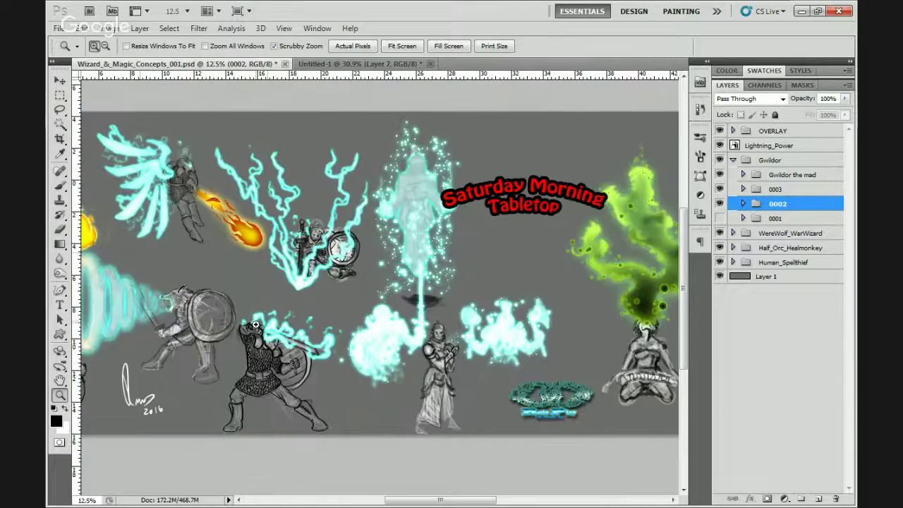
{"action": "scroll", "coordinate": [255, 311], "scroll_direction": "left", "scroll_amount": 5}
{"action": "left_click", "coordinate": [203, 194]}
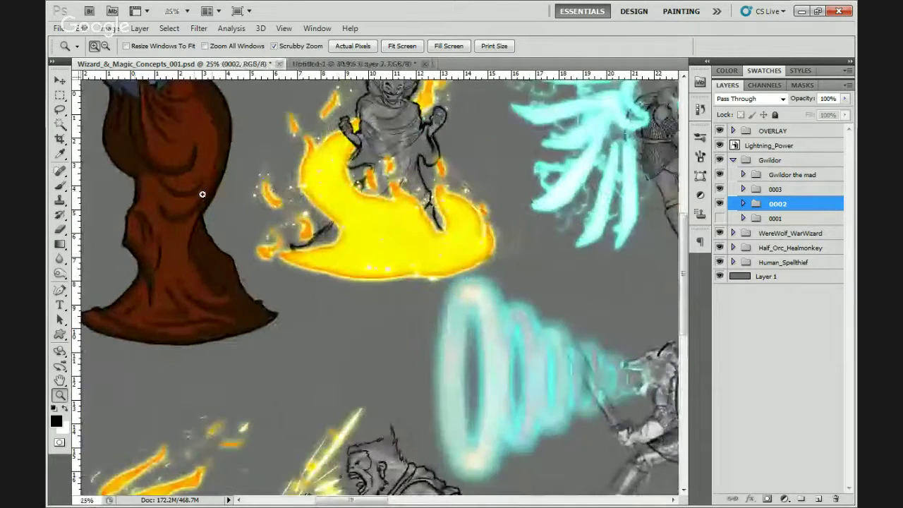
{"action": "left_click_drag", "start_coordinate": [203, 194], "coordinate": [379, 315]}
{"action": "left_click", "coordinate": [363, 319]}
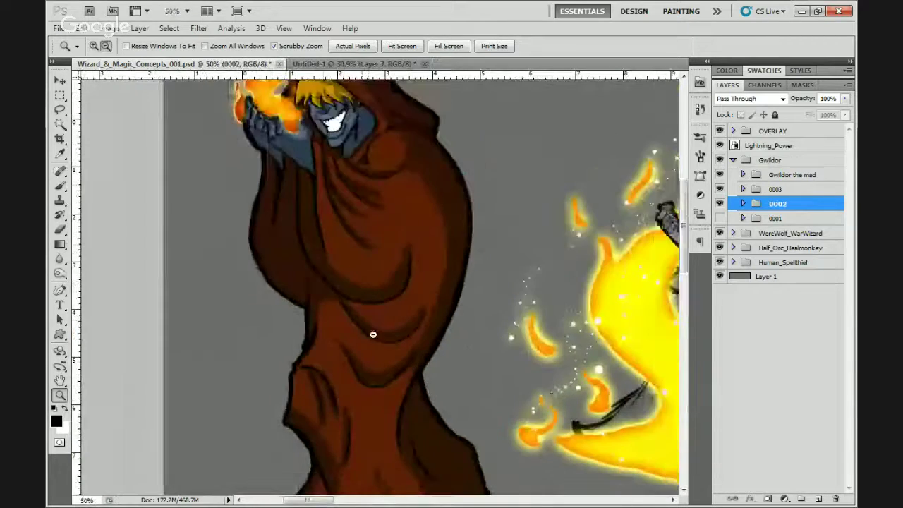
{"action": "left_click", "coordinate": [441, 361], "text": "alt"}
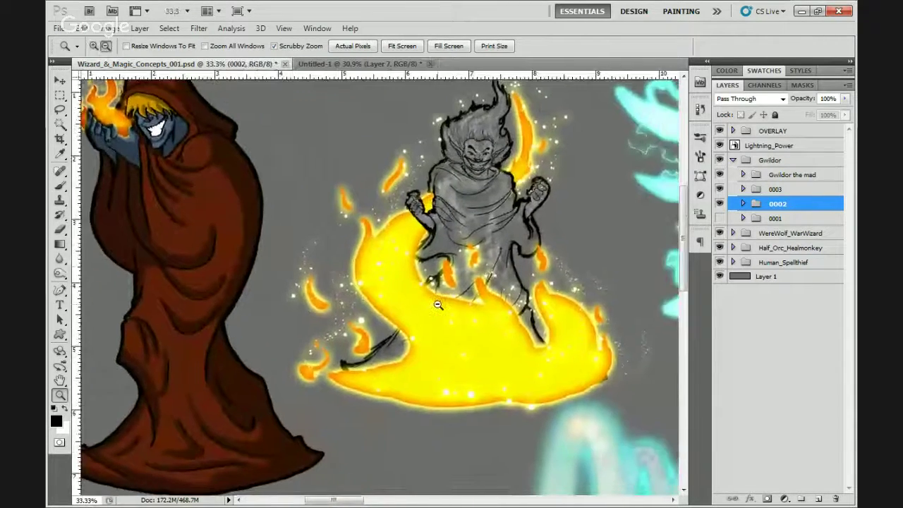
{"action": "left_click", "coordinate": [438, 305], "text": "alt"}
{"action": "left_click", "coordinate": [356, 276], "text": "alt"}
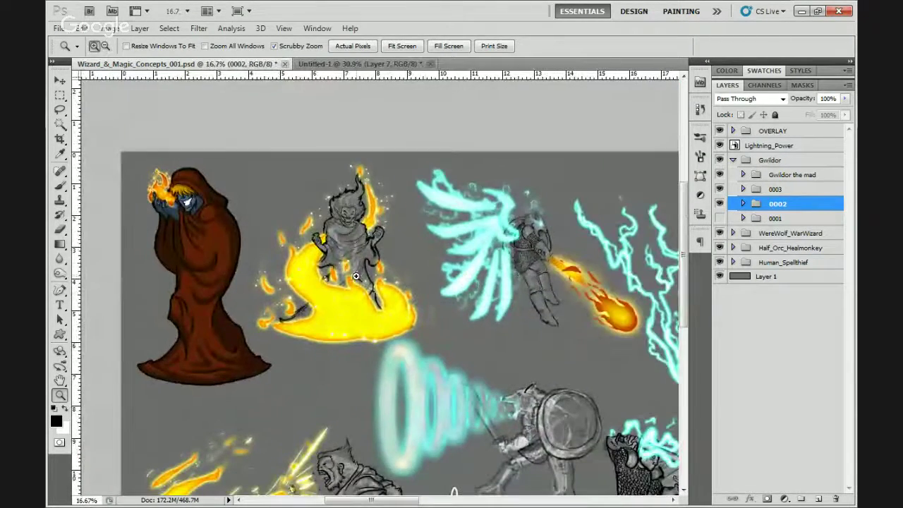
{"action": "left_click", "coordinate": [366, 292], "text": "alt"}
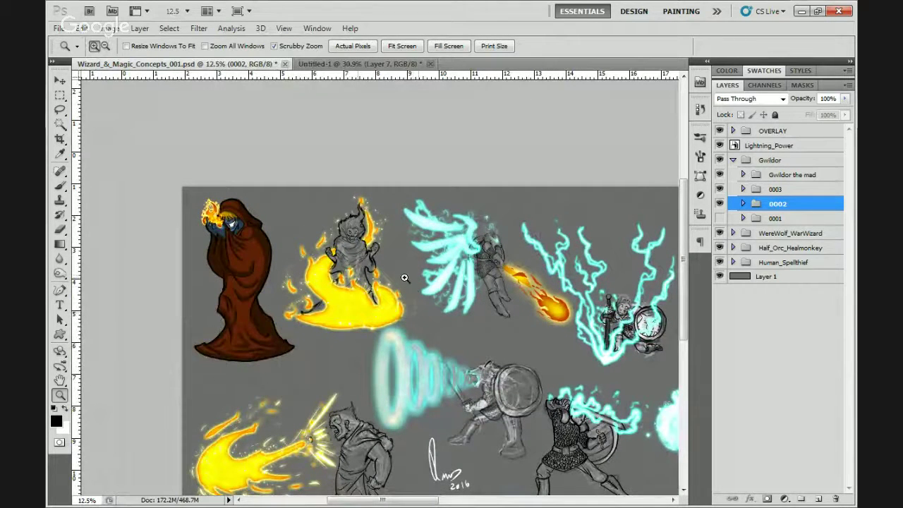
- Switch to the Untitled-1 document and toggle Layer 7's visibility to check what it holds, leaving it shown
{"action": "left_click", "coordinate": [346, 64]}
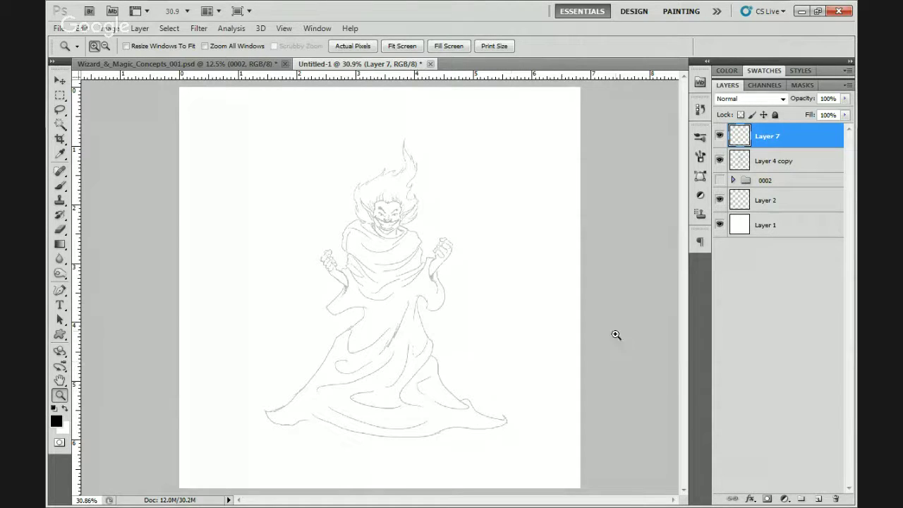
{"action": "left_click", "coordinate": [719, 136]}
{"action": "left_click", "coordinate": [719, 136]}
{"action": "left_click", "coordinate": [719, 136]}
{"action": "left_click", "coordinate": [719, 136]}
- Try a test stroke beside the sorcerer's shoulder on Layer 7 with a 60 px brush at 30% opacity
{"action": "left_click", "coordinate": [361, 266]}
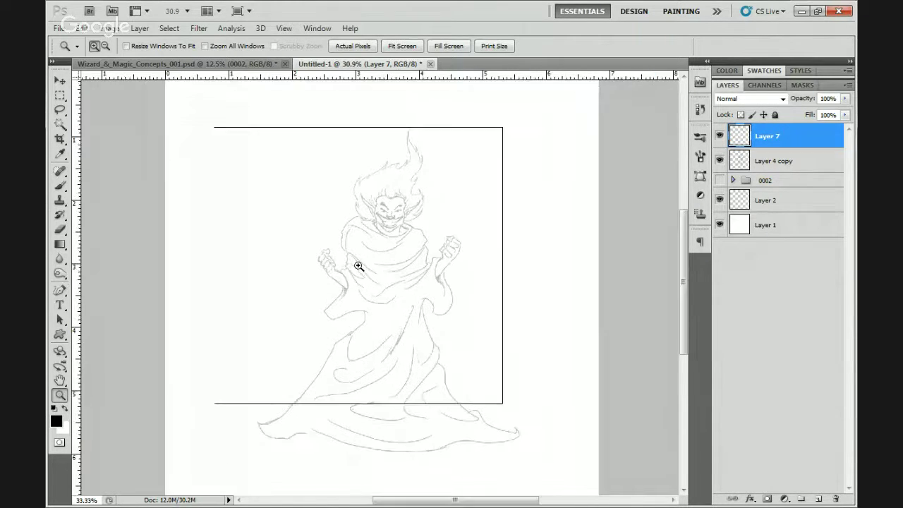
{"action": "left_click", "coordinate": [367, 264]}
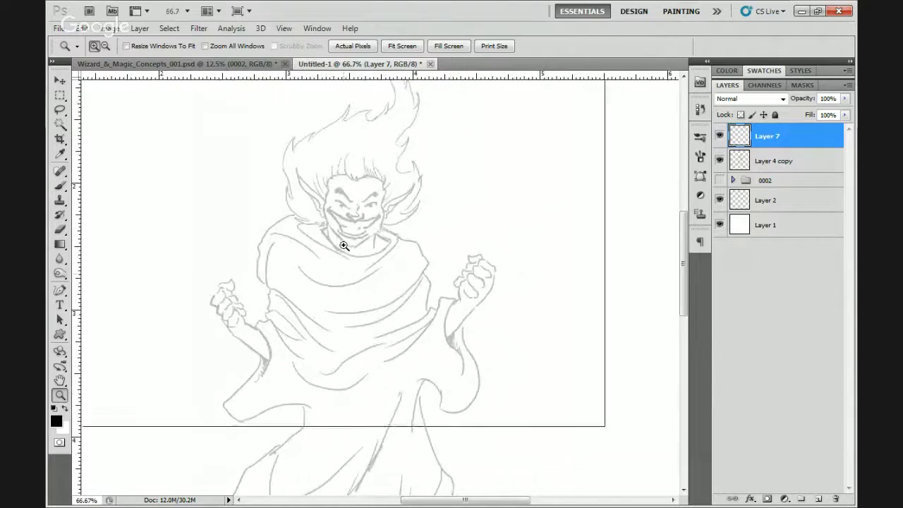
{"action": "left_click", "coordinate": [344, 245]}
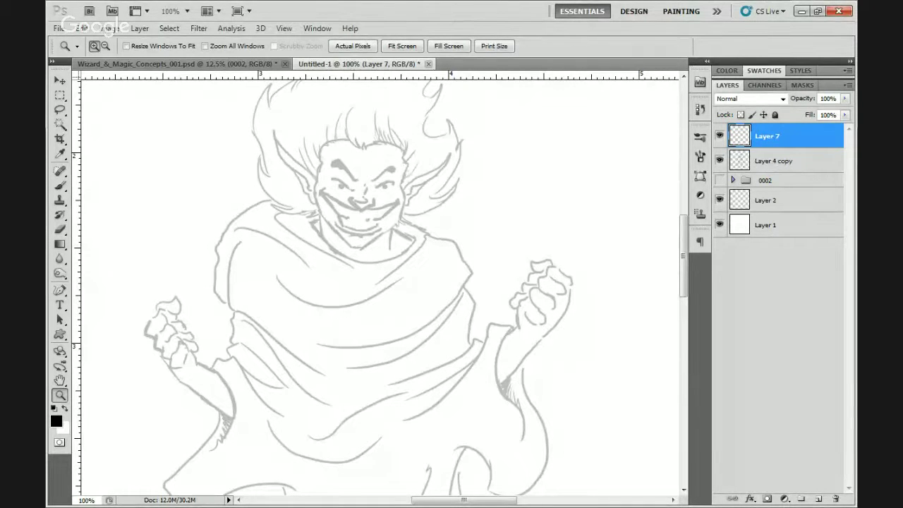
{"action": "left_click", "coordinate": [370, 265]}
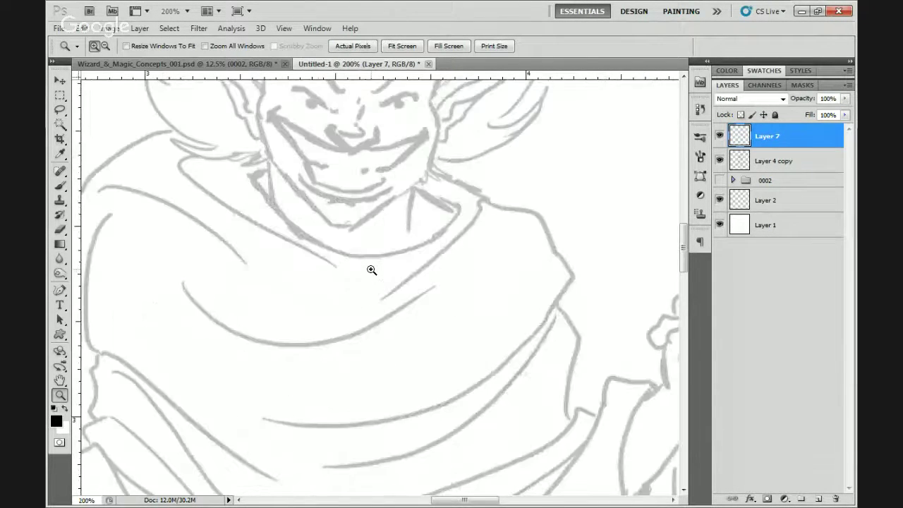
{"action": "left_click_drag", "start_coordinate": [371, 270], "coordinate": [370, 420]}
{"action": "left_click", "coordinate": [364, 367], "text": "alt"}
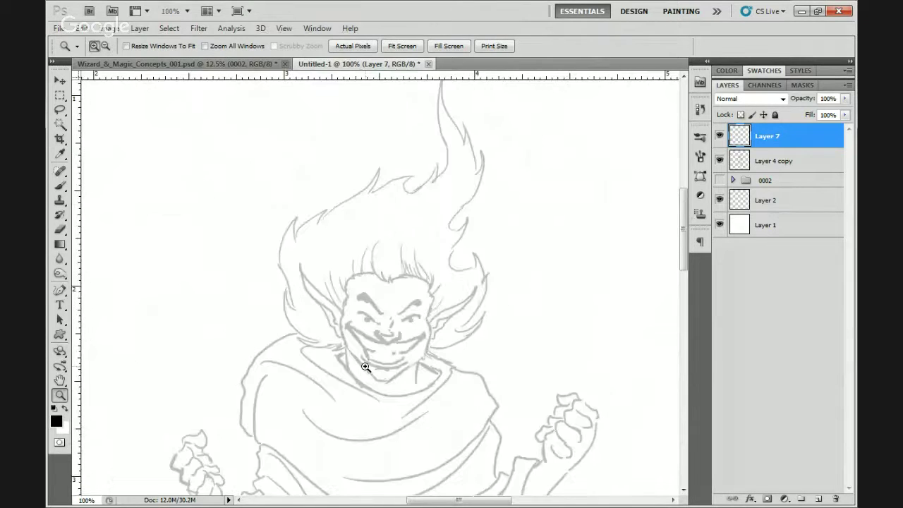
{"action": "key", "text": "b"}
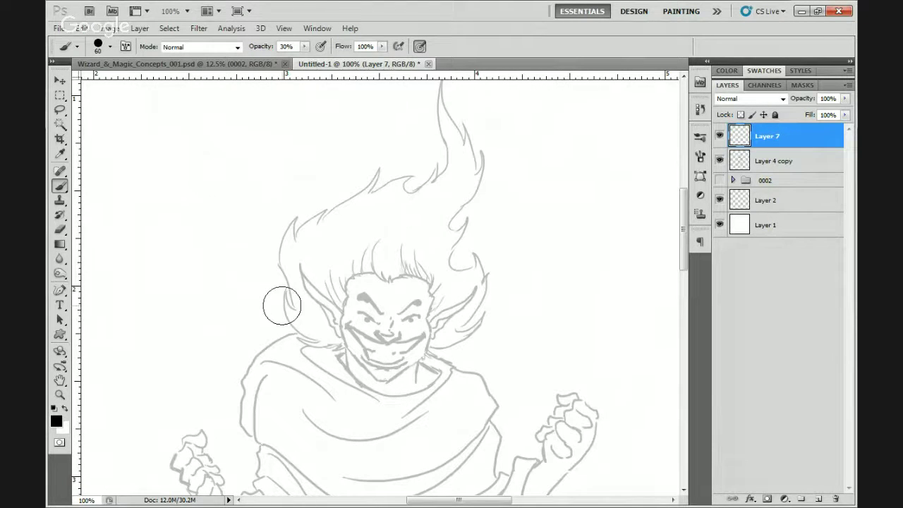
{"action": "mouse_move", "coordinate": [203, 259]}
{"action": "left_mouse_down"}
{"action": "mouse_move", "coordinate": [211, 336]}
{"action": "mouse_move", "coordinate": [299, 386]}
{"action": "left_mouse_up"}
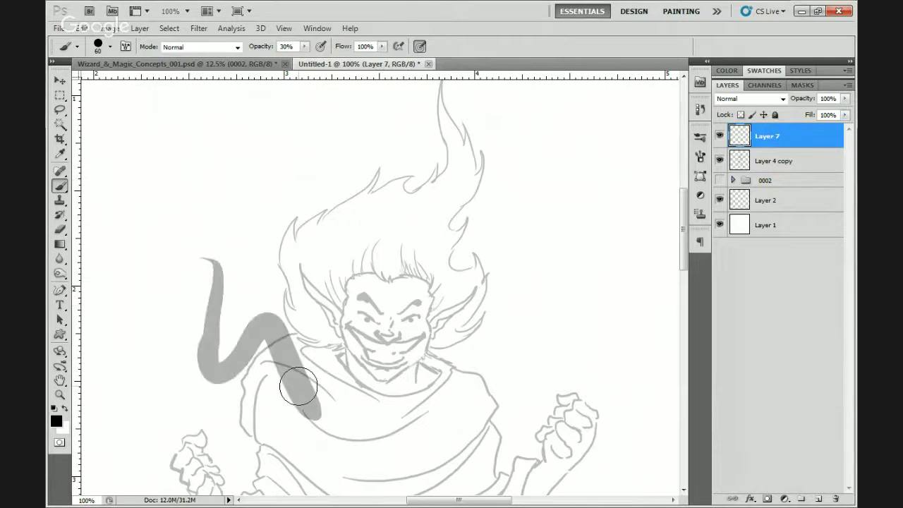
{"action": "key", "text": "ctrl+z"}
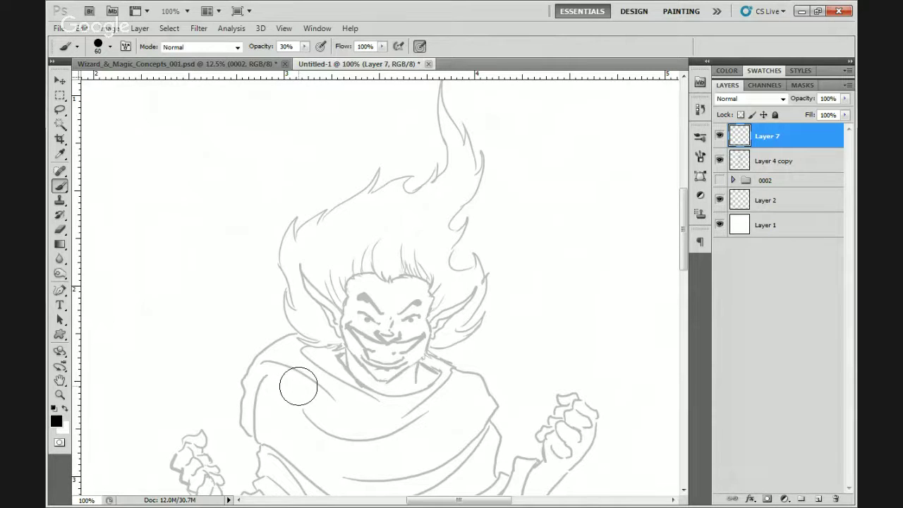
- Set the brush to 100% opacity and reduce its size to 4 px for inking
{"action": "key", "text": "0"}
{"action": "mouse_move", "coordinate": [232, 187]}
{"action": "left_mouse_down"}
{"action": "mouse_move", "coordinate": [302, 323]}
{"action": "mouse_move", "coordinate": [433, 210]}
{"action": "left_mouse_up"}
{"action": "key", "text": "ctrl+z"}
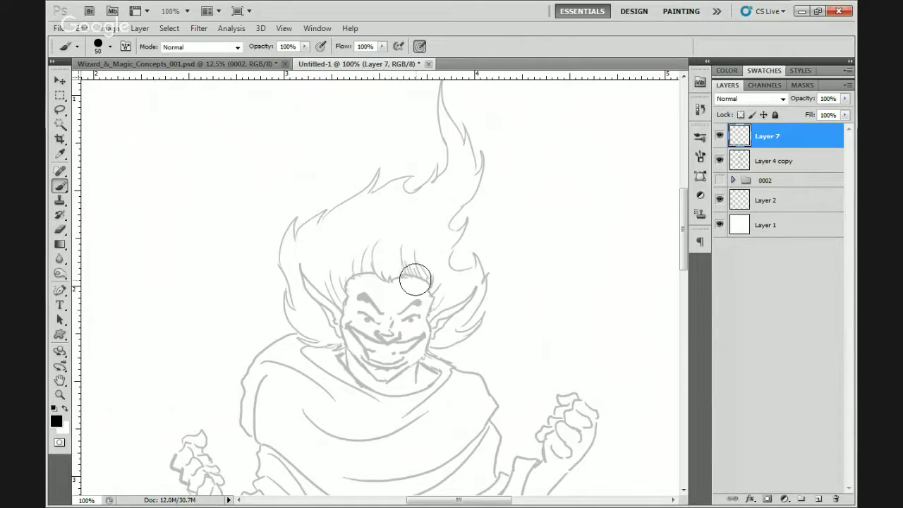
{"action": "key", "text": "bracketleft"}
{"action": "key", "text": "bracketleft"}
{"action": "key", "text": "bracketleft"}
{"action": "key", "text": "bracketleft"}
{"action": "key", "text": "bracketleft"}
{"action": "key", "text": "bracketleft"}
{"action": "key", "text": "bracketleft"}
{"action": "key", "text": "bracketleft"}
{"action": "key", "text": "bracketleft"}
- Try inking the curve beneath the sorcerer's nose with the 4 px brush, working close up on the face
{"action": "key", "text": "z"}
{"action": "left_click", "coordinate": [407, 322]}
{"action": "left_click", "coordinate": [407, 324]}
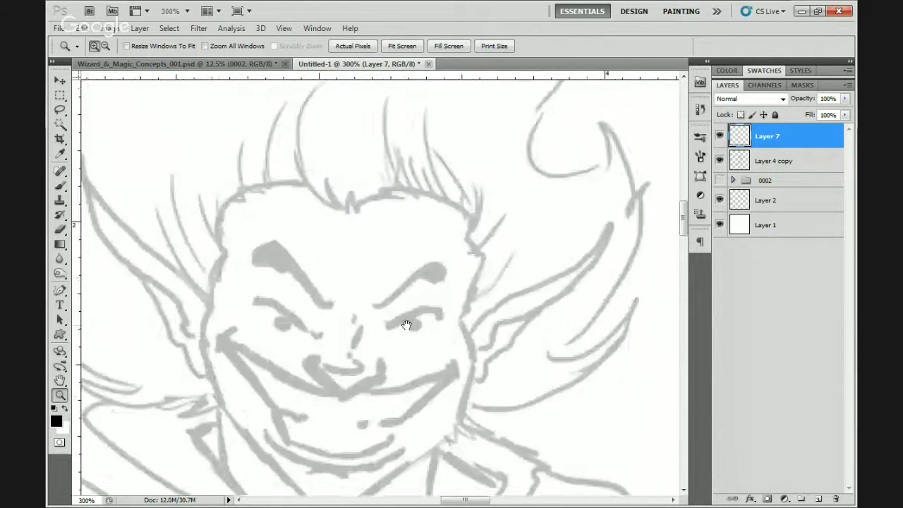
{"action": "left_click_drag", "start_coordinate": [407, 325], "coordinate": [459, 234]}
{"action": "key", "text": "b"}
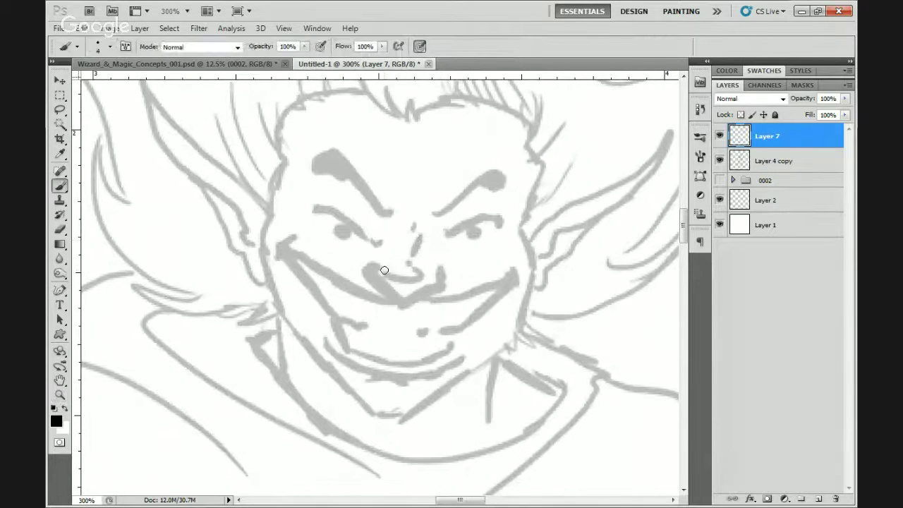
{"action": "mouse_move", "coordinate": [379, 264]}
{"action": "left_mouse_down"}
{"action": "mouse_move", "coordinate": [370, 269]}
{"action": "mouse_move", "coordinate": [415, 301]}
{"action": "mouse_move", "coordinate": [445, 286]}
{"action": "left_mouse_up"}
{"action": "key", "text": "ctrl+z"}
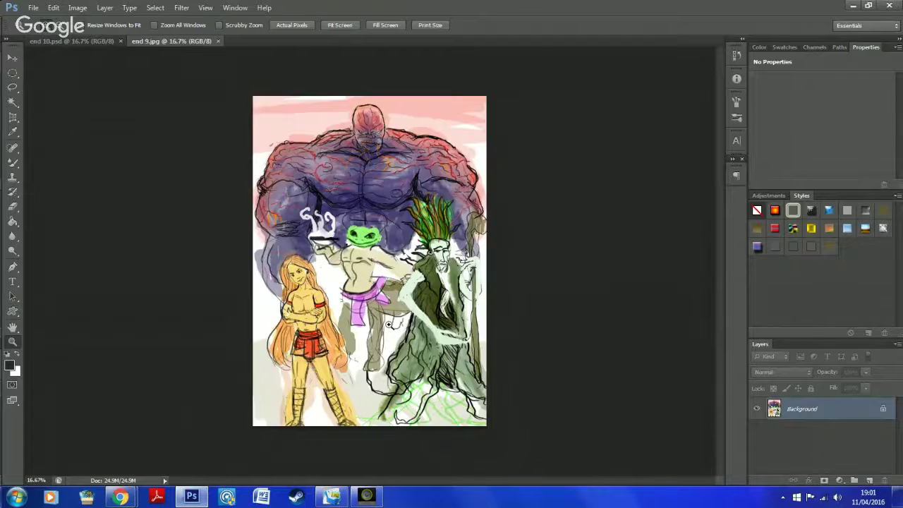
- Examine the painted group of four characters in end 9.jpg from top to bottom
{"action": "left_click", "coordinate": [390, 325]}
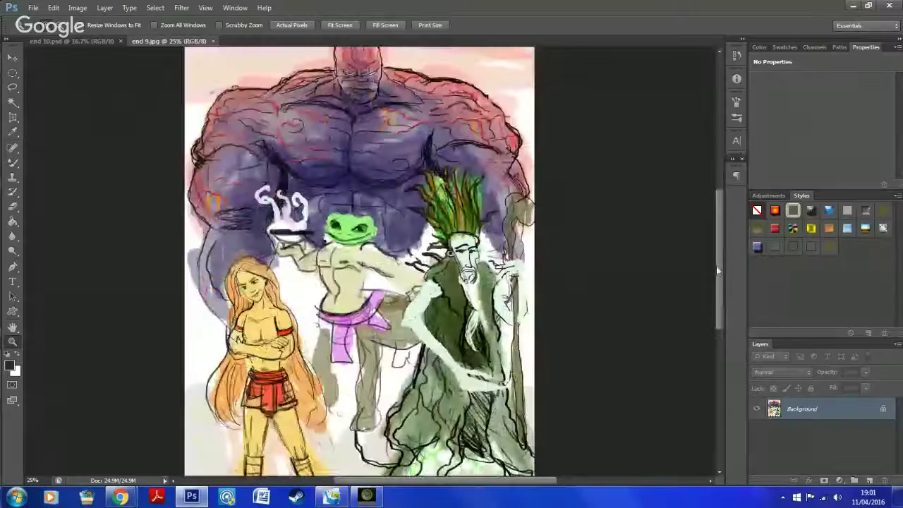
{"action": "scroll", "coordinate": [711, 300], "scroll_direction": "down", "scroll_amount": 2}
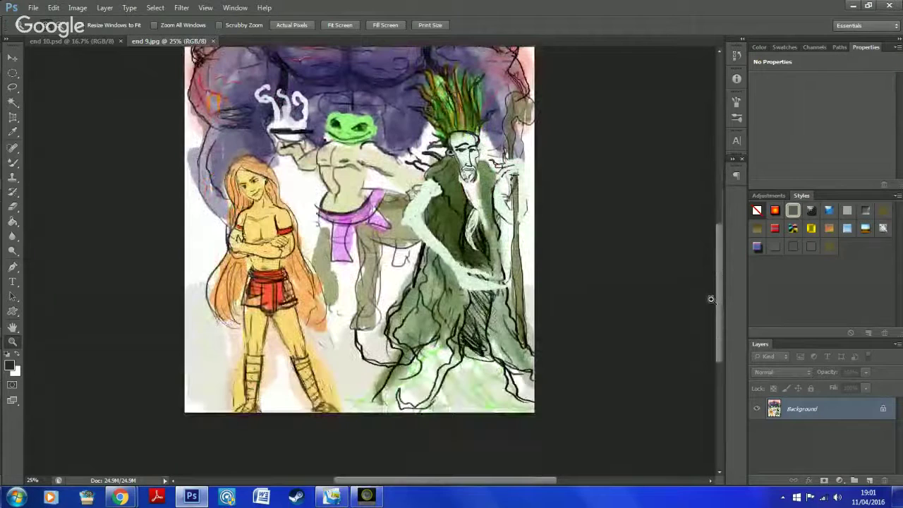
{"action": "scroll", "coordinate": [717, 245], "scroll_direction": "up", "scroll_amount": 3}
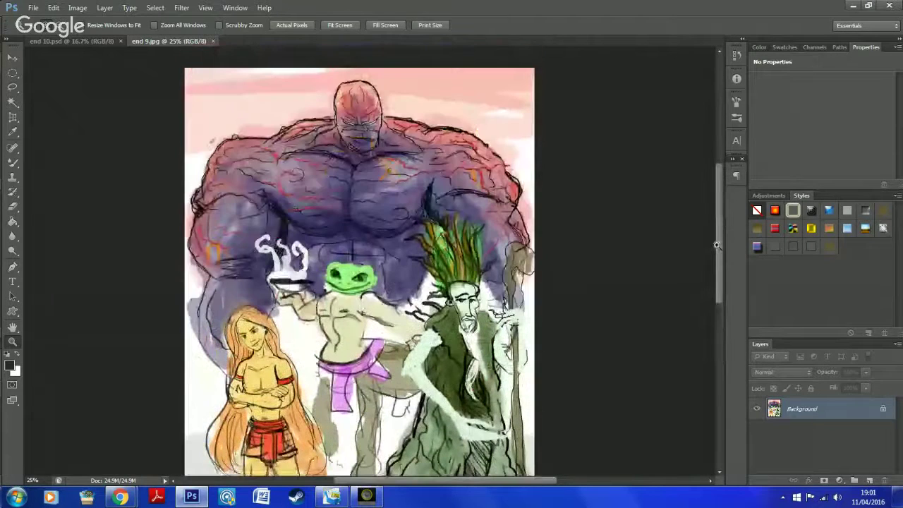
{"action": "scroll", "coordinate": [715, 227], "scroll_direction": "up", "scroll_amount": 2}
{"action": "scroll", "coordinate": [715, 226], "scroll_direction": "down", "scroll_amount": 2}
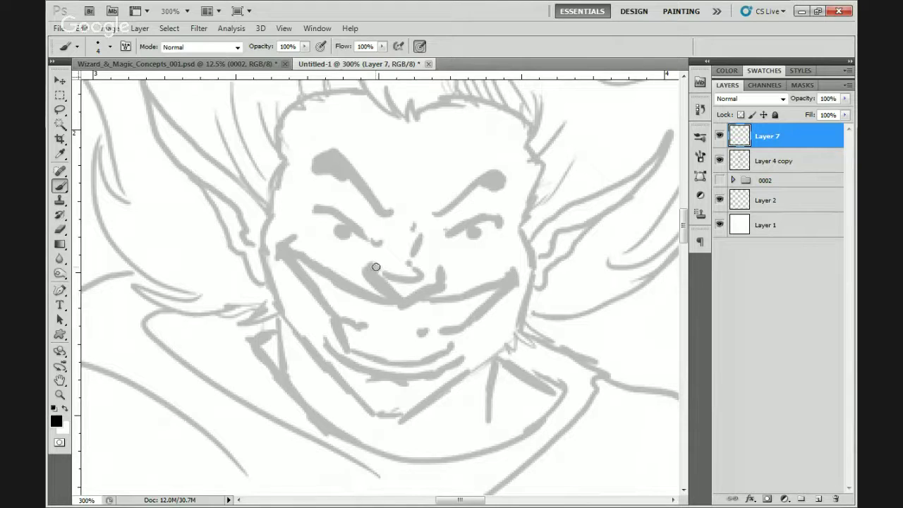
- Ink the thick curve beneath the sorcerer's nose and the thin nose line in black on Layer 7
{"action": "mouse_move", "coordinate": [372, 267]}
{"action": "left_mouse_down"}
{"action": "mouse_move", "coordinate": [396, 299]}
{"action": "mouse_move", "coordinate": [432, 290]}
{"action": "mouse_move", "coordinate": [443, 270]}
{"action": "left_mouse_up"}
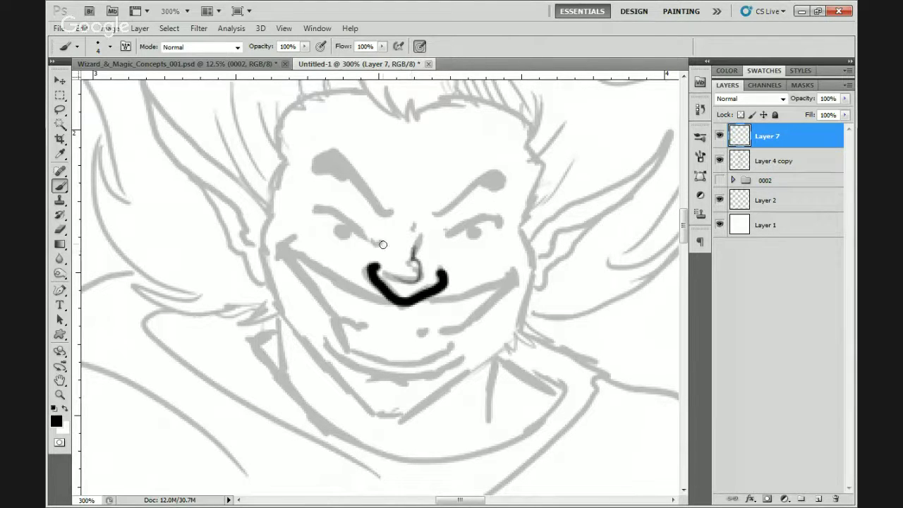
{"action": "key", "text": "ctrl+z"}
{"action": "mouse_move", "coordinate": [388, 274]}
{"action": "left_mouse_down"}
{"action": "mouse_move", "coordinate": [420, 258]}
{"action": "mouse_move", "coordinate": [414, 241]}
{"action": "left_mouse_up"}
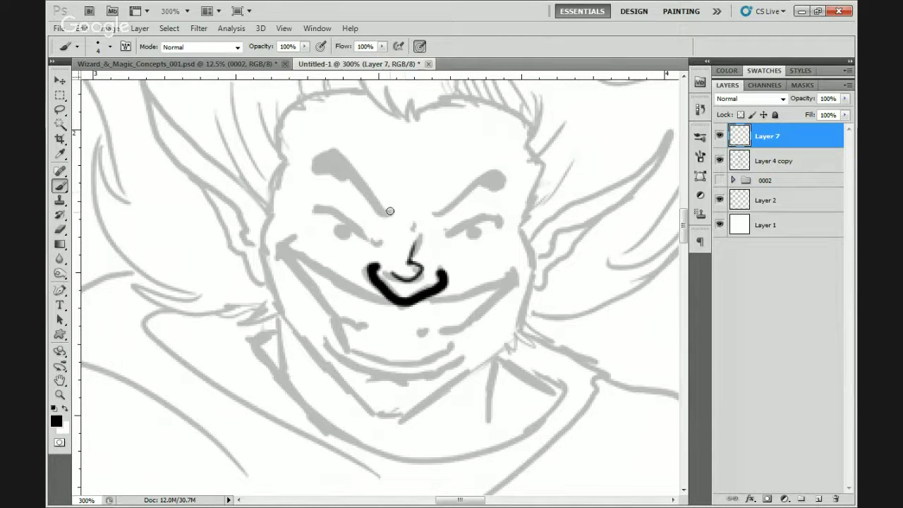
- Outline the sorcerer's eyebrow on the viewer's left in black, enlarging the brush to 8 px for the heavier line
{"action": "mouse_move", "coordinate": [389, 215]}
{"action": "left_mouse_down"}
{"action": "mouse_move", "coordinate": [335, 171]}
{"action": "mouse_move", "coordinate": [314, 174]}
{"action": "left_mouse_up"}
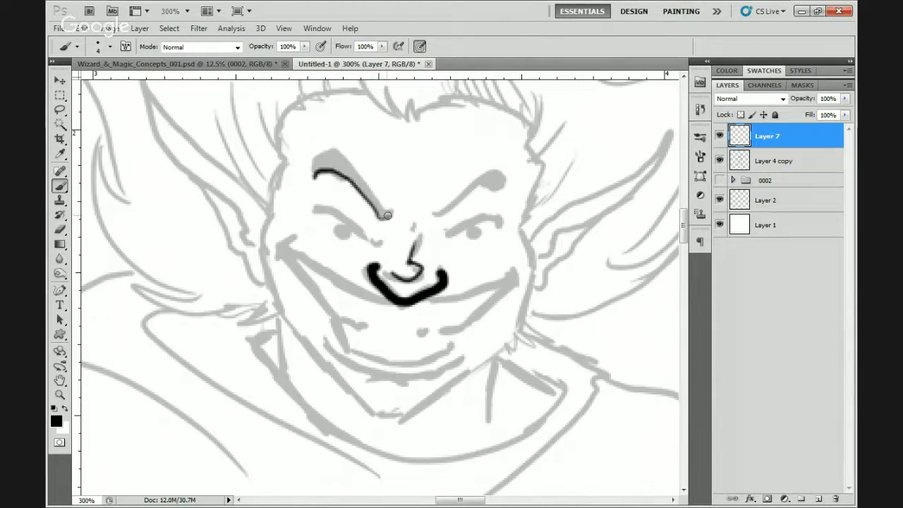
{"action": "key", "text": "bracketright"}
{"action": "key", "text": "bracketright"}
{"action": "key", "text": "bracketright"}
{"action": "key", "text": "bracketright"}
{"action": "left_click_drag", "start_coordinate": [385, 211], "coordinate": [317, 174]}
{"action": "left_click_drag", "start_coordinate": [318, 174], "coordinate": [311, 176]}
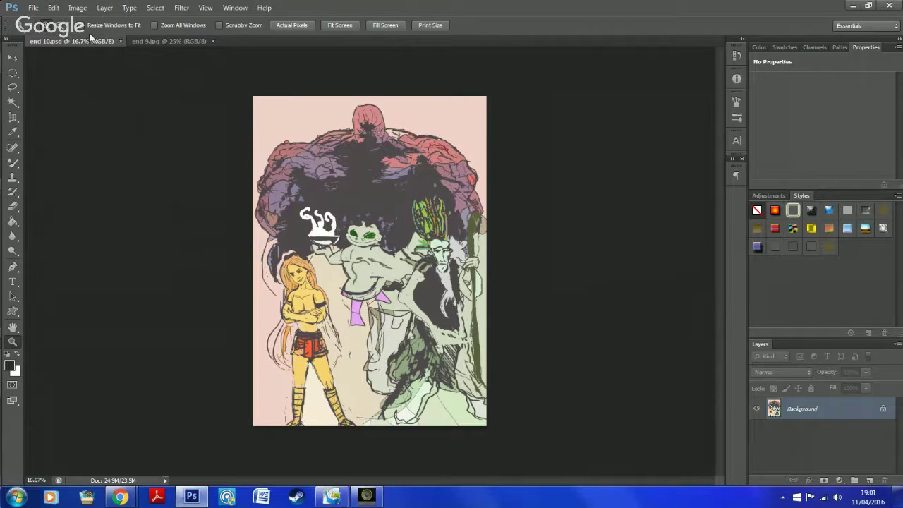
- Examine the flat-coloured group illustration in end 10.psd at 25% zoom
{"action": "left_click", "coordinate": [463, 213]}
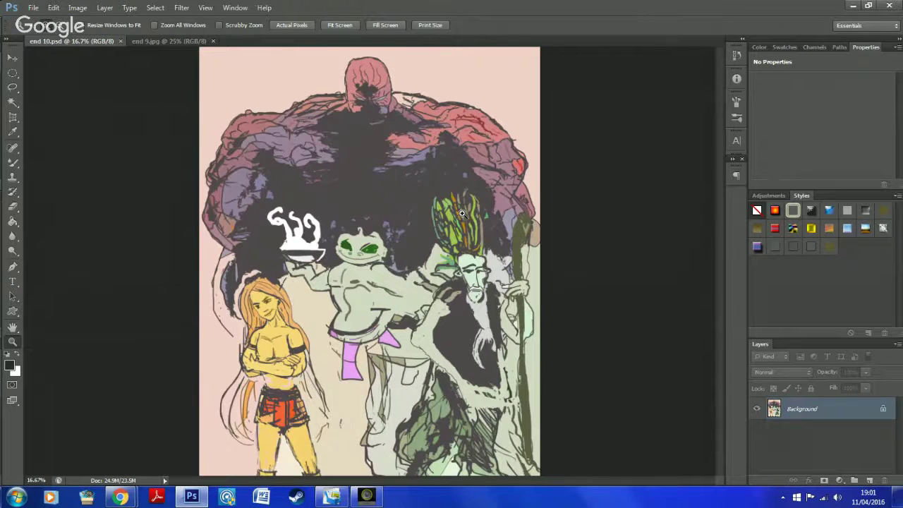
{"action": "left_click", "coordinate": [462, 213]}
{"action": "scroll", "coordinate": [719, 220], "scroll_direction": "up", "scroll_amount": 2}
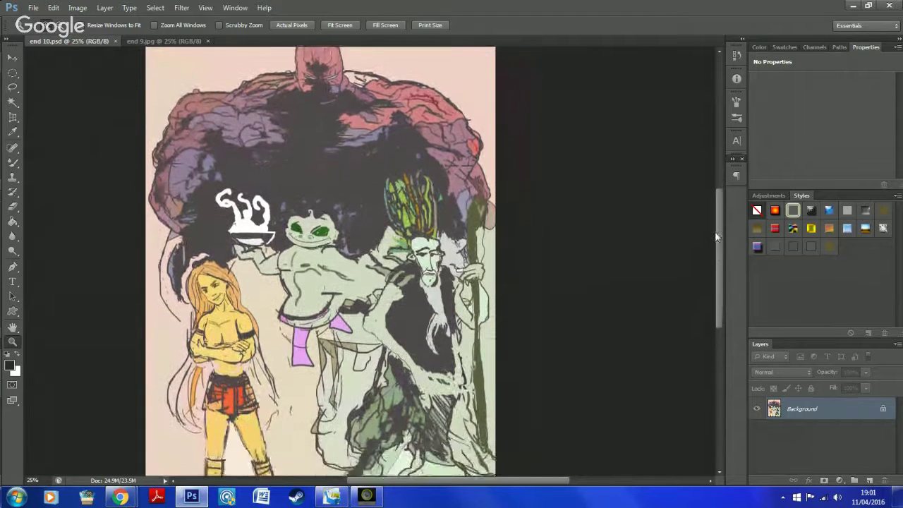
{"action": "scroll", "coordinate": [716, 238], "scroll_direction": "down", "scroll_amount": 2}
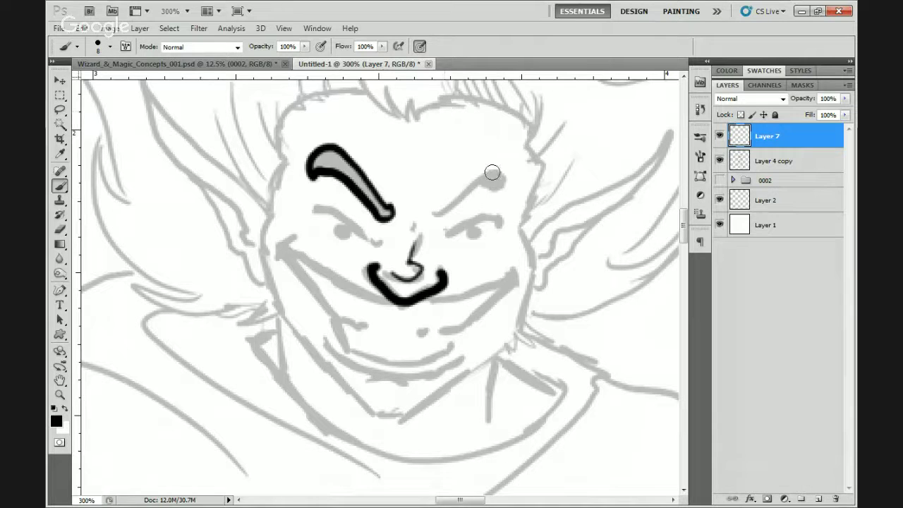
- Outline the sorcerer's eyebrow on the viewer's right in black along its lower and upper edges
{"action": "mouse_move", "coordinate": [502, 190]}
{"action": "left_mouse_down"}
{"action": "mouse_move", "coordinate": [472, 193]}
{"action": "mouse_move", "coordinate": [434, 216]}
{"action": "left_mouse_up"}
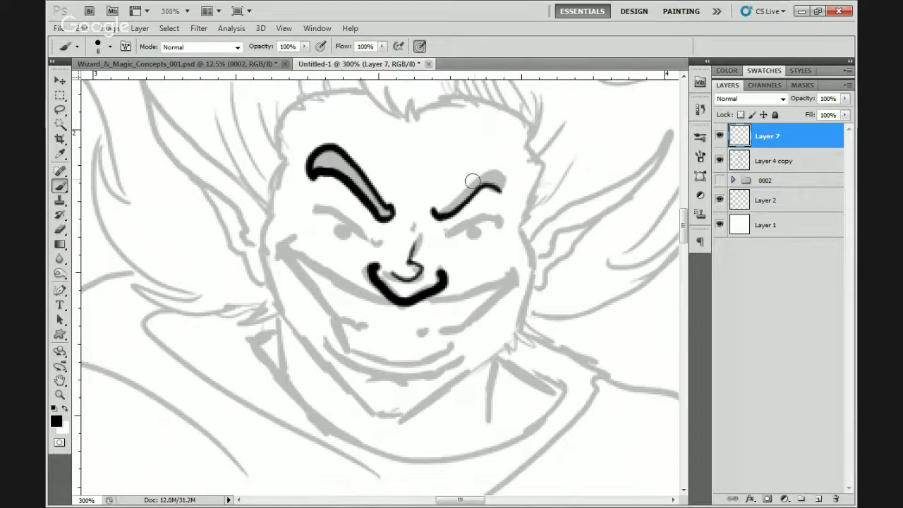
{"action": "left_click_drag", "start_coordinate": [490, 169], "coordinate": [439, 206]}
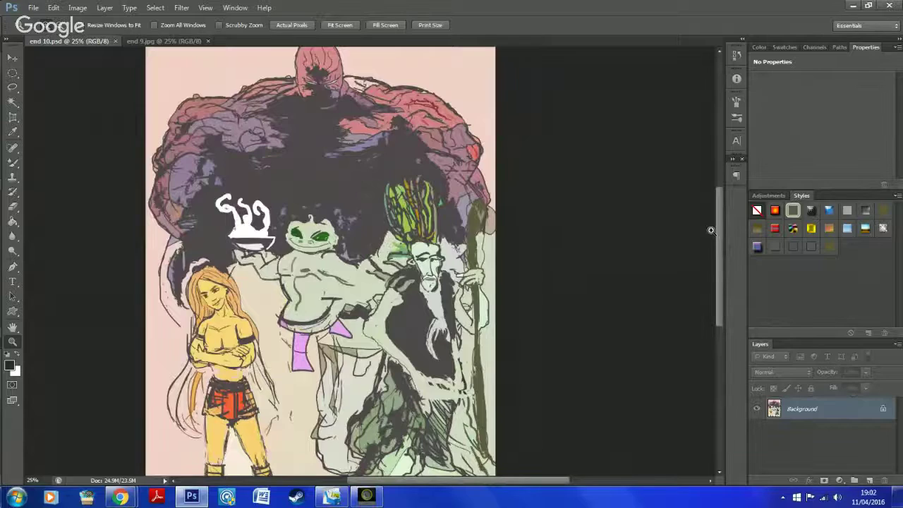
- Look over the end 10.psd artwork again, from the lower figures up to the giant's head
{"action": "scroll", "coordinate": [711, 230], "scroll_direction": "down", "scroll_amount": 2}
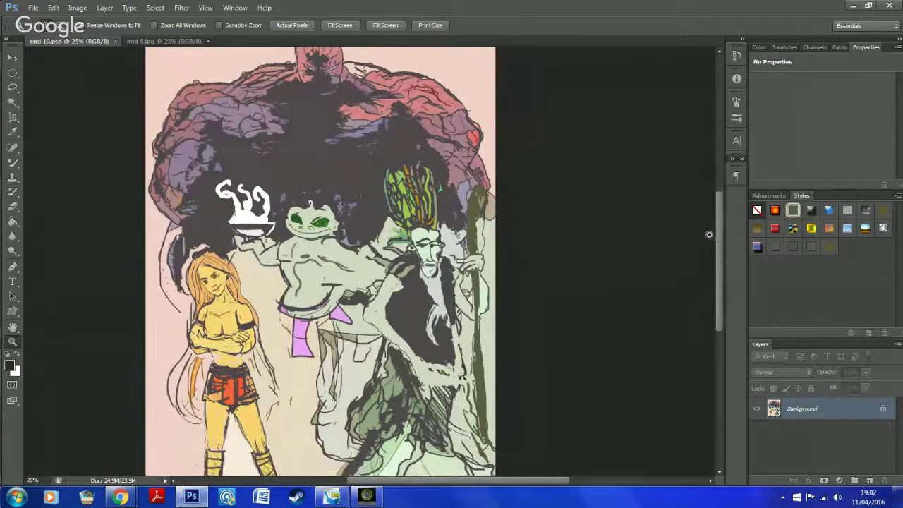
{"action": "scroll", "coordinate": [708, 240], "scroll_direction": "down", "scroll_amount": 2}
{"action": "scroll", "coordinate": [710, 219], "scroll_direction": "up", "scroll_amount": 5}
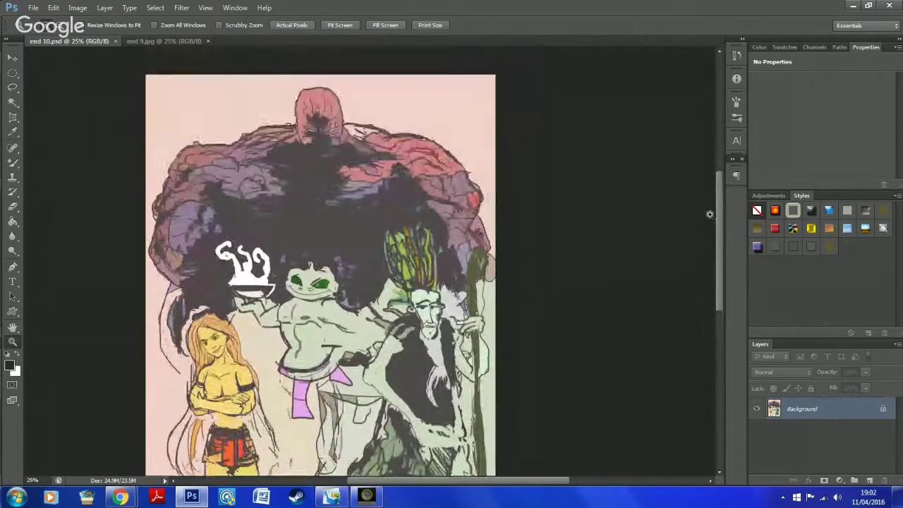
{"action": "scroll", "coordinate": [705, 220], "scroll_direction": "down", "scroll_amount": 2}
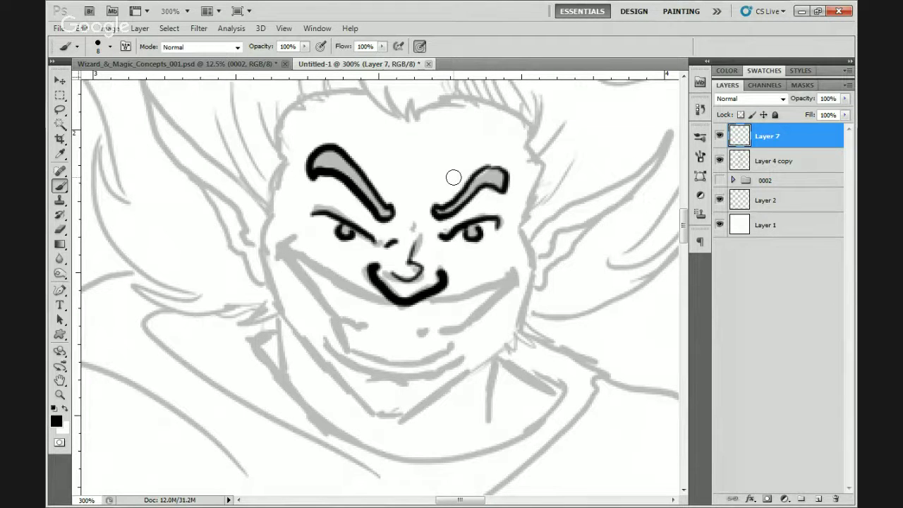
- Ink the sorcerer's wide grin in black, covering the upper mouth line, both slanted sides, the lower lip and the crease beneath it
{"action": "mouse_move", "coordinate": [381, 298]}
{"action": "left_mouse_down"}
{"action": "mouse_move", "coordinate": [302, 254]}
{"action": "mouse_move", "coordinate": [316, 288]}
{"action": "mouse_move", "coordinate": [352, 321]}
{"action": "left_mouse_up"}
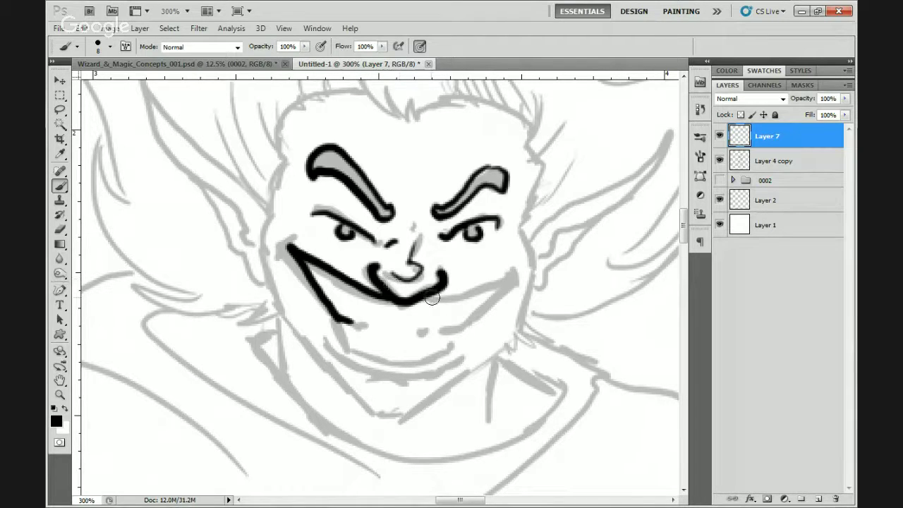
{"action": "mouse_move", "coordinate": [421, 302]}
{"action": "left_mouse_down"}
{"action": "mouse_move", "coordinate": [507, 282]}
{"action": "mouse_move", "coordinate": [460, 332]}
{"action": "mouse_move", "coordinate": [437, 334]}
{"action": "left_mouse_up"}
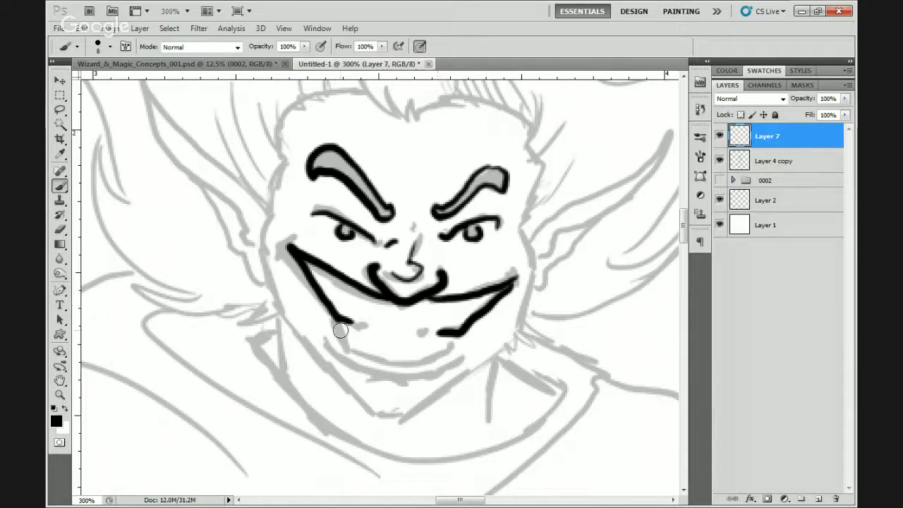
{"action": "left_click_drag", "start_coordinate": [339, 326], "coordinate": [343, 343]}
{"action": "left_click_drag", "start_coordinate": [449, 344], "coordinate": [445, 357]}
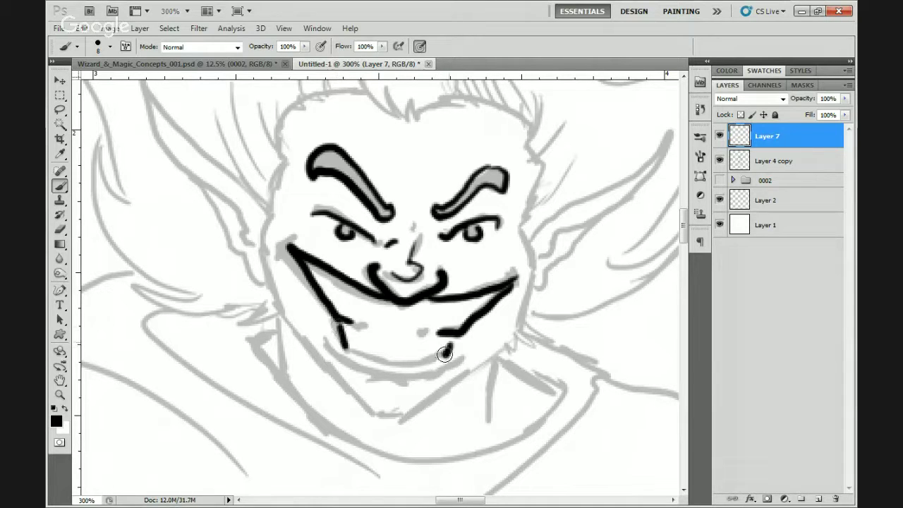
{"action": "mouse_move", "coordinate": [346, 346]}
{"action": "left_mouse_down"}
{"action": "mouse_move", "coordinate": [363, 359]}
{"action": "mouse_move", "coordinate": [434, 362]}
{"action": "mouse_move", "coordinate": [452, 343]}
{"action": "mouse_move", "coordinate": [387, 381]}
{"action": "left_mouse_up"}
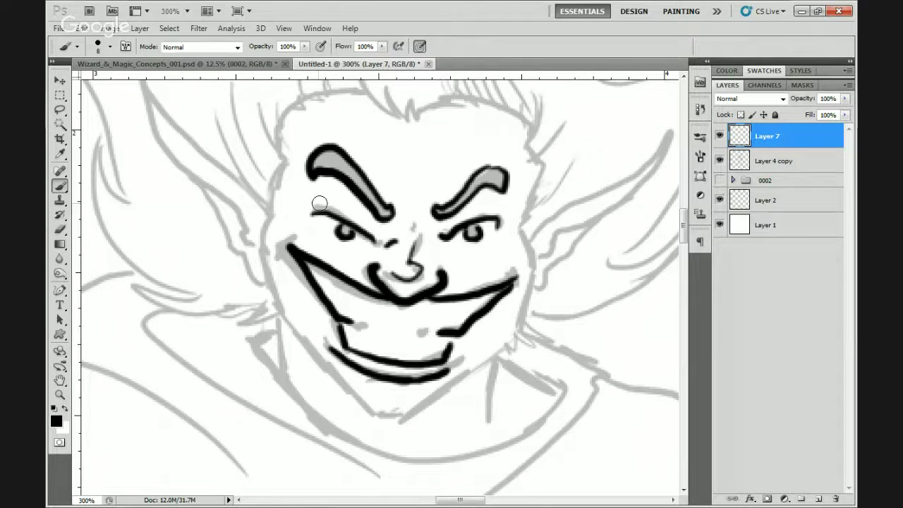
- Outline the sorcerer's cheeks, jaw and pointed chin in black, and add the short neck lines below the jaw
{"action": "mouse_move", "coordinate": [273, 205]}
{"action": "left_mouse_down"}
{"action": "mouse_move", "coordinate": [256, 236]}
{"action": "mouse_move", "coordinate": [264, 253]}
{"action": "mouse_move", "coordinate": [295, 238]}
{"action": "left_mouse_up"}
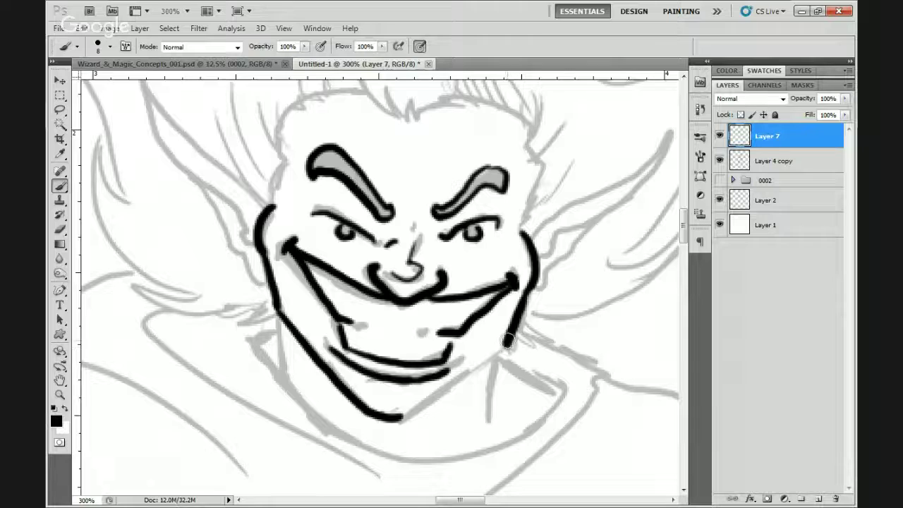
{"action": "left_click_drag", "start_coordinate": [509, 340], "coordinate": [398, 424]}
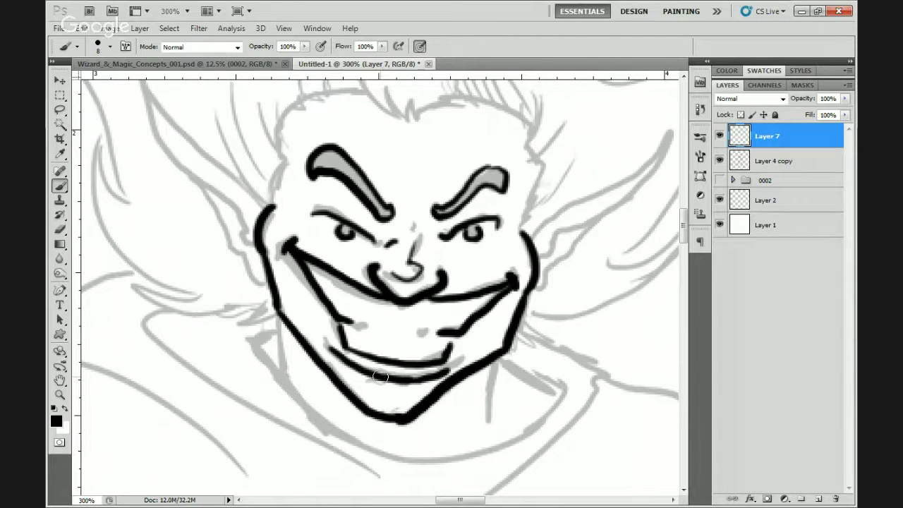
{"action": "mouse_move", "coordinate": [274, 310]}
{"action": "left_mouse_down"}
{"action": "mouse_move", "coordinate": [276, 349]}
{"action": "mouse_move", "coordinate": [255, 345]}
{"action": "left_mouse_up"}
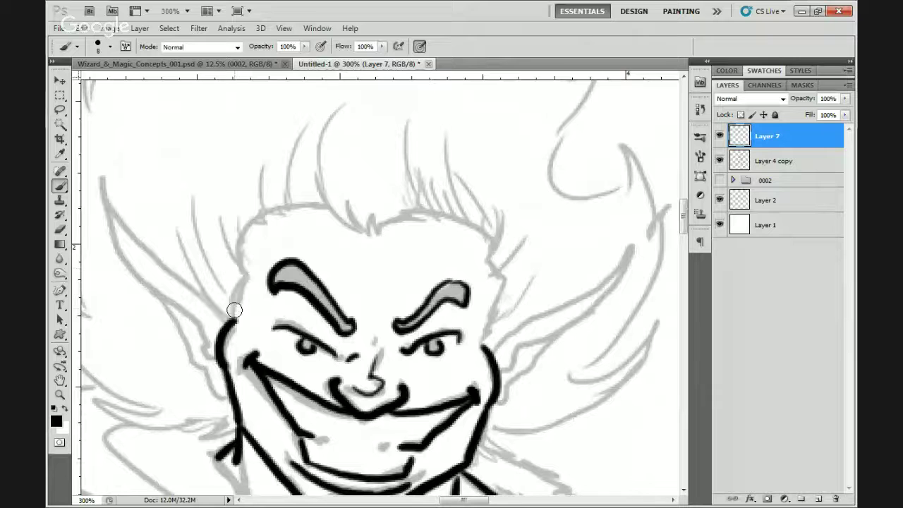
- Ink the jagged hairline around the forehead in black with one loose strand, and draw the vertical crease between the eyebrows
{"action": "mouse_move", "coordinate": [236, 313]}
{"action": "left_mouse_down"}
{"action": "mouse_move", "coordinate": [247, 276]}
{"action": "mouse_move", "coordinate": [240, 257]}
{"action": "mouse_move", "coordinate": [251, 224]}
{"action": "mouse_move", "coordinate": [278, 206]}
{"action": "mouse_move", "coordinate": [304, 205]}
{"action": "left_mouse_up"}
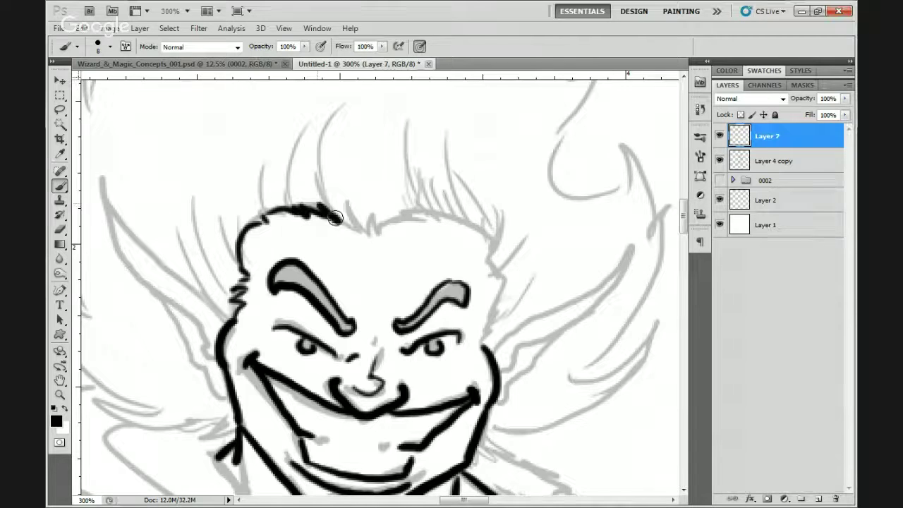
{"action": "mouse_move", "coordinate": [312, 152]}
{"action": "left_mouse_down"}
{"action": "mouse_move", "coordinate": [363, 234]}
{"action": "mouse_move", "coordinate": [420, 204]}
{"action": "left_mouse_up"}
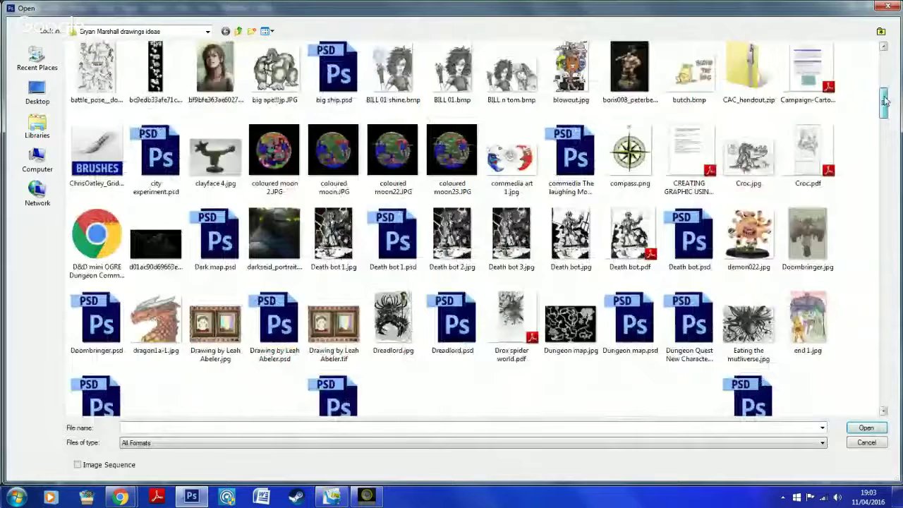
{"action": "scroll", "coordinate": [459, 219], "scroll_direction": "down", "scroll_amount": 3}
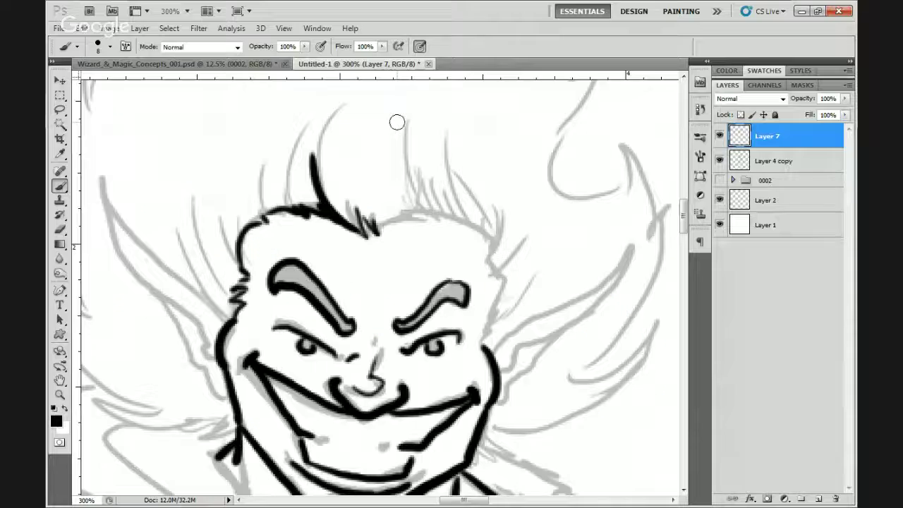
{"action": "mouse_move", "coordinate": [381, 232]}
{"action": "left_mouse_down"}
{"action": "mouse_move", "coordinate": [398, 212]}
{"action": "mouse_move", "coordinate": [434, 210]}
{"action": "mouse_move", "coordinate": [446, 220]}
{"action": "left_mouse_up"}
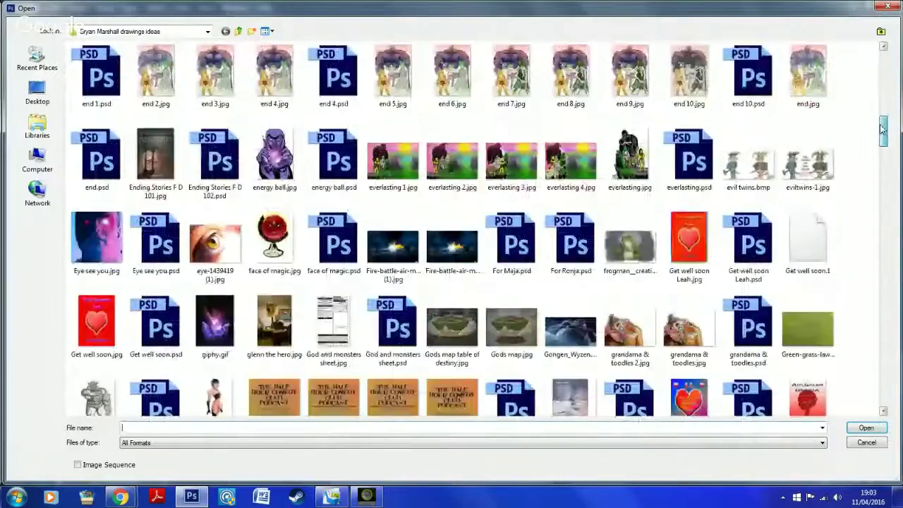
{"action": "left_click_drag", "start_coordinate": [880, 127], "coordinate": [881, 149]}
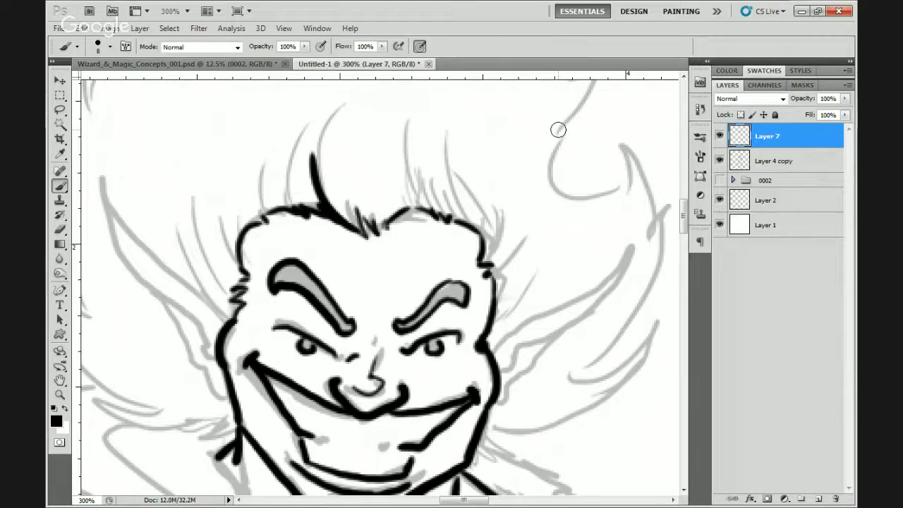
{"action": "left_click_drag", "start_coordinate": [373, 344], "coordinate": [372, 286]}
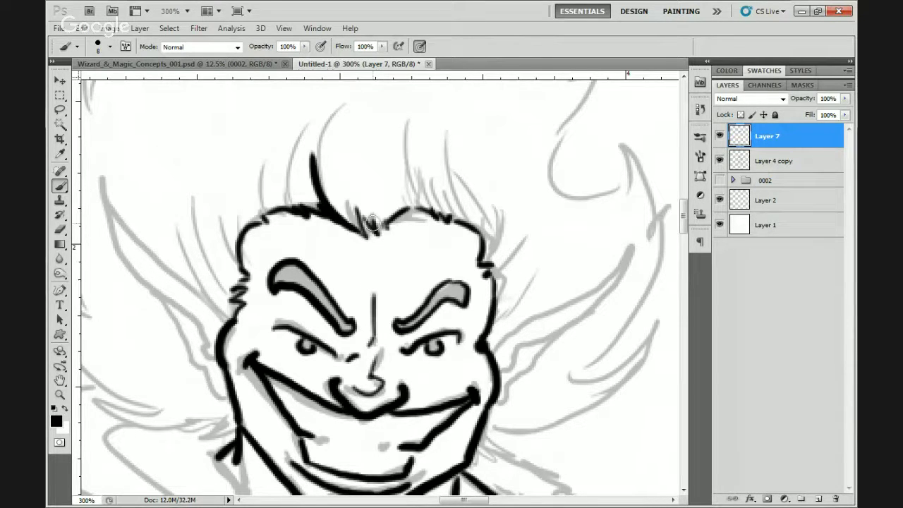
- At 200% zoom, ink the pointed ear on the viewer's left in black on Layer 7
{"action": "key", "text": "z"}
{"action": "left_click", "coordinate": [345, 311], "text": "alt"}
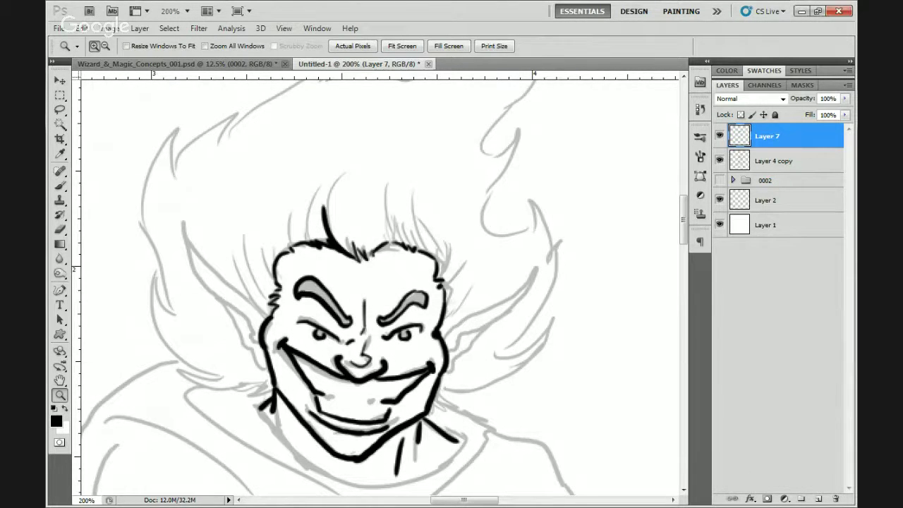
{"action": "left_click", "coordinate": [808, 320]}
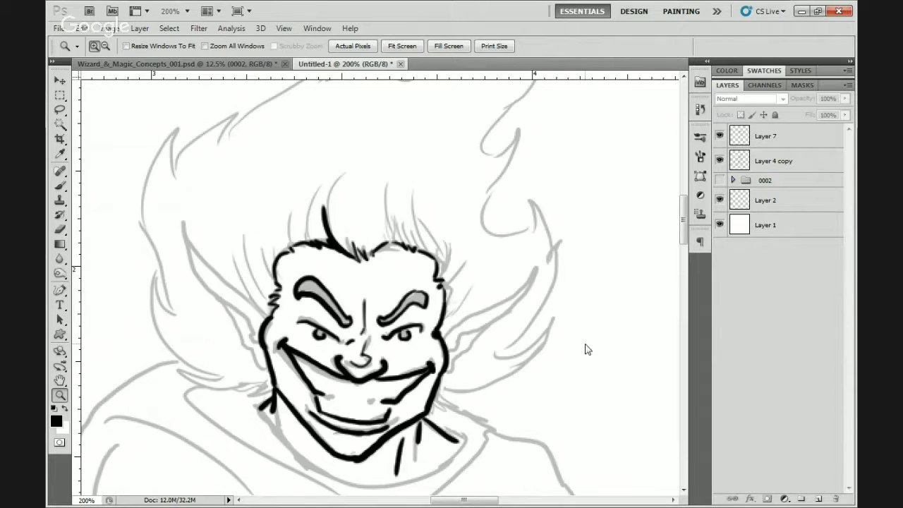
{"action": "key", "text": "b"}
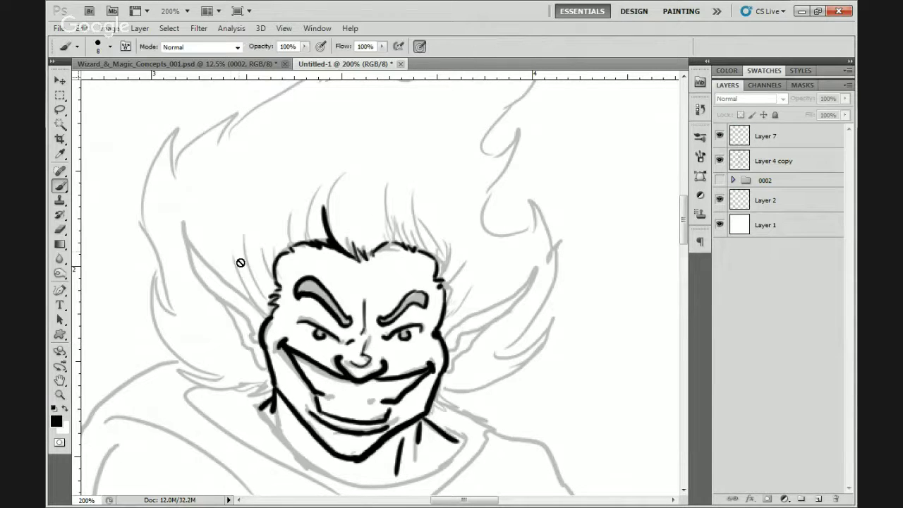
{"action": "left_click", "coordinate": [763, 139]}
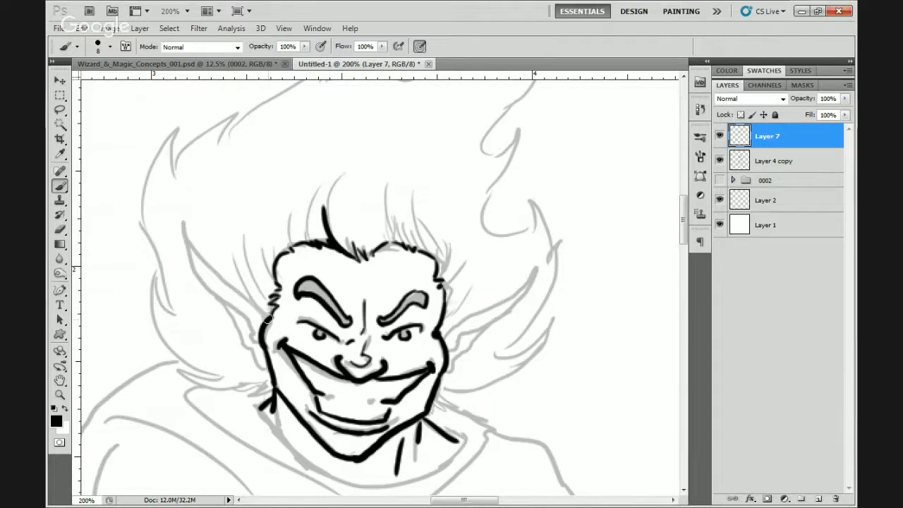
{"action": "mouse_move", "coordinate": [267, 315]}
{"action": "left_mouse_down"}
{"action": "mouse_move", "coordinate": [218, 278]}
{"action": "mouse_move", "coordinate": [186, 227]}
{"action": "mouse_move", "coordinate": [207, 298]}
{"action": "mouse_move", "coordinate": [249, 321]}
{"action": "left_mouse_up"}
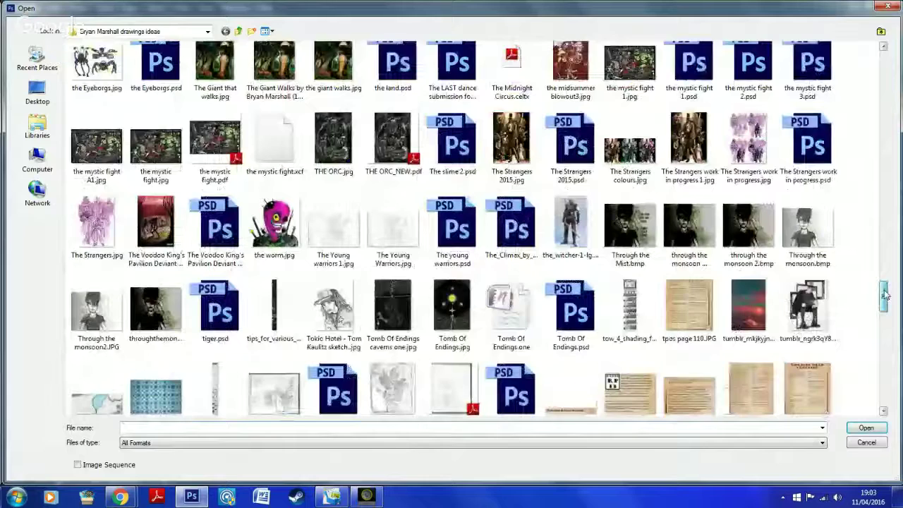
- Browse the drawing ideas folder in the Open dialog, down through the typos page images
{"action": "scroll", "coordinate": [888, 299], "scroll_direction": "down", "scroll_amount": 2}
{"action": "left_click_drag", "start_coordinate": [888, 300], "coordinate": [893, 321]}
{"action": "left_click_drag", "start_coordinate": [892, 321], "coordinate": [893, 325]}
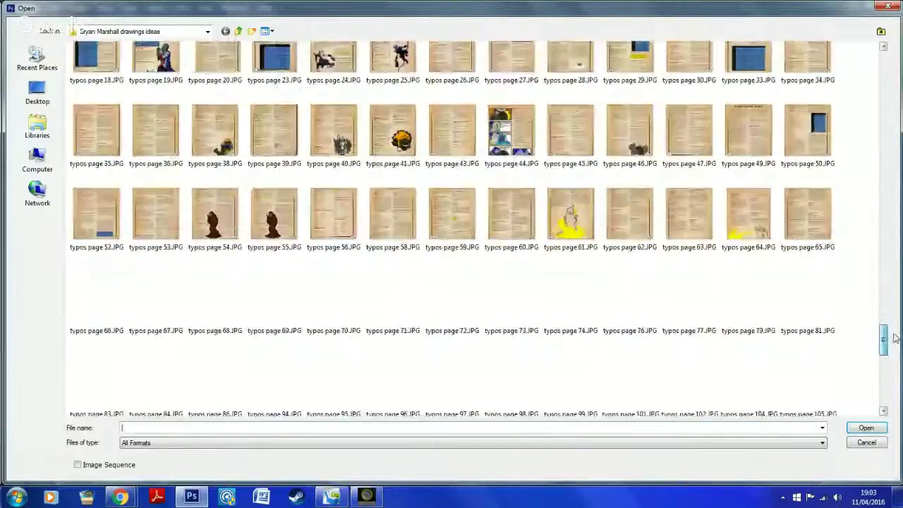
{"action": "mouse_move", "coordinate": [893, 336]}
{"action": "left_mouse_down"}
{"action": "mouse_move", "coordinate": [898, 345]}
{"action": "mouse_move", "coordinate": [898, 317]}
{"action": "mouse_move", "coordinate": [901, 362]}
{"action": "left_mouse_up"}
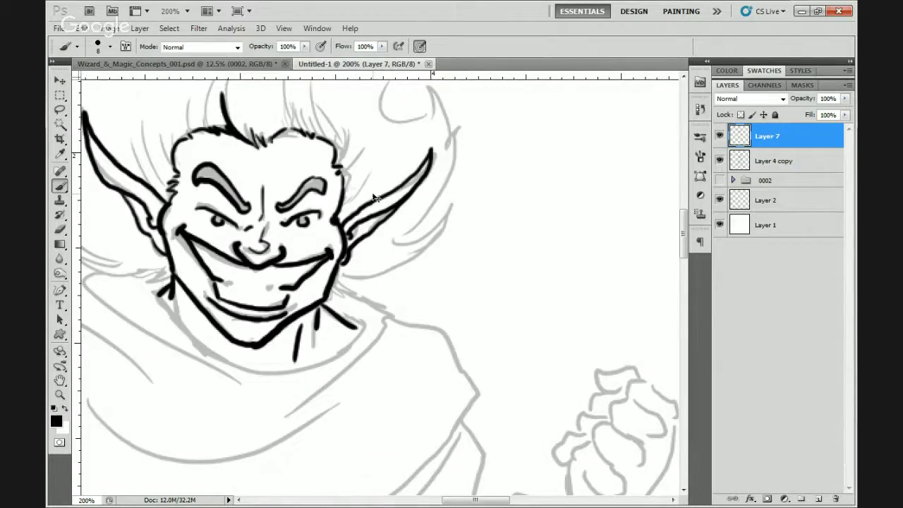
- Undo the last stroke on the ear on the viewer's right and redraw its lower contour down to the face in black
{"action": "key", "text": "ctrl+z"}
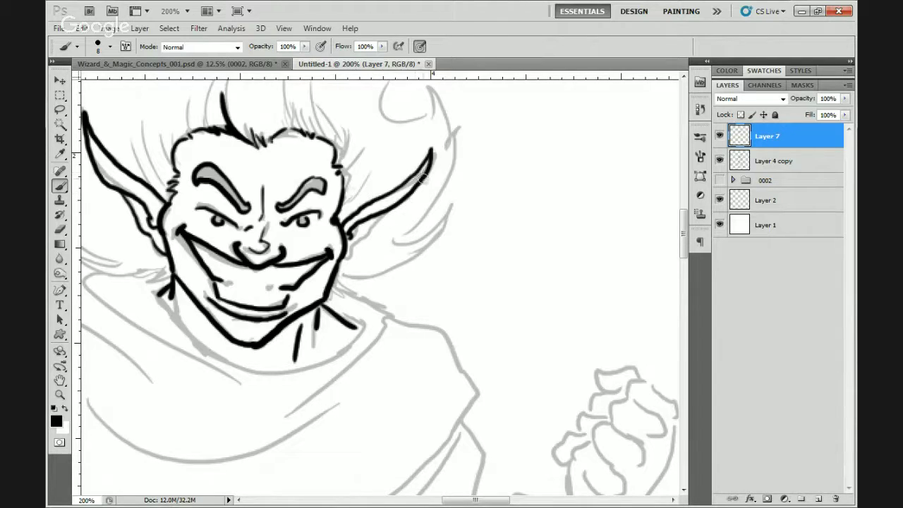
{"action": "left_click_drag", "start_coordinate": [427, 173], "coordinate": [388, 225]}
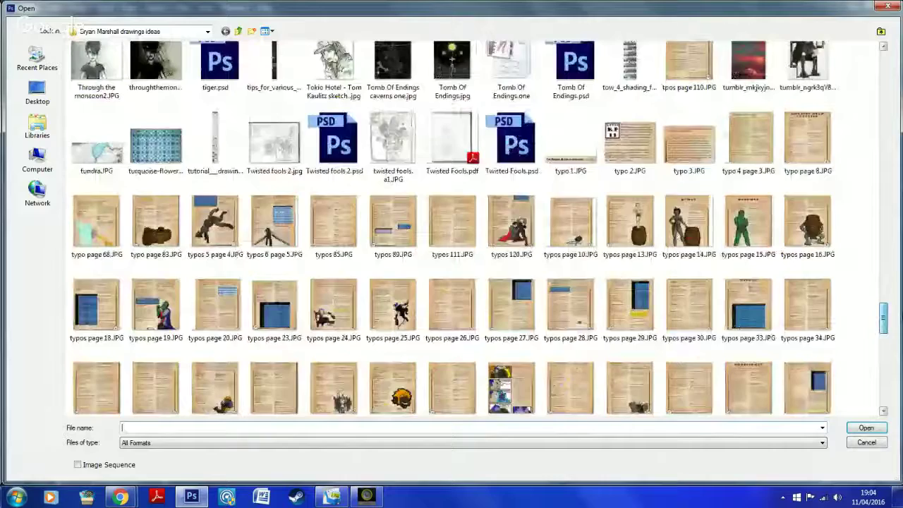
{"action": "scroll", "coordinate": [452, 226], "scroll_direction": "down", "scroll_amount": 10}
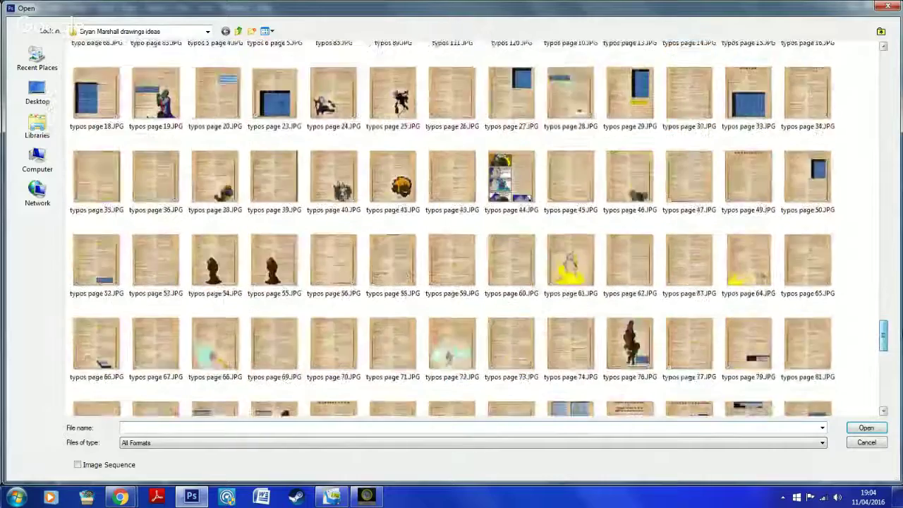
{"action": "scroll", "coordinate": [899, 364], "scroll_direction": "down", "scroll_amount": 5}
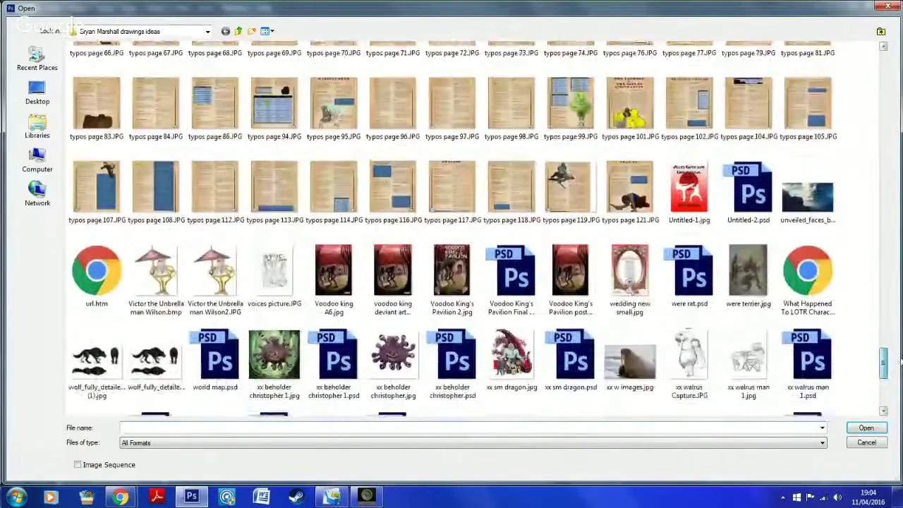
{"action": "scroll", "coordinate": [900, 364], "scroll_direction": "down", "scroll_amount": 3}
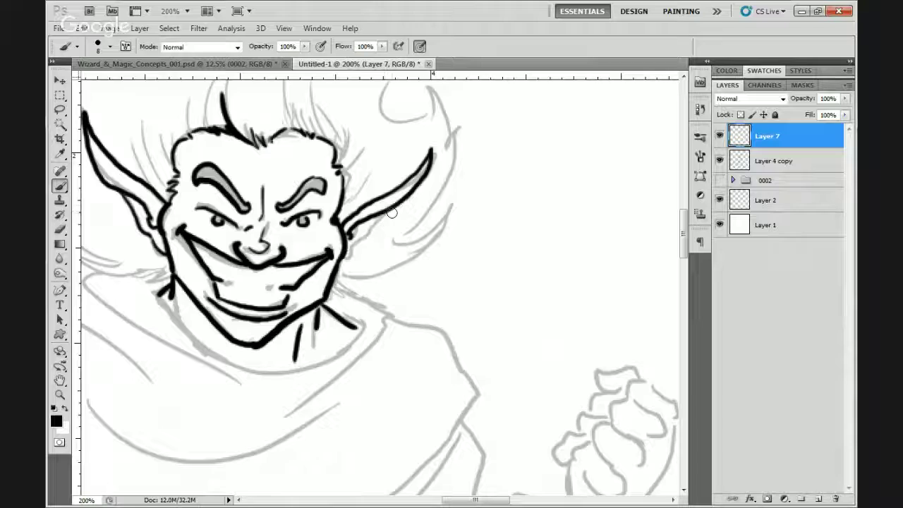
{"action": "mouse_move", "coordinate": [380, 223]}
{"action": "left_mouse_down"}
{"action": "mouse_move", "coordinate": [347, 258]}
{"action": "mouse_move", "coordinate": [338, 252]}
{"action": "left_mouse_up"}
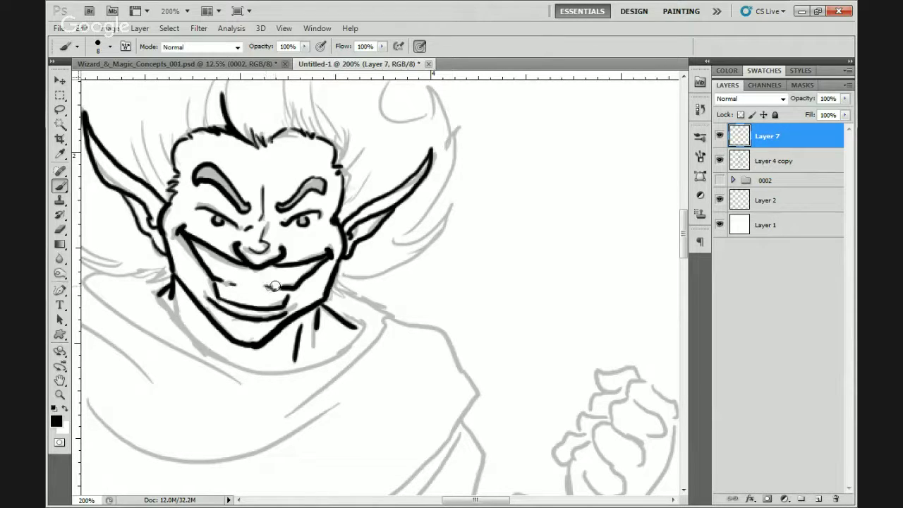
- Outline the flame hair in black on the viewer's left, from below the ear up through the pointed tufts toward the tall tip
{"action": "mouse_move", "coordinate": [222, 259]}
{"action": "left_mouse_down"}
{"action": "mouse_move", "coordinate": [275, 262]}
{"action": "mouse_move", "coordinate": [224, 248]}
{"action": "left_mouse_up"}
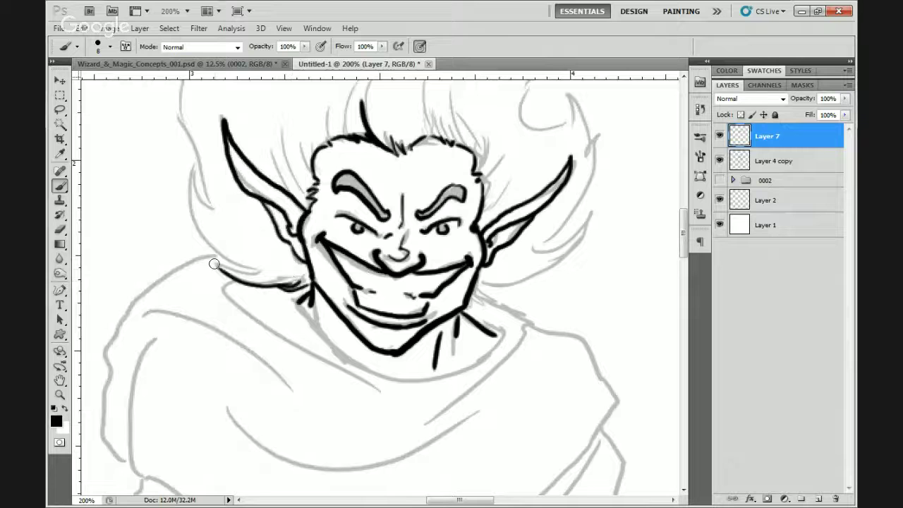
{"action": "mouse_move", "coordinate": [255, 277]}
{"action": "left_mouse_down"}
{"action": "mouse_move", "coordinate": [189, 178]}
{"action": "mouse_move", "coordinate": [242, 274]}
{"action": "mouse_move", "coordinate": [231, 243]}
{"action": "mouse_move", "coordinate": [259, 96]}
{"action": "mouse_move", "coordinate": [256, 122]}
{"action": "mouse_move", "coordinate": [288, 221]}
{"action": "mouse_move", "coordinate": [353, 172]}
{"action": "left_mouse_up"}
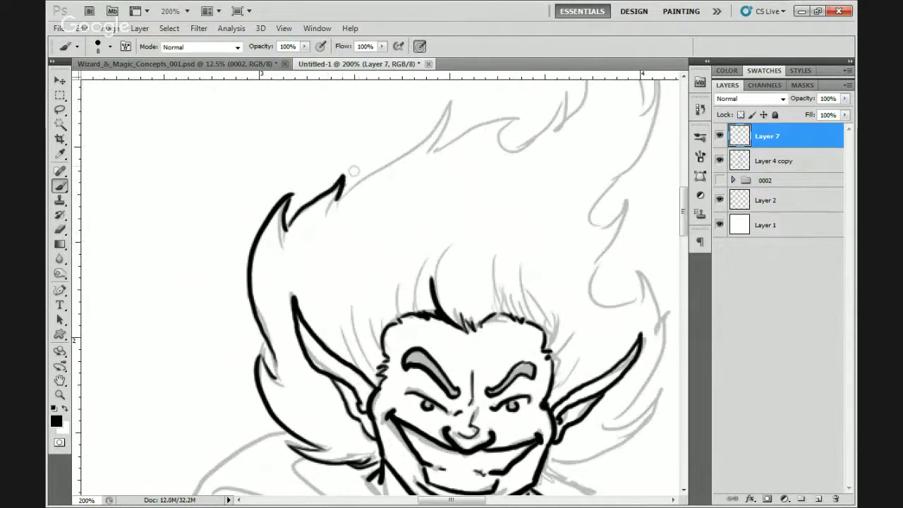
{"action": "mouse_move", "coordinate": [463, 137]}
{"action": "left_mouse_down"}
{"action": "mouse_move", "coordinate": [431, 228]}
{"action": "mouse_move", "coordinate": [417, 171]}
{"action": "mouse_move", "coordinate": [396, 202]}
{"action": "mouse_move", "coordinate": [309, 262]}
{"action": "left_mouse_up"}
{"action": "left_click_drag", "start_coordinate": [494, 159], "coordinate": [361, 231]}
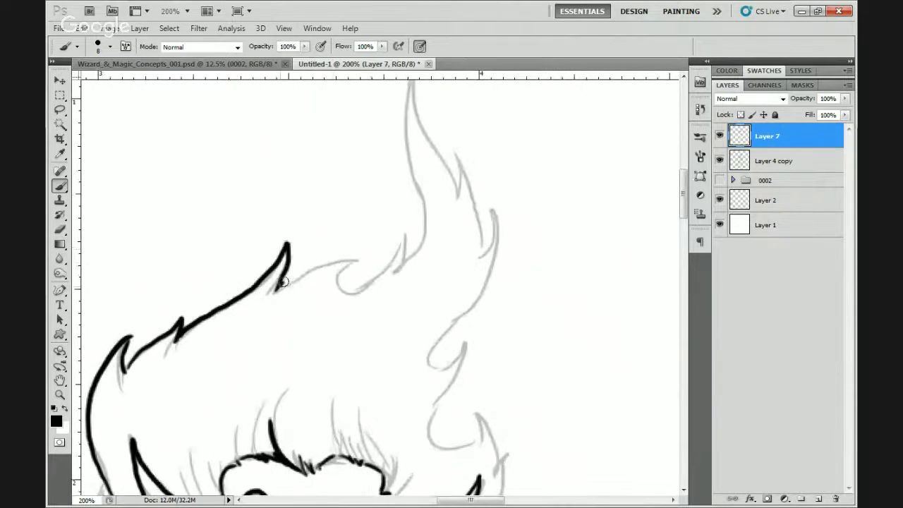
{"action": "mouse_move", "coordinate": [294, 281]}
{"action": "left_mouse_down"}
{"action": "mouse_move", "coordinate": [353, 258]}
{"action": "mouse_move", "coordinate": [359, 288]}
{"action": "left_mouse_up"}
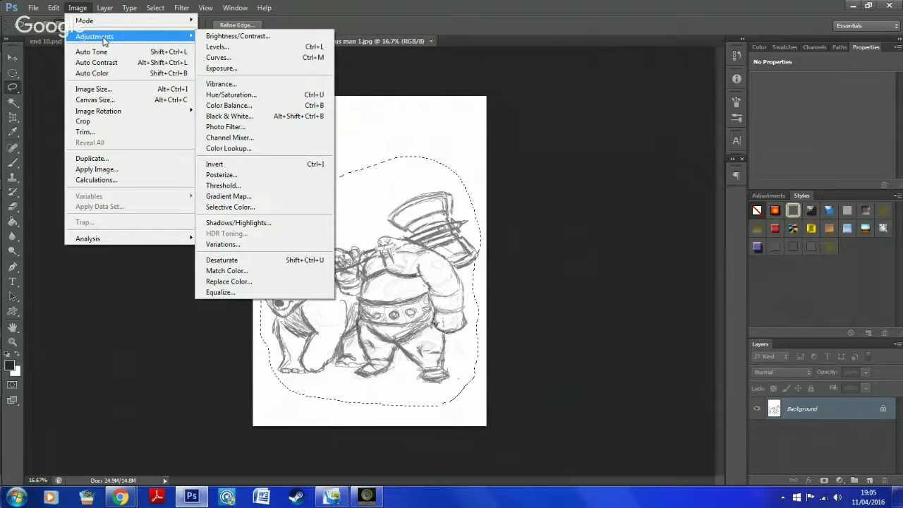
- Look over the Wizard_&_Magic_Concepts_001.psd concept sheet and return to the Untitled-1 drawing
{"action": "mouse_move", "coordinate": [104, 111]}
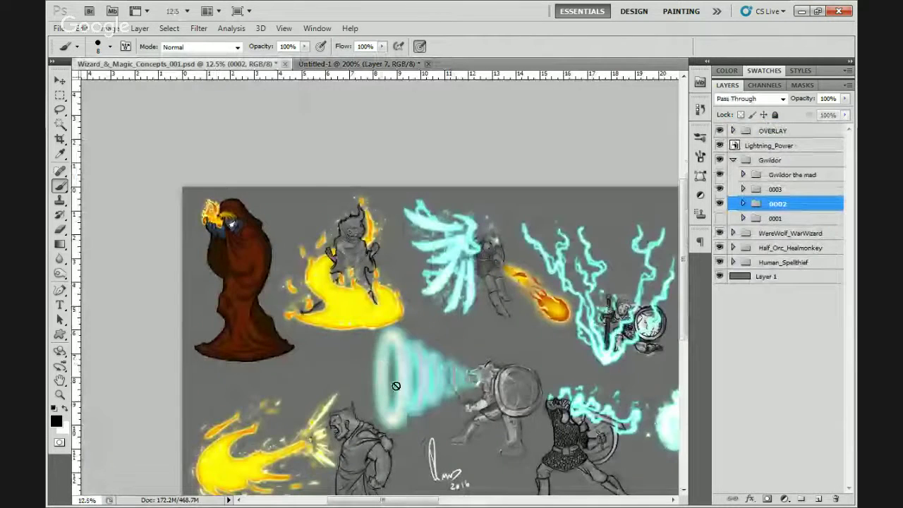
{"action": "left_click", "coordinate": [221, 65]}
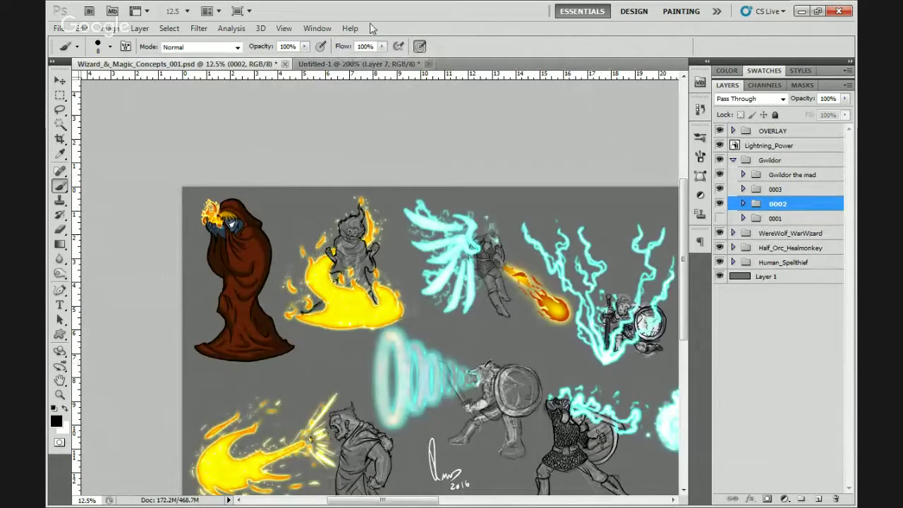
{"action": "left_click", "coordinate": [356, 65]}
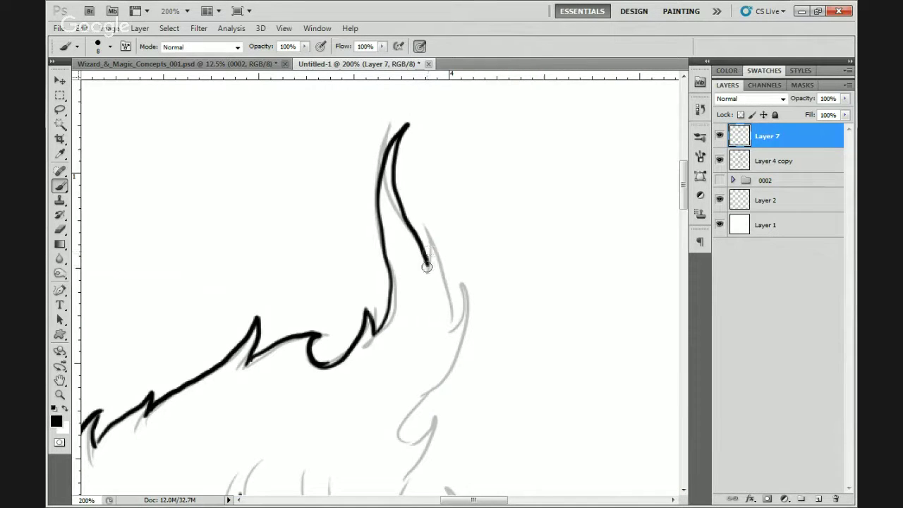
- Ink the flame hair in black on the viewer's right, from the tall tip through the curled tufts to below the ear
{"action": "mouse_move", "coordinate": [427, 263]}
{"action": "left_mouse_down"}
{"action": "mouse_move", "coordinate": [431, 234]}
{"action": "mouse_move", "coordinate": [457, 321]}
{"action": "mouse_move", "coordinate": [466, 295]}
{"action": "mouse_move", "coordinate": [466, 338]}
{"action": "mouse_move", "coordinate": [436, 381]}
{"action": "mouse_move", "coordinate": [413, 444]}
{"action": "left_mouse_up"}
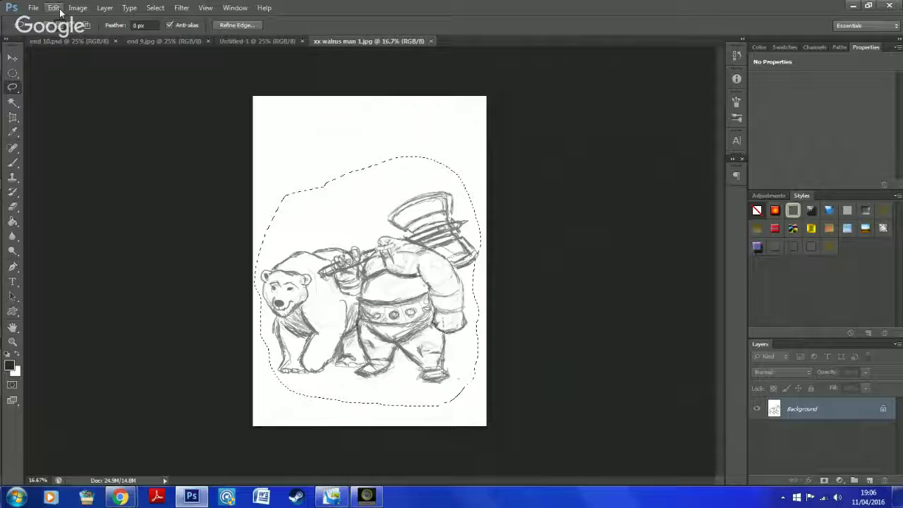
{"action": "left_click", "coordinate": [104, 8]}
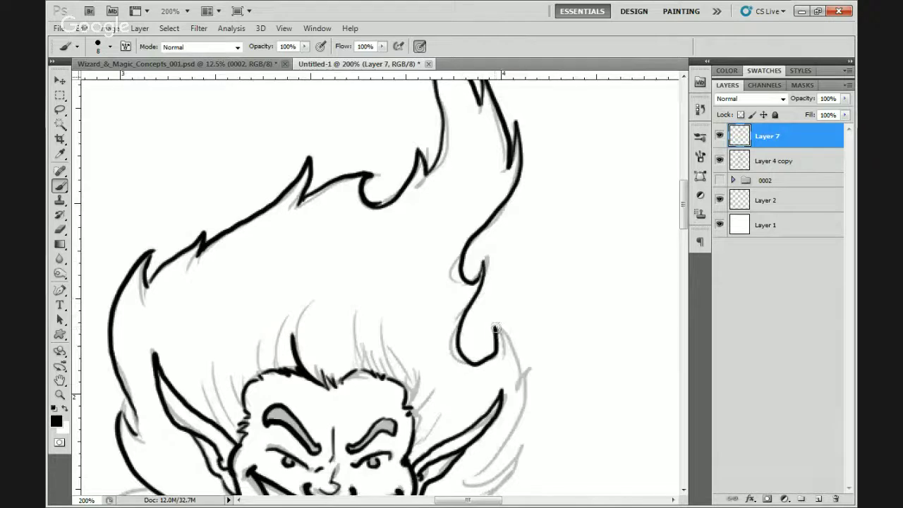
{"action": "mouse_move", "coordinate": [496, 328]}
{"action": "left_mouse_down"}
{"action": "mouse_move", "coordinate": [523, 386]}
{"action": "mouse_move", "coordinate": [544, 182]}
{"action": "left_mouse_up"}
{"action": "mouse_move", "coordinate": [534, 227]}
{"action": "left_mouse_down"}
{"action": "mouse_move", "coordinate": [479, 336]}
{"action": "mouse_move", "coordinate": [504, 329]}
{"action": "mouse_move", "coordinate": [530, 294]}
{"action": "mouse_move", "coordinate": [484, 338]}
{"action": "left_mouse_up"}
{"action": "left_click_drag", "start_coordinate": [518, 332], "coordinate": [452, 367]}
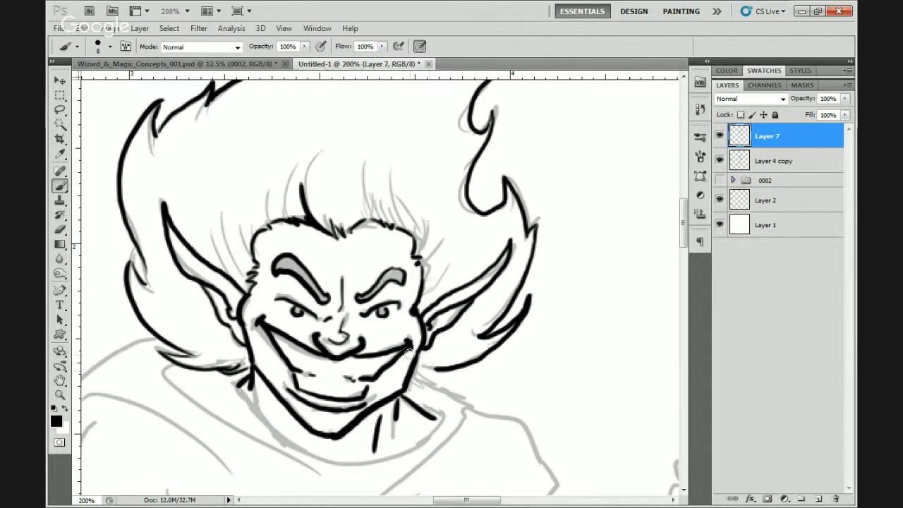
{"action": "left_click_drag", "start_coordinate": [431, 365], "coordinate": [421, 382]}
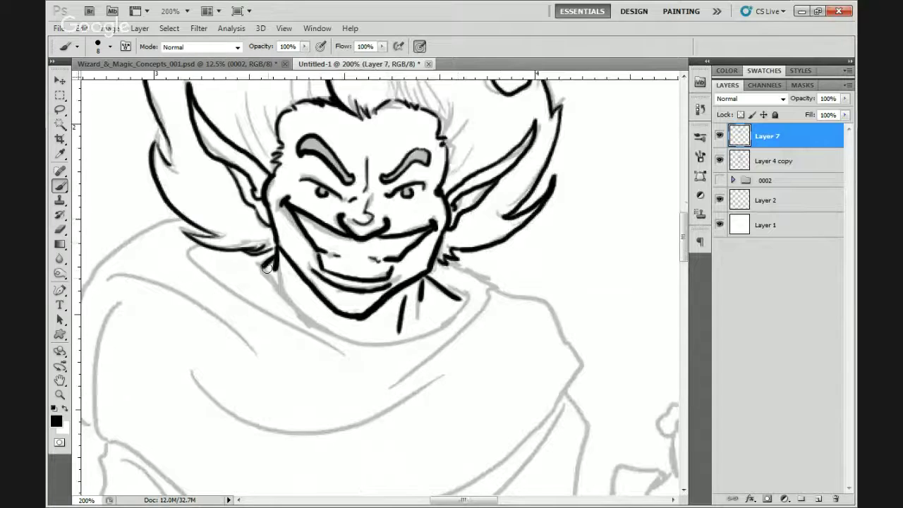
- Ink the robe's curved neckline in black below the chin, from one side of the neck to the other
{"action": "mouse_move", "coordinate": [267, 267]}
{"action": "left_mouse_down"}
{"action": "mouse_move", "coordinate": [298, 306]}
{"action": "mouse_move", "coordinate": [360, 341]}
{"action": "mouse_move", "coordinate": [389, 346]}
{"action": "left_mouse_up"}
{"action": "left_click_drag", "start_coordinate": [455, 298], "coordinate": [390, 351]}
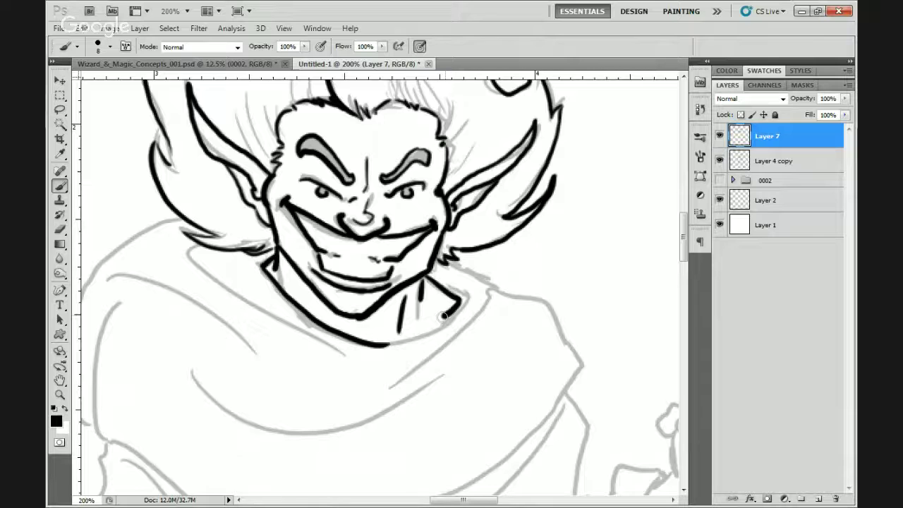
{"action": "mouse_move", "coordinate": [448, 309]}
{"action": "left_mouse_down"}
{"action": "mouse_move", "coordinate": [389, 346]}
{"action": "mouse_move", "coordinate": [356, 342]}
{"action": "left_mouse_up"}
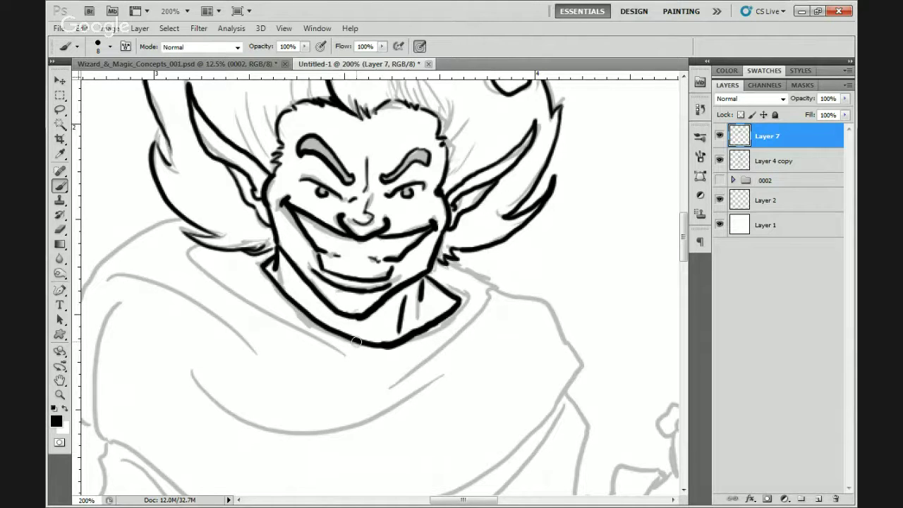
- Ink the cloak's shoulder outline on the viewer's left and the upper folds across the chest in black
{"action": "key", "text": "z"}
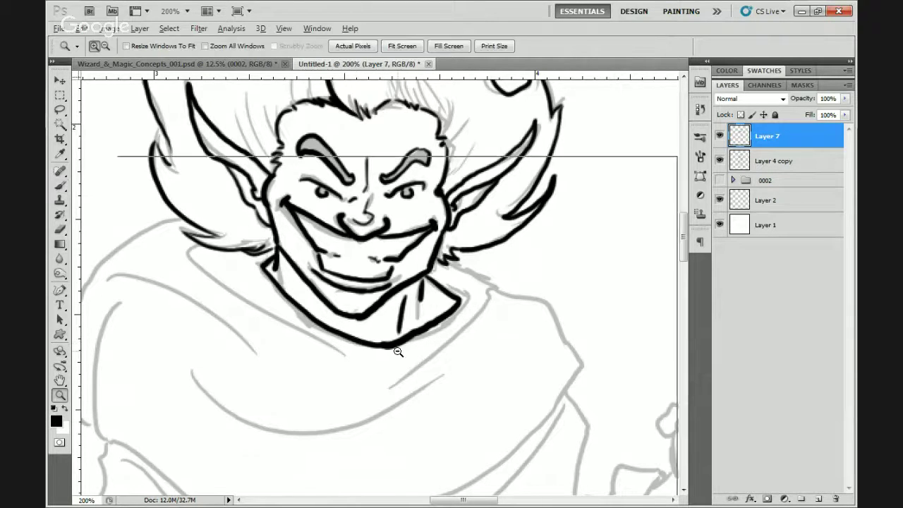
{"action": "left_click", "coordinate": [397, 350], "text": "alt"}
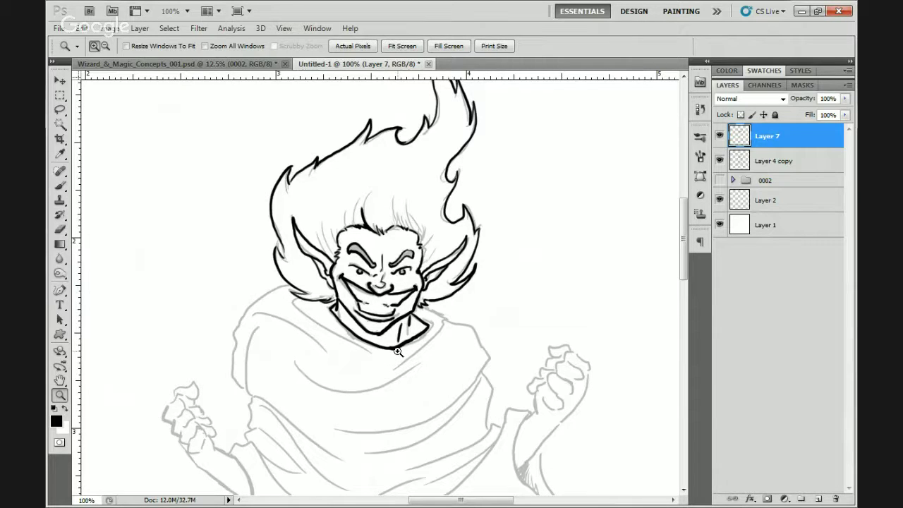
{"action": "key", "text": "b"}
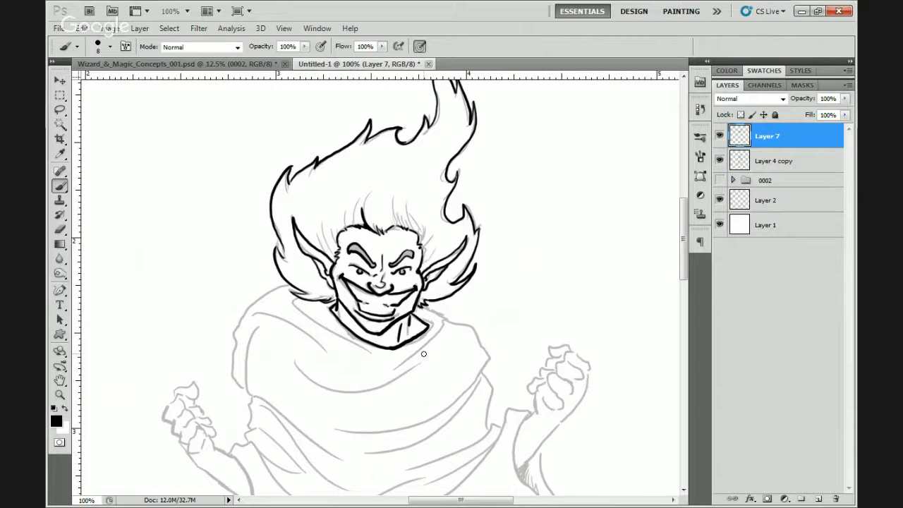
{"action": "left_click_drag", "start_coordinate": [350, 308], "coordinate": [389, 195]}
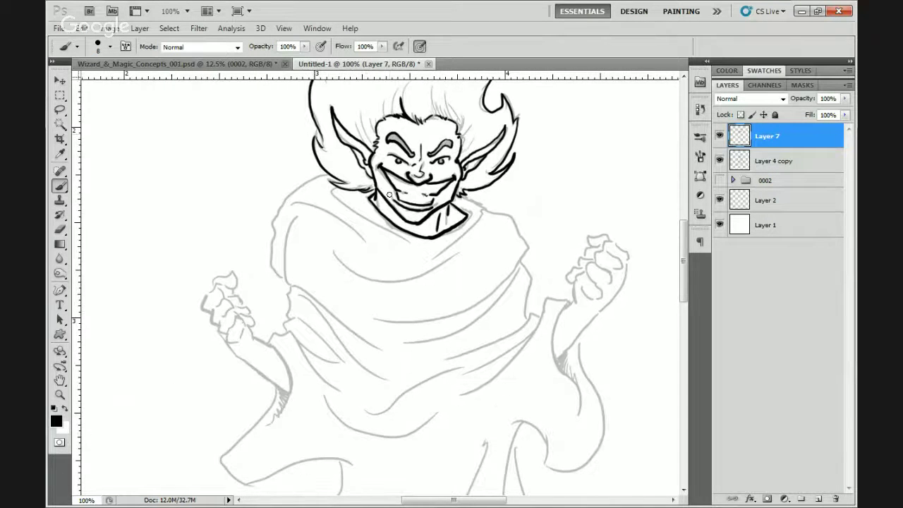
{"action": "left_click_drag", "start_coordinate": [325, 171], "coordinate": [269, 229]}
{"action": "left_click_drag", "start_coordinate": [269, 229], "coordinate": [286, 276]}
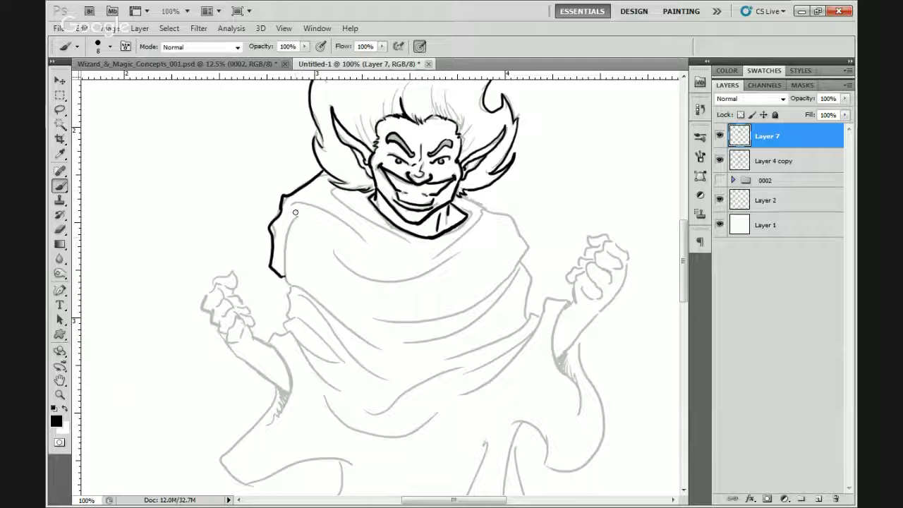
{"action": "mouse_move", "coordinate": [295, 212]}
{"action": "left_mouse_down"}
{"action": "mouse_move", "coordinate": [286, 288]}
{"action": "mouse_move", "coordinate": [354, 328]}
{"action": "left_mouse_up"}
{"action": "mouse_move", "coordinate": [297, 204]}
{"action": "left_mouse_down"}
{"action": "mouse_move", "coordinate": [406, 283]}
{"action": "mouse_move", "coordinate": [462, 258]}
{"action": "left_mouse_up"}
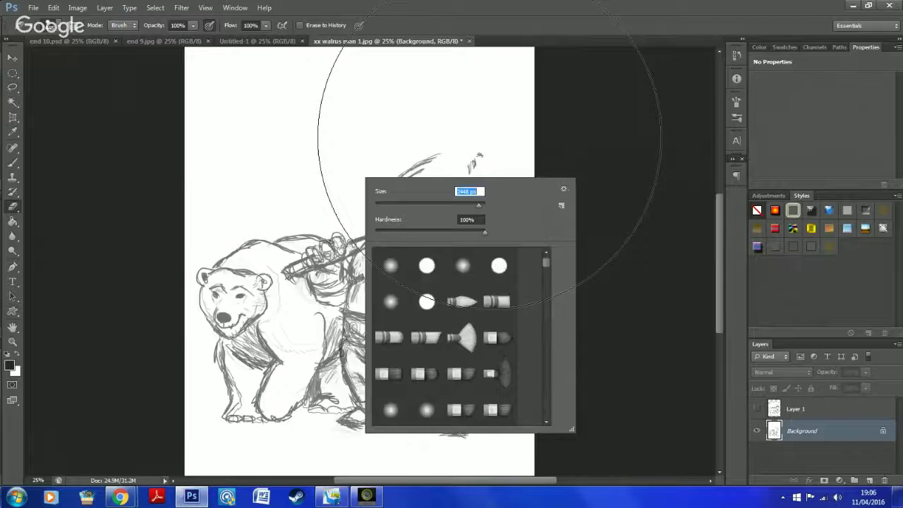
- Erase the duplicate sketch from the Background layer of xx walrus man 1.jpg with a very large eraser
{"action": "mouse_move", "coordinate": [490, 151]}
{"action": "left_mouse_down"}
{"action": "mouse_move", "coordinate": [360, 314]}
{"action": "mouse_move", "coordinate": [453, 251]}
{"action": "mouse_move", "coordinate": [401, 204]}
{"action": "left_mouse_up"}
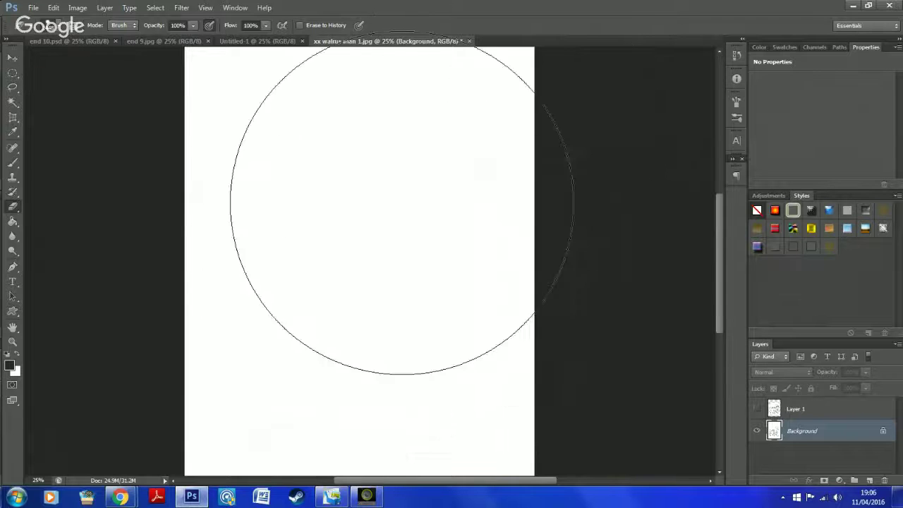
{"action": "mouse_move", "coordinate": [335, 251]}
{"action": "left_mouse_down"}
{"action": "mouse_move", "coordinate": [348, 274]}
{"action": "mouse_move", "coordinate": [474, 242]}
{"action": "left_mouse_up"}
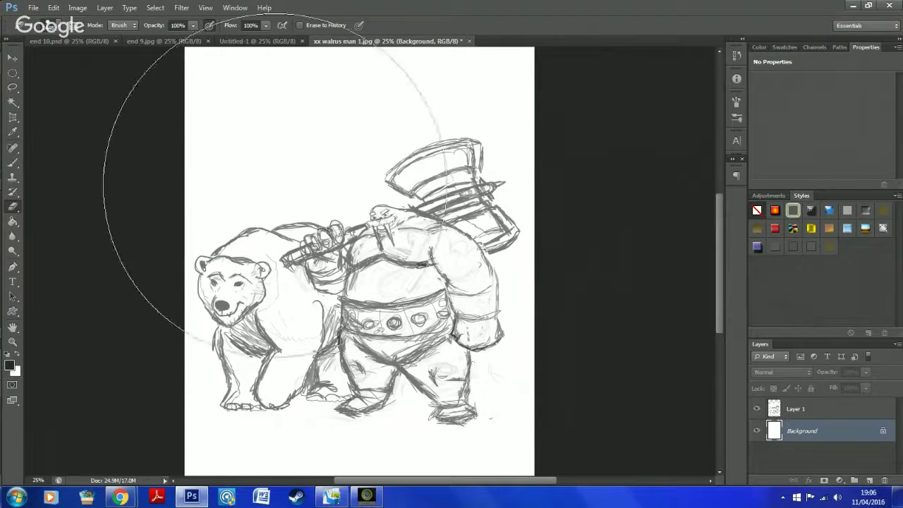
- In the Untitled-1 drawing, ink the cloak's shoulder on the viewer's right and the long fold sweeping down from it
{"action": "mouse_move", "coordinate": [484, 204]}
{"action": "left_mouse_down"}
{"action": "mouse_move", "coordinate": [522, 233]}
{"action": "mouse_move", "coordinate": [528, 261]}
{"action": "left_mouse_up"}
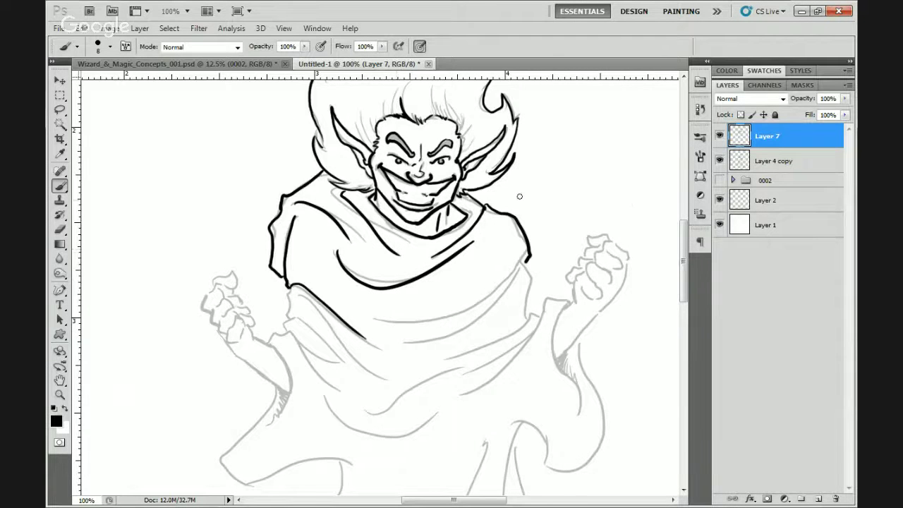
{"action": "left_click_drag", "start_coordinate": [520, 196], "coordinate": [535, 74]}
{"action": "mouse_move", "coordinate": [540, 135]}
{"action": "left_mouse_down"}
{"action": "mouse_move", "coordinate": [457, 193]}
{"action": "mouse_move", "coordinate": [393, 202]}
{"action": "left_mouse_up"}
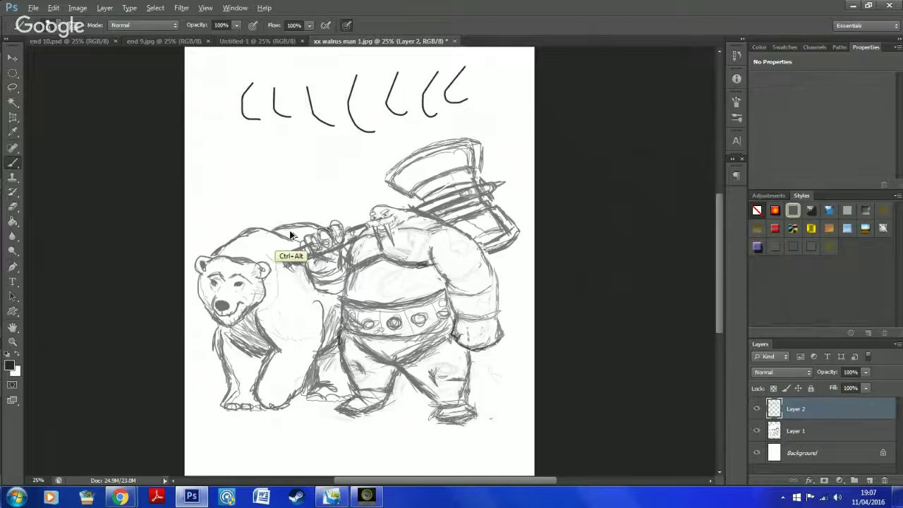
- Undo the last two practice curves above the sketch in xx walrus man 1.jpg
{"action": "key", "text": "ctrl+alt+z"}
{"action": "key", "text": "ctrl+alt+z"}
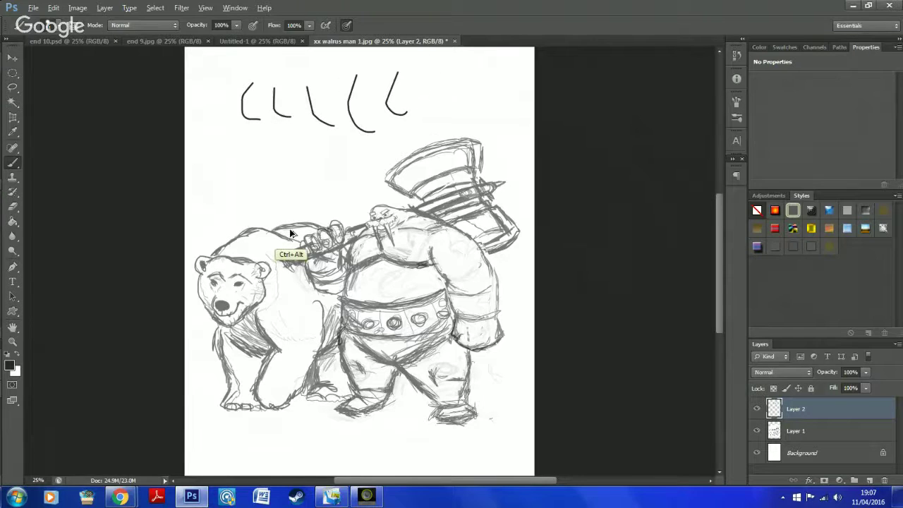
- Ink the sorcerer's lower cloak folds on the viewer's right, then undo and redraw the curved fold at the waist
{"action": "mouse_move", "coordinate": [539, 142]}
{"action": "left_mouse_down"}
{"action": "mouse_move", "coordinate": [544, 196]}
{"action": "mouse_move", "coordinate": [462, 235]}
{"action": "left_mouse_up"}
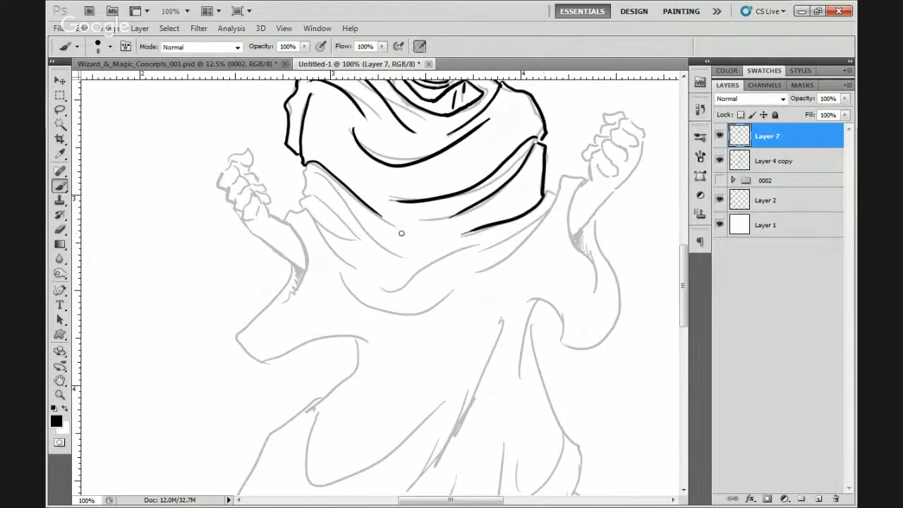
{"action": "mouse_move", "coordinate": [541, 184]}
{"action": "left_mouse_down"}
{"action": "mouse_move", "coordinate": [557, 187]}
{"action": "mouse_move", "coordinate": [561, 173]}
{"action": "mouse_move", "coordinate": [474, 273]}
{"action": "left_mouse_up"}
{"action": "left_click_drag", "start_coordinate": [549, 208], "coordinate": [469, 259]}
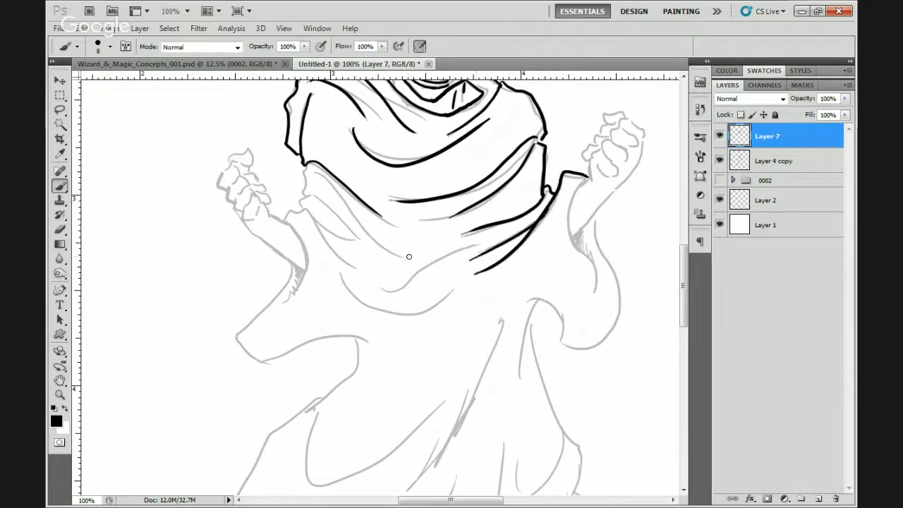
{"action": "left_click_drag", "start_coordinate": [468, 215], "coordinate": [520, 193]}
{"action": "mouse_move", "coordinate": [539, 222]}
{"action": "left_mouse_down"}
{"action": "mouse_move", "coordinate": [489, 247]}
{"action": "mouse_move", "coordinate": [416, 268]}
{"action": "left_mouse_up"}
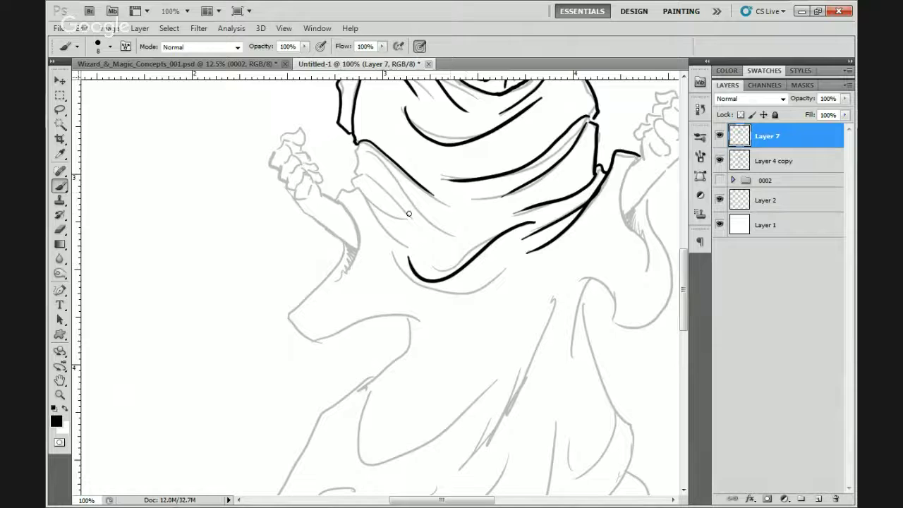
{"action": "key", "text": "ctrl+z"}
{"action": "left_click_drag", "start_coordinate": [522, 223], "coordinate": [422, 263]}
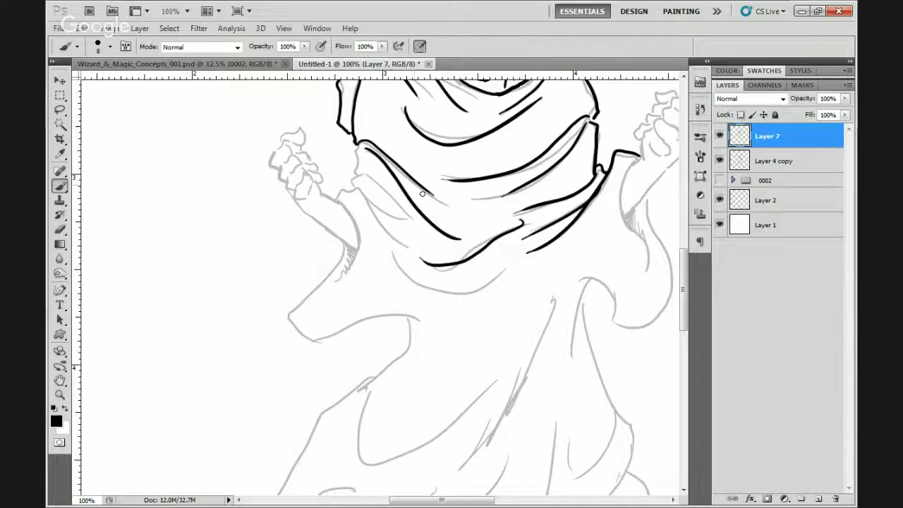
- Ink the cloak's edge and small folds on the viewer's left, continuing down the sleeve opening to its outer corner
{"action": "left_click_drag", "start_coordinate": [358, 141], "coordinate": [354, 170]}
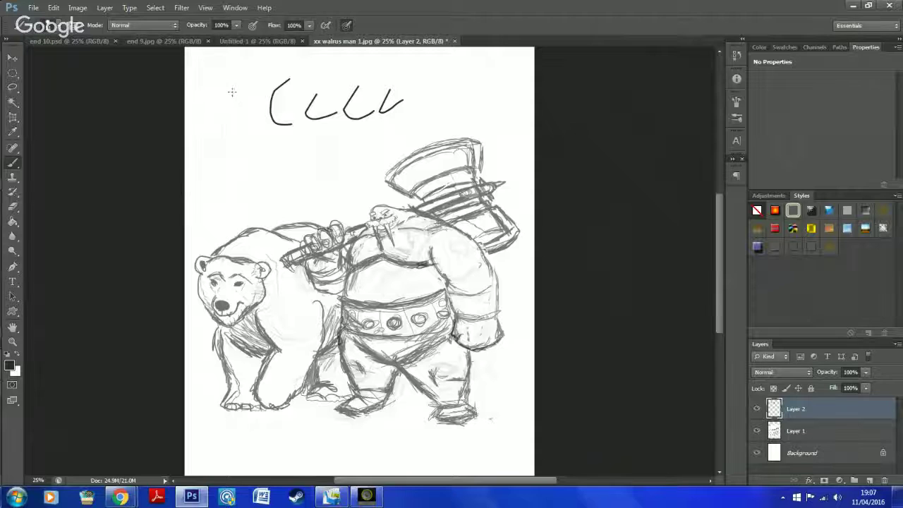
{"action": "mouse_move", "coordinate": [233, 90]}
{"action": "left_mouse_down"}
{"action": "mouse_move", "coordinate": [225, 112]}
{"action": "mouse_move", "coordinate": [224, 134]}
{"action": "left_mouse_up"}
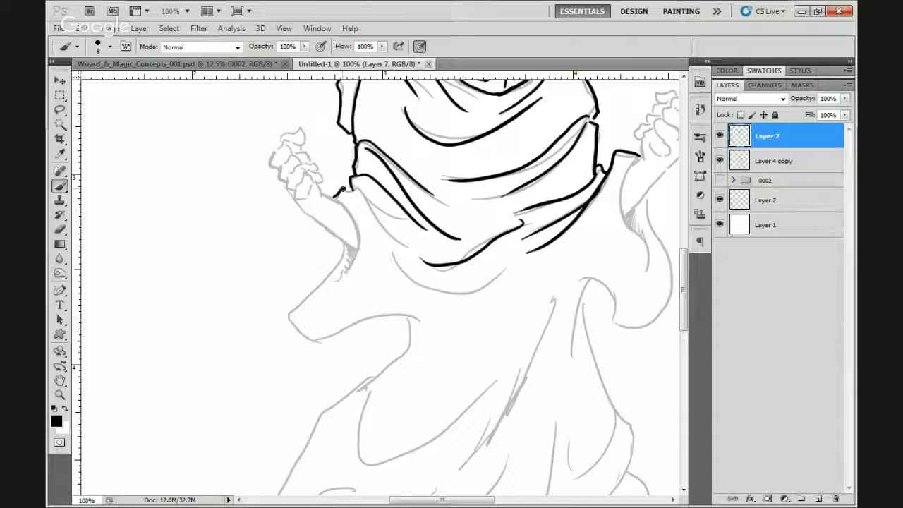
{"action": "mouse_move", "coordinate": [333, 197]}
{"action": "left_mouse_down"}
{"action": "mouse_move", "coordinate": [355, 188]}
{"action": "mouse_move", "coordinate": [416, 243]}
{"action": "left_mouse_up"}
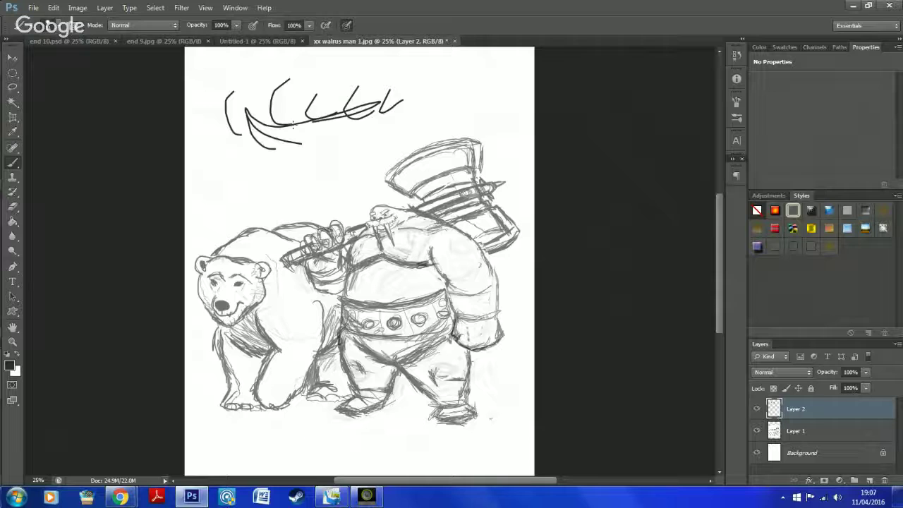
{"action": "mouse_move", "coordinate": [417, 91]}
{"action": "left_mouse_down"}
{"action": "mouse_move", "coordinate": [268, 122]}
{"action": "mouse_move", "coordinate": [276, 131]}
{"action": "left_mouse_up"}
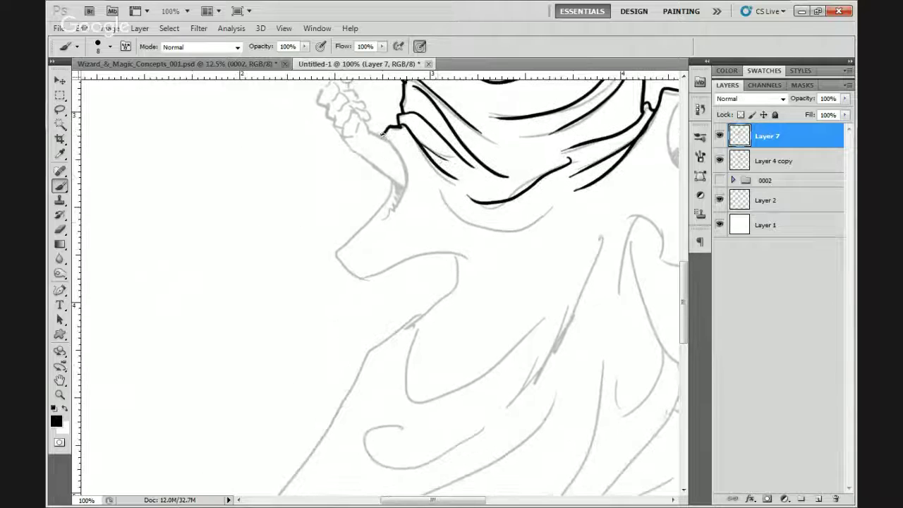
{"action": "mouse_move", "coordinate": [381, 134]}
{"action": "left_mouse_down"}
{"action": "mouse_move", "coordinate": [404, 171]}
{"action": "mouse_move", "coordinate": [385, 216]}
{"action": "left_mouse_up"}
{"action": "mouse_move", "coordinate": [390, 178]}
{"action": "left_mouse_down"}
{"action": "mouse_move", "coordinate": [341, 241]}
{"action": "mouse_move", "coordinate": [353, 266]}
{"action": "left_mouse_up"}
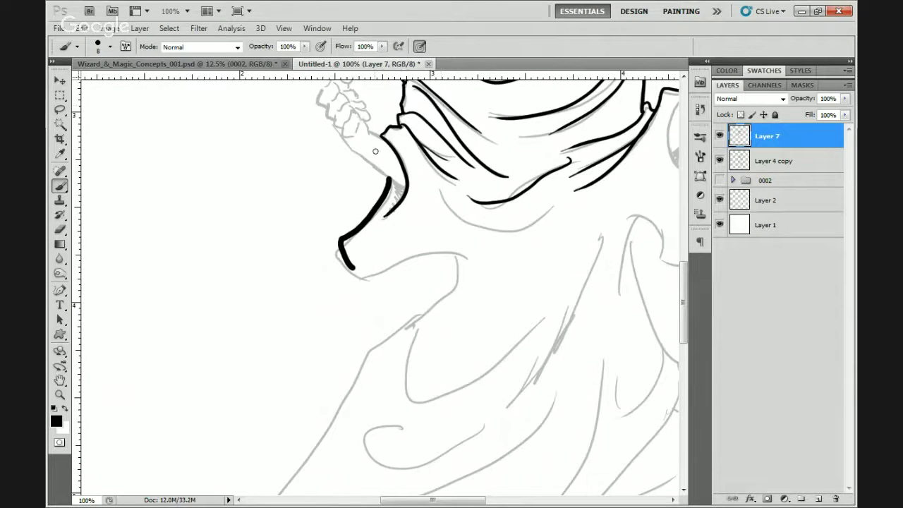
- Ink the lower contour of the forearm on the viewer's left, undoing the first stroke and redrawing it up to the wrist
{"action": "mouse_move", "coordinate": [375, 151]}
{"action": "left_mouse_down"}
{"action": "mouse_move", "coordinate": [354, 210]}
{"action": "mouse_move", "coordinate": [363, 237]}
{"action": "left_mouse_up"}
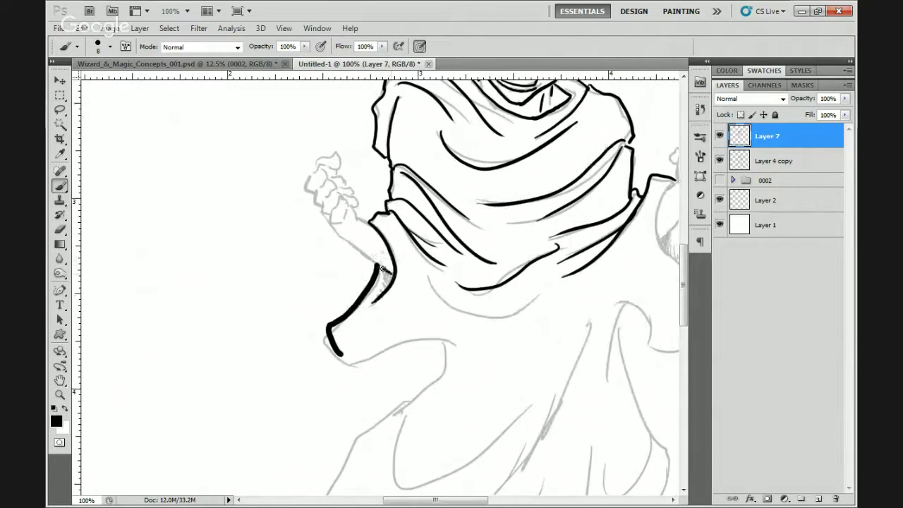
{"action": "left_click_drag", "start_coordinate": [382, 268], "coordinate": [337, 224]}
{"action": "key", "text": "ctrl+z"}
{"action": "left_click_drag", "start_coordinate": [391, 275], "coordinate": [323, 216]}
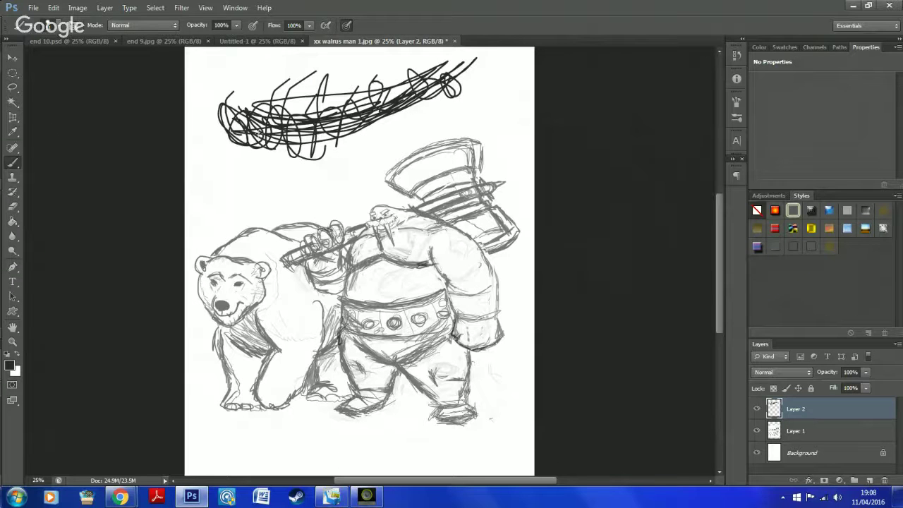
- Undo the scribbled practice strokes on Layer 2 above the walrus man and bear sketch
{"action": "key", "text": "ctrl+alt+z"}
{"action": "key", "text": "ctrl+alt+z"}
{"action": "key", "text": "ctrl+alt+z"}
{"action": "key", "text": "ctrl+alt+z"}
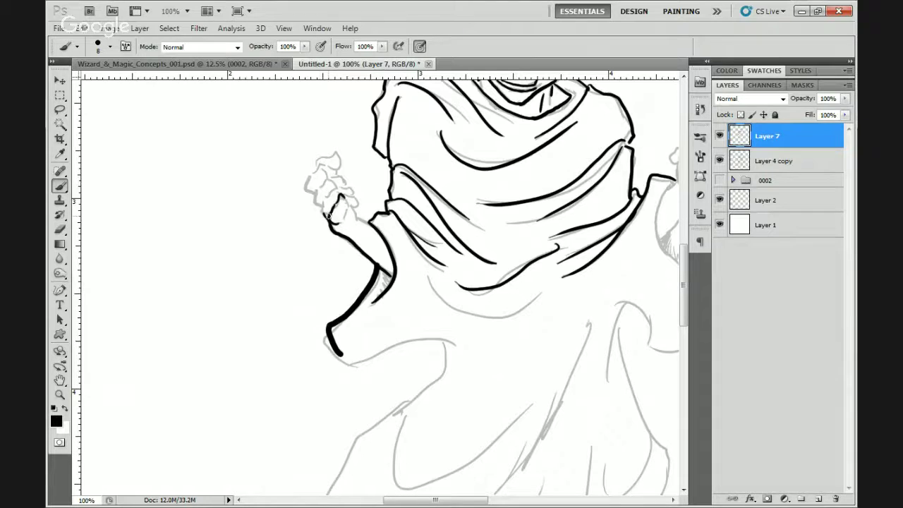
- Ink the lower part of the sorcerer's raised hand on the viewer's left in black
{"action": "mouse_move", "coordinate": [332, 218]}
{"action": "left_mouse_down"}
{"action": "mouse_move", "coordinate": [322, 199]}
{"action": "mouse_move", "coordinate": [331, 183]}
{"action": "mouse_move", "coordinate": [337, 189]}
{"action": "mouse_move", "coordinate": [317, 205]}
{"action": "mouse_move", "coordinate": [317, 185]}
{"action": "mouse_move", "coordinate": [333, 175]}
{"action": "mouse_move", "coordinate": [311, 194]}
{"action": "mouse_move", "coordinate": [312, 176]}
{"action": "mouse_move", "coordinate": [326, 158]}
{"action": "mouse_move", "coordinate": [338, 168]}
{"action": "left_mouse_up"}
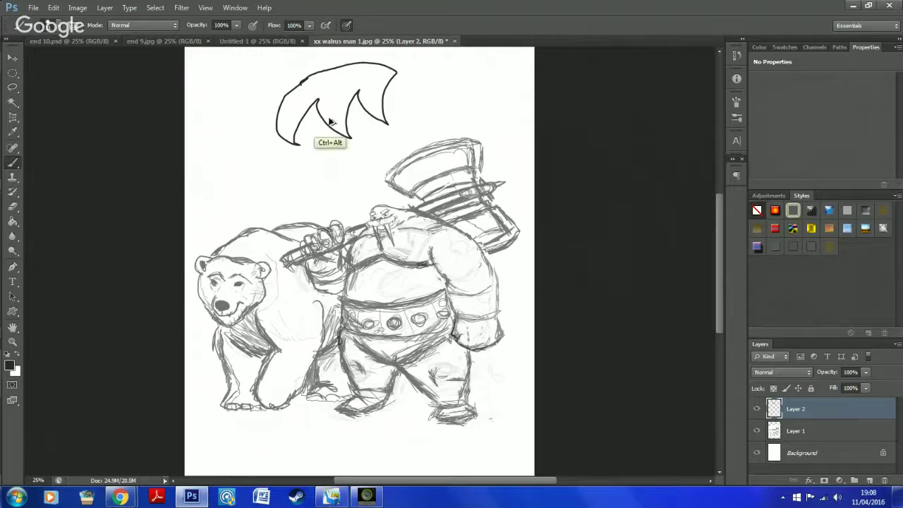
- Practise jagged, pointed outline shapes on Layer 2 above the walrus man sketch, undoing each attempt
{"action": "key", "text": "ctrl+alt+z"}
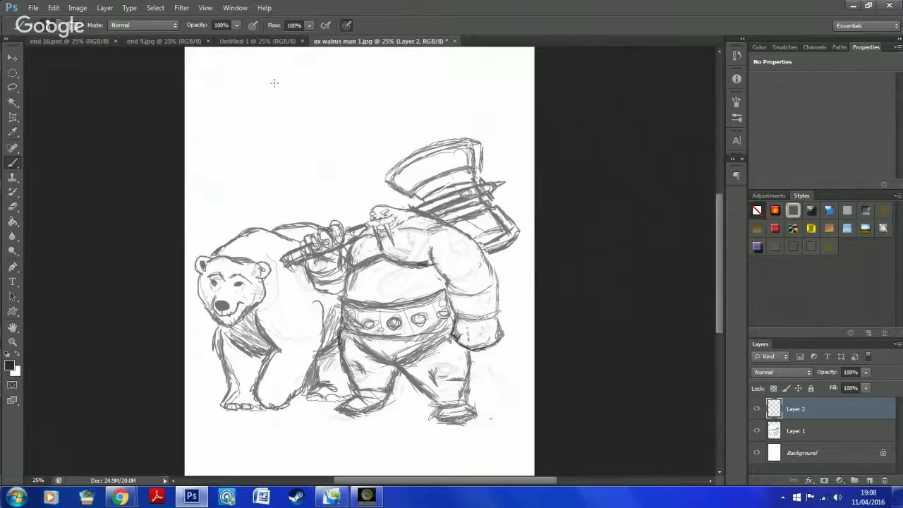
{"action": "mouse_move", "coordinate": [261, 77]}
{"action": "left_mouse_down"}
{"action": "mouse_move", "coordinate": [227, 147]}
{"action": "mouse_move", "coordinate": [270, 99]}
{"action": "mouse_move", "coordinate": [277, 120]}
{"action": "mouse_move", "coordinate": [305, 95]}
{"action": "mouse_move", "coordinate": [345, 147]}
{"action": "mouse_move", "coordinate": [351, 68]}
{"action": "mouse_move", "coordinate": [324, 58]}
{"action": "mouse_move", "coordinate": [255, 78]}
{"action": "left_mouse_up"}
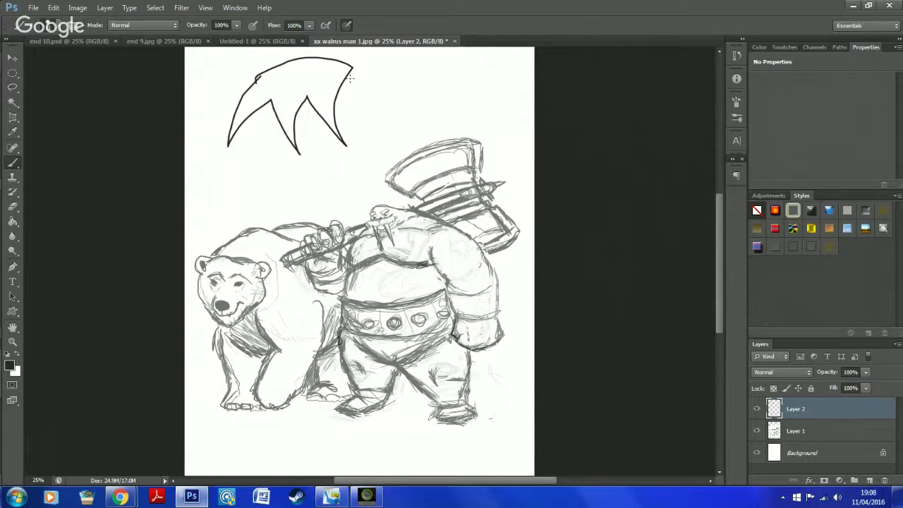
{"action": "mouse_move", "coordinate": [350, 64]}
{"action": "left_mouse_down"}
{"action": "mouse_move", "coordinate": [376, 95]}
{"action": "mouse_move", "coordinate": [333, 94]}
{"action": "left_mouse_up"}
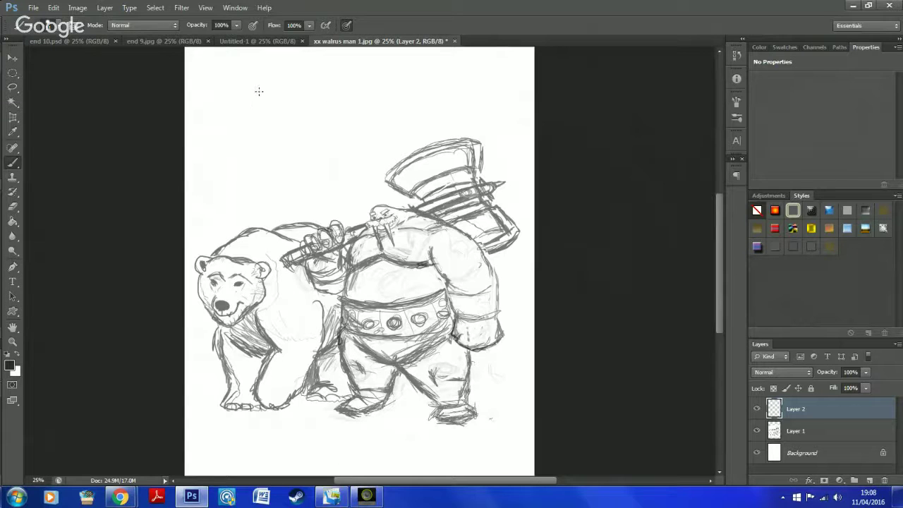
{"action": "mouse_move", "coordinate": [259, 91]}
{"action": "left_mouse_down"}
{"action": "mouse_move", "coordinate": [212, 101]}
{"action": "mouse_move", "coordinate": [213, 155]}
{"action": "left_mouse_up"}
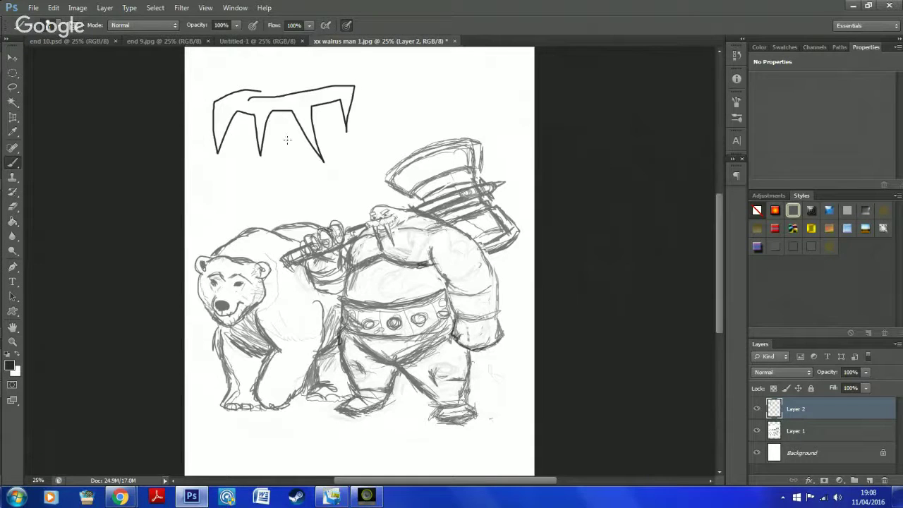
{"action": "key", "text": "ctrl+z"}
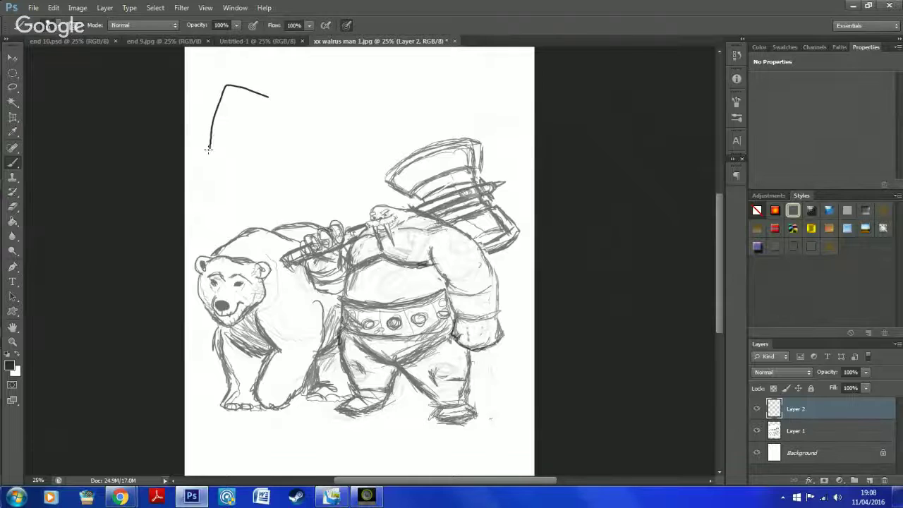
- Practise pointed, arched zigzag strokes on Layer 2 in the empty area above the bear
{"action": "mouse_move", "coordinate": [210, 148]}
{"action": "left_mouse_down"}
{"action": "mouse_move", "coordinate": [226, 113]}
{"action": "mouse_move", "coordinate": [253, 120]}
{"action": "left_mouse_up"}
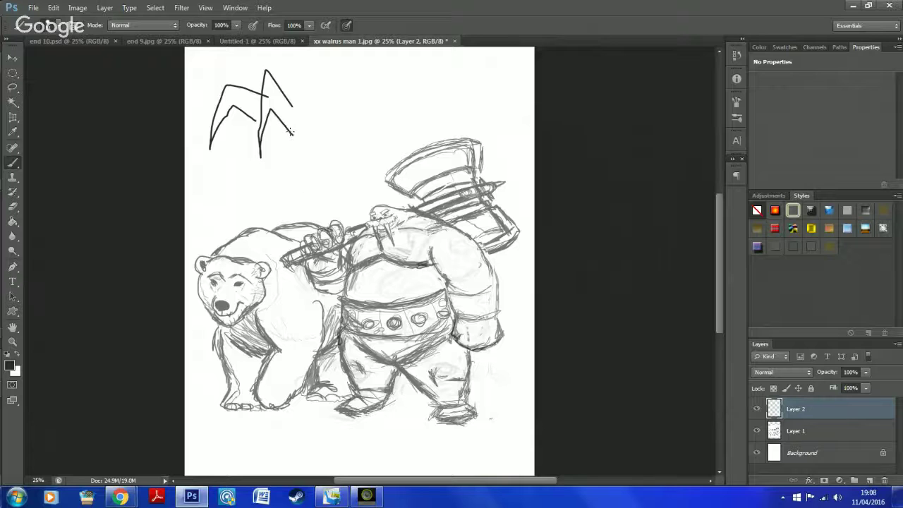
{"action": "mouse_move", "coordinate": [294, 113]}
{"action": "left_mouse_down"}
{"action": "mouse_move", "coordinate": [296, 75]}
{"action": "mouse_move", "coordinate": [291, 157]}
{"action": "left_mouse_up"}
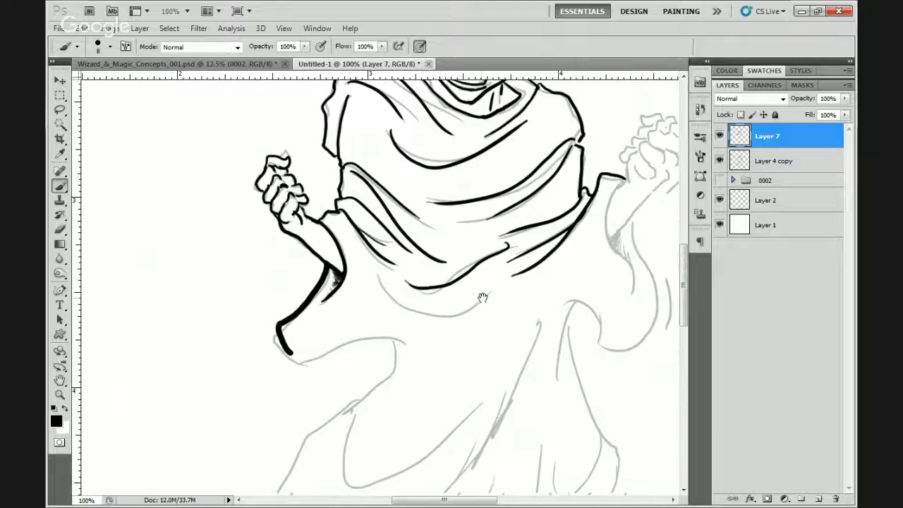
- Ink the sleeve opening, outer sleeve edge and forearm contour on the viewer's right in black
{"action": "left_click_drag", "start_coordinate": [482, 297], "coordinate": [410, 281]}
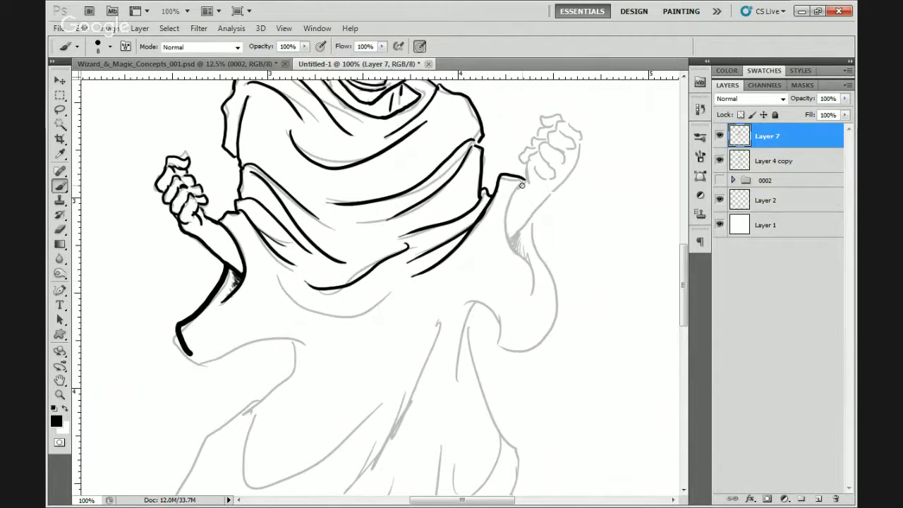
{"action": "left_click_drag", "start_coordinate": [522, 181], "coordinate": [535, 284]}
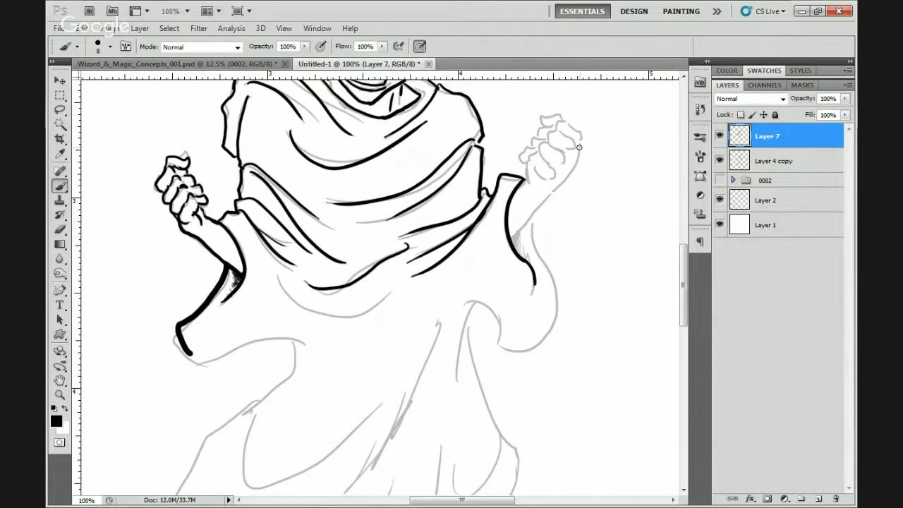
{"action": "mouse_move", "coordinate": [579, 146]}
{"action": "left_mouse_down"}
{"action": "mouse_move", "coordinate": [510, 240]}
{"action": "mouse_move", "coordinate": [519, 233]}
{"action": "mouse_move", "coordinate": [520, 251]}
{"action": "mouse_move", "coordinate": [510, 237]}
{"action": "mouse_move", "coordinate": [548, 267]}
{"action": "mouse_move", "coordinate": [516, 351]}
{"action": "left_mouse_up"}
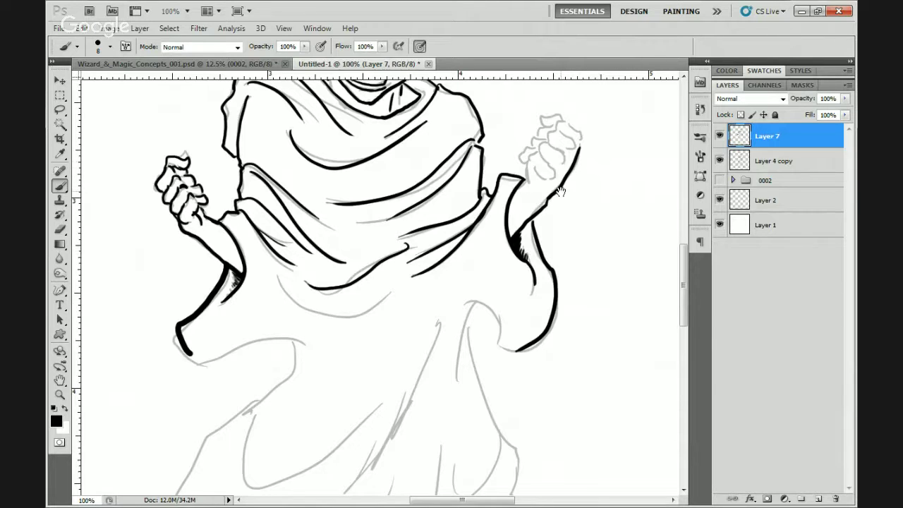
- Ink the fingers and knuckles of the sorcerer's clenched hand on the viewer's right in black
{"action": "left_click_drag", "start_coordinate": [560, 191], "coordinate": [540, 258]}
{"action": "left_click_drag", "start_coordinate": [531, 176], "coordinate": [544, 179]}
{"action": "left_click_drag", "start_coordinate": [543, 179], "coordinate": [549, 184]}
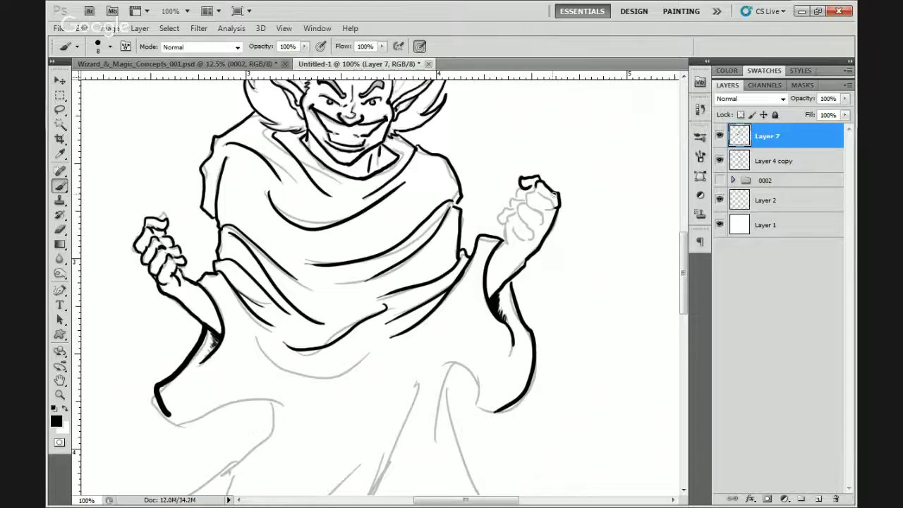
{"action": "mouse_move", "coordinate": [554, 194]}
{"action": "left_mouse_down"}
{"action": "mouse_move", "coordinate": [549, 213]}
{"action": "mouse_move", "coordinate": [554, 207]}
{"action": "mouse_move", "coordinate": [539, 200]}
{"action": "mouse_move", "coordinate": [538, 226]}
{"action": "mouse_move", "coordinate": [532, 210]}
{"action": "mouse_move", "coordinate": [525, 241]}
{"action": "left_mouse_up"}
{"action": "mouse_move", "coordinate": [511, 204]}
{"action": "left_mouse_down"}
{"action": "mouse_move", "coordinate": [528, 225]}
{"action": "mouse_move", "coordinate": [501, 220]}
{"action": "mouse_move", "coordinate": [498, 247]}
{"action": "mouse_move", "coordinate": [509, 201]}
{"action": "mouse_move", "coordinate": [507, 211]}
{"action": "left_mouse_up"}
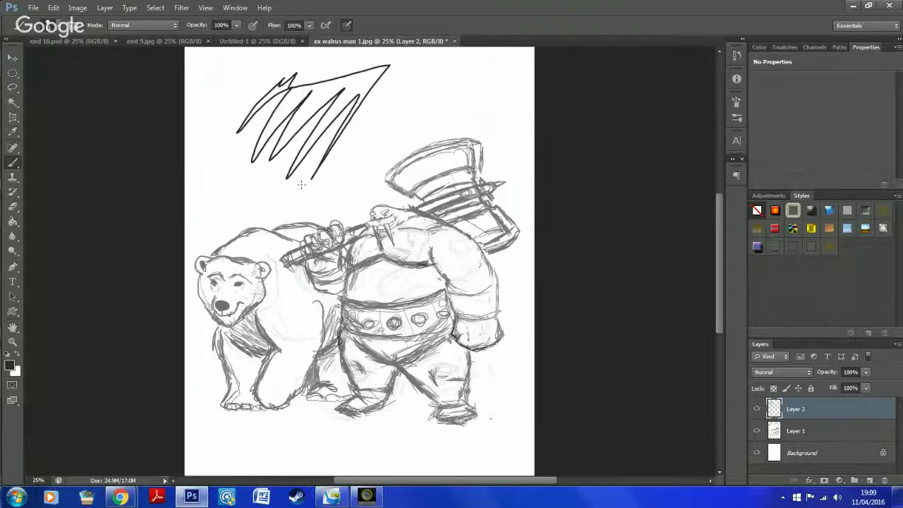
- Add another slanted stroke to the practice zigzags on Layer 2 above the walrus man sketch
{"action": "mouse_move", "coordinate": [367, 85]}
{"action": "left_mouse_down"}
{"action": "mouse_move", "coordinate": [374, 145]}
{"action": "mouse_move", "coordinate": [353, 177]}
{"action": "left_mouse_up"}
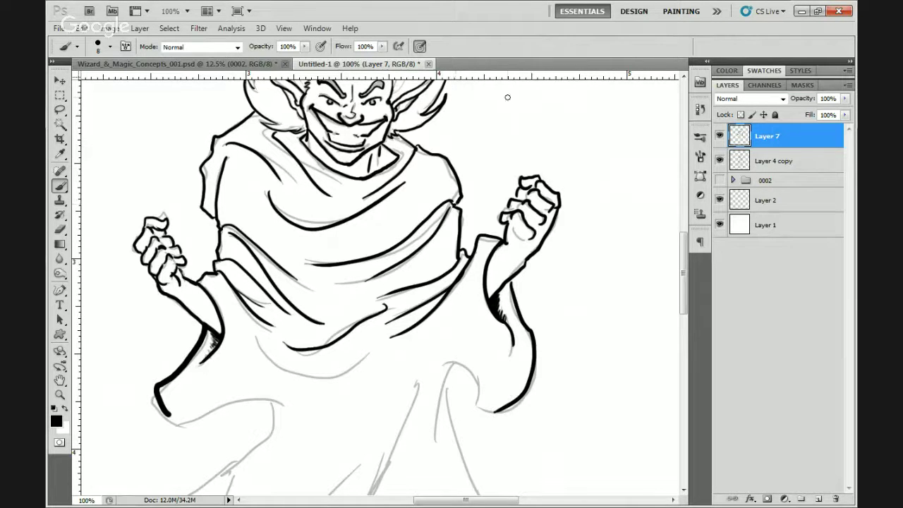
- Check the inked upper body and bring the uninked lower robe into view
{"action": "scroll", "coordinate": [423, 266], "scroll_direction": "up", "scroll_amount": 3}
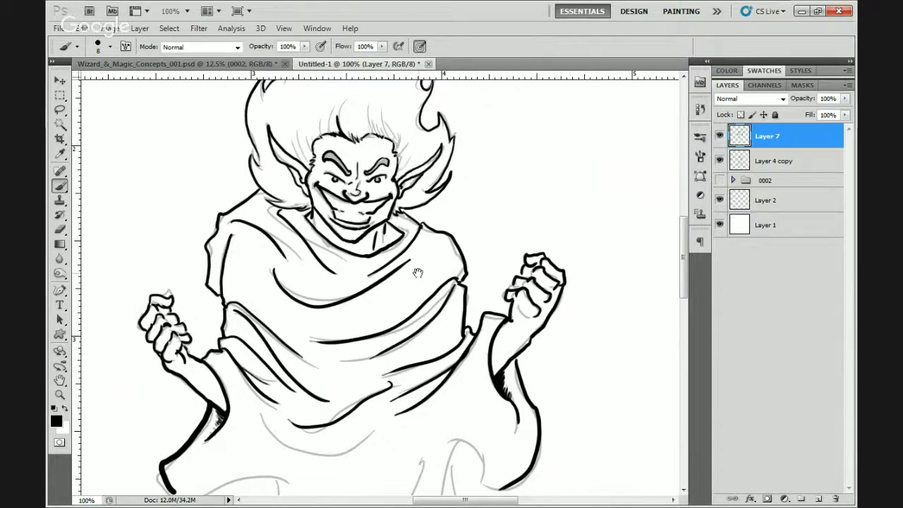
{"action": "mouse_move", "coordinate": [390, 370]}
{"action": "left_mouse_down"}
{"action": "mouse_move", "coordinate": [419, 350]}
{"action": "mouse_move", "coordinate": [508, 213]}
{"action": "mouse_move", "coordinate": [524, 120]}
{"action": "left_mouse_up"}
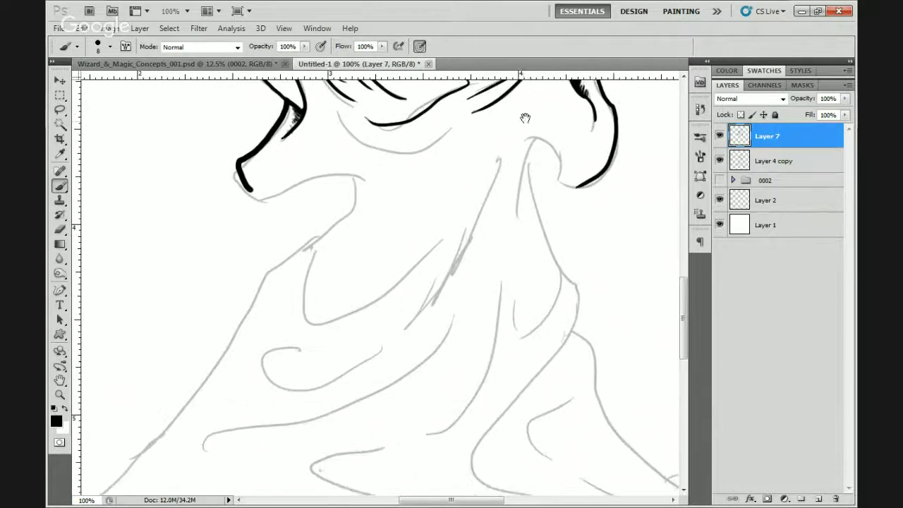
{"action": "key", "text": "ctrl+space"}
{"action": "left_click_drag", "start_coordinate": [476, 228], "coordinate": [515, 223]}
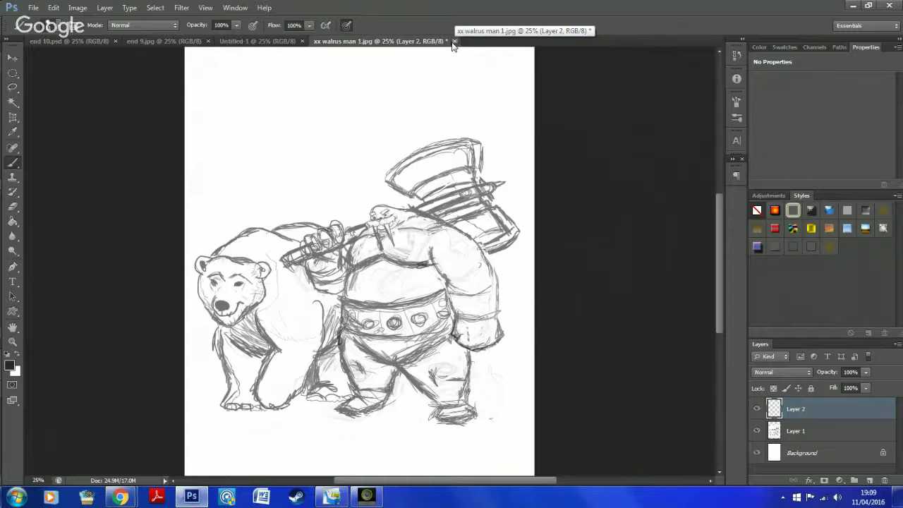
- Start closing xx walrus man 1.jpg and cancel at the save question
{"action": "left_click", "coordinate": [454, 41]}
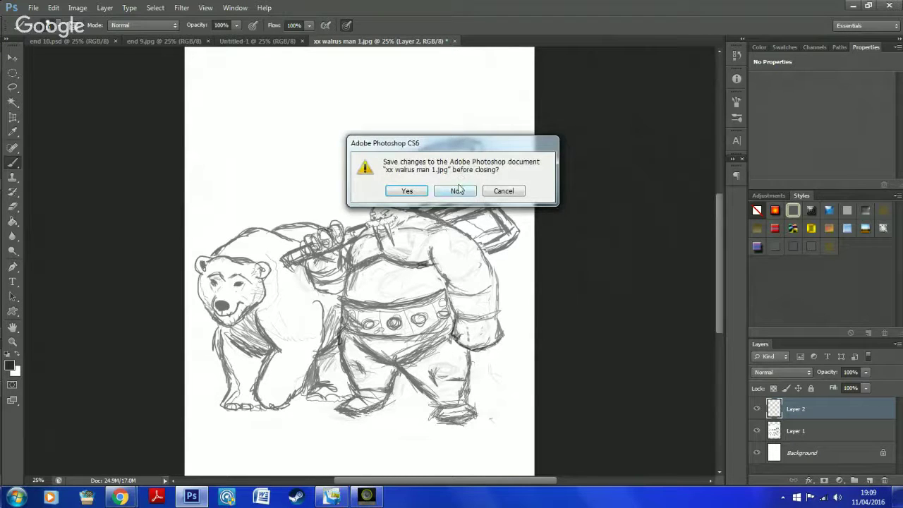
{"action": "left_click", "coordinate": [500, 192]}
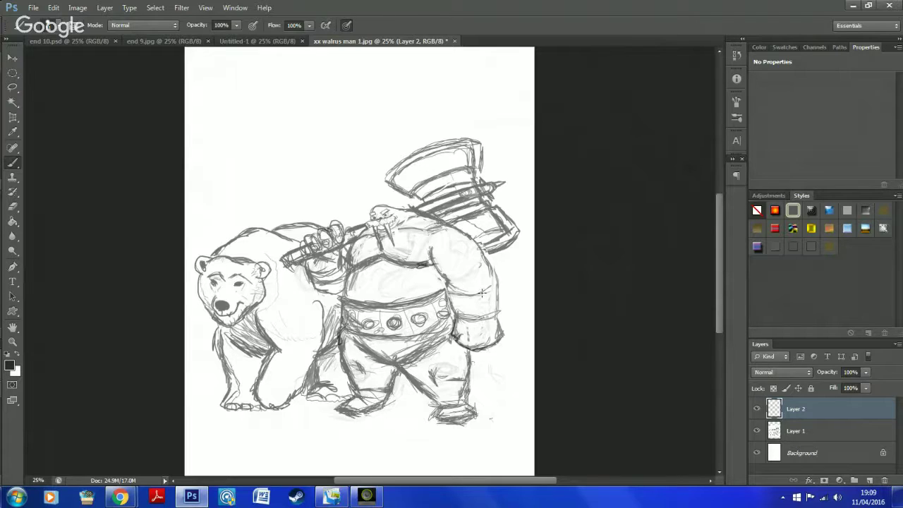
- Scribble practice zigzag strokes on Layer 2 above the walrus man sketch and undo them
{"action": "mouse_move", "coordinate": [300, 66]}
{"action": "left_mouse_down"}
{"action": "mouse_move", "coordinate": [273, 139]}
{"action": "mouse_move", "coordinate": [416, 75]}
{"action": "mouse_move", "coordinate": [413, 94]}
{"action": "mouse_move", "coordinate": [324, 154]}
{"action": "left_mouse_up"}
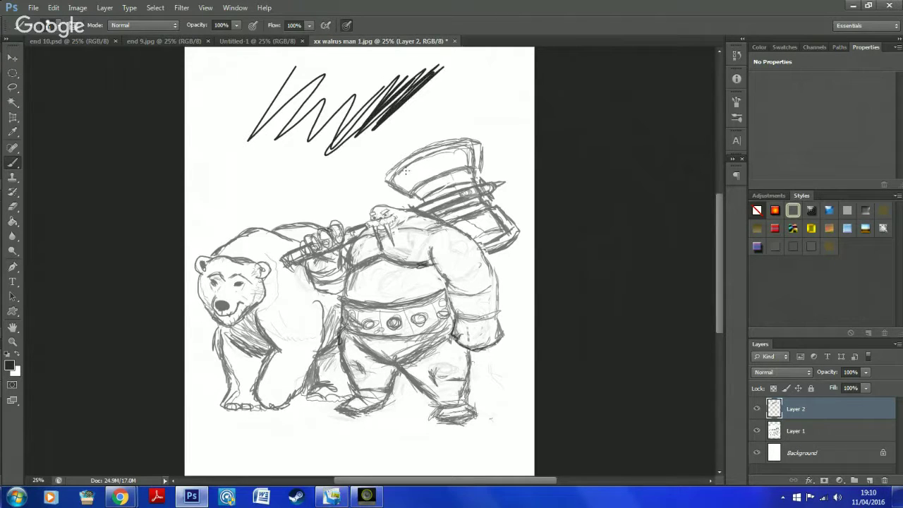
{"action": "key", "text": "ctrl+z"}
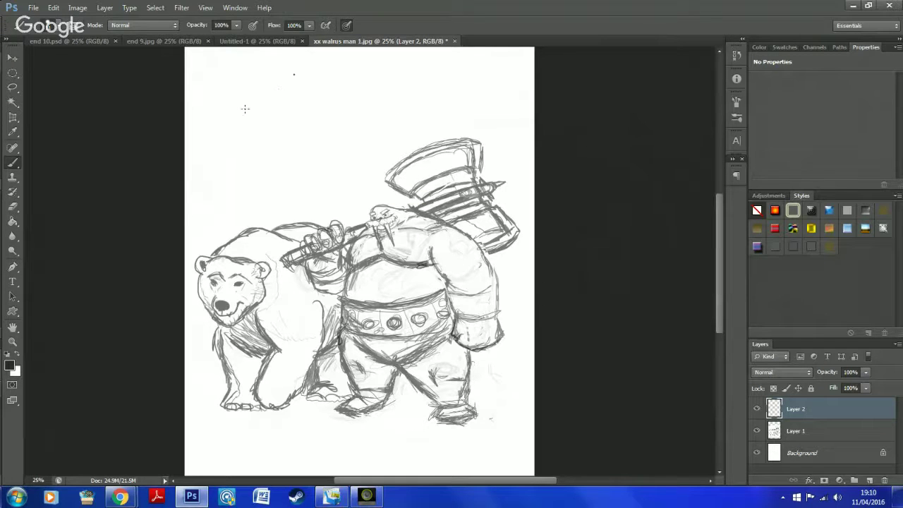
{"action": "mouse_move", "coordinate": [294, 74]}
{"action": "left_mouse_down"}
{"action": "mouse_move", "coordinate": [244, 192]}
{"action": "mouse_move", "coordinate": [330, 108]}
{"action": "mouse_move", "coordinate": [469, 56]}
{"action": "mouse_move", "coordinate": [353, 77]}
{"action": "mouse_move", "coordinate": [361, 50]}
{"action": "mouse_move", "coordinate": [299, 91]}
{"action": "mouse_move", "coordinate": [302, 113]}
{"action": "left_mouse_up"}
{"action": "key", "text": "ctrl+z"}
- Create a new blank document with the preset settings
{"action": "left_click", "coordinate": [32, 9]}
{"action": "left_click", "coordinate": [33, 8]}
{"action": "left_click", "coordinate": [32, 9]}
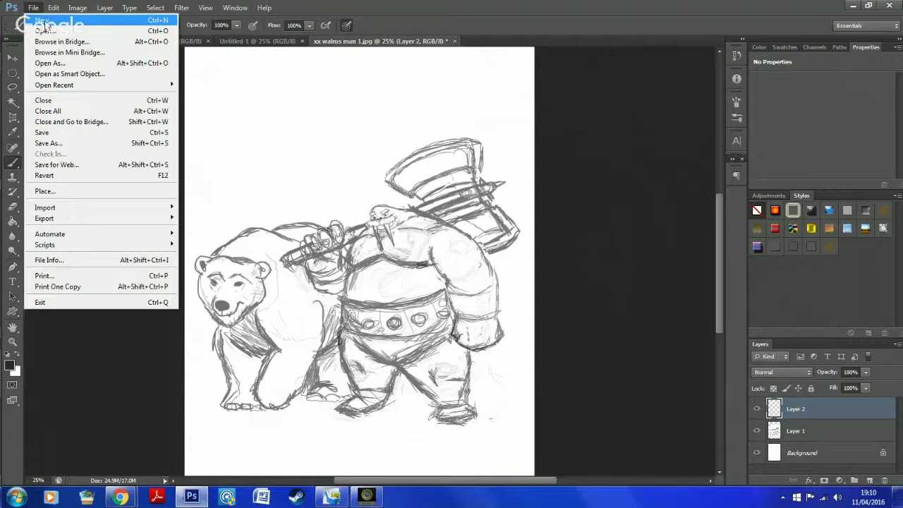
{"action": "left_click", "coordinate": [48, 22]}
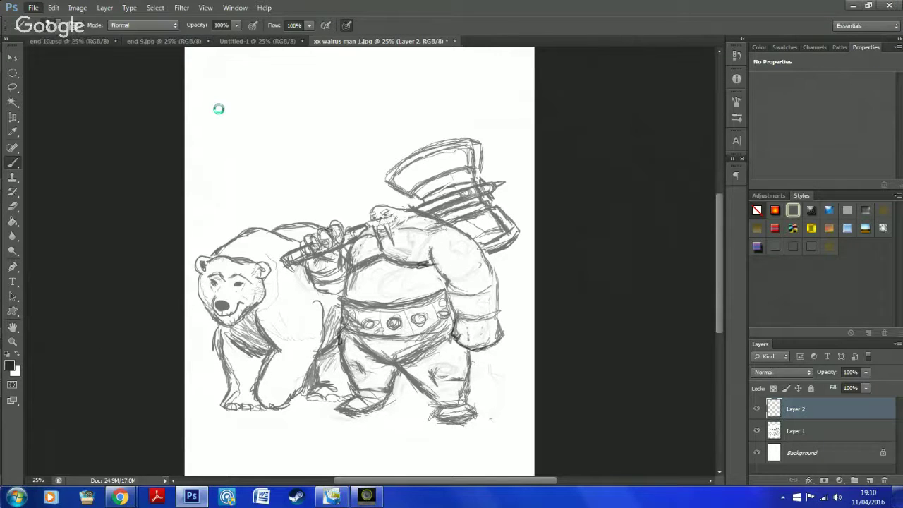
{"action": "key", "text": "Return"}
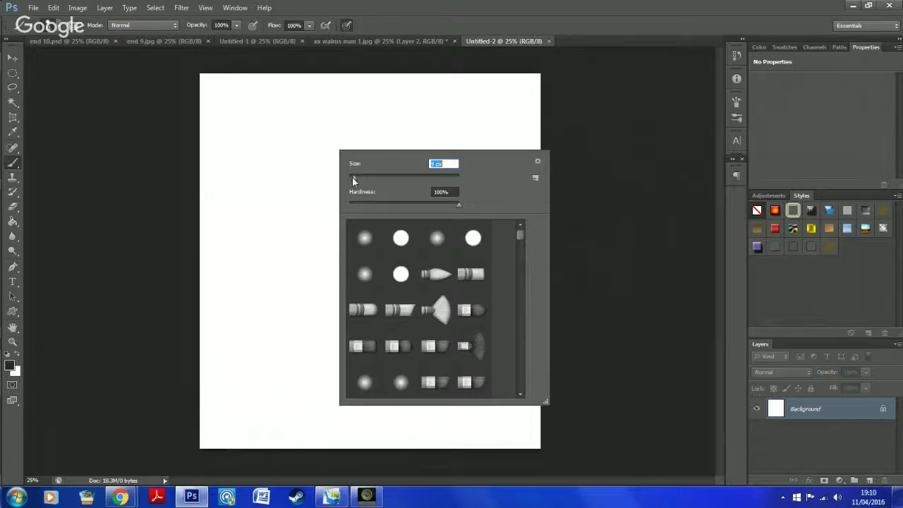
- Draw test brush strokes on the new document's blank Background
{"action": "left_click", "coordinate": [318, 154]}
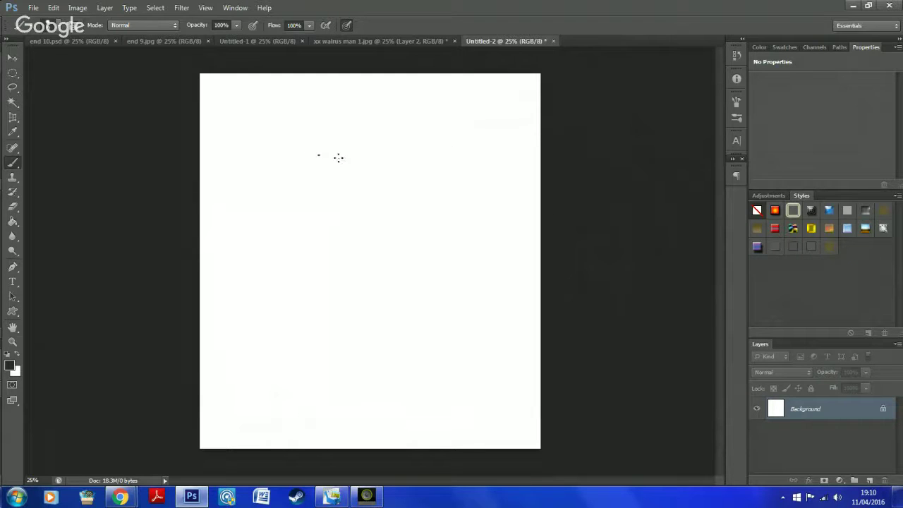
{"action": "mouse_move", "coordinate": [339, 157]}
{"action": "left_mouse_down"}
{"action": "mouse_move", "coordinate": [287, 134]}
{"action": "mouse_move", "coordinate": [324, 202]}
{"action": "left_mouse_up"}
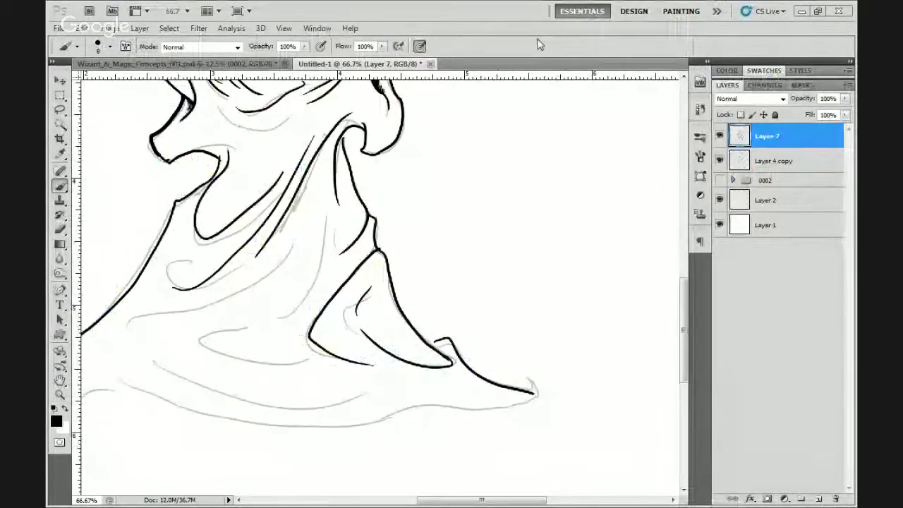
- Ink the long folds across the lower part of the sorcerer's robe, undoing and redrawing one stroke
{"action": "left_click_drag", "start_coordinate": [463, 201], "coordinate": [566, 292]}
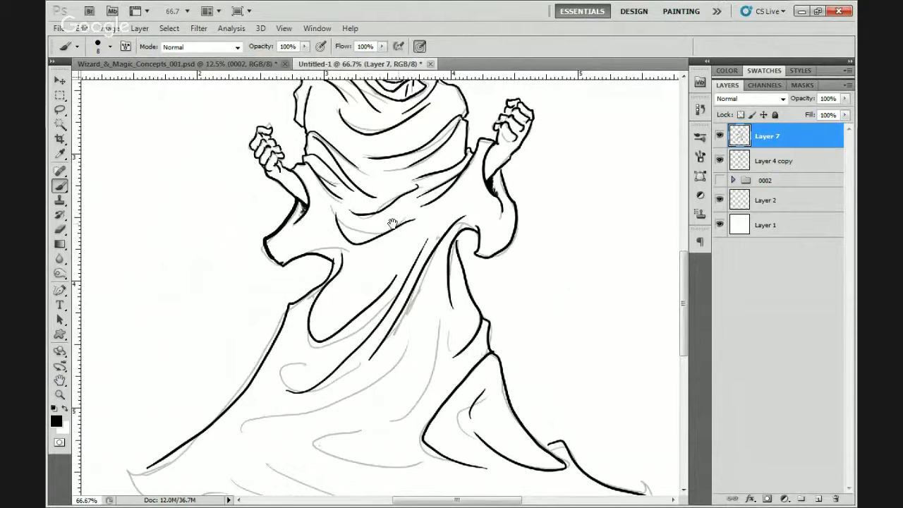
{"action": "mouse_move", "coordinate": [393, 223]}
{"action": "left_mouse_down"}
{"action": "mouse_move", "coordinate": [434, 105]}
{"action": "mouse_move", "coordinate": [492, 63]}
{"action": "left_mouse_up"}
{"action": "mouse_move", "coordinate": [517, 181]}
{"action": "left_mouse_down"}
{"action": "mouse_move", "coordinate": [491, 213]}
{"action": "mouse_move", "coordinate": [340, 288]}
{"action": "left_mouse_up"}
{"action": "mouse_move", "coordinate": [547, 163]}
{"action": "left_mouse_down"}
{"action": "mouse_move", "coordinate": [531, 230]}
{"action": "mouse_move", "coordinate": [486, 271]}
{"action": "mouse_move", "coordinate": [497, 319]}
{"action": "left_mouse_up"}
{"action": "key", "text": "ctrl+z"}
{"action": "mouse_move", "coordinate": [458, 279]}
{"action": "left_mouse_down"}
{"action": "mouse_move", "coordinate": [423, 305]}
{"action": "mouse_move", "coordinate": [497, 321]}
{"action": "left_mouse_up"}
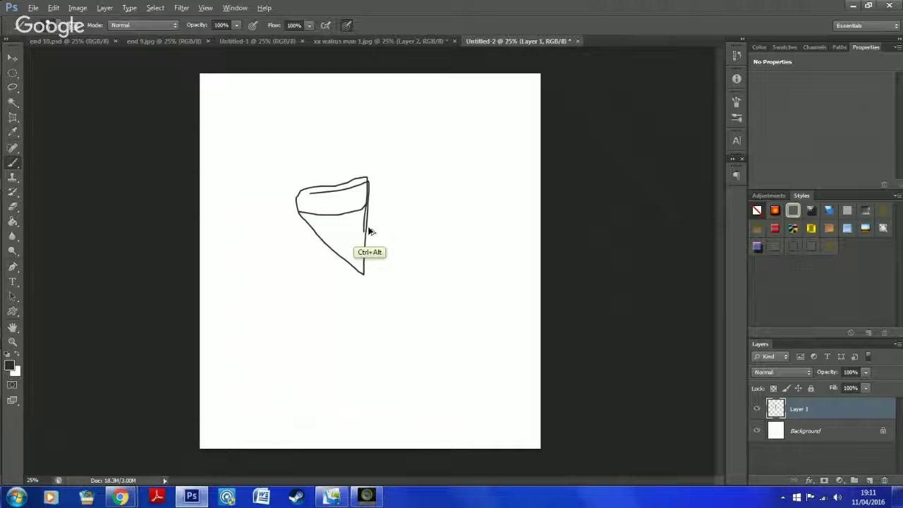
- Undo the practice shape on Layer 1 and, with the layer's opacity set to 54%, sketch a rough rounded head
{"action": "key", "text": "ctrl+z"}
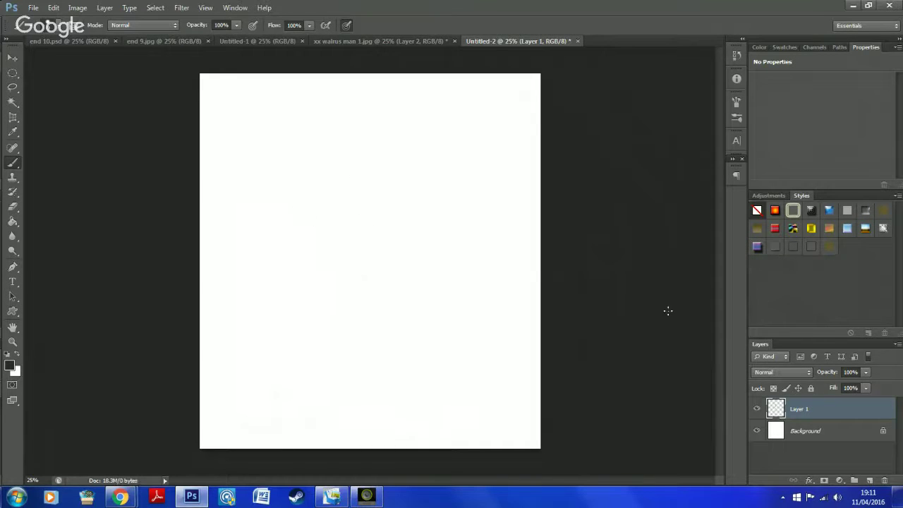
{"action": "left_click", "coordinate": [865, 373]}
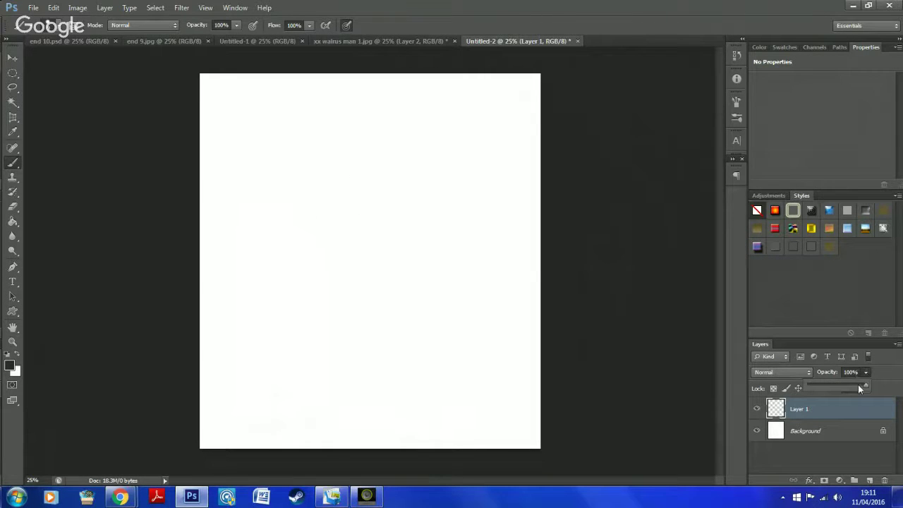
{"action": "left_click_drag", "start_coordinate": [839, 391], "coordinate": [837, 385]}
{"action": "mouse_move", "coordinate": [299, 173]}
{"action": "left_mouse_down"}
{"action": "mouse_move", "coordinate": [320, 237]}
{"action": "mouse_move", "coordinate": [342, 163]}
{"action": "mouse_move", "coordinate": [294, 189]}
{"action": "left_mouse_up"}
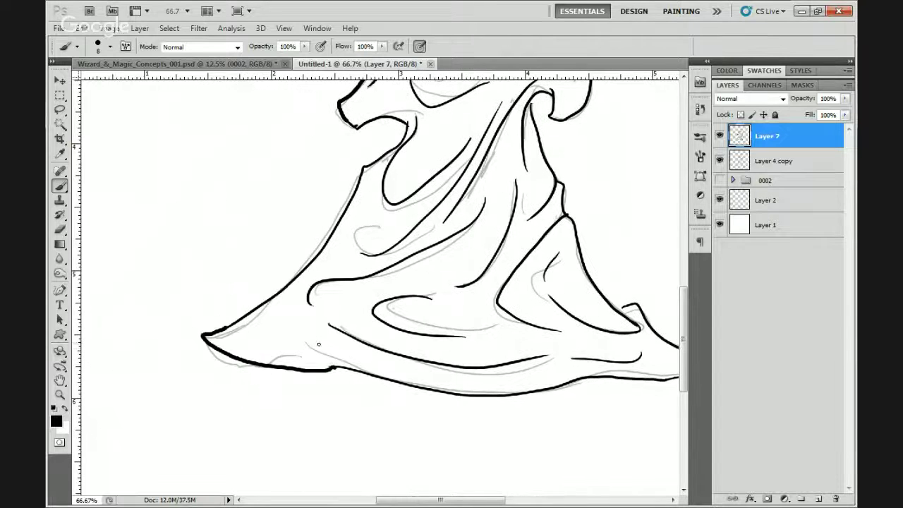
- Fit the whole sorcerer in the window and hide the grey sketch layer, Layer 4 copy
{"action": "left_click_drag", "start_coordinate": [431, 230], "coordinate": [273, 426]}
{"action": "left_click_drag", "start_coordinate": [388, 247], "coordinate": [465, 324]}
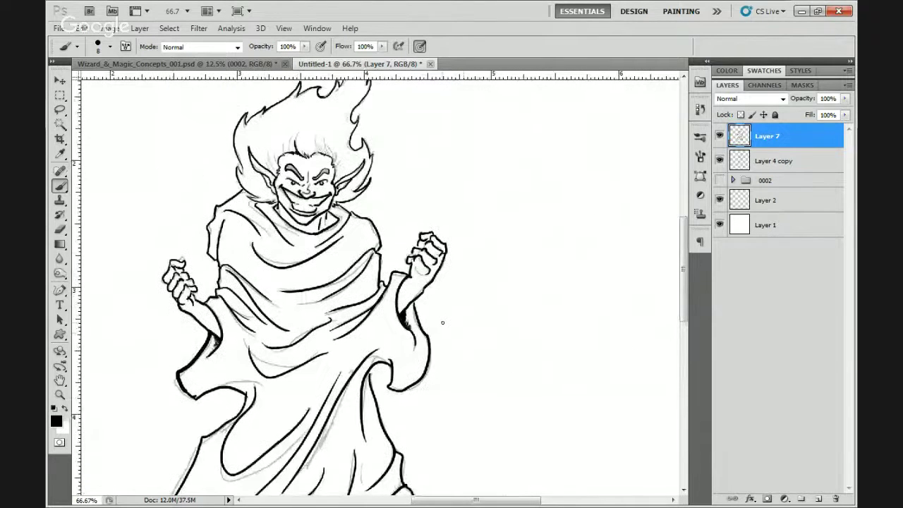
{"action": "key", "text": "z"}
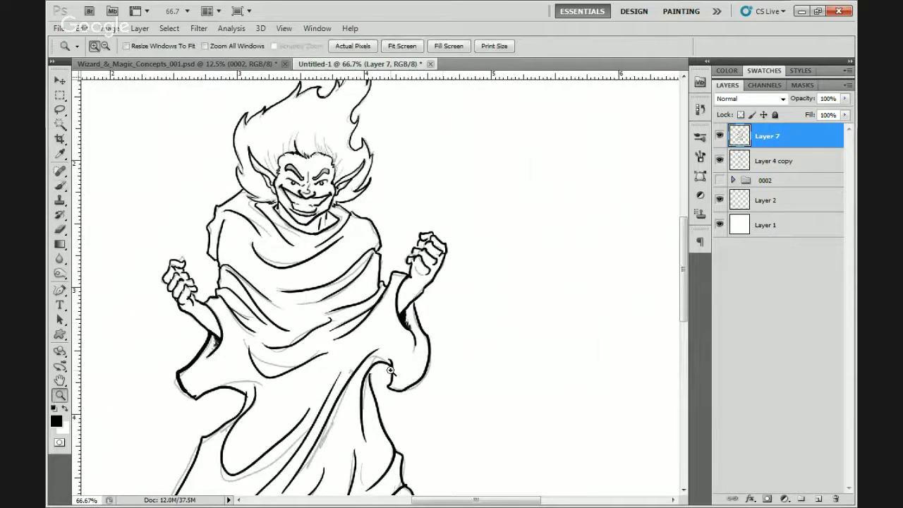
{"action": "right_click", "coordinate": [391, 372]}
{"action": "left_click", "coordinate": [418, 382]}
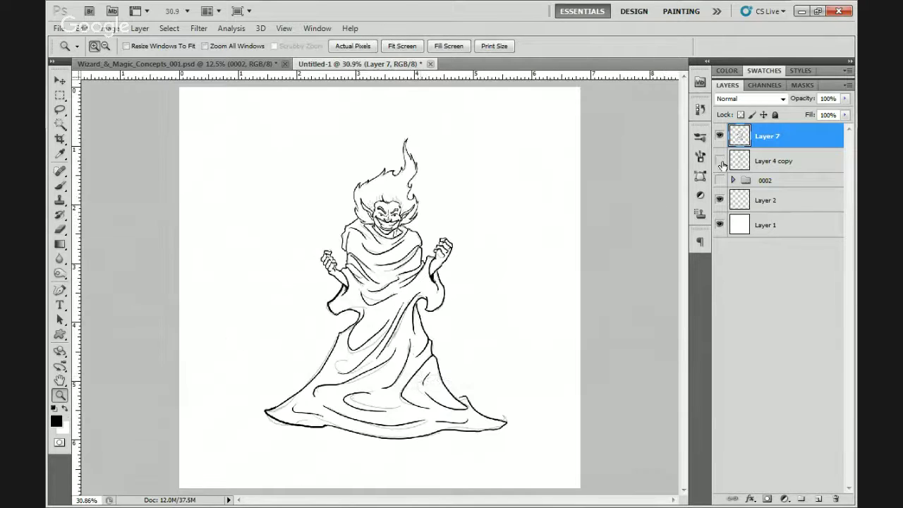
{"action": "left_click", "coordinate": [721, 162]}
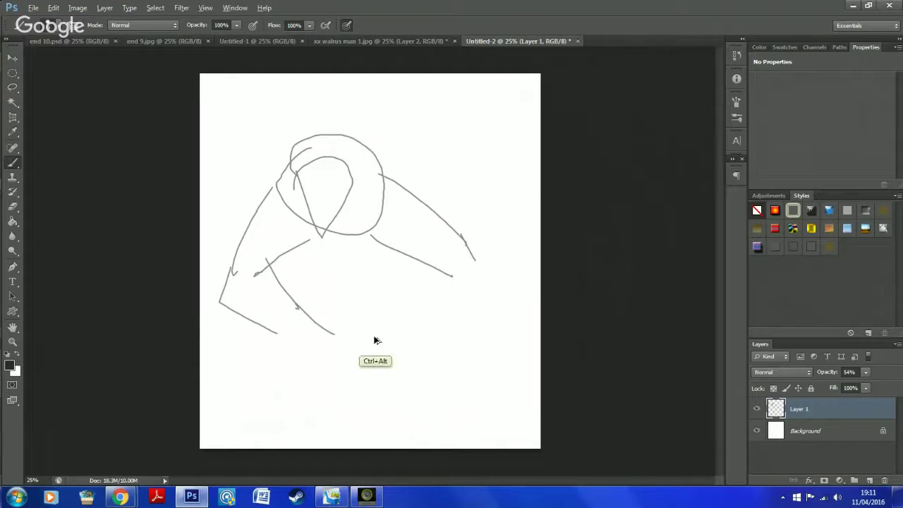
- Undo the rough circle-headed figure strokes on Layer 1 of the blank document
{"action": "key", "text": "ctrl+alt+z"}
{"action": "key", "text": "ctrl+alt+z"}
{"action": "key", "text": "ctrl+alt+z"}
{"action": "key", "text": "ctrl+alt+z"}
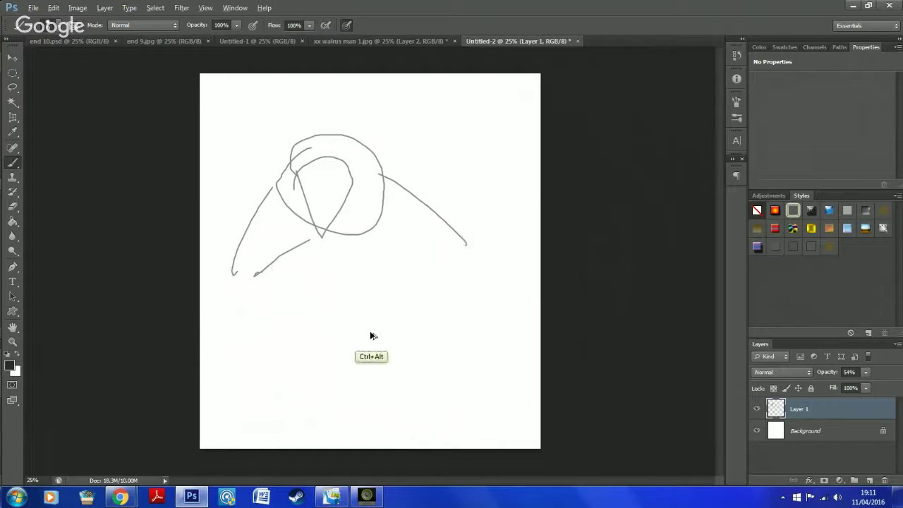
{"action": "key", "text": "ctrl+alt+z"}
{"action": "key", "text": "ctrl+alt+z"}
{"action": "key", "text": "ctrl+alt+z"}
{"action": "key", "text": "ctrl+alt+z"}
{"action": "key", "text": "ctrl+alt+z"}
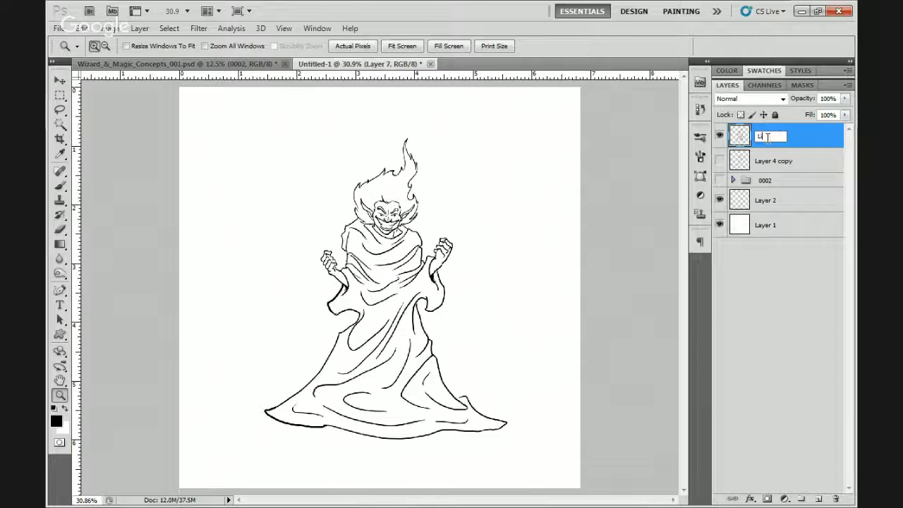
- Rename the sorcerer's inked layer, Layer 7, as Lines
{"action": "type", "text": "ines"}
{"action": "key", "text": "Return"}
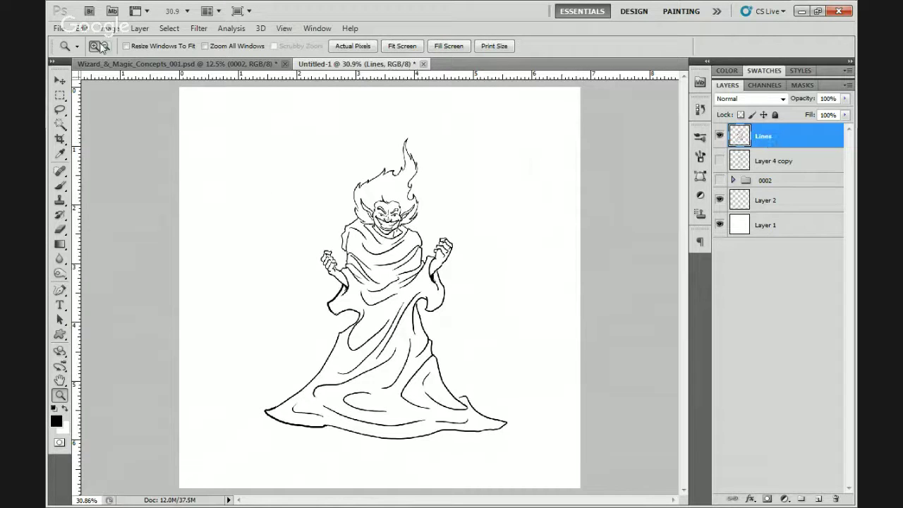
{"action": "left_click", "coordinate": [59, 28]}
{"action": "left_click", "coordinate": [113, 224]}
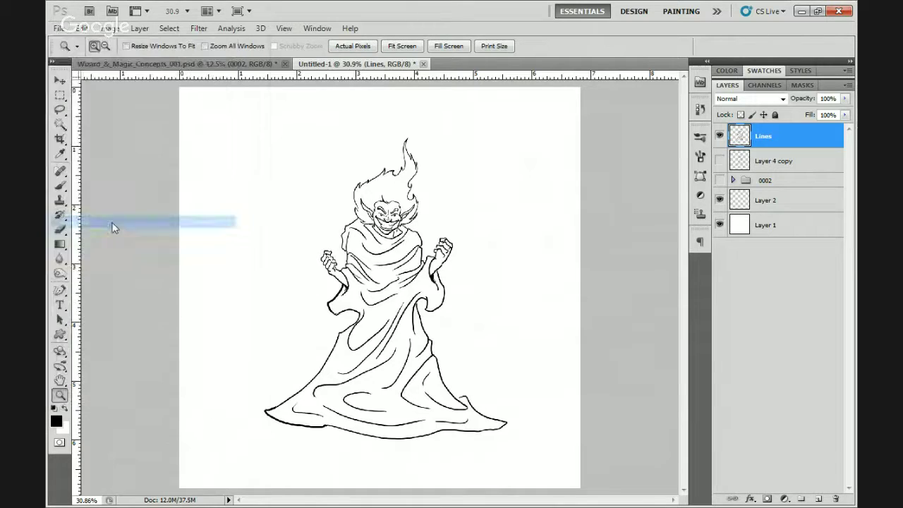
{"action": "key", "text": "Escape"}
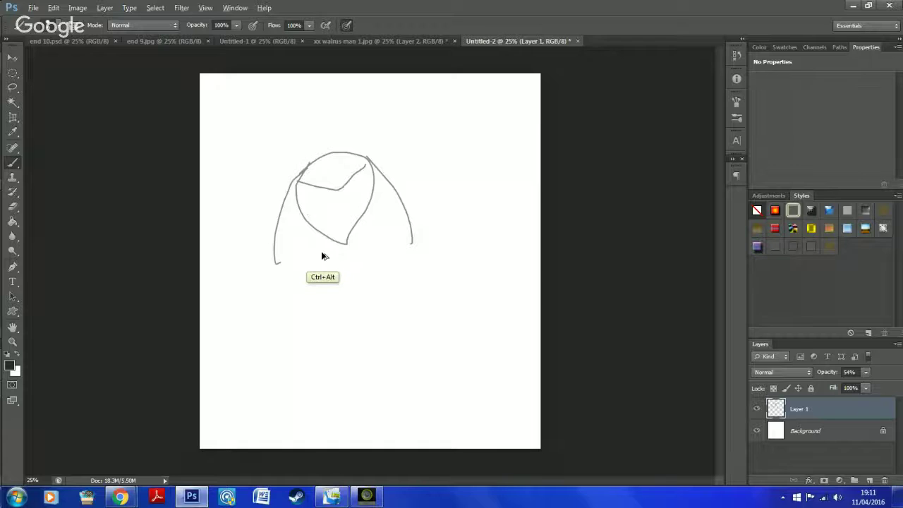
- Undo the dome-shaped head and shoulder strokes on Layer 1, back through the layer's opacity change
{"action": "key", "text": "ctrl+alt+z"}
{"action": "key", "text": "ctrl+alt+z"}
{"action": "key", "text": "ctrl+alt+z"}
{"action": "key", "text": "ctrl+alt+z"}
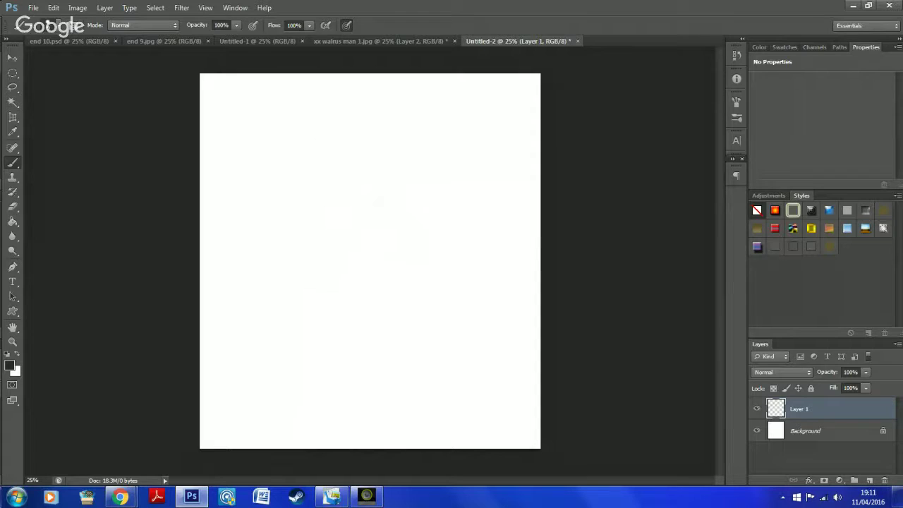
{"action": "mouse_move", "coordinate": [288, 126]}
{"action": "left_mouse_down"}
{"action": "mouse_move", "coordinate": [345, 143]}
{"action": "mouse_move", "coordinate": [352, 156]}
{"action": "mouse_move", "coordinate": [282, 177]}
{"action": "left_mouse_up"}
{"action": "left_click_drag", "start_coordinate": [335, 200], "coordinate": [278, 232]}
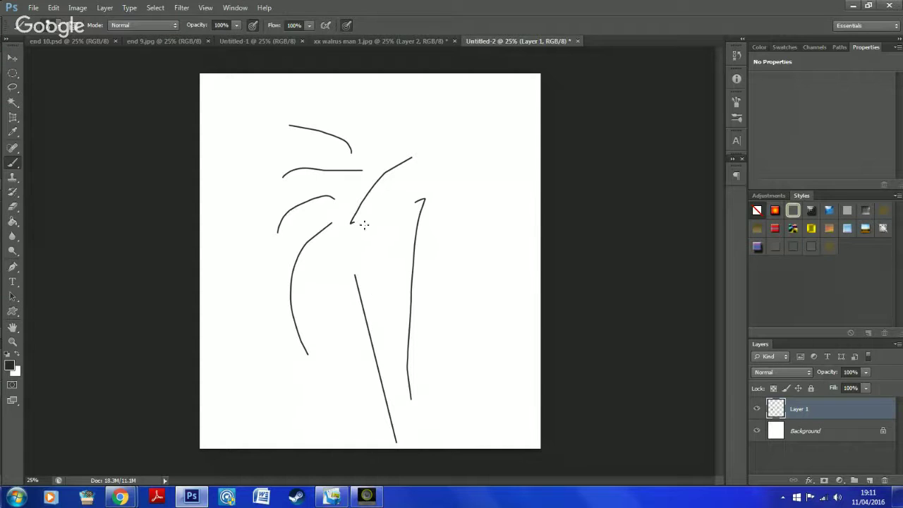
{"action": "key", "text": "ctrl+alt+z"}
{"action": "key", "text": "ctrl+alt+z"}
{"action": "key", "text": "ctrl+alt+z"}
{"action": "key", "text": "ctrl+alt+z"}
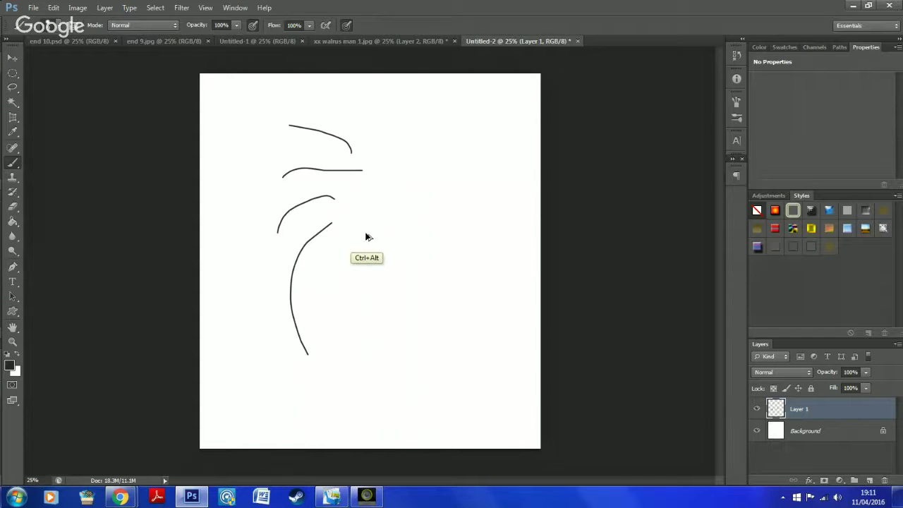
{"action": "key", "text": "ctrl+alt+z"}
{"action": "key", "text": "ctrl+alt+z"}
{"action": "key", "text": "ctrl+alt+z"}
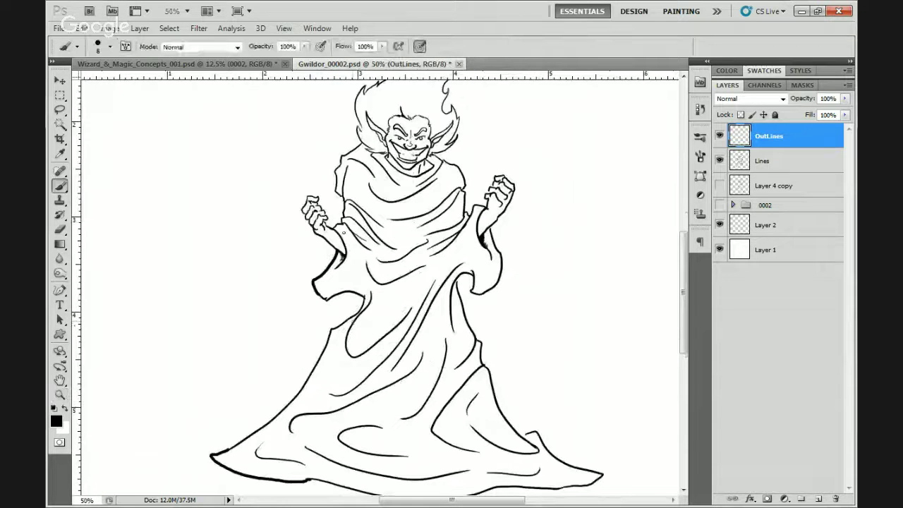
{"action": "left_click_drag", "start_coordinate": [266, 264], "coordinate": [200, 333]}
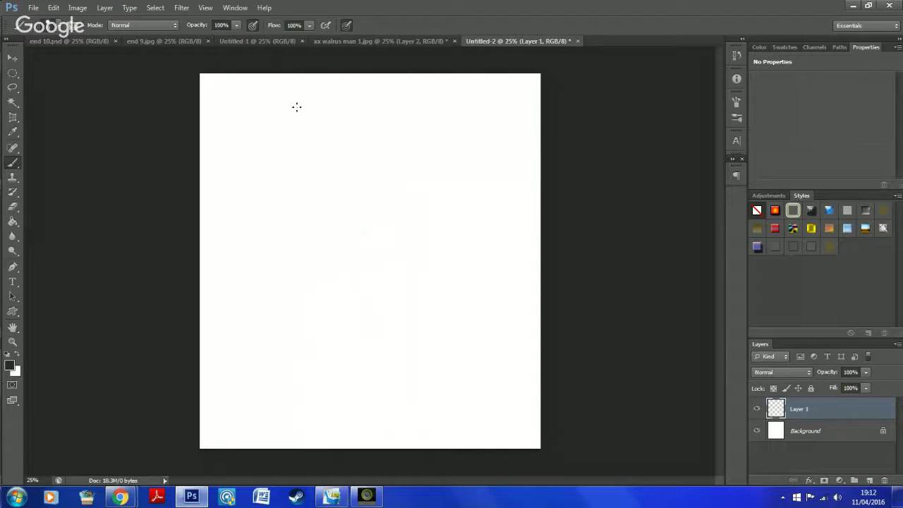
{"action": "left_click_drag", "start_coordinate": [299, 155], "coordinate": [366, 203]}
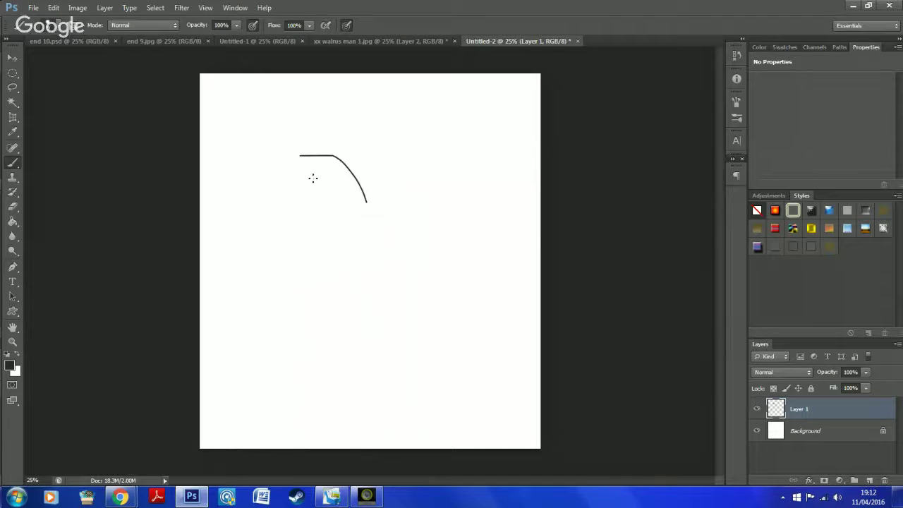
{"action": "left_click_drag", "start_coordinate": [313, 178], "coordinate": [362, 327]}
{"action": "key", "text": "ctrl+alt+z"}
{"action": "key", "text": "ctrl+alt+z"}
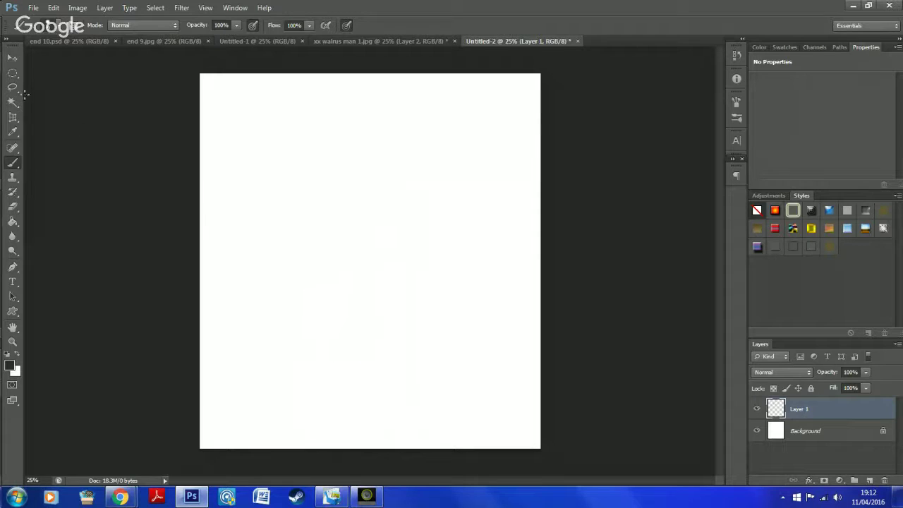
- Bring up the list of existing files for opening another image alongside the blank document
{"action": "left_click", "coordinate": [33, 8]}
{"action": "left_click", "coordinate": [46, 33]}
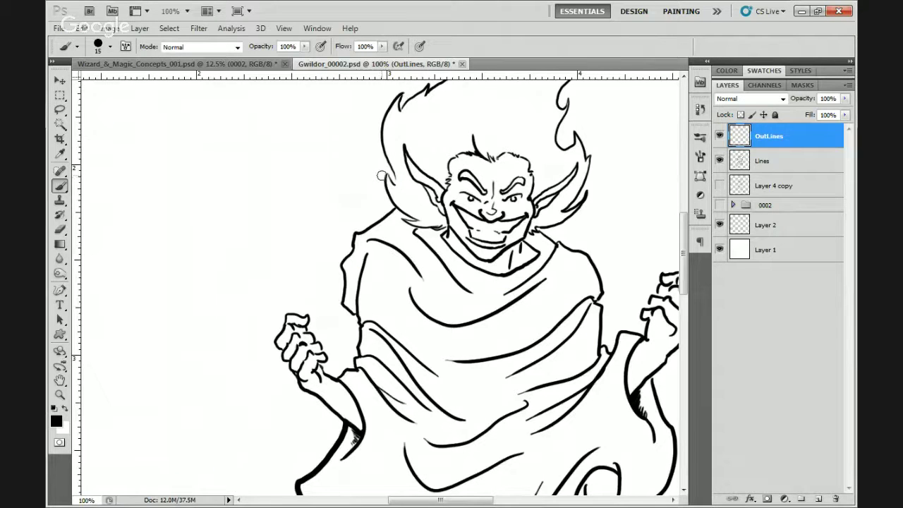
{"action": "left_click_drag", "start_coordinate": [381, 172], "coordinate": [392, 206]}
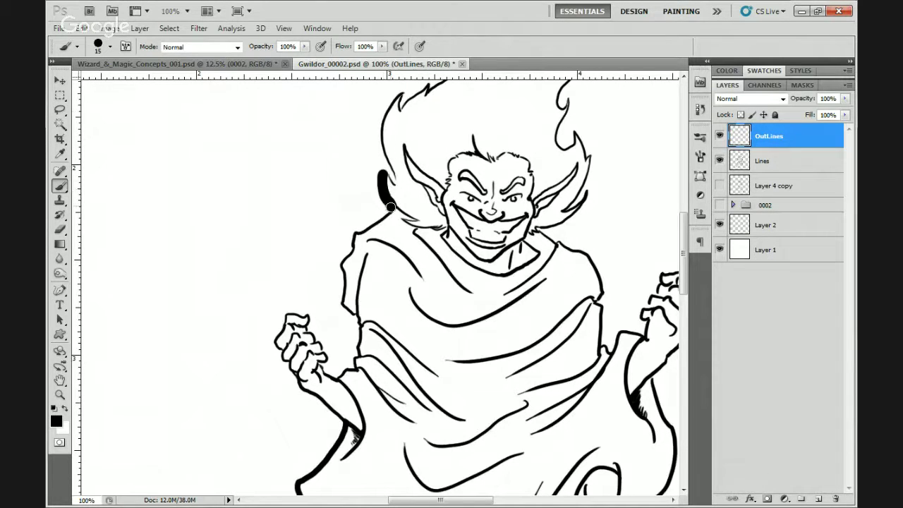
{"action": "left_click_drag", "start_coordinate": [392, 206], "coordinate": [354, 234]}
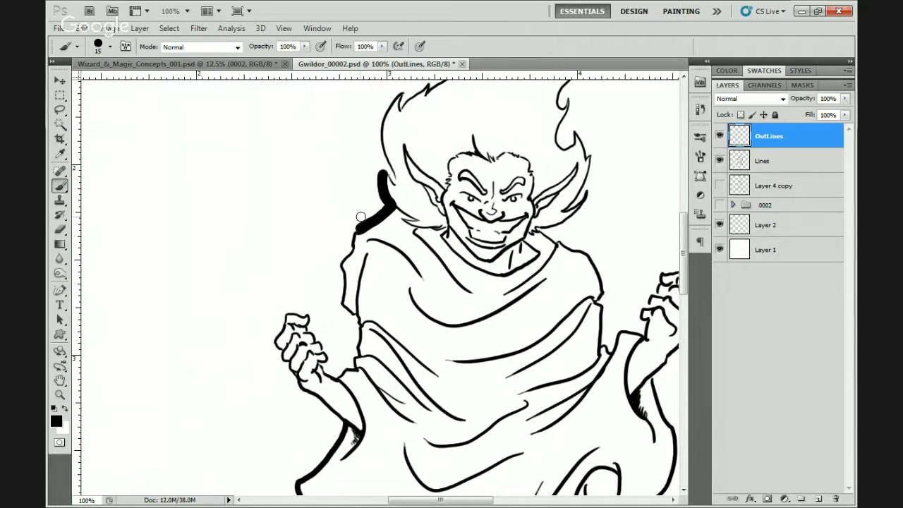
{"action": "key", "text": "ctrl+z"}
{"action": "key", "text": "ctrl+alt+z"}
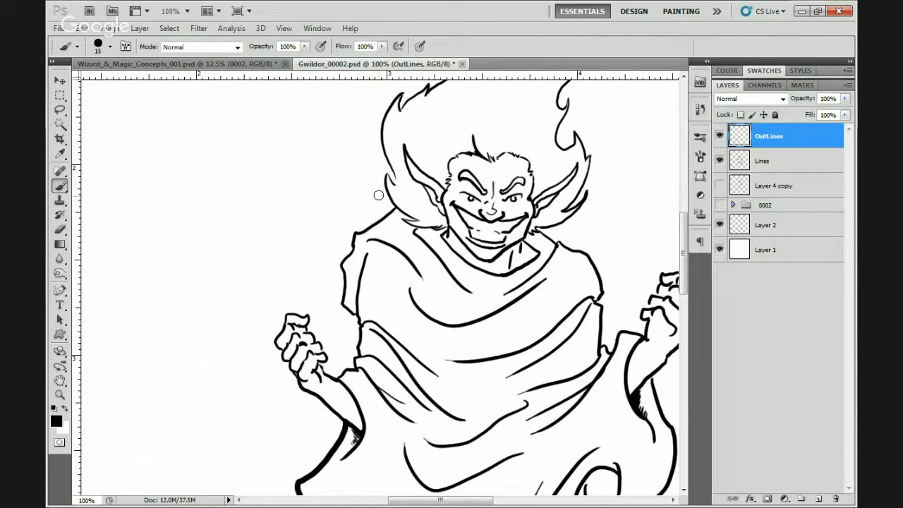
- Reduce the brush size to 8 and thicken the outline along the left edge of the sorcerer's flame hair on the OutLines layer
{"action": "key", "text": "bracketleft"}
{"action": "key", "text": "bracketleft"}
{"action": "key", "text": "bracketleft"}
{"action": "left_click_drag", "start_coordinate": [385, 170], "coordinate": [393, 210]}
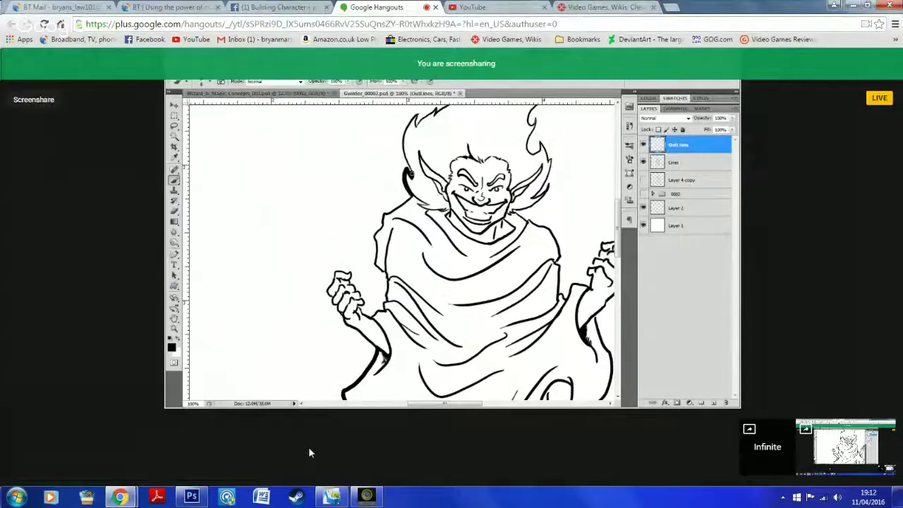
{"action": "mouse_move", "coordinate": [389, 171]}
{"action": "left_mouse_down"}
{"action": "mouse_move", "coordinate": [386, 154]}
{"action": "mouse_move", "coordinate": [417, 113]}
{"action": "left_mouse_up"}
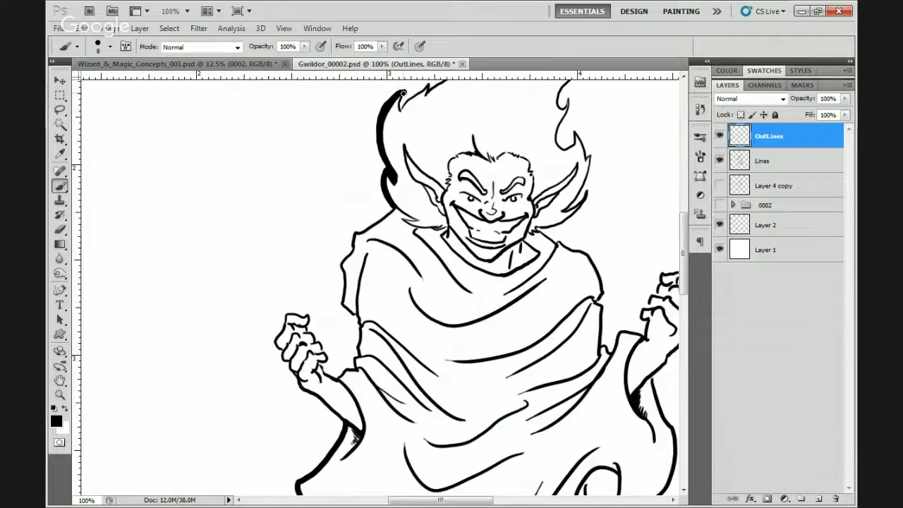
{"action": "left_click_drag", "start_coordinate": [403, 93], "coordinate": [400, 108]}
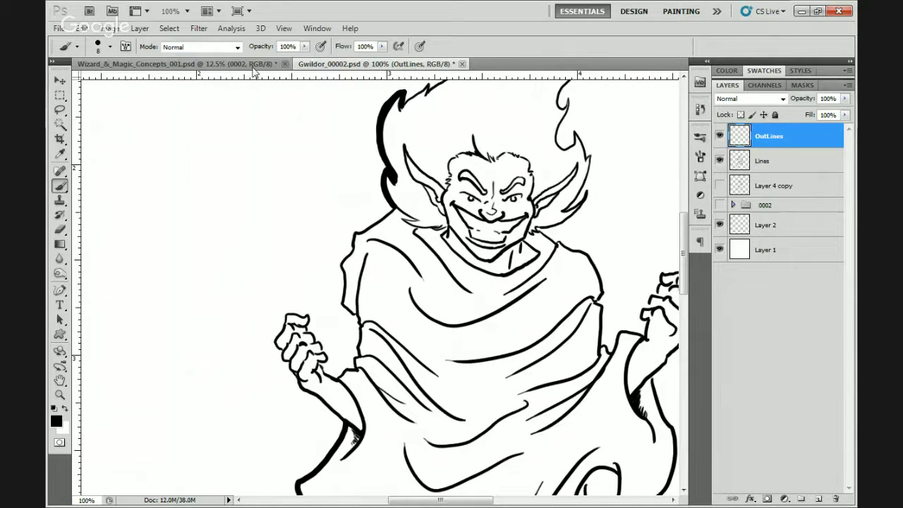
- Examine the flaming sorcerer up close in Wizard_&_Magic_Concepts_001.psd, and return to Gwildor_00002.psd
{"action": "left_click", "coordinate": [254, 64]}
{"action": "key", "text": "z"}
{"action": "left_click", "coordinate": [391, 297]}
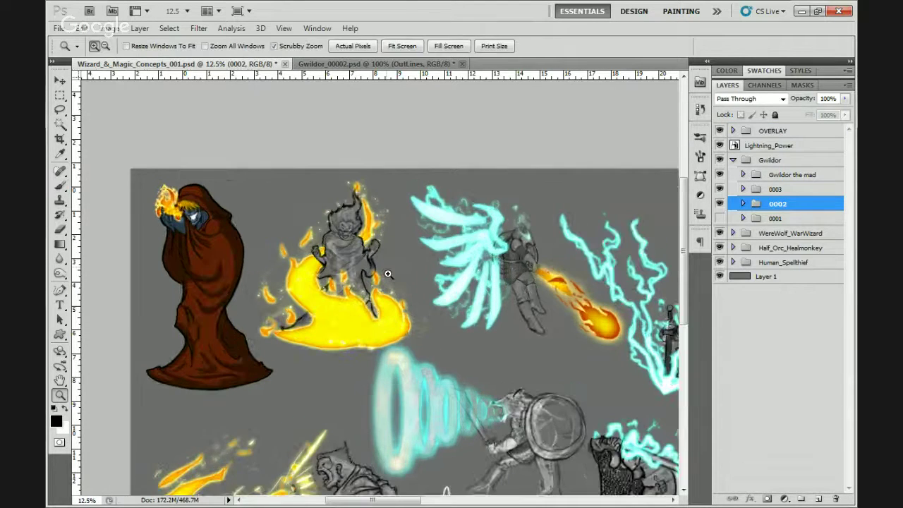
{"action": "left_click", "coordinate": [391, 297]}
{"action": "left_click", "coordinate": [391, 298]}
{"action": "key", "text": "ctrl+plus"}
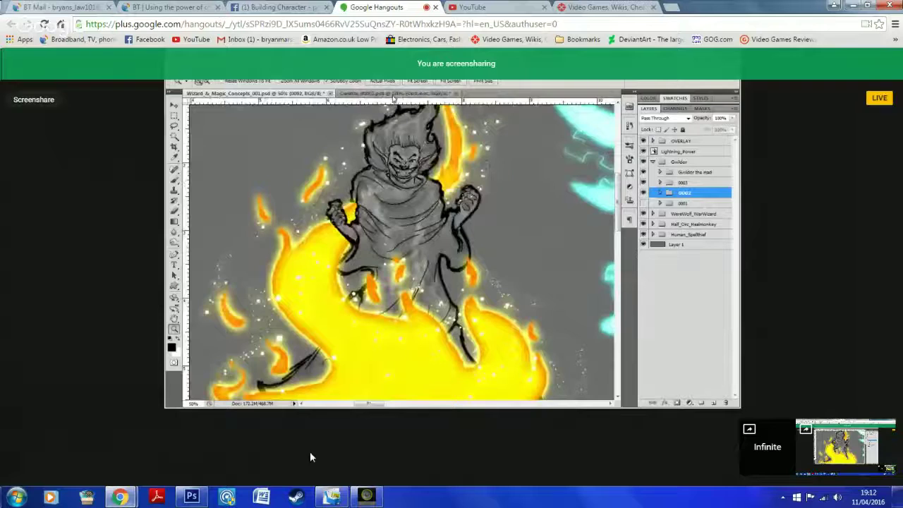
{"action": "left_click", "coordinate": [369, 64]}
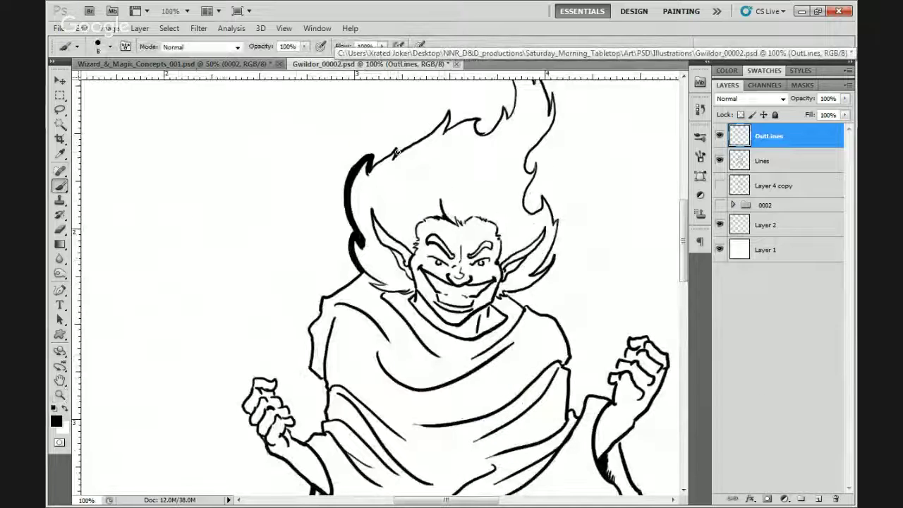
- Thicken the outline of the hair's upper-left flame locks up to the base of the tall flame
{"action": "left_click_drag", "start_coordinate": [398, 150], "coordinate": [365, 167]}
{"action": "mouse_move", "coordinate": [459, 113]}
{"action": "left_mouse_down"}
{"action": "mouse_move", "coordinate": [382, 217]}
{"action": "mouse_move", "coordinate": [381, 205]}
{"action": "mouse_move", "coordinate": [329, 244]}
{"action": "left_mouse_up"}
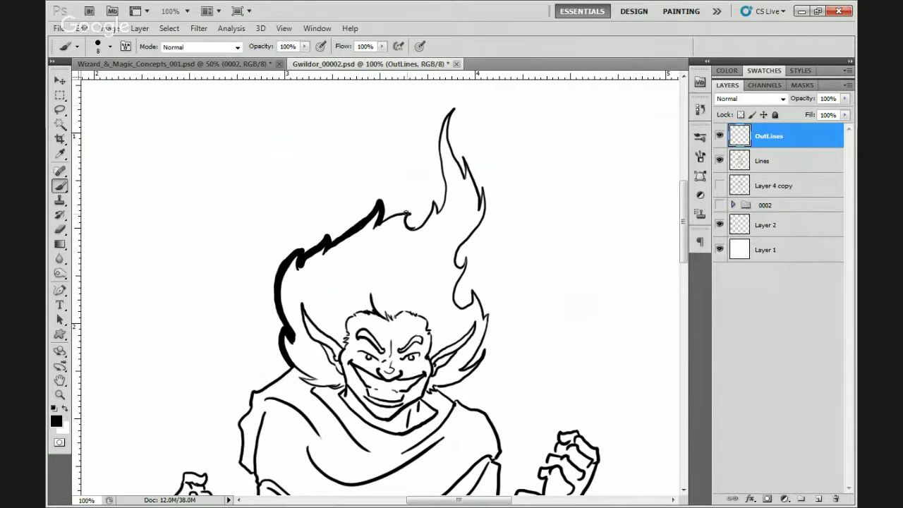
{"action": "mouse_move", "coordinate": [420, 224]}
{"action": "left_mouse_down"}
{"action": "mouse_move", "coordinate": [403, 210]}
{"action": "mouse_move", "coordinate": [381, 221]}
{"action": "left_mouse_up"}
{"action": "left_click_drag", "start_coordinate": [441, 200], "coordinate": [423, 224]}
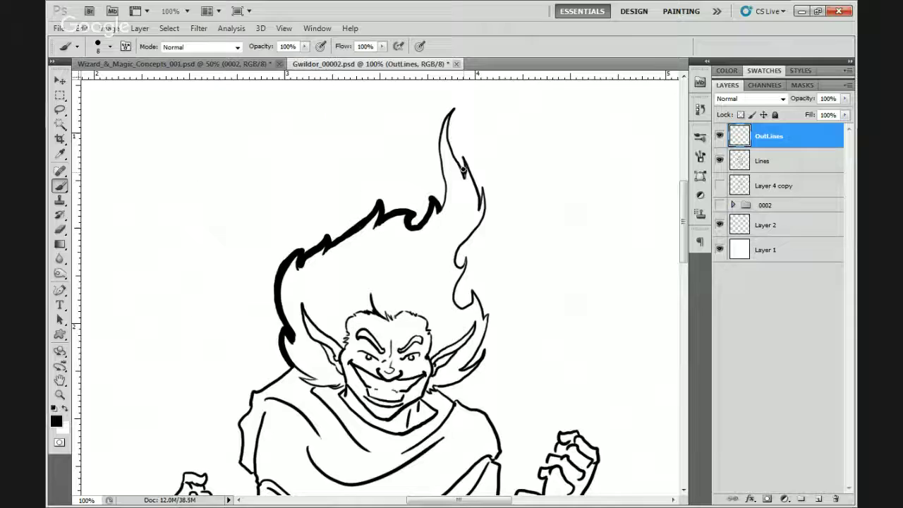
- Thicken the outline around the tall flame tip and down the right side of the hair
{"action": "mouse_move", "coordinate": [465, 175]}
{"action": "left_mouse_down"}
{"action": "mouse_move", "coordinate": [449, 135]}
{"action": "mouse_move", "coordinate": [456, 106]}
{"action": "mouse_move", "coordinate": [438, 132]}
{"action": "mouse_move", "coordinate": [439, 202]}
{"action": "left_mouse_up"}
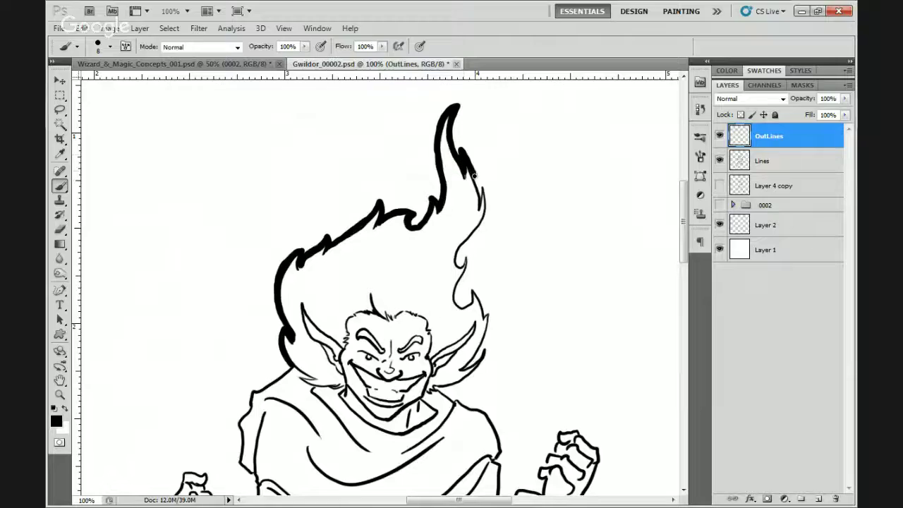
{"action": "mouse_move", "coordinate": [459, 150]}
{"action": "left_mouse_down"}
{"action": "mouse_move", "coordinate": [479, 189]}
{"action": "mouse_move", "coordinate": [458, 147]}
{"action": "mouse_move", "coordinate": [466, 161]}
{"action": "mouse_move", "coordinate": [436, 211]}
{"action": "left_mouse_up"}
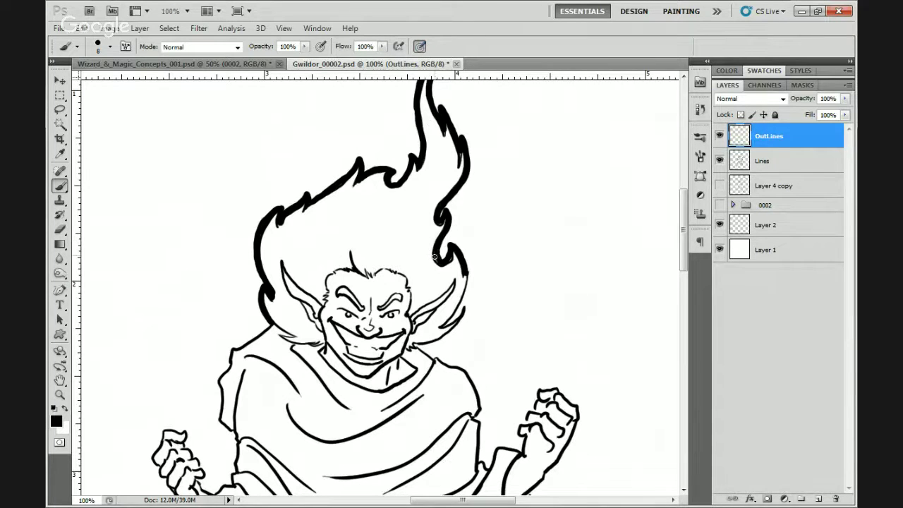
{"action": "left_click_drag", "start_coordinate": [437, 260], "coordinate": [442, 217]}
{"action": "left_click_drag", "start_coordinate": [458, 150], "coordinate": [460, 158]}
- Switch to the other Photoshop session's Open dialog and browse the drawing ideas folder
{"action": "key", "text": "alt+Tab"}
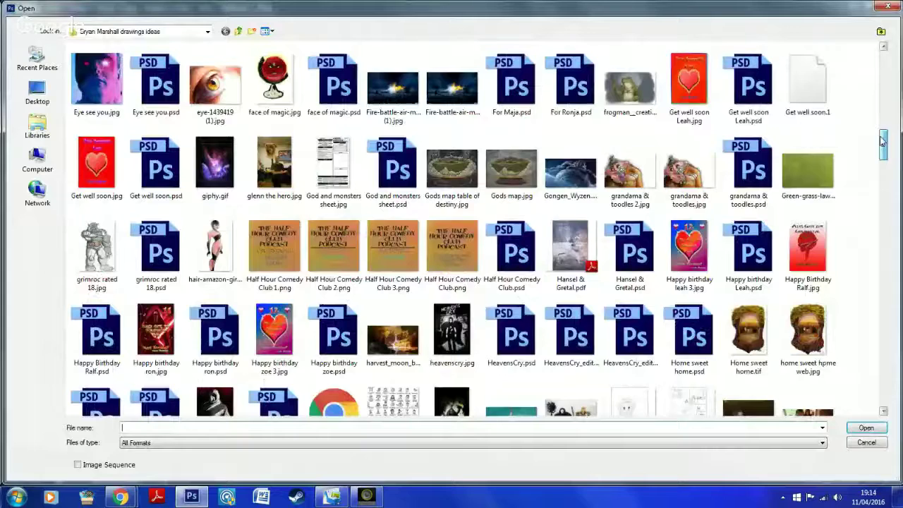
{"action": "scroll", "coordinate": [474, 262], "scroll_direction": "down", "scroll_amount": 3}
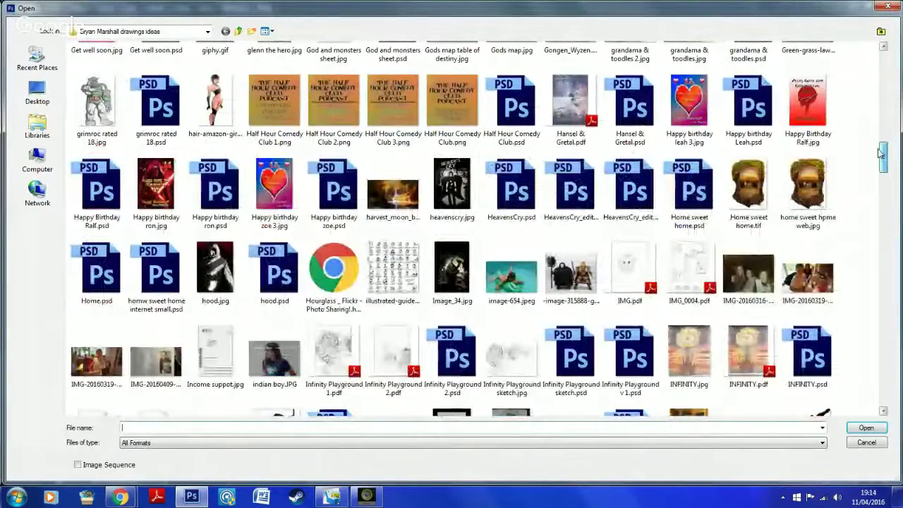
{"action": "left_click_drag", "start_coordinate": [880, 154], "coordinate": [881, 171]}
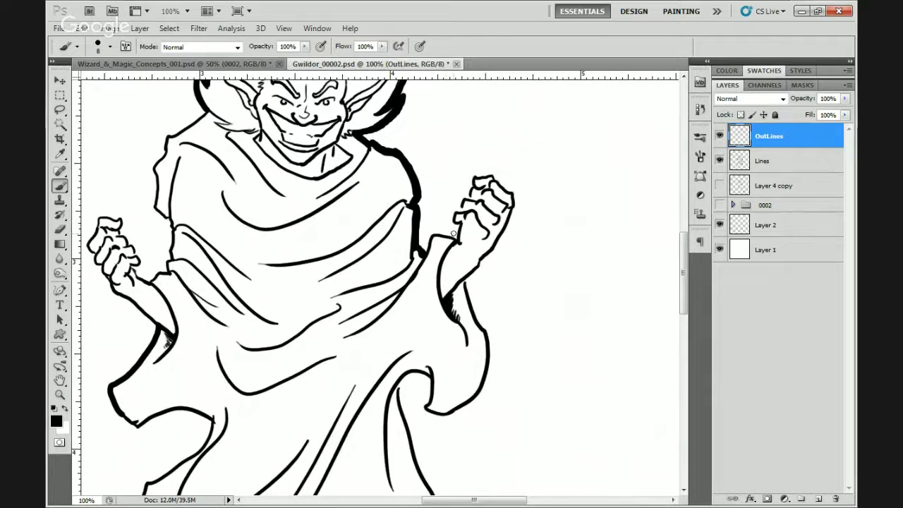
- Thicken the outline around the raised fist on the drawing's right and the hanging sleeve below it
{"action": "mouse_move", "coordinate": [457, 237]}
{"action": "left_mouse_down"}
{"action": "mouse_move", "coordinate": [435, 233]}
{"action": "mouse_move", "coordinate": [422, 254]}
{"action": "left_mouse_up"}
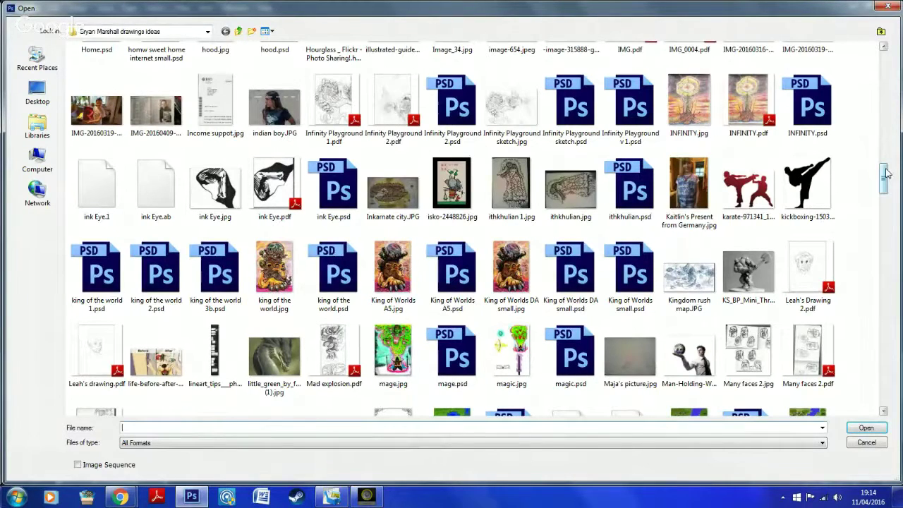
{"action": "left_click_drag", "start_coordinate": [887, 173], "coordinate": [882, 185]}
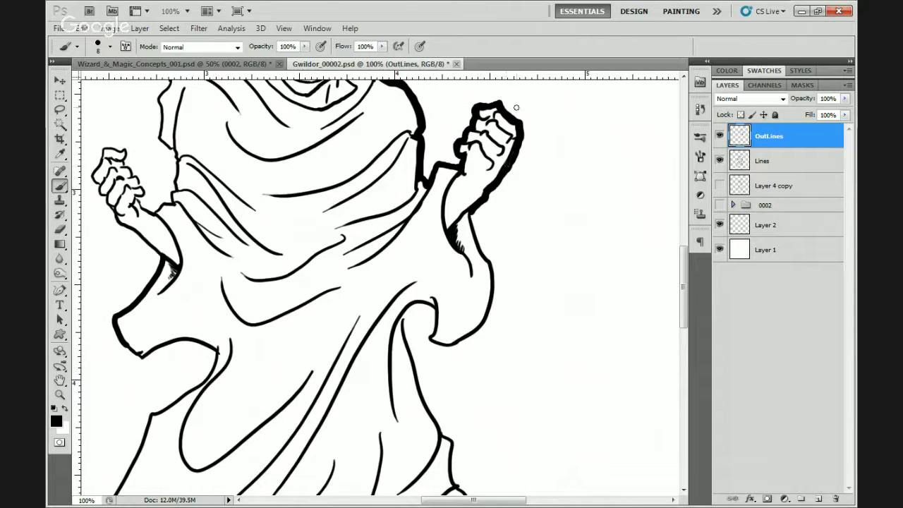
{"action": "scroll", "coordinate": [473, 187], "scroll_direction": "down", "scroll_amount": 5}
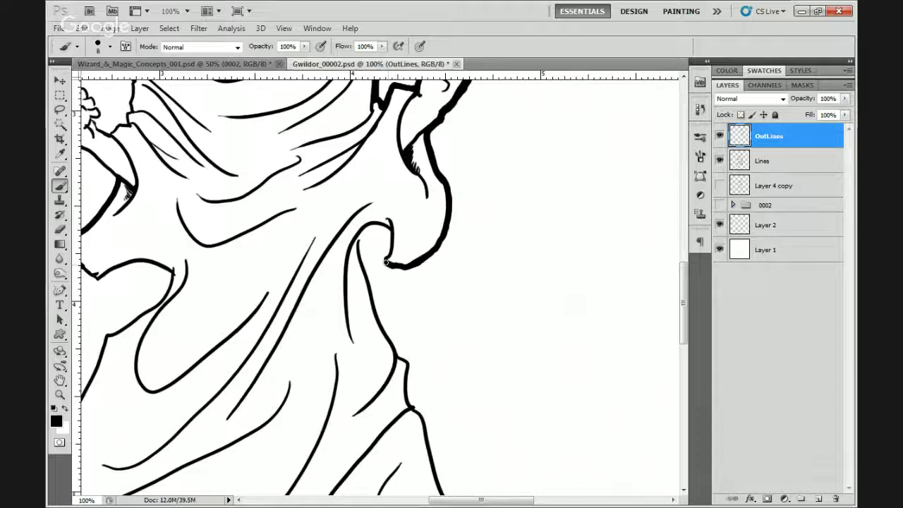
{"action": "mouse_move", "coordinate": [389, 264]}
{"action": "left_mouse_down"}
{"action": "mouse_move", "coordinate": [386, 222]}
{"action": "mouse_move", "coordinate": [363, 227]}
{"action": "mouse_move", "coordinate": [357, 242]}
{"action": "mouse_move", "coordinate": [367, 184]}
{"action": "mouse_move", "coordinate": [348, 205]}
{"action": "mouse_move", "coordinate": [368, 272]}
{"action": "mouse_move", "coordinate": [393, 306]}
{"action": "mouse_move", "coordinate": [395, 350]}
{"action": "left_mouse_up"}
{"action": "mouse_move", "coordinate": [405, 302]}
{"action": "left_mouse_down"}
{"action": "mouse_move", "coordinate": [425, 263]}
{"action": "mouse_move", "coordinate": [421, 197]}
{"action": "mouse_move", "coordinate": [363, 201]}
{"action": "left_mouse_up"}
- Thicken the robe's right edge from below the sleeve down to the small fold above the hem
{"action": "mouse_move", "coordinate": [337, 249]}
{"action": "left_mouse_down"}
{"action": "mouse_move", "coordinate": [369, 330]}
{"action": "mouse_move", "coordinate": [360, 314]}
{"action": "mouse_move", "coordinate": [411, 389]}
{"action": "left_mouse_up"}
{"action": "key", "text": "ctrl+z"}
{"action": "mouse_move", "coordinate": [332, 240]}
{"action": "left_mouse_down"}
{"action": "mouse_move", "coordinate": [379, 354]}
{"action": "mouse_move", "coordinate": [415, 389]}
{"action": "left_mouse_up"}
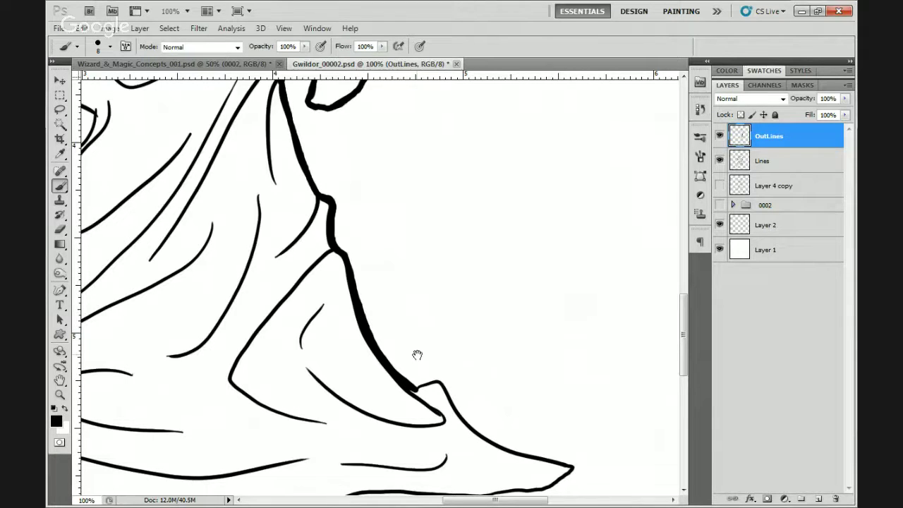
{"action": "left_click_drag", "start_coordinate": [413, 355], "coordinate": [303, 268]}
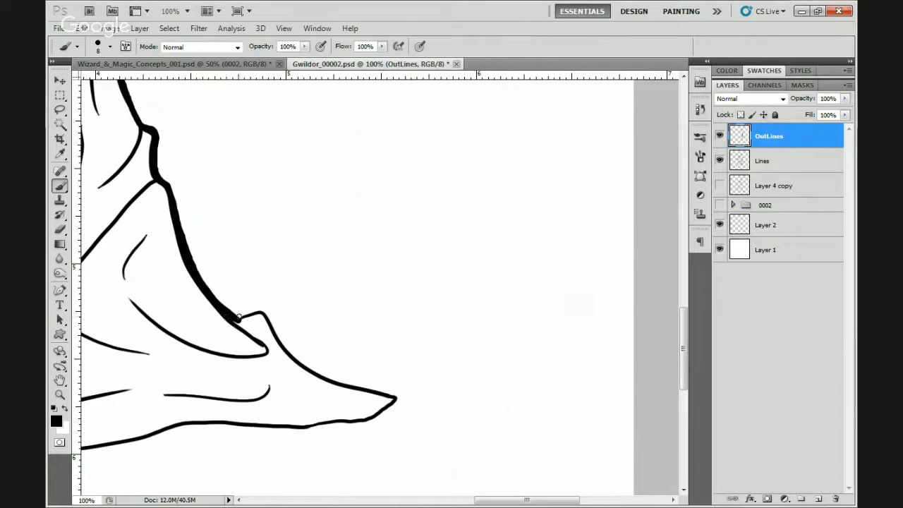
{"action": "mouse_move", "coordinate": [236, 319]}
{"action": "left_mouse_down"}
{"action": "mouse_move", "coordinate": [253, 311]}
{"action": "mouse_move", "coordinate": [273, 324]}
{"action": "mouse_move", "coordinate": [283, 347]}
{"action": "mouse_move", "coordinate": [265, 311]}
{"action": "mouse_move", "coordinate": [251, 311]}
{"action": "left_mouse_up"}
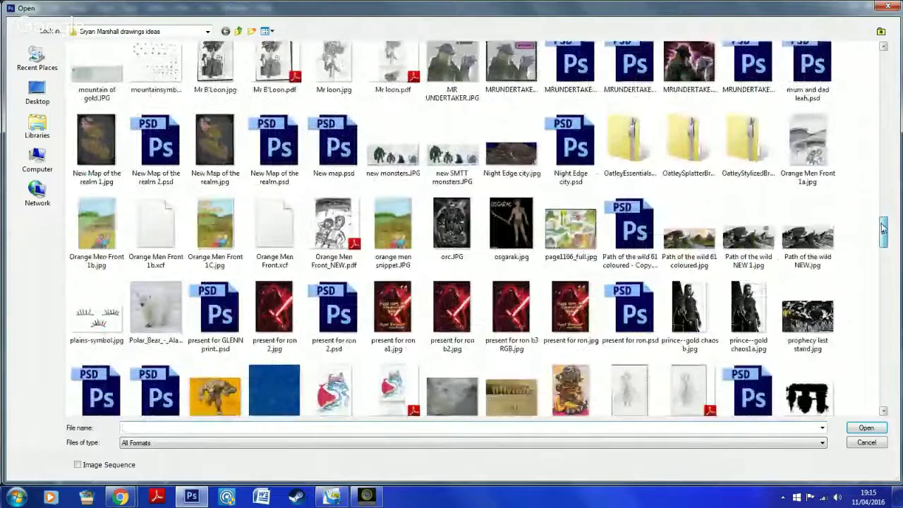
- Thicken the robe's outline from the small fold down to the pointed right tip of the hem
{"action": "left_click_drag", "start_coordinate": [882, 226], "coordinate": [882, 230]}
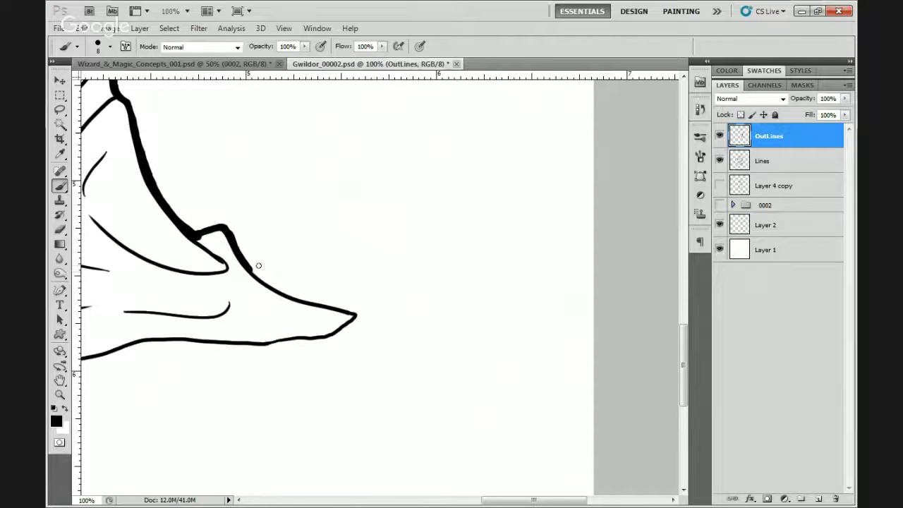
{"action": "mouse_move", "coordinate": [256, 265]}
{"action": "left_mouse_down"}
{"action": "mouse_move", "coordinate": [249, 261]}
{"action": "mouse_move", "coordinate": [262, 279]}
{"action": "left_mouse_up"}
{"action": "key", "text": "ctrl+z"}
{"action": "mouse_move", "coordinate": [235, 250]}
{"action": "left_mouse_down"}
{"action": "mouse_move", "coordinate": [278, 287]}
{"action": "mouse_move", "coordinate": [357, 316]}
{"action": "left_mouse_up"}
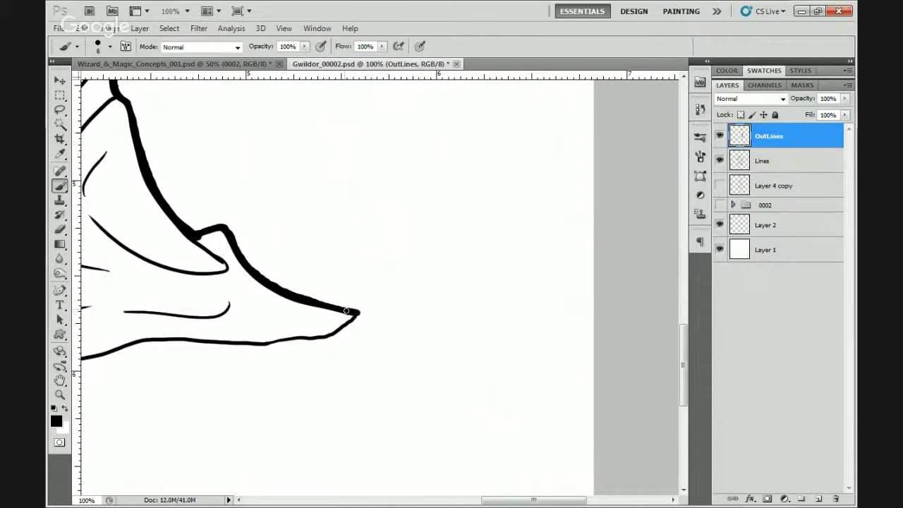
{"action": "left_click_drag", "start_coordinate": [300, 301], "coordinate": [428, 267]}
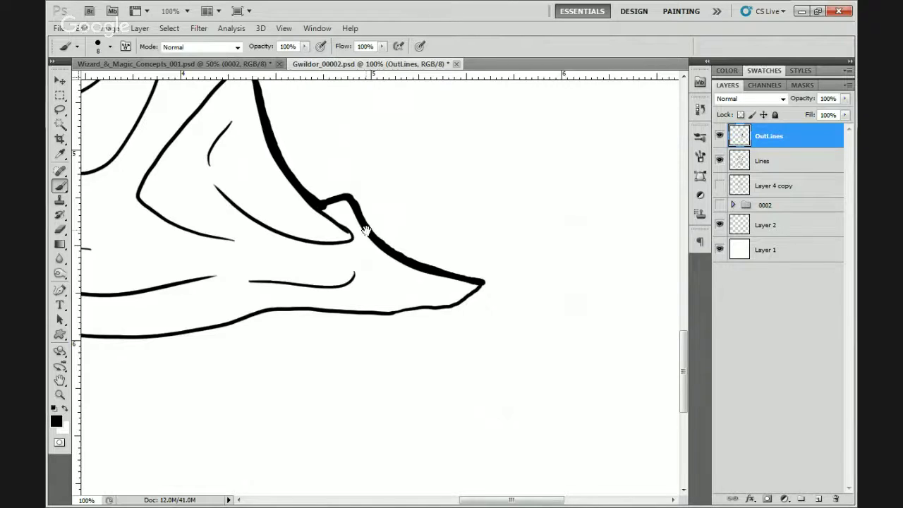
{"action": "left_click_drag", "start_coordinate": [365, 232], "coordinate": [305, 285]}
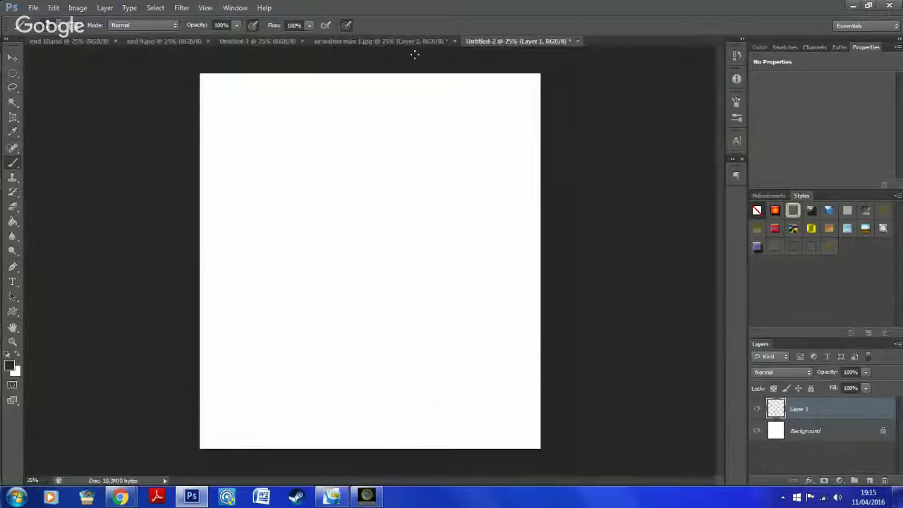
- Bring up the Open dialog in the other Photoshop session and look through the drawing ideas folder down to the typos page images
{"action": "left_click", "coordinate": [33, 7]}
{"action": "key", "text": "Escape"}
{"action": "key", "text": "ctrl+o"}
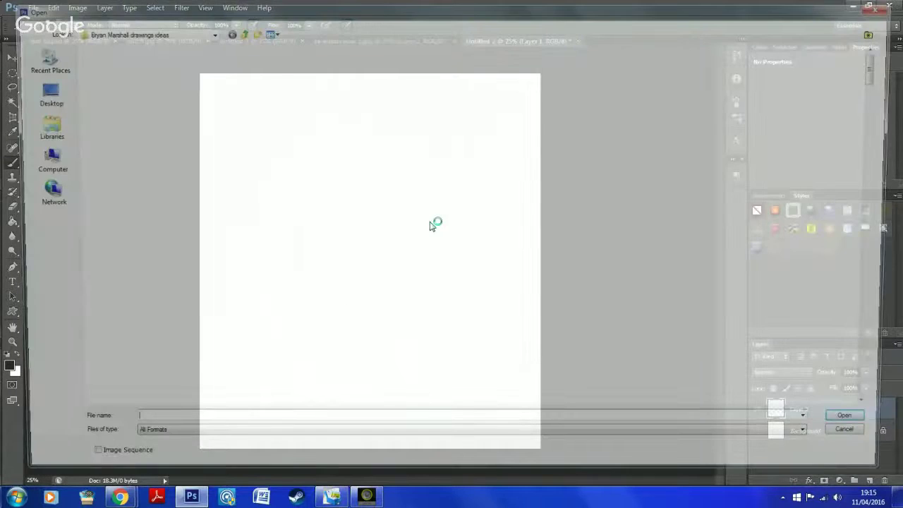
{"action": "mouse_move", "coordinate": [882, 63]}
{"action": "left_mouse_down"}
{"action": "mouse_move", "coordinate": [893, 102]}
{"action": "mouse_move", "coordinate": [885, 146]}
{"action": "left_mouse_up"}
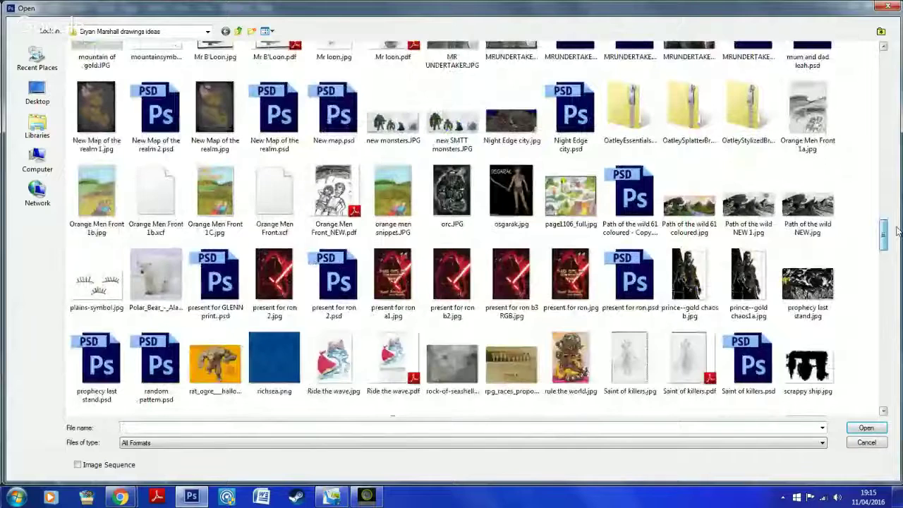
{"action": "scroll", "coordinate": [452, 232], "scroll_direction": "down", "scroll_amount": 2}
{"action": "scroll", "coordinate": [451, 225], "scroll_direction": "down", "scroll_amount": 5}
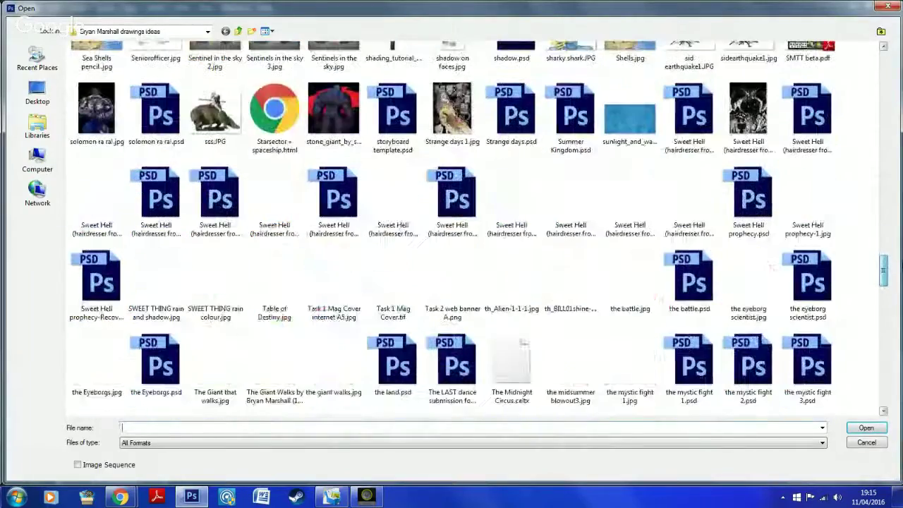
{"action": "scroll", "coordinate": [451, 232], "scroll_direction": "down", "scroll_amount": 1}
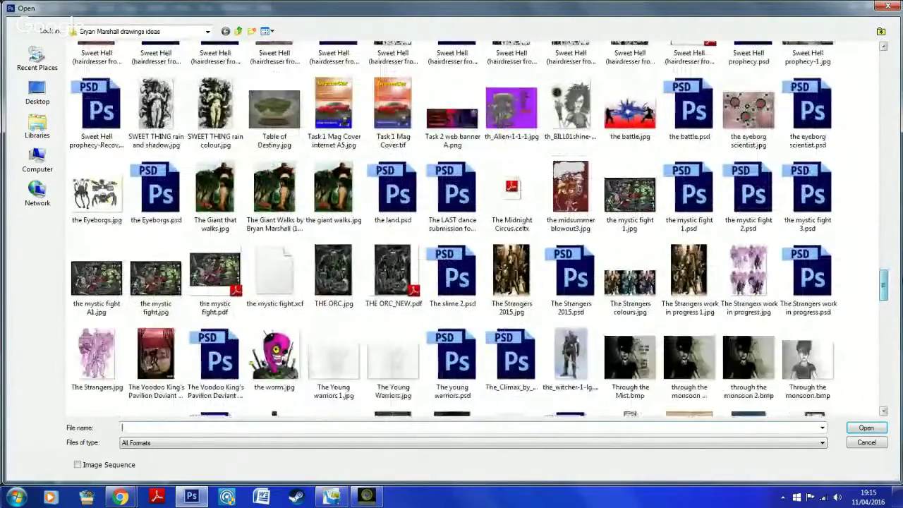
{"action": "scroll", "coordinate": [451, 226], "scroll_direction": "down", "scroll_amount": 6}
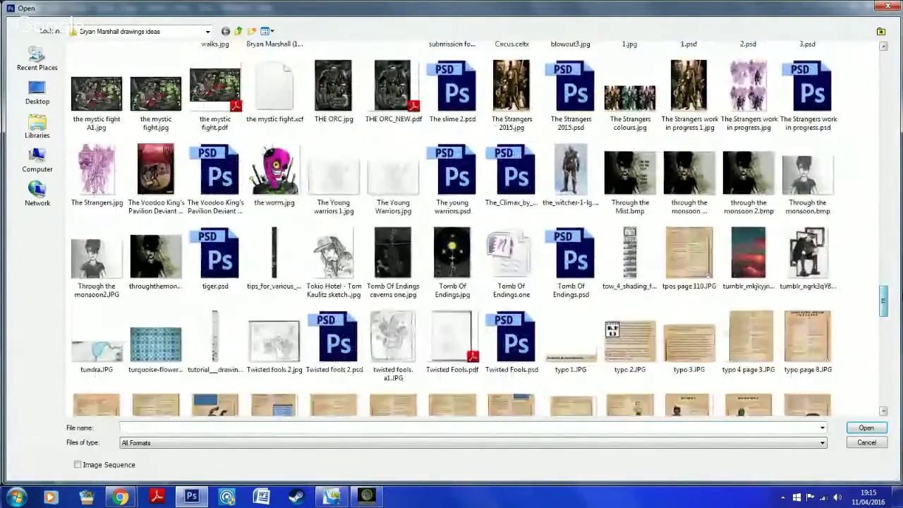
{"action": "scroll", "coordinate": [451, 226], "scroll_direction": "down", "scroll_amount": 7}
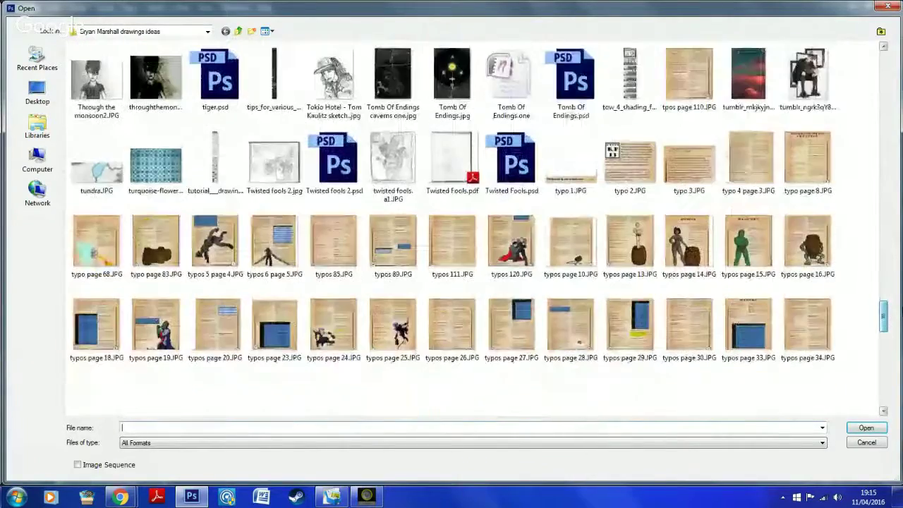
{"action": "scroll", "coordinate": [452, 225], "scroll_direction": "down", "scroll_amount": 10}
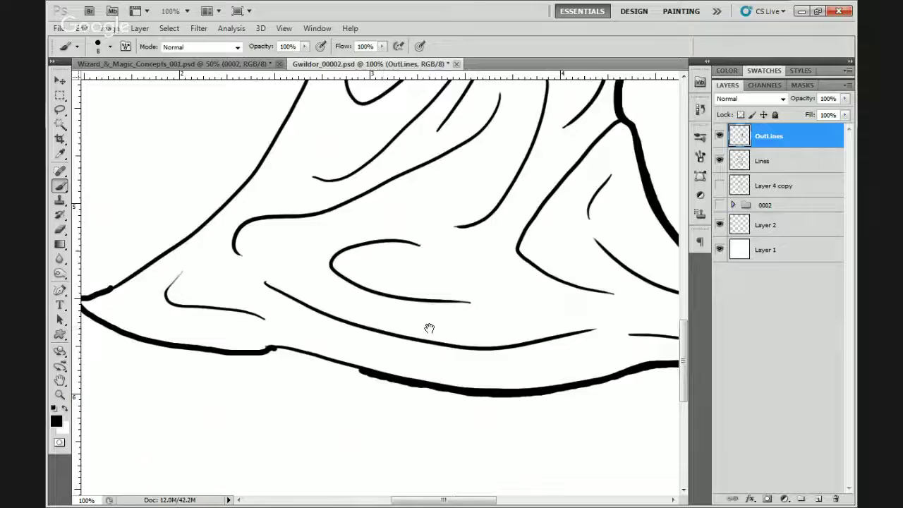
- Thicken the outline around the hem's pointed left tip and along the robe's left edge up to the hanging sleeve
{"action": "left_click_drag", "start_coordinate": [356, 325], "coordinate": [402, 337]}
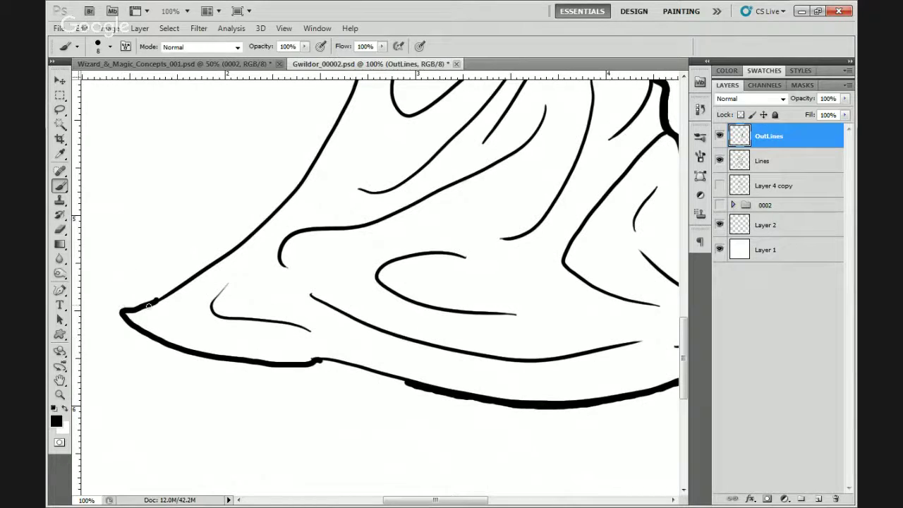
{"action": "mouse_move", "coordinate": [161, 297]}
{"action": "left_mouse_down"}
{"action": "mouse_move", "coordinate": [121, 312]}
{"action": "mouse_move", "coordinate": [190, 350]}
{"action": "mouse_move", "coordinate": [290, 365]}
{"action": "mouse_move", "coordinate": [332, 360]}
{"action": "mouse_move", "coordinate": [416, 385]}
{"action": "left_mouse_up"}
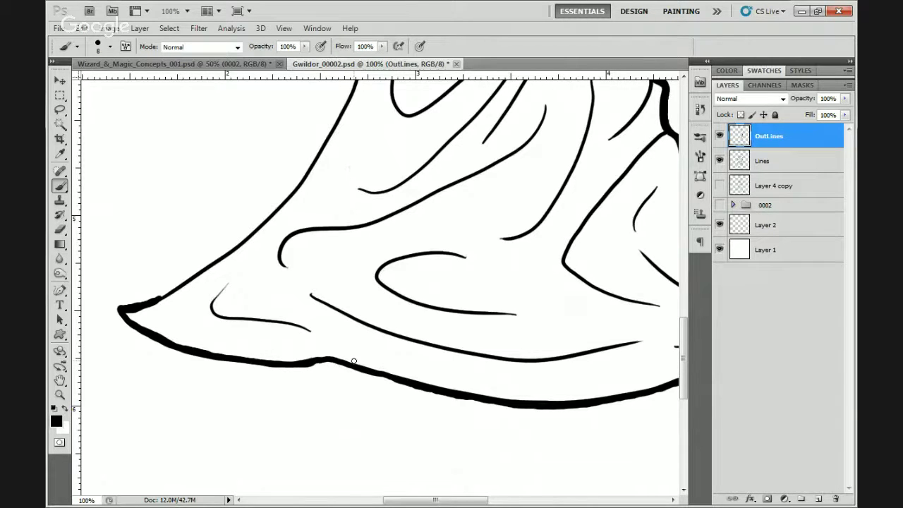
{"action": "left_click_drag", "start_coordinate": [354, 361], "coordinate": [413, 343]}
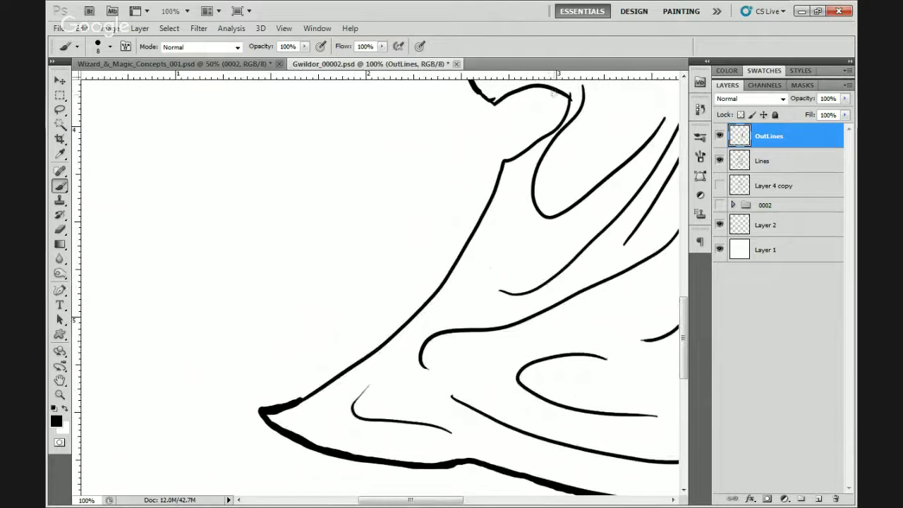
{"action": "mouse_move", "coordinate": [553, 92]}
{"action": "left_mouse_down"}
{"action": "mouse_move", "coordinate": [552, 129]}
{"action": "mouse_move", "coordinate": [502, 156]}
{"action": "mouse_move", "coordinate": [473, 220]}
{"action": "left_mouse_up"}
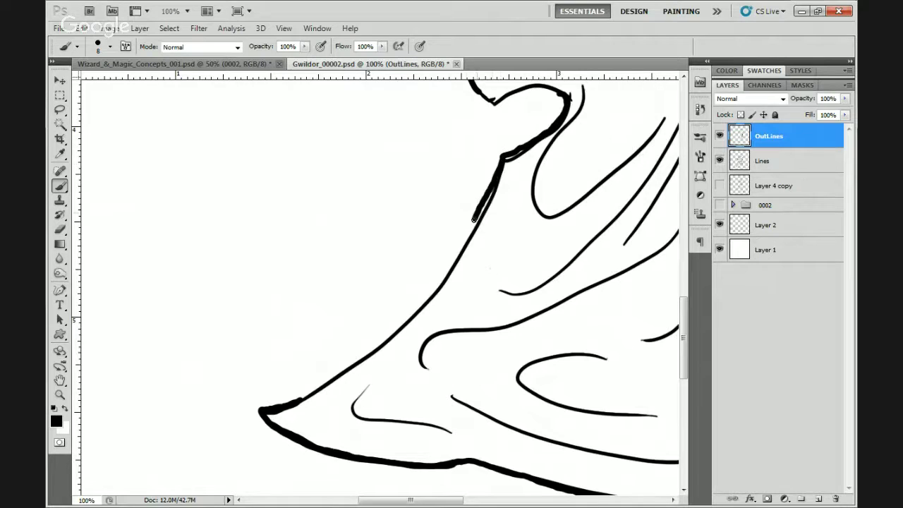
{"action": "key", "text": "ctrl+z"}
{"action": "mouse_move", "coordinate": [565, 91]}
{"action": "left_mouse_down"}
{"action": "mouse_move", "coordinate": [554, 129]}
{"action": "mouse_move", "coordinate": [504, 159]}
{"action": "mouse_move", "coordinate": [483, 214]}
{"action": "mouse_move", "coordinate": [425, 299]}
{"action": "mouse_move", "coordinate": [316, 390]}
{"action": "left_mouse_up"}
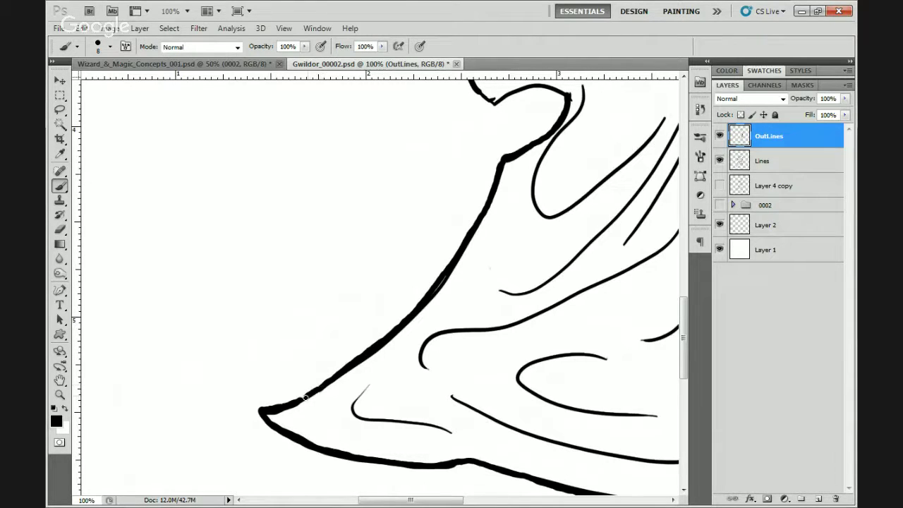
- Thicken the outline of the left hanging sleeve, the forearm and the raised fist above it
{"action": "mouse_move", "coordinate": [509, 197]}
{"action": "left_mouse_down"}
{"action": "mouse_move", "coordinate": [455, 255]}
{"action": "mouse_move", "coordinate": [350, 417]}
{"action": "left_mouse_up"}
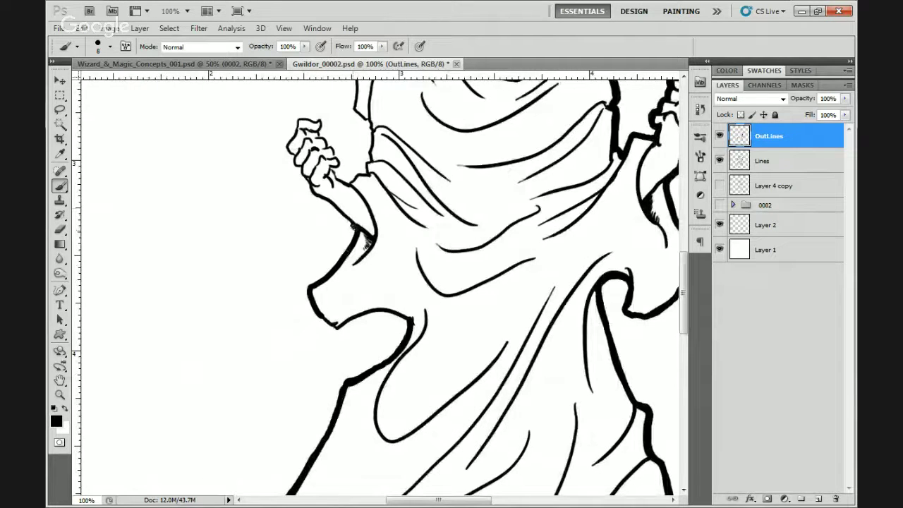
{"action": "mouse_move", "coordinate": [356, 221]}
{"action": "left_mouse_down"}
{"action": "mouse_move", "coordinate": [350, 247]}
{"action": "mouse_move", "coordinate": [312, 288]}
{"action": "mouse_move", "coordinate": [316, 316]}
{"action": "mouse_move", "coordinate": [339, 327]}
{"action": "mouse_move", "coordinate": [393, 313]}
{"action": "mouse_move", "coordinate": [406, 321]}
{"action": "left_mouse_up"}
{"action": "scroll", "coordinate": [408, 119], "scroll_direction": "up", "scroll_amount": 5}
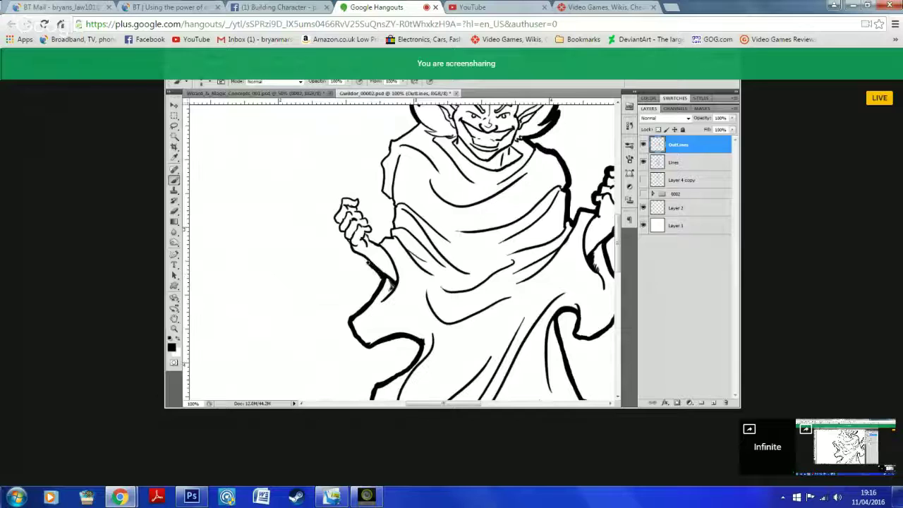
{"action": "left_click_drag", "start_coordinate": [339, 309], "coordinate": [319, 292]}
{"action": "mouse_move", "coordinate": [319, 292]}
{"action": "left_mouse_down"}
{"action": "mouse_move", "coordinate": [286, 246]}
{"action": "mouse_move", "coordinate": [296, 211]}
{"action": "mouse_move", "coordinate": [319, 213]}
{"action": "left_mouse_up"}
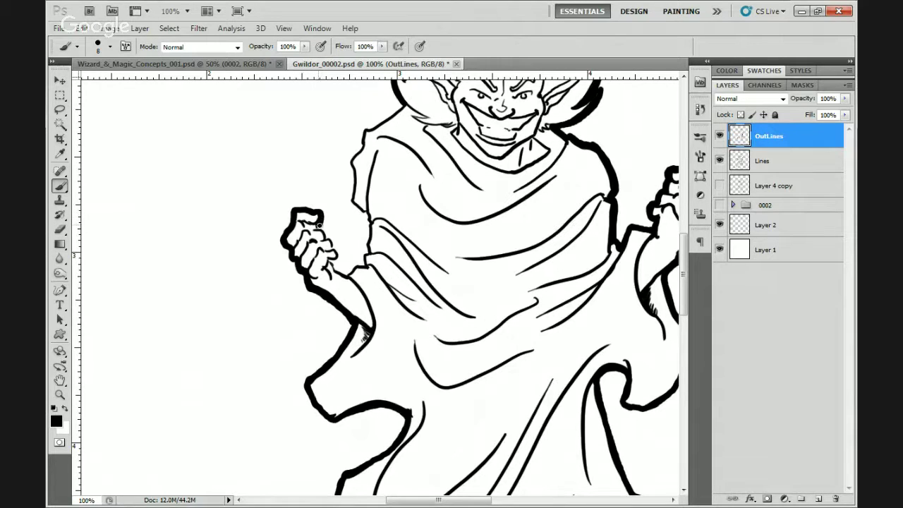
{"action": "mouse_move", "coordinate": [330, 238]}
{"action": "left_mouse_down"}
{"action": "mouse_move", "coordinate": [332, 262]}
{"action": "mouse_move", "coordinate": [362, 263]}
{"action": "left_mouse_up"}
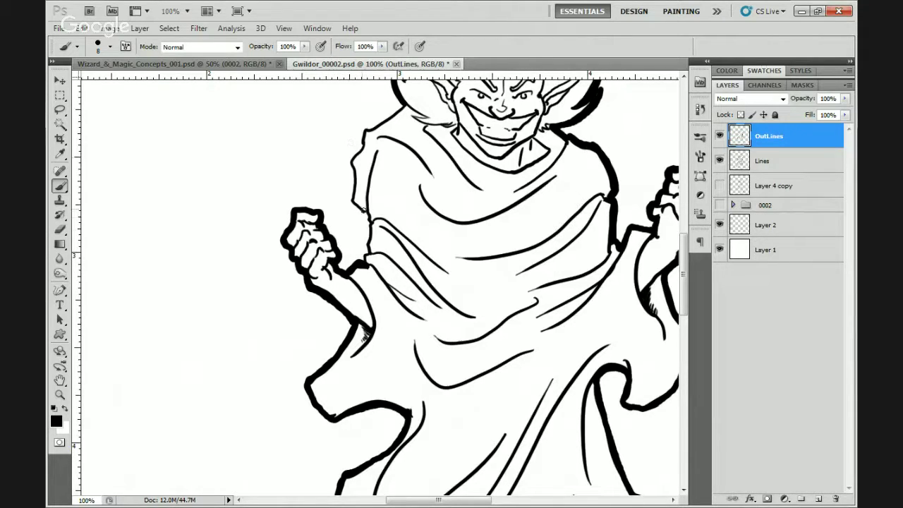
- Thicken the cloak's left edge from the raised arm up over the shoulder to the hair
{"action": "left_click_drag", "start_coordinate": [368, 226], "coordinate": [363, 261]}
{"action": "left_click_drag", "start_coordinate": [375, 202], "coordinate": [432, 288]}
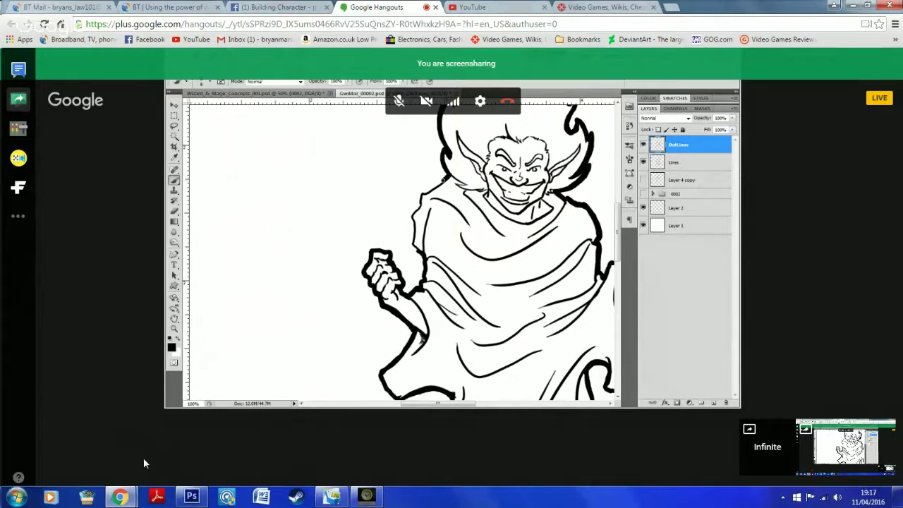
{"action": "left_click", "coordinate": [192, 498]}
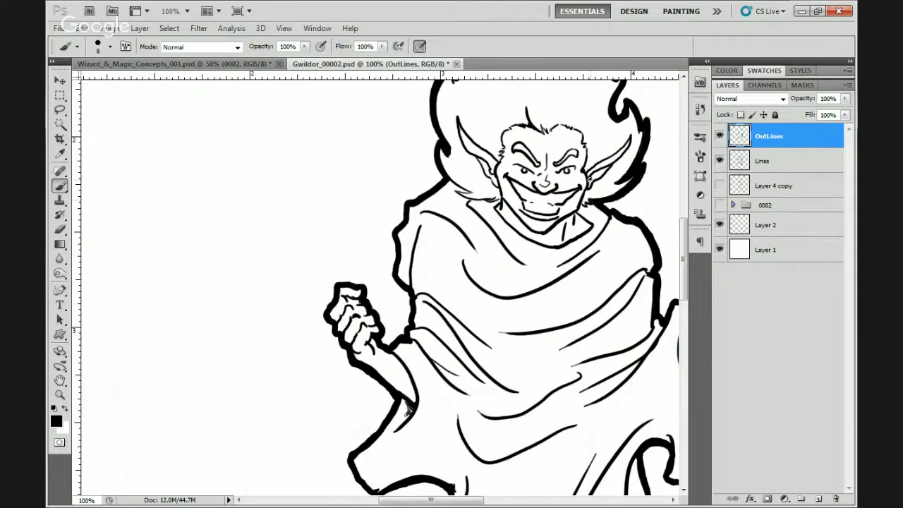
{"action": "key", "text": "z"}
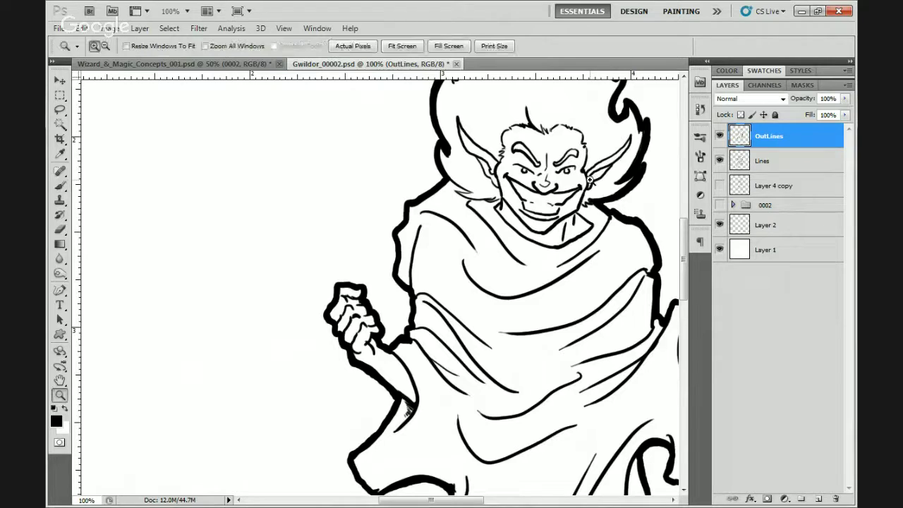
{"action": "right_click", "coordinate": [483, 150]}
{"action": "left_click", "coordinate": [520, 161]}
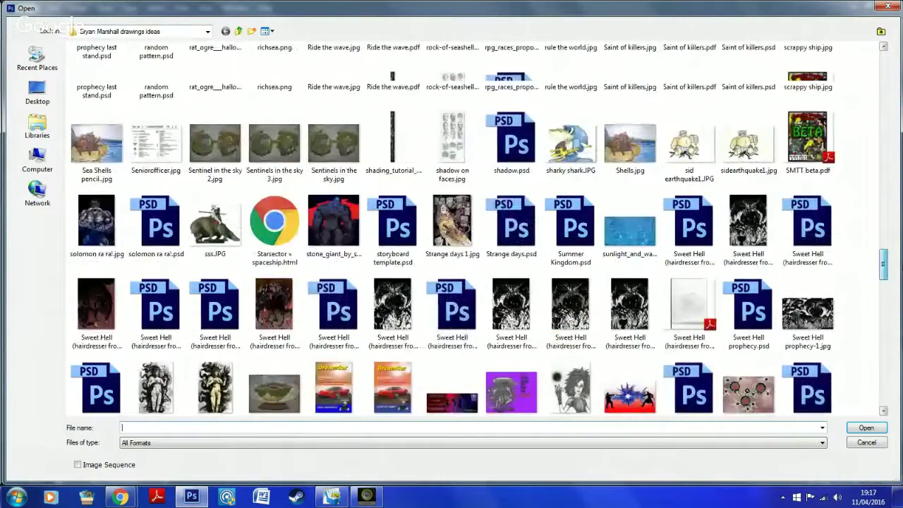
- Browse the drawing ideas folder in the other Photoshop session and try to open Twisted Fools.psd
{"action": "scroll", "coordinate": [900, 240], "scroll_direction": "up", "scroll_amount": 4}
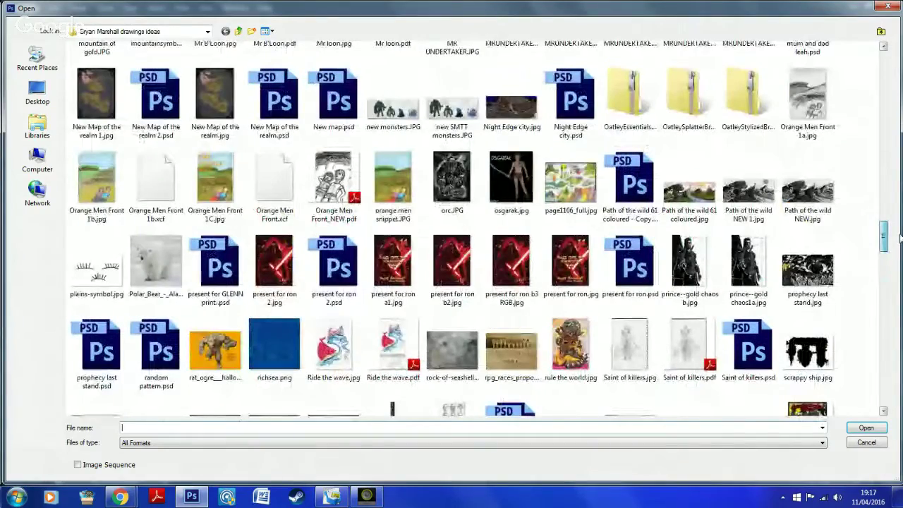
{"action": "left_click_drag", "start_coordinate": [900, 240], "coordinate": [890, 317]}
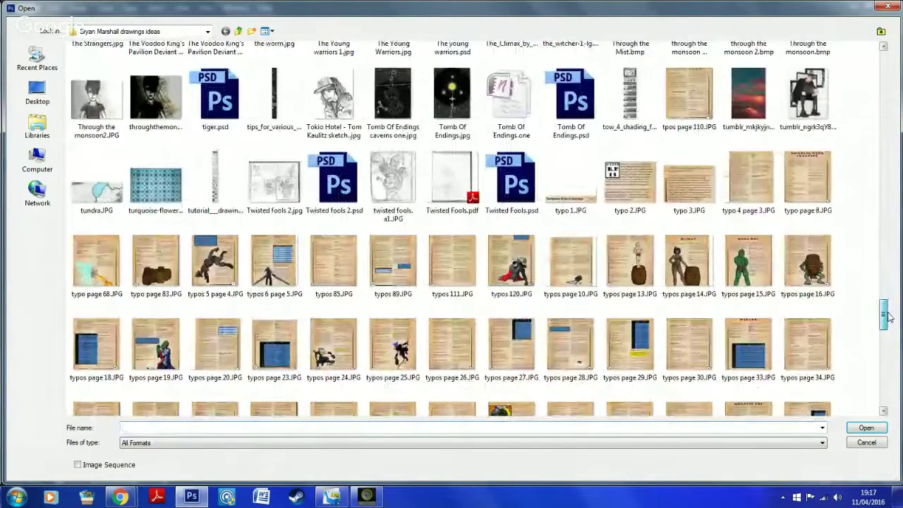
{"action": "double_click", "coordinate": [499, 182]}
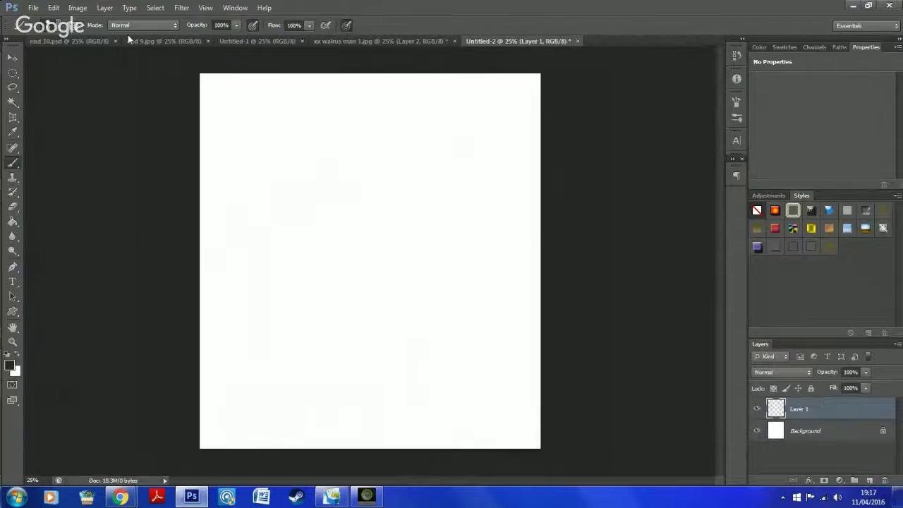
{"action": "left_click", "coordinate": [33, 8]}
{"action": "key", "text": "Escape"}
{"action": "key", "text": "ctrl+o"}
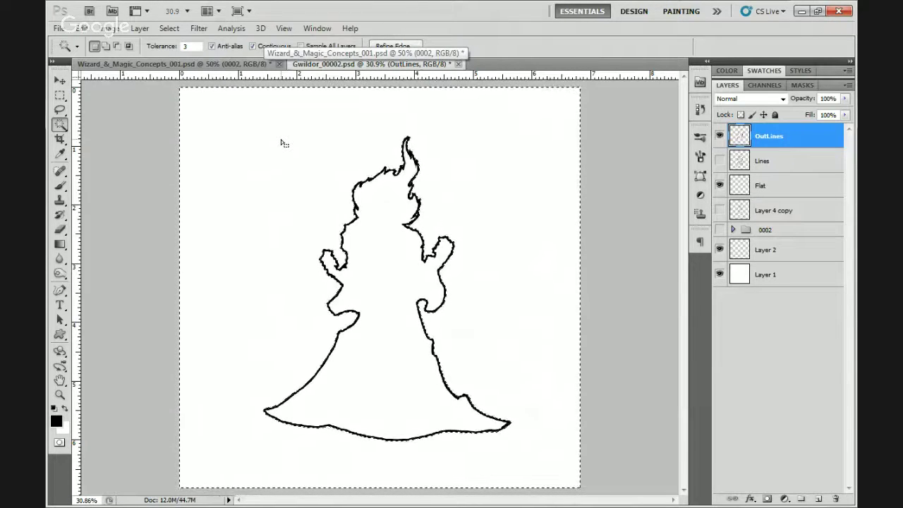
- Invert the background selection so it covers the figure's silhouette and contract it by 8 pixels
{"action": "key", "text": "ctrl+d"}
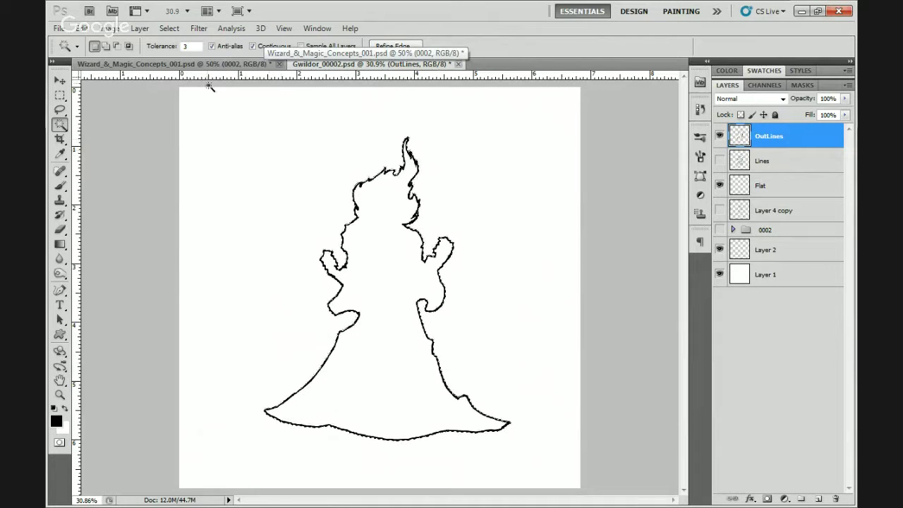
{"action": "left_click", "coordinate": [167, 28]}
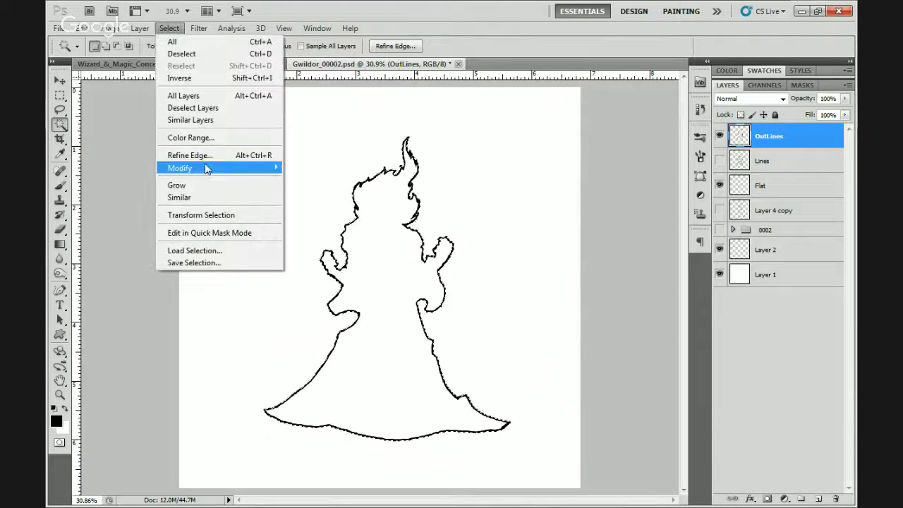
{"action": "mouse_move", "coordinate": [209, 167]}
{"action": "left_click", "coordinate": [140, 206]}
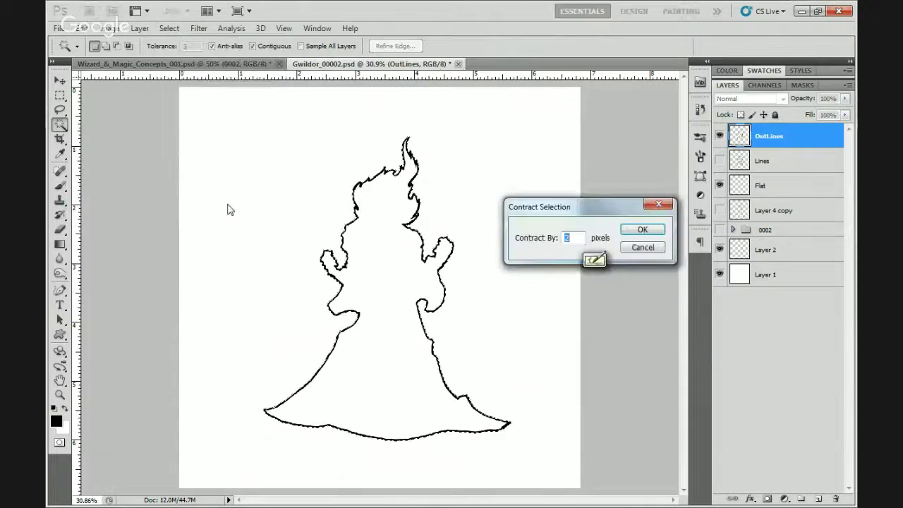
{"action": "type", "text": "8"}
{"action": "left_click", "coordinate": [639, 229]}
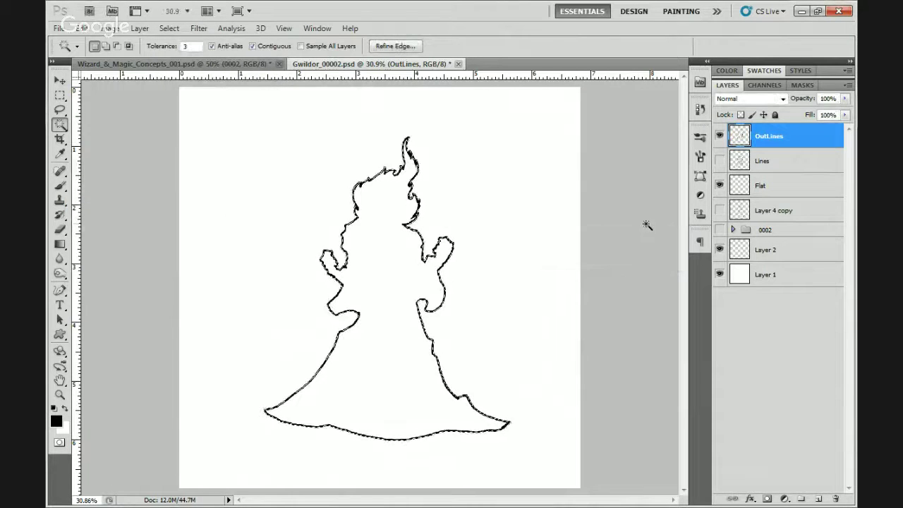
- Fill the selected silhouette with black on the Flat layer, change the fill to mid grey and deselect
{"action": "left_click", "coordinate": [772, 196]}
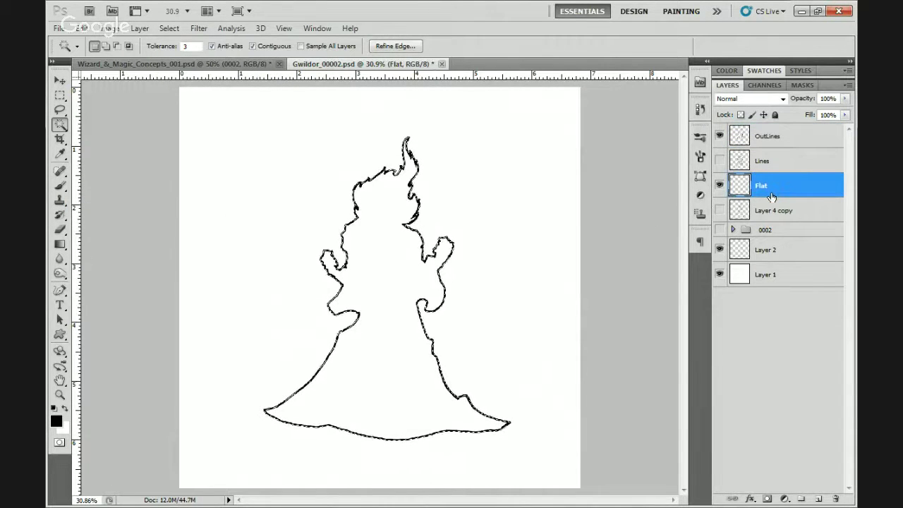
{"action": "key", "text": "alt+BackSpace"}
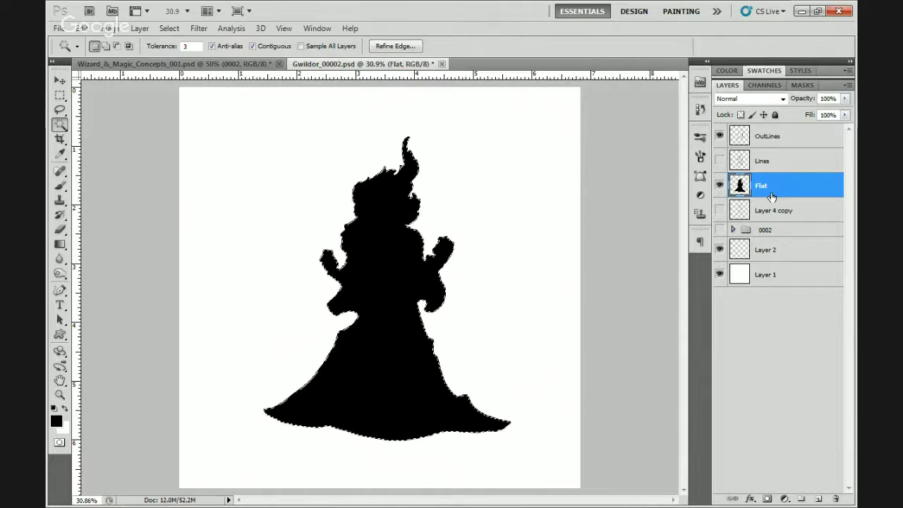
{"action": "key", "text": "i"}
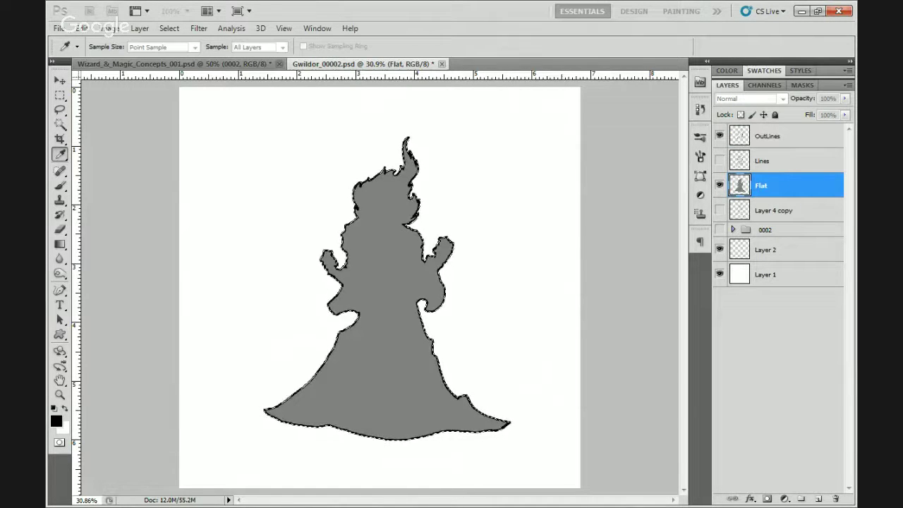
{"action": "key", "text": "w"}
{"action": "key", "text": "z"}
{"action": "key", "text": "ctrl+d"}
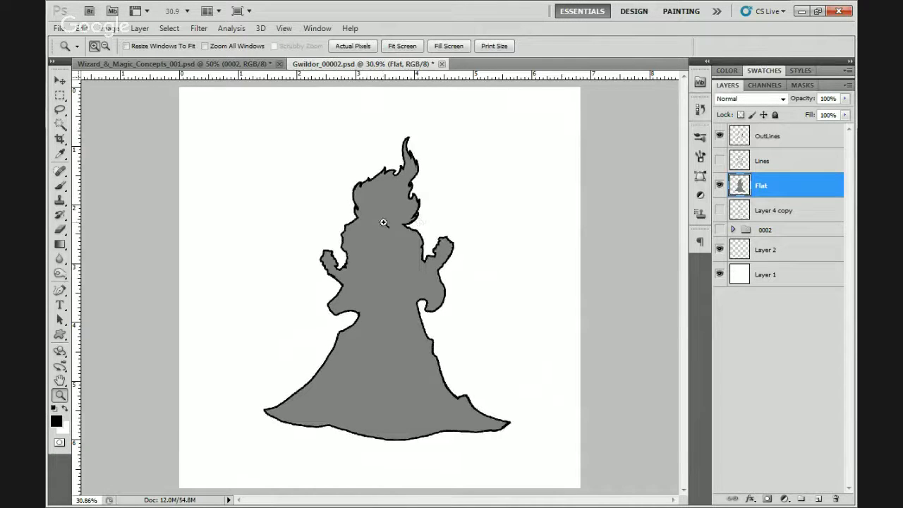
- Erase the grey showing in the narrow gap of the lowest right hair lock on the Flat layer, using an 8 px eraser
{"action": "left_click", "coordinate": [442, 226]}
{"action": "left_click", "coordinate": [390, 202]}
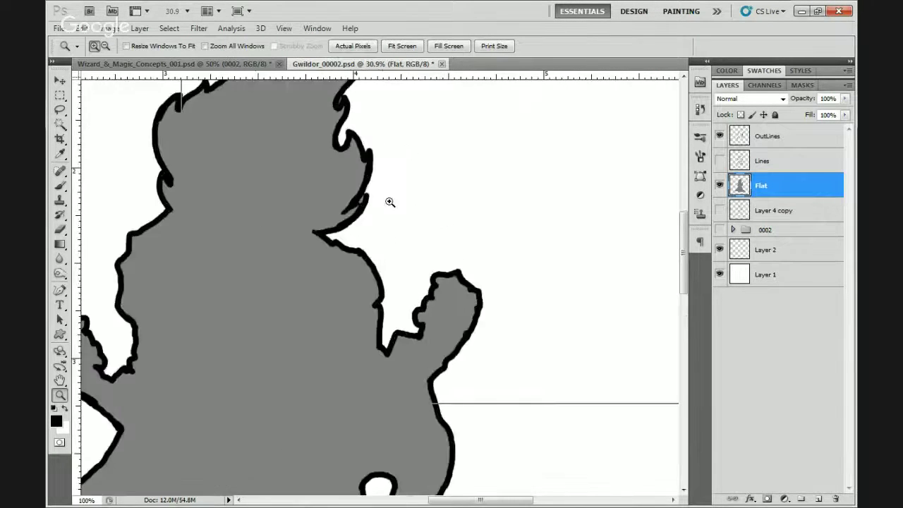
{"action": "left_click", "coordinate": [389, 202]}
{"action": "left_click", "coordinate": [384, 266]}
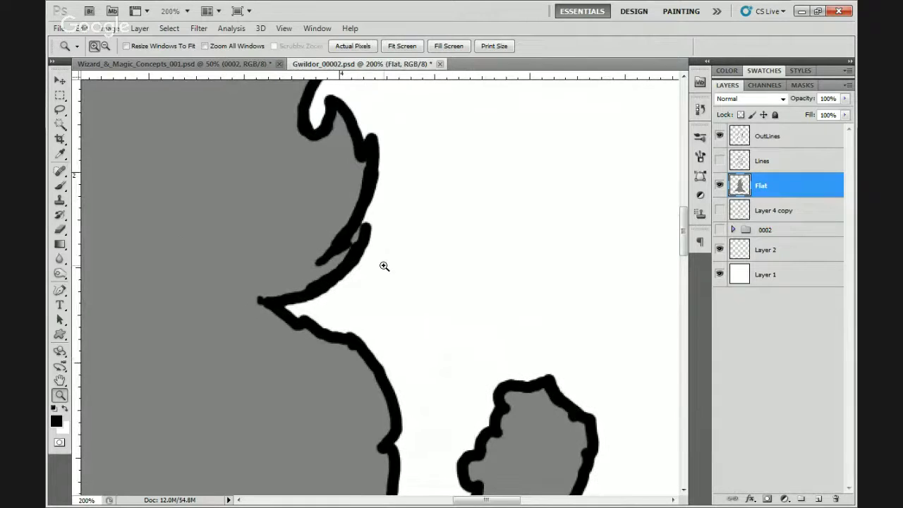
{"action": "key", "text": "e"}
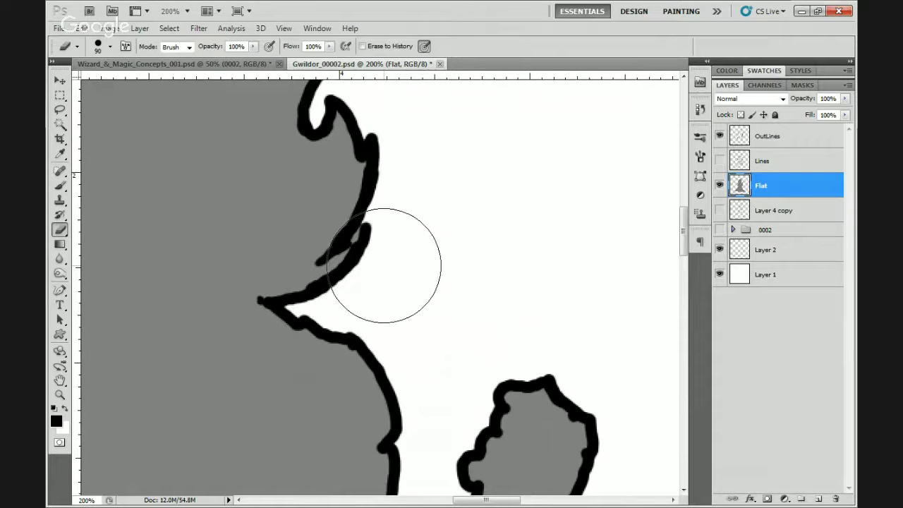
{"action": "key", "text": "bracketleft"}
{"action": "key", "text": "bracketleft"}
{"action": "key", "text": "bracketleft"}
{"action": "key", "text": "bracketleft"}
{"action": "key", "text": "bracketleft"}
{"action": "key", "text": "bracketleft"}
{"action": "key", "text": "bracketleft"}
{"action": "key", "text": "bracketleft"}
{"action": "key", "text": "bracketleft"}
{"action": "key", "text": "bracketleft"}
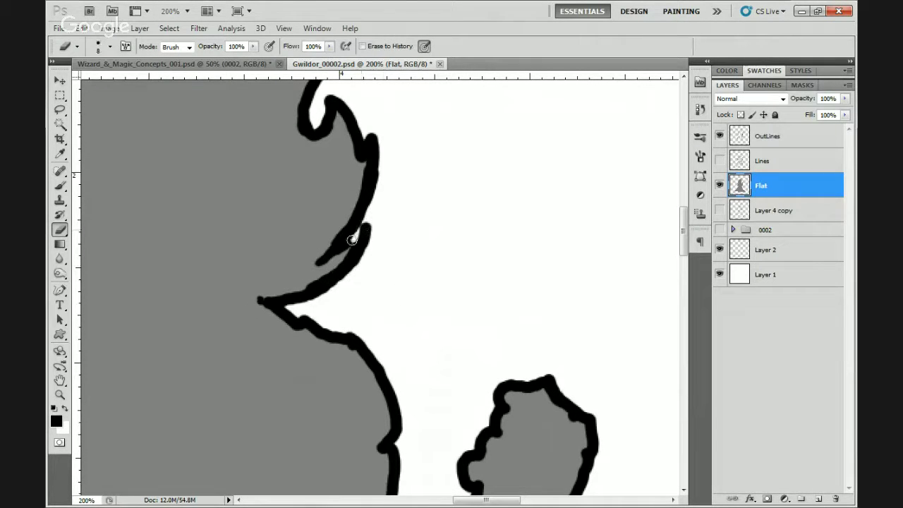
- Examine the contour and grey fill along the raised hand, the cloak's hem and the hair for leftover gaps
{"action": "scroll", "coordinate": [441, 170], "scroll_direction": "down", "scroll_amount": 5}
{"action": "scroll", "coordinate": [459, 212], "scroll_direction": "right", "scroll_amount": 2}
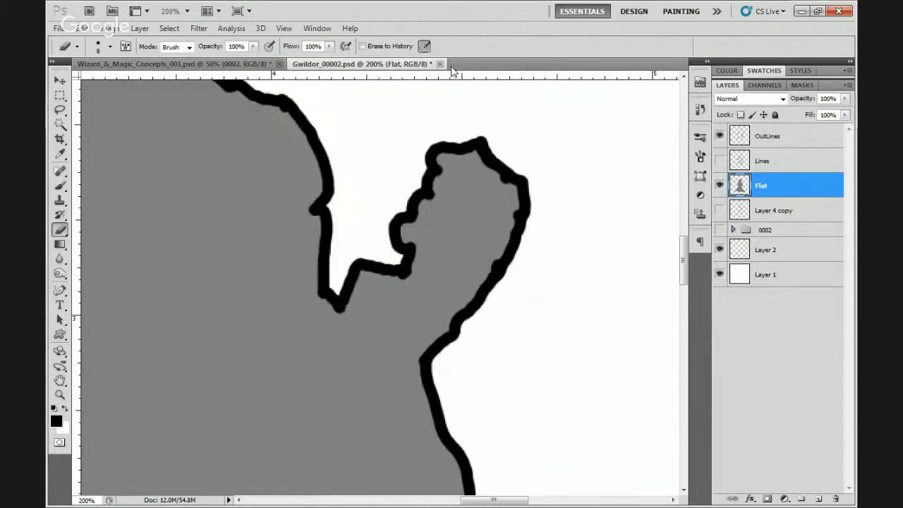
{"action": "scroll", "coordinate": [448, 113], "scroll_direction": "down", "scroll_amount": 10}
{"action": "scroll", "coordinate": [429, 196], "scroll_direction": "right", "scroll_amount": 4}
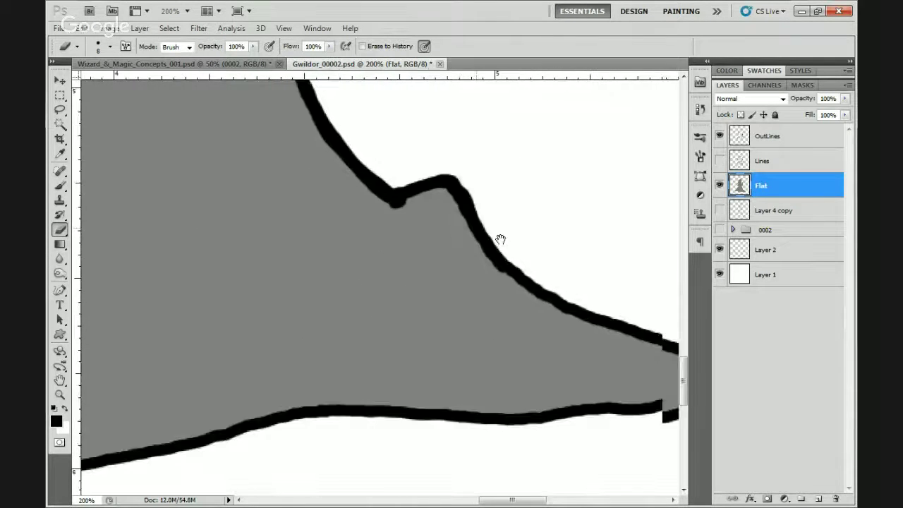
{"action": "scroll", "coordinate": [411, 225], "scroll_direction": "up", "scroll_amount": 3}
{"action": "scroll", "coordinate": [494, 317], "scroll_direction": "left", "scroll_amount": 10}
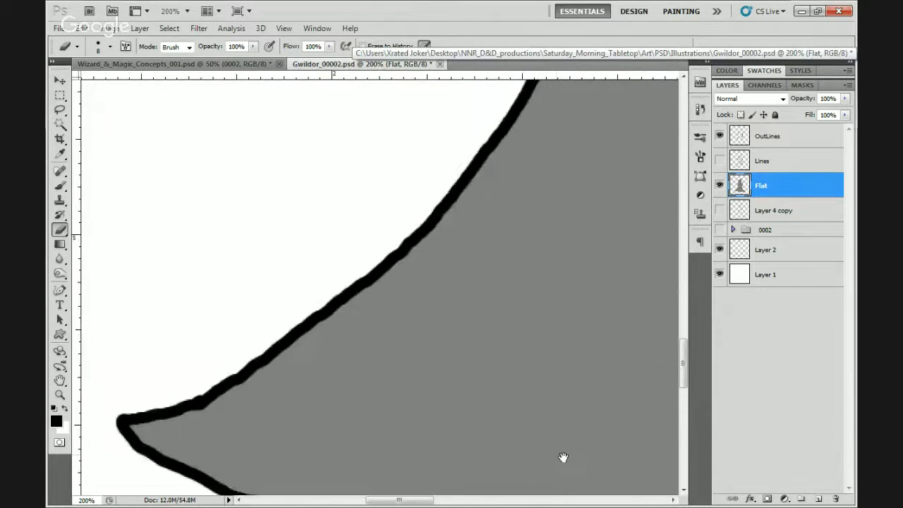
{"action": "scroll", "coordinate": [565, 310], "scroll_direction": "down", "scroll_amount": 3}
{"action": "left_click_drag", "start_coordinate": [566, 162], "coordinate": [446, 354]}
{"action": "left_click_drag", "start_coordinate": [435, 238], "coordinate": [447, 161]}
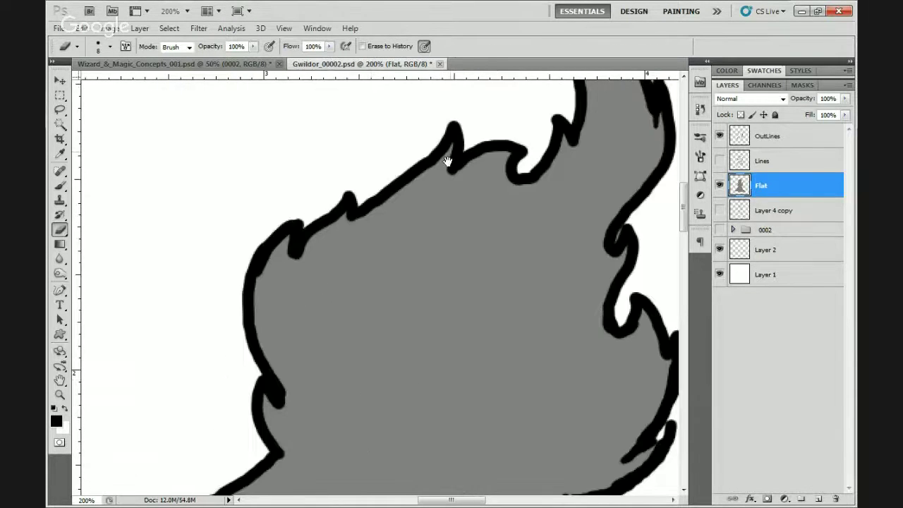
- Clean the grey from the tight gap in the right-hand hair edge and show the Lines layer with the whole figure in view
{"action": "mouse_move", "coordinate": [560, 162]}
{"action": "left_mouse_down"}
{"action": "mouse_move", "coordinate": [515, 256]}
{"action": "mouse_move", "coordinate": [476, 185]}
{"action": "mouse_move", "coordinate": [485, 180]}
{"action": "mouse_move", "coordinate": [472, 200]}
{"action": "left_mouse_up"}
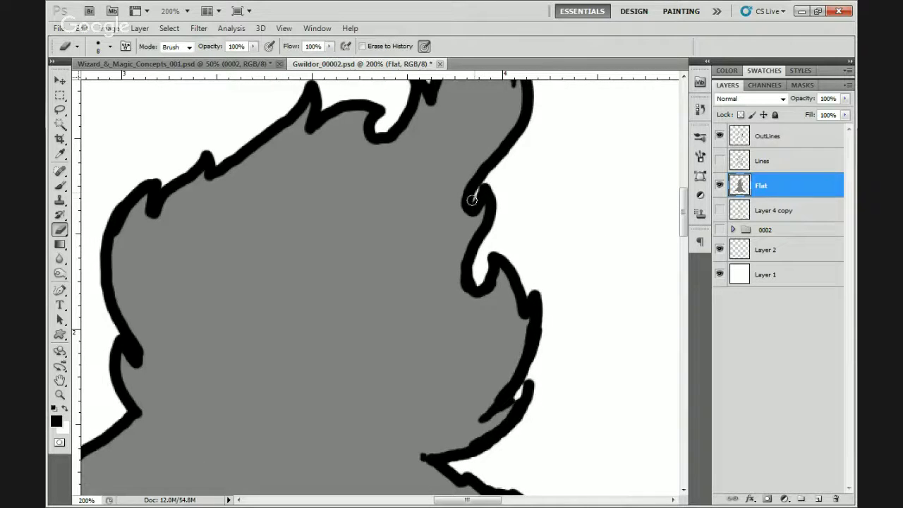
{"action": "left_click_drag", "start_coordinate": [436, 269], "coordinate": [481, 254]}
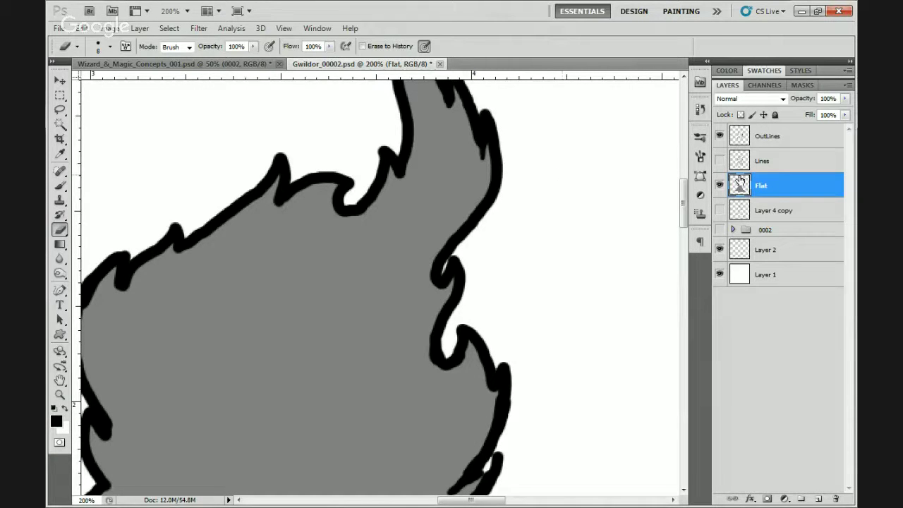
{"action": "key", "text": "z"}
{"action": "right_click", "coordinate": [476, 259]}
{"action": "left_click", "coordinate": [494, 264]}
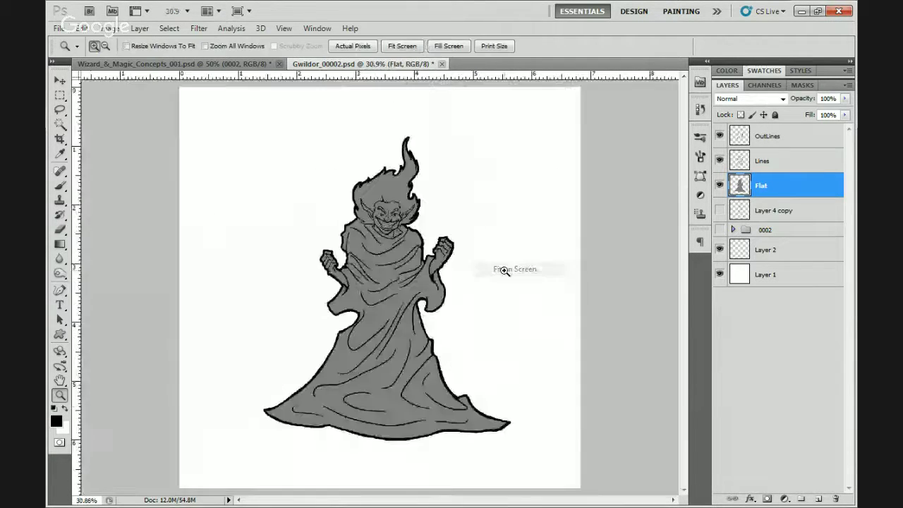
- Copy the Gwildor the mad group from Wizard_&_Magic_Concepts_001.psd into Gwildor_00002.psd and convert it to a smart object
{"action": "left_click", "coordinate": [125, 64]}
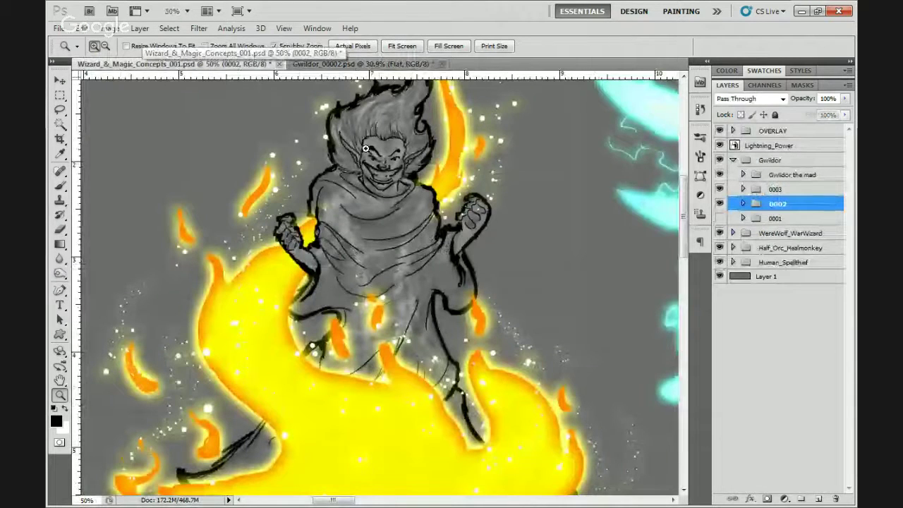
{"action": "right_click", "coordinate": [381, 163]}
{"action": "left_click", "coordinate": [423, 173]}
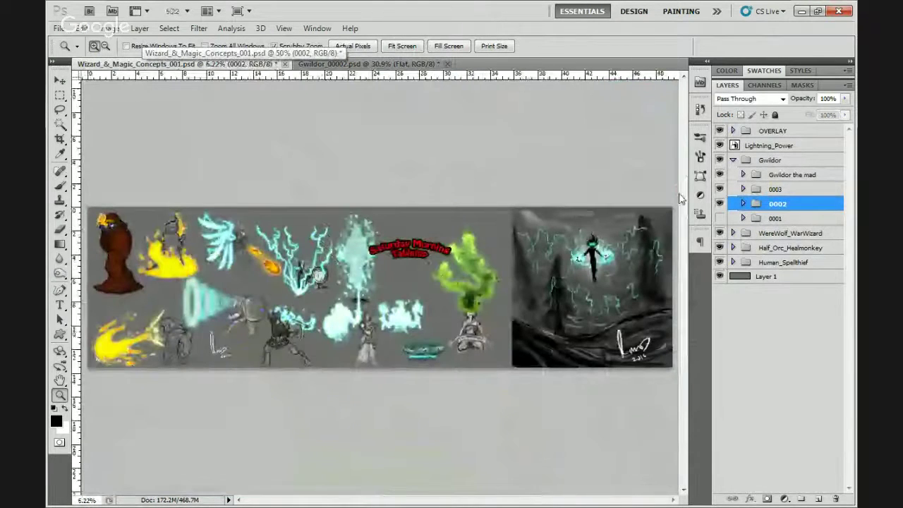
{"action": "left_click", "coordinate": [720, 174]}
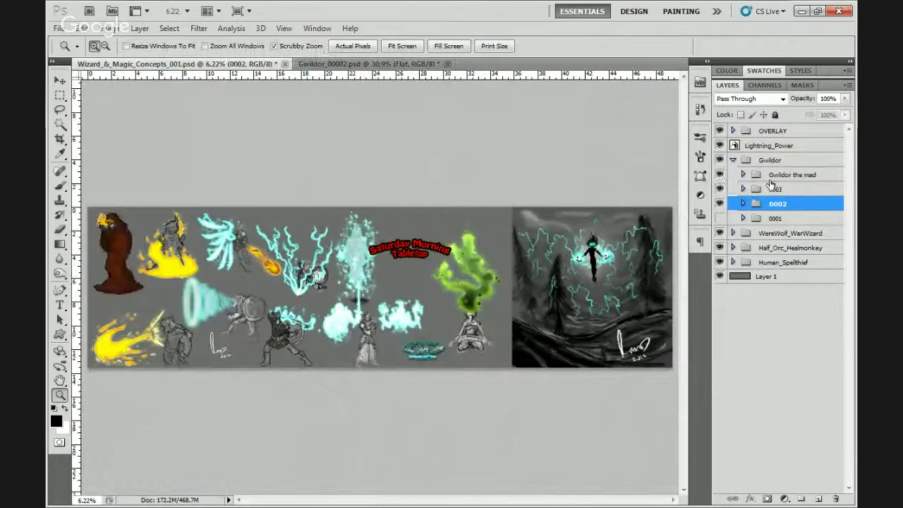
{"action": "left_click", "coordinate": [770, 178]}
{"action": "key", "text": "v"}
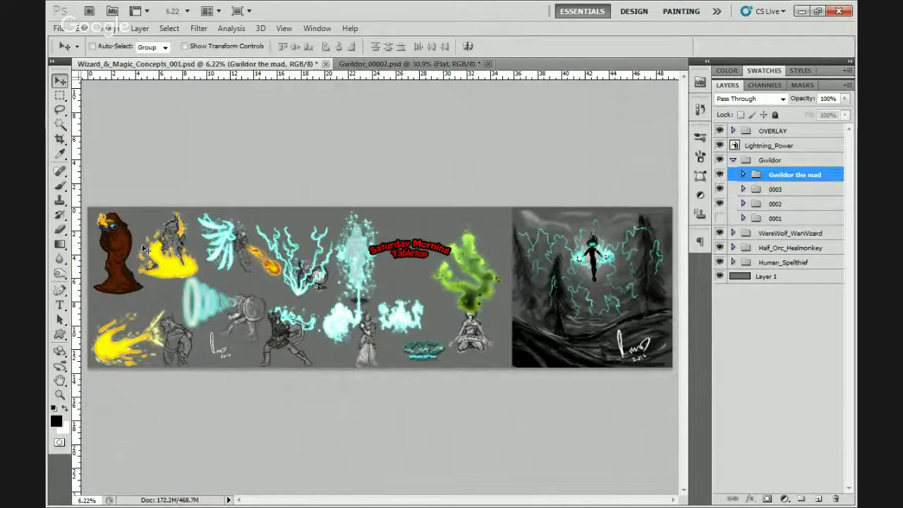
{"action": "left_click_drag", "start_coordinate": [146, 249], "coordinate": [487, 210]}
{"action": "right_click", "coordinate": [769, 183]}
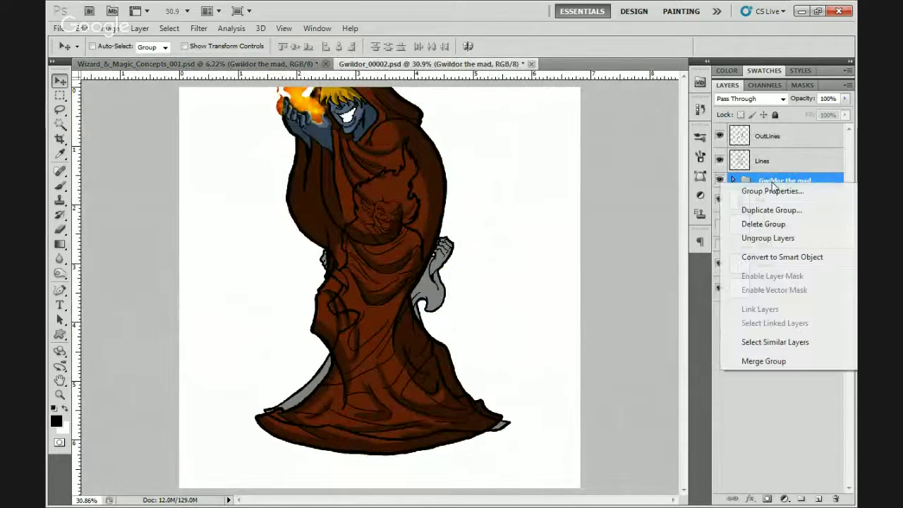
{"action": "left_click", "coordinate": [781, 258]}
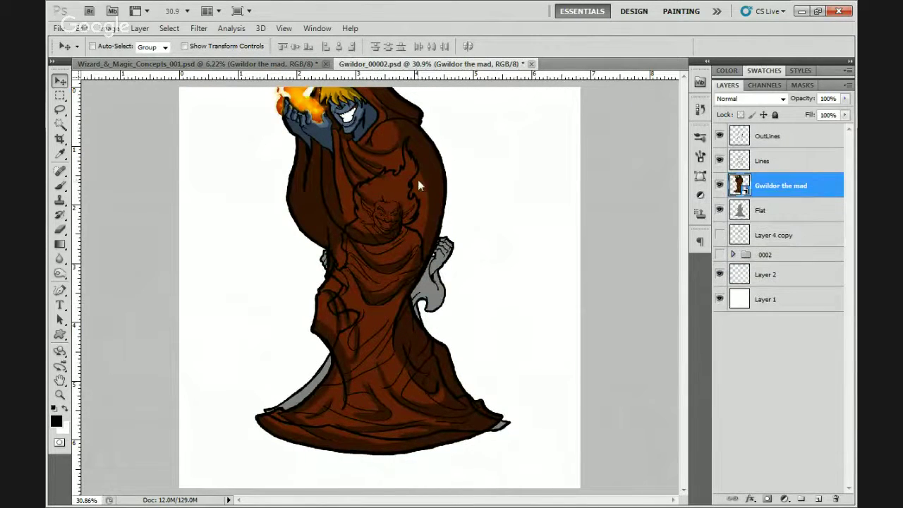
- Shrink the hooded figure proportionally, place it left of the sorcerer's head as a reference, and move its layer above OutLines
{"action": "left_click_drag", "start_coordinate": [417, 179], "coordinate": [418, 243]}
{"action": "key", "text": "ctrl+t"}
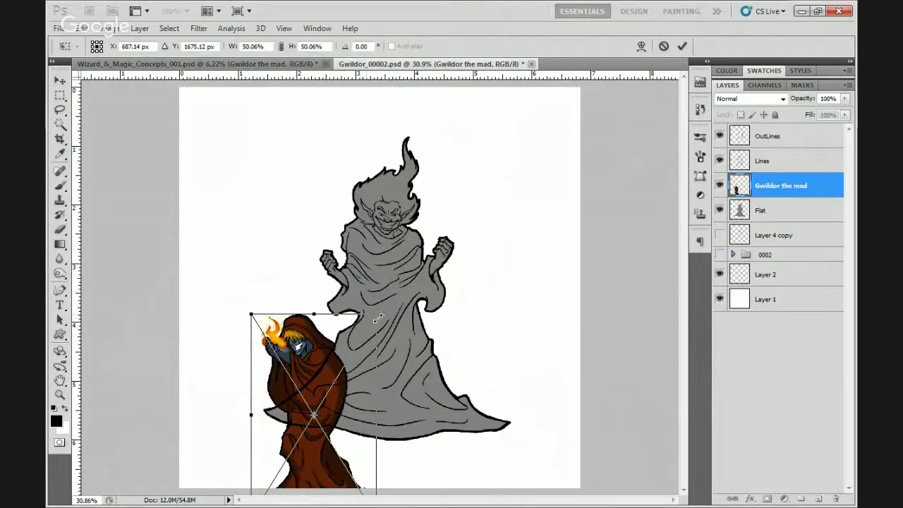
{"action": "left_click_drag", "start_coordinate": [378, 319], "coordinate": [300, 402]}
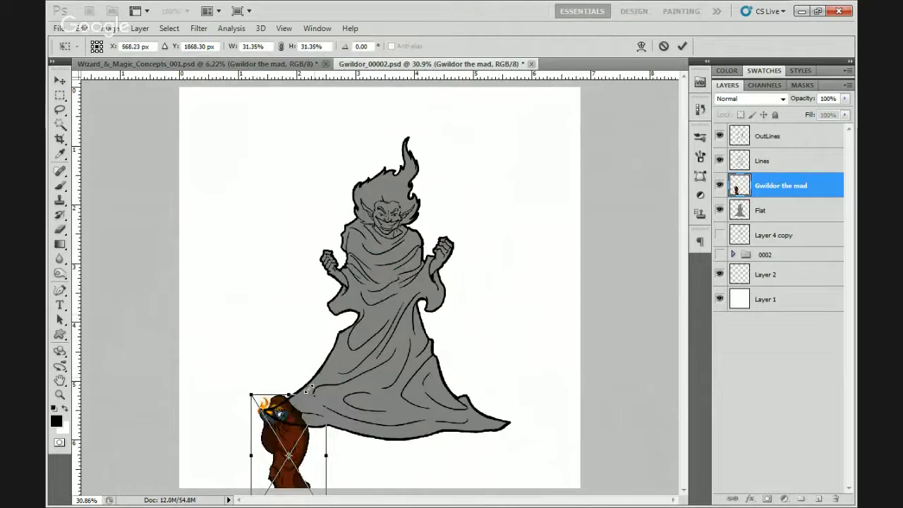
{"action": "left_click_drag", "start_coordinate": [287, 444], "coordinate": [247, 173]}
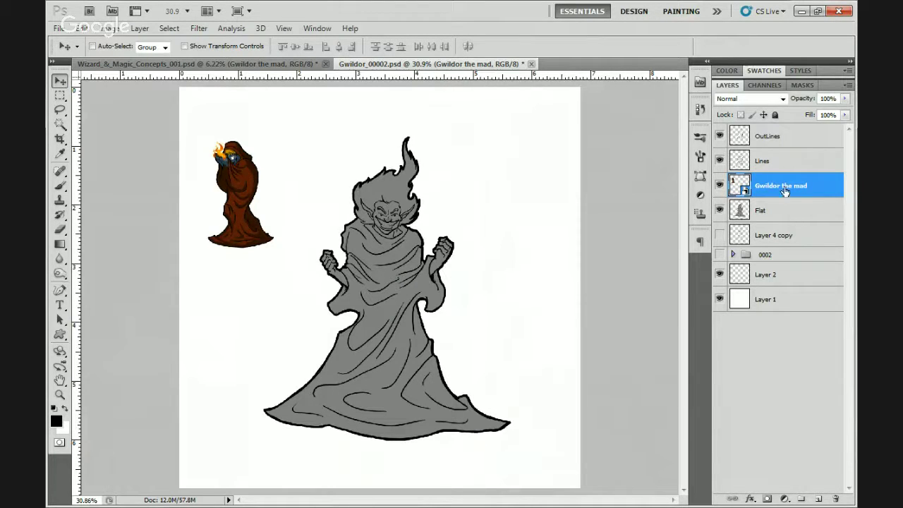
{"action": "left_click_drag", "start_coordinate": [786, 192], "coordinate": [789, 136]}
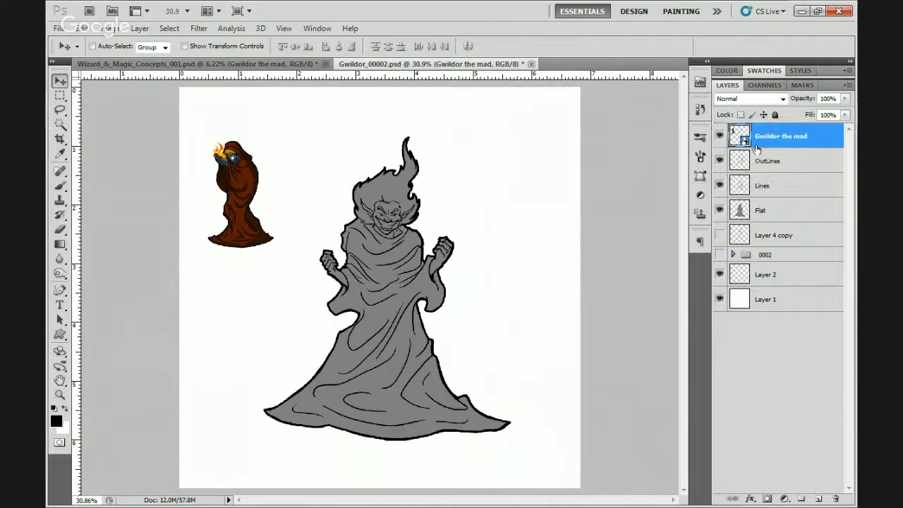
- Add a new layer named color above Flat and save the document
{"action": "left_click", "coordinate": [778, 214]}
{"action": "left_click", "coordinate": [818, 499]}
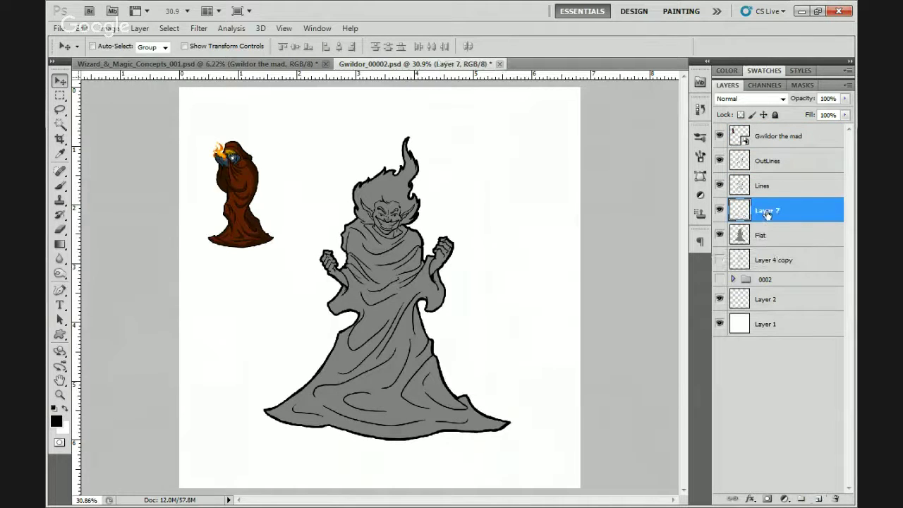
{"action": "double_click", "coordinate": [769, 210]}
{"action": "type", "text": "color"}
{"action": "key", "text": "Return"}
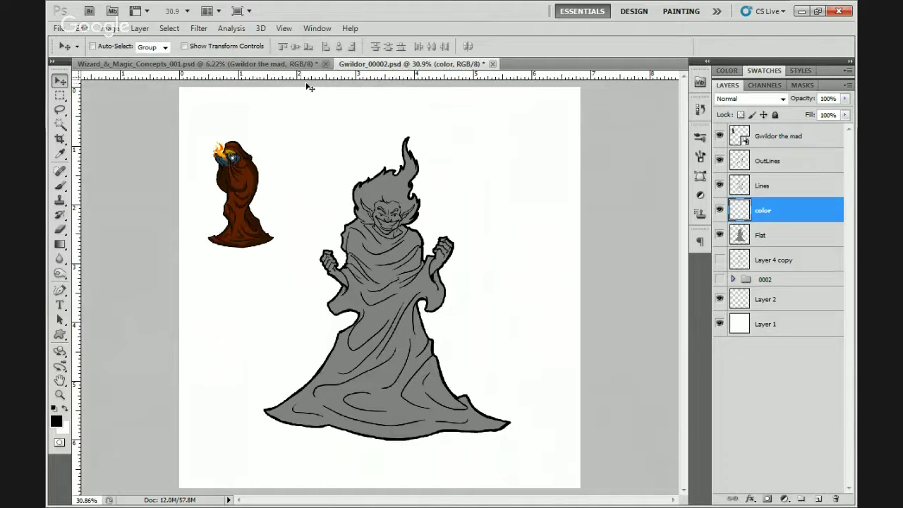
{"action": "left_click", "coordinate": [60, 28]}
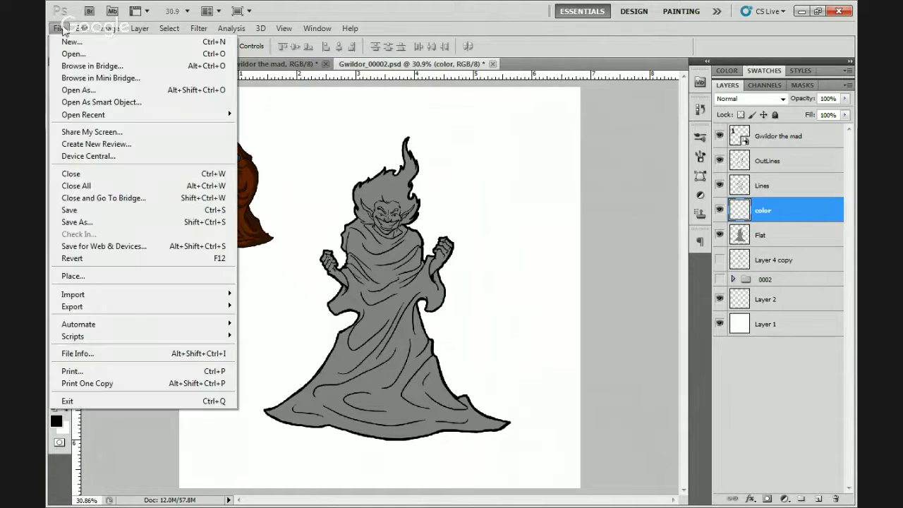
{"action": "left_click", "coordinate": [69, 210]}
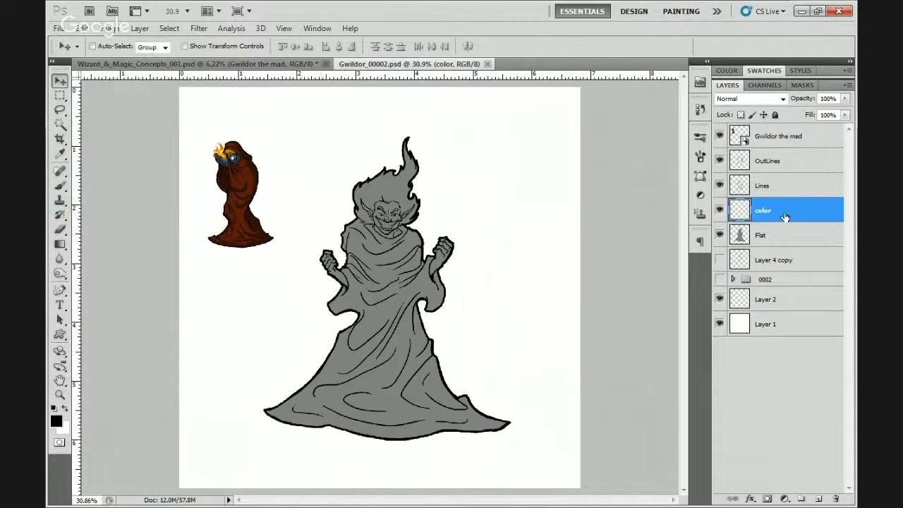
- Mask the color layer with the hidden Flat layer's silhouette and fill it with the brown sampled from the hooded figure's robe
{"action": "left_click", "coordinate": [736, 237], "text": "ctrl"}
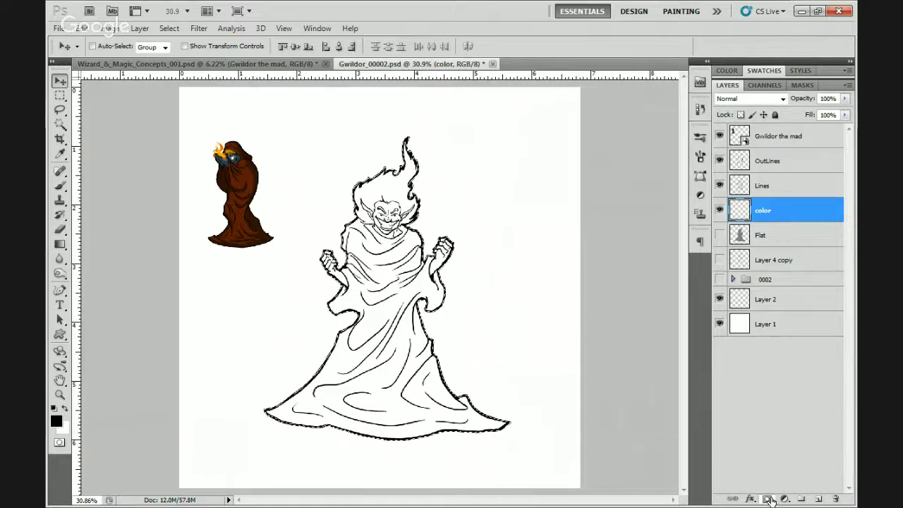
{"action": "left_click", "coordinate": [738, 211]}
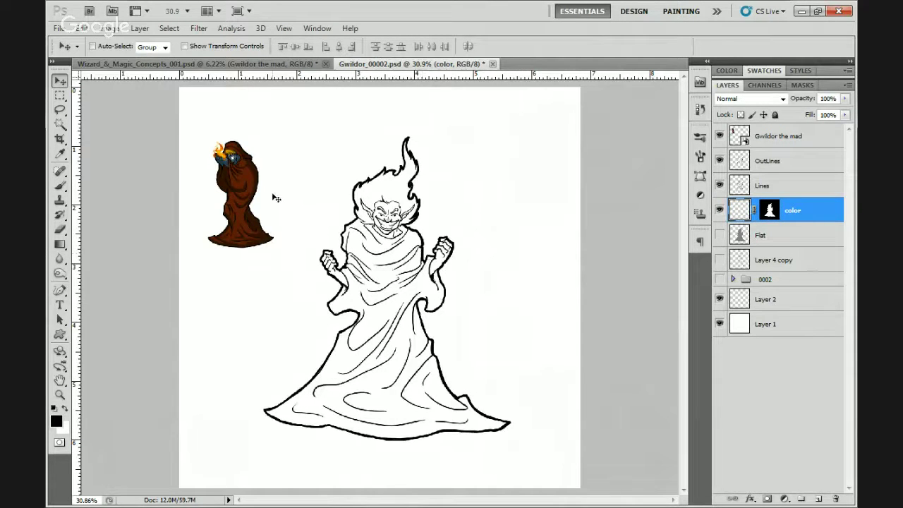
{"action": "key", "text": "b"}
{"action": "left_click", "coordinate": [251, 172], "text": "alt"}
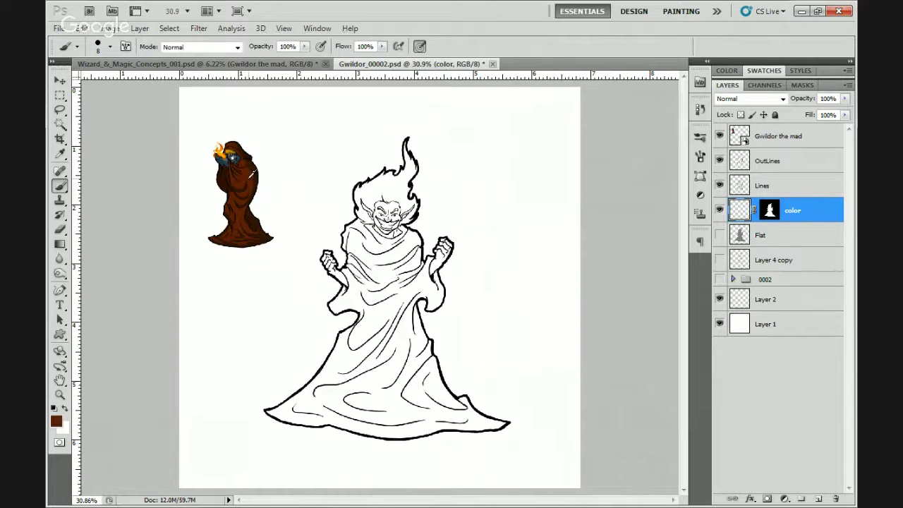
{"action": "left_click", "coordinate": [742, 241], "text": "ctrl"}
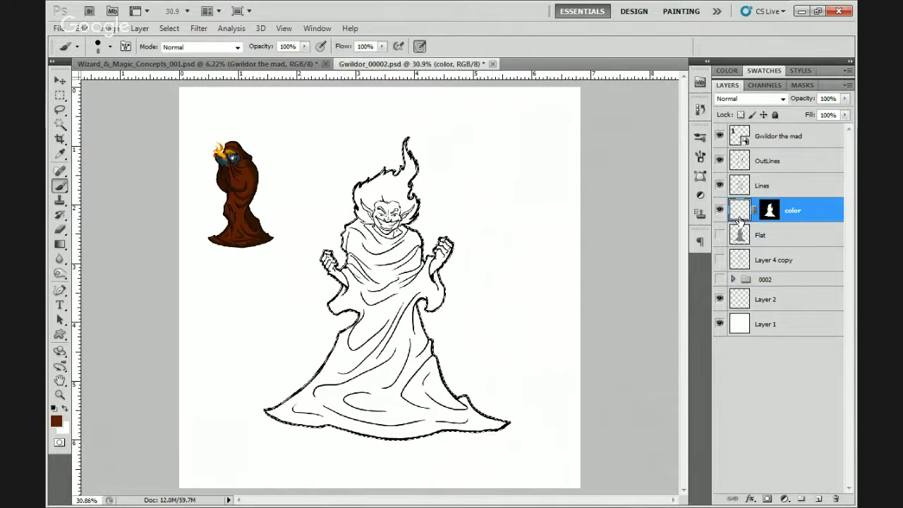
{"action": "key", "text": "alt+BackSpace"}
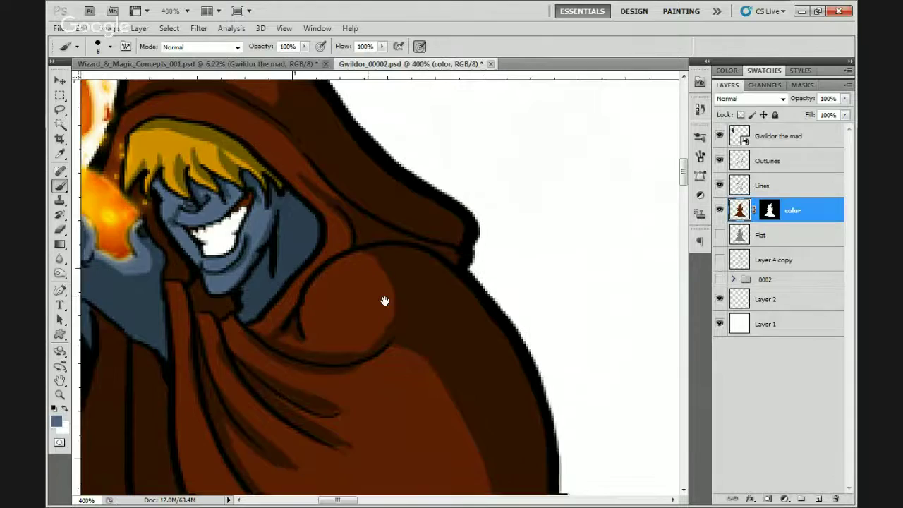
- Paint the sorcerer's forehead, nose and left cheek with the hooded figure's blue skin tone, using a 25 px brush
{"action": "left_click_drag", "start_coordinate": [384, 301], "coordinate": [407, 307]}
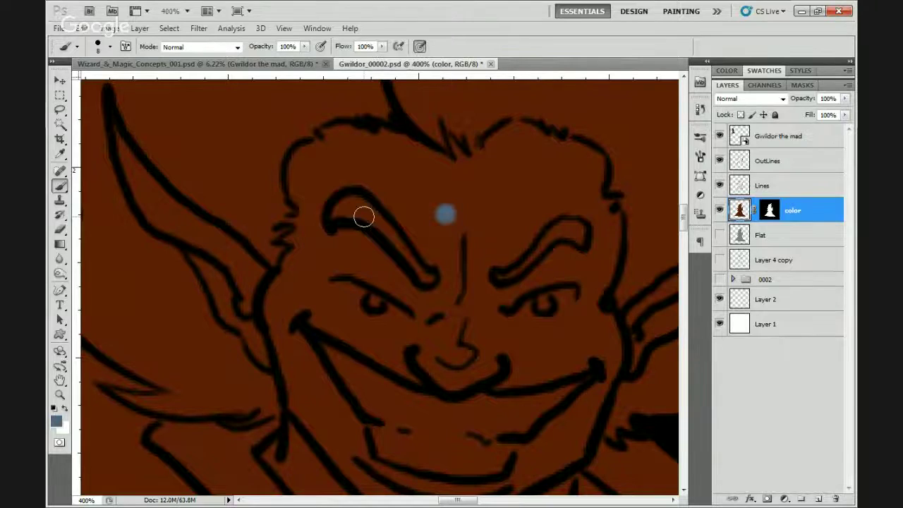
{"action": "key", "text": "bracketright"}
{"action": "key", "text": "bracketright"}
{"action": "key", "text": "bracketright"}
{"action": "key", "text": "bracketright"}
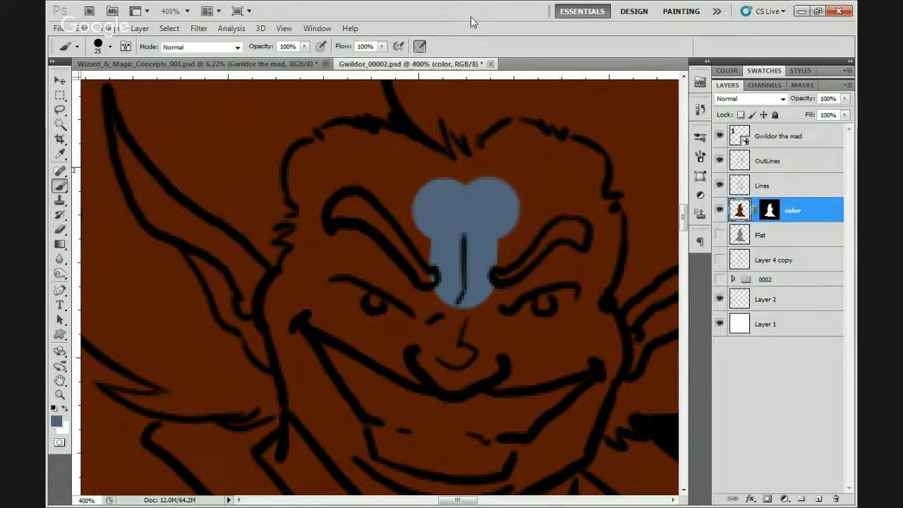
{"action": "mouse_move", "coordinate": [379, 185]}
{"action": "left_mouse_down"}
{"action": "mouse_move", "coordinate": [374, 151]}
{"action": "mouse_move", "coordinate": [333, 136]}
{"action": "left_mouse_up"}
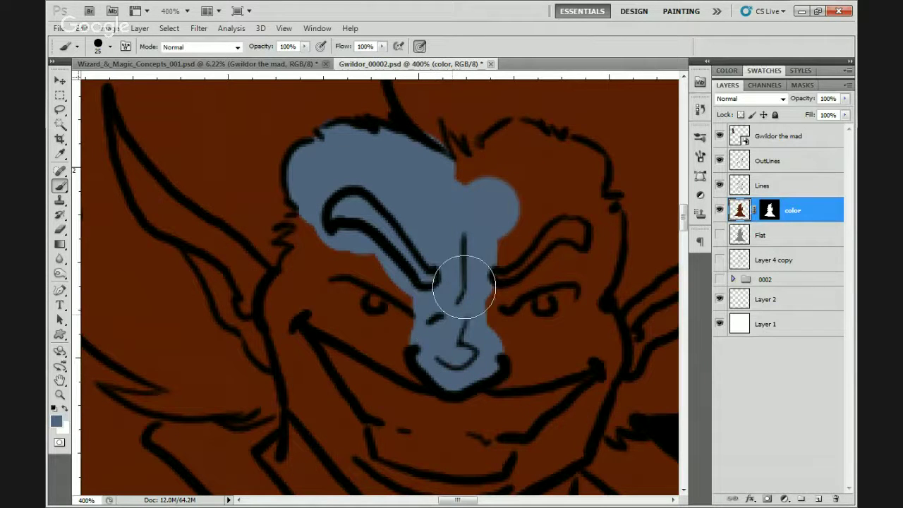
{"action": "mouse_move", "coordinate": [464, 288]}
{"action": "left_mouse_down"}
{"action": "mouse_move", "coordinate": [456, 261]}
{"action": "mouse_move", "coordinate": [369, 296]}
{"action": "left_mouse_up"}
{"action": "mouse_move", "coordinate": [312, 317]}
{"action": "left_mouse_down"}
{"action": "mouse_move", "coordinate": [409, 369]}
{"action": "mouse_move", "coordinate": [402, 349]}
{"action": "mouse_move", "coordinate": [323, 303]}
{"action": "mouse_move", "coordinate": [320, 221]}
{"action": "mouse_move", "coordinate": [298, 212]}
{"action": "left_mouse_up"}
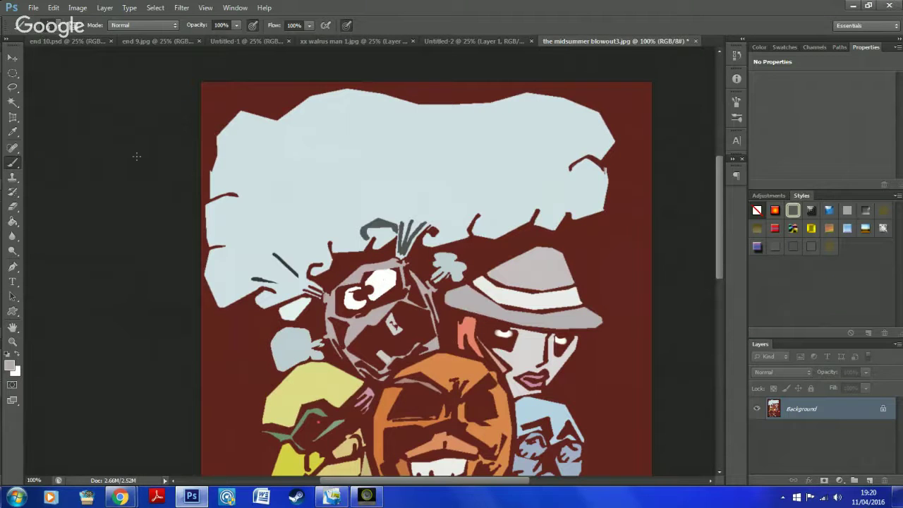
{"action": "left_click", "coordinate": [11, 136]}
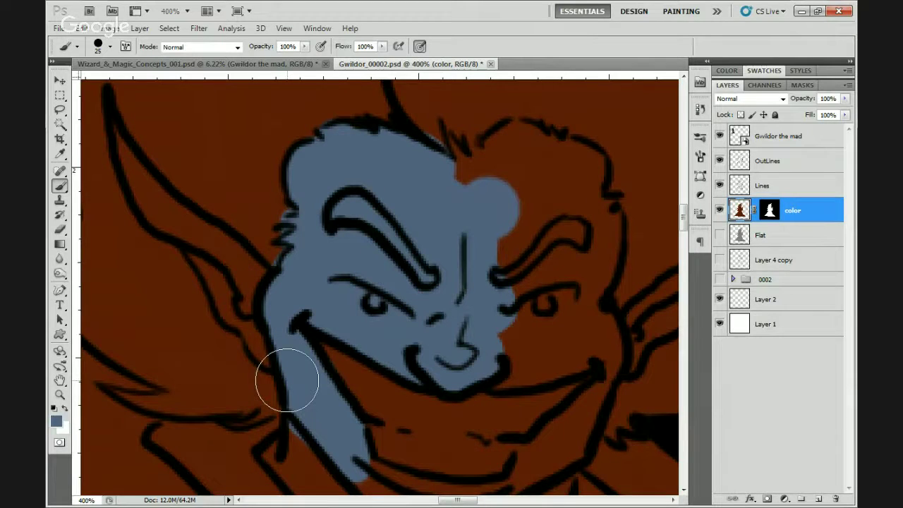
- Paint the sorcerer's left pointed ear with the blue skin tone, up to the edge of the face
{"action": "scroll", "coordinate": [287, 381], "scroll_direction": "up", "scroll_amount": 2}
{"action": "scroll", "coordinate": [288, 381], "scroll_direction": "left", "scroll_amount": 2}
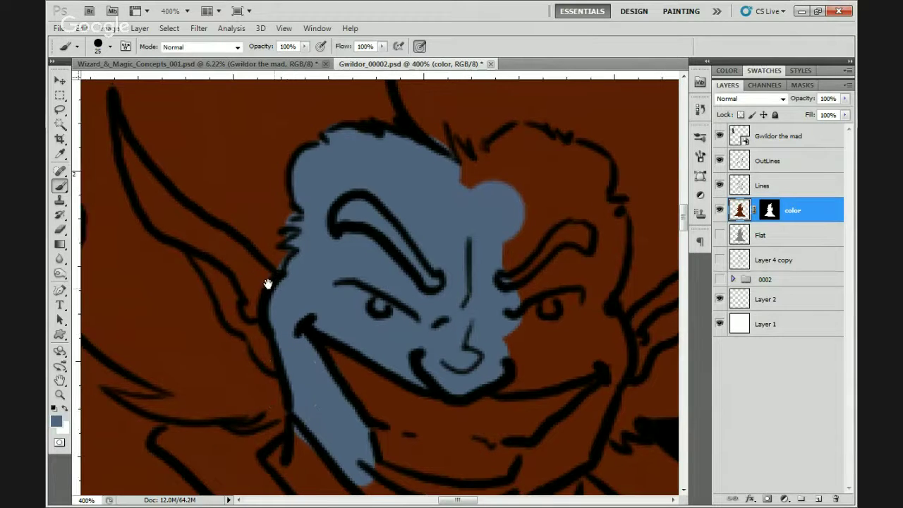
{"action": "mouse_move", "coordinate": [275, 362]}
{"action": "left_mouse_down"}
{"action": "mouse_move", "coordinate": [241, 297]}
{"action": "mouse_move", "coordinate": [182, 233]}
{"action": "mouse_move", "coordinate": [156, 182]}
{"action": "left_mouse_up"}
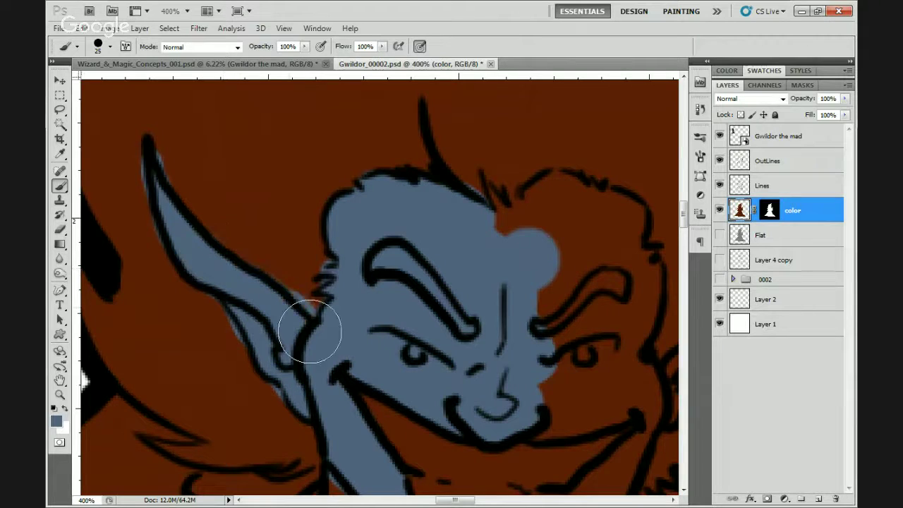
- Paint the sorcerer's right ear, right cheek and the right side of the forehead in the same blue
{"action": "mouse_move", "coordinate": [373, 282]}
{"action": "left_mouse_down"}
{"action": "mouse_move", "coordinate": [290, 266]}
{"action": "mouse_move", "coordinate": [270, 185]}
{"action": "mouse_move", "coordinate": [149, 135]}
{"action": "left_mouse_up"}
{"action": "mouse_move", "coordinate": [493, 125]}
{"action": "left_mouse_down"}
{"action": "mouse_move", "coordinate": [430, 195]}
{"action": "mouse_move", "coordinate": [347, 245]}
{"action": "mouse_move", "coordinate": [323, 284]}
{"action": "mouse_move", "coordinate": [376, 231]}
{"action": "mouse_move", "coordinate": [402, 234]}
{"action": "mouse_move", "coordinate": [336, 297]}
{"action": "mouse_move", "coordinate": [342, 279]}
{"action": "mouse_move", "coordinate": [332, 270]}
{"action": "mouse_move", "coordinate": [406, 259]}
{"action": "left_mouse_up"}
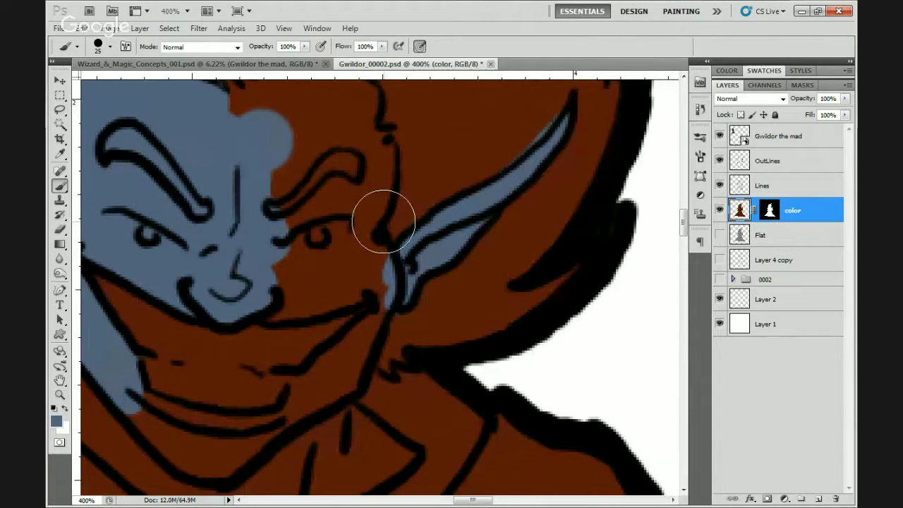
{"action": "mouse_move", "coordinate": [383, 222]}
{"action": "left_mouse_down"}
{"action": "mouse_move", "coordinate": [384, 286]}
{"action": "mouse_move", "coordinate": [373, 256]}
{"action": "left_mouse_up"}
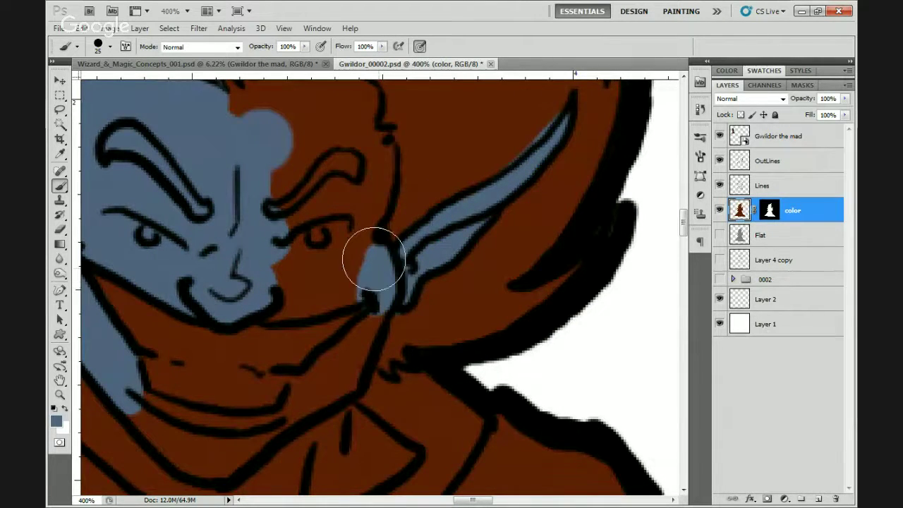
{"action": "mouse_move", "coordinate": [277, 308]}
{"action": "left_mouse_down"}
{"action": "mouse_move", "coordinate": [373, 285]}
{"action": "mouse_move", "coordinate": [262, 253]}
{"action": "mouse_move", "coordinate": [281, 266]}
{"action": "mouse_move", "coordinate": [337, 263]}
{"action": "mouse_move", "coordinate": [376, 209]}
{"action": "mouse_move", "coordinate": [384, 158]}
{"action": "mouse_move", "coordinate": [363, 231]}
{"action": "mouse_move", "coordinate": [342, 197]}
{"action": "mouse_move", "coordinate": [311, 186]}
{"action": "mouse_move", "coordinate": [320, 246]}
{"action": "mouse_move", "coordinate": [349, 182]}
{"action": "mouse_move", "coordinate": [272, 164]}
{"action": "mouse_move", "coordinate": [227, 197]}
{"action": "mouse_move", "coordinate": [295, 160]}
{"action": "mouse_move", "coordinate": [320, 180]}
{"action": "mouse_move", "coordinate": [343, 231]}
{"action": "mouse_move", "coordinate": [225, 230]}
{"action": "mouse_move", "coordinate": [267, 242]}
{"action": "mouse_move", "coordinate": [288, 268]}
{"action": "mouse_move", "coordinate": [323, 270]}
{"action": "mouse_move", "coordinate": [317, 242]}
{"action": "left_mouse_up"}
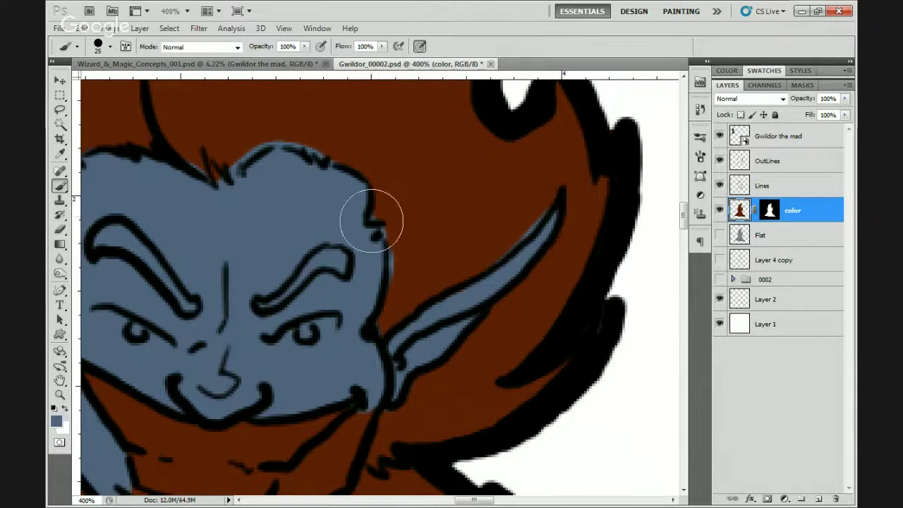
{"action": "left_click_drag", "start_coordinate": [403, 187], "coordinate": [440, 146]}
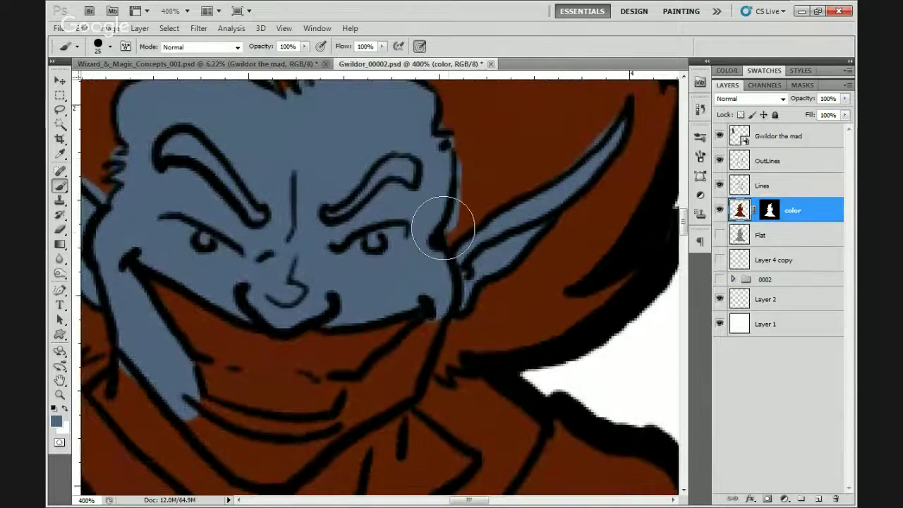
- Paint the sorcerer's jaw, chin and the left part of the neck area blue, leaving the open mouth brown
{"action": "left_click_drag", "start_coordinate": [413, 252], "coordinate": [446, 123]}
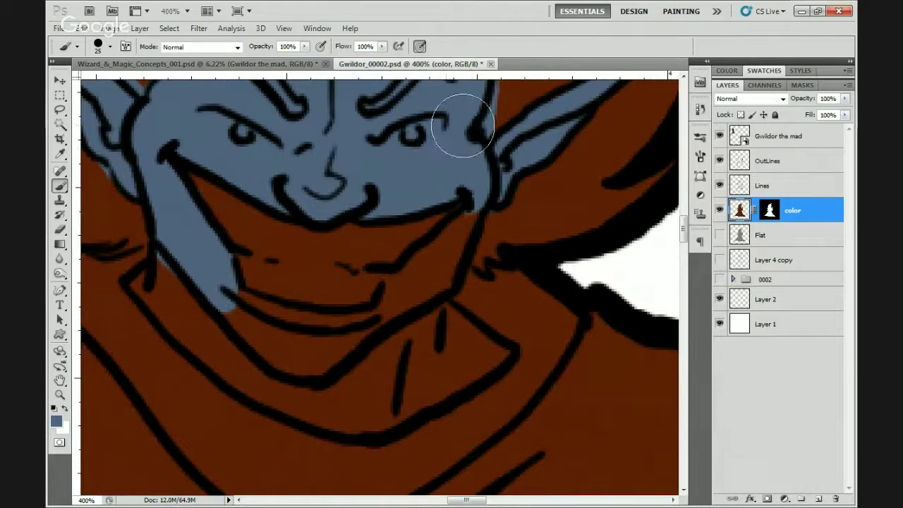
{"action": "mouse_move", "coordinate": [465, 214]}
{"action": "left_mouse_down"}
{"action": "mouse_move", "coordinate": [382, 302]}
{"action": "mouse_move", "coordinate": [424, 297]}
{"action": "left_mouse_up"}
{"action": "mouse_move", "coordinate": [476, 221]}
{"action": "left_mouse_down"}
{"action": "mouse_move", "coordinate": [452, 261]}
{"action": "mouse_move", "coordinate": [456, 218]}
{"action": "mouse_move", "coordinate": [433, 262]}
{"action": "left_mouse_up"}
{"action": "mouse_move", "coordinate": [243, 333]}
{"action": "left_mouse_down"}
{"action": "mouse_move", "coordinate": [168, 254]}
{"action": "mouse_move", "coordinate": [161, 281]}
{"action": "mouse_move", "coordinate": [142, 279]}
{"action": "mouse_move", "coordinate": [137, 288]}
{"action": "mouse_move", "coordinate": [196, 348]}
{"action": "mouse_move", "coordinate": [181, 324]}
{"action": "mouse_move", "coordinate": [215, 351]}
{"action": "mouse_move", "coordinate": [182, 300]}
{"action": "mouse_move", "coordinate": [185, 229]}
{"action": "mouse_move", "coordinate": [238, 311]}
{"action": "mouse_move", "coordinate": [278, 326]}
{"action": "mouse_move", "coordinate": [281, 315]}
{"action": "mouse_move", "coordinate": [332, 314]}
{"action": "mouse_move", "coordinate": [275, 330]}
{"action": "mouse_move", "coordinate": [232, 313]}
{"action": "mouse_move", "coordinate": [228, 366]}
{"action": "mouse_move", "coordinate": [239, 373]}
{"action": "mouse_move", "coordinate": [204, 345]}
{"action": "mouse_move", "coordinate": [270, 396]}
{"action": "mouse_move", "coordinate": [291, 401]}
{"action": "mouse_move", "coordinate": [288, 372]}
{"action": "mouse_move", "coordinate": [300, 366]}
{"action": "mouse_move", "coordinate": [351, 418]}
{"action": "mouse_move", "coordinate": [380, 416]}
{"action": "mouse_move", "coordinate": [413, 379]}
{"action": "left_mouse_up"}
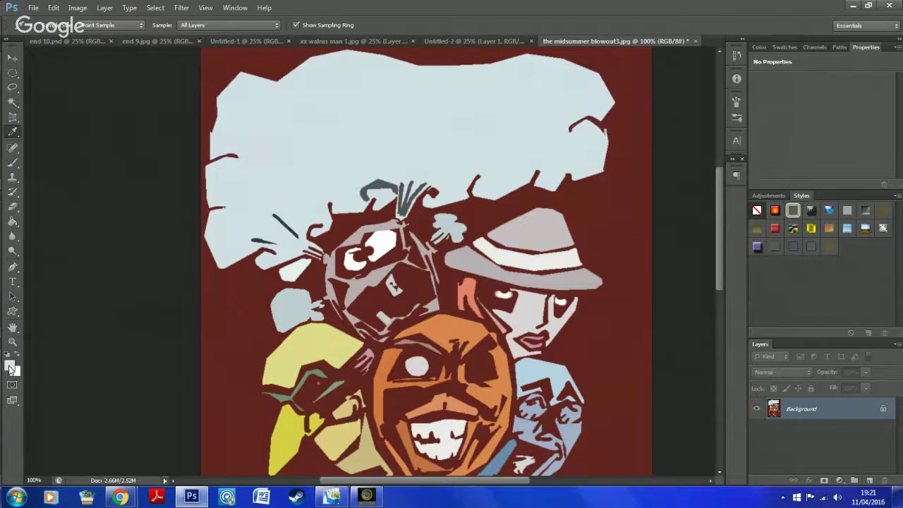
- Switch to the midsummer blowout3.jpg and choose a brighter pale blue as the foreground color
{"action": "left_click", "coordinate": [10, 368]}
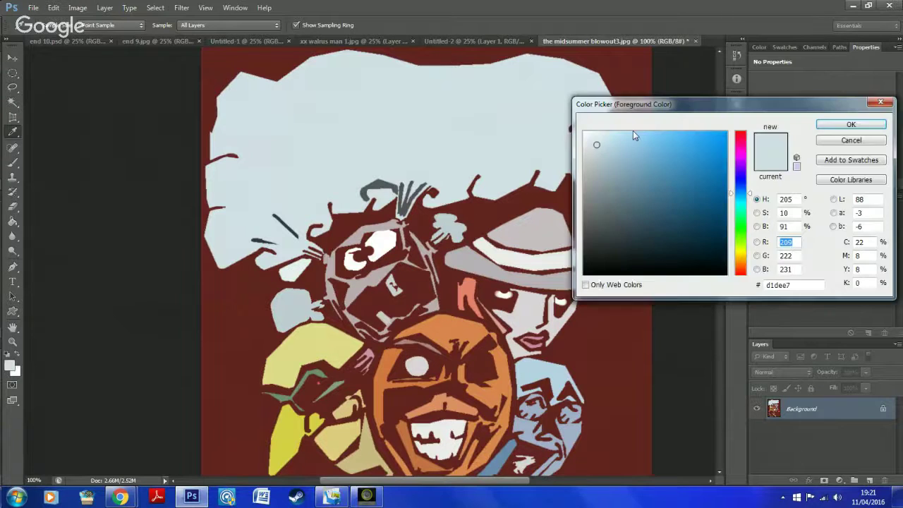
{"action": "left_click", "coordinate": [606, 134]}
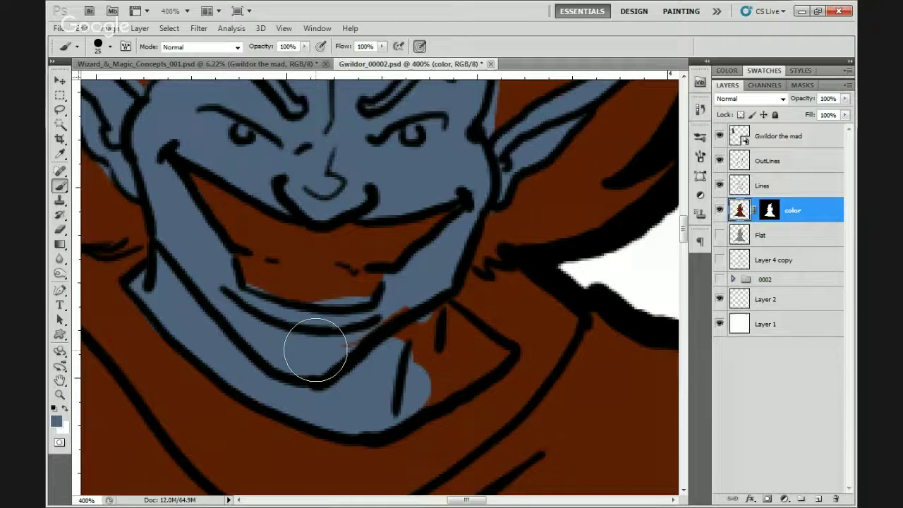
- Return to Gwildor_00002.psd and fill the remaining brown gaps on the right side of the neck with blue
{"action": "left_click_drag", "start_coordinate": [387, 303], "coordinate": [362, 278]}
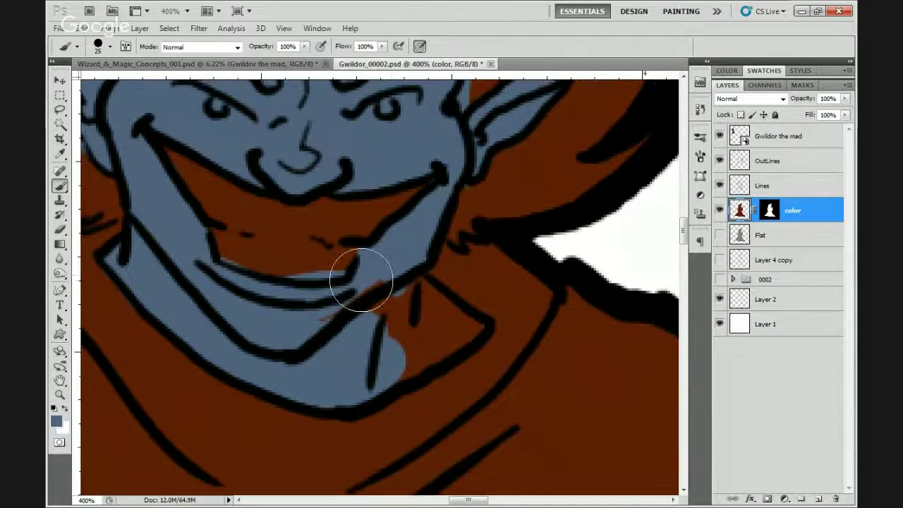
{"action": "mouse_move", "coordinate": [351, 323]}
{"action": "left_mouse_down"}
{"action": "mouse_move", "coordinate": [400, 314]}
{"action": "mouse_move", "coordinate": [413, 268]}
{"action": "mouse_move", "coordinate": [463, 327]}
{"action": "mouse_move", "coordinate": [426, 323]}
{"action": "mouse_move", "coordinate": [387, 362]}
{"action": "mouse_move", "coordinate": [392, 337]}
{"action": "mouse_move", "coordinate": [423, 353]}
{"action": "mouse_move", "coordinate": [451, 339]}
{"action": "left_mouse_up"}
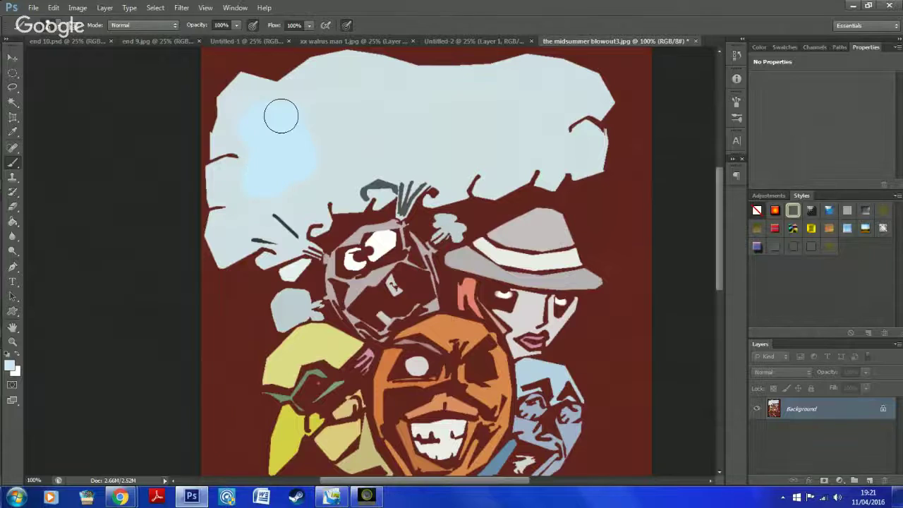
- In the midsummer blowout3.jpg, brush the pale blue over the left part of the large white hair shape
{"action": "left_click_drag", "start_coordinate": [280, 116], "coordinate": [298, 141]}
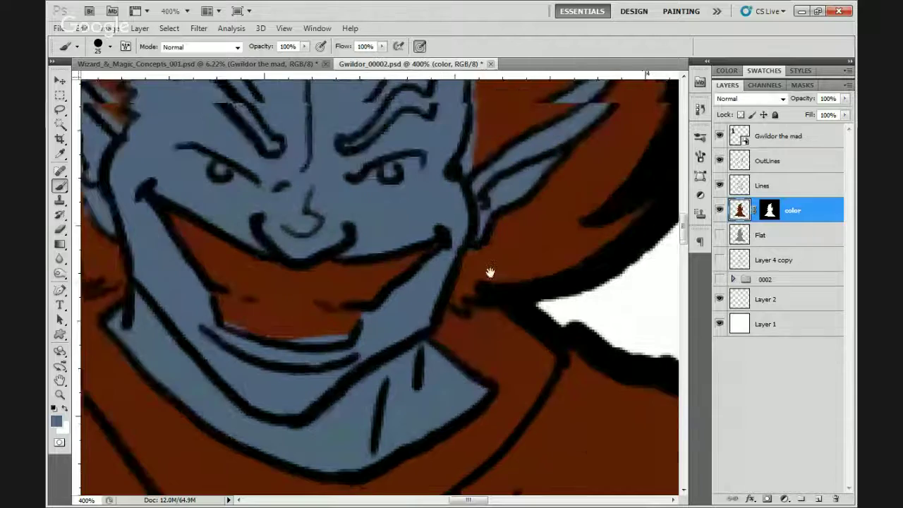
- In Gwildor_00002.psd, extend the blue skin along the sorcerer's hairline and temples so no brown shows inside the outline
{"action": "mouse_move", "coordinate": [330, 161]}
{"action": "left_mouse_down"}
{"action": "mouse_move", "coordinate": [365, 134]}
{"action": "mouse_move", "coordinate": [357, 123]}
{"action": "mouse_move", "coordinate": [383, 105]}
{"action": "left_mouse_up"}
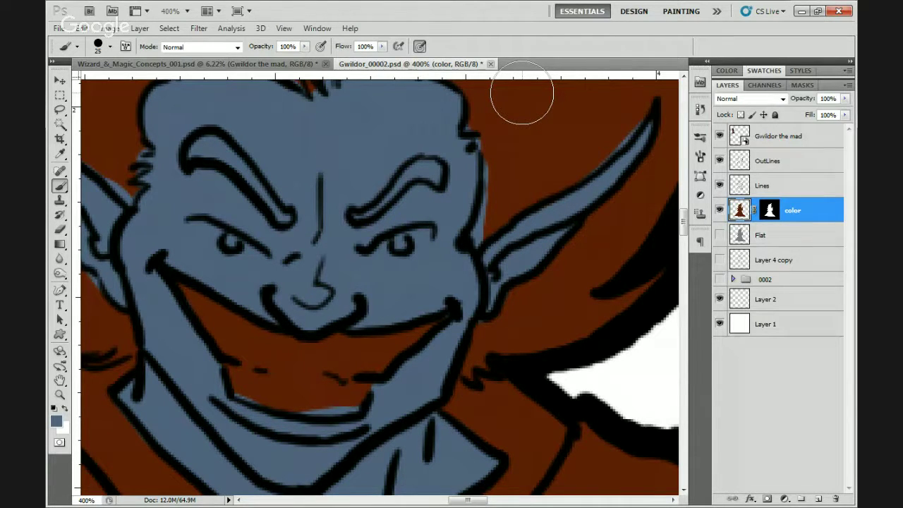
{"action": "scroll", "coordinate": [469, 298], "scroll_direction": "up", "scroll_amount": 3}
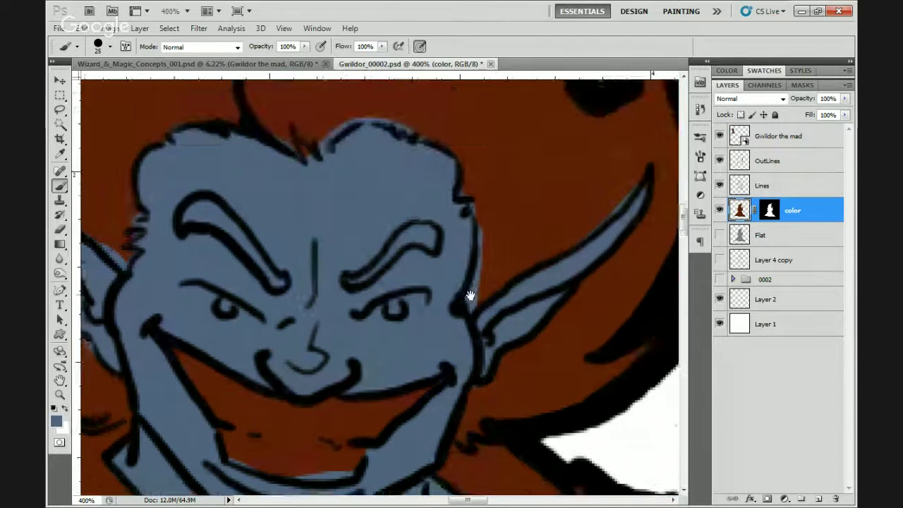
{"action": "mouse_move", "coordinate": [317, 184]}
{"action": "left_mouse_down"}
{"action": "mouse_move", "coordinate": [306, 162]}
{"action": "mouse_move", "coordinate": [298, 186]}
{"action": "mouse_move", "coordinate": [346, 193]}
{"action": "mouse_move", "coordinate": [357, 179]}
{"action": "mouse_move", "coordinate": [433, 211]}
{"action": "mouse_move", "coordinate": [402, 173]}
{"action": "mouse_move", "coordinate": [459, 197]}
{"action": "mouse_move", "coordinate": [440, 151]}
{"action": "left_mouse_up"}
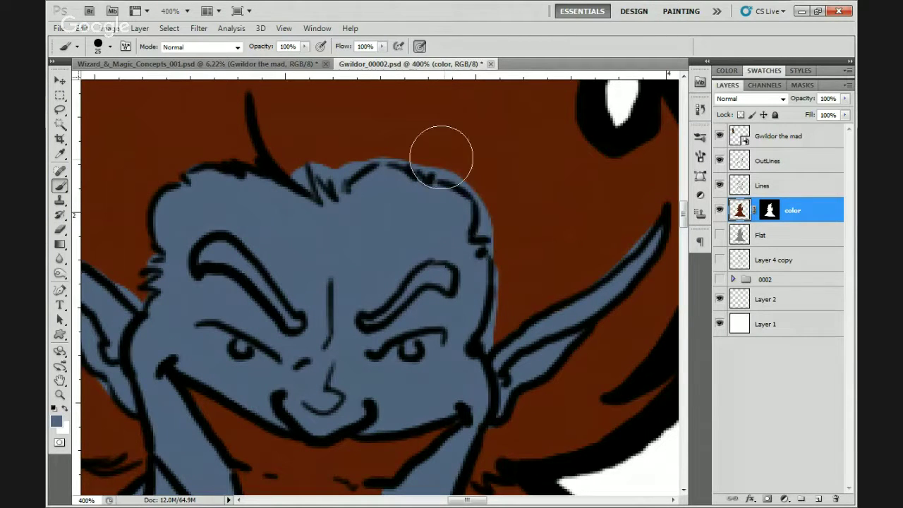
{"action": "mouse_move", "coordinate": [232, 171]}
{"action": "left_mouse_down"}
{"action": "mouse_move", "coordinate": [164, 211]}
{"action": "mouse_move", "coordinate": [157, 258]}
{"action": "left_mouse_up"}
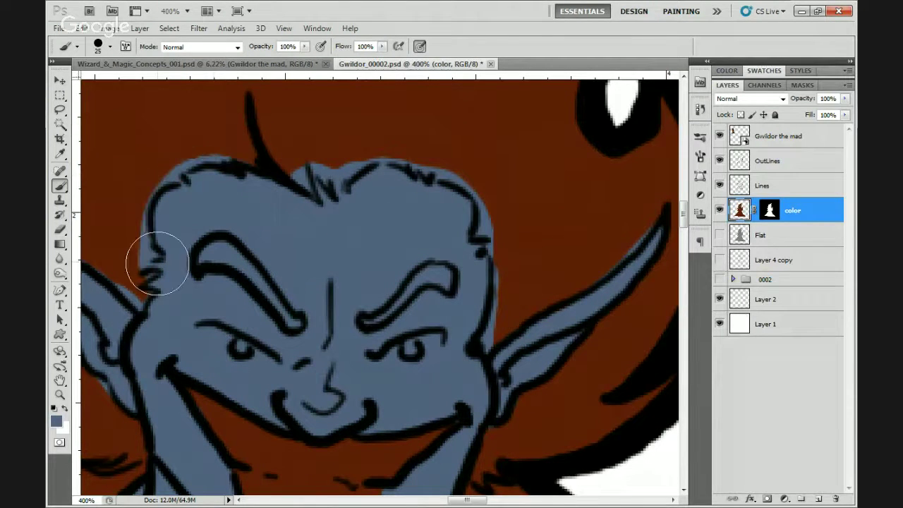
{"action": "left_click_drag", "start_coordinate": [218, 327], "coordinate": [452, 211]}
{"action": "left_click_drag", "start_coordinate": [366, 257], "coordinate": [366, 120]}
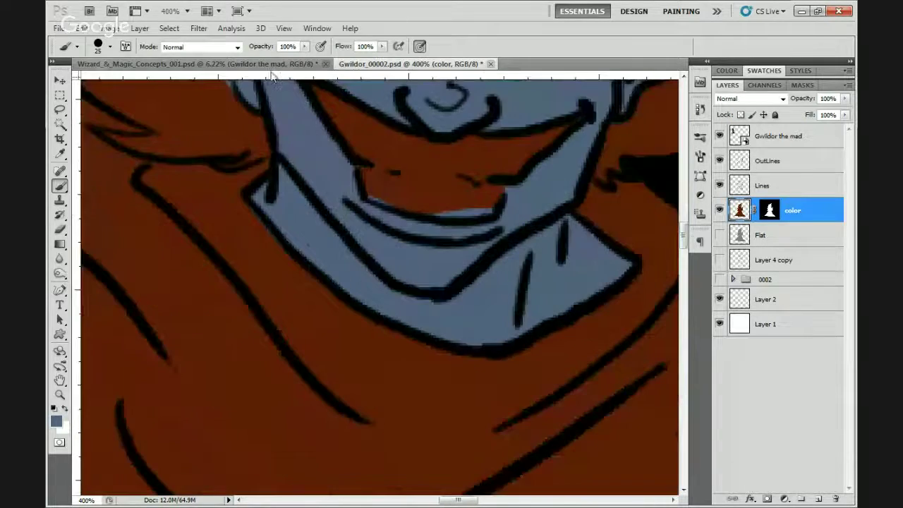
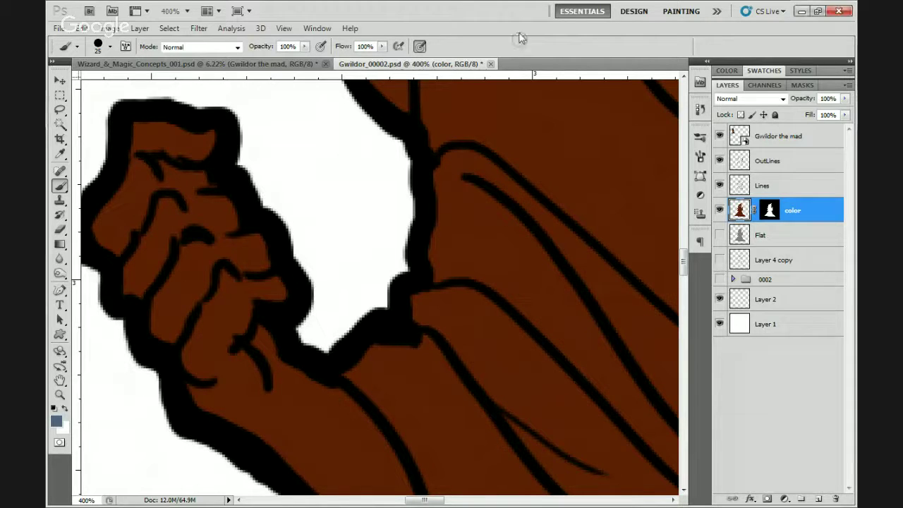
- Paint the sorcerer's left fist and forearm blue down to the sleeve, restoring brown where the blue spills over
{"action": "mouse_move", "coordinate": [292, 273]}
{"action": "left_mouse_down"}
{"action": "mouse_move", "coordinate": [219, 289]}
{"action": "mouse_move", "coordinate": [232, 301]}
{"action": "mouse_move", "coordinate": [261, 265]}
{"action": "mouse_move", "coordinate": [255, 192]}
{"action": "mouse_move", "coordinate": [226, 142]}
{"action": "mouse_move", "coordinate": [169, 211]}
{"action": "mouse_move", "coordinate": [133, 224]}
{"action": "mouse_move", "coordinate": [116, 282]}
{"action": "mouse_move", "coordinate": [118, 309]}
{"action": "mouse_move", "coordinate": [158, 291]}
{"action": "mouse_move", "coordinate": [210, 305]}
{"action": "mouse_move", "coordinate": [216, 340]}
{"action": "mouse_move", "coordinate": [182, 332]}
{"action": "left_mouse_up"}
{"action": "left_click_drag", "start_coordinate": [203, 278], "coordinate": [199, 166]}
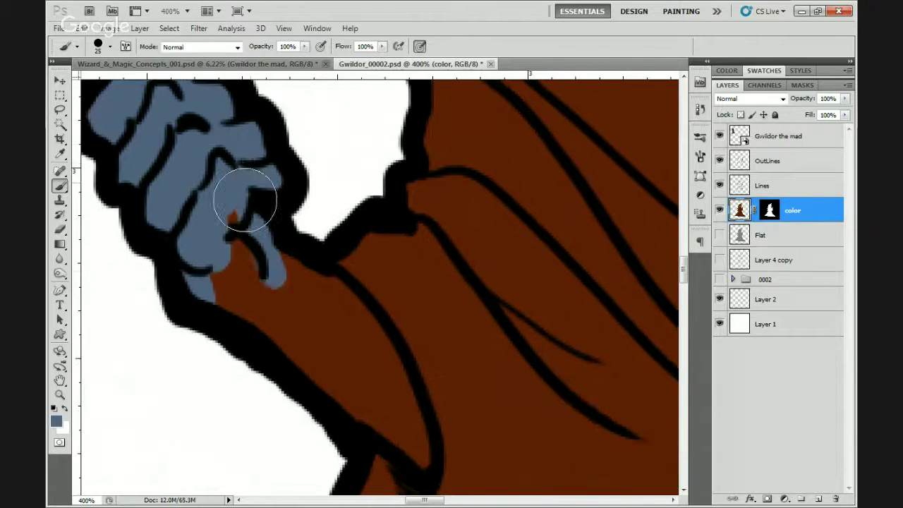
{"action": "mouse_move", "coordinate": [242, 195]}
{"action": "left_mouse_down"}
{"action": "mouse_move", "coordinate": [203, 238]}
{"action": "mouse_move", "coordinate": [177, 202]}
{"action": "mouse_move", "coordinate": [299, 289]}
{"action": "mouse_move", "coordinate": [302, 276]}
{"action": "mouse_move", "coordinate": [343, 299]}
{"action": "mouse_move", "coordinate": [400, 388]}
{"action": "mouse_move", "coordinate": [329, 282]}
{"action": "mouse_move", "coordinate": [288, 325]}
{"action": "mouse_move", "coordinate": [302, 199]}
{"action": "left_mouse_up"}
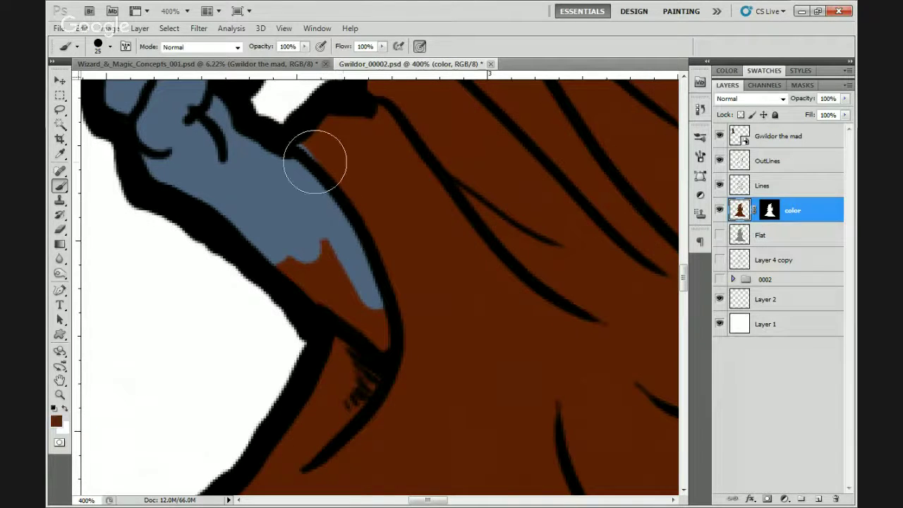
{"action": "mouse_move", "coordinate": [333, 250]}
{"action": "left_mouse_down"}
{"action": "mouse_move", "coordinate": [311, 281]}
{"action": "mouse_move", "coordinate": [336, 276]}
{"action": "mouse_move", "coordinate": [360, 322]}
{"action": "mouse_move", "coordinate": [364, 311]}
{"action": "mouse_move", "coordinate": [318, 220]}
{"action": "mouse_move", "coordinate": [383, 339]}
{"action": "left_mouse_up"}
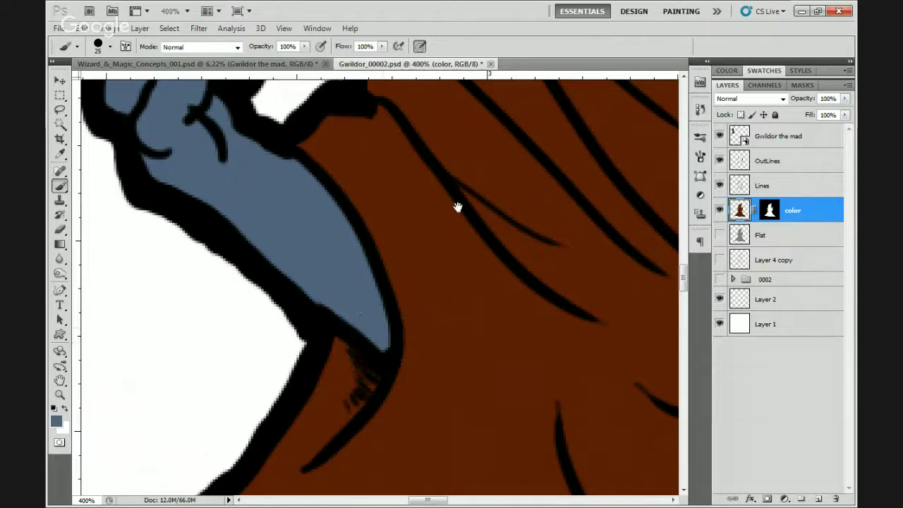
- Paint the sorcerer's right forearm and fist with the blue skin tone up to the sleeve edge
{"action": "left_click_drag", "start_coordinate": [430, 208], "coordinate": [534, 305]}
{"action": "left_click_drag", "start_coordinate": [590, 191], "coordinate": [350, 242]}
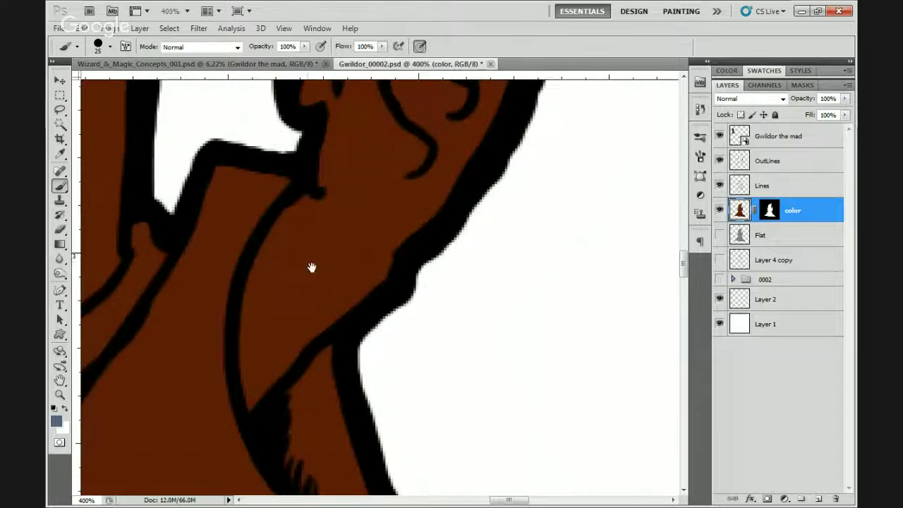
{"action": "mouse_move", "coordinate": [303, 236]}
{"action": "left_mouse_down"}
{"action": "mouse_move", "coordinate": [309, 197]}
{"action": "mouse_move", "coordinate": [270, 248]}
{"action": "mouse_move", "coordinate": [242, 365]}
{"action": "left_mouse_up"}
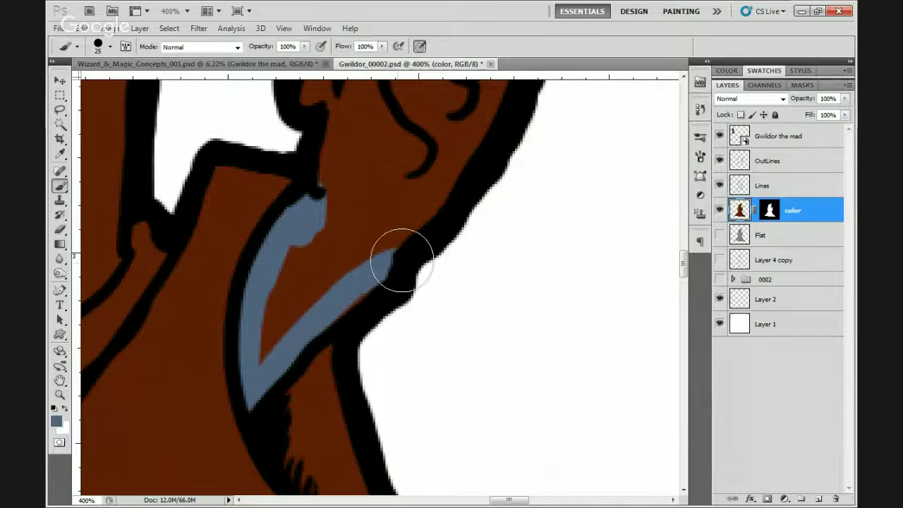
{"action": "mouse_move", "coordinate": [400, 262]}
{"action": "left_mouse_down"}
{"action": "mouse_move", "coordinate": [322, 312]}
{"action": "mouse_move", "coordinate": [343, 192]}
{"action": "mouse_move", "coordinate": [277, 307]}
{"action": "mouse_move", "coordinate": [317, 296]}
{"action": "mouse_move", "coordinate": [398, 187]}
{"action": "mouse_move", "coordinate": [360, 301]}
{"action": "mouse_move", "coordinate": [312, 262]}
{"action": "mouse_move", "coordinate": [313, 246]}
{"action": "mouse_move", "coordinate": [399, 335]}
{"action": "mouse_move", "coordinate": [402, 202]}
{"action": "mouse_move", "coordinate": [477, 198]}
{"action": "mouse_move", "coordinate": [446, 268]}
{"action": "mouse_move", "coordinate": [460, 286]}
{"action": "mouse_move", "coordinate": [430, 289]}
{"action": "mouse_move", "coordinate": [373, 261]}
{"action": "mouse_move", "coordinate": [313, 252]}
{"action": "mouse_move", "coordinate": [365, 227]}
{"action": "left_mouse_up"}
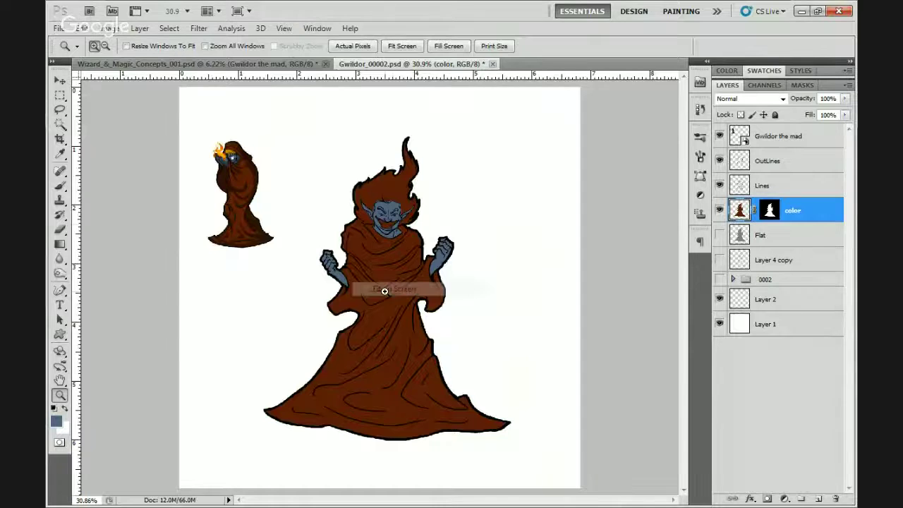
- Sample the golden yellow of the hooded figure's hair and paint the sorcerer's flame tip and upper hair with it
{"action": "left_click", "coordinate": [393, 223]}
{"action": "left_click", "coordinate": [394, 223]}
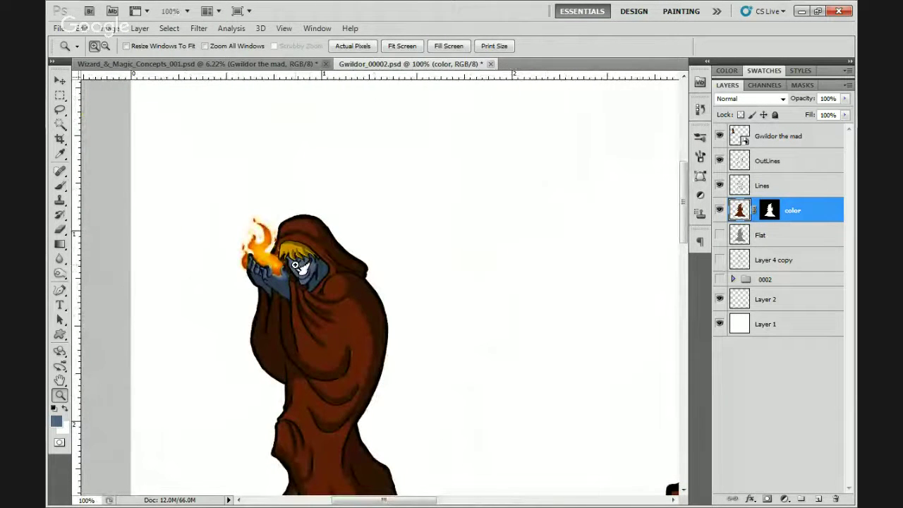
{"action": "key", "text": "b"}
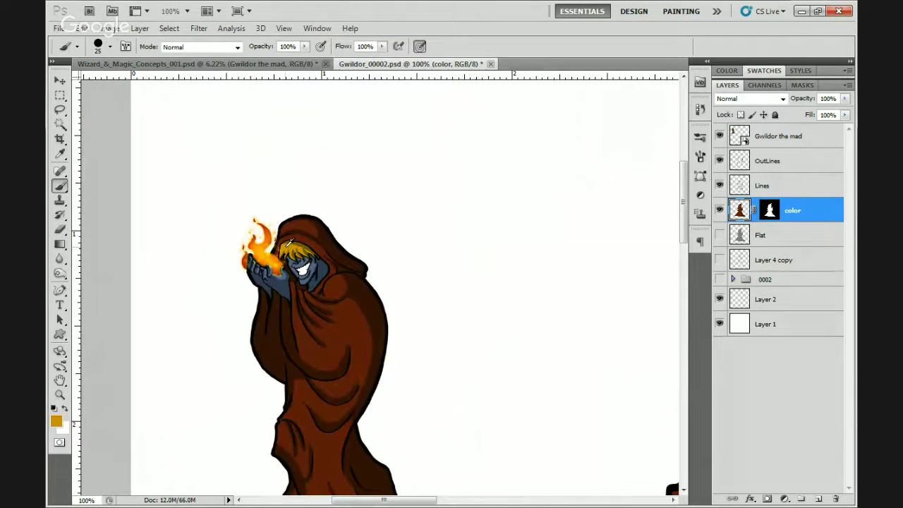
{"action": "mouse_move", "coordinate": [474, 300]}
{"action": "left_mouse_down"}
{"action": "mouse_move", "coordinate": [307, 279]}
{"action": "mouse_move", "coordinate": [504, 344]}
{"action": "left_mouse_up"}
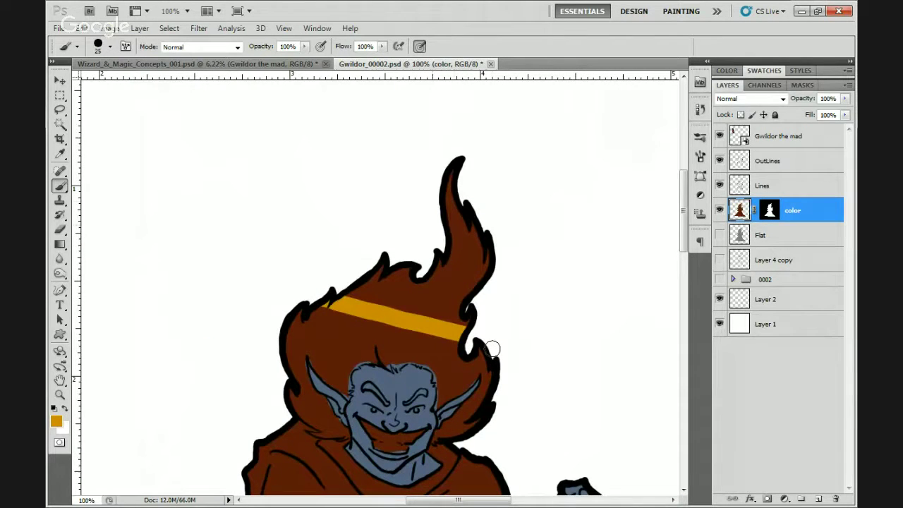
{"action": "mouse_move", "coordinate": [449, 173]}
{"action": "left_mouse_down"}
{"action": "mouse_move", "coordinate": [446, 211]}
{"action": "mouse_move", "coordinate": [479, 275]}
{"action": "mouse_move", "coordinate": [467, 190]}
{"action": "left_mouse_up"}
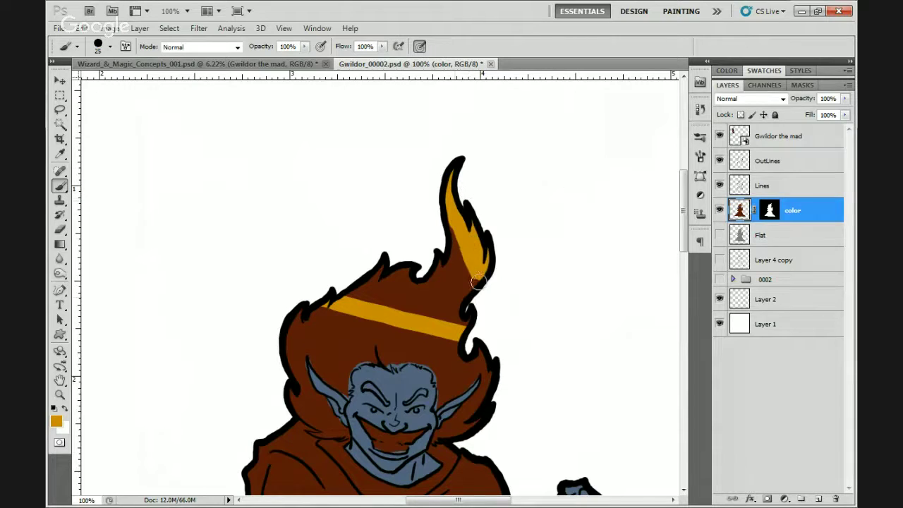
{"action": "mouse_move", "coordinate": [478, 281]}
{"action": "left_mouse_down"}
{"action": "mouse_move", "coordinate": [442, 209]}
{"action": "mouse_move", "coordinate": [450, 266]}
{"action": "mouse_move", "coordinate": [478, 325]}
{"action": "mouse_move", "coordinate": [432, 249]}
{"action": "mouse_move", "coordinate": [413, 280]}
{"action": "mouse_move", "coordinate": [420, 321]}
{"action": "mouse_move", "coordinate": [433, 325]}
{"action": "mouse_move", "coordinate": [429, 339]}
{"action": "mouse_move", "coordinate": [380, 271]}
{"action": "mouse_move", "coordinate": [361, 315]}
{"action": "mouse_move", "coordinate": [374, 324]}
{"action": "mouse_move", "coordinate": [327, 304]}
{"action": "mouse_move", "coordinate": [300, 314]}
{"action": "mouse_move", "coordinate": [279, 365]}
{"action": "left_mouse_up"}
- Extend the golden yellow down the left side of the sorcerer's hair, between the outer outline and the pointed ear
{"action": "key", "text": "z"}
{"action": "left_click_drag", "start_coordinate": [351, 342], "coordinate": [369, 355]}
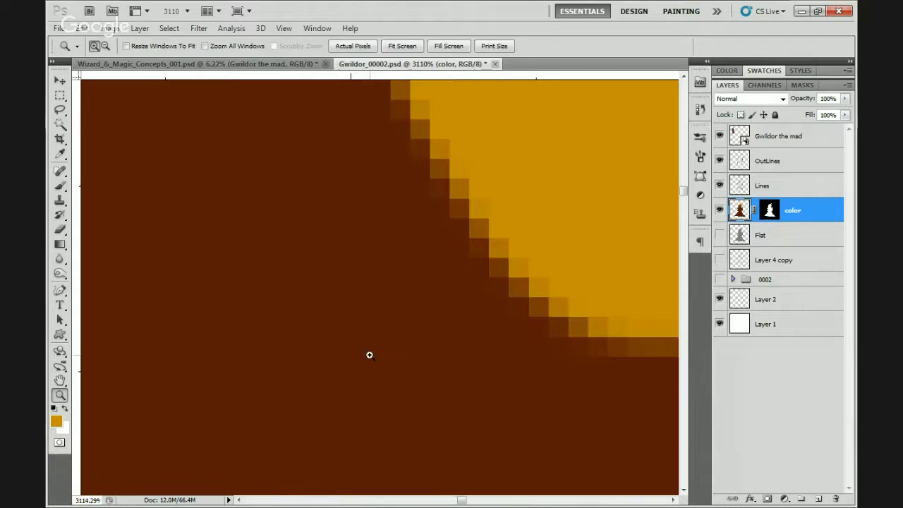
{"action": "left_click", "coordinate": [496, 254], "text": "alt"}
{"action": "left_click", "coordinate": [508, 265], "text": "alt"}
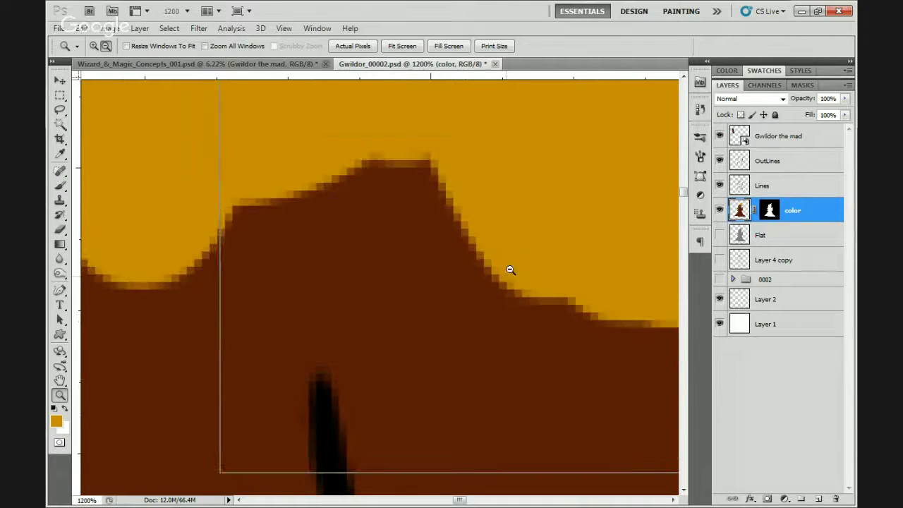
{"action": "left_click", "coordinate": [514, 261], "text": "alt"}
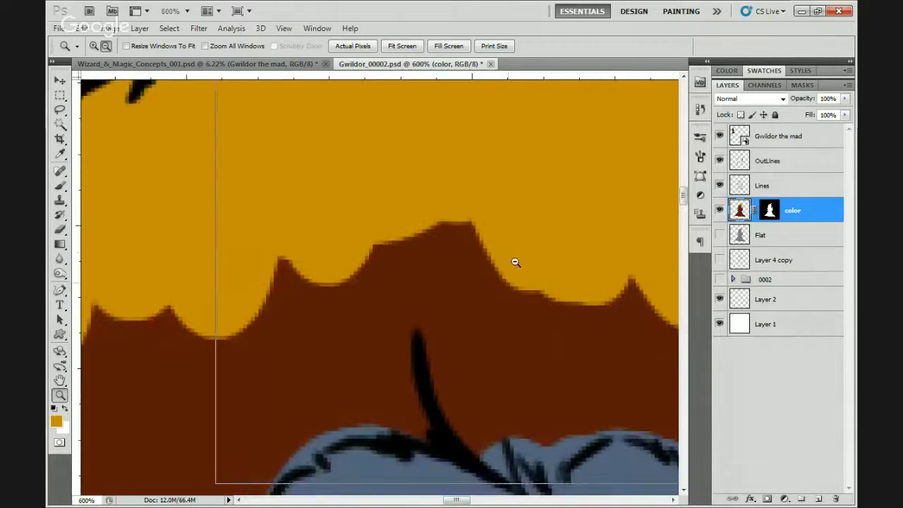
{"action": "left_click", "coordinate": [512, 240], "text": "alt"}
{"action": "left_click", "coordinate": [501, 237], "text": "alt"}
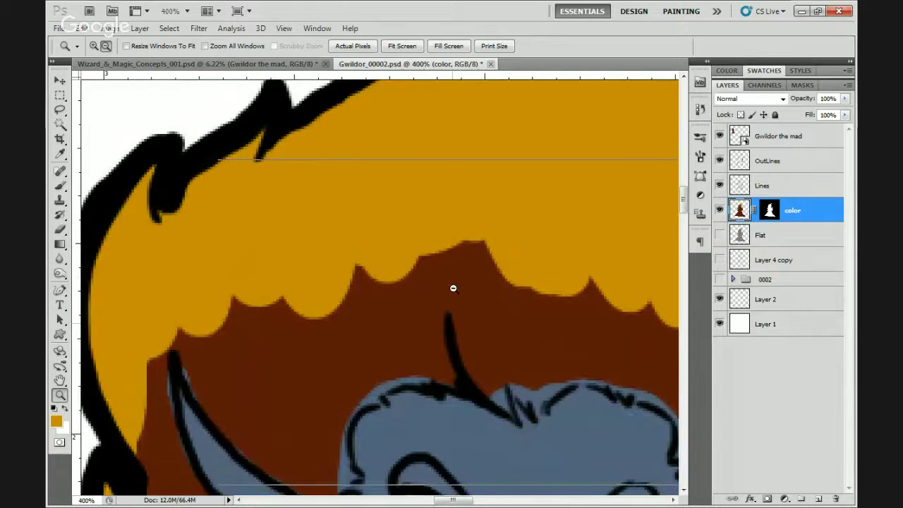
{"action": "left_click", "coordinate": [442, 258], "text": "alt"}
{"action": "key", "text": "b"}
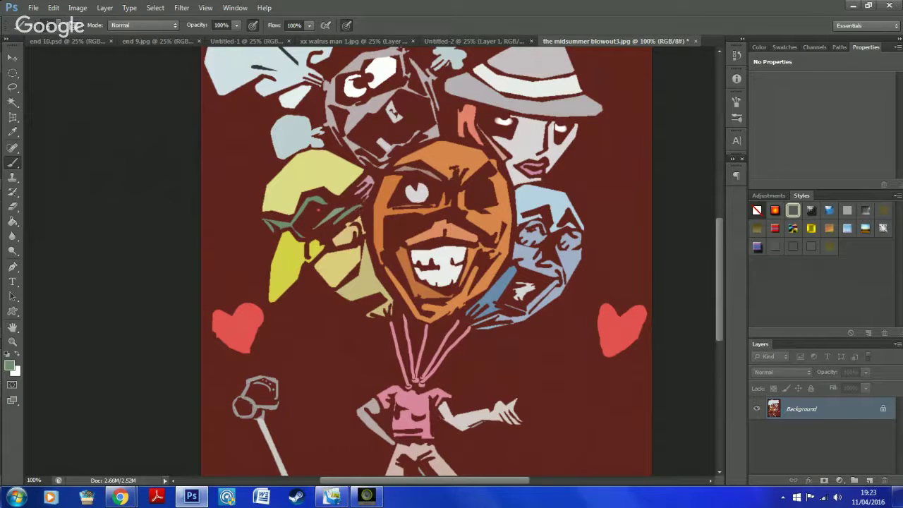
{"action": "mouse_move", "coordinate": [226, 388]}
{"action": "left_mouse_down"}
{"action": "mouse_move", "coordinate": [240, 424]}
{"action": "mouse_move", "coordinate": [187, 370]}
{"action": "mouse_move", "coordinate": [211, 353]}
{"action": "mouse_move", "coordinate": [228, 277]}
{"action": "mouse_move", "coordinate": [265, 410]}
{"action": "mouse_move", "coordinate": [247, 423]}
{"action": "left_mouse_up"}
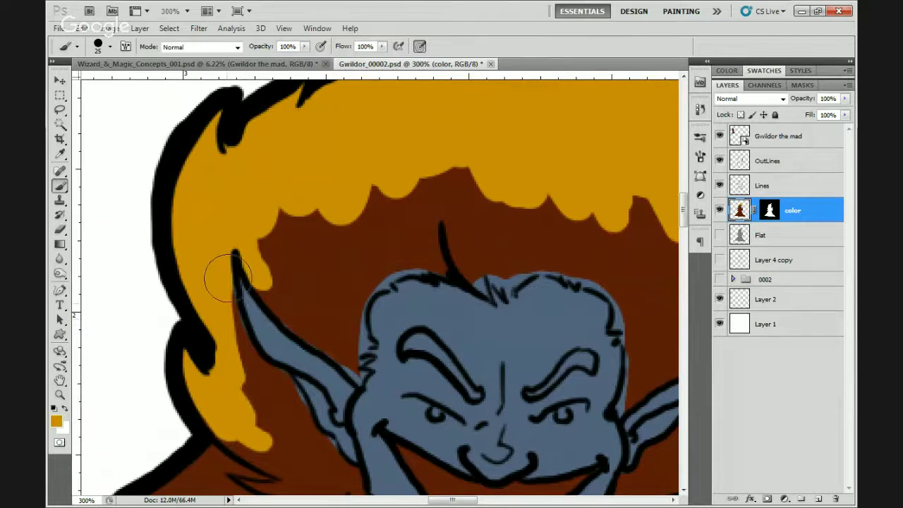
- Fill the hair below and behind the left-hand ear with golden yellow down to the robe, keeping the ear blue
{"action": "mouse_move", "coordinate": [257, 409]}
{"action": "left_mouse_down"}
{"action": "mouse_move", "coordinate": [262, 349]}
{"action": "mouse_move", "coordinate": [228, 275]}
{"action": "mouse_move", "coordinate": [271, 324]}
{"action": "left_mouse_up"}
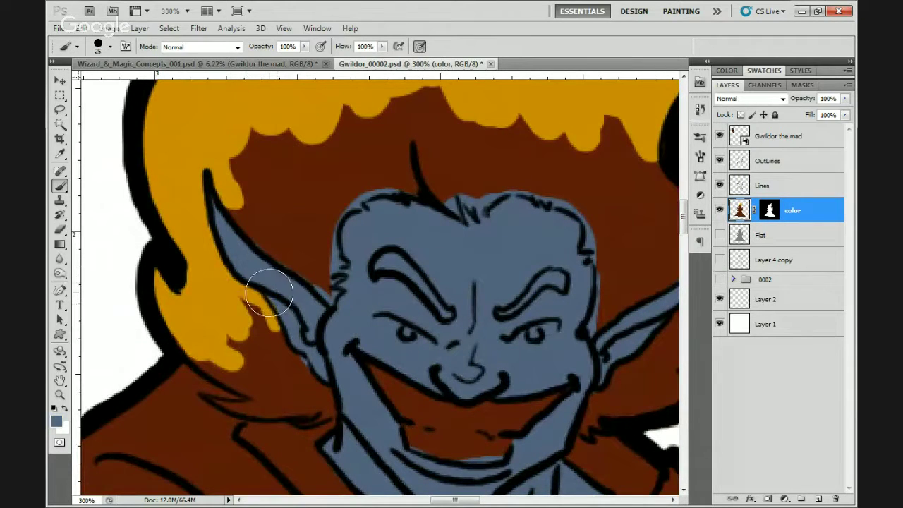
{"action": "mouse_move", "coordinate": [233, 282]}
{"action": "left_mouse_down"}
{"action": "mouse_move", "coordinate": [244, 317]}
{"action": "mouse_move", "coordinate": [254, 310]}
{"action": "left_mouse_up"}
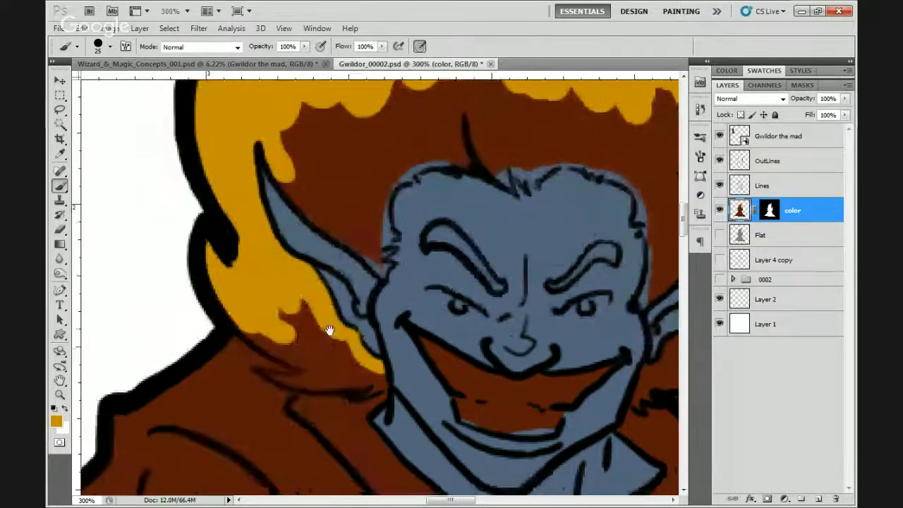
{"action": "mouse_move", "coordinate": [233, 282]}
{"action": "left_mouse_down"}
{"action": "mouse_move", "coordinate": [271, 339]}
{"action": "mouse_move", "coordinate": [311, 356]}
{"action": "mouse_move", "coordinate": [298, 369]}
{"action": "mouse_move", "coordinate": [268, 371]}
{"action": "mouse_move", "coordinate": [363, 378]}
{"action": "mouse_move", "coordinate": [350, 391]}
{"action": "mouse_move", "coordinate": [373, 383]}
{"action": "mouse_move", "coordinate": [381, 367]}
{"action": "mouse_move", "coordinate": [337, 370]}
{"action": "mouse_move", "coordinate": [298, 332]}
{"action": "mouse_move", "coordinate": [317, 329]}
{"action": "mouse_move", "coordinate": [360, 363]}
{"action": "left_mouse_up"}
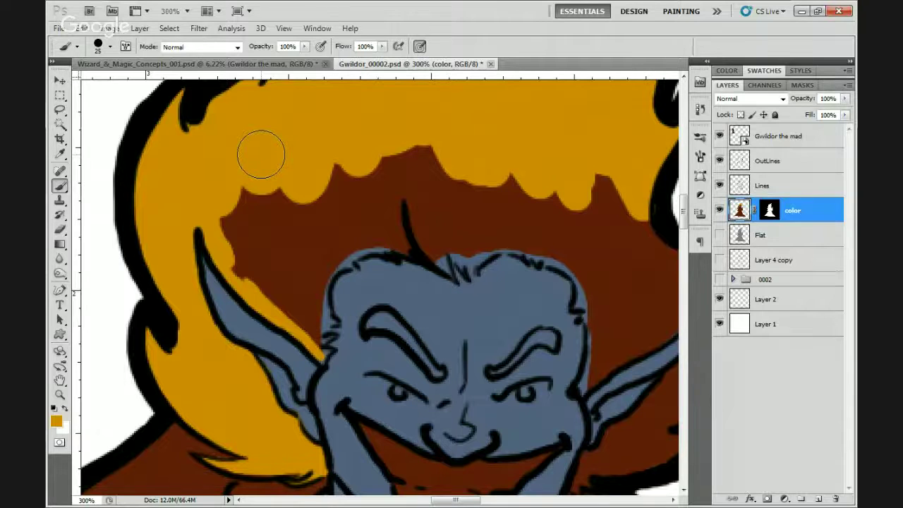
- With an 8 px brush, paint golden yellow from the left-hand ear up the temple and along the hairline to the forelock
{"action": "key", "text": "bracketleft"}
{"action": "key", "text": "bracketleft"}
{"action": "left_click_drag", "start_coordinate": [323, 304], "coordinate": [326, 317]}
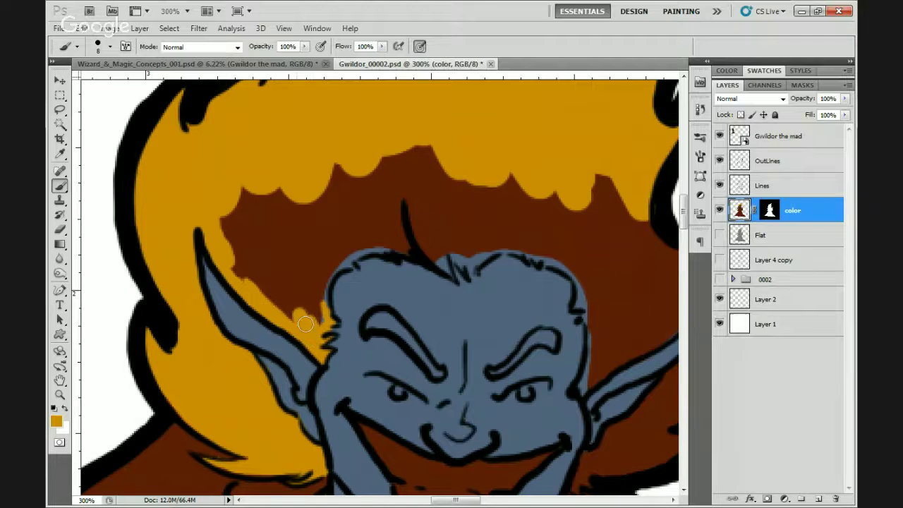
{"action": "mouse_move", "coordinate": [308, 328]}
{"action": "left_mouse_down"}
{"action": "mouse_move", "coordinate": [312, 292]}
{"action": "mouse_move", "coordinate": [332, 264]}
{"action": "mouse_move", "coordinate": [316, 296]}
{"action": "mouse_move", "coordinate": [345, 282]}
{"action": "left_mouse_up"}
{"action": "left_click", "coordinate": [336, 286], "text": "alt"}
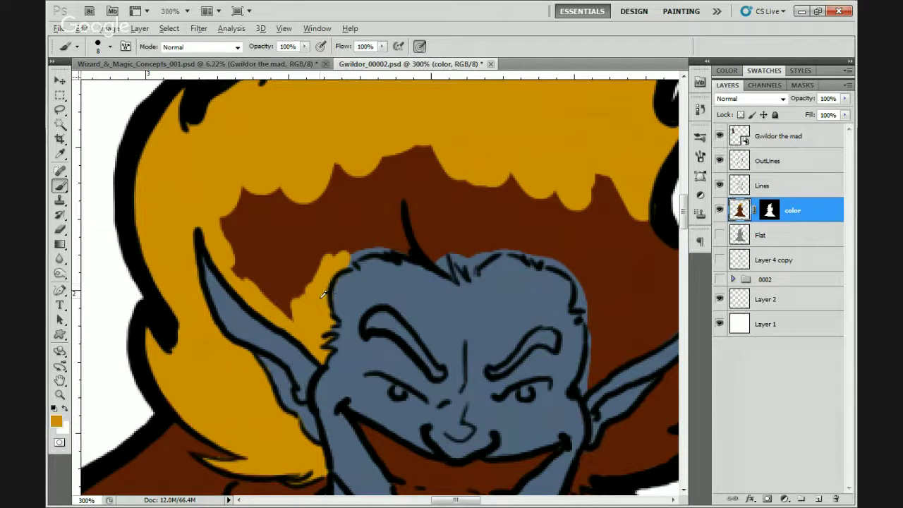
{"action": "left_click_drag", "start_coordinate": [350, 252], "coordinate": [384, 245]}
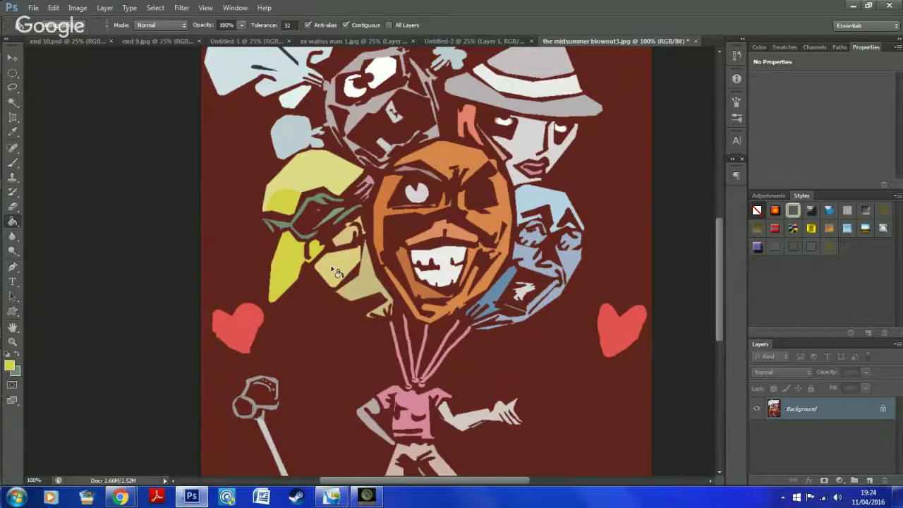
{"action": "mouse_move", "coordinate": [452, 274]}
{"action": "left_mouse_down"}
{"action": "mouse_move", "coordinate": [443, 261]}
{"action": "mouse_move", "coordinate": [374, 237]}
{"action": "mouse_move", "coordinate": [316, 270]}
{"action": "left_mouse_up"}
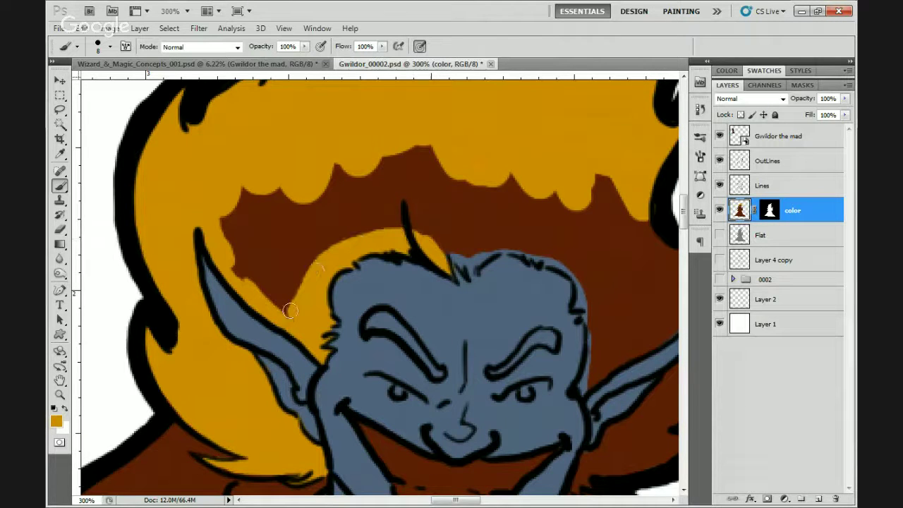
- Continue the golden yellow edge along the right half of the hairline and down the temple, touching up the blue skin
{"action": "left_click_drag", "start_coordinate": [416, 196], "coordinate": [353, 195]}
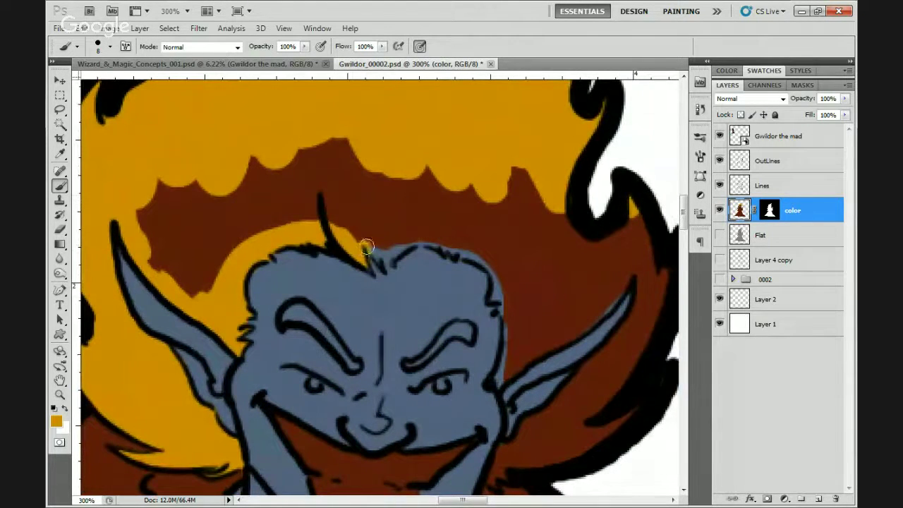
{"action": "mouse_move", "coordinate": [376, 260]}
{"action": "left_mouse_down"}
{"action": "mouse_move", "coordinate": [355, 238]}
{"action": "mouse_move", "coordinate": [388, 260]}
{"action": "mouse_move", "coordinate": [387, 247]}
{"action": "mouse_move", "coordinate": [404, 245]}
{"action": "mouse_move", "coordinate": [385, 241]}
{"action": "mouse_move", "coordinate": [460, 253]}
{"action": "mouse_move", "coordinate": [416, 233]}
{"action": "mouse_move", "coordinate": [356, 237]}
{"action": "left_mouse_up"}
{"action": "mouse_move", "coordinate": [471, 233]}
{"action": "left_mouse_down"}
{"action": "mouse_move", "coordinate": [427, 220]}
{"action": "mouse_move", "coordinate": [391, 240]}
{"action": "mouse_move", "coordinate": [376, 236]}
{"action": "mouse_move", "coordinate": [406, 254]}
{"action": "mouse_move", "coordinate": [417, 292]}
{"action": "left_mouse_up"}
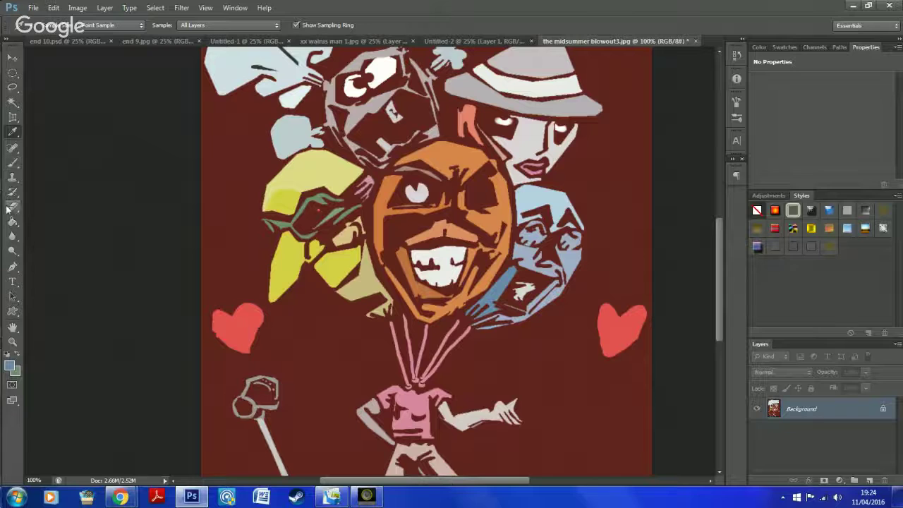
{"action": "left_click", "coordinate": [13, 162]}
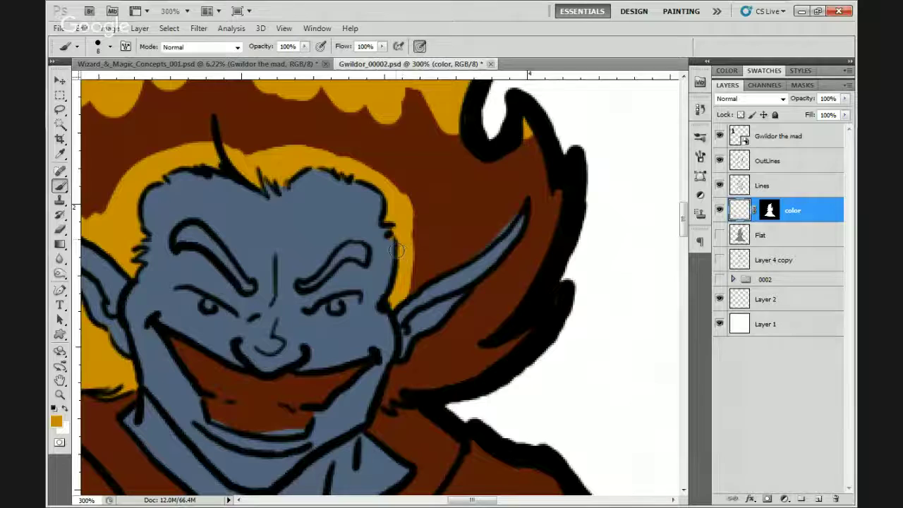
{"action": "left_click", "coordinate": [393, 249], "text": "alt"}
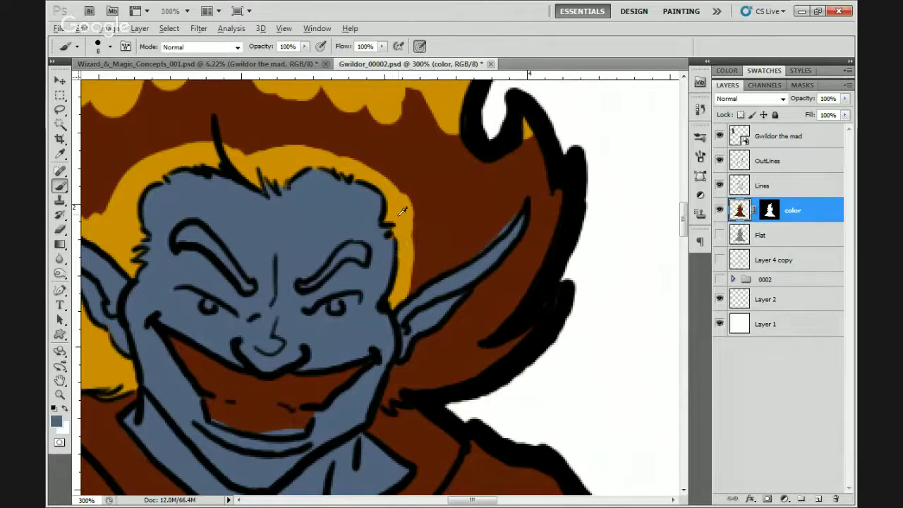
- Paint golden yellow around both edges of the right-hand ear and into the hair beside the jaw
{"action": "left_click_drag", "start_coordinate": [420, 216], "coordinate": [311, 177]}
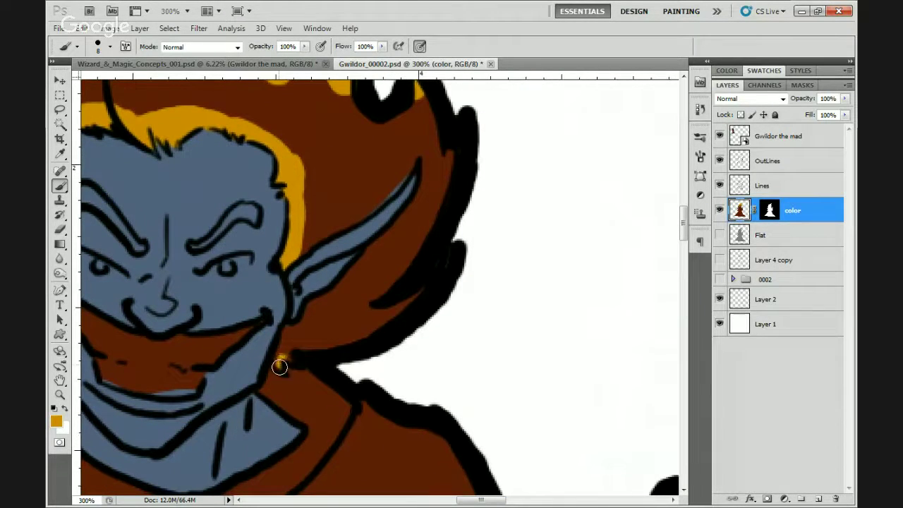
{"action": "left_click_drag", "start_coordinate": [283, 355], "coordinate": [294, 319]}
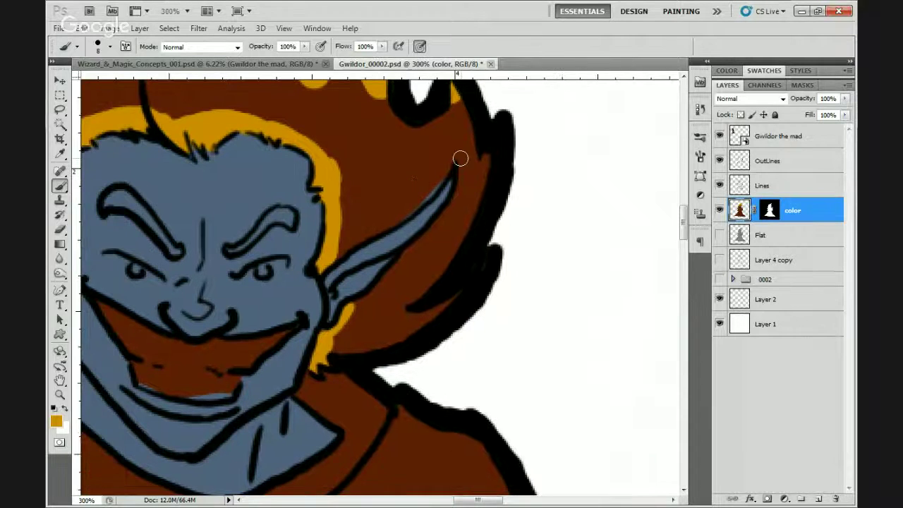
{"action": "mouse_move", "coordinate": [460, 159]}
{"action": "left_mouse_down"}
{"action": "mouse_move", "coordinate": [434, 230]}
{"action": "mouse_move", "coordinate": [358, 302]}
{"action": "left_mouse_up"}
{"action": "mouse_move", "coordinate": [464, 163]}
{"action": "left_mouse_down"}
{"action": "mouse_move", "coordinate": [462, 156]}
{"action": "mouse_move", "coordinate": [428, 196]}
{"action": "mouse_move", "coordinate": [335, 254]}
{"action": "left_mouse_up"}
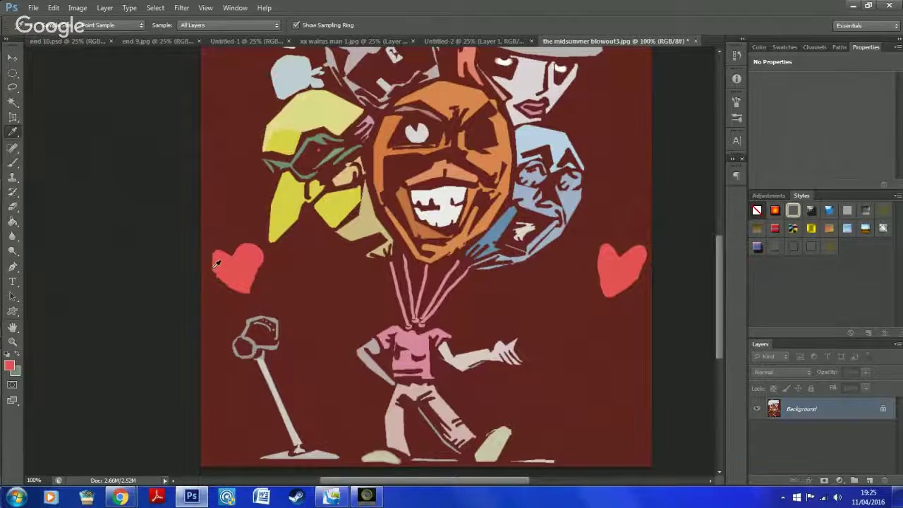
{"action": "left_click", "coordinate": [12, 162]}
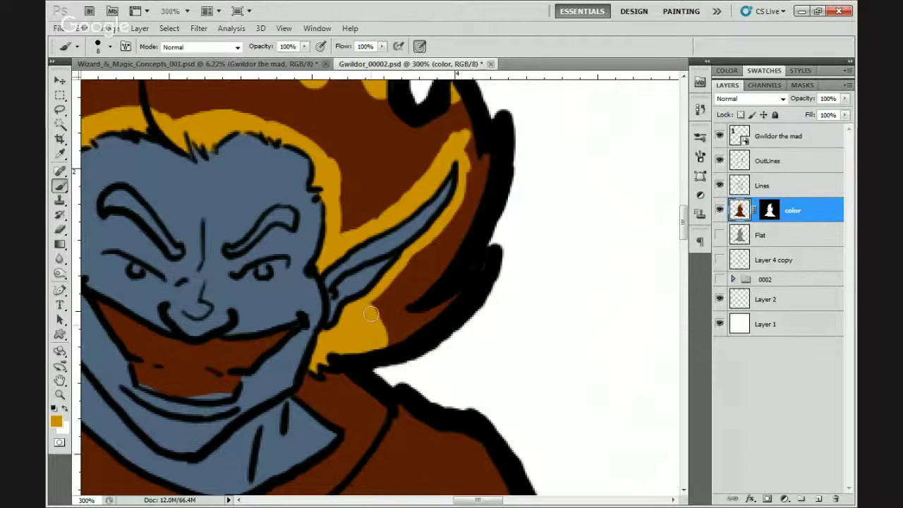
- Fill the hair between the right-hand ear and the outer outline with golden yellow, up to the flame curl
{"action": "mouse_move", "coordinate": [371, 314]}
{"action": "left_mouse_down"}
{"action": "mouse_move", "coordinate": [385, 338]}
{"action": "mouse_move", "coordinate": [389, 323]}
{"action": "mouse_move", "coordinate": [404, 341]}
{"action": "mouse_move", "coordinate": [454, 270]}
{"action": "mouse_move", "coordinate": [454, 288]}
{"action": "mouse_move", "coordinate": [428, 301]}
{"action": "mouse_move", "coordinate": [404, 294]}
{"action": "left_mouse_up"}
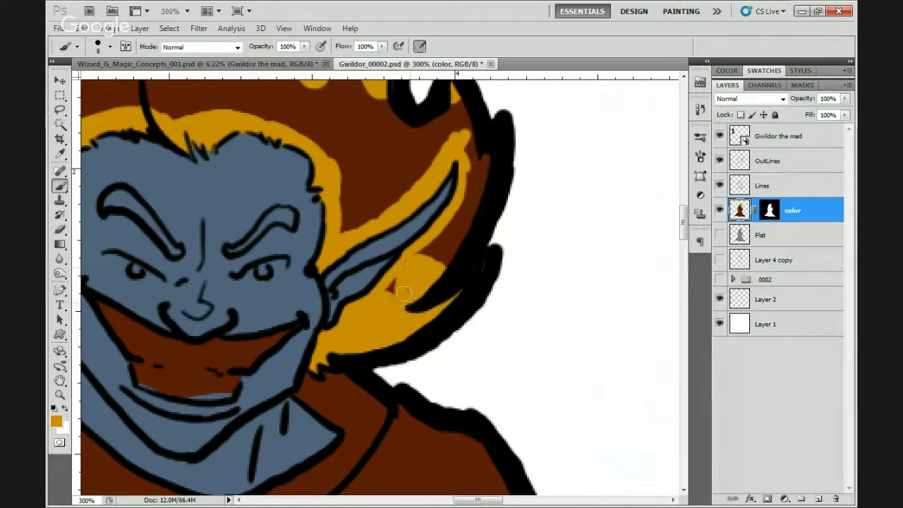
{"action": "mouse_move", "coordinate": [434, 236]}
{"action": "left_mouse_down"}
{"action": "mouse_move", "coordinate": [477, 166]}
{"action": "mouse_move", "coordinate": [463, 208]}
{"action": "mouse_move", "coordinate": [489, 144]}
{"action": "mouse_move", "coordinate": [494, 202]}
{"action": "left_mouse_up"}
{"action": "mouse_move", "coordinate": [455, 141]}
{"action": "left_mouse_down"}
{"action": "mouse_move", "coordinate": [452, 212]}
{"action": "mouse_move", "coordinate": [434, 240]}
{"action": "left_mouse_up"}
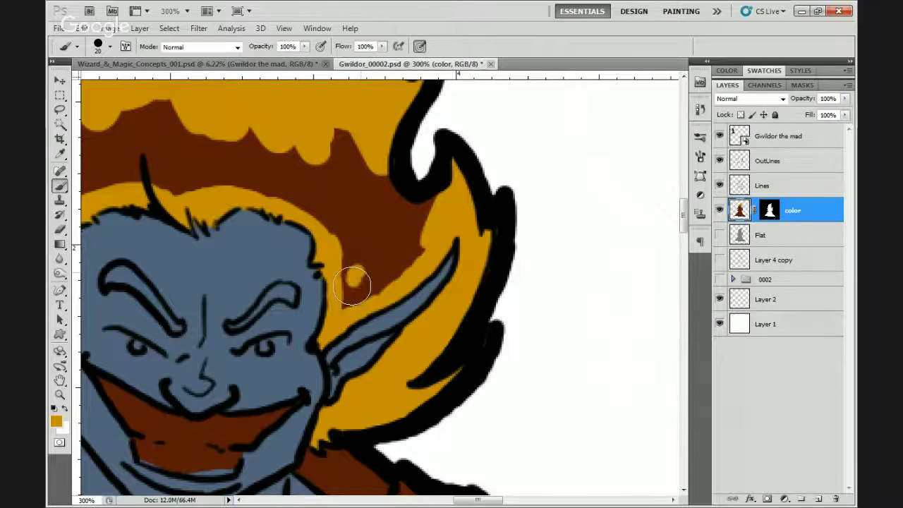
- Cover the remaining brown band above the forehead with a 20 px golden yellow brush, and colour the left-hand eyebrow with a 6 px brush
{"action": "left_click_drag", "start_coordinate": [352, 278], "coordinate": [374, 282]}
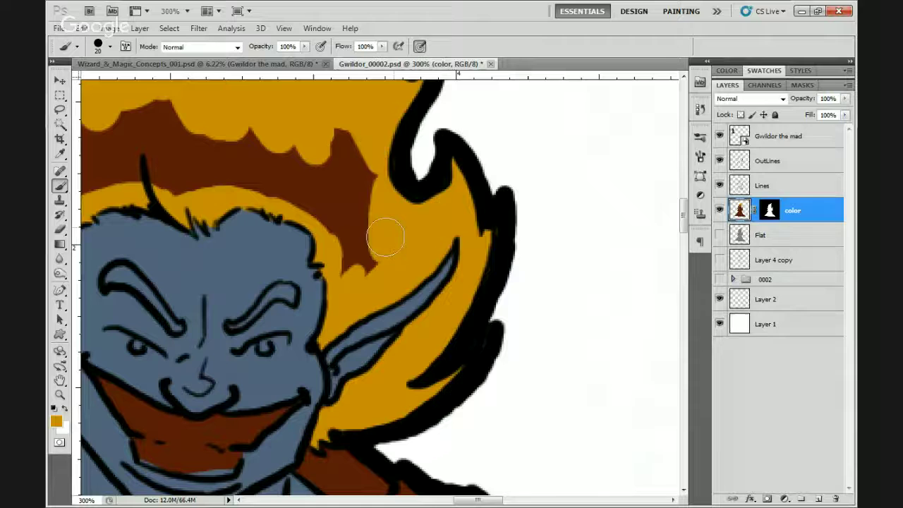
{"action": "mouse_move", "coordinate": [387, 237]}
{"action": "left_mouse_down"}
{"action": "mouse_move", "coordinate": [346, 129]}
{"action": "mouse_move", "coordinate": [335, 132]}
{"action": "mouse_move", "coordinate": [334, 171]}
{"action": "mouse_move", "coordinate": [365, 237]}
{"action": "mouse_move", "coordinate": [348, 271]}
{"action": "mouse_move", "coordinate": [347, 237]}
{"action": "mouse_move", "coordinate": [371, 260]}
{"action": "mouse_move", "coordinate": [426, 240]}
{"action": "left_mouse_up"}
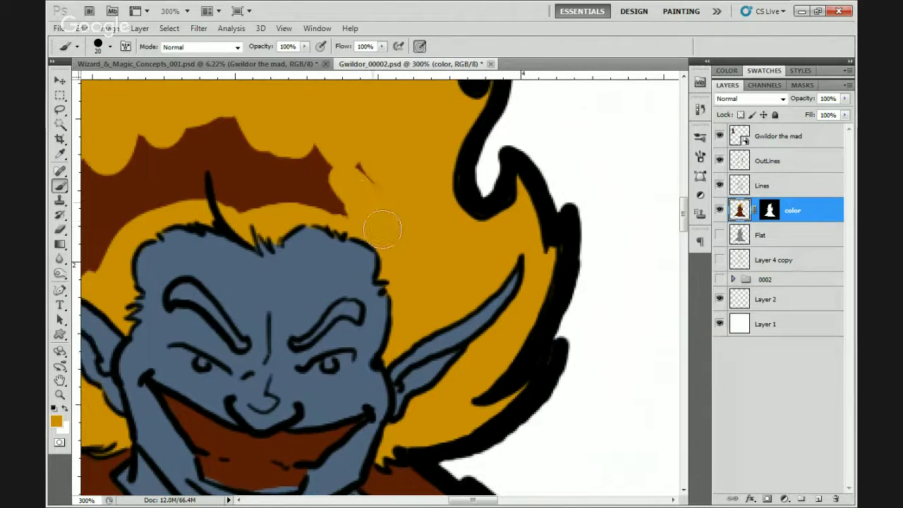
{"action": "mouse_move", "coordinate": [342, 205]}
{"action": "left_mouse_down"}
{"action": "mouse_move", "coordinate": [288, 154]}
{"action": "mouse_move", "coordinate": [295, 177]}
{"action": "mouse_move", "coordinate": [322, 203]}
{"action": "mouse_move", "coordinate": [340, 193]}
{"action": "mouse_move", "coordinate": [423, 201]}
{"action": "mouse_move", "coordinate": [328, 198]}
{"action": "mouse_move", "coordinate": [322, 182]}
{"action": "mouse_move", "coordinate": [355, 168]}
{"action": "mouse_move", "coordinate": [355, 155]}
{"action": "mouse_move", "coordinate": [320, 161]}
{"action": "mouse_move", "coordinate": [300, 170]}
{"action": "mouse_move", "coordinate": [290, 198]}
{"action": "mouse_move", "coordinate": [273, 191]}
{"action": "mouse_move", "coordinate": [236, 209]}
{"action": "mouse_move", "coordinate": [224, 228]}
{"action": "mouse_move", "coordinate": [217, 220]}
{"action": "mouse_move", "coordinate": [198, 250]}
{"action": "mouse_move", "coordinate": [195, 199]}
{"action": "mouse_move", "coordinate": [184, 232]}
{"action": "mouse_move", "coordinate": [192, 265]}
{"action": "mouse_move", "coordinate": [140, 238]}
{"action": "mouse_move", "coordinate": [183, 275]}
{"action": "mouse_move", "coordinate": [139, 208]}
{"action": "mouse_move", "coordinate": [133, 170]}
{"action": "mouse_move", "coordinate": [175, 245]}
{"action": "mouse_move", "coordinate": [188, 214]}
{"action": "left_mouse_up"}
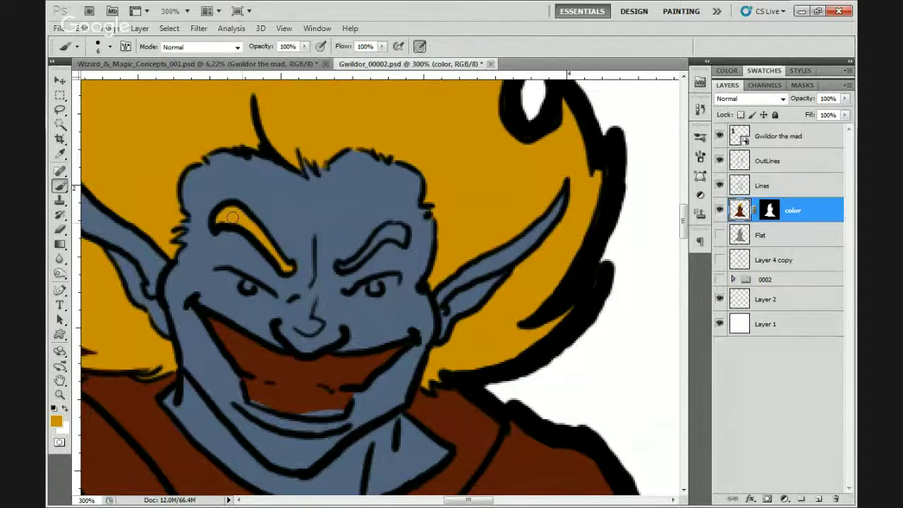
- Paint the blue elf's eyebrows gold and the irises bright yellow on the color layer
{"action": "left_click_drag", "start_coordinate": [235, 207], "coordinate": [168, 172]}
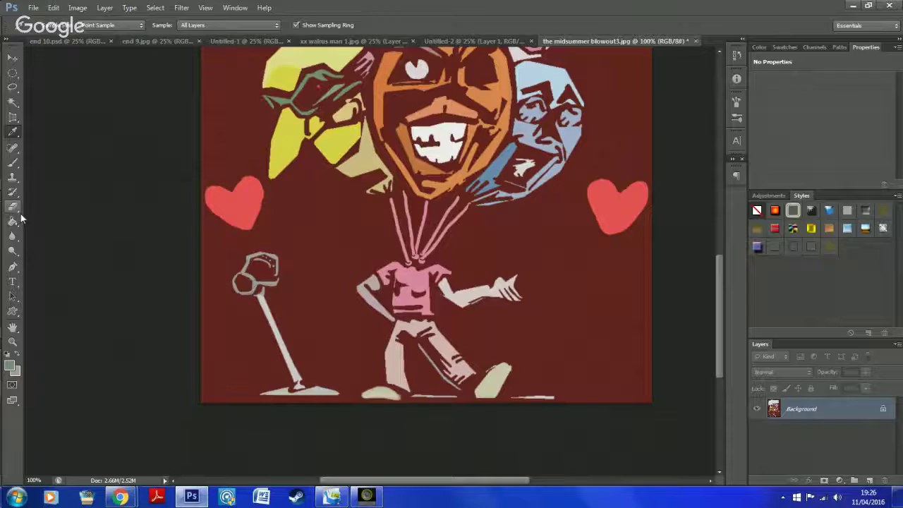
{"action": "left_click", "coordinate": [241, 286]}
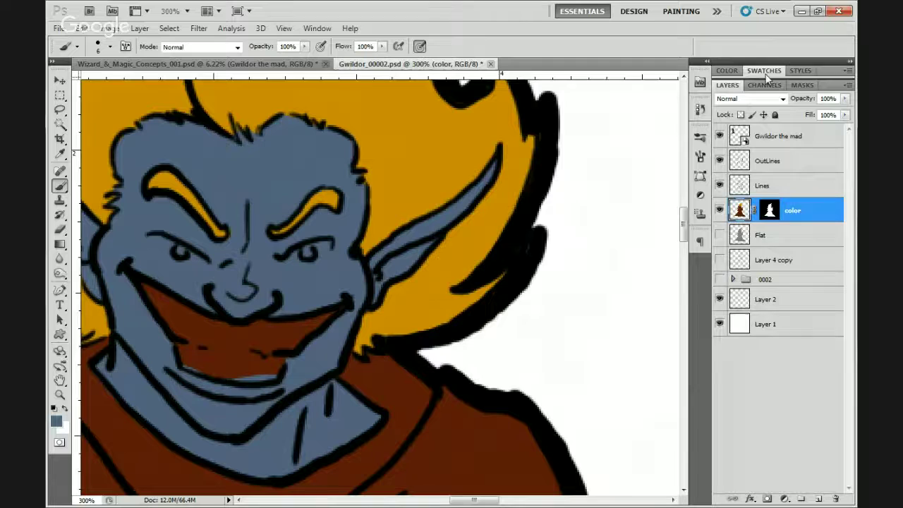
{"action": "left_click", "coordinate": [766, 72]}
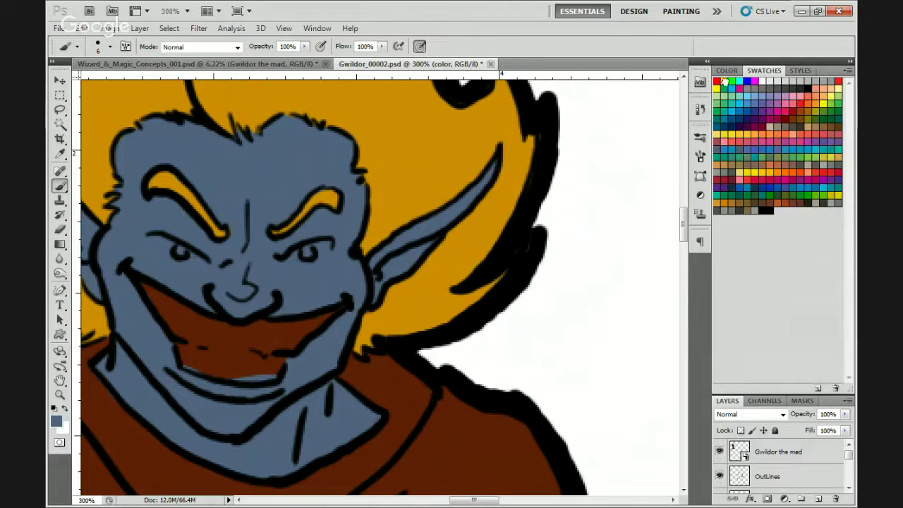
{"action": "left_click", "coordinate": [725, 81]}
{"action": "left_click", "coordinate": [308, 251]}
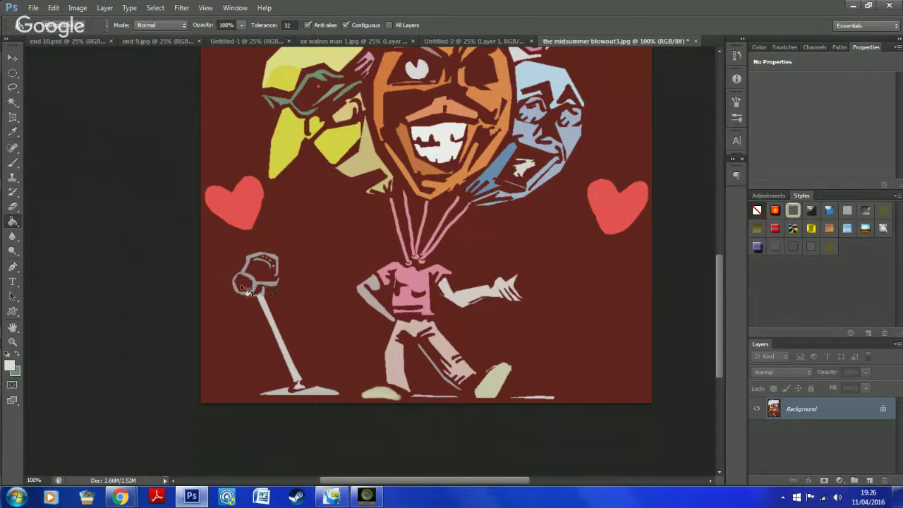
- Fill both parts of the microphone head light grey in the midsummer blowout image, closing the outline gap with the Brush tool
{"action": "left_click", "coordinate": [243, 284]}
{"action": "mouse_move", "coordinate": [144, 286]}
{"action": "left_mouse_down"}
{"action": "mouse_move", "coordinate": [168, 321]}
{"action": "mouse_move", "coordinate": [187, 330]}
{"action": "mouse_move", "coordinate": [144, 283]}
{"action": "mouse_move", "coordinate": [182, 309]}
{"action": "mouse_move", "coordinate": [161, 305]}
{"action": "mouse_move", "coordinate": [184, 318]}
{"action": "mouse_move", "coordinate": [198, 341]}
{"action": "mouse_move", "coordinate": [187, 349]}
{"action": "mouse_move", "coordinate": [179, 338]}
{"action": "mouse_move", "coordinate": [186, 362]}
{"action": "mouse_move", "coordinate": [226, 376]}
{"action": "mouse_move", "coordinate": [202, 340]}
{"action": "mouse_move", "coordinate": [264, 378]}
{"action": "left_mouse_up"}
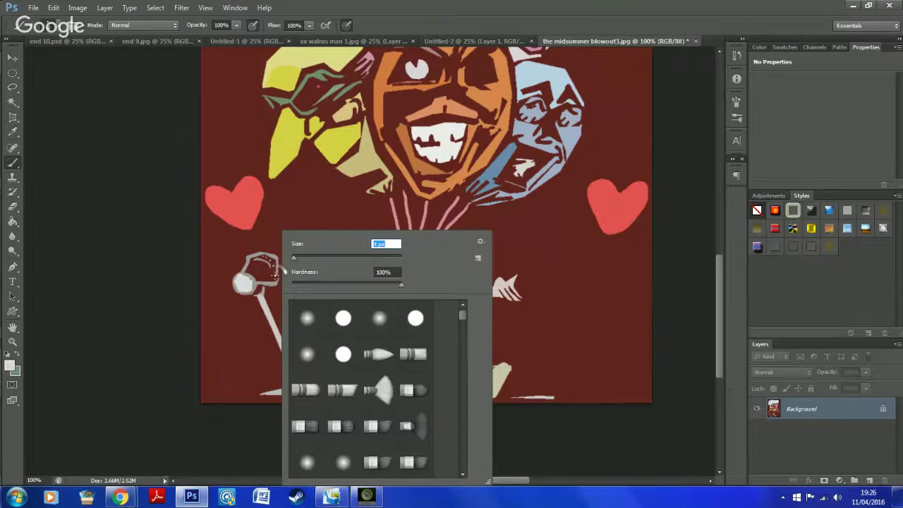
{"action": "left_click", "coordinate": [274, 278]}
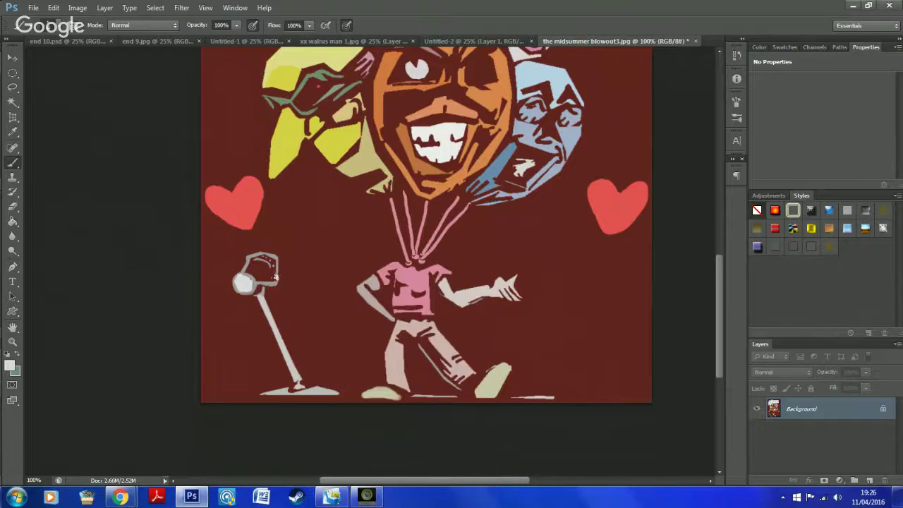
{"action": "left_click", "coordinate": [12, 221]}
{"action": "left_click", "coordinate": [263, 273]}
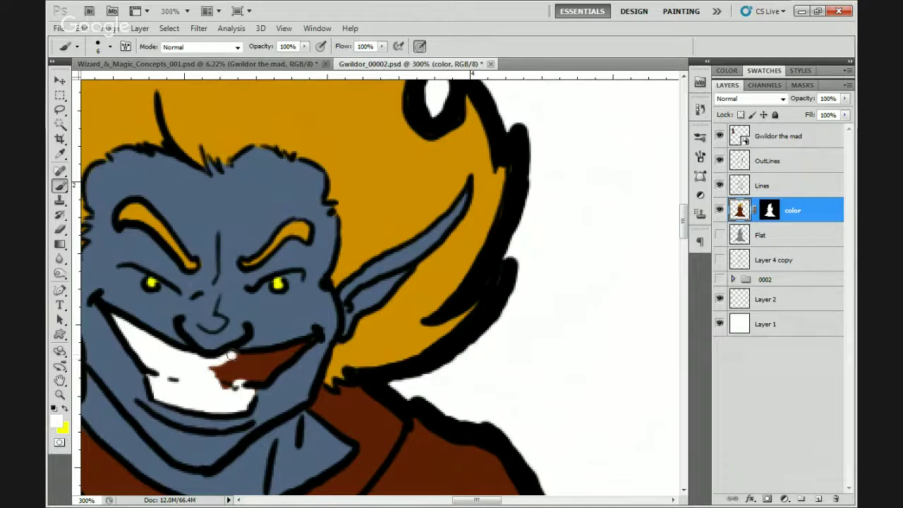
- Paint the remaining dark red area of the elf's mouth white and fit the whole drawing on screen
{"action": "mouse_move", "coordinate": [225, 363]}
{"action": "left_mouse_down"}
{"action": "mouse_move", "coordinate": [215, 371]}
{"action": "mouse_move", "coordinate": [227, 380]}
{"action": "left_mouse_up"}
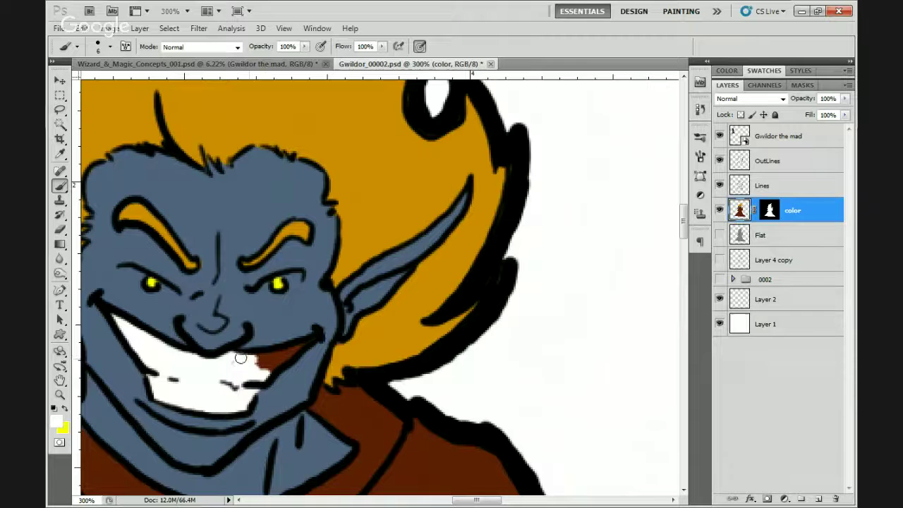
{"action": "mouse_move", "coordinate": [242, 358]}
{"action": "left_mouse_down"}
{"action": "mouse_move", "coordinate": [295, 350]}
{"action": "mouse_move", "coordinate": [259, 367]}
{"action": "mouse_move", "coordinate": [269, 366]}
{"action": "mouse_move", "coordinate": [237, 362]}
{"action": "left_mouse_up"}
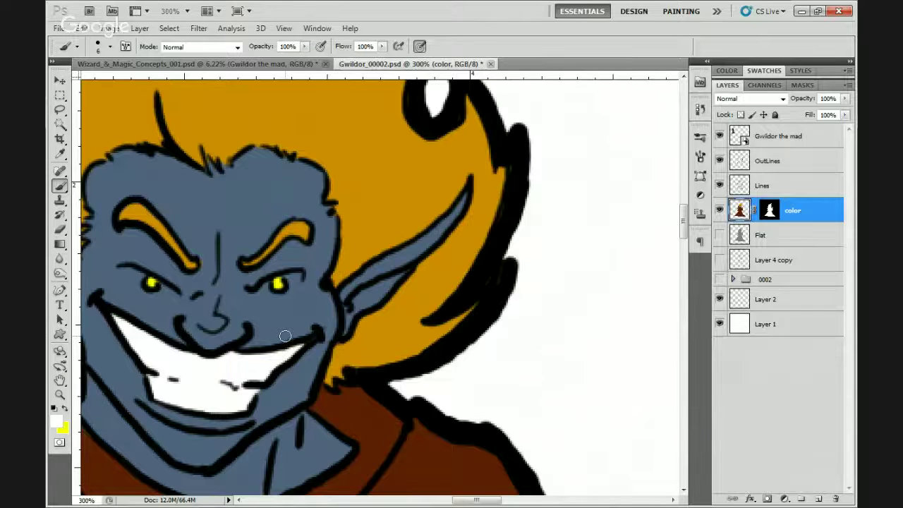
{"action": "key", "text": "z"}
{"action": "right_click", "coordinate": [299, 333]}
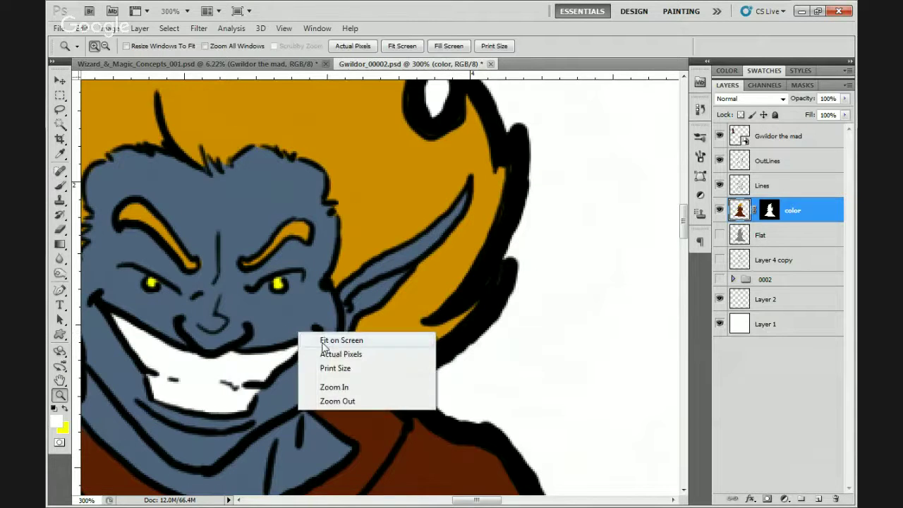
{"action": "left_click", "coordinate": [283, 290]}
{"action": "right_click", "coordinate": [321, 350]}
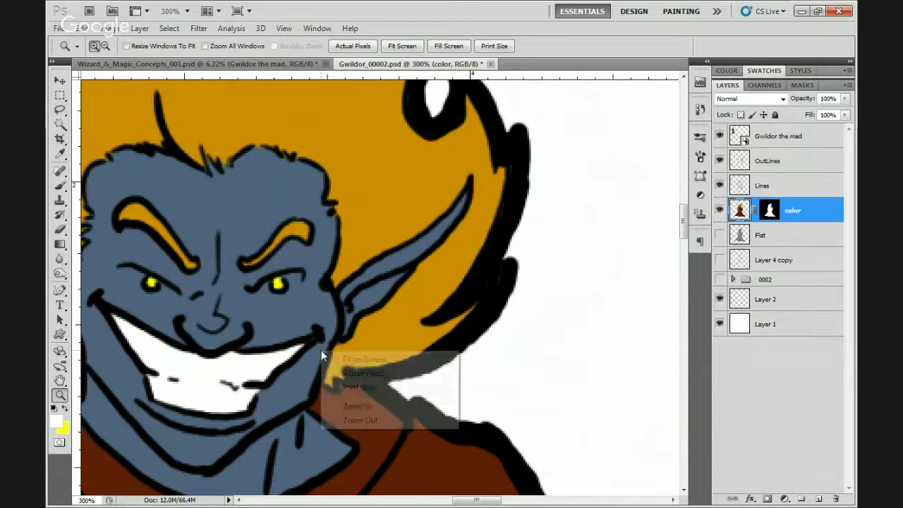
{"action": "left_click", "coordinate": [346, 360]}
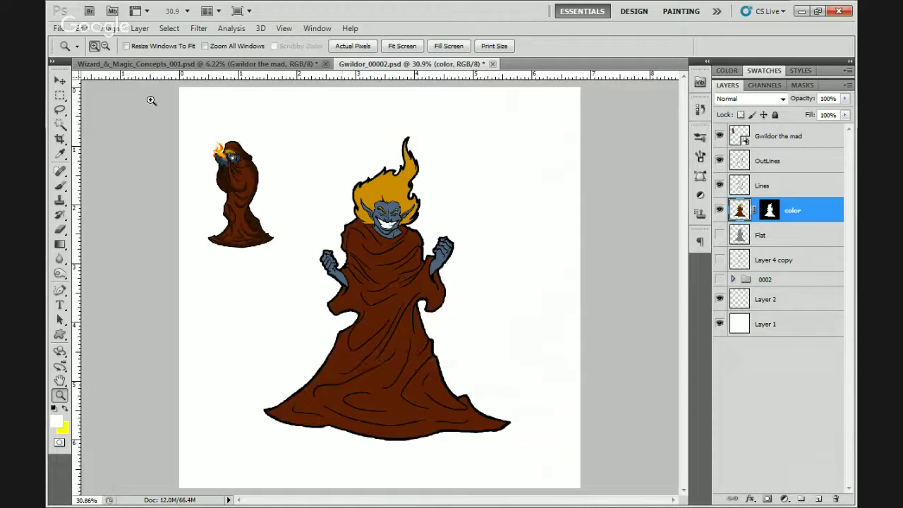
- Add a new layer above OutLines and mask it with the silhouette from the color layer's mask
{"action": "key", "text": "alt+f"}
{"action": "key", "text": "Escape"}
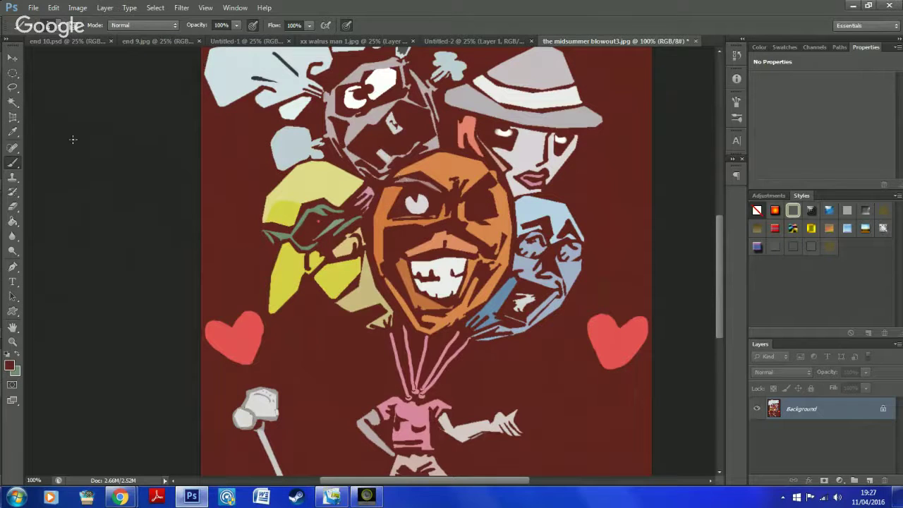
{"action": "left_click", "coordinate": [12, 132]}
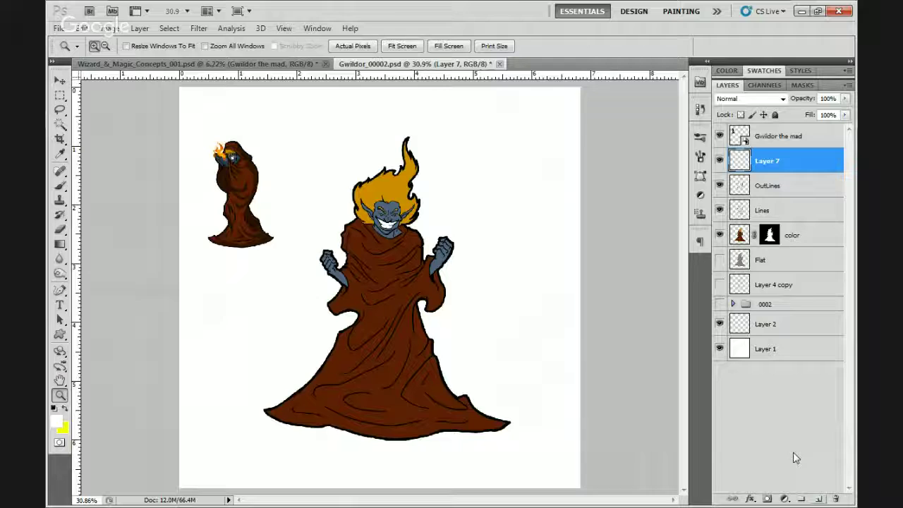
{"action": "left_click", "coordinate": [770, 236], "text": "ctrl"}
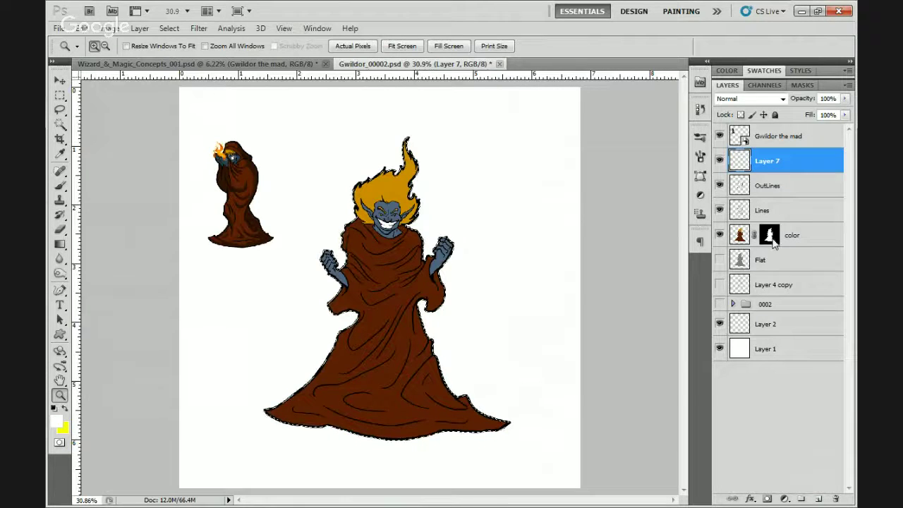
{"action": "left_click", "coordinate": [767, 499]}
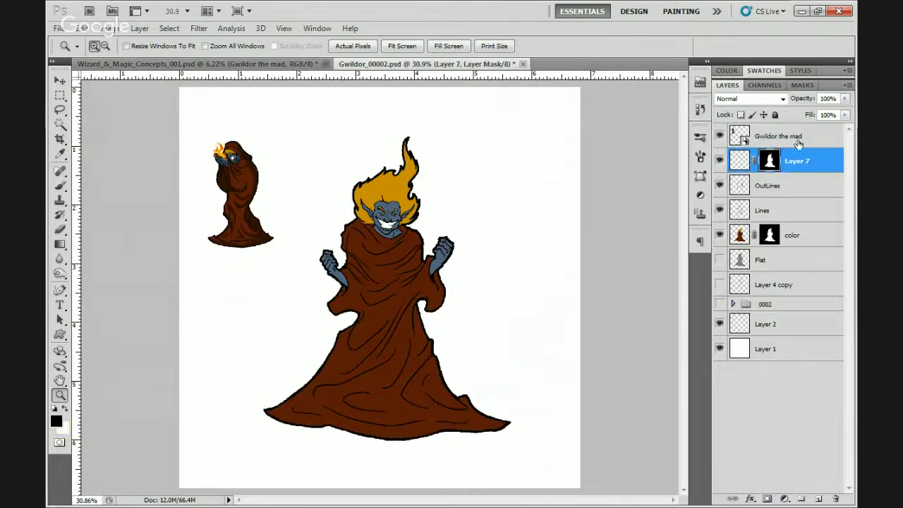
- Rename the new masked layer to cells and save the document
{"action": "double_click", "coordinate": [796, 162]}
{"action": "type", "text": "cells"}
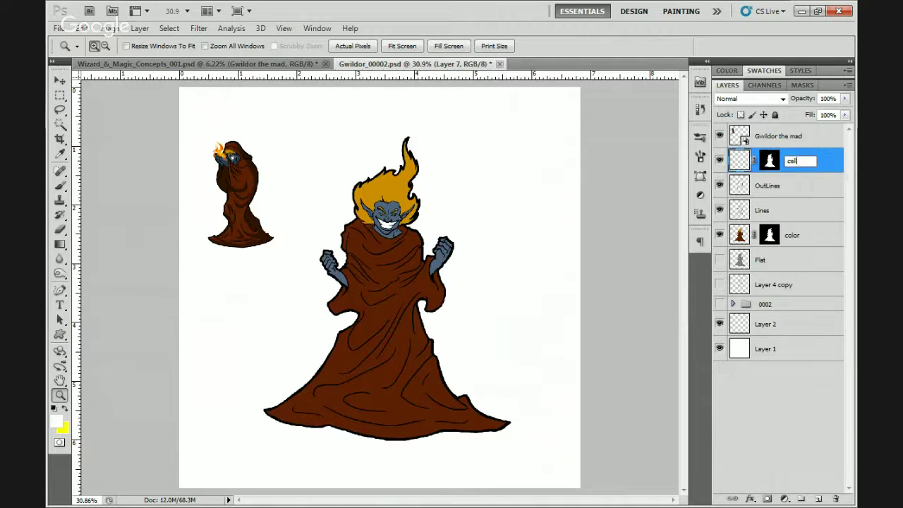
{"action": "key", "text": "Return"}
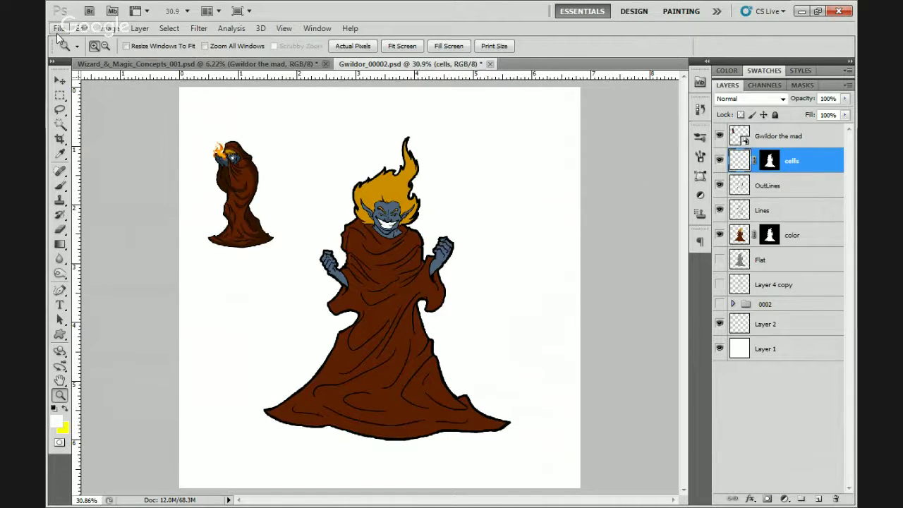
{"action": "left_click", "coordinate": [59, 28]}
{"action": "left_click", "coordinate": [85, 207]}
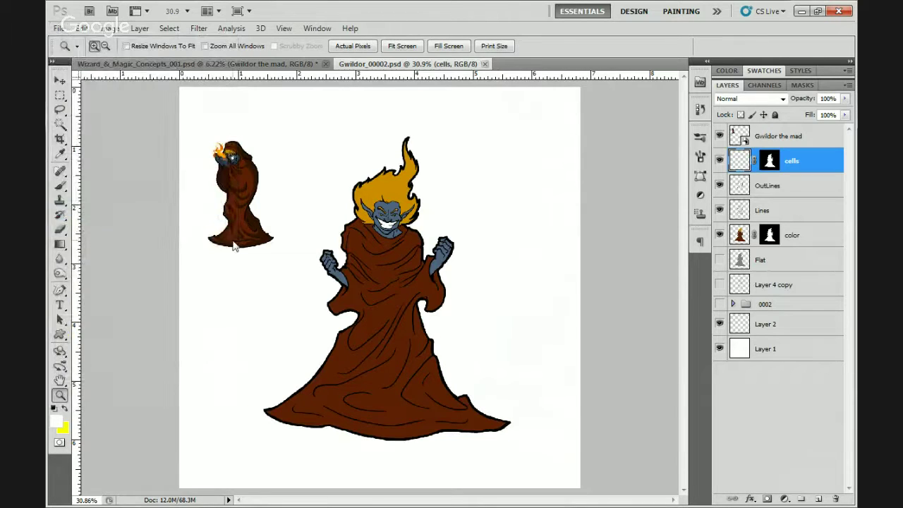
- Set the foreground colour to a muted grey-green for shading the elf
{"action": "left_click", "coordinate": [339, 285]}
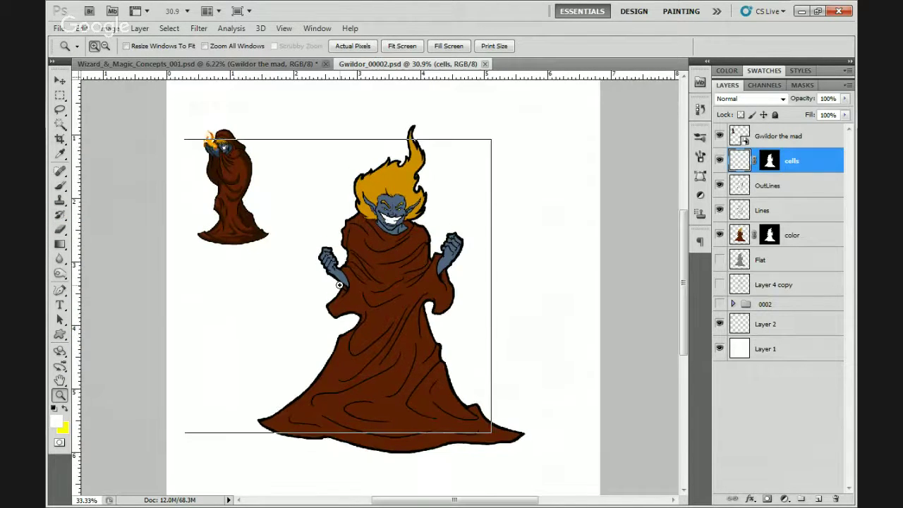
{"action": "left_click", "coordinate": [339, 285]}
{"action": "key", "text": "x"}
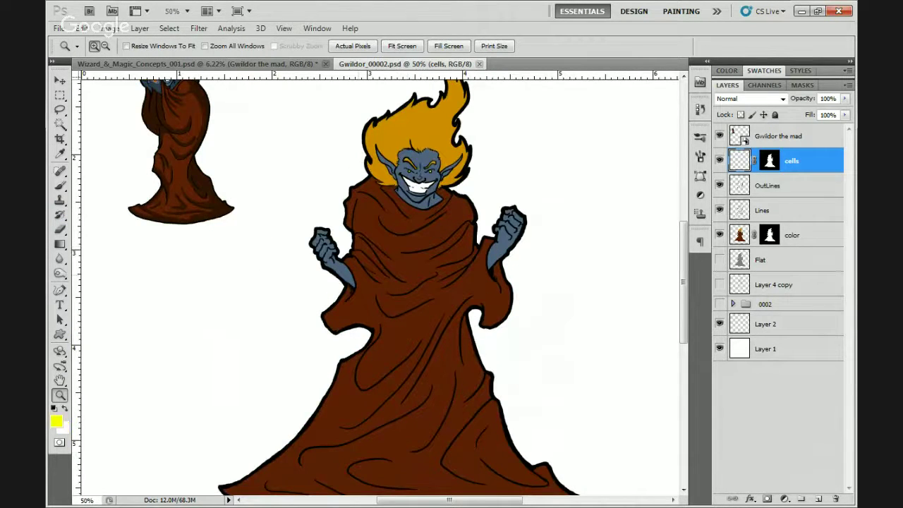
{"action": "left_click", "coordinate": [56, 423]}
- Set the cells layer to 60% opacity and the Multiply blend mode
{"action": "left_click", "coordinate": [838, 99]}
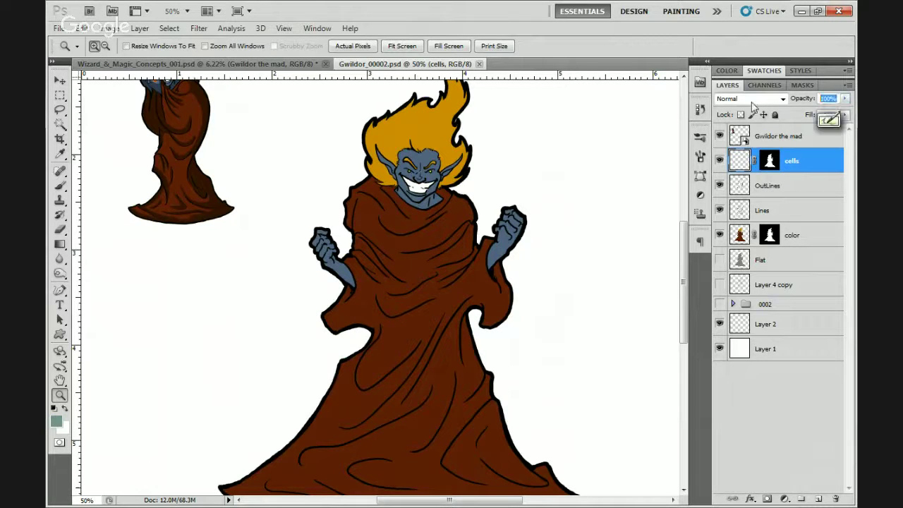
{"action": "type", "text": "60"}
{"action": "left_click", "coordinate": [752, 99]}
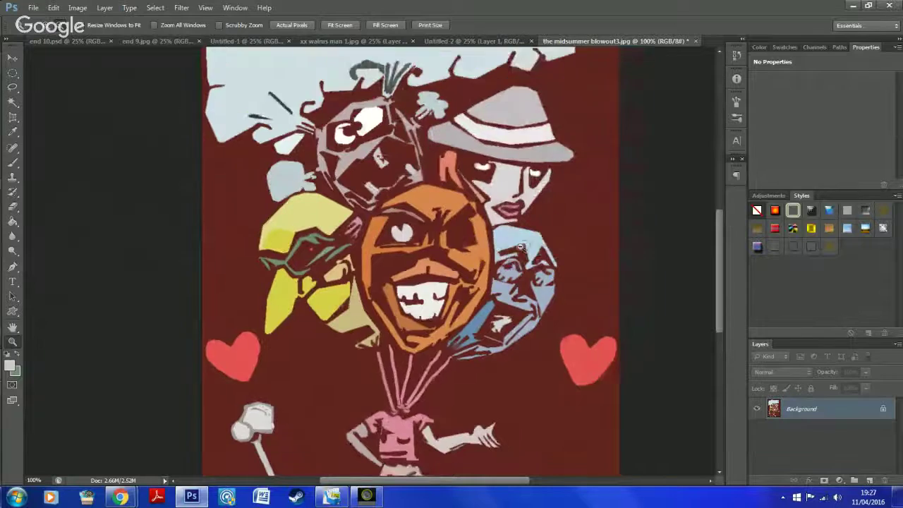
{"action": "left_click", "coordinate": [520, 247], "text": "alt"}
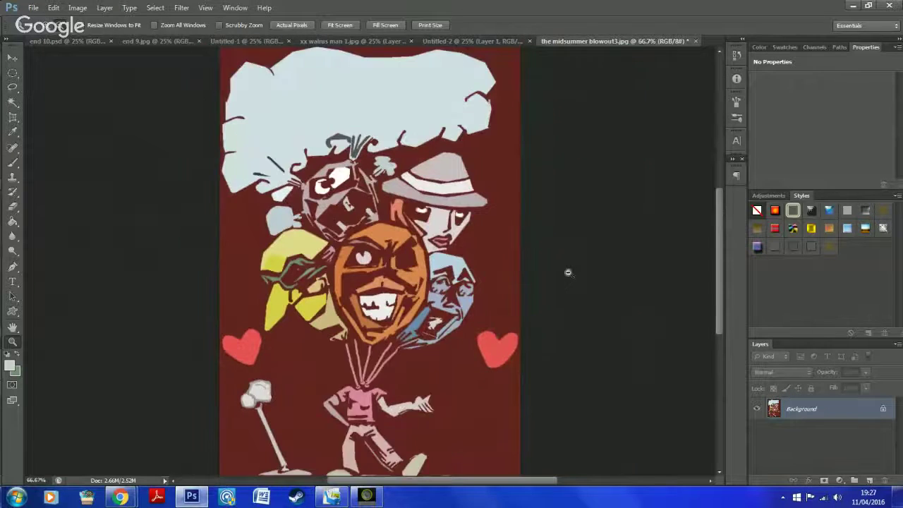
{"action": "scroll", "coordinate": [721, 264], "scroll_direction": "down", "scroll_amount": 2}
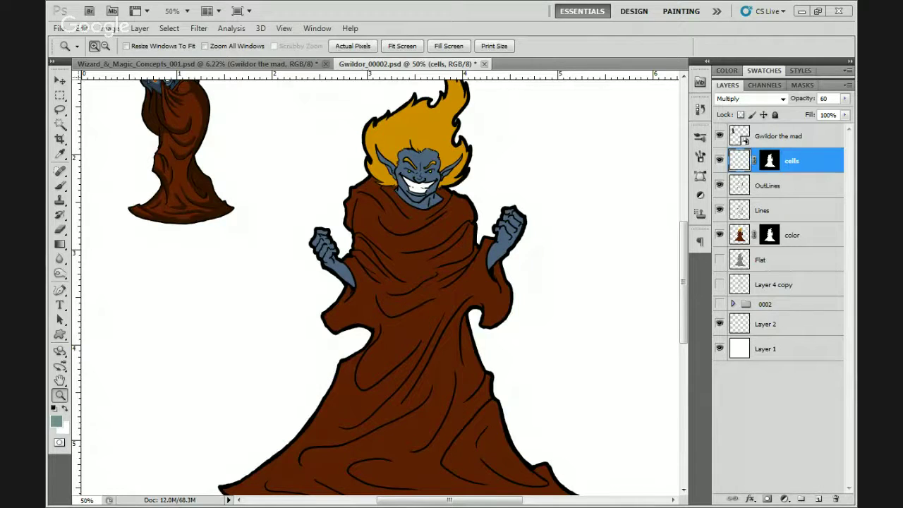
{"action": "key", "text": "Return"}
- Group the elf's layers, from the masked shading layer down to Layer 4 copy
{"action": "left_click", "coordinate": [733, 304]}
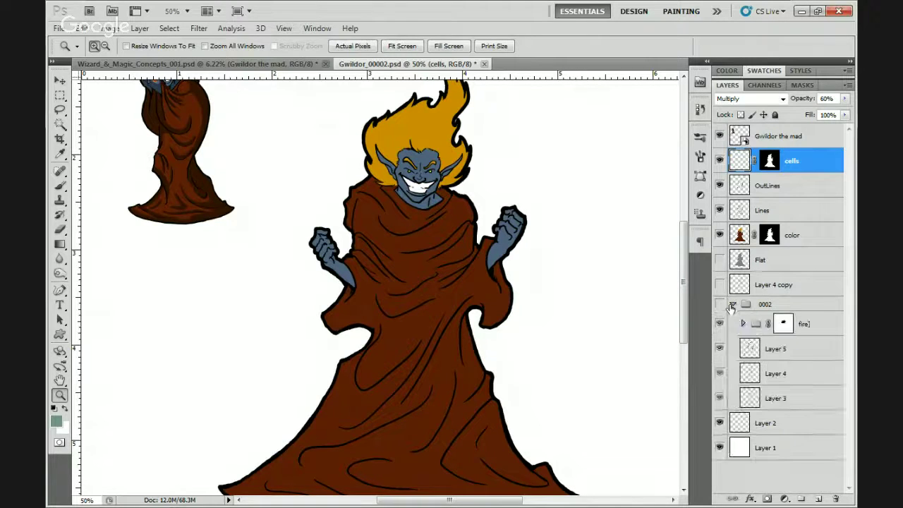
{"action": "left_click", "coordinate": [735, 304]}
{"action": "left_click", "coordinate": [776, 285]}
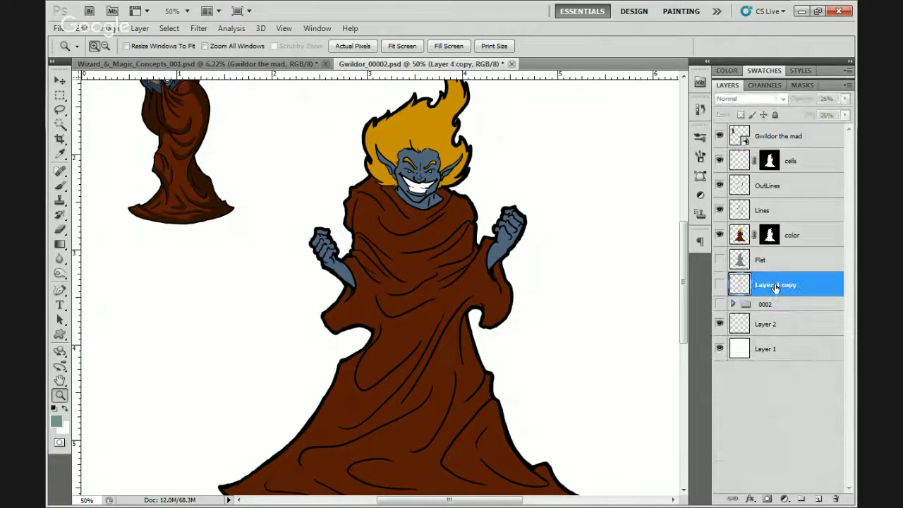
{"action": "left_click", "coordinate": [802, 162], "text": "shift"}
{"action": "key", "text": "ctrl+g"}
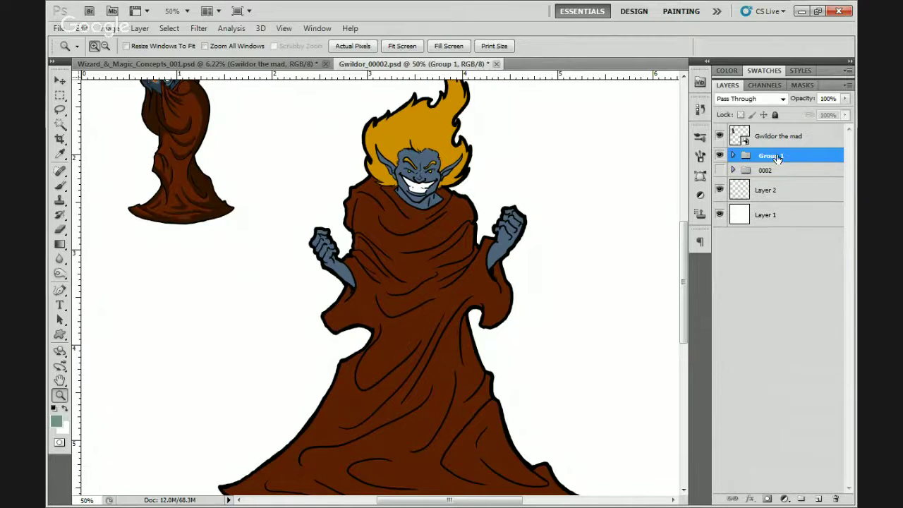
- Name the new layer group Gwildor_Elf_Form
{"action": "double_click", "coordinate": [773, 155]}
{"action": "type", "text": "swildor_Elf_Form"}
{"action": "key", "text": "Return"}
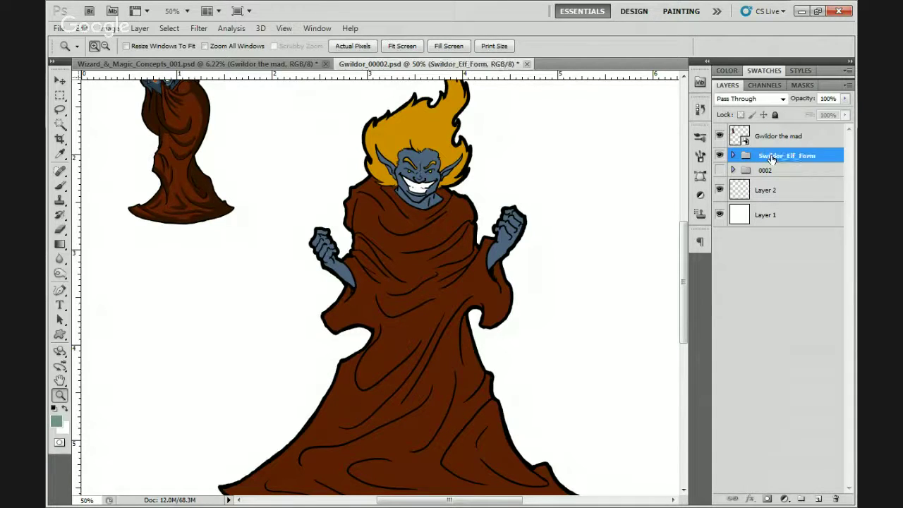
{"action": "double_click", "coordinate": [768, 156]}
{"action": "left_click_drag", "start_coordinate": [764, 156], "coordinate": [741, 162]}
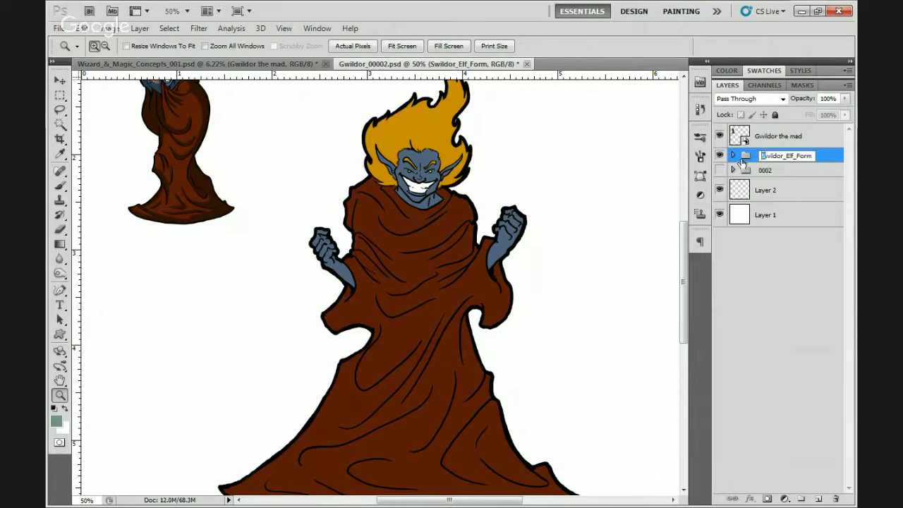
{"action": "type", "text": "G"}
{"action": "key", "text": "Return"}
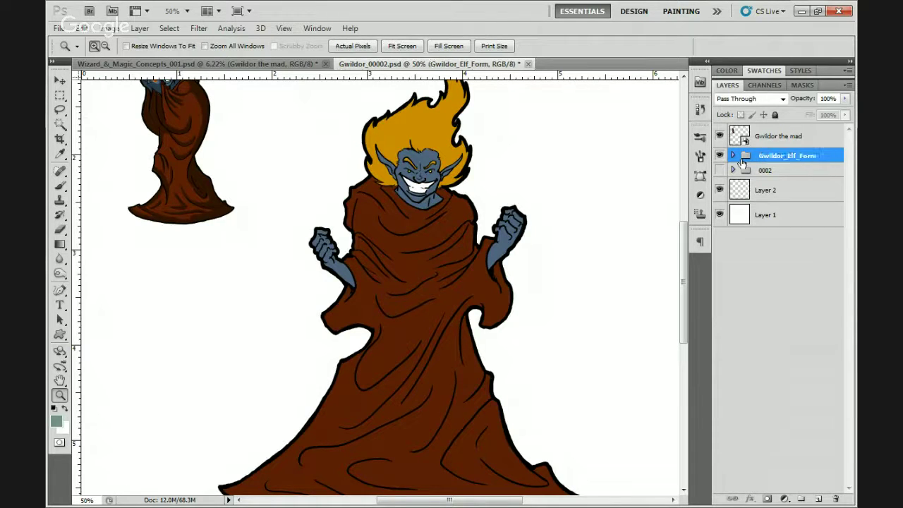
- Show the 0002 group in place of Gwildor_Elf_Form and toggle the visibility of its layers to examine what each contains
{"action": "left_click", "coordinate": [733, 170]}
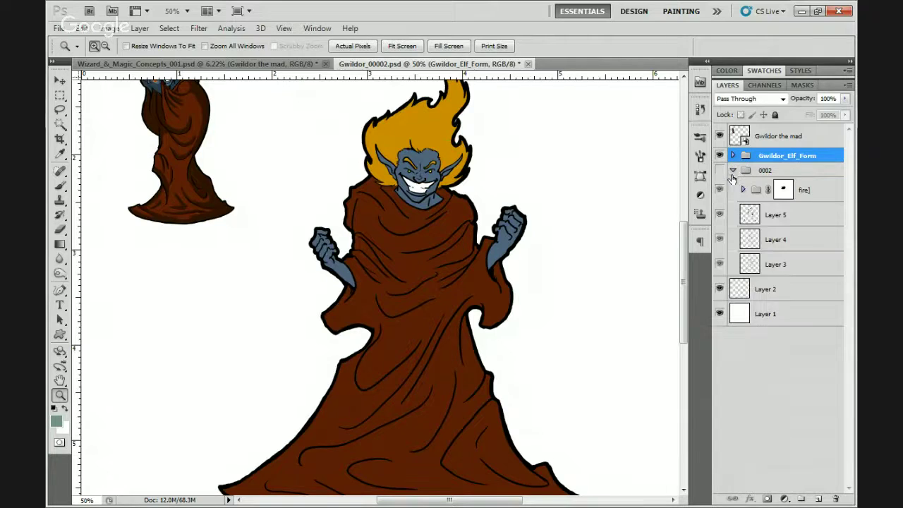
{"action": "left_click", "coordinate": [720, 155]}
{"action": "left_click", "coordinate": [720, 170]}
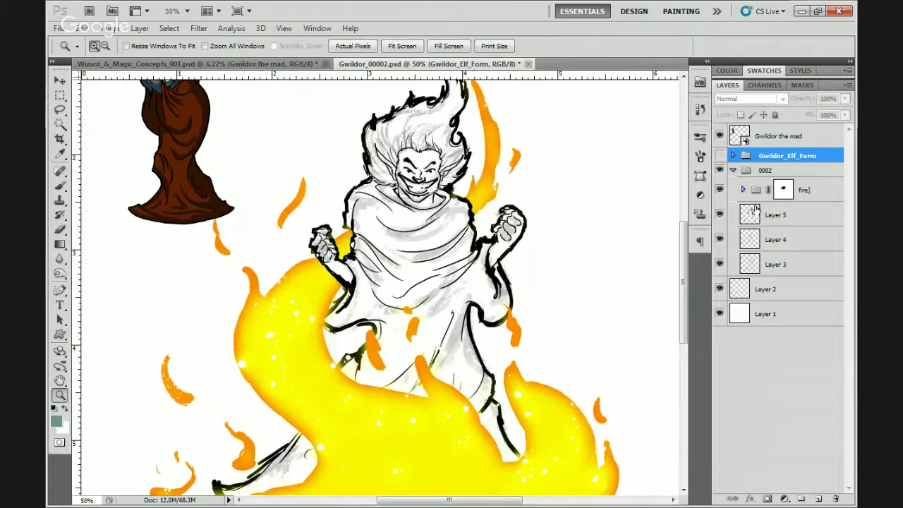
{"action": "left_click", "coordinate": [720, 240]}
{"action": "left_click", "coordinate": [720, 240]}
{"action": "left_click", "coordinate": [719, 264]}
{"action": "left_click", "coordinate": [719, 264]}
{"action": "left_click", "coordinate": [719, 189]}
{"action": "left_click", "coordinate": [720, 190]}
- Duplicate the fire] group to the top of the layer stack and display it with Gwildor_Elf_Form instead of the 0002 group
{"action": "left_click", "coordinate": [783, 190]}
{"action": "left_click_drag", "start_coordinate": [783, 190], "coordinate": [765, 129]}
{"action": "left_click", "coordinate": [733, 194]}
{"action": "left_click", "coordinate": [719, 194]}
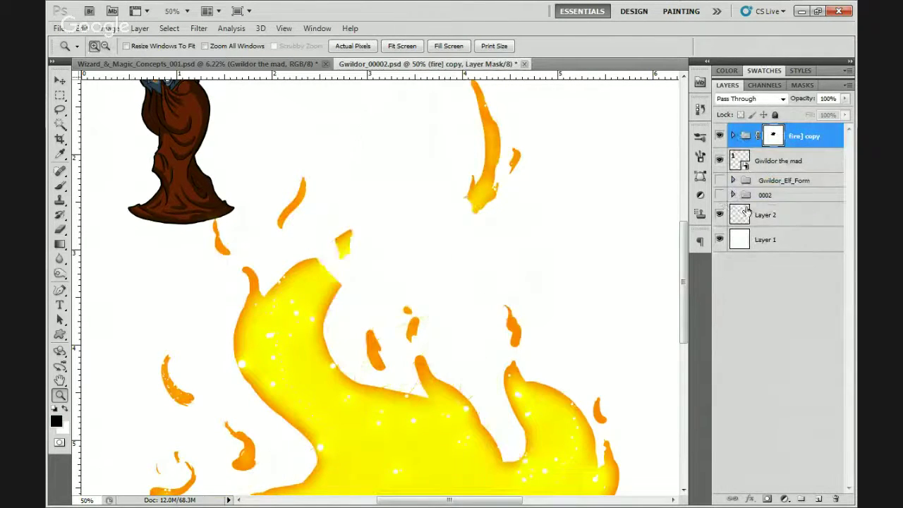
{"action": "left_click", "coordinate": [720, 180]}
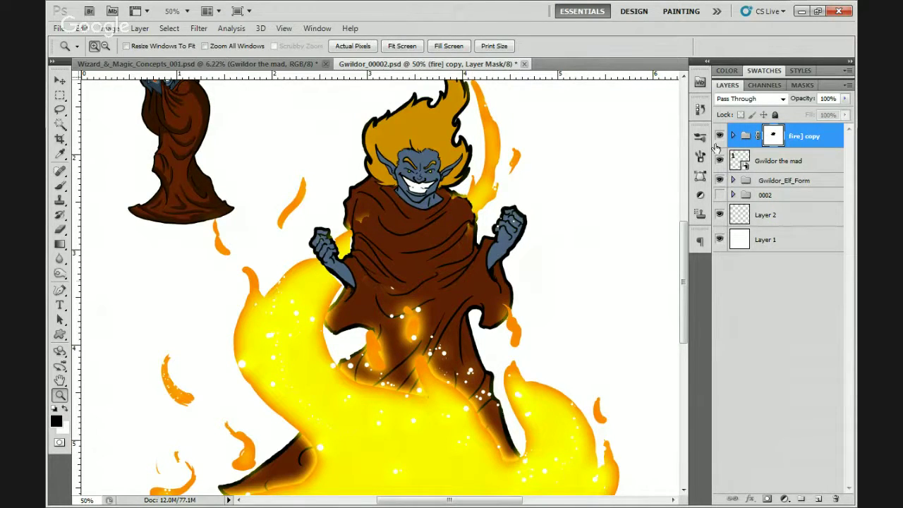
- Disable the fire] copy group's mask and reuse its shape as a layer mask hiding that part of Layer 6's fire
{"action": "left_click", "coordinate": [734, 136]}
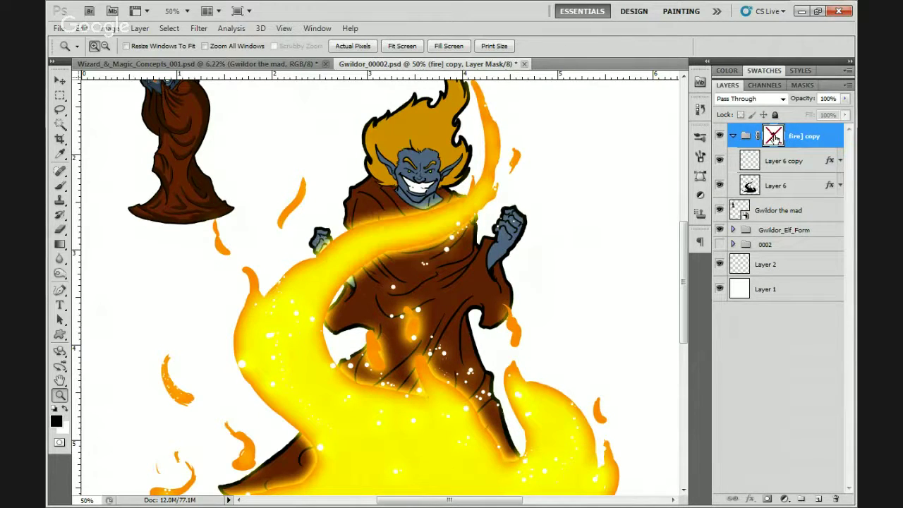
{"action": "left_click", "coordinate": [774, 136], "text": "ctrl"}
{"action": "left_click", "coordinate": [776, 186]}
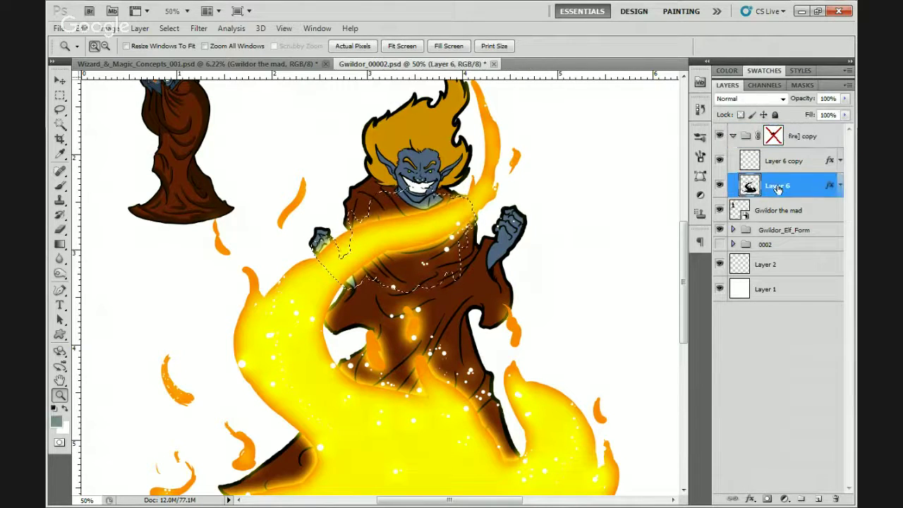
{"action": "left_click", "coordinate": [767, 499], "text": "alt"}
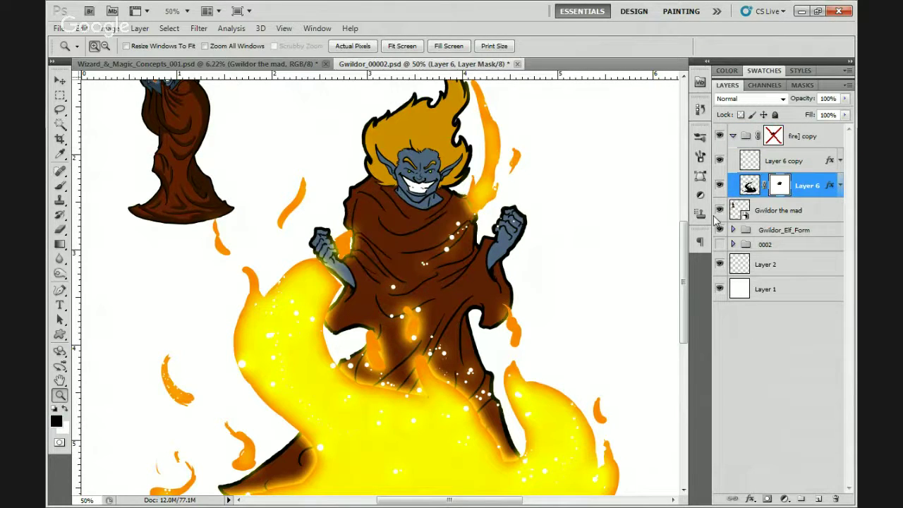
- Load the silhouette of the Flat layer in Gwildor_Elf_Form as a selection while keeping Layer 6's mask active
{"action": "left_click", "coordinate": [463, 223]}
{"action": "left_click", "coordinate": [462, 223]}
{"action": "left_click", "coordinate": [463, 223]}
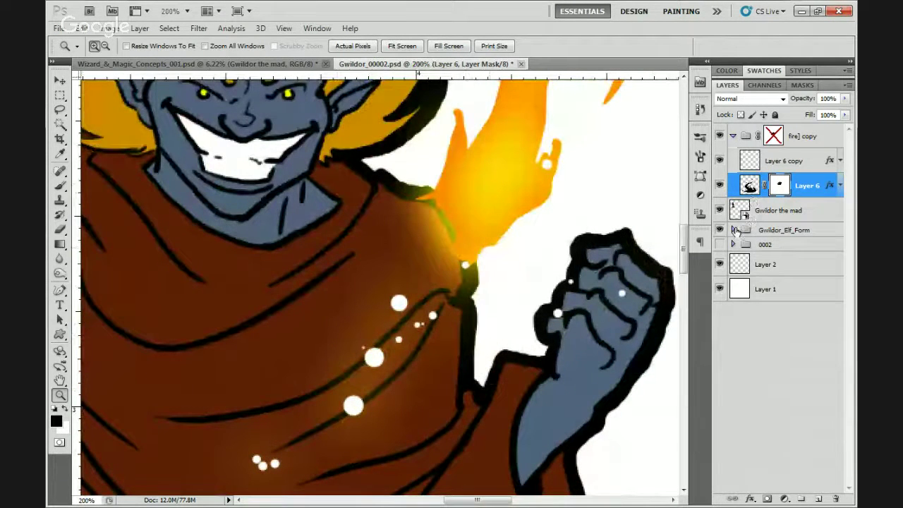
{"action": "left_click", "coordinate": [733, 230]}
{"action": "left_click", "coordinate": [750, 348], "text": "ctrl"}
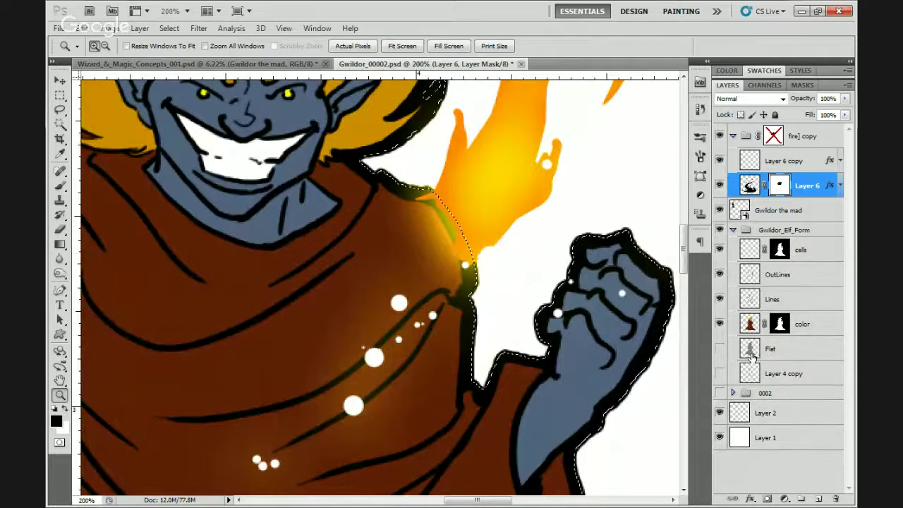
{"action": "right_click", "coordinate": [505, 248]}
{"action": "left_click", "coordinate": [509, 254]}
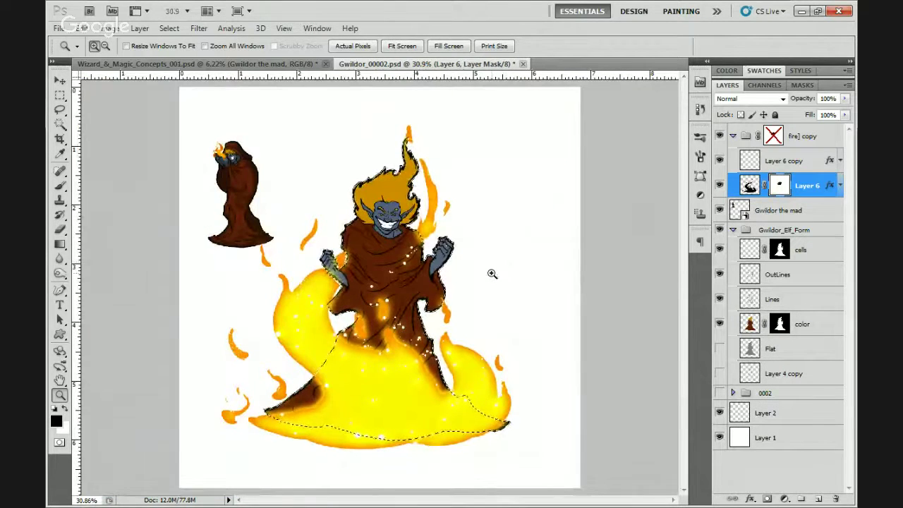
- Refine Layer 6's mask around the robe and raised arm with a 50 px brush, and clear the selection
{"action": "left_click", "coordinate": [379, 296]}
{"action": "left_click", "coordinate": [379, 296]}
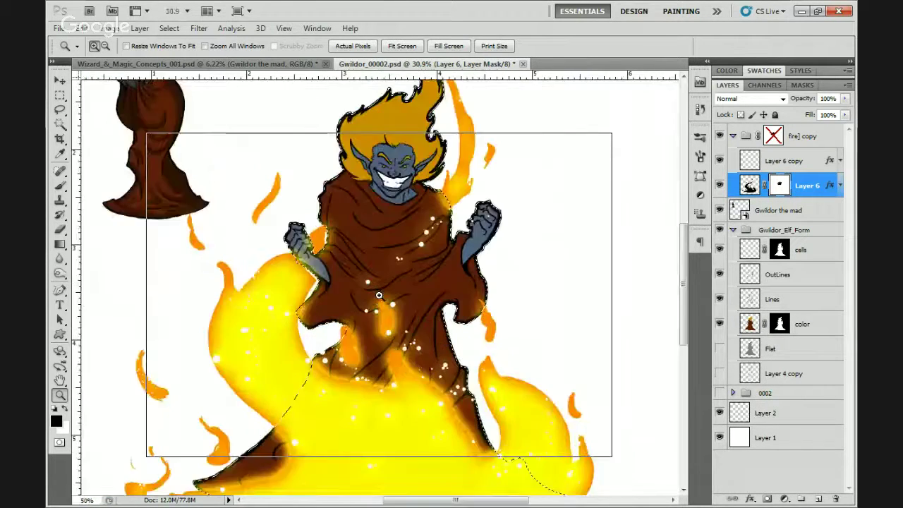
{"action": "left_click", "coordinate": [379, 296]}
{"action": "left_click", "coordinate": [379, 295]}
{"action": "key", "text": "b"}
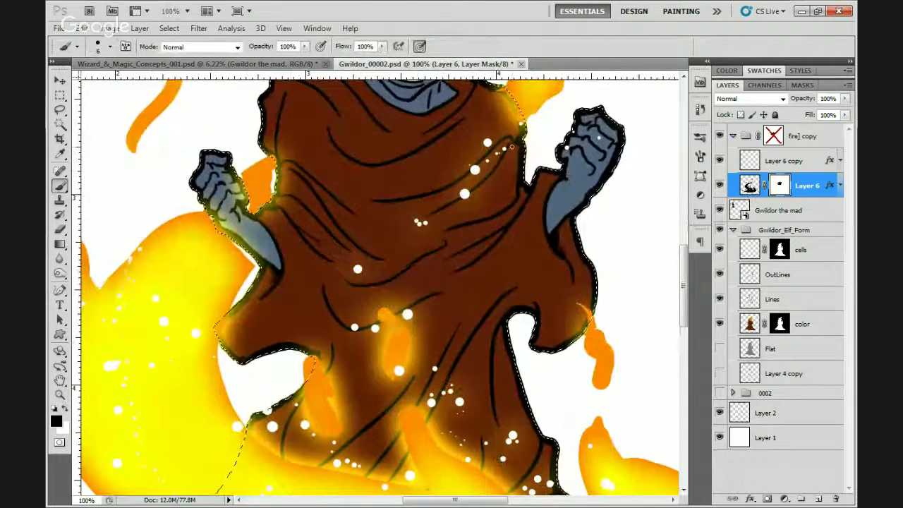
{"action": "key", "text": "bracketright"}
{"action": "key", "text": "bracketright"}
{"action": "key", "text": "bracketright"}
{"action": "key", "text": "bracketright"}
{"action": "key", "text": "bracketright"}
{"action": "key", "text": "bracketright"}
{"action": "key", "text": "bracketright"}
{"action": "key", "text": "bracketright"}
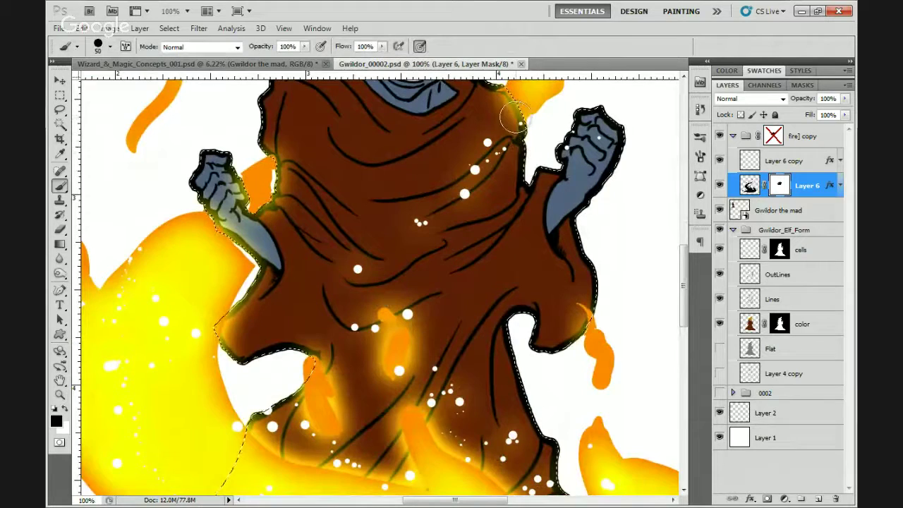
{"action": "left_click_drag", "start_coordinate": [515, 116], "coordinate": [522, 192]}
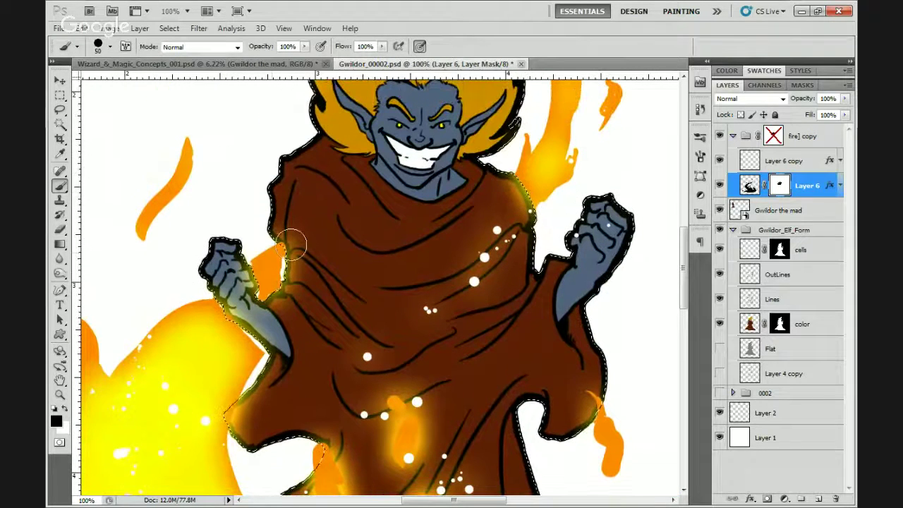
{"action": "mouse_move", "coordinate": [299, 280]}
{"action": "left_mouse_down"}
{"action": "mouse_move", "coordinate": [292, 272]}
{"action": "mouse_move", "coordinate": [298, 282]}
{"action": "mouse_move", "coordinate": [242, 323]}
{"action": "left_mouse_up"}
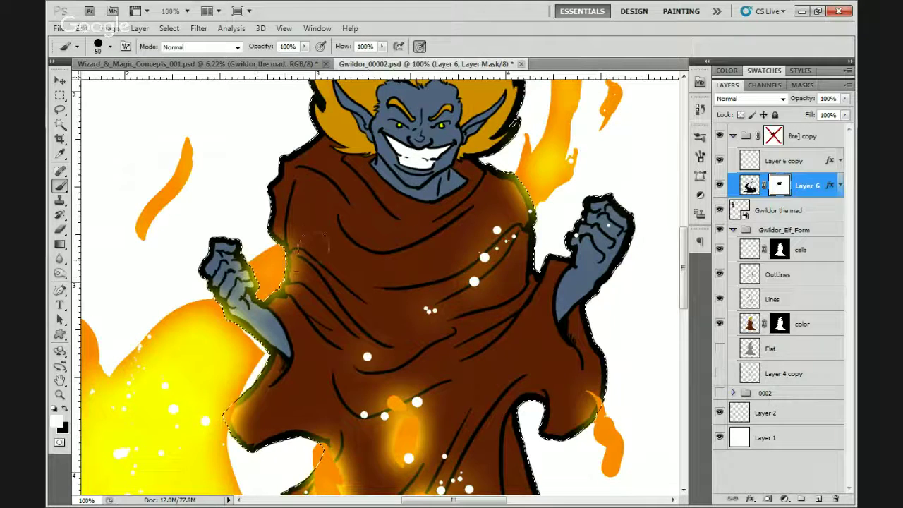
{"action": "mouse_move", "coordinate": [310, 244]}
{"action": "left_mouse_down"}
{"action": "mouse_move", "coordinate": [303, 271]}
{"action": "mouse_move", "coordinate": [266, 311]}
{"action": "left_mouse_up"}
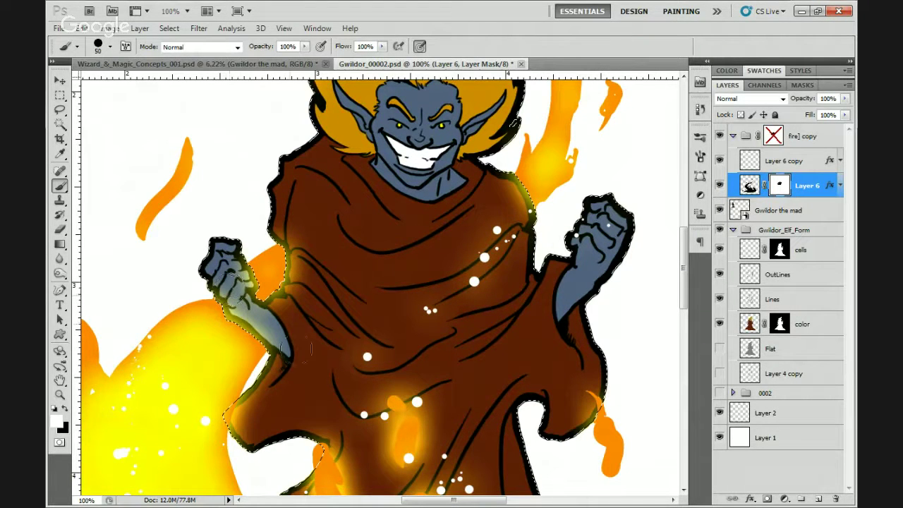
{"action": "mouse_move", "coordinate": [297, 349]}
{"action": "left_mouse_down"}
{"action": "mouse_move", "coordinate": [327, 260]}
{"action": "mouse_move", "coordinate": [281, 261]}
{"action": "left_mouse_up"}
{"action": "key", "text": "x"}
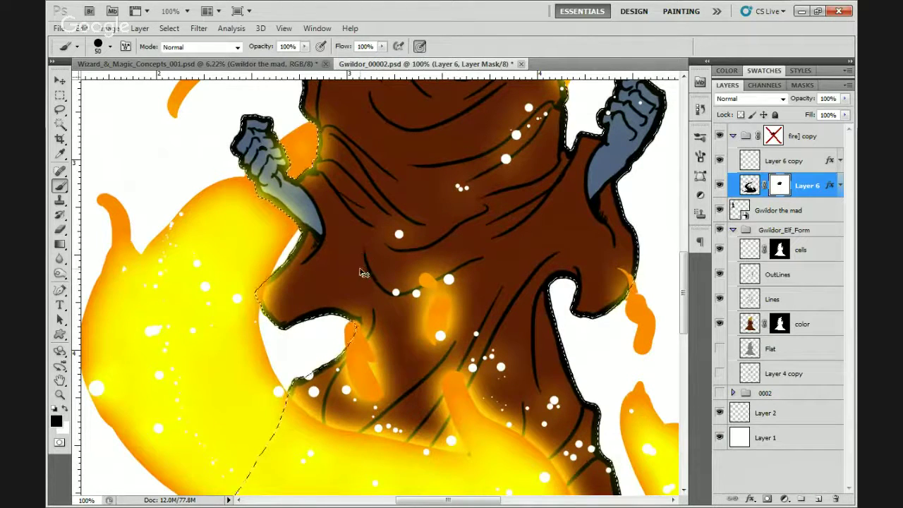
{"action": "key", "text": "ctrl+d"}
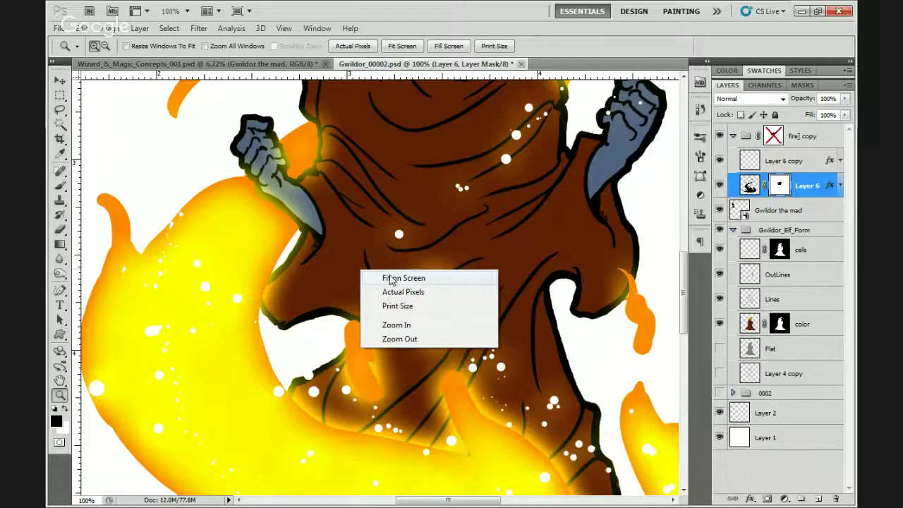
{"action": "left_click", "coordinate": [374, 282]}
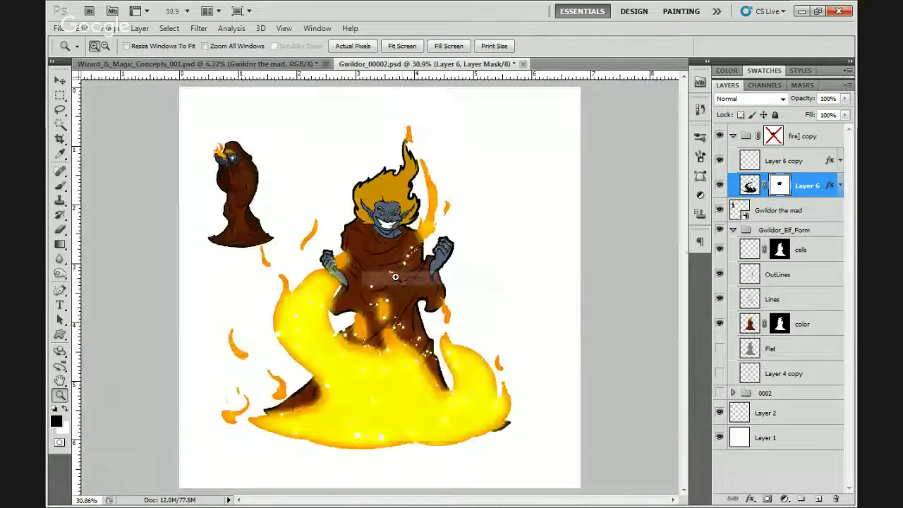
- Try a grey-green and a black fill on the background Layer 1
{"action": "left_click", "coordinate": [719, 438]}
{"action": "left_click", "coordinate": [719, 437]}
{"action": "left_click", "coordinate": [781, 442]}
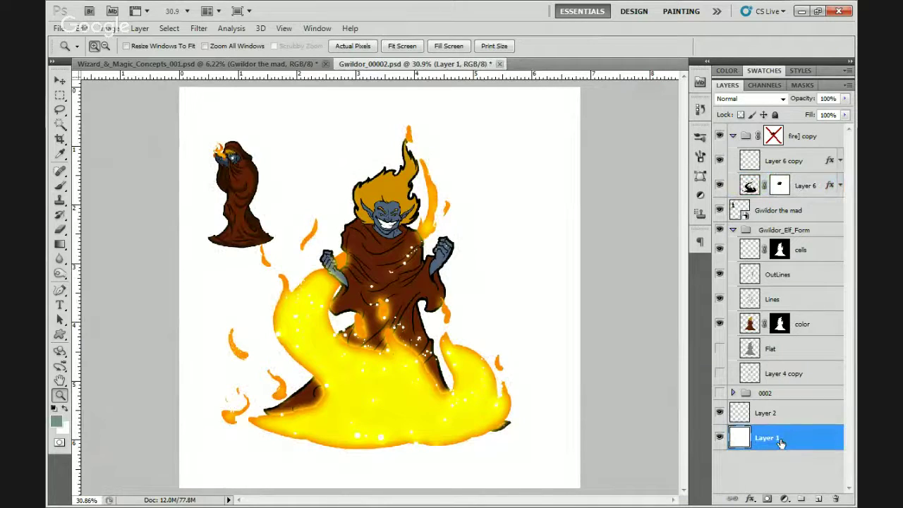
{"action": "key", "text": "alt+BackSpace"}
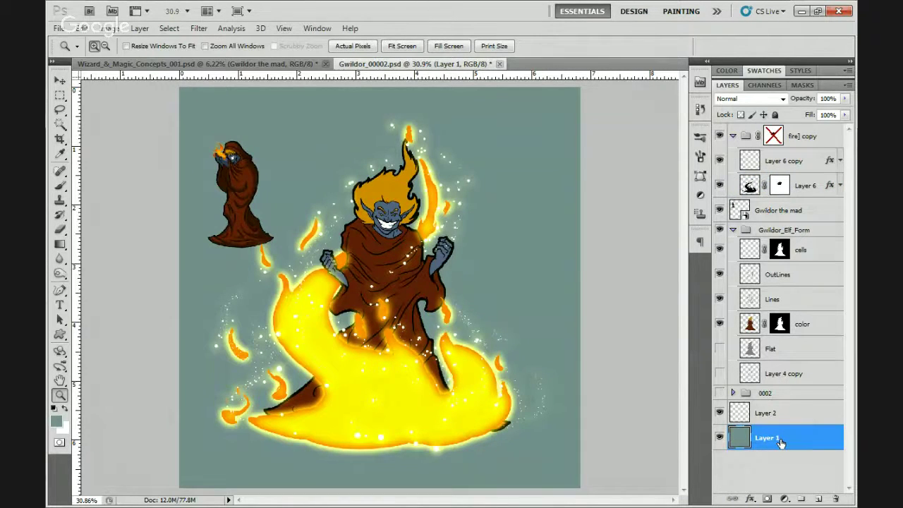
{"action": "key", "text": "d"}
{"action": "key", "text": "alt+BackSpace"}
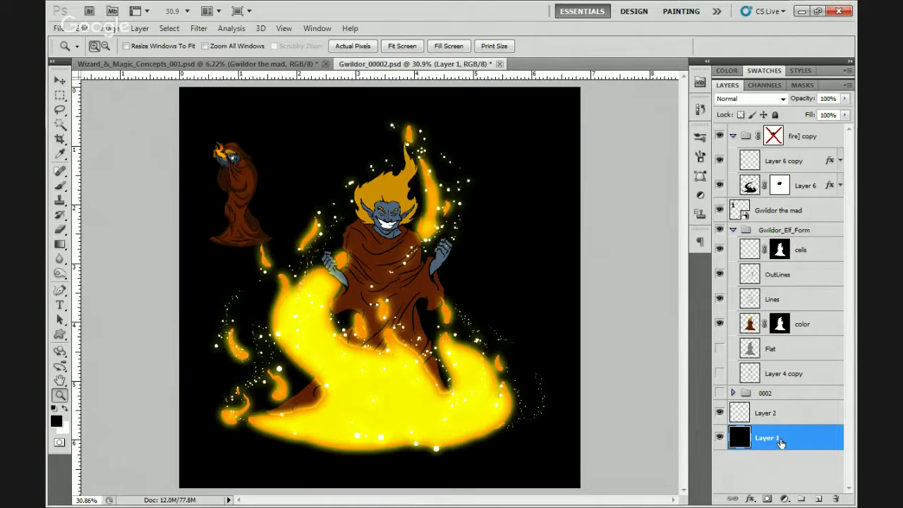
- Fill the background Layer 1 with mid grey and collapse the fire] copy group
{"action": "key", "text": "i"}
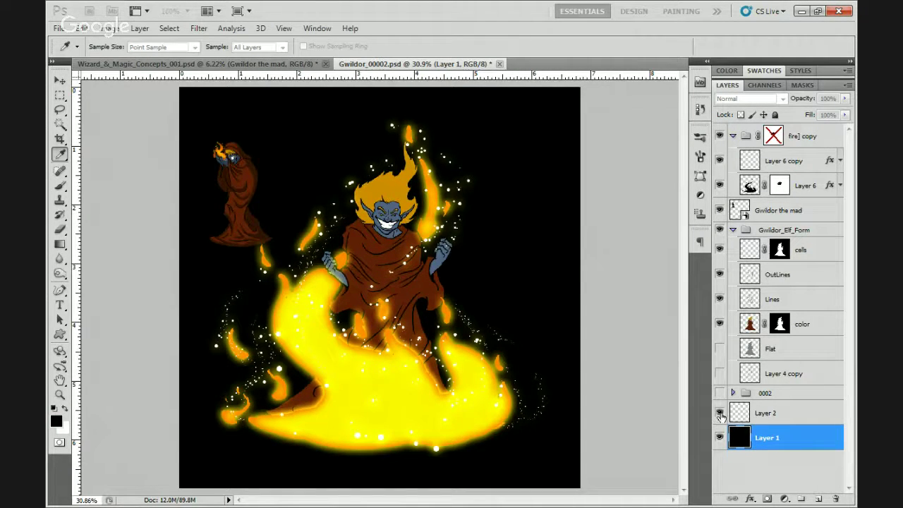
{"action": "key", "text": "ctrl+z"}
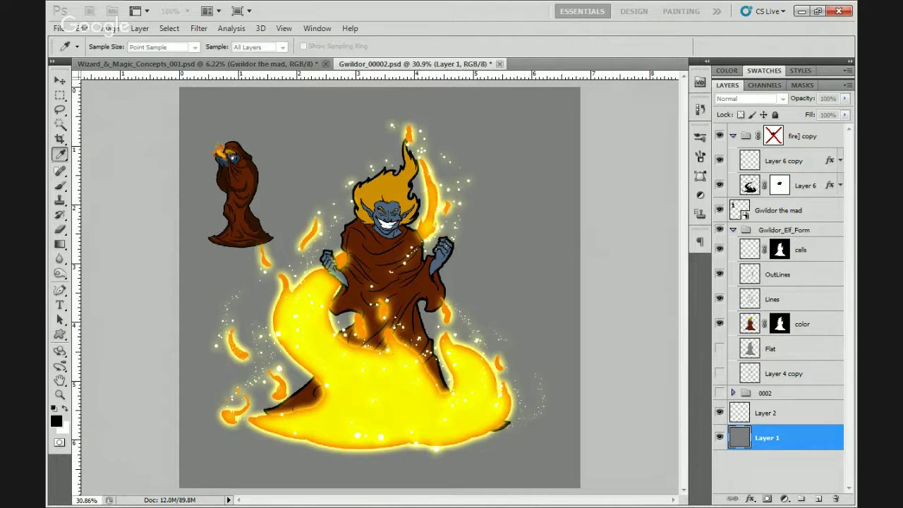
{"action": "key", "text": "z"}
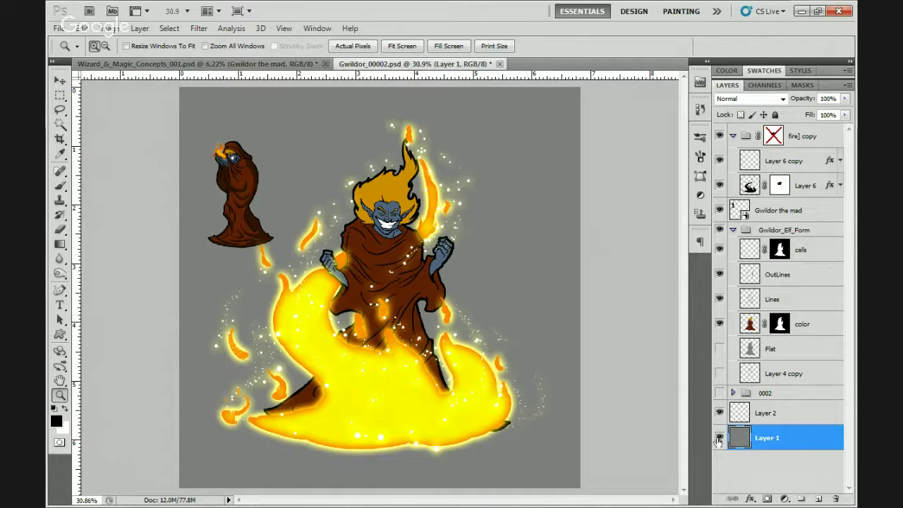
{"action": "left_click", "coordinate": [733, 136]}
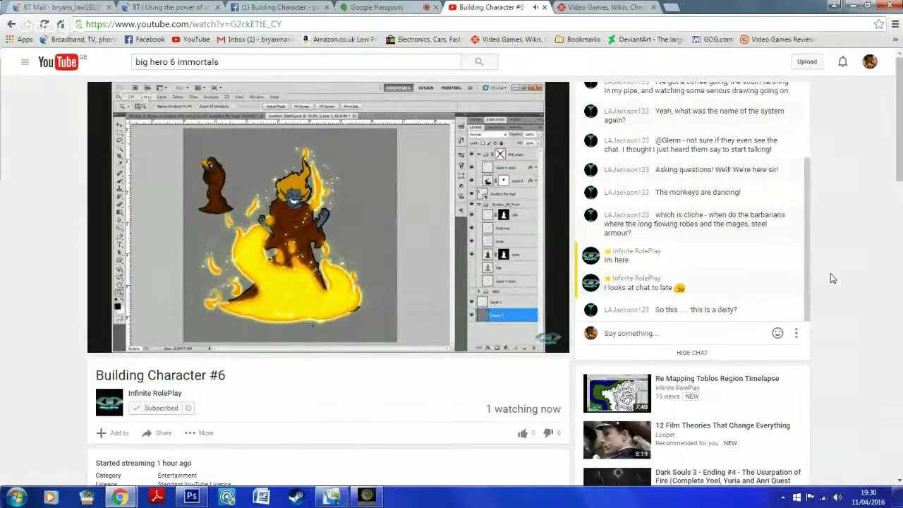
- Switch from the YouTube stream page to Photoshop and examine the character sketches in end 9.jpg
{"action": "mouse_move", "coordinate": [128, 343]}
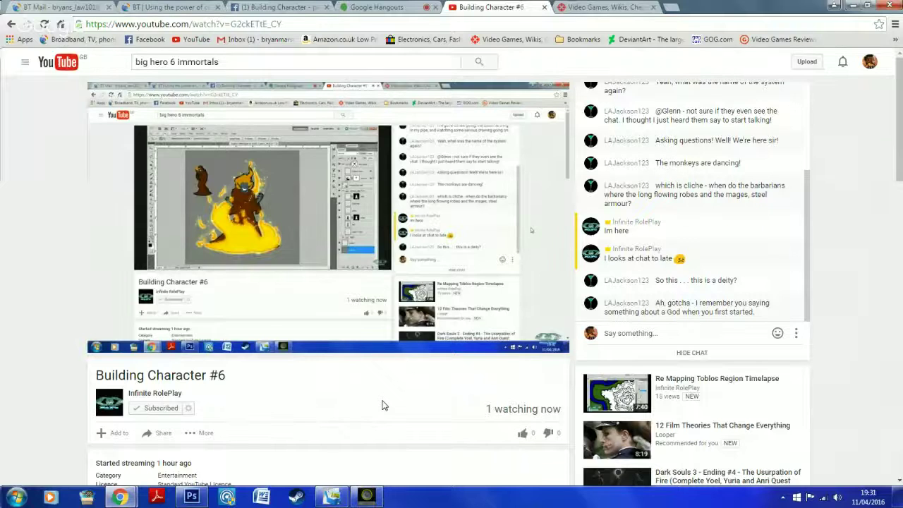
{"action": "left_click", "coordinate": [195, 498]}
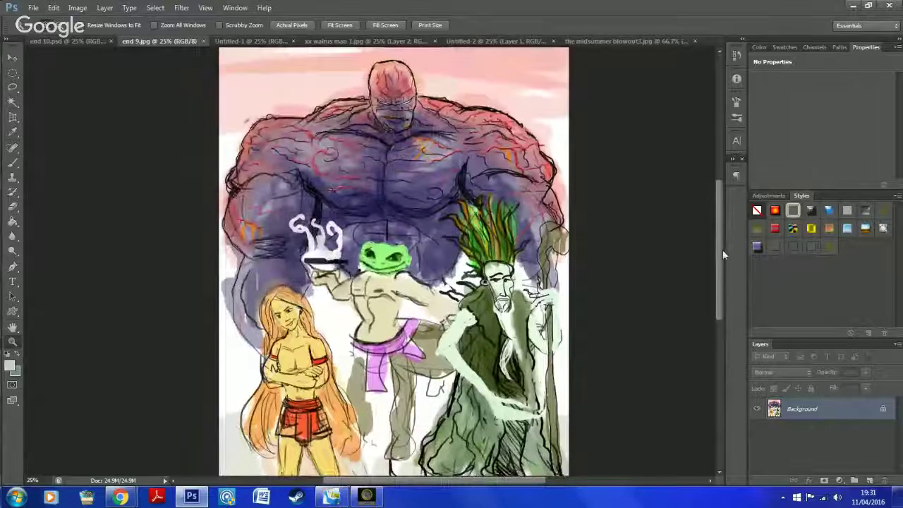
{"action": "left_click_drag", "start_coordinate": [723, 250], "coordinate": [717, 262]}
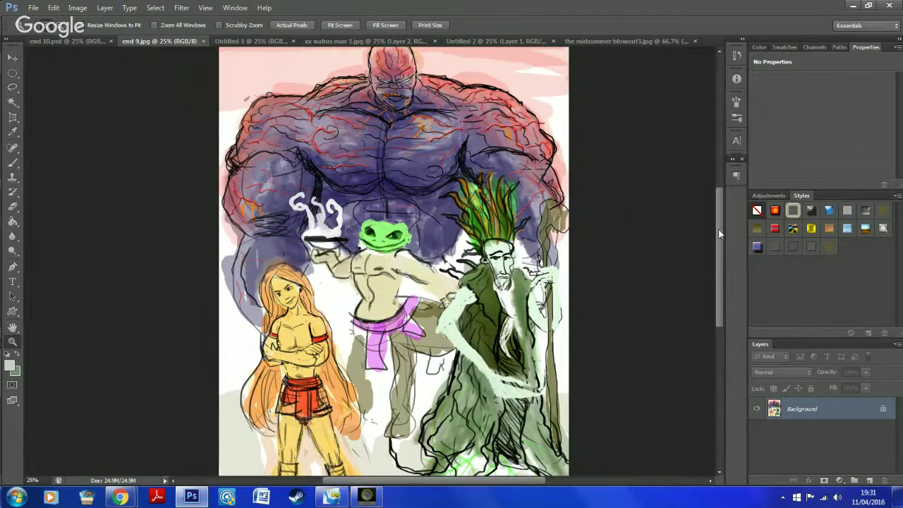
{"action": "left_click_drag", "start_coordinate": [719, 229], "coordinate": [718, 253]}
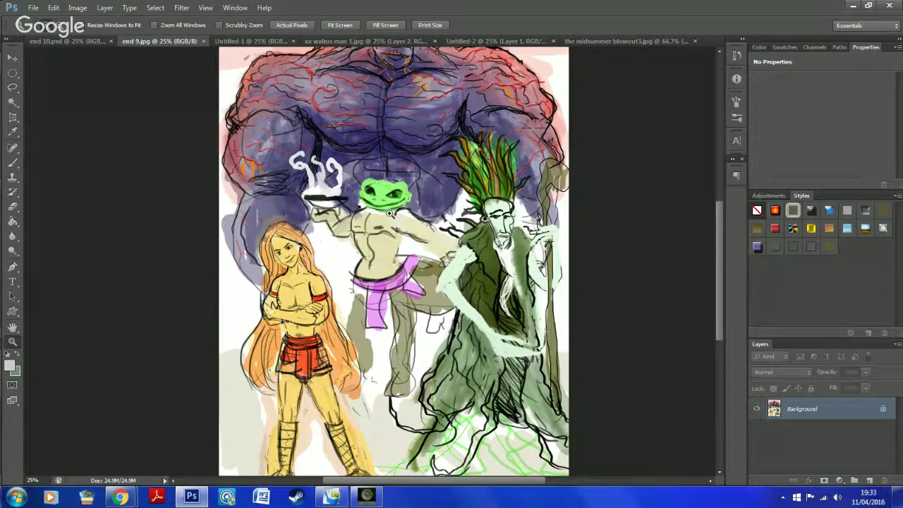
- Paint the broad shadow areas across the elf's hair on the cells layer of Gwildor_Elf_Form
{"action": "mouse_move", "coordinate": [420, 206]}
{"action": "left_mouse_down"}
{"action": "mouse_move", "coordinate": [479, 148]}
{"action": "mouse_move", "coordinate": [452, 179]}
{"action": "mouse_move", "coordinate": [463, 171]}
{"action": "mouse_move", "coordinate": [451, 198]}
{"action": "mouse_move", "coordinate": [469, 165]}
{"action": "mouse_move", "coordinate": [427, 210]}
{"action": "left_mouse_up"}
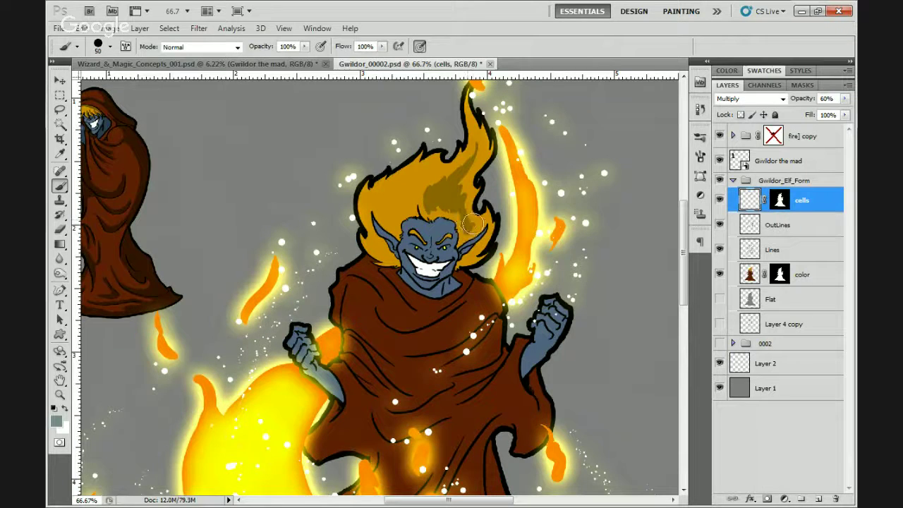
{"action": "mouse_move", "coordinate": [471, 224]}
{"action": "left_mouse_down"}
{"action": "mouse_move", "coordinate": [468, 237]}
{"action": "mouse_move", "coordinate": [471, 230]}
{"action": "left_mouse_up"}
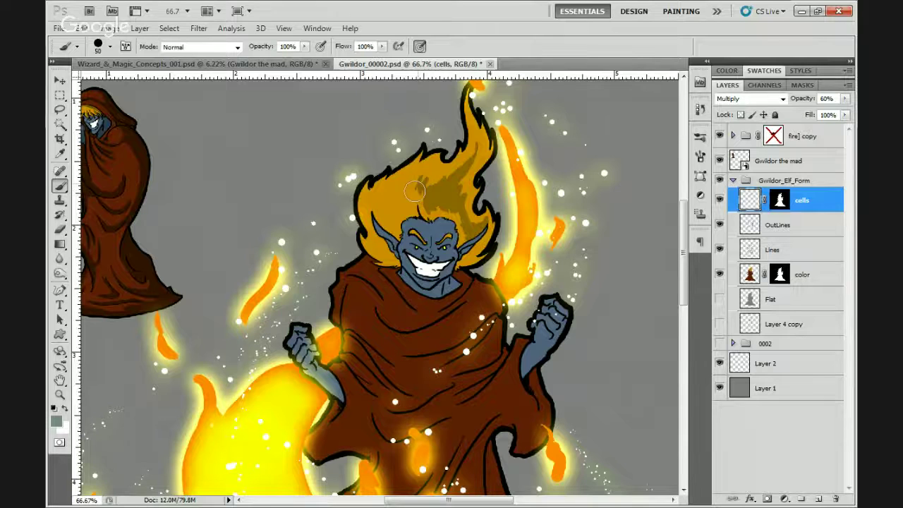
{"action": "mouse_move", "coordinate": [416, 191]}
{"action": "left_mouse_down"}
{"action": "mouse_move", "coordinate": [417, 215]}
{"action": "mouse_move", "coordinate": [413, 180]}
{"action": "mouse_move", "coordinate": [398, 198]}
{"action": "left_mouse_up"}
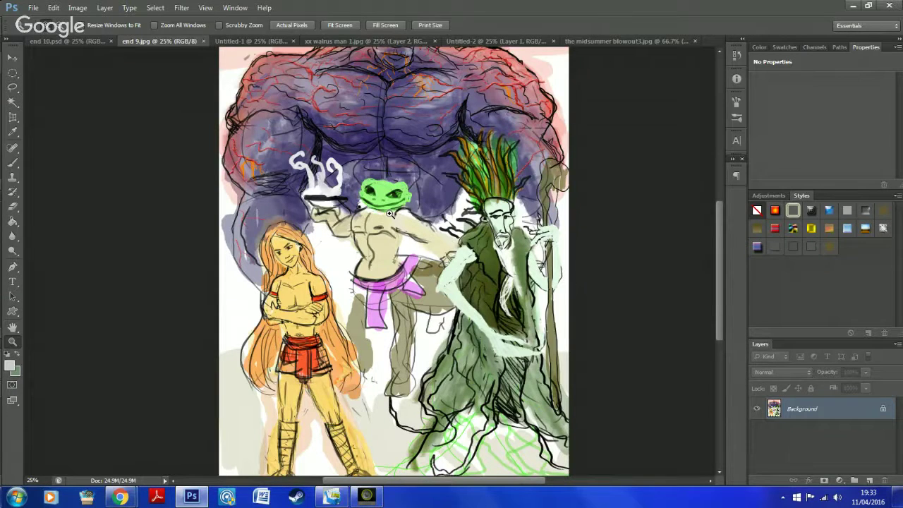
{"action": "mouse_move", "coordinate": [379, 215]}
{"action": "left_mouse_down"}
{"action": "mouse_move", "coordinate": [392, 233]}
{"action": "mouse_move", "coordinate": [371, 199]}
{"action": "mouse_move", "coordinate": [399, 237]}
{"action": "mouse_move", "coordinate": [394, 196]}
{"action": "mouse_move", "coordinate": [395, 226]}
{"action": "mouse_move", "coordinate": [377, 212]}
{"action": "mouse_move", "coordinate": [374, 223]}
{"action": "left_mouse_up"}
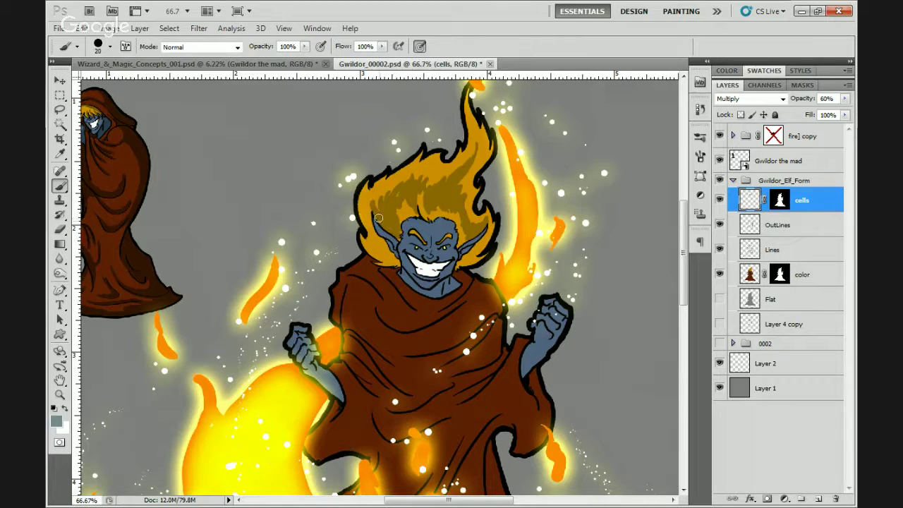
- Fill out the hair shadow and shape its strand-like edges on the cells layer with 20 and 15 px brushes
{"action": "mouse_move", "coordinate": [379, 219]}
{"action": "left_mouse_down"}
{"action": "mouse_move", "coordinate": [400, 239]}
{"action": "mouse_move", "coordinate": [408, 206]}
{"action": "mouse_move", "coordinate": [417, 214]}
{"action": "mouse_move", "coordinate": [399, 221]}
{"action": "mouse_move", "coordinate": [408, 204]}
{"action": "mouse_move", "coordinate": [414, 209]}
{"action": "mouse_move", "coordinate": [399, 225]}
{"action": "mouse_move", "coordinate": [405, 205]}
{"action": "mouse_move", "coordinate": [410, 209]}
{"action": "mouse_move", "coordinate": [395, 194]}
{"action": "mouse_move", "coordinate": [398, 215]}
{"action": "left_mouse_up"}
{"action": "mouse_move", "coordinate": [421, 177]}
{"action": "left_mouse_down"}
{"action": "mouse_move", "coordinate": [407, 115]}
{"action": "mouse_move", "coordinate": [427, 179]}
{"action": "mouse_move", "coordinate": [409, 198]}
{"action": "mouse_move", "coordinate": [402, 172]}
{"action": "mouse_move", "coordinate": [426, 170]}
{"action": "mouse_move", "coordinate": [384, 199]}
{"action": "left_mouse_up"}
{"action": "key", "text": "bracketleft"}
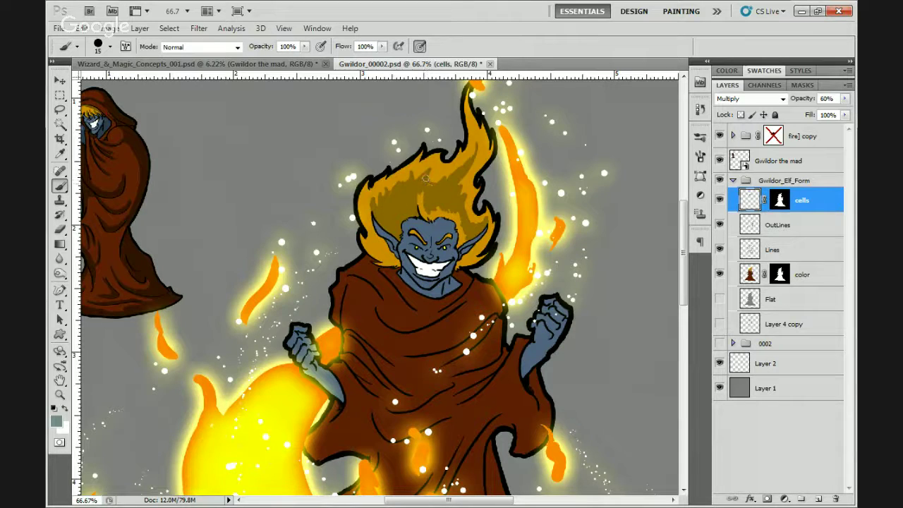
{"action": "mouse_move", "coordinate": [429, 187]}
{"action": "left_mouse_down"}
{"action": "mouse_move", "coordinate": [422, 201]}
{"action": "mouse_move", "coordinate": [429, 213]}
{"action": "left_mouse_up"}
{"action": "left_click_drag", "start_coordinate": [456, 179], "coordinate": [457, 171]}
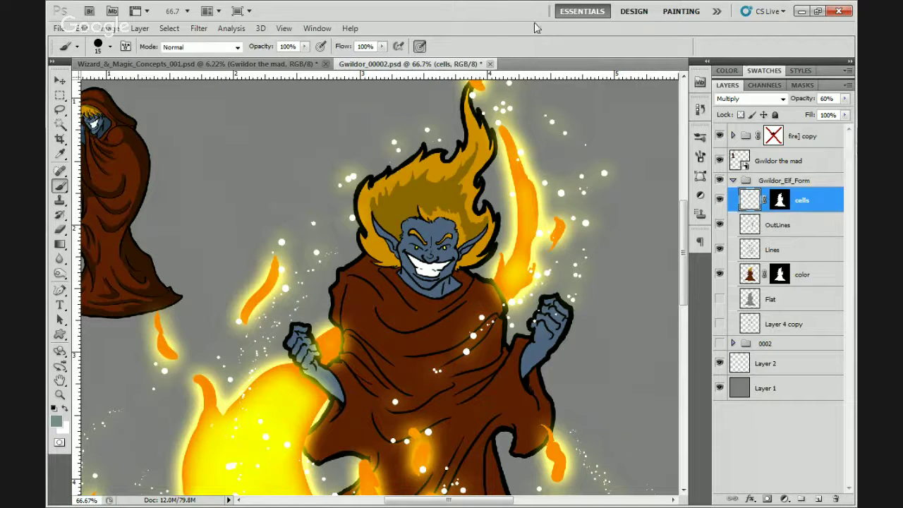
- Refine the hair shadow's upper edge with curved strand tips across the crown on the cells layer, using a 15 px brush
{"action": "key", "text": "z"}
{"action": "left_click", "coordinate": [430, 242]}
{"action": "left_click", "coordinate": [430, 242]}
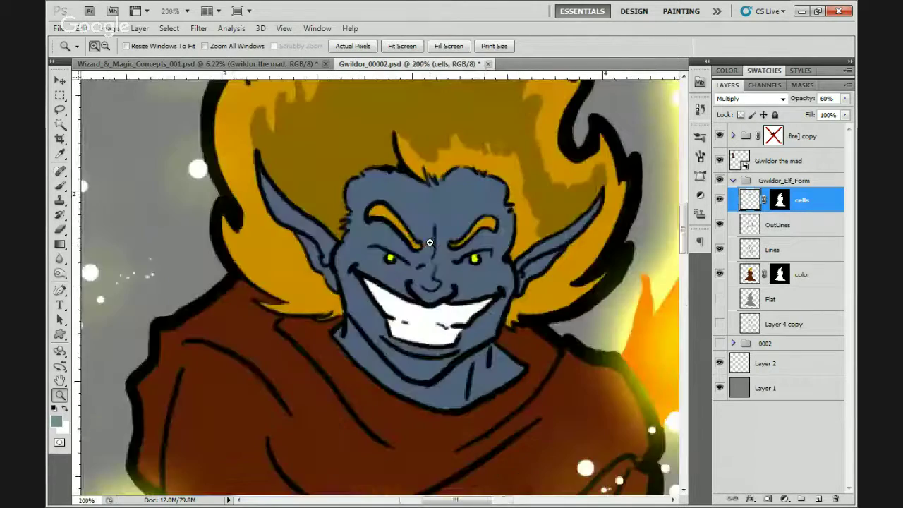
{"action": "left_click_drag", "start_coordinate": [430, 242], "coordinate": [363, 302]}
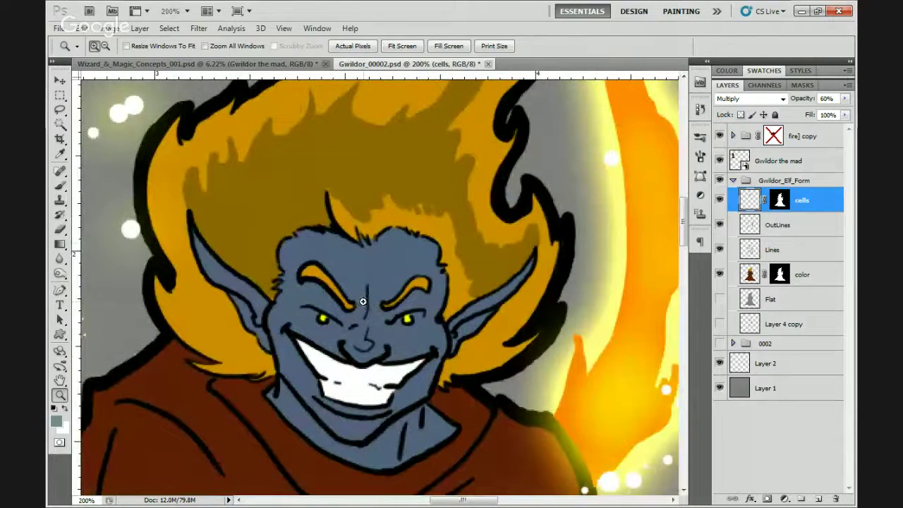
{"action": "key", "text": "b"}
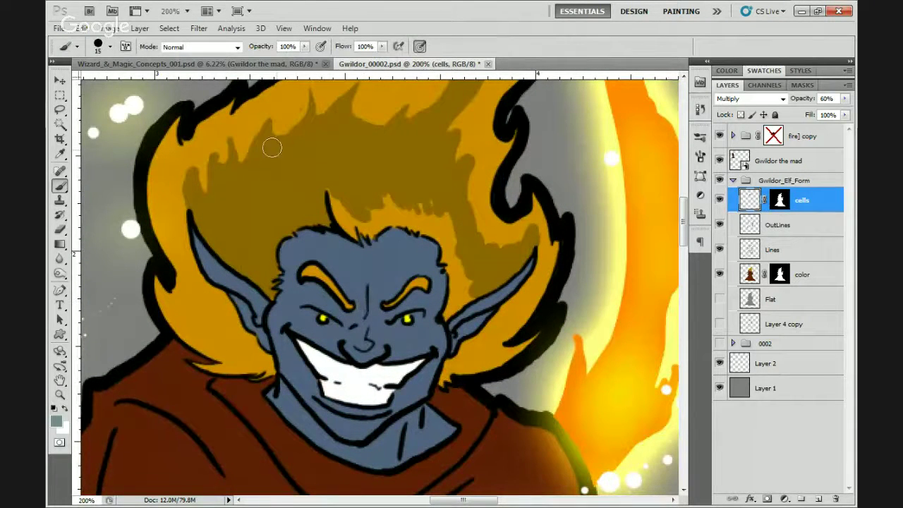
{"action": "left_click_drag", "start_coordinate": [341, 194], "coordinate": [355, 271]}
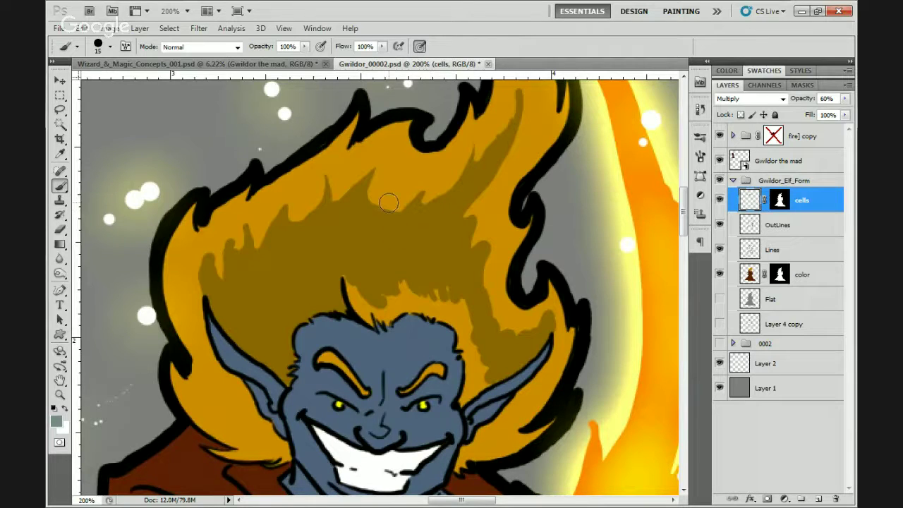
{"action": "mouse_move", "coordinate": [389, 202]}
{"action": "left_mouse_down"}
{"action": "mouse_move", "coordinate": [331, 252]}
{"action": "mouse_move", "coordinate": [358, 245]}
{"action": "left_mouse_up"}
{"action": "mouse_move", "coordinate": [304, 244]}
{"action": "left_mouse_down"}
{"action": "mouse_move", "coordinate": [347, 209]}
{"action": "mouse_move", "coordinate": [362, 263]}
{"action": "mouse_move", "coordinate": [337, 225]}
{"action": "mouse_move", "coordinate": [353, 217]}
{"action": "mouse_move", "coordinate": [344, 212]}
{"action": "mouse_move", "coordinate": [359, 253]}
{"action": "mouse_move", "coordinate": [343, 222]}
{"action": "mouse_move", "coordinate": [369, 242]}
{"action": "mouse_move", "coordinate": [429, 223]}
{"action": "mouse_move", "coordinate": [387, 244]}
{"action": "mouse_move", "coordinate": [417, 223]}
{"action": "mouse_move", "coordinate": [407, 238]}
{"action": "mouse_move", "coordinate": [456, 162]}
{"action": "mouse_move", "coordinate": [416, 227]}
{"action": "mouse_move", "coordinate": [439, 190]}
{"action": "mouse_move", "coordinate": [425, 233]}
{"action": "mouse_move", "coordinate": [441, 189]}
{"action": "left_mouse_up"}
{"action": "key", "text": "ctrl+z"}
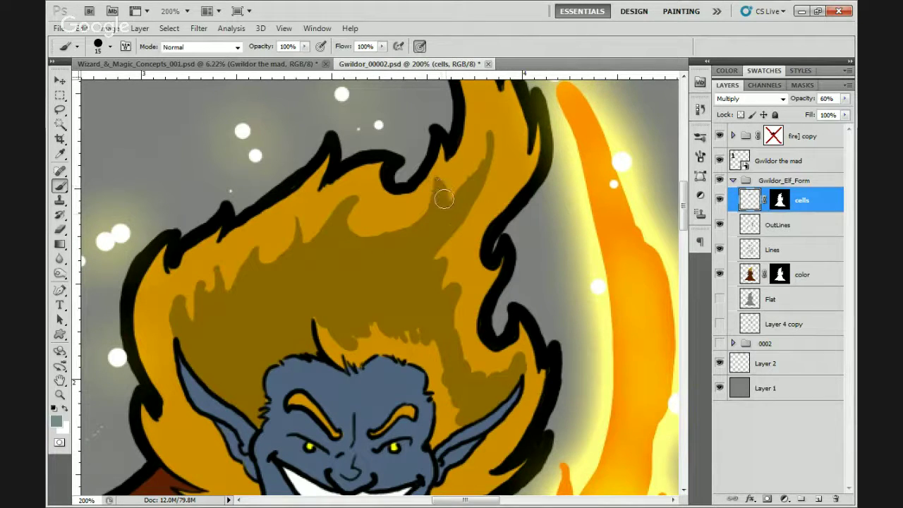
- Extend the hair shadow up into the tall flame-like lock with pointed strands and broaden it at the lock's base
{"action": "left_click_drag", "start_coordinate": [451, 116], "coordinate": [338, 236]}
{"action": "mouse_move", "coordinate": [361, 290]}
{"action": "left_mouse_down"}
{"action": "mouse_move", "coordinate": [377, 223]}
{"action": "mouse_move", "coordinate": [369, 283]}
{"action": "mouse_move", "coordinate": [381, 252]}
{"action": "mouse_move", "coordinate": [378, 269]}
{"action": "mouse_move", "coordinate": [393, 244]}
{"action": "mouse_move", "coordinate": [395, 254]}
{"action": "mouse_move", "coordinate": [379, 294]}
{"action": "mouse_move", "coordinate": [388, 267]}
{"action": "mouse_move", "coordinate": [374, 218]}
{"action": "left_mouse_up"}
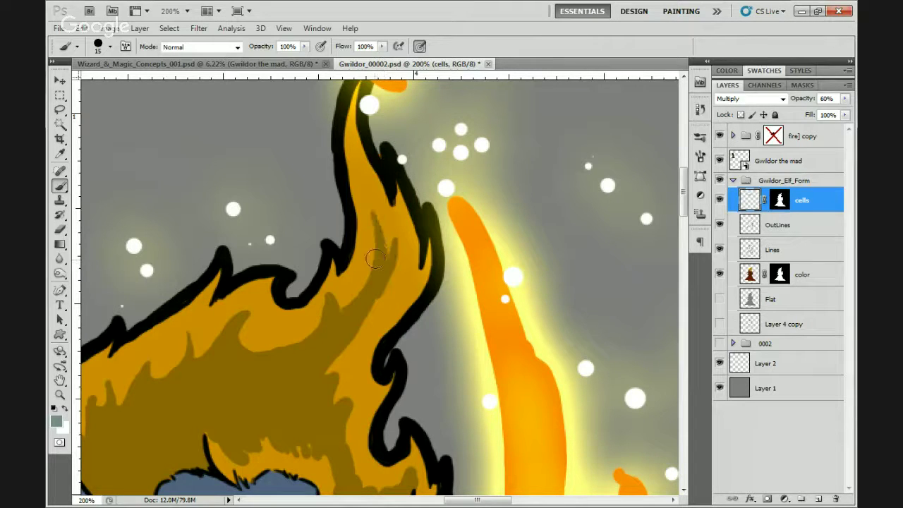
{"action": "left_click_drag", "start_coordinate": [356, 254], "coordinate": [385, 173]}
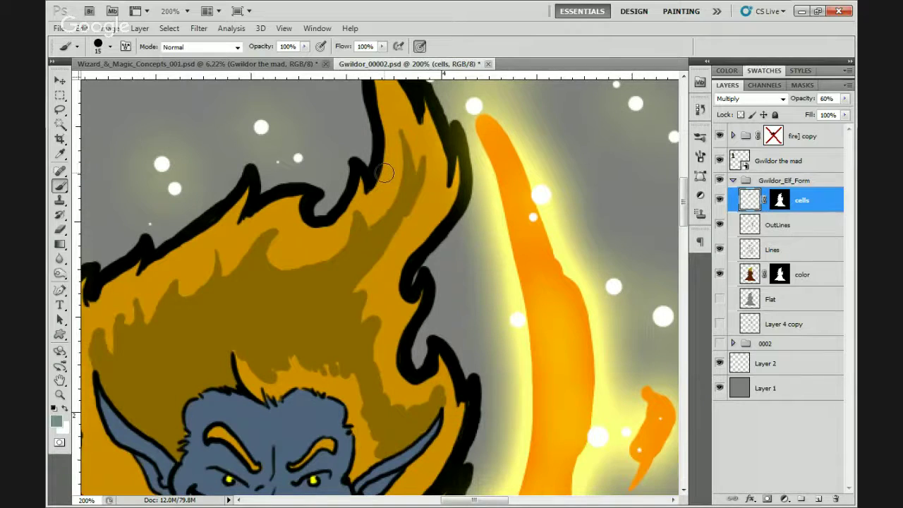
{"action": "mouse_move", "coordinate": [388, 213]}
{"action": "left_mouse_down"}
{"action": "mouse_move", "coordinate": [422, 160]}
{"action": "mouse_move", "coordinate": [426, 171]}
{"action": "mouse_move", "coordinate": [435, 144]}
{"action": "mouse_move", "coordinate": [438, 179]}
{"action": "mouse_move", "coordinate": [395, 244]}
{"action": "mouse_move", "coordinate": [427, 188]}
{"action": "mouse_move", "coordinate": [413, 206]}
{"action": "left_mouse_up"}
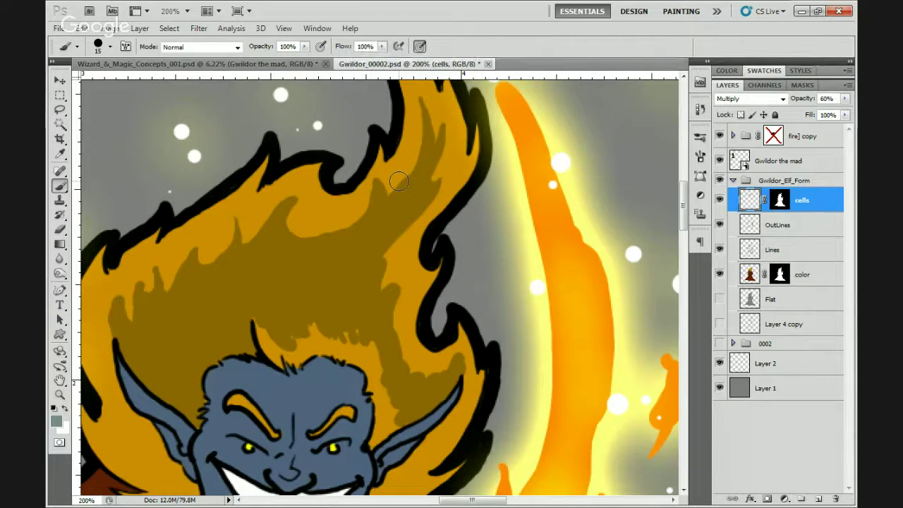
{"action": "left_click_drag", "start_coordinate": [399, 181], "coordinate": [392, 134]}
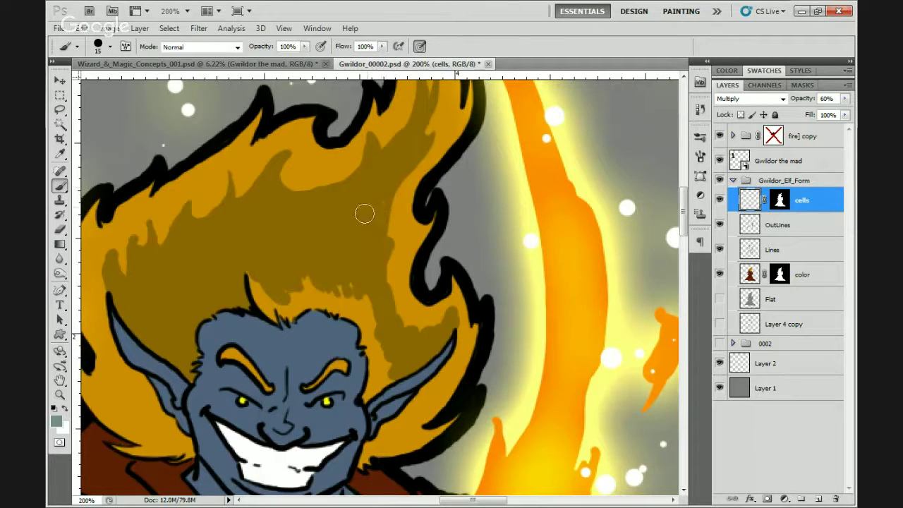
- Smooth the hair shadow around the curl above the right-hand ear and fill the unshaded hair above the forehead
{"action": "mouse_move", "coordinate": [388, 250]}
{"action": "left_mouse_down"}
{"action": "mouse_move", "coordinate": [407, 209]}
{"action": "mouse_move", "coordinate": [422, 204]}
{"action": "mouse_move", "coordinate": [396, 260]}
{"action": "mouse_move", "coordinate": [410, 207]}
{"action": "mouse_move", "coordinate": [400, 271]}
{"action": "mouse_move", "coordinate": [414, 180]}
{"action": "mouse_move", "coordinate": [406, 261]}
{"action": "mouse_move", "coordinate": [415, 285]}
{"action": "mouse_move", "coordinate": [441, 291]}
{"action": "left_mouse_up"}
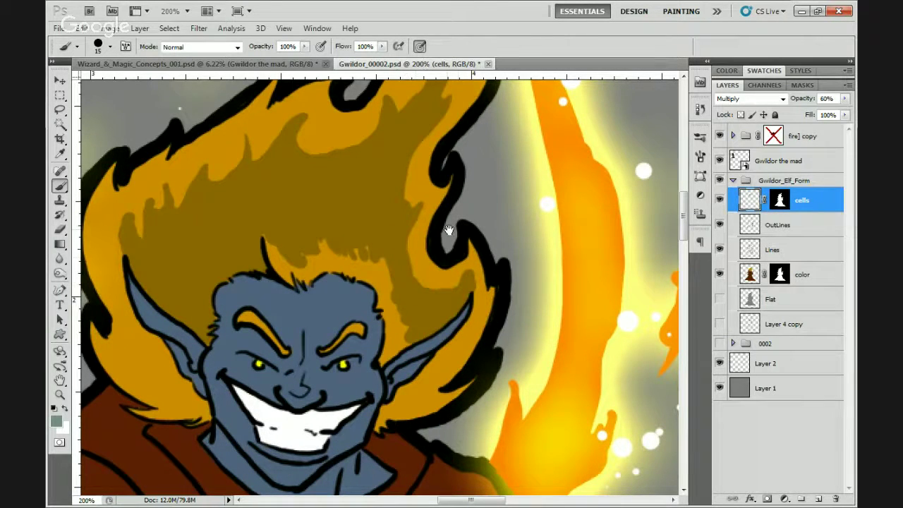
{"action": "left_click_drag", "start_coordinate": [449, 230], "coordinate": [456, 211]}
{"action": "left_click_drag", "start_coordinate": [439, 256], "coordinate": [461, 230]}
{"action": "mouse_move", "coordinate": [290, 196]}
{"action": "left_mouse_down"}
{"action": "mouse_move", "coordinate": [316, 235]}
{"action": "mouse_move", "coordinate": [302, 204]}
{"action": "mouse_move", "coordinate": [319, 211]}
{"action": "mouse_move", "coordinate": [326, 232]}
{"action": "mouse_move", "coordinate": [339, 215]}
{"action": "mouse_move", "coordinate": [337, 230]}
{"action": "mouse_move", "coordinate": [347, 221]}
{"action": "mouse_move", "coordinate": [333, 208]}
{"action": "mouse_move", "coordinate": [331, 217]}
{"action": "mouse_move", "coordinate": [374, 227]}
{"action": "mouse_move", "coordinate": [347, 197]}
{"action": "mouse_move", "coordinate": [372, 220]}
{"action": "mouse_move", "coordinate": [349, 201]}
{"action": "mouse_move", "coordinate": [379, 204]}
{"action": "mouse_move", "coordinate": [390, 233]}
{"action": "mouse_move", "coordinate": [406, 208]}
{"action": "mouse_move", "coordinate": [395, 211]}
{"action": "mouse_move", "coordinate": [412, 231]}
{"action": "mouse_move", "coordinate": [402, 193]}
{"action": "mouse_move", "coordinate": [391, 195]}
{"action": "mouse_move", "coordinate": [396, 220]}
{"action": "mouse_move", "coordinate": [402, 200]}
{"action": "mouse_move", "coordinate": [404, 224]}
{"action": "left_mouse_up"}
{"action": "scroll", "coordinate": [394, 212], "scroll_direction": "down", "scroll_amount": 2}
{"action": "scroll", "coordinate": [405, 212], "scroll_direction": "down", "scroll_amount": 3}
{"action": "mouse_move", "coordinate": [414, 180]}
{"action": "left_mouse_down"}
{"action": "mouse_move", "coordinate": [385, 209]}
{"action": "mouse_move", "coordinate": [403, 168]}
{"action": "left_mouse_up"}
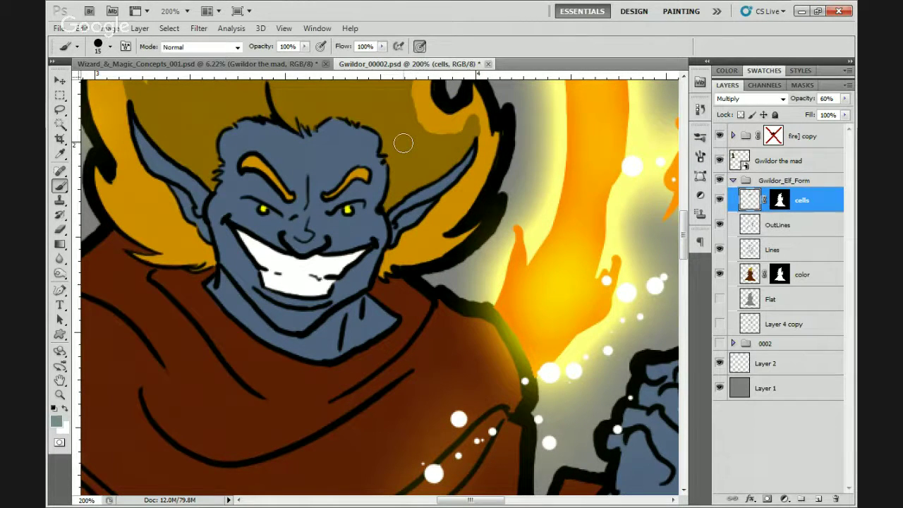
{"action": "mouse_move", "coordinate": [404, 144]}
{"action": "left_mouse_down"}
{"action": "mouse_move", "coordinate": [403, 197]}
{"action": "mouse_move", "coordinate": [474, 257]}
{"action": "left_mouse_up"}
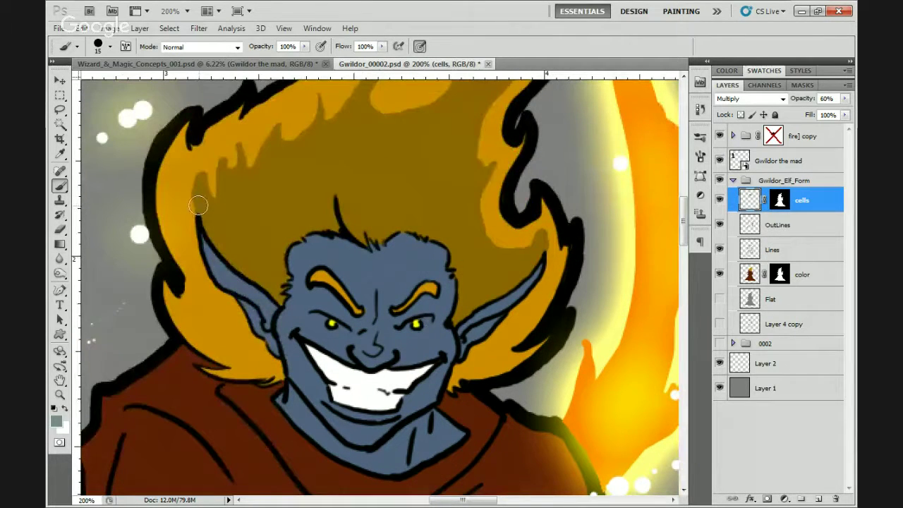
- Paint the hair shadow around and below the left-hand ear, tapering it into strands towards the jaw
{"action": "mouse_move", "coordinate": [201, 211]}
{"action": "left_mouse_down"}
{"action": "mouse_move", "coordinate": [178, 167]}
{"action": "mouse_move", "coordinate": [179, 219]}
{"action": "mouse_move", "coordinate": [202, 265]}
{"action": "mouse_move", "coordinate": [186, 205]}
{"action": "mouse_move", "coordinate": [204, 190]}
{"action": "mouse_move", "coordinate": [198, 223]}
{"action": "left_mouse_up"}
{"action": "scroll", "coordinate": [194, 233], "scroll_direction": "down", "scroll_amount": 3}
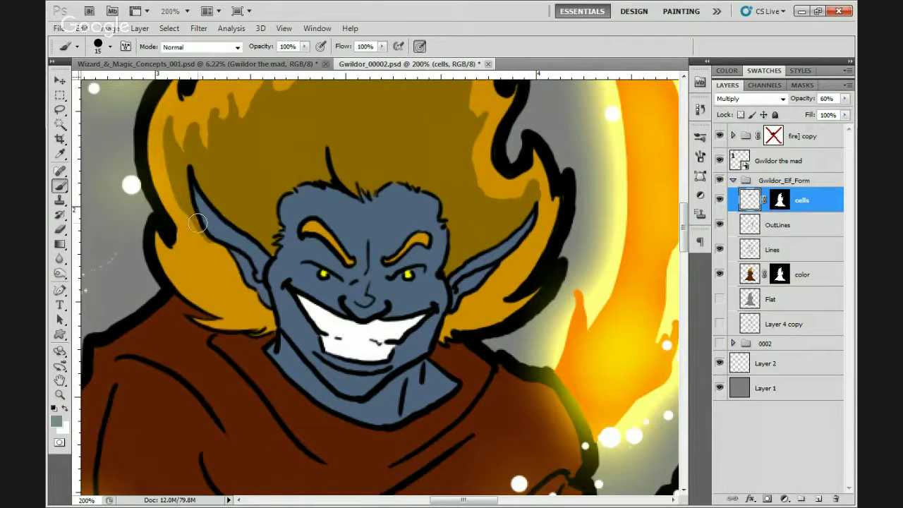
{"action": "mouse_move", "coordinate": [215, 264]}
{"action": "left_mouse_down"}
{"action": "mouse_move", "coordinate": [194, 220]}
{"action": "mouse_move", "coordinate": [201, 267]}
{"action": "mouse_move", "coordinate": [185, 263]}
{"action": "mouse_move", "coordinate": [233, 277]}
{"action": "mouse_move", "coordinate": [235, 262]}
{"action": "mouse_move", "coordinate": [219, 247]}
{"action": "mouse_move", "coordinate": [219, 266]}
{"action": "mouse_move", "coordinate": [207, 273]}
{"action": "mouse_move", "coordinate": [223, 258]}
{"action": "left_mouse_up"}
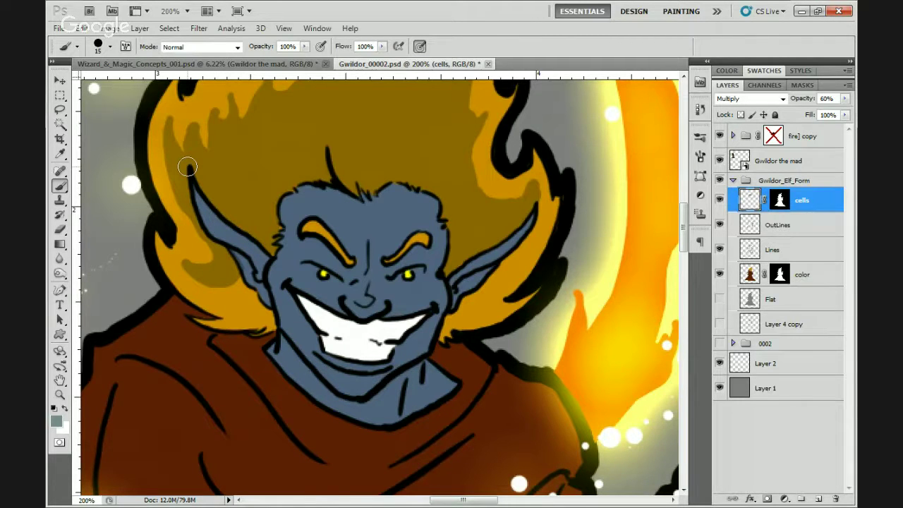
{"action": "scroll", "coordinate": [268, 192], "scroll_direction": "down", "scroll_amount": 3}
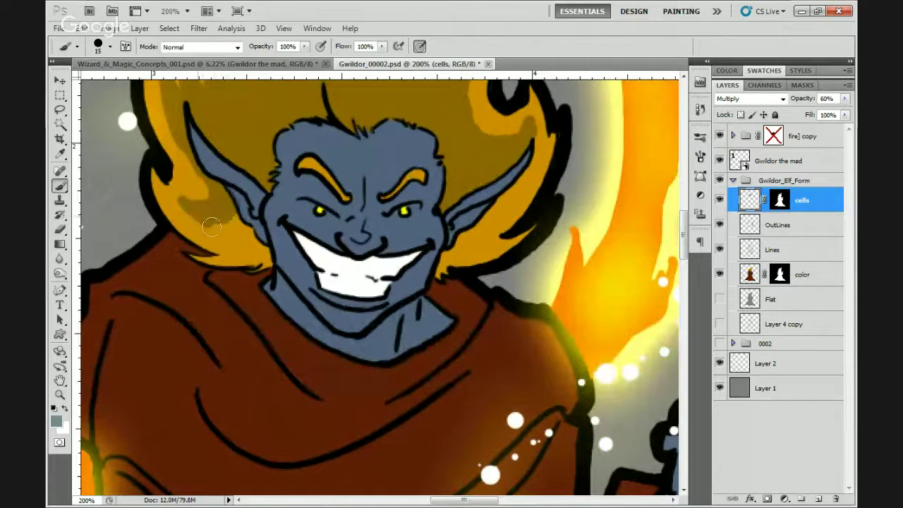
{"action": "mouse_move", "coordinate": [211, 226]}
{"action": "left_mouse_down"}
{"action": "mouse_move", "coordinate": [235, 231]}
{"action": "mouse_move", "coordinate": [226, 229]}
{"action": "mouse_move", "coordinate": [246, 251]}
{"action": "mouse_move", "coordinate": [261, 247]}
{"action": "mouse_move", "coordinate": [231, 211]}
{"action": "mouse_move", "coordinate": [223, 221]}
{"action": "mouse_move", "coordinate": [219, 199]}
{"action": "left_mouse_up"}
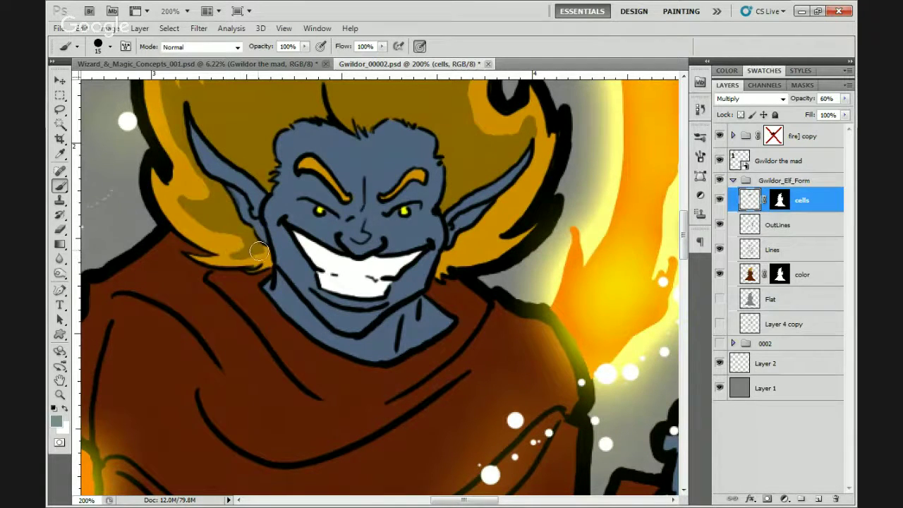
{"action": "mouse_move", "coordinate": [259, 251]}
{"action": "left_mouse_down"}
{"action": "mouse_move", "coordinate": [267, 253]}
{"action": "mouse_move", "coordinate": [234, 214]}
{"action": "left_mouse_up"}
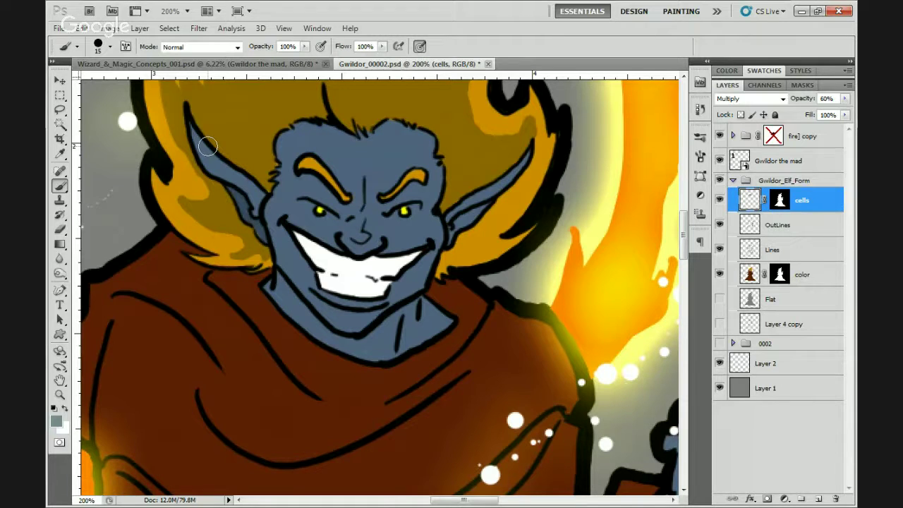
- Shade both pointed ears and paint the hair shadow behind the right-hand ear up to the curl
{"action": "mouse_move", "coordinate": [208, 145]}
{"action": "left_mouse_down"}
{"action": "mouse_move", "coordinate": [190, 108]}
{"action": "mouse_move", "coordinate": [205, 163]}
{"action": "mouse_move", "coordinate": [251, 180]}
{"action": "mouse_move", "coordinate": [258, 201]}
{"action": "mouse_move", "coordinate": [265, 189]}
{"action": "left_mouse_up"}
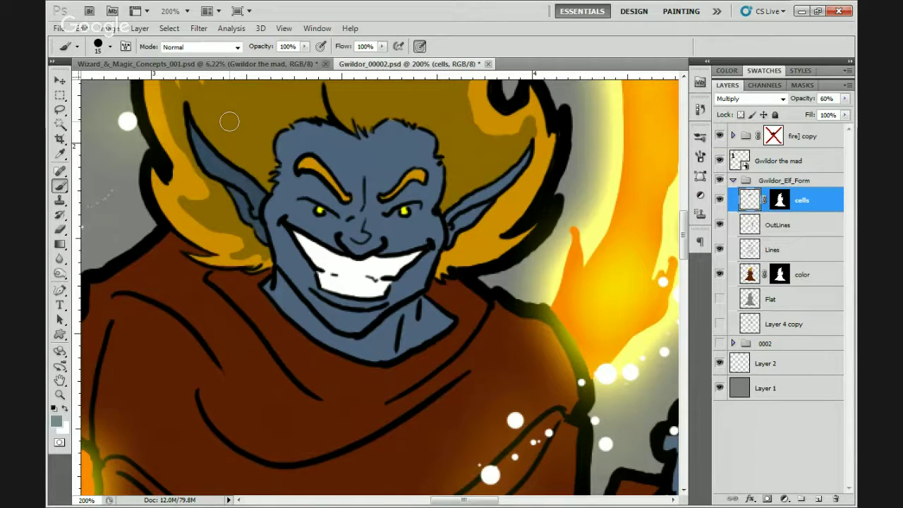
{"action": "left_click_drag", "start_coordinate": [399, 166], "coordinate": [251, 165]}
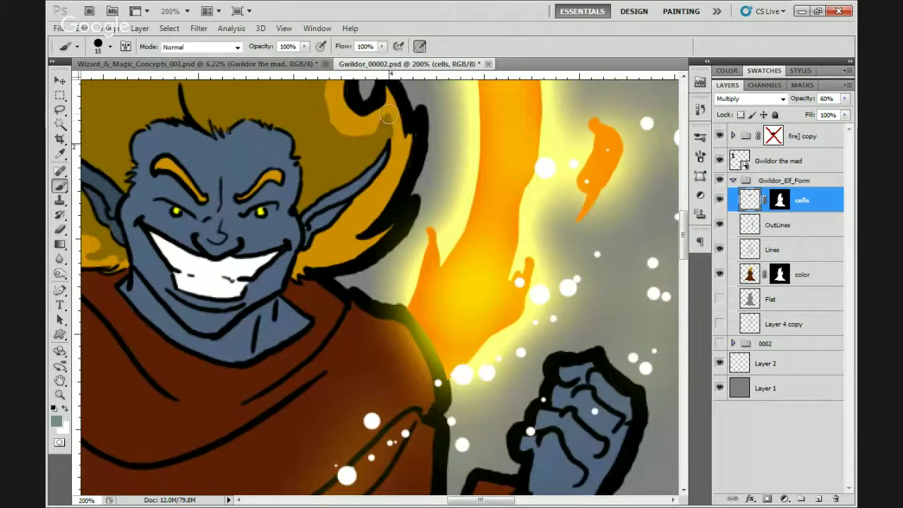
{"action": "mouse_move", "coordinate": [389, 115]}
{"action": "left_mouse_down"}
{"action": "mouse_move", "coordinate": [390, 137]}
{"action": "mouse_move", "coordinate": [378, 165]}
{"action": "mouse_move", "coordinate": [386, 128]}
{"action": "mouse_move", "coordinate": [370, 187]}
{"action": "mouse_move", "coordinate": [380, 178]}
{"action": "mouse_move", "coordinate": [339, 208]}
{"action": "mouse_move", "coordinate": [351, 210]}
{"action": "mouse_move", "coordinate": [337, 226]}
{"action": "mouse_move", "coordinate": [341, 134]}
{"action": "mouse_move", "coordinate": [311, 210]}
{"action": "mouse_move", "coordinate": [333, 221]}
{"action": "mouse_move", "coordinate": [336, 245]}
{"action": "mouse_move", "coordinate": [309, 108]}
{"action": "mouse_move", "coordinate": [318, 222]}
{"action": "mouse_move", "coordinate": [324, 242]}
{"action": "mouse_move", "coordinate": [339, 247]}
{"action": "mouse_move", "coordinate": [314, 255]}
{"action": "mouse_move", "coordinate": [323, 238]}
{"action": "mouse_move", "coordinate": [301, 188]}
{"action": "left_mouse_up"}
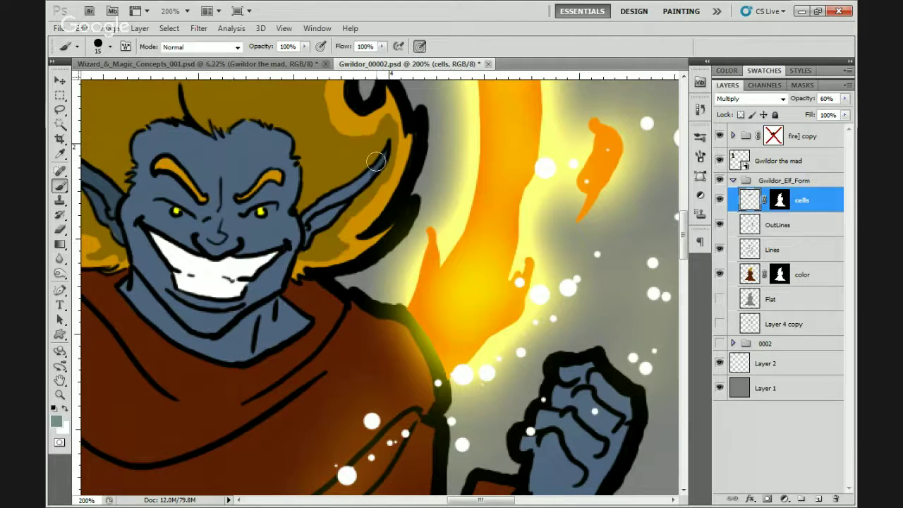
{"action": "mouse_move", "coordinate": [376, 162]}
{"action": "left_mouse_down"}
{"action": "mouse_move", "coordinate": [326, 213]}
{"action": "mouse_move", "coordinate": [317, 203]}
{"action": "mouse_move", "coordinate": [302, 244]}
{"action": "left_mouse_up"}
{"action": "left_click_drag", "start_coordinate": [388, 107], "coordinate": [374, 139]}
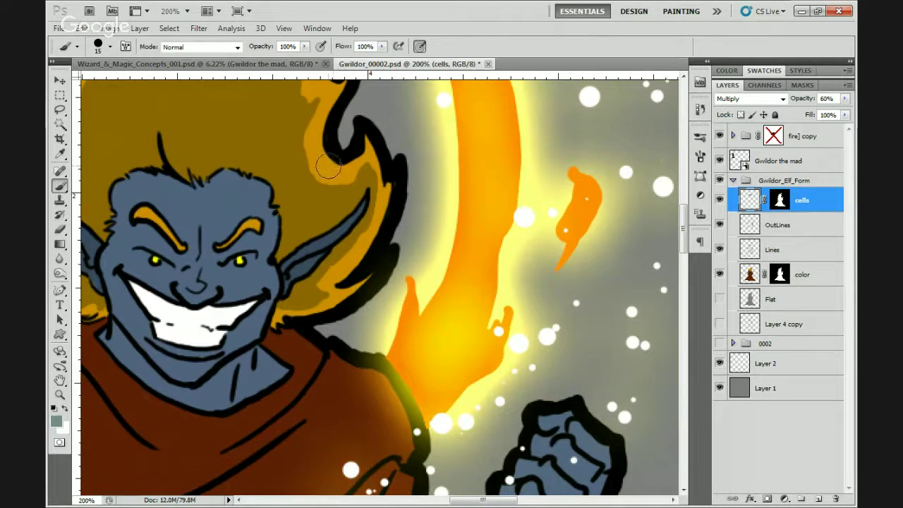
{"action": "scroll", "coordinate": [303, 160], "scroll_direction": "up", "scroll_amount": 3}
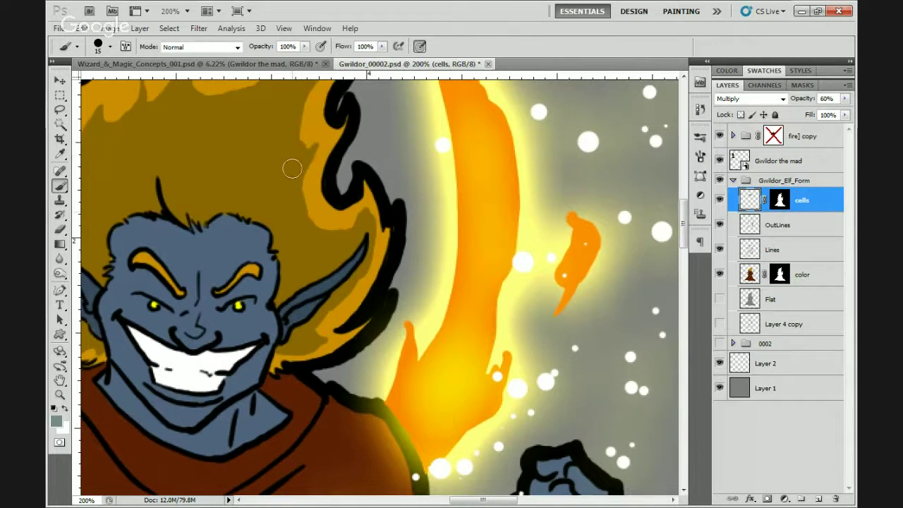
{"action": "mouse_move", "coordinate": [309, 129]}
{"action": "left_mouse_down"}
{"action": "mouse_move", "coordinate": [340, 103]}
{"action": "mouse_move", "coordinate": [363, 146]}
{"action": "mouse_move", "coordinate": [326, 221]}
{"action": "mouse_move", "coordinate": [355, 217]}
{"action": "mouse_move", "coordinate": [372, 181]}
{"action": "mouse_move", "coordinate": [378, 264]}
{"action": "mouse_move", "coordinate": [387, 214]}
{"action": "mouse_move", "coordinate": [381, 176]}
{"action": "mouse_move", "coordinate": [378, 250]}
{"action": "mouse_move", "coordinate": [331, 324]}
{"action": "mouse_move", "coordinate": [352, 295]}
{"action": "mouse_move", "coordinate": [331, 308]}
{"action": "mouse_move", "coordinate": [339, 270]}
{"action": "mouse_move", "coordinate": [355, 286]}
{"action": "left_mouse_up"}
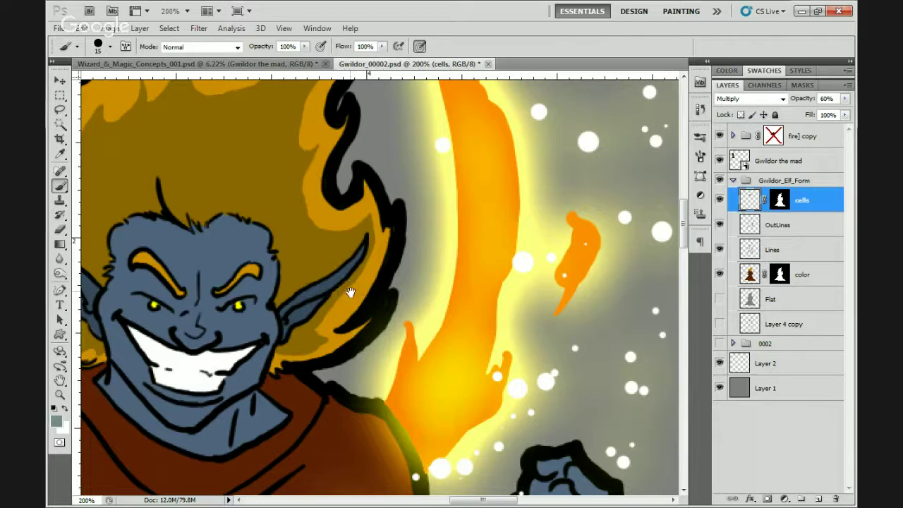
- Paint the shadow across the forehead and eyebrows, leaving a rounded light area above the nose bridge
{"action": "left_click_drag", "start_coordinate": [268, 321], "coordinate": [346, 249]}
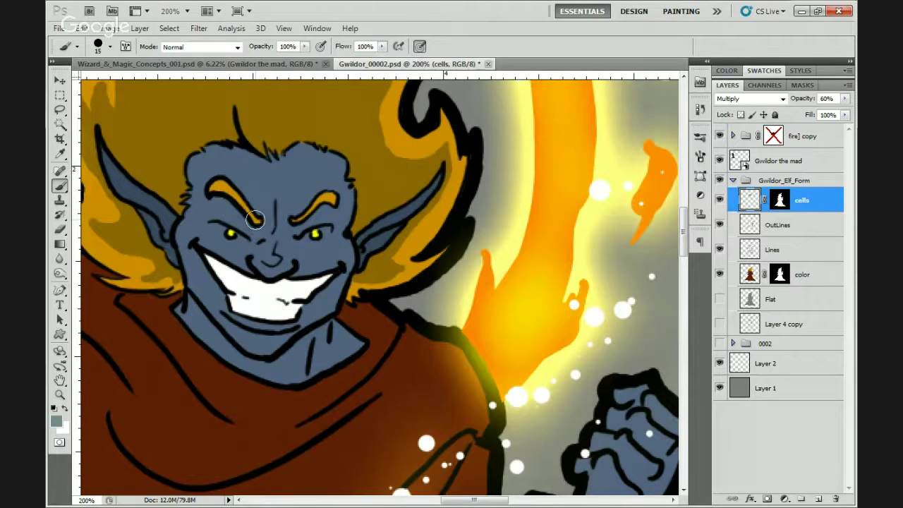
{"action": "mouse_move", "coordinate": [197, 194]}
{"action": "left_mouse_down"}
{"action": "mouse_move", "coordinate": [185, 204]}
{"action": "mouse_move", "coordinate": [201, 166]}
{"action": "mouse_move", "coordinate": [260, 216]}
{"action": "mouse_move", "coordinate": [237, 189]}
{"action": "mouse_move", "coordinate": [303, 195]}
{"action": "mouse_move", "coordinate": [234, 163]}
{"action": "mouse_move", "coordinate": [209, 163]}
{"action": "mouse_move", "coordinate": [237, 149]}
{"action": "mouse_move", "coordinate": [222, 160]}
{"action": "mouse_move", "coordinate": [259, 157]}
{"action": "mouse_move", "coordinate": [273, 141]}
{"action": "mouse_move", "coordinate": [294, 173]}
{"action": "mouse_move", "coordinate": [281, 134]}
{"action": "left_mouse_up"}
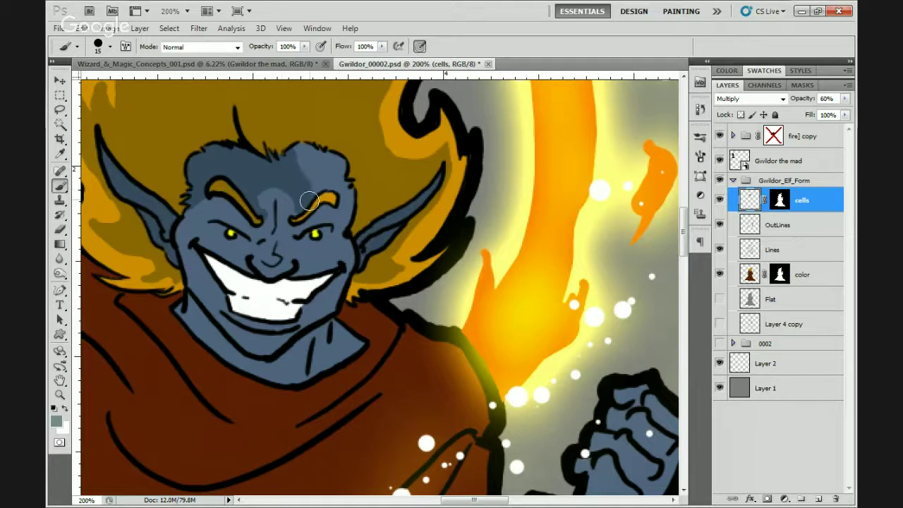
{"action": "mouse_move", "coordinate": [309, 201]}
{"action": "left_mouse_down"}
{"action": "mouse_move", "coordinate": [338, 200]}
{"action": "mouse_move", "coordinate": [336, 189]}
{"action": "mouse_move", "coordinate": [331, 198]}
{"action": "mouse_move", "coordinate": [350, 206]}
{"action": "mouse_move", "coordinate": [344, 181]}
{"action": "mouse_move", "coordinate": [297, 143]}
{"action": "mouse_move", "coordinate": [336, 190]}
{"action": "left_mouse_up"}
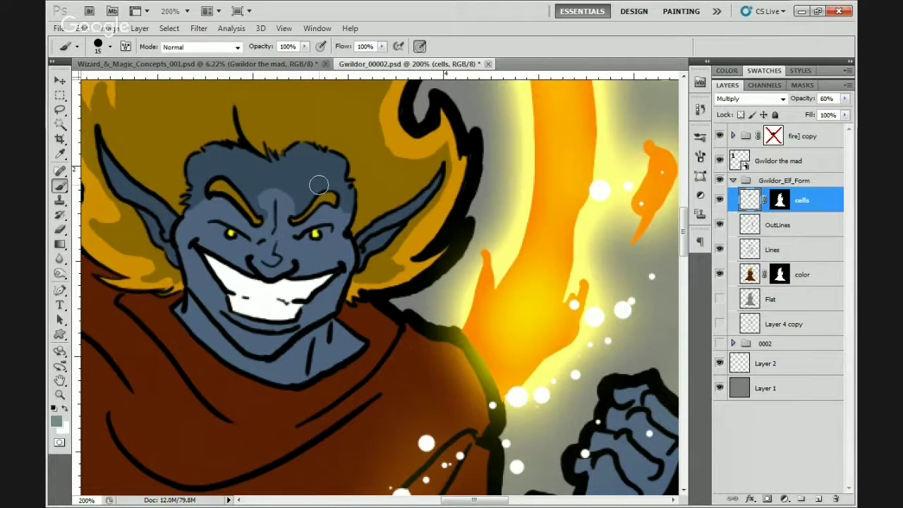
{"action": "mouse_move", "coordinate": [318, 185]}
{"action": "left_mouse_down"}
{"action": "mouse_move", "coordinate": [354, 223]}
{"action": "mouse_move", "coordinate": [346, 198]}
{"action": "mouse_move", "coordinate": [360, 188]}
{"action": "mouse_move", "coordinate": [355, 207]}
{"action": "mouse_move", "coordinate": [335, 186]}
{"action": "left_mouse_up"}
{"action": "left_click_drag", "start_coordinate": [335, 186], "coordinate": [310, 211]}
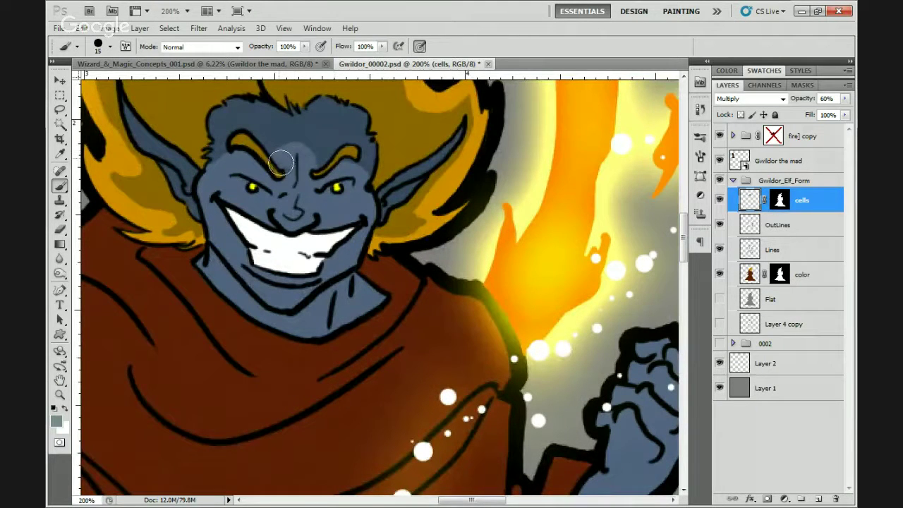
{"action": "mouse_move", "coordinate": [281, 163]}
{"action": "left_mouse_down"}
{"action": "mouse_move", "coordinate": [296, 157]}
{"action": "mouse_move", "coordinate": [275, 147]}
{"action": "mouse_move", "coordinate": [287, 148]}
{"action": "left_mouse_up"}
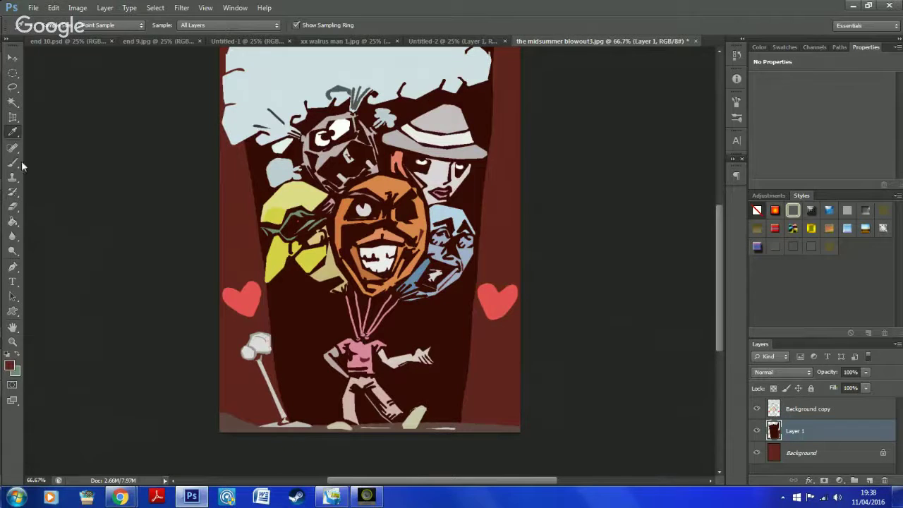
{"action": "left_click", "coordinate": [20, 164]}
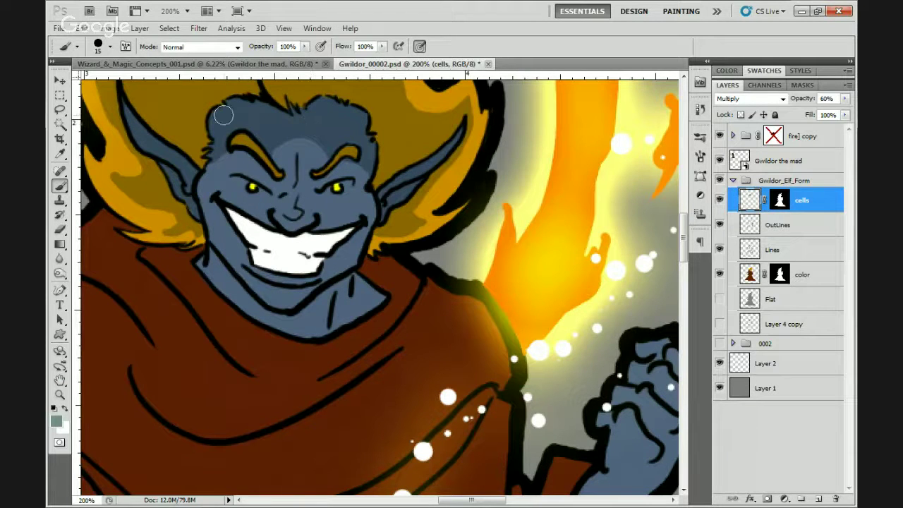
- Paint shadows on both cheeks under the eyes and along the nose on the cells layer
{"action": "mouse_move", "coordinate": [227, 180]}
{"action": "left_mouse_down"}
{"action": "mouse_move", "coordinate": [248, 199]}
{"action": "mouse_move", "coordinate": [227, 194]}
{"action": "mouse_move", "coordinate": [211, 174]}
{"action": "mouse_move", "coordinate": [215, 211]}
{"action": "left_mouse_up"}
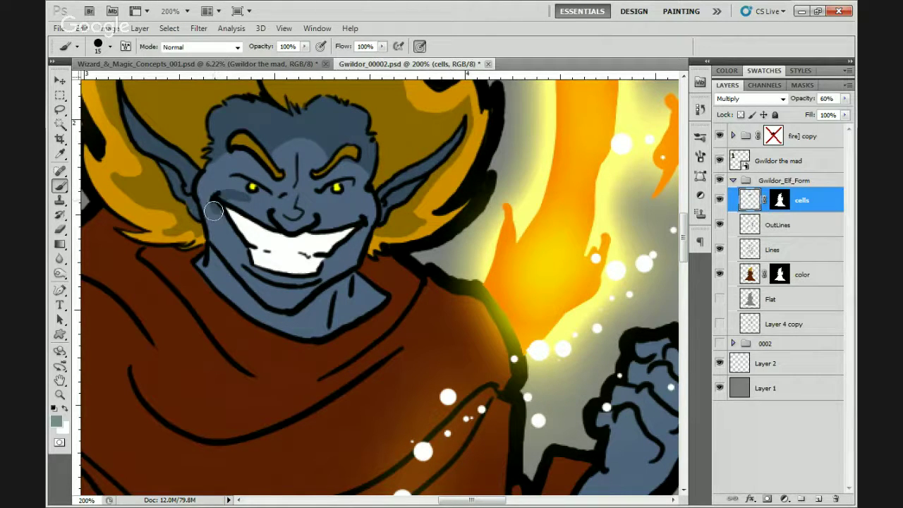
{"action": "left_click_drag", "start_coordinate": [344, 206], "coordinate": [360, 236]}
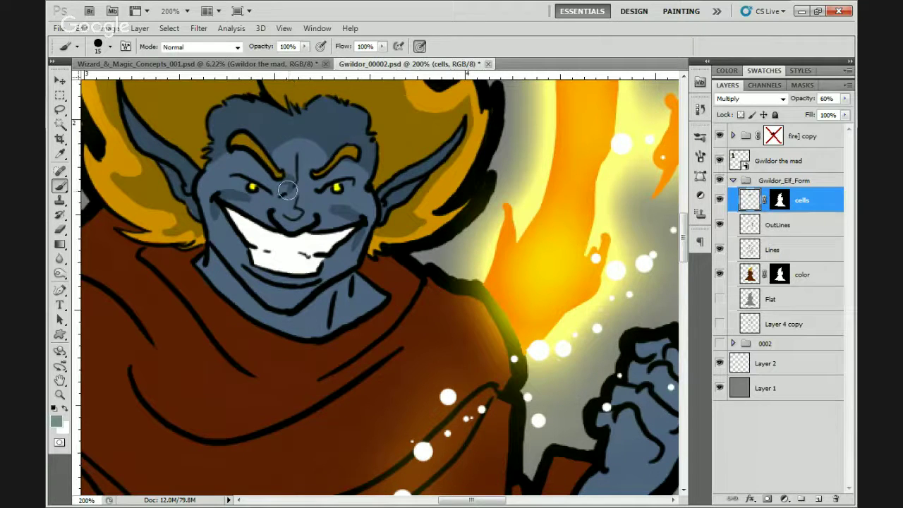
{"action": "mouse_move", "coordinate": [287, 187]}
{"action": "left_mouse_down"}
{"action": "mouse_move", "coordinate": [282, 208]}
{"action": "mouse_move", "coordinate": [297, 210]}
{"action": "mouse_move", "coordinate": [288, 207]}
{"action": "mouse_move", "coordinate": [296, 181]}
{"action": "mouse_move", "coordinate": [286, 175]}
{"action": "mouse_move", "coordinate": [309, 182]}
{"action": "mouse_move", "coordinate": [286, 186]}
{"action": "mouse_move", "coordinate": [306, 185]}
{"action": "mouse_move", "coordinate": [298, 202]}
{"action": "mouse_move", "coordinate": [280, 185]}
{"action": "mouse_move", "coordinate": [281, 202]}
{"action": "mouse_move", "coordinate": [281, 181]}
{"action": "mouse_move", "coordinate": [314, 149]}
{"action": "mouse_move", "coordinate": [319, 187]}
{"action": "mouse_move", "coordinate": [306, 177]}
{"action": "mouse_move", "coordinate": [303, 207]}
{"action": "mouse_move", "coordinate": [281, 190]}
{"action": "mouse_move", "coordinate": [254, 211]}
{"action": "mouse_move", "coordinate": [266, 211]}
{"action": "mouse_move", "coordinate": [248, 213]}
{"action": "mouse_move", "coordinate": [267, 222]}
{"action": "mouse_move", "coordinate": [254, 212]}
{"action": "mouse_move", "coordinate": [265, 211]}
{"action": "mouse_move", "coordinate": [230, 196]}
{"action": "left_mouse_up"}
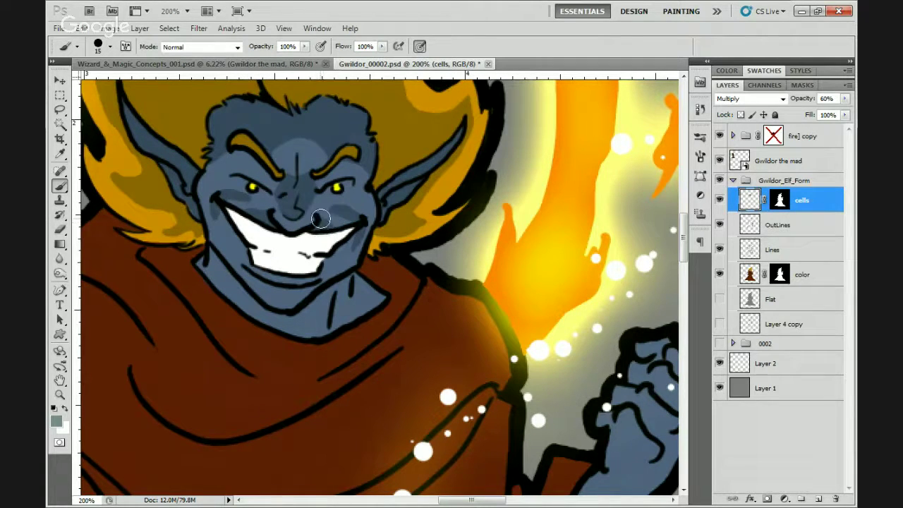
{"action": "left_click_drag", "start_coordinate": [320, 219], "coordinate": [346, 221]}
{"action": "left_click_drag", "start_coordinate": [235, 181], "coordinate": [243, 209]}
- Shade the outer sides of the face and fill the neck below the jaw with shadow on the cells layer
{"action": "mouse_move", "coordinate": [203, 185]}
{"action": "left_mouse_down"}
{"action": "mouse_move", "coordinate": [214, 154]}
{"action": "mouse_move", "coordinate": [211, 170]}
{"action": "mouse_move", "coordinate": [200, 158]}
{"action": "mouse_move", "coordinate": [214, 173]}
{"action": "mouse_move", "coordinate": [196, 187]}
{"action": "mouse_move", "coordinate": [211, 163]}
{"action": "mouse_move", "coordinate": [205, 179]}
{"action": "mouse_move", "coordinate": [219, 177]}
{"action": "mouse_move", "coordinate": [197, 196]}
{"action": "left_mouse_up"}
{"action": "mouse_move", "coordinate": [362, 194]}
{"action": "left_mouse_down"}
{"action": "mouse_move", "coordinate": [373, 212]}
{"action": "mouse_move", "coordinate": [360, 195]}
{"action": "mouse_move", "coordinate": [362, 163]}
{"action": "mouse_move", "coordinate": [367, 182]}
{"action": "left_mouse_up"}
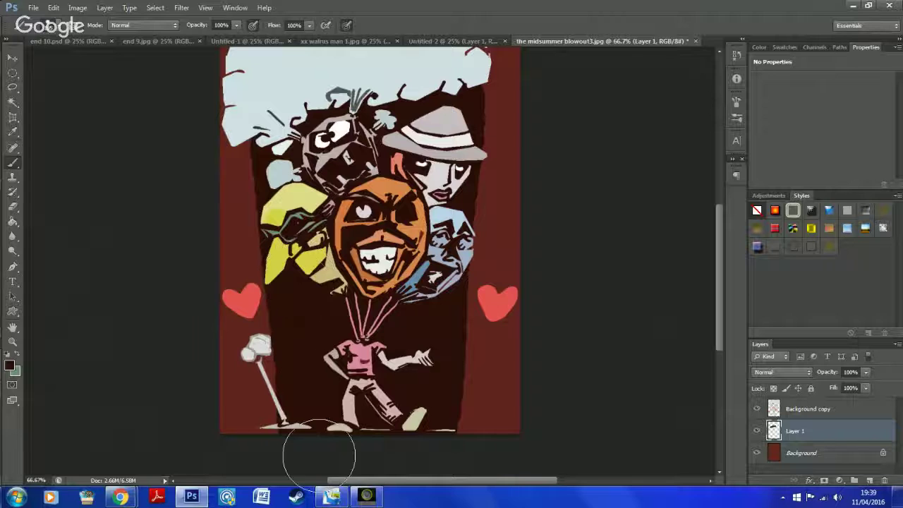
{"action": "mouse_move", "coordinate": [319, 455]}
{"action": "left_mouse_down"}
{"action": "mouse_move", "coordinate": [295, 290]}
{"action": "mouse_move", "coordinate": [286, 113]}
{"action": "mouse_move", "coordinate": [314, 473]}
{"action": "left_mouse_up"}
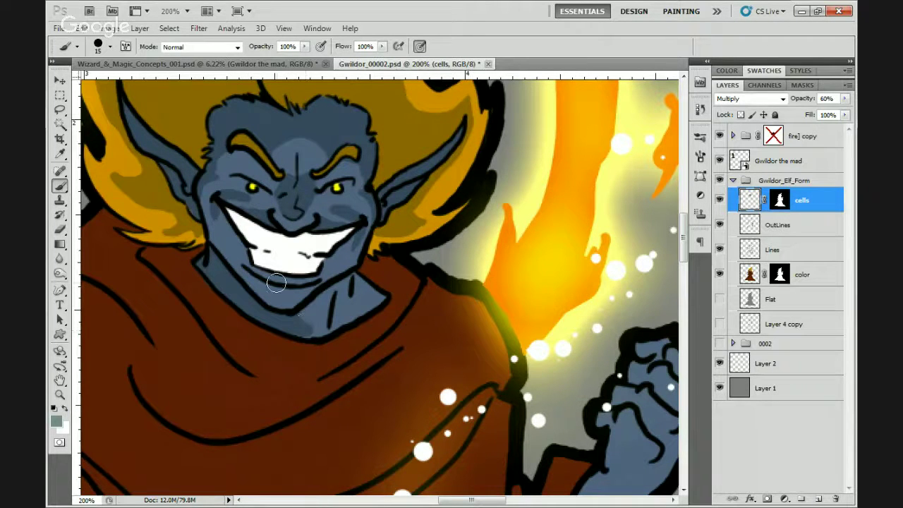
{"action": "mouse_move", "coordinate": [318, 326]}
{"action": "left_mouse_down"}
{"action": "mouse_move", "coordinate": [319, 299]}
{"action": "mouse_move", "coordinate": [307, 332]}
{"action": "mouse_move", "coordinate": [331, 328]}
{"action": "mouse_move", "coordinate": [365, 288]}
{"action": "mouse_move", "coordinate": [329, 329]}
{"action": "mouse_move", "coordinate": [343, 321]}
{"action": "mouse_move", "coordinate": [323, 331]}
{"action": "mouse_move", "coordinate": [379, 298]}
{"action": "mouse_move", "coordinate": [351, 280]}
{"action": "mouse_move", "coordinate": [338, 284]}
{"action": "mouse_move", "coordinate": [332, 291]}
{"action": "mouse_move", "coordinate": [343, 307]}
{"action": "mouse_move", "coordinate": [366, 286]}
{"action": "left_mouse_up"}
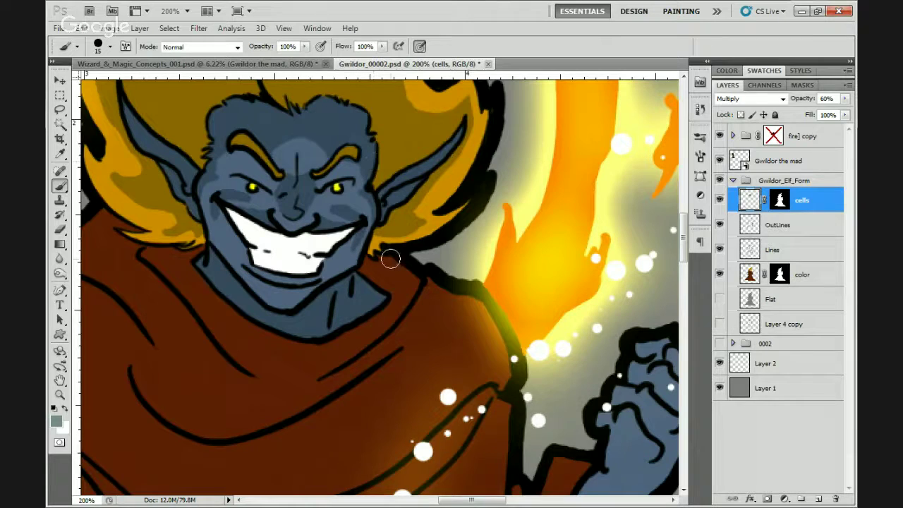
- Paint shadows on the robe beneath the hair on both sides of the neck
{"action": "mouse_move", "coordinate": [389, 256]}
{"action": "left_mouse_down"}
{"action": "mouse_move", "coordinate": [381, 294]}
{"action": "mouse_move", "coordinate": [368, 264]}
{"action": "mouse_move", "coordinate": [354, 296]}
{"action": "left_mouse_up"}
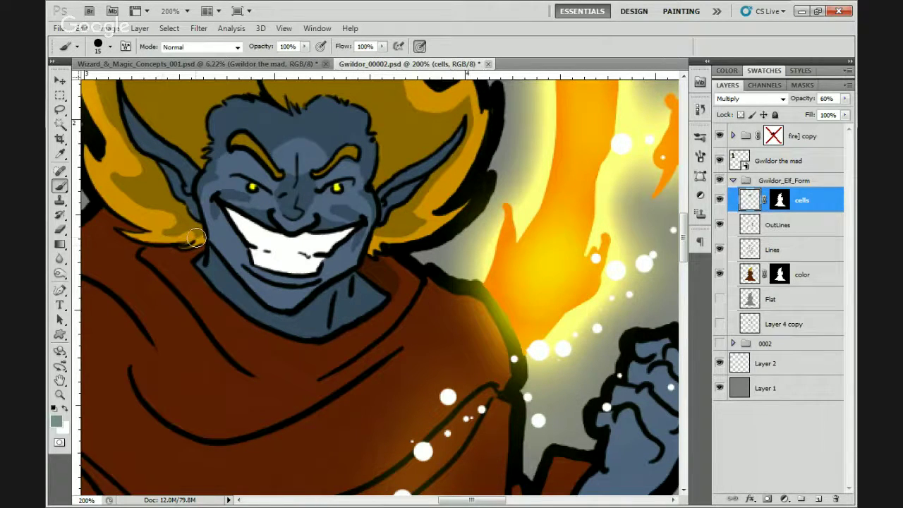
{"action": "mouse_move", "coordinate": [196, 238]}
{"action": "left_mouse_down"}
{"action": "mouse_move", "coordinate": [232, 247]}
{"action": "mouse_move", "coordinate": [231, 259]}
{"action": "mouse_move", "coordinate": [222, 250]}
{"action": "mouse_move", "coordinate": [226, 234]}
{"action": "mouse_move", "coordinate": [245, 241]}
{"action": "mouse_move", "coordinate": [211, 228]}
{"action": "mouse_move", "coordinate": [205, 242]}
{"action": "mouse_move", "coordinate": [224, 252]}
{"action": "mouse_move", "coordinate": [286, 262]}
{"action": "left_mouse_up"}
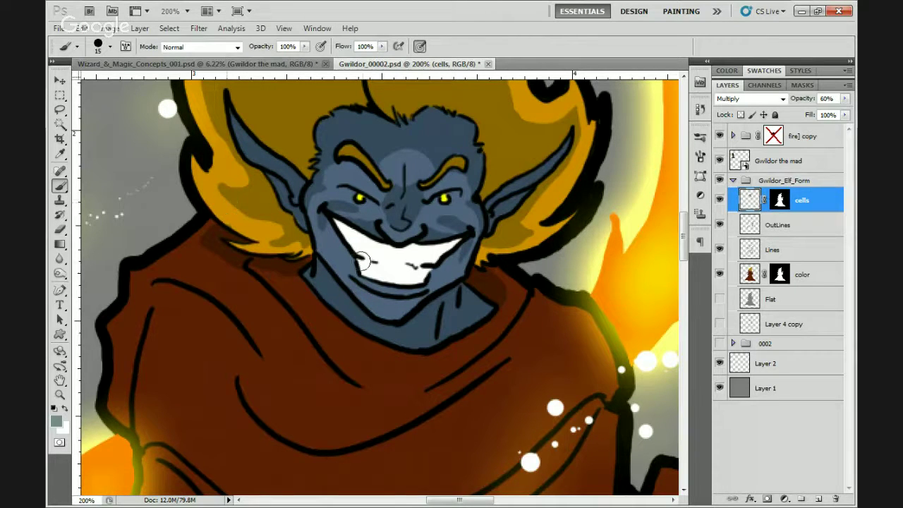
- Add shadows below the mouth, around the left-hand eye and temple, and on both cheeks beside the grin
{"action": "mouse_move", "coordinate": [368, 291]}
{"action": "left_mouse_down"}
{"action": "mouse_move", "coordinate": [395, 299]}
{"action": "mouse_move", "coordinate": [363, 288]}
{"action": "mouse_move", "coordinate": [383, 302]}
{"action": "mouse_move", "coordinate": [416, 294]}
{"action": "mouse_move", "coordinate": [379, 289]}
{"action": "left_mouse_up"}
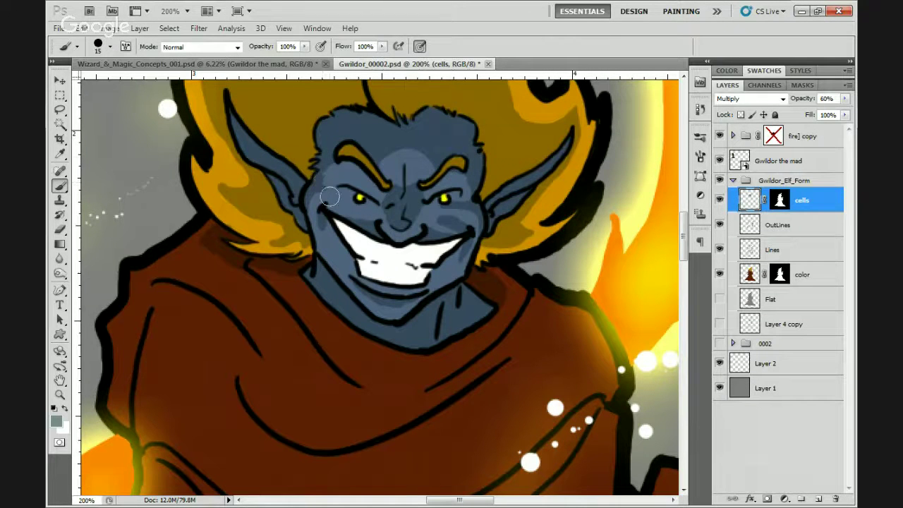
{"action": "mouse_move", "coordinate": [329, 197]}
{"action": "left_mouse_down"}
{"action": "mouse_move", "coordinate": [317, 188]}
{"action": "mouse_move", "coordinate": [351, 201]}
{"action": "mouse_move", "coordinate": [333, 198]}
{"action": "mouse_move", "coordinate": [321, 209]}
{"action": "mouse_move", "coordinate": [331, 204]}
{"action": "mouse_move", "coordinate": [322, 191]}
{"action": "left_mouse_up"}
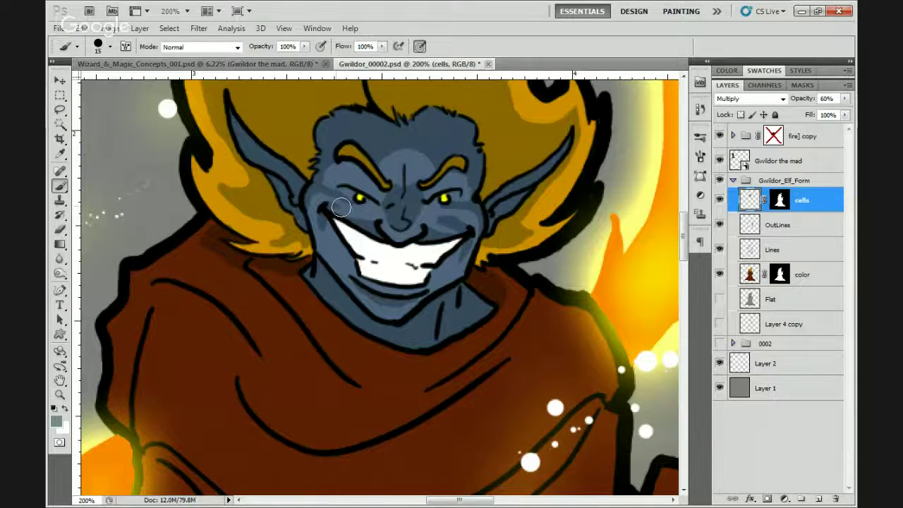
{"action": "left_click_drag", "start_coordinate": [340, 207], "coordinate": [322, 167]}
{"action": "left_click_drag", "start_coordinate": [339, 215], "coordinate": [345, 217]}
{"action": "left_click_drag", "start_coordinate": [432, 229], "coordinate": [451, 238]}
{"action": "left_click_drag", "start_coordinate": [326, 208], "coordinate": [322, 223]}
- Paint shadows along the left-hand collar folds and inside the draped neckline fold with a size 20 brush
{"action": "key", "text": "z"}
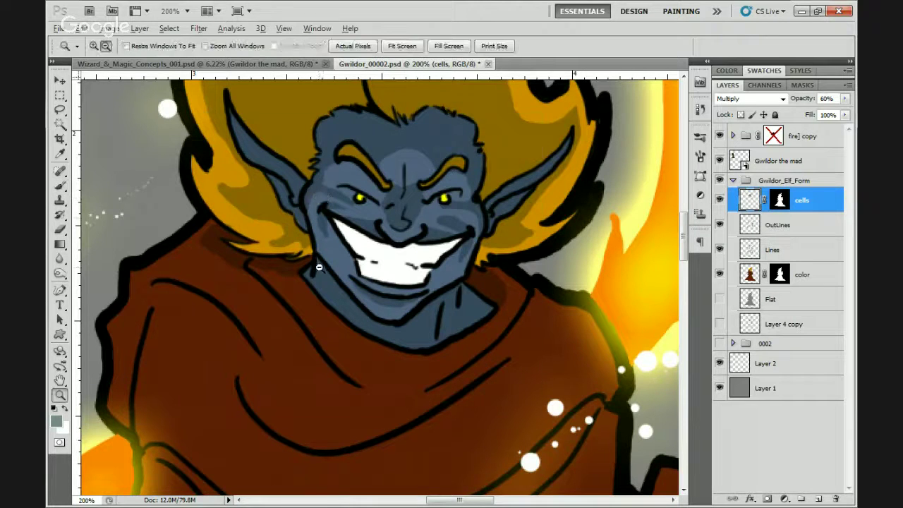
{"action": "left_click", "coordinate": [317, 262], "text": "alt"}
{"action": "left_click", "coordinate": [344, 284], "text": "alt"}
{"action": "left_click_drag", "start_coordinate": [346, 284], "coordinate": [347, 221]}
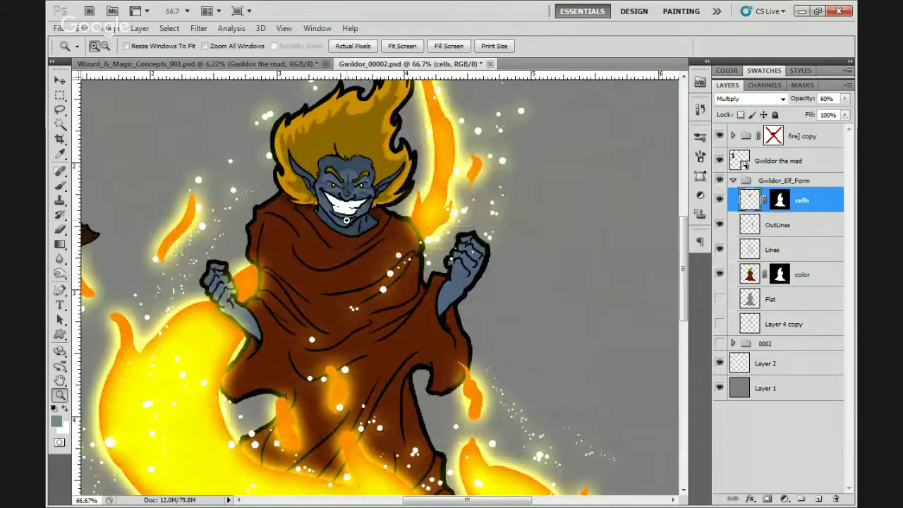
{"action": "key", "text": "b"}
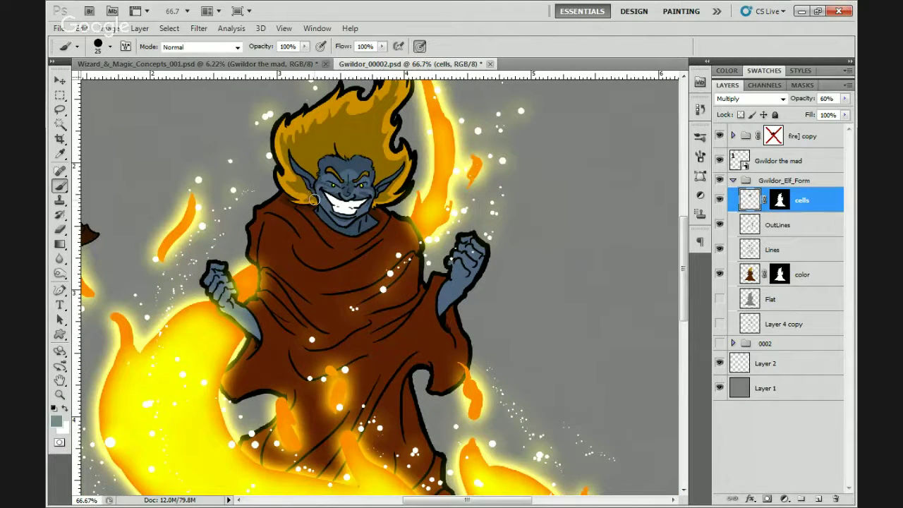
{"action": "key", "text": "z"}
{"action": "left_click", "coordinate": [322, 218]}
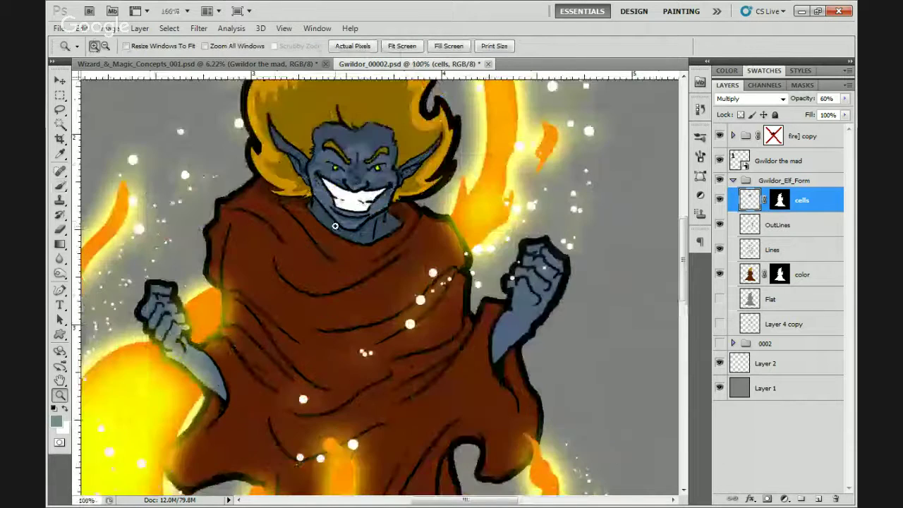
{"action": "left_click", "coordinate": [329, 233]}
{"action": "key", "text": "b"}
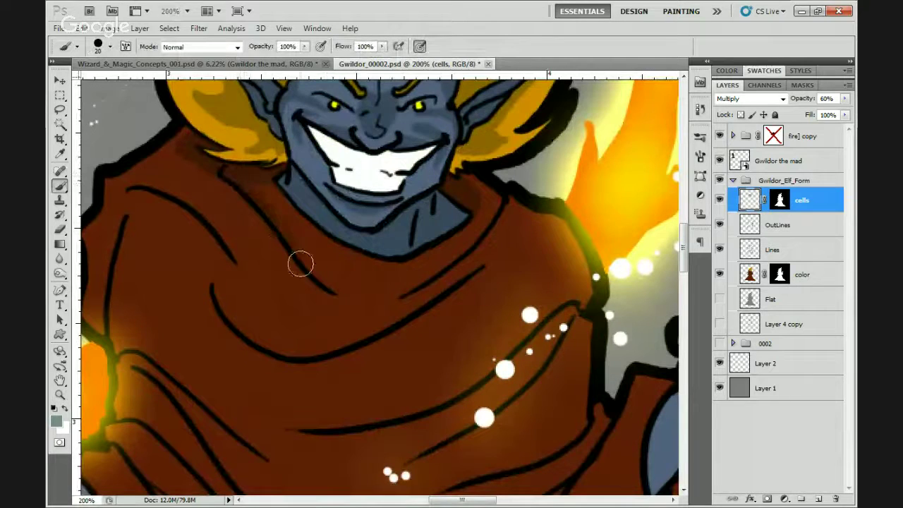
{"action": "mouse_move", "coordinate": [271, 206]}
{"action": "left_mouse_down"}
{"action": "mouse_move", "coordinate": [276, 218]}
{"action": "mouse_move", "coordinate": [269, 184]}
{"action": "left_mouse_up"}
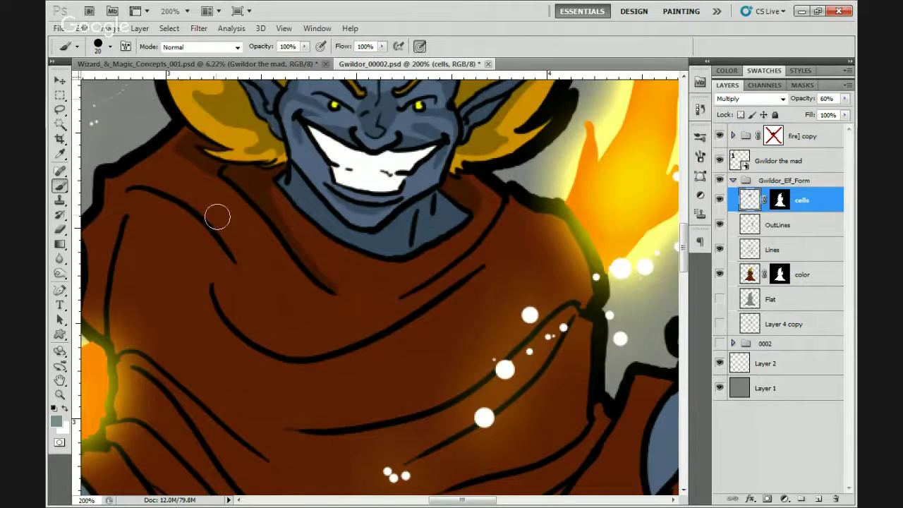
{"action": "mouse_move", "coordinate": [216, 214]}
{"action": "left_mouse_down"}
{"action": "mouse_move", "coordinate": [190, 145]}
{"action": "mouse_move", "coordinate": [169, 187]}
{"action": "mouse_move", "coordinate": [161, 181]}
{"action": "mouse_move", "coordinate": [242, 254]}
{"action": "mouse_move", "coordinate": [167, 183]}
{"action": "mouse_move", "coordinate": [139, 183]}
{"action": "mouse_move", "coordinate": [205, 216]}
{"action": "mouse_move", "coordinate": [233, 242]}
{"action": "mouse_move", "coordinate": [234, 261]}
{"action": "mouse_move", "coordinate": [242, 249]}
{"action": "mouse_move", "coordinate": [276, 315]}
{"action": "mouse_move", "coordinate": [233, 219]}
{"action": "mouse_move", "coordinate": [180, 154]}
{"action": "left_mouse_up"}
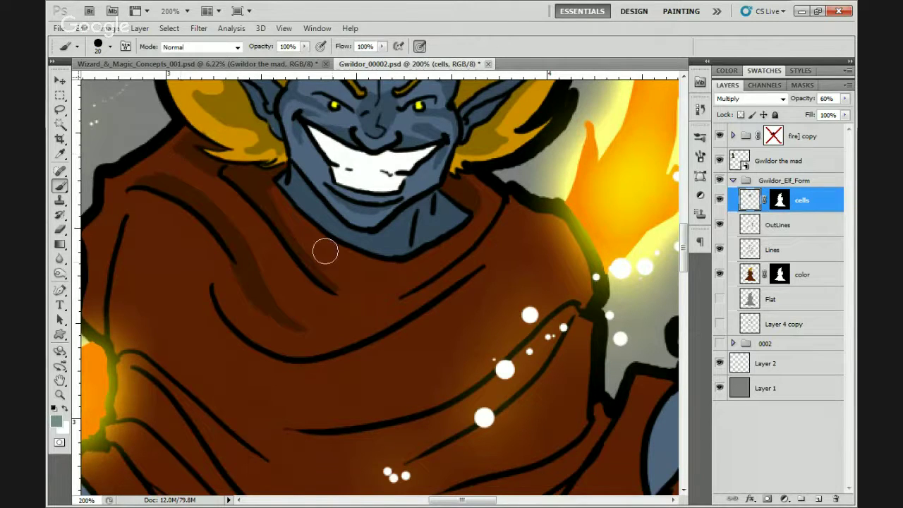
{"action": "mouse_move", "coordinate": [325, 251]}
{"action": "left_mouse_down"}
{"action": "mouse_move", "coordinate": [256, 202]}
{"action": "mouse_move", "coordinate": [265, 255]}
{"action": "left_mouse_up"}
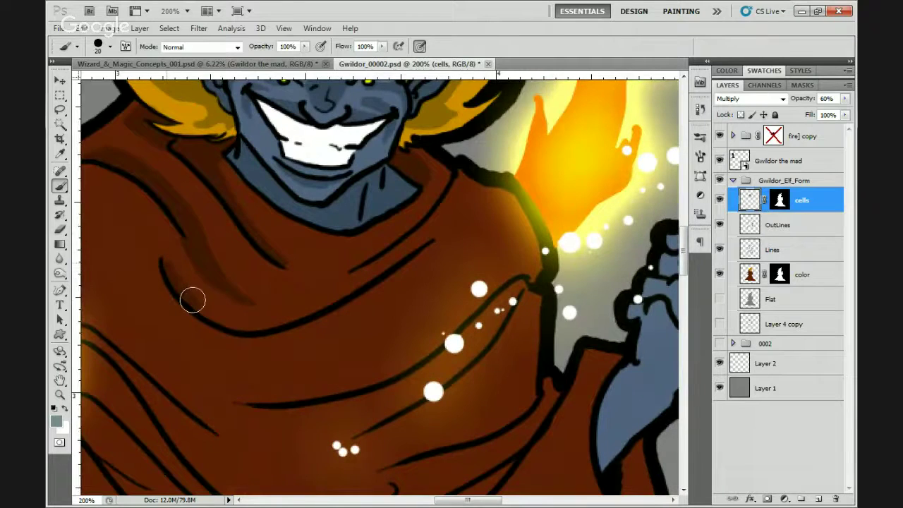
{"action": "mouse_move", "coordinate": [191, 294]}
{"action": "left_mouse_down"}
{"action": "mouse_move", "coordinate": [127, 207]}
{"action": "mouse_move", "coordinate": [156, 250]}
{"action": "left_mouse_up"}
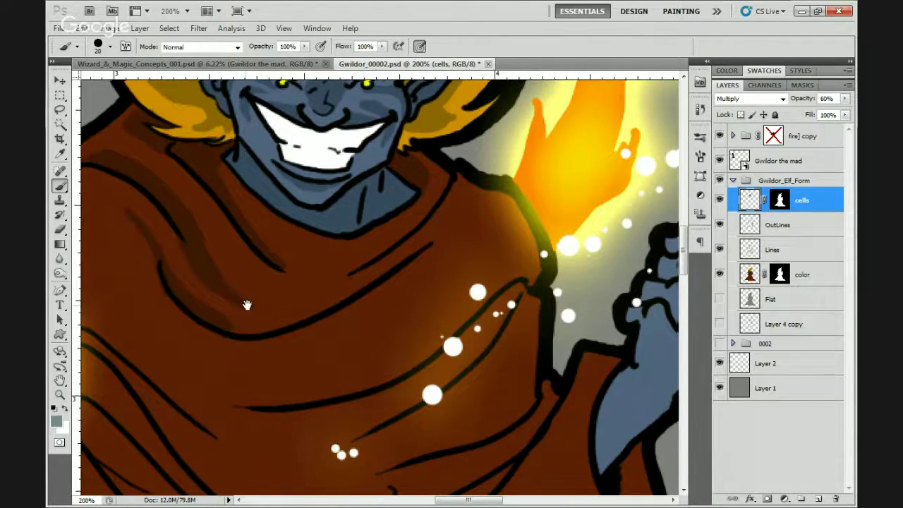
- Extend the collar and draped neckline shadows around the front of the robe and up toward the right-hand shoulder
{"action": "mouse_move", "coordinate": [245, 304]}
{"action": "left_mouse_down"}
{"action": "mouse_move", "coordinate": [203, 352]}
{"action": "mouse_move", "coordinate": [223, 379]}
{"action": "mouse_move", "coordinate": [236, 374]}
{"action": "mouse_move", "coordinate": [192, 381]}
{"action": "mouse_move", "coordinate": [424, 318]}
{"action": "mouse_move", "coordinate": [459, 183]}
{"action": "left_mouse_up"}
{"action": "left_click_drag", "start_coordinate": [509, 92], "coordinate": [551, 173]}
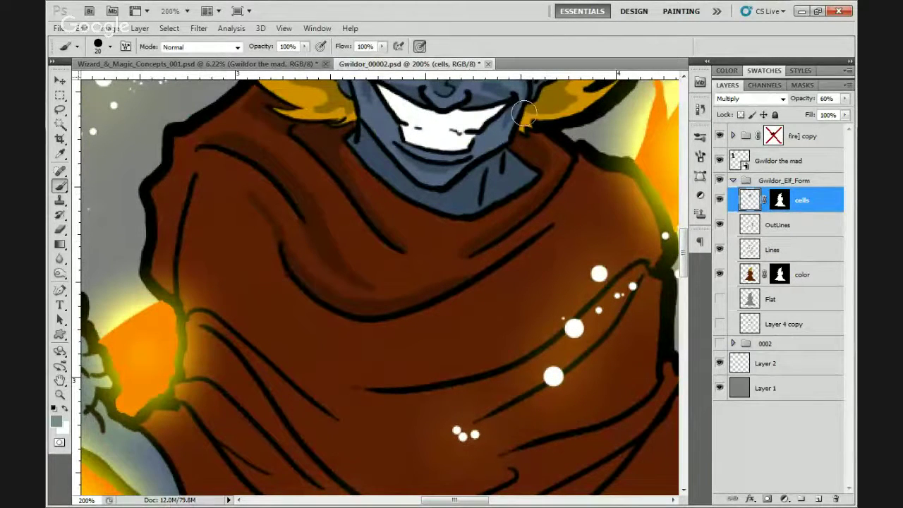
{"action": "mouse_move", "coordinate": [470, 240]}
{"action": "left_mouse_down"}
{"action": "mouse_move", "coordinate": [440, 254]}
{"action": "mouse_move", "coordinate": [461, 247]}
{"action": "mouse_move", "coordinate": [450, 247]}
{"action": "left_mouse_up"}
{"action": "mouse_move", "coordinate": [397, 235]}
{"action": "left_mouse_down"}
{"action": "mouse_move", "coordinate": [406, 242]}
{"action": "mouse_move", "coordinate": [390, 238]}
{"action": "left_mouse_up"}
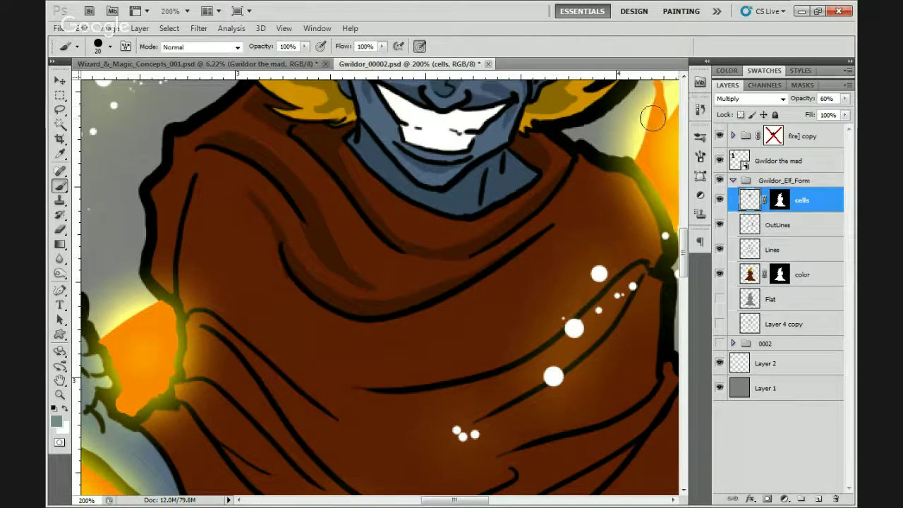
{"action": "key", "text": "alt+Tab"}
{"action": "key", "text": "alt+Tab"}
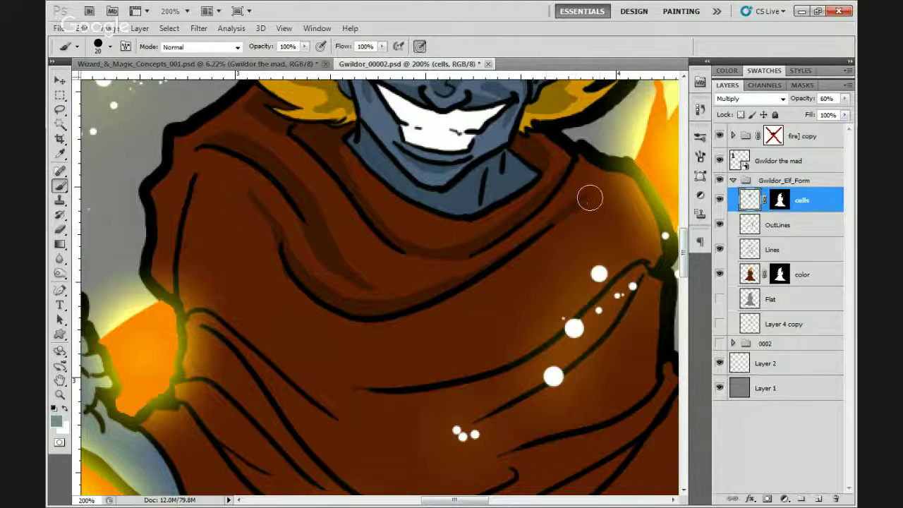
{"action": "left_click_drag", "start_coordinate": [588, 195], "coordinate": [600, 191]}
{"action": "left_click_drag", "start_coordinate": [522, 257], "coordinate": [474, 258]}
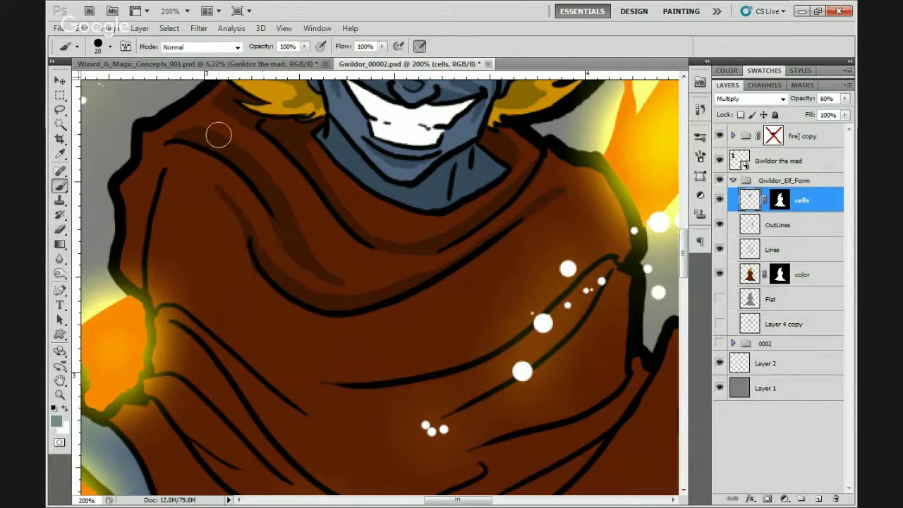
- Shade the robe's left-hand shoulder edge beside the sleeve line and the upper fold starting below it
{"action": "left_click_drag", "start_coordinate": [218, 134], "coordinate": [312, 160]}
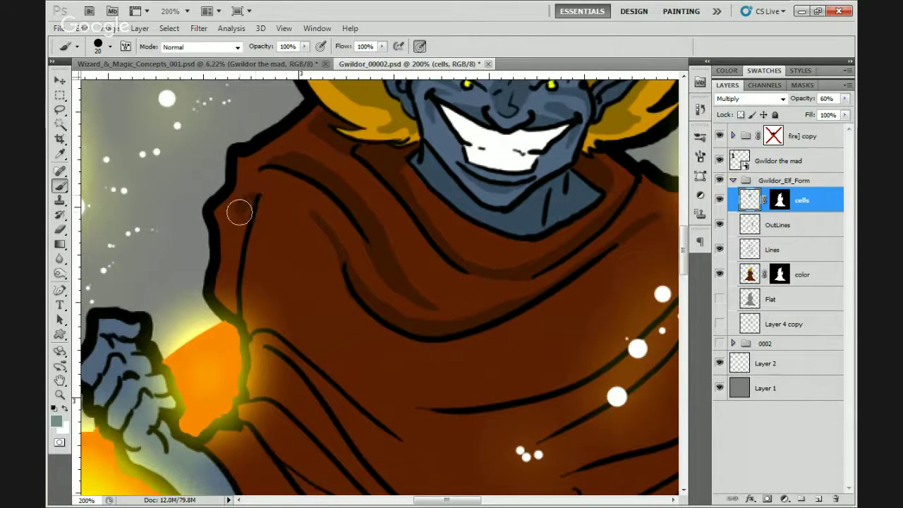
{"action": "mouse_move", "coordinate": [233, 250]}
{"action": "left_mouse_down"}
{"action": "mouse_move", "coordinate": [234, 278]}
{"action": "mouse_move", "coordinate": [249, 206]}
{"action": "mouse_move", "coordinate": [231, 177]}
{"action": "mouse_move", "coordinate": [246, 220]}
{"action": "mouse_move", "coordinate": [245, 170]}
{"action": "mouse_move", "coordinate": [234, 170]}
{"action": "mouse_move", "coordinate": [250, 220]}
{"action": "mouse_move", "coordinate": [229, 186]}
{"action": "mouse_move", "coordinate": [245, 238]}
{"action": "mouse_move", "coordinate": [248, 189]}
{"action": "mouse_move", "coordinate": [218, 235]}
{"action": "mouse_move", "coordinate": [252, 201]}
{"action": "left_mouse_up"}
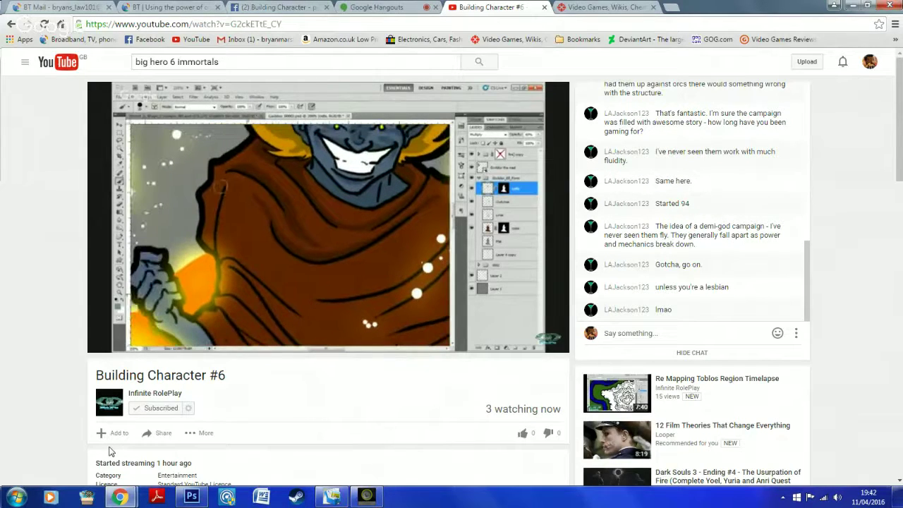
{"action": "key", "text": "f"}
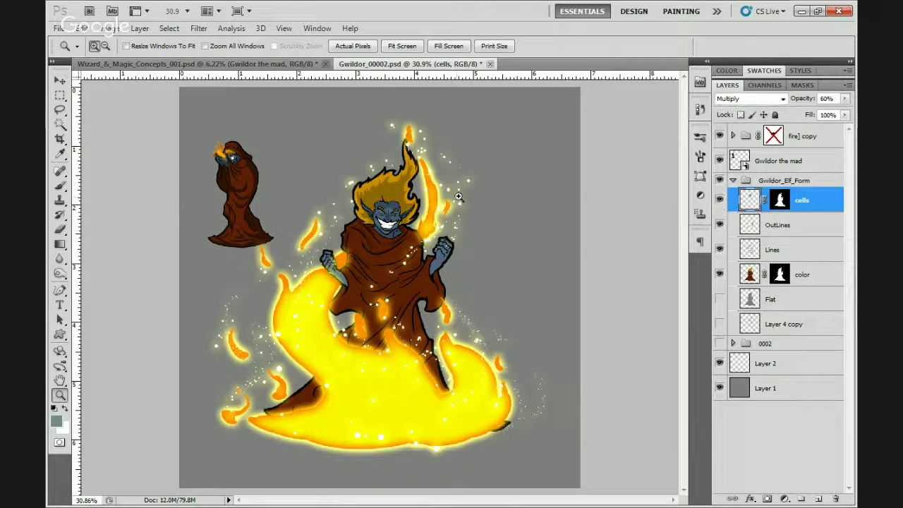
{"action": "key", "text": "Escape"}
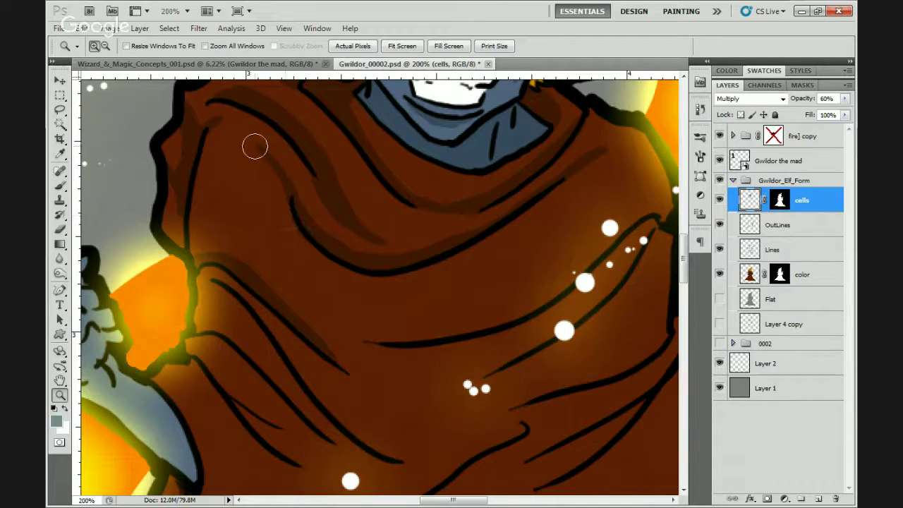
{"action": "left_click", "coordinate": [179, 209]}
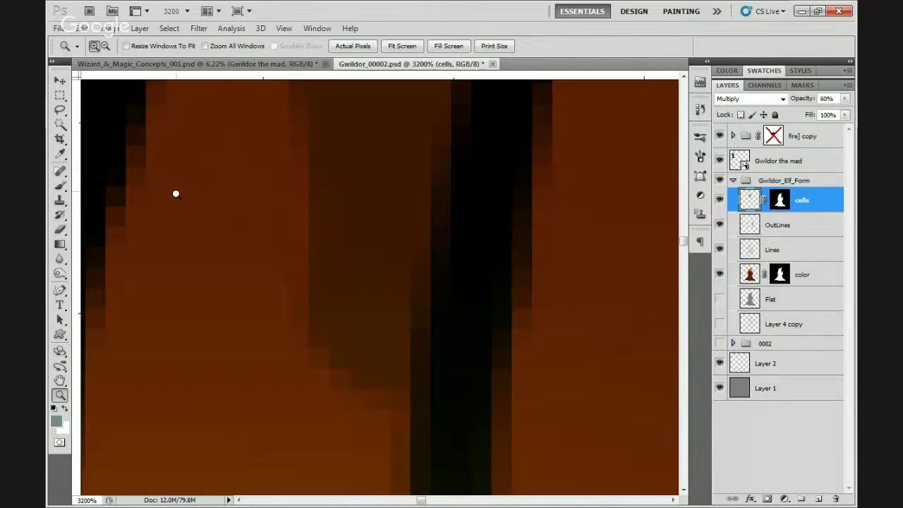
{"action": "key", "text": "alt"}
{"action": "left_click", "coordinate": [401, 261], "text": "alt"}
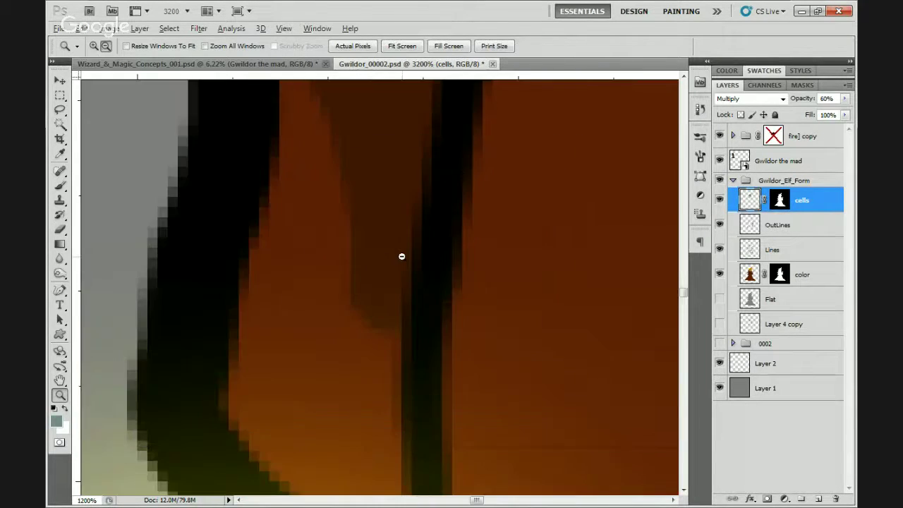
{"action": "left_click", "coordinate": [448, 275], "text": "alt"}
{"action": "left_click", "coordinate": [435, 270], "text": "alt"}
{"action": "left_click", "coordinate": [456, 190], "text": "alt"}
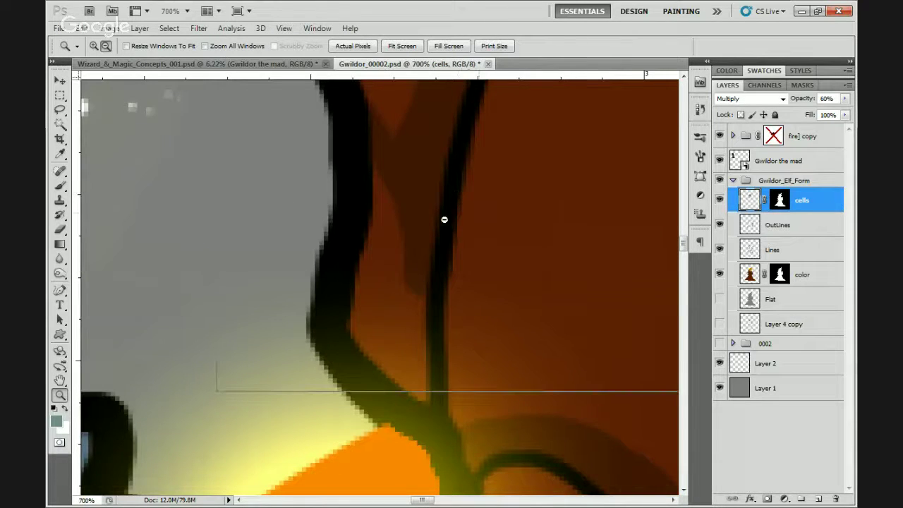
{"action": "left_click", "coordinate": [450, 218], "text": "alt"}
{"action": "left_click", "coordinate": [457, 217], "text": "alt"}
{"action": "left_click", "coordinate": [480, 181], "text": "alt"}
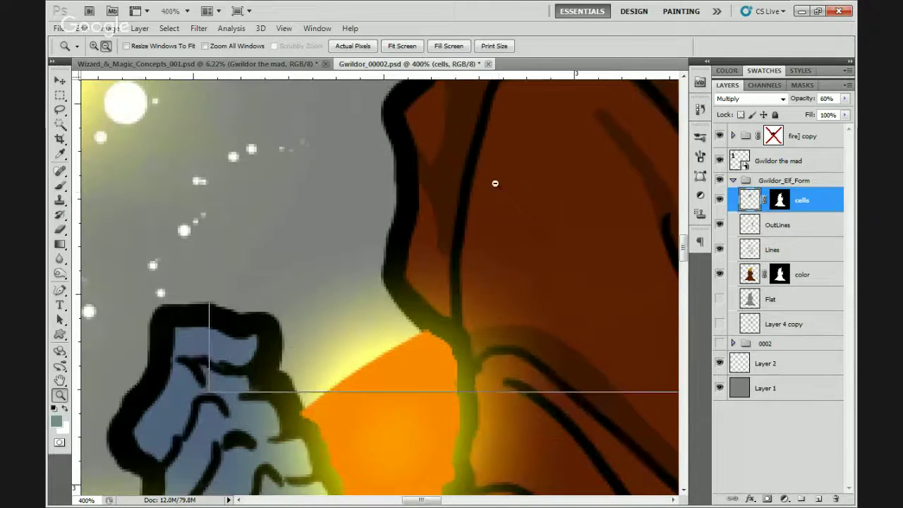
{"action": "left_click", "coordinate": [478, 188], "text": "alt"}
{"action": "left_click", "coordinate": [490, 182], "text": "alt"}
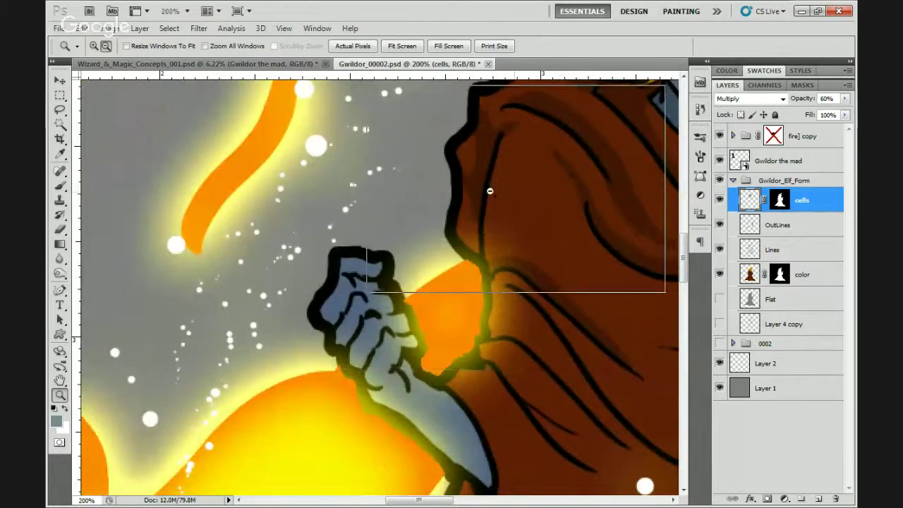
{"action": "left_click", "coordinate": [492, 187], "text": "alt"}
{"action": "left_click", "coordinate": [374, 242]}
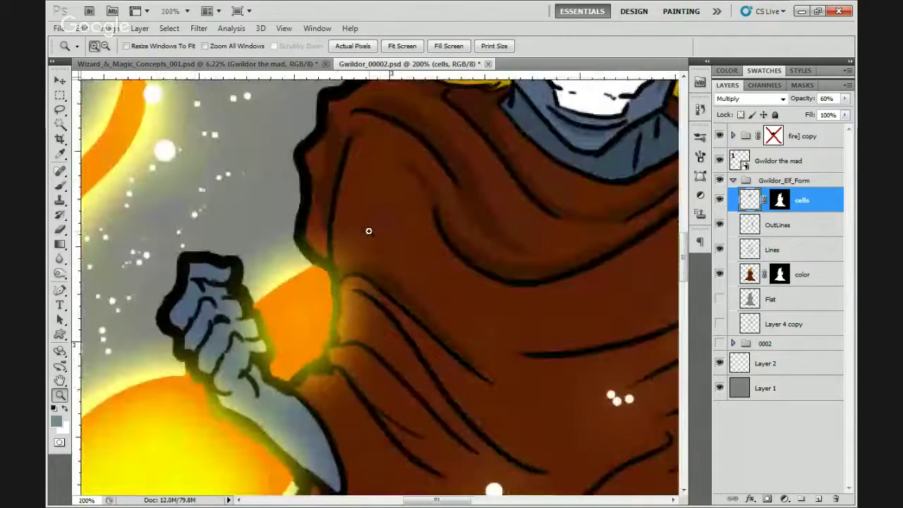
- Enlarge the brush to 35 and paint a broad shadow above the long chest fold, reaching up to the right-hand shoulder
{"action": "key", "text": "b"}
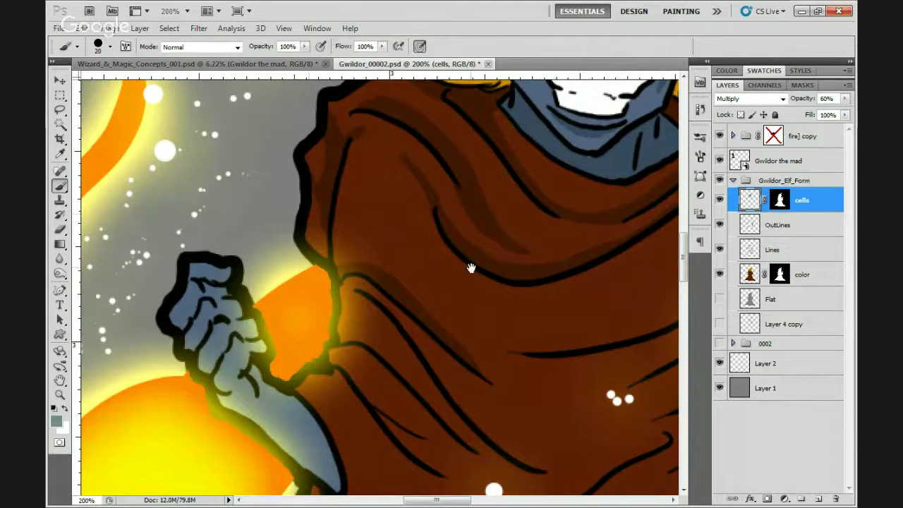
{"action": "left_click_drag", "start_coordinate": [471, 268], "coordinate": [368, 240]}
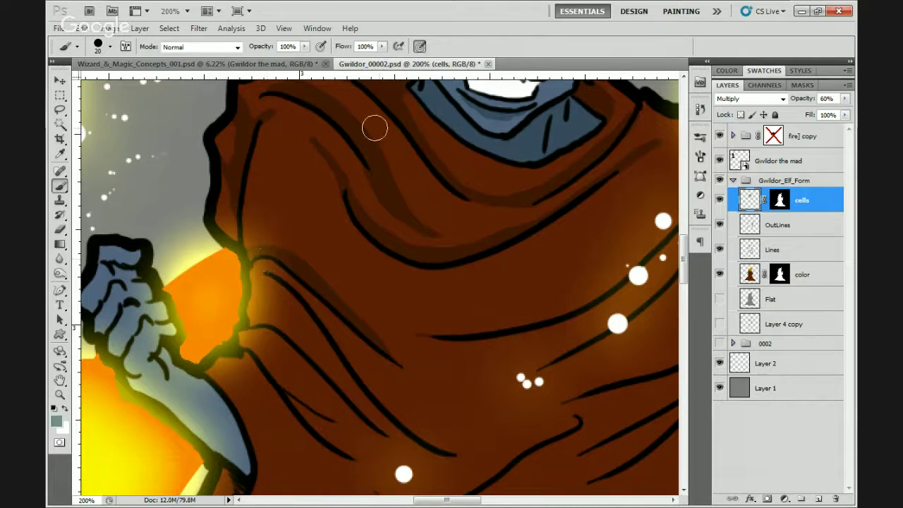
{"action": "mouse_move", "coordinate": [408, 198]}
{"action": "left_mouse_down"}
{"action": "mouse_move", "coordinate": [260, 269]}
{"action": "mouse_move", "coordinate": [149, 240]}
{"action": "left_mouse_up"}
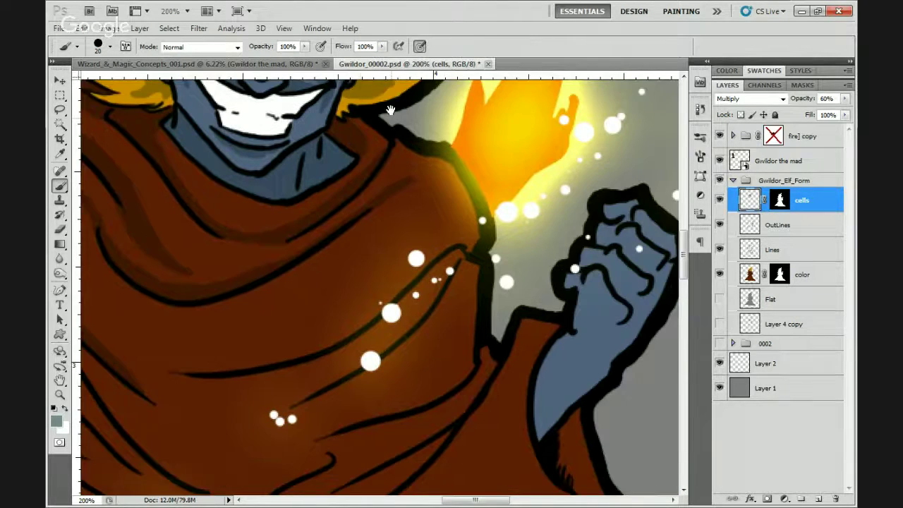
{"action": "left_click_drag", "start_coordinate": [358, 241], "coordinate": [397, 204]}
{"action": "mouse_move", "coordinate": [427, 170]}
{"action": "left_mouse_down"}
{"action": "mouse_move", "coordinate": [426, 194]}
{"action": "mouse_move", "coordinate": [449, 235]}
{"action": "left_mouse_up"}
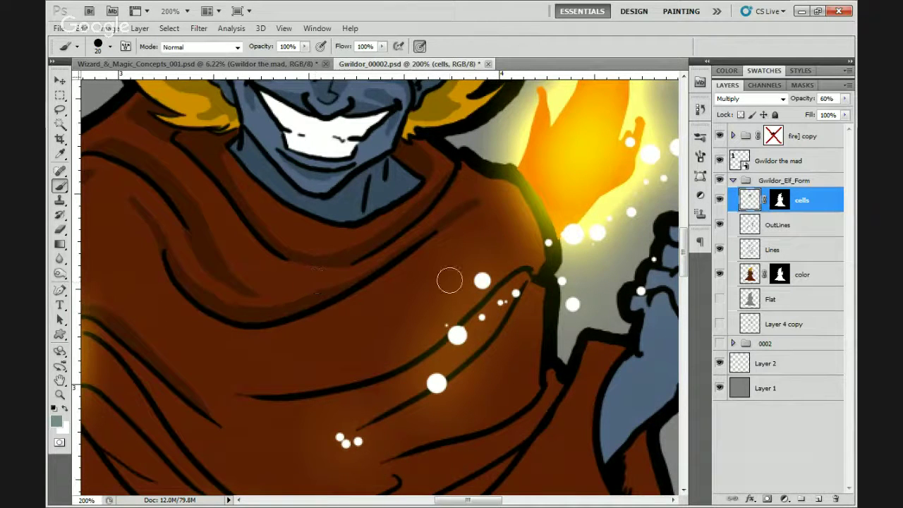
{"action": "left_click_drag", "start_coordinate": [449, 278], "coordinate": [482, 248]}
{"action": "key", "text": "bracketright"}
{"action": "key", "text": "bracketright"}
{"action": "key", "text": "bracketright"}
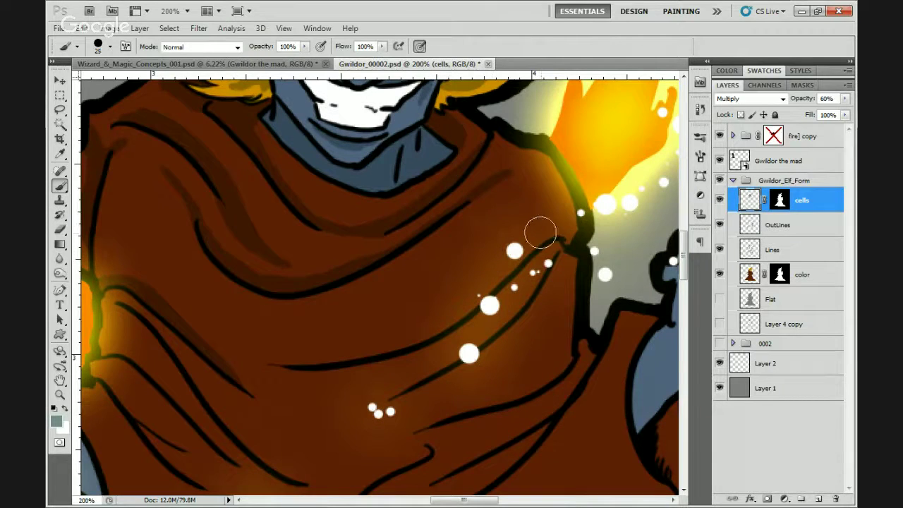
{"action": "mouse_move", "coordinate": [544, 242]}
{"action": "left_mouse_down"}
{"action": "mouse_move", "coordinate": [402, 347]}
{"action": "mouse_move", "coordinate": [326, 362]}
{"action": "mouse_move", "coordinate": [247, 340]}
{"action": "mouse_move", "coordinate": [279, 355]}
{"action": "mouse_move", "coordinate": [245, 334]}
{"action": "mouse_move", "coordinate": [291, 360]}
{"action": "mouse_move", "coordinate": [232, 330]}
{"action": "mouse_move", "coordinate": [323, 364]}
{"action": "mouse_move", "coordinate": [281, 355]}
{"action": "mouse_move", "coordinate": [230, 323]}
{"action": "mouse_move", "coordinate": [312, 361]}
{"action": "mouse_move", "coordinate": [229, 318]}
{"action": "mouse_move", "coordinate": [255, 340]}
{"action": "mouse_move", "coordinate": [368, 361]}
{"action": "mouse_move", "coordinate": [380, 388]}
{"action": "left_mouse_up"}
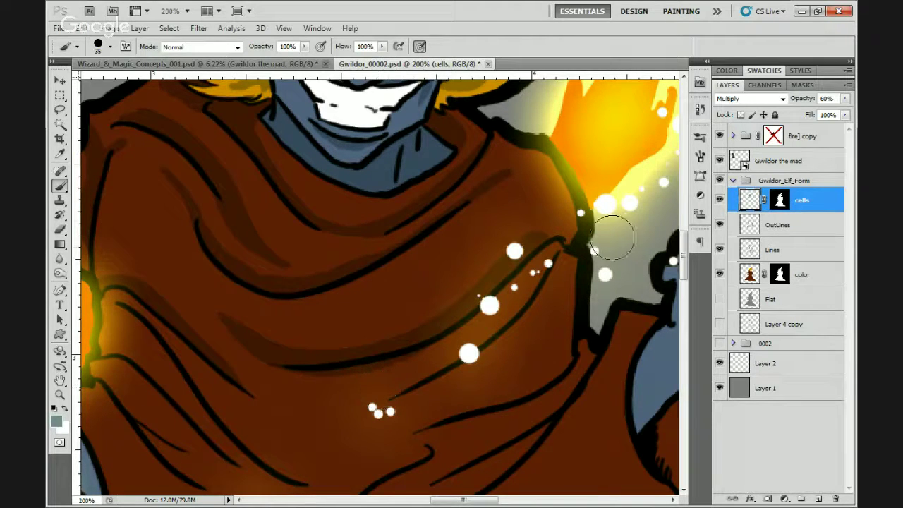
{"action": "mouse_move", "coordinate": [560, 210]}
{"action": "left_mouse_down"}
{"action": "mouse_move", "coordinate": [554, 246]}
{"action": "mouse_move", "coordinate": [554, 232]}
{"action": "mouse_move", "coordinate": [487, 264]}
{"action": "mouse_move", "coordinate": [392, 326]}
{"action": "left_mouse_up"}
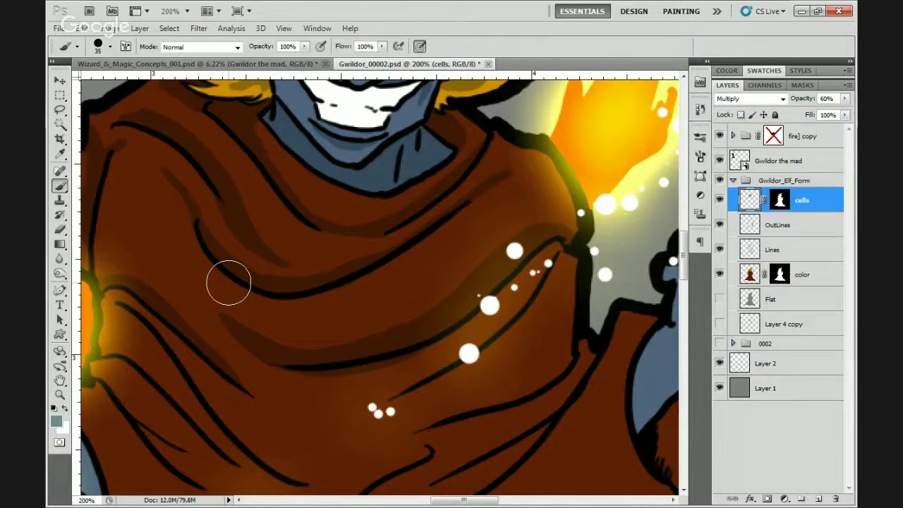
{"action": "left_click_drag", "start_coordinate": [546, 250], "coordinate": [579, 175]}
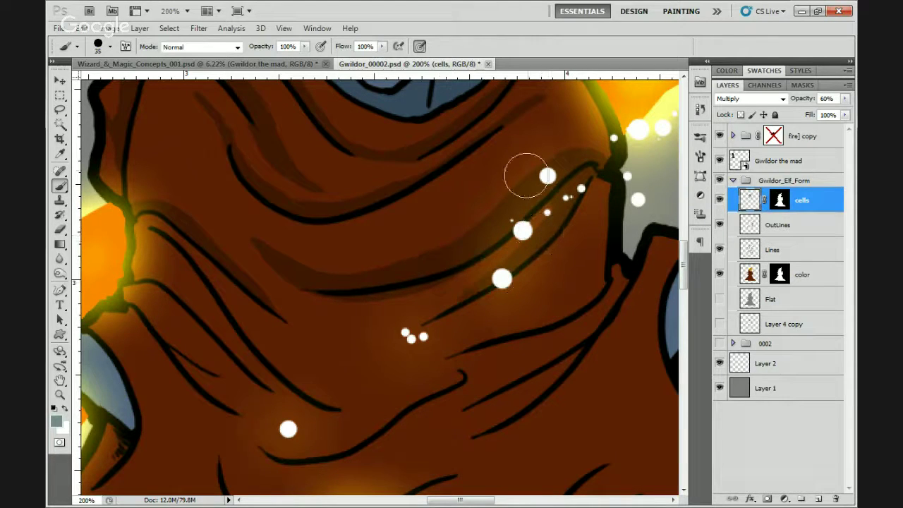
- Extend the shadow beyond the lower end of the second chest fold and shade below the upper left-hand fold of the robe
{"action": "left_click_drag", "start_coordinate": [400, 333], "coordinate": [337, 343]}
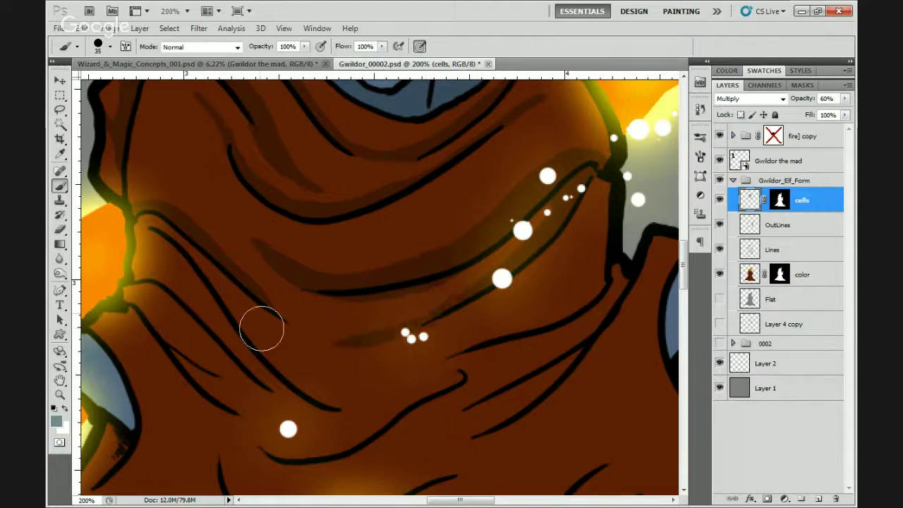
{"action": "mouse_move", "coordinate": [185, 211]}
{"action": "left_mouse_down"}
{"action": "mouse_move", "coordinate": [212, 248]}
{"action": "mouse_move", "coordinate": [311, 330]}
{"action": "left_mouse_up"}
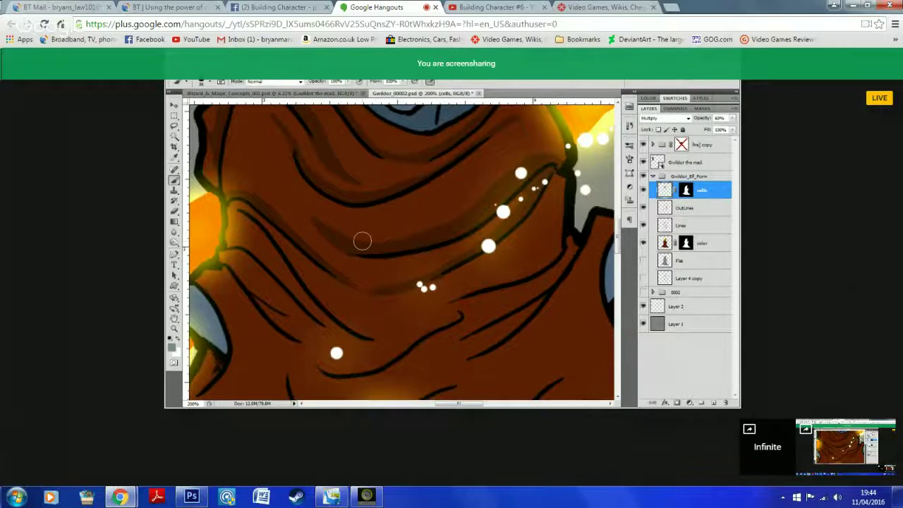
{"action": "key", "text": "bracketright"}
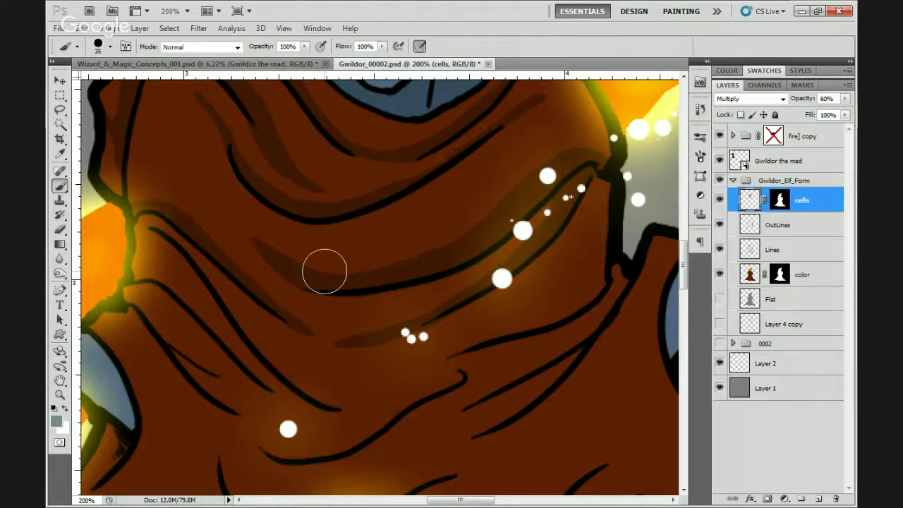
- Set the cells layer to Normal blending at 100% opacity to expose the raw shading colour
{"action": "left_click", "coordinate": [775, 99]}
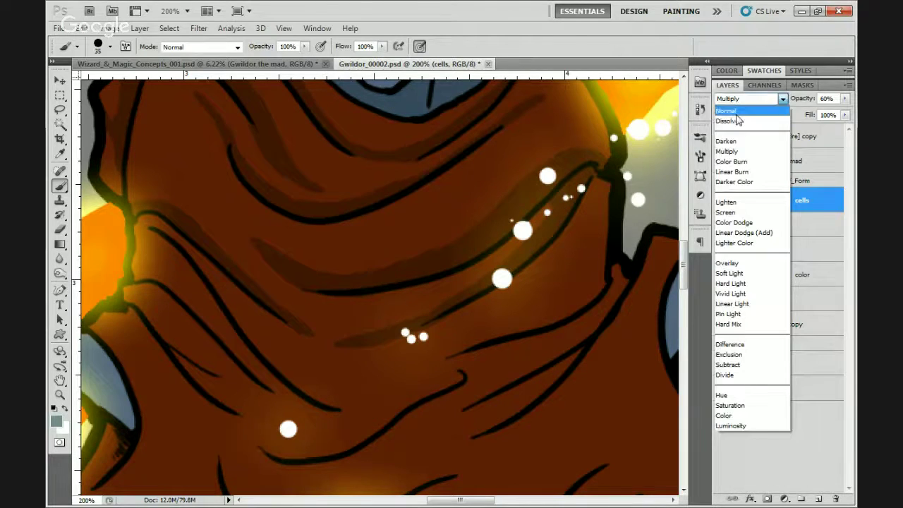
{"action": "left_click", "coordinate": [648, 127]}
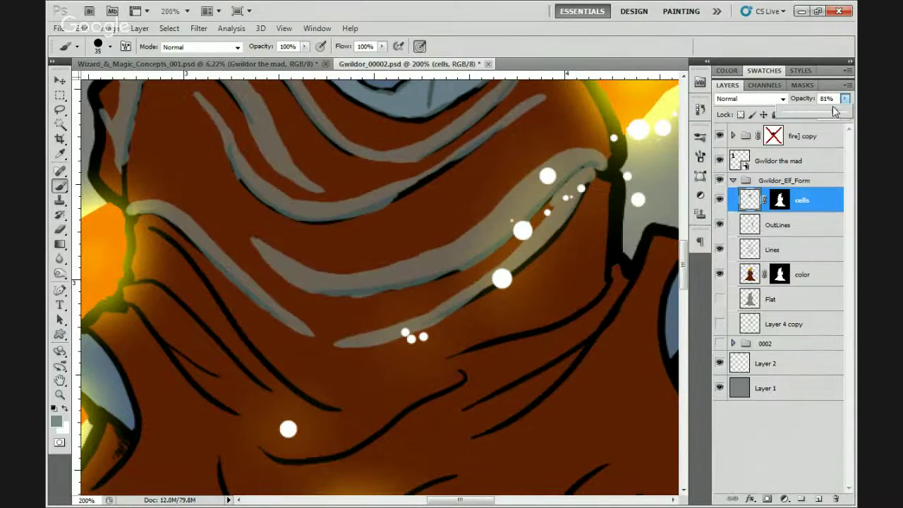
{"action": "left_click_drag", "start_coordinate": [732, 119], "coordinate": [722, 165]}
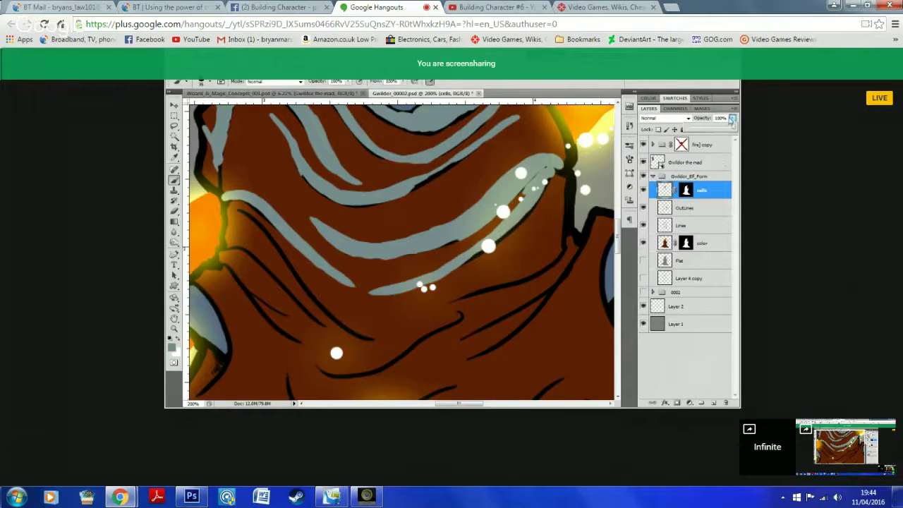
- Return the cells layer to 60% opacity and Multiply blending
{"action": "left_click", "coordinate": [720, 117]}
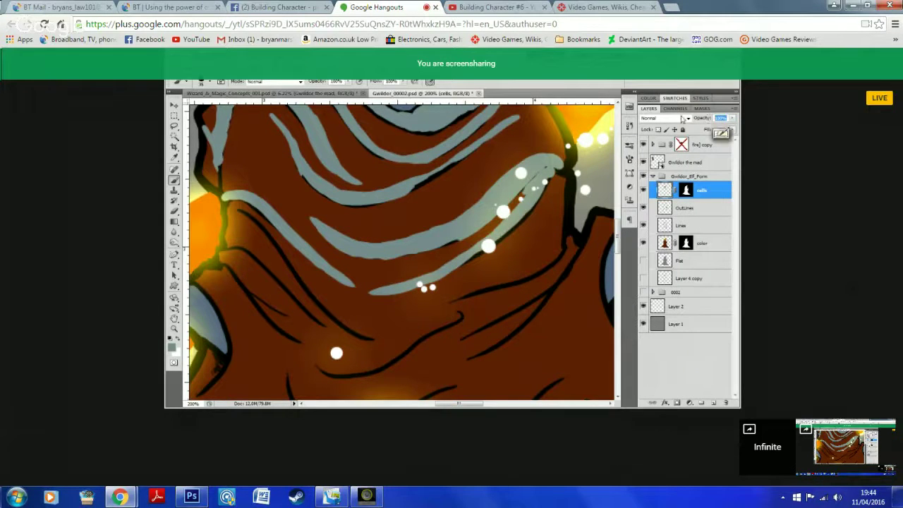
{"action": "type", "text": "60"}
{"action": "left_click", "coordinate": [687, 119]}
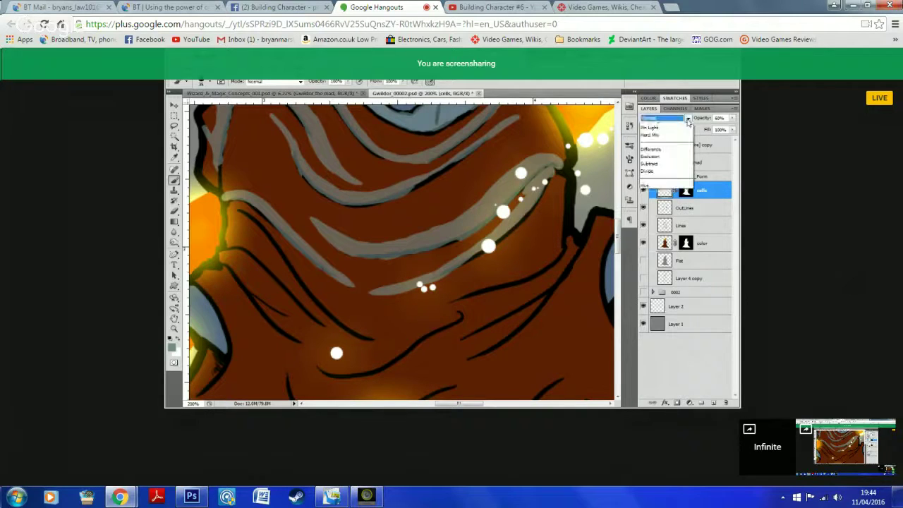
{"action": "left_click", "coordinate": [656, 156]}
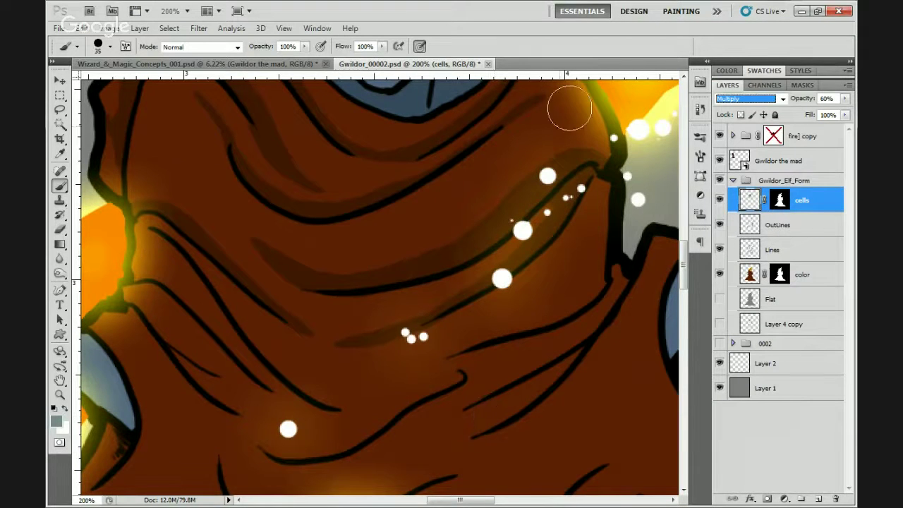
- Choose a bright red brush colour, try sweeping strokes over the robe and face, and undo them
{"action": "mouse_move", "coordinate": [502, 154]}
{"action": "left_mouse_down"}
{"action": "mouse_move", "coordinate": [495, 182]}
{"action": "mouse_move", "coordinate": [506, 274]}
{"action": "left_mouse_up"}
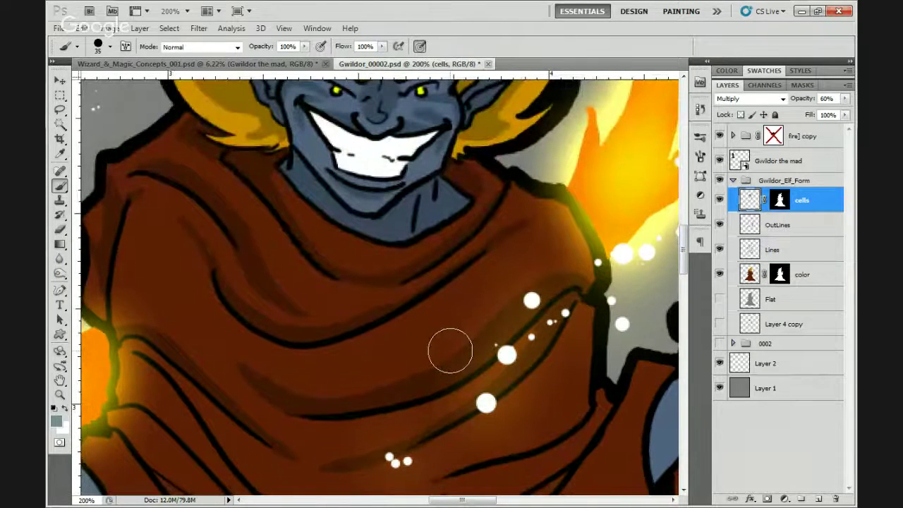
{"action": "key", "text": "x"}
{"action": "left_click_drag", "start_coordinate": [437, 225], "coordinate": [443, 286]}
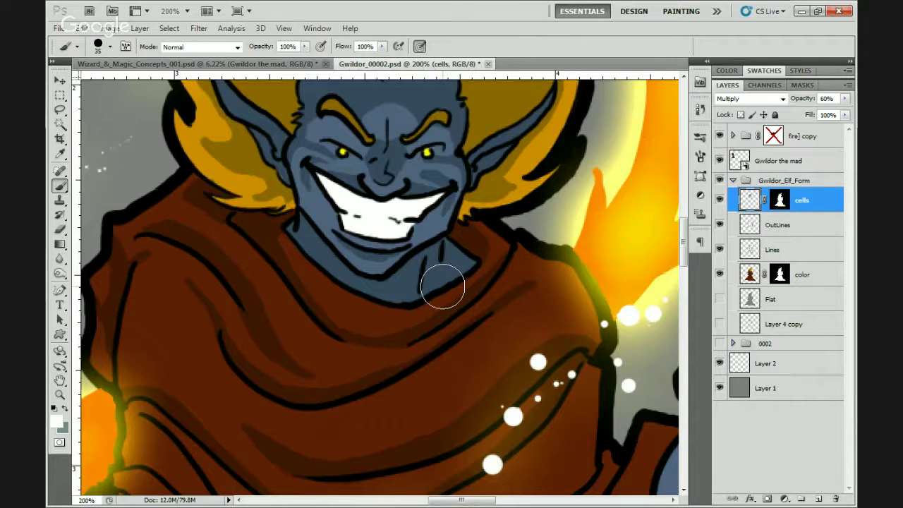
{"action": "key", "text": "i"}
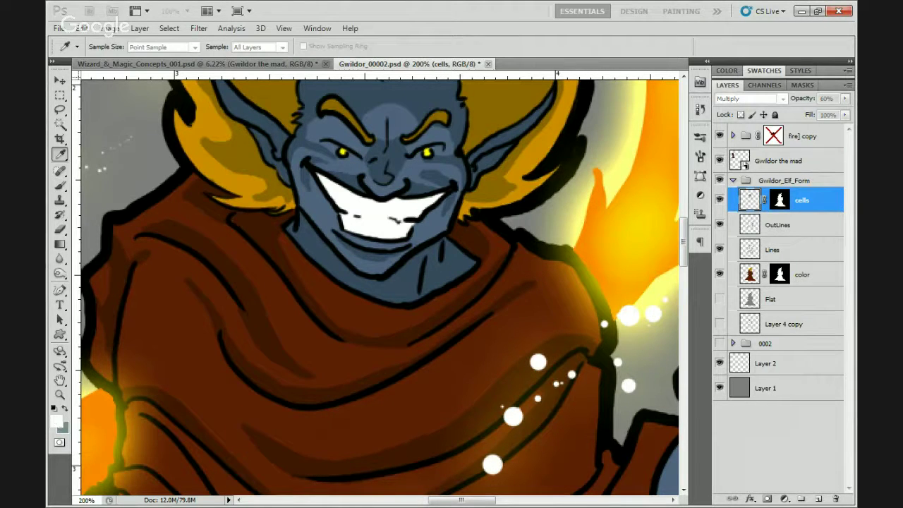
{"action": "key", "text": "b"}
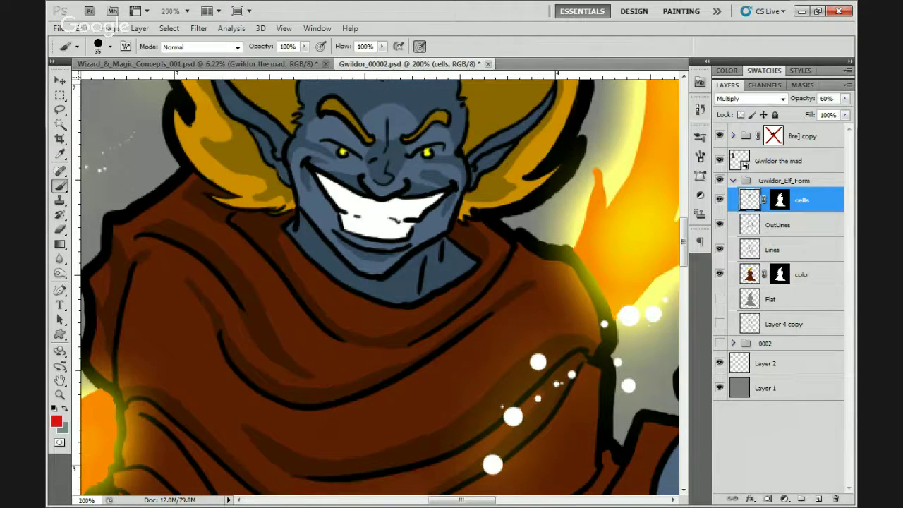
{"action": "mouse_move", "coordinate": [221, 332]}
{"action": "left_mouse_down"}
{"action": "mouse_move", "coordinate": [228, 248]}
{"action": "mouse_move", "coordinate": [242, 209]}
{"action": "mouse_move", "coordinate": [287, 154]}
{"action": "mouse_move", "coordinate": [347, 141]}
{"action": "mouse_move", "coordinate": [392, 225]}
{"action": "left_mouse_up"}
{"action": "key", "text": "ctrl+z"}
{"action": "mouse_move", "coordinate": [483, 370]}
{"action": "left_mouse_down"}
{"action": "mouse_move", "coordinate": [497, 294]}
{"action": "mouse_move", "coordinate": [424, 137]}
{"action": "mouse_move", "coordinate": [237, 176]}
{"action": "left_mouse_up"}
{"action": "key", "text": "ctrl+z"}
- Raise the cells layer's opacity to 100%, try a red stroke across the face and robe, and undo the stroke
{"action": "left_click_drag", "start_coordinate": [845, 98], "coordinate": [847, 115]}
{"action": "mouse_move", "coordinate": [422, 384]}
{"action": "left_mouse_down"}
{"action": "mouse_move", "coordinate": [433, 347]}
{"action": "mouse_move", "coordinate": [403, 177]}
{"action": "mouse_move", "coordinate": [305, 131]}
{"action": "mouse_move", "coordinate": [301, 337]}
{"action": "mouse_move", "coordinate": [346, 381]}
{"action": "left_mouse_up"}
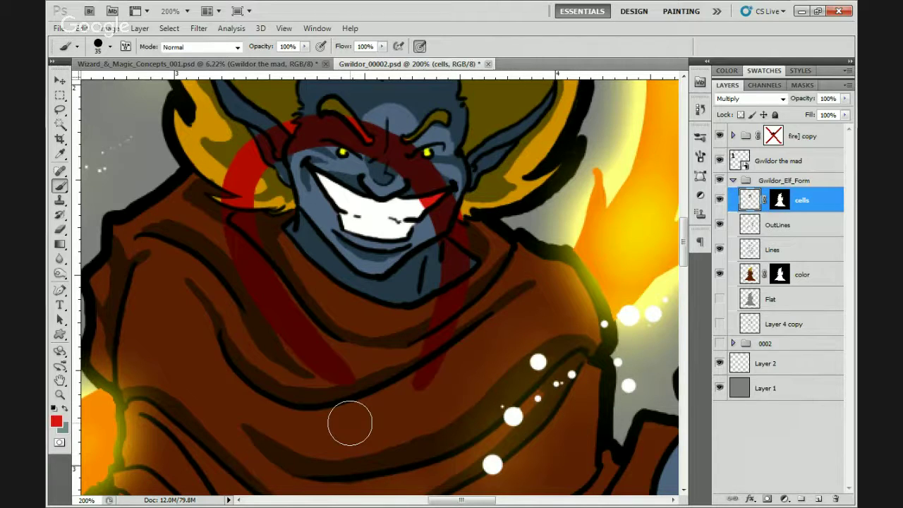
{"action": "key", "text": "ctrl+z"}
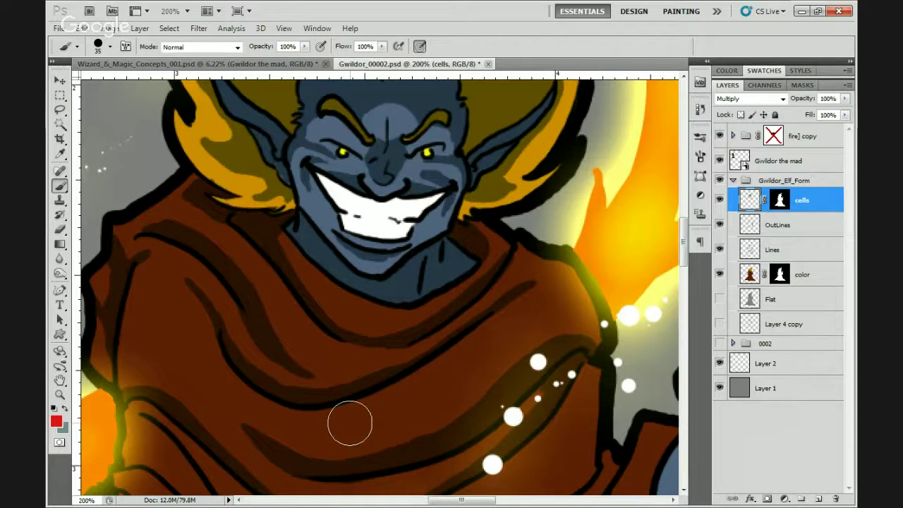
- Set the cells layer's opacity back to 60% and switch the brush to the grey-green shading colour
{"action": "left_click", "coordinate": [843, 99]}
{"action": "left_click_drag", "start_coordinate": [844, 99], "coordinate": [829, 116]}
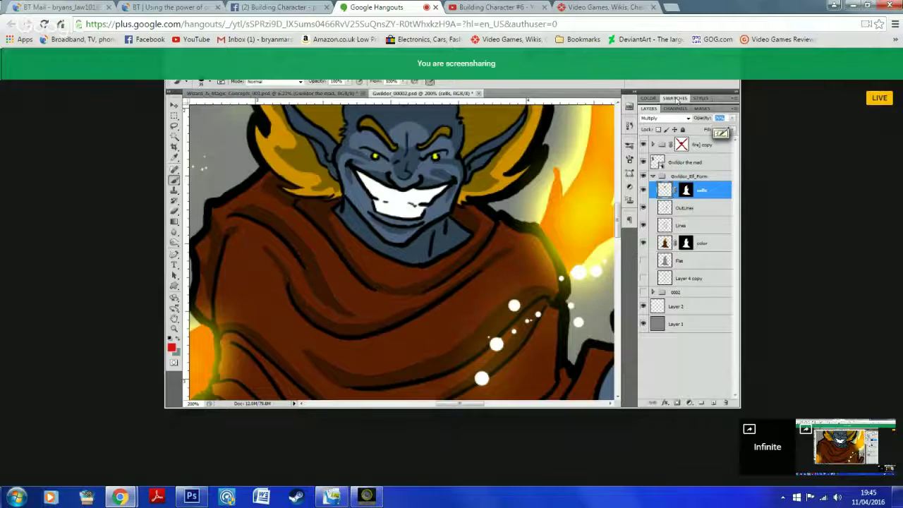
{"action": "type", "text": "60"}
{"action": "key", "text": "Return"}
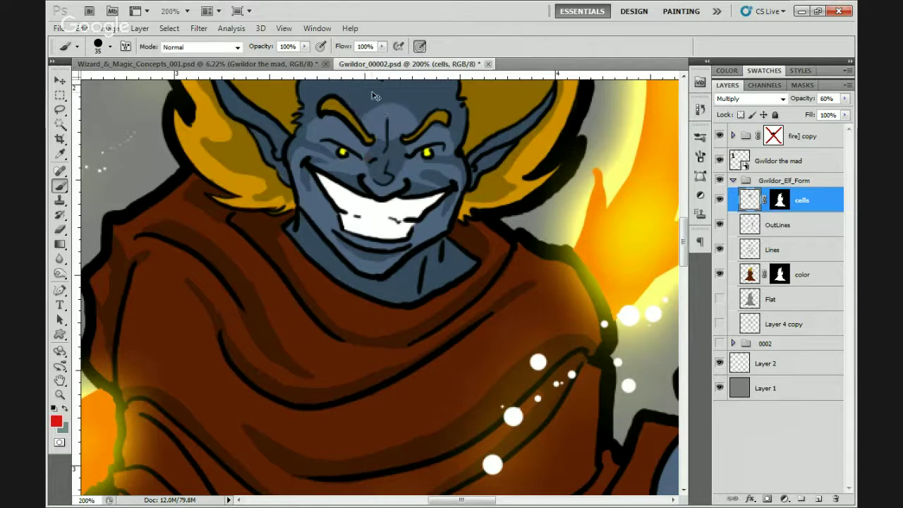
{"action": "key", "text": "x"}
{"action": "left_click_drag", "start_coordinate": [369, 157], "coordinate": [364, 148]}
{"action": "mouse_move", "coordinate": [355, 105]}
{"action": "left_mouse_down"}
{"action": "mouse_move", "coordinate": [409, 152]}
{"action": "mouse_move", "coordinate": [364, 147]}
{"action": "mouse_move", "coordinate": [361, 169]}
{"action": "mouse_move", "coordinate": [371, 159]}
{"action": "left_mouse_up"}
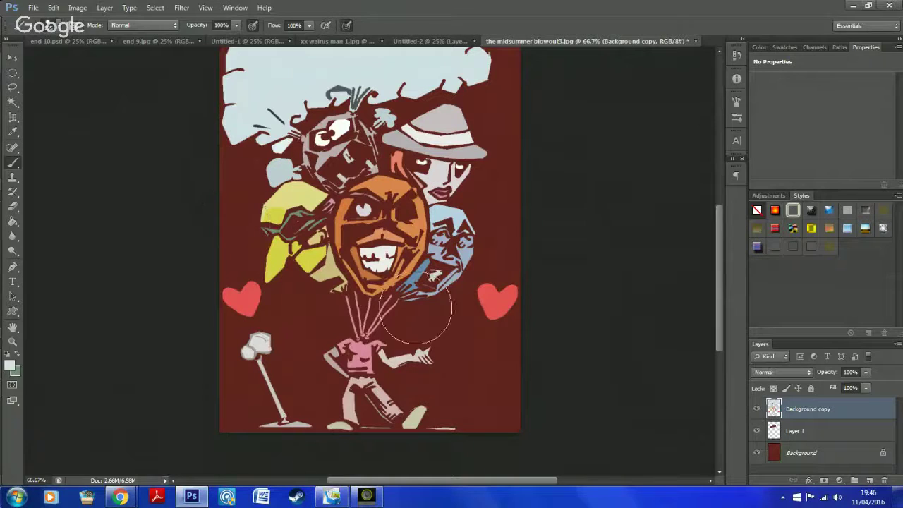
- Activate the Eraser in the midsummer blowout3 image for removing the right-hand heart
{"action": "left_click", "coordinate": [13, 206]}
{"action": "right_click", "coordinate": [523, 251]}
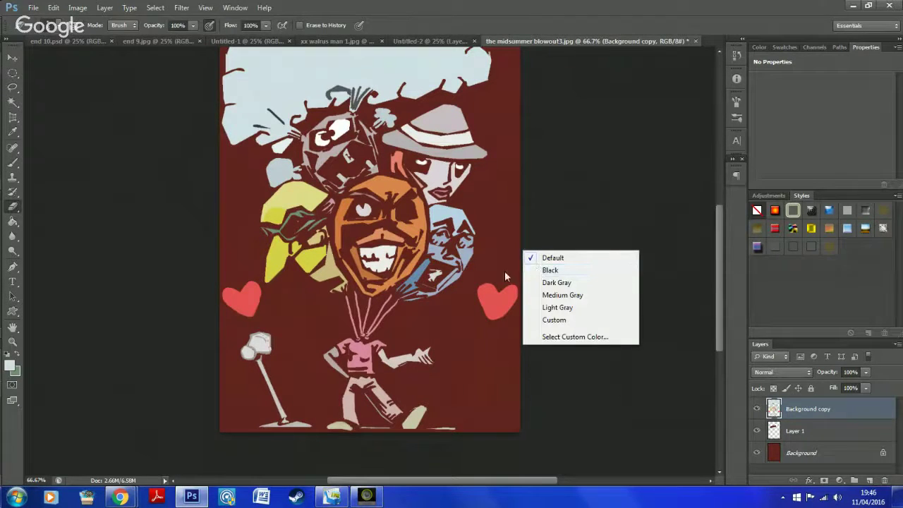
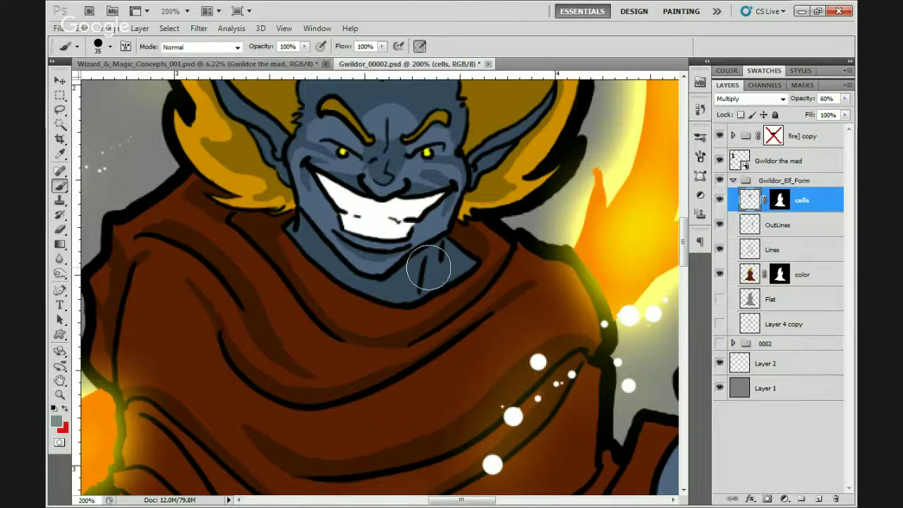
- Return to the elf illustration and shade the lower left-hand folds of the robe beneath the shoulder
{"action": "left_click_drag", "start_coordinate": [465, 305], "coordinate": [410, 168]}
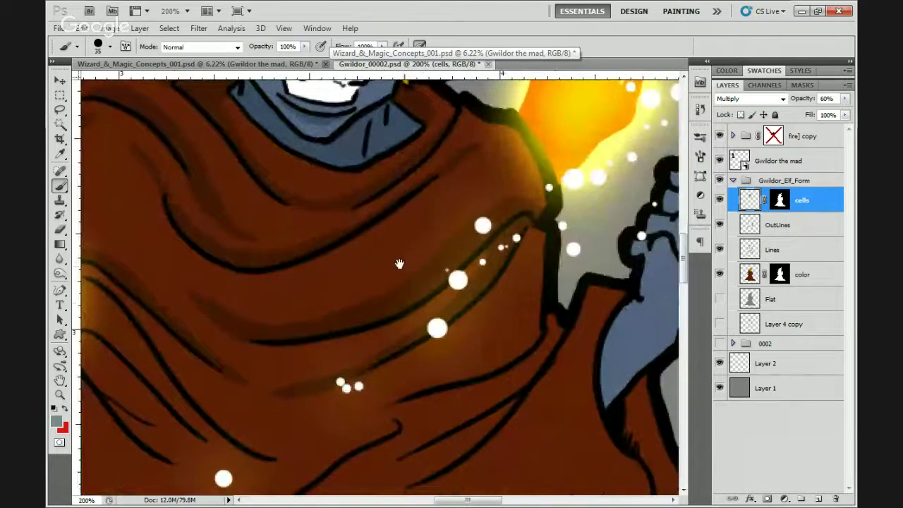
{"action": "left_click_drag", "start_coordinate": [400, 263], "coordinate": [483, 293]}
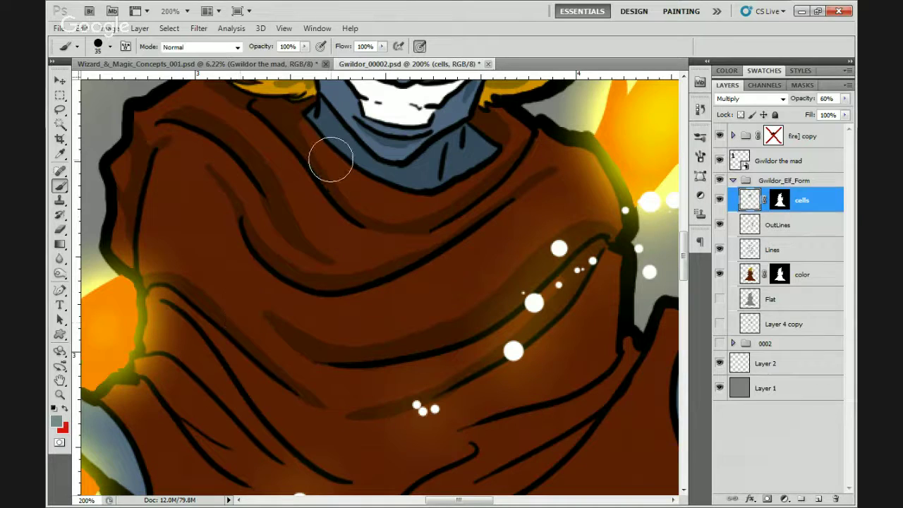
{"action": "scroll", "coordinate": [331, 158], "scroll_direction": "down", "scroll_amount": 3}
{"action": "scroll", "coordinate": [310, 211], "scroll_direction": "left", "scroll_amount": 3}
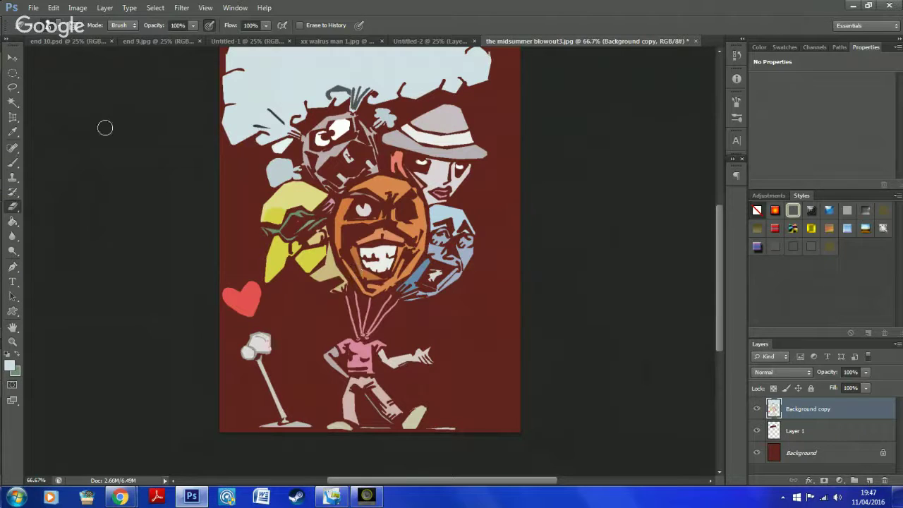
- Erase the left-hand heart above the microphone in the midsummer blowout3 image
{"action": "mouse_move", "coordinate": [251, 279]}
{"action": "left_mouse_down"}
{"action": "mouse_move", "coordinate": [247, 304]}
{"action": "mouse_move", "coordinate": [248, 282]}
{"action": "left_mouse_up"}
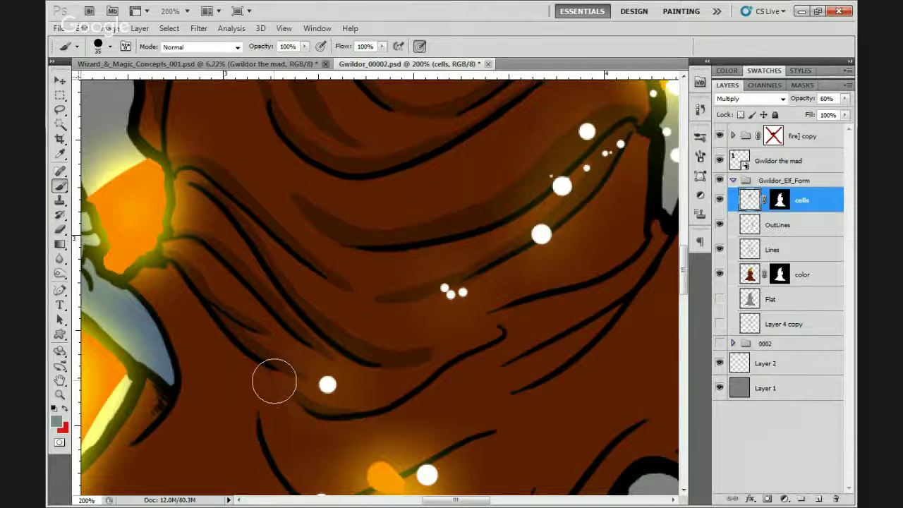
- Paint shadows on the elf's robe above the curved belly fold and along the folds running down from the right-hand armpit
{"action": "mouse_move", "coordinate": [274, 381]}
{"action": "left_mouse_down"}
{"action": "mouse_move", "coordinate": [309, 398]}
{"action": "mouse_move", "coordinate": [400, 393]}
{"action": "mouse_move", "coordinate": [438, 367]}
{"action": "left_mouse_up"}
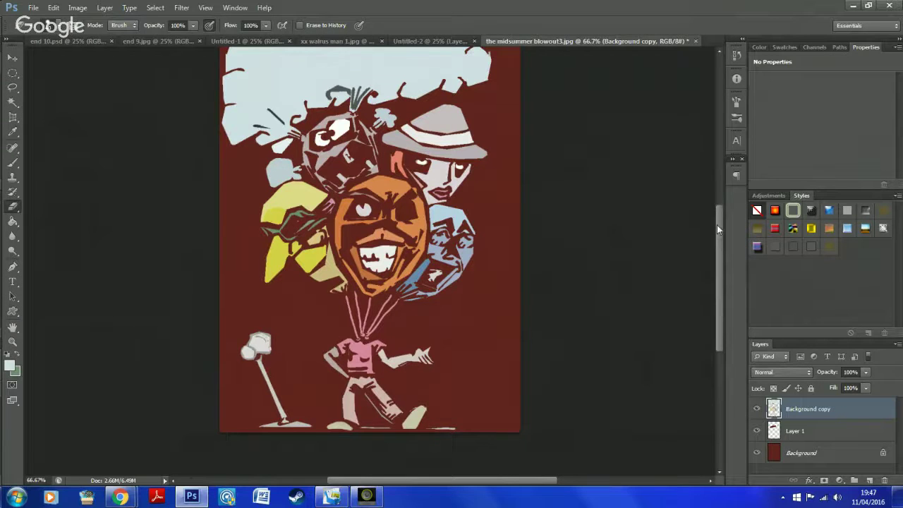
{"action": "mouse_move", "coordinate": [717, 224]}
{"action": "left_mouse_down"}
{"action": "mouse_move", "coordinate": [722, 190]}
{"action": "mouse_move", "coordinate": [723, 219]}
{"action": "left_mouse_up"}
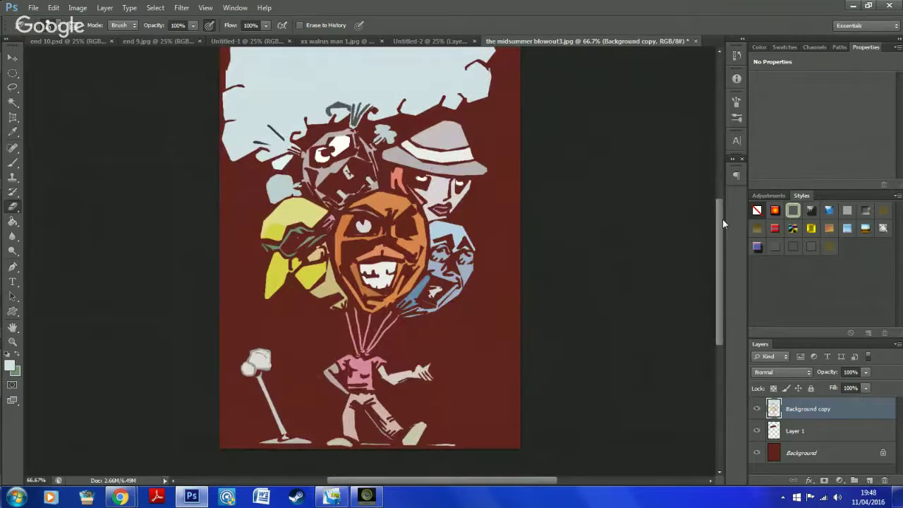
{"action": "left_click_drag", "start_coordinate": [722, 219], "coordinate": [722, 219]}
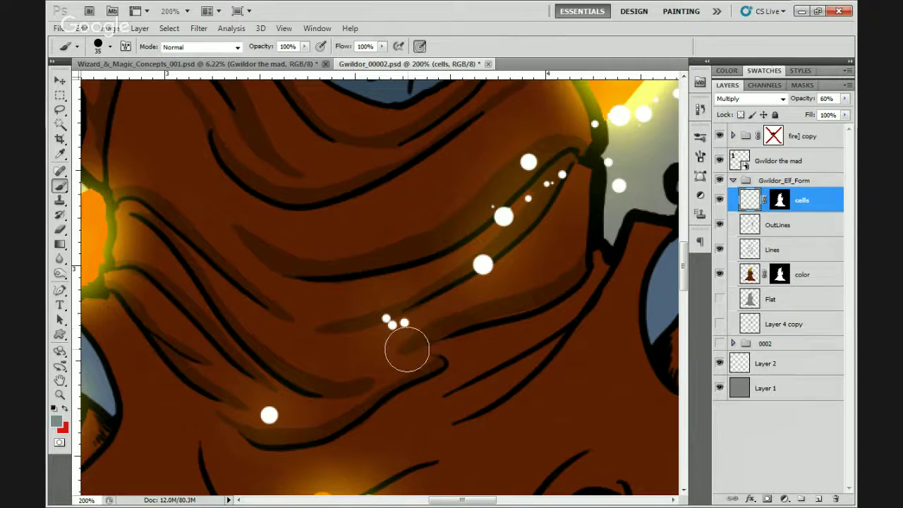
{"action": "mouse_move", "coordinate": [430, 291]}
{"action": "left_mouse_down"}
{"action": "mouse_move", "coordinate": [502, 298]}
{"action": "mouse_move", "coordinate": [470, 317]}
{"action": "mouse_move", "coordinate": [515, 316]}
{"action": "mouse_move", "coordinate": [500, 315]}
{"action": "mouse_move", "coordinate": [547, 304]}
{"action": "left_mouse_up"}
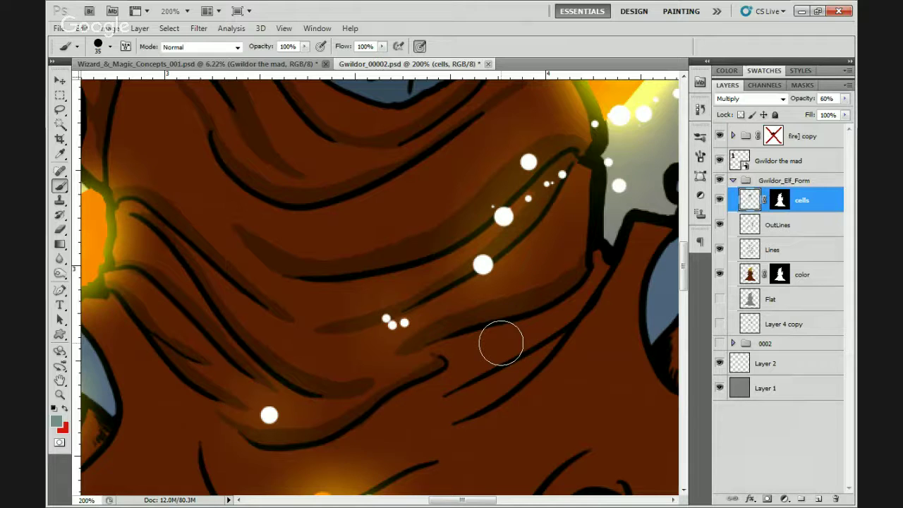
- Shade above the lowest belly fold, from its left-hand end to just past its right-hand tip
{"action": "scroll", "coordinate": [501, 343], "scroll_direction": "down", "scroll_amount": 3}
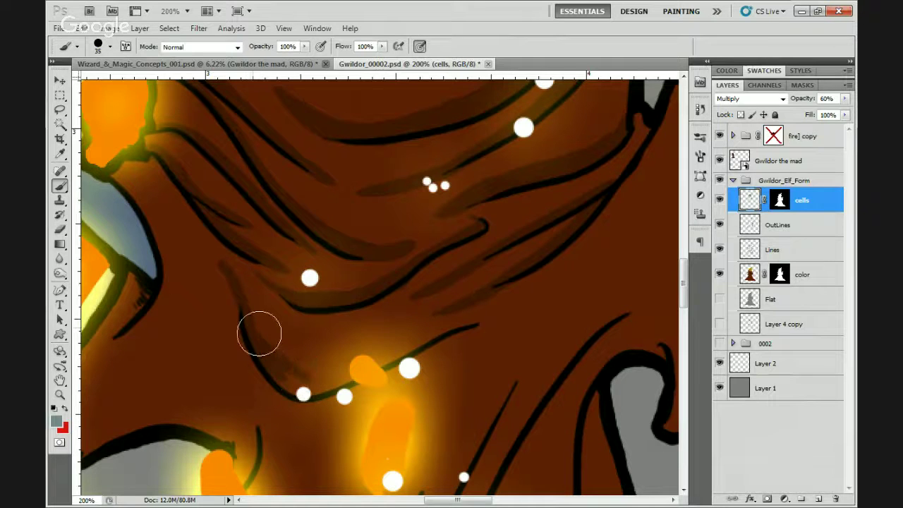
{"action": "left_click_drag", "start_coordinate": [288, 383], "coordinate": [431, 337]}
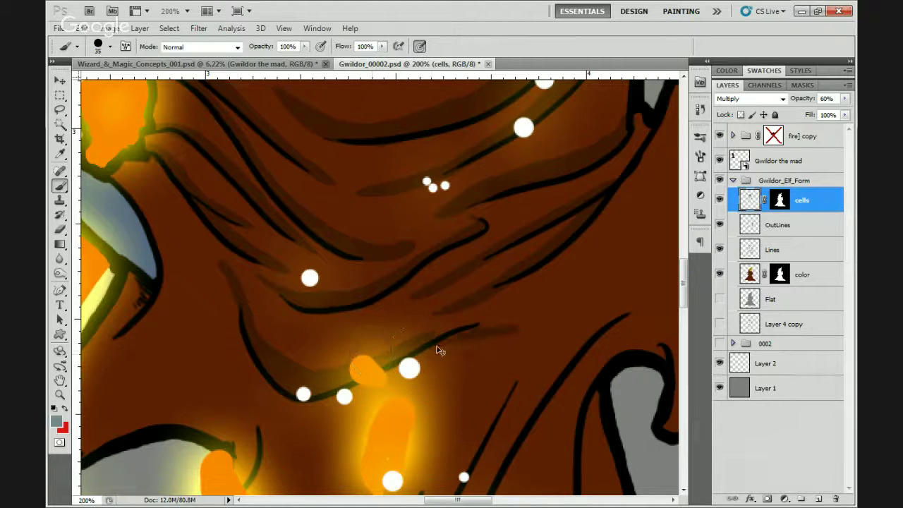
{"action": "mouse_move", "coordinate": [406, 351]}
{"action": "left_mouse_down"}
{"action": "mouse_move", "coordinate": [438, 332]}
{"action": "mouse_move", "coordinate": [544, 295]}
{"action": "left_mouse_up"}
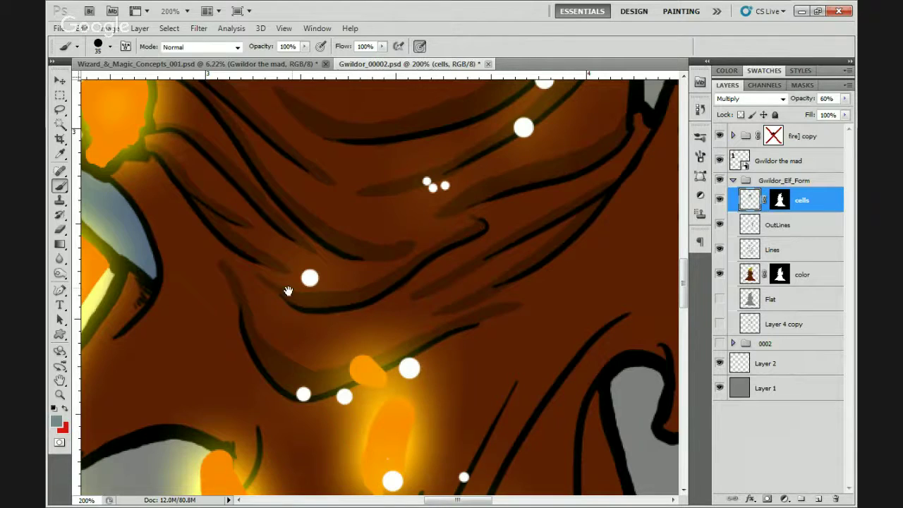
- Shade the robe around the left-hand sleeve opening and paint shadows on the left-hand fist and forearm
{"action": "mouse_move", "coordinate": [169, 282]}
{"action": "left_mouse_down"}
{"action": "mouse_move", "coordinate": [360, 303]}
{"action": "mouse_move", "coordinate": [418, 268]}
{"action": "left_mouse_up"}
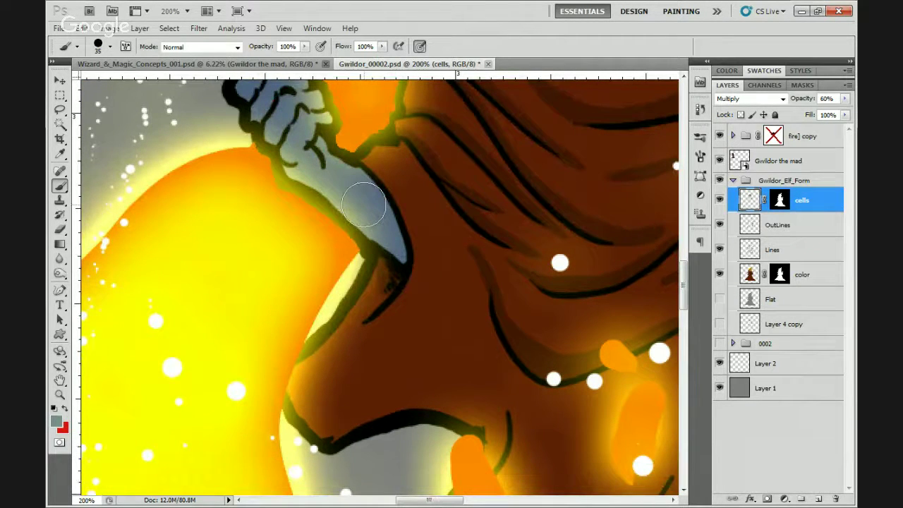
{"action": "left_click_drag", "start_coordinate": [383, 283], "coordinate": [355, 345]}
{"action": "key", "text": "ctrl+z"}
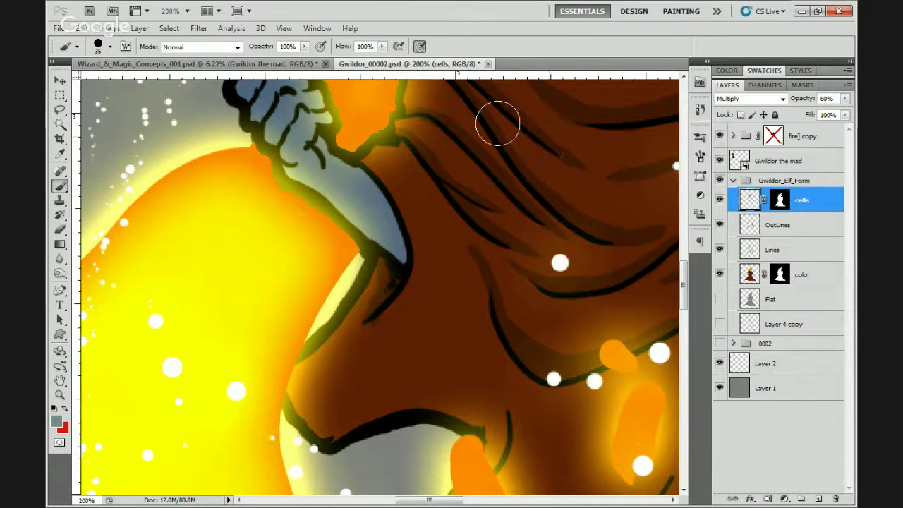
{"action": "mouse_move", "coordinate": [377, 151]}
{"action": "left_mouse_down"}
{"action": "mouse_move", "coordinate": [389, 173]}
{"action": "mouse_move", "coordinate": [395, 327]}
{"action": "left_mouse_up"}
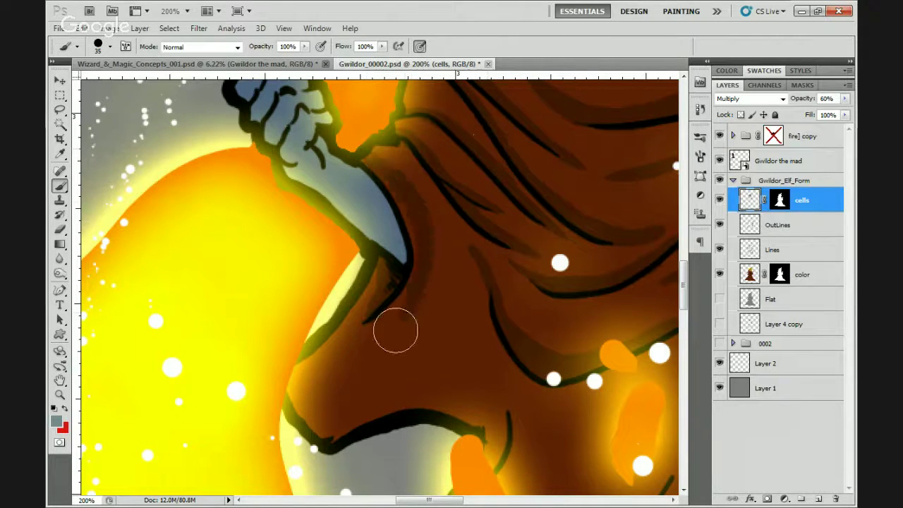
{"action": "key", "text": "ctrl+z"}
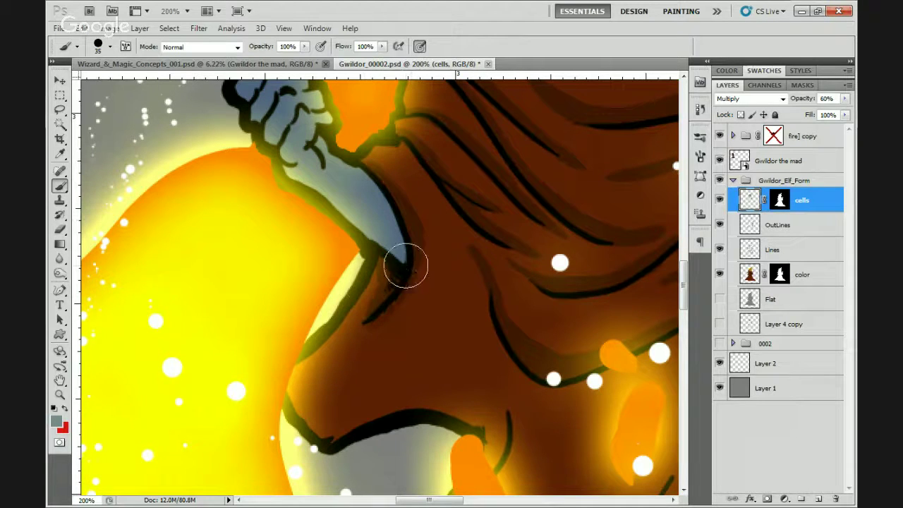
{"action": "mouse_move", "coordinate": [423, 256]}
{"action": "left_mouse_down"}
{"action": "mouse_move", "coordinate": [413, 336]}
{"action": "mouse_move", "coordinate": [396, 353]}
{"action": "left_mouse_up"}
{"action": "mouse_move", "coordinate": [256, 173]}
{"action": "left_mouse_down"}
{"action": "mouse_move", "coordinate": [272, 217]}
{"action": "mouse_move", "coordinate": [241, 166]}
{"action": "mouse_move", "coordinate": [250, 150]}
{"action": "mouse_move", "coordinate": [234, 154]}
{"action": "mouse_move", "coordinate": [231, 192]}
{"action": "mouse_move", "coordinate": [276, 241]}
{"action": "mouse_move", "coordinate": [283, 232]}
{"action": "mouse_move", "coordinate": [286, 251]}
{"action": "mouse_move", "coordinate": [264, 233]}
{"action": "mouse_move", "coordinate": [288, 271]}
{"action": "mouse_move", "coordinate": [342, 310]}
{"action": "mouse_move", "coordinate": [295, 278]}
{"action": "mouse_move", "coordinate": [366, 330]}
{"action": "mouse_move", "coordinate": [292, 268]}
{"action": "mouse_move", "coordinate": [331, 293]}
{"action": "mouse_move", "coordinate": [292, 268]}
{"action": "mouse_move", "coordinate": [365, 340]}
{"action": "left_mouse_up"}
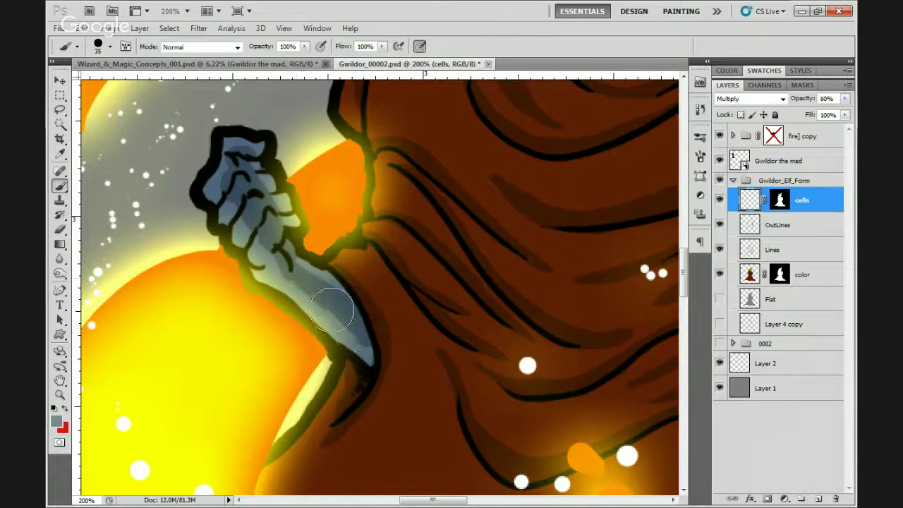
- Bring up the midsummer blowout3 image to look it over, and return to the elf illustration
{"action": "left_click", "coordinate": [191, 496]}
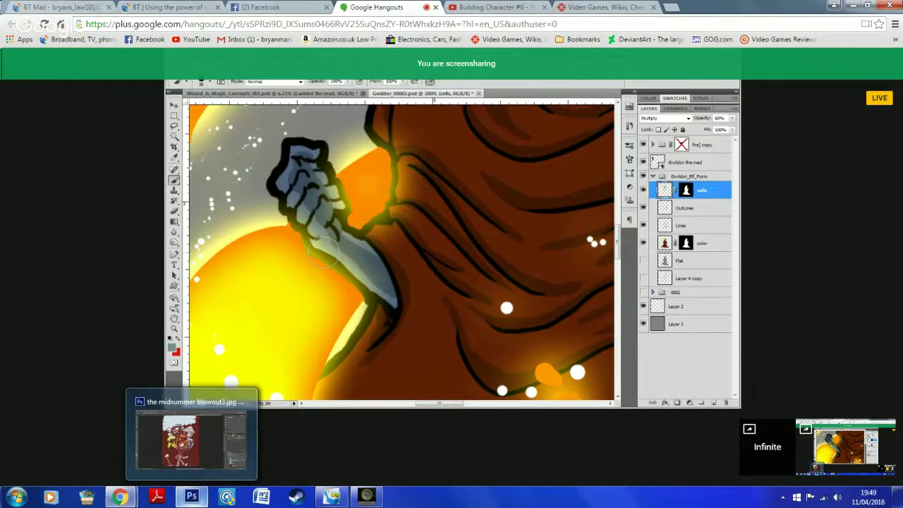
{"action": "left_click", "coordinate": [190, 441]}
{"action": "left_click", "coordinate": [191, 497]}
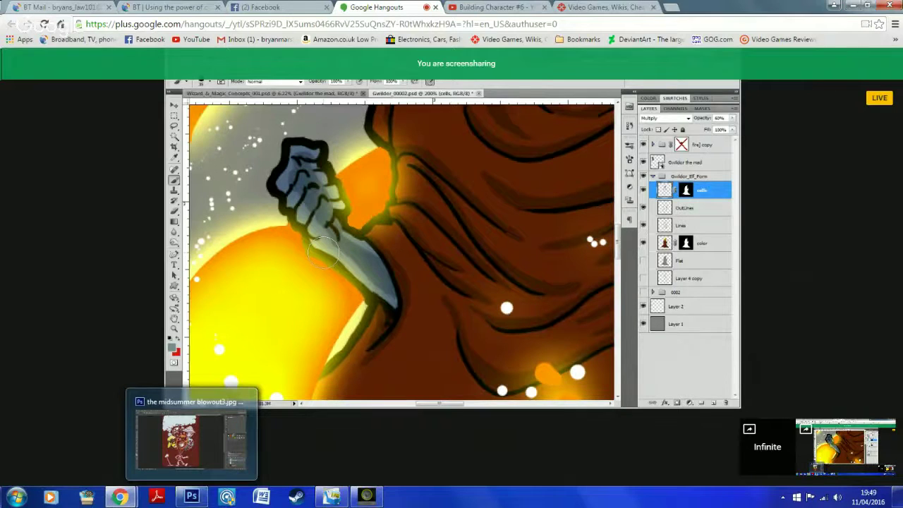
{"action": "left_click", "coordinate": [192, 497]}
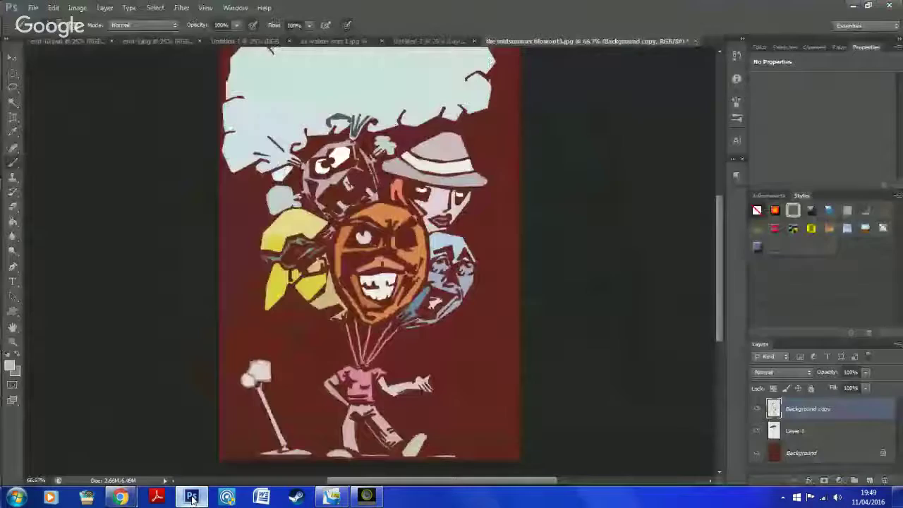
{"action": "mouse_move", "coordinate": [397, 297]}
{"action": "left_mouse_down"}
{"action": "mouse_move", "coordinate": [356, 420]}
{"action": "mouse_move", "coordinate": [410, 291]}
{"action": "mouse_move", "coordinate": [397, 261]}
{"action": "left_mouse_up"}
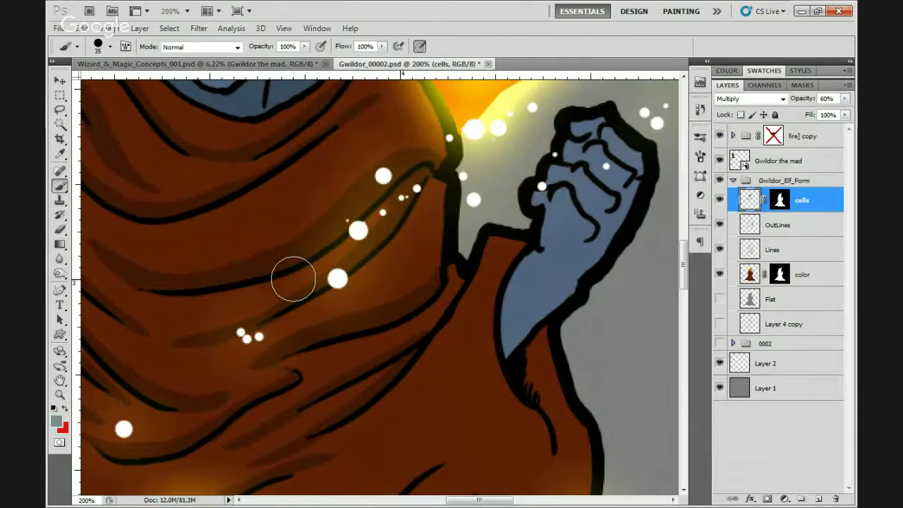
- Paint shadows on the right-hand fist's fingers and forearm and inside the sleeve opening beneath it
{"action": "scroll", "coordinate": [574, 131], "scroll_direction": "up", "scroll_amount": 3}
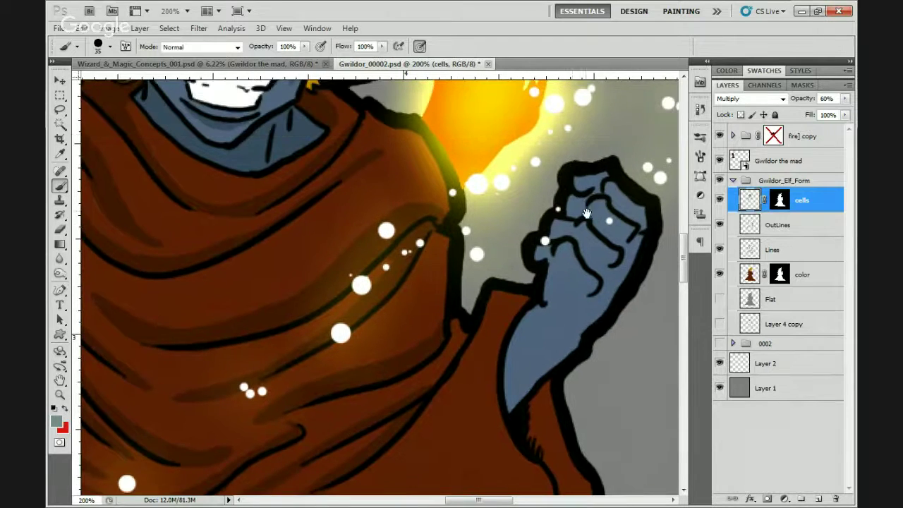
{"action": "left_click_drag", "start_coordinate": [607, 217], "coordinate": [595, 213]}
{"action": "scroll", "coordinate": [595, 213], "scroll_direction": "down", "scroll_amount": 5}
{"action": "scroll", "coordinate": [568, 209], "scroll_direction": "up", "scroll_amount": 5}
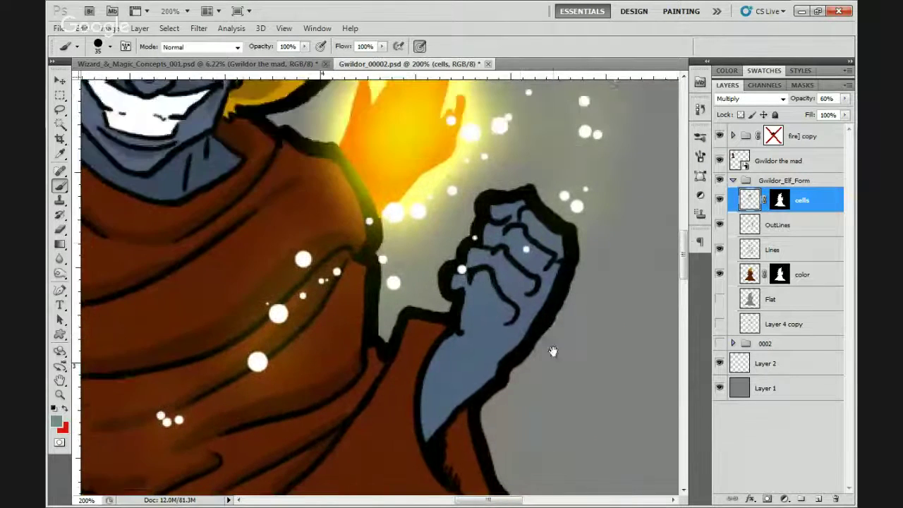
{"action": "mouse_move", "coordinate": [528, 219]}
{"action": "left_mouse_down"}
{"action": "mouse_move", "coordinate": [551, 237]}
{"action": "mouse_move", "coordinate": [518, 249]}
{"action": "mouse_move", "coordinate": [521, 241]}
{"action": "mouse_move", "coordinate": [479, 278]}
{"action": "mouse_move", "coordinate": [508, 309]}
{"action": "mouse_move", "coordinate": [486, 279]}
{"action": "mouse_move", "coordinate": [504, 306]}
{"action": "mouse_move", "coordinate": [513, 274]}
{"action": "mouse_move", "coordinate": [548, 257]}
{"action": "mouse_move", "coordinate": [498, 281]}
{"action": "left_mouse_up"}
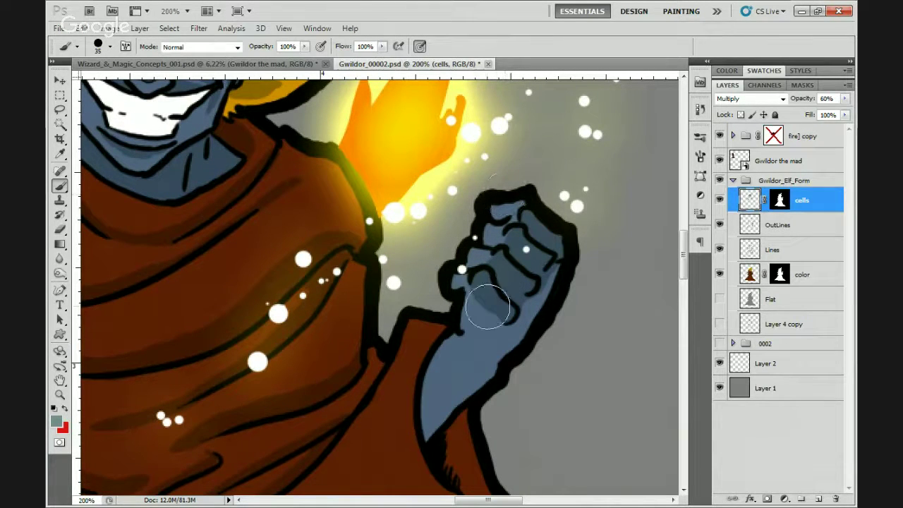
{"action": "mouse_move", "coordinate": [484, 303]}
{"action": "left_mouse_down"}
{"action": "mouse_move", "coordinate": [497, 335]}
{"action": "mouse_move", "coordinate": [464, 359]}
{"action": "mouse_move", "coordinate": [421, 421]}
{"action": "mouse_move", "coordinate": [425, 385]}
{"action": "mouse_move", "coordinate": [476, 351]}
{"action": "mouse_move", "coordinate": [467, 360]}
{"action": "mouse_move", "coordinate": [453, 370]}
{"action": "mouse_move", "coordinate": [498, 313]}
{"action": "mouse_move", "coordinate": [492, 328]}
{"action": "mouse_move", "coordinate": [498, 282]}
{"action": "mouse_move", "coordinate": [495, 311]}
{"action": "mouse_move", "coordinate": [488, 279]}
{"action": "mouse_move", "coordinate": [495, 288]}
{"action": "mouse_move", "coordinate": [534, 198]}
{"action": "mouse_move", "coordinate": [520, 286]}
{"action": "mouse_move", "coordinate": [494, 336]}
{"action": "mouse_move", "coordinate": [431, 383]}
{"action": "mouse_move", "coordinate": [456, 333]}
{"action": "mouse_move", "coordinate": [439, 351]}
{"action": "left_mouse_up"}
{"action": "scroll", "coordinate": [440, 350], "scroll_direction": "down", "scroll_amount": 3}
{"action": "mouse_move", "coordinate": [452, 313]}
{"action": "left_mouse_down"}
{"action": "mouse_move", "coordinate": [470, 353]}
{"action": "mouse_move", "coordinate": [452, 301]}
{"action": "mouse_move", "coordinate": [558, 277]}
{"action": "left_mouse_up"}
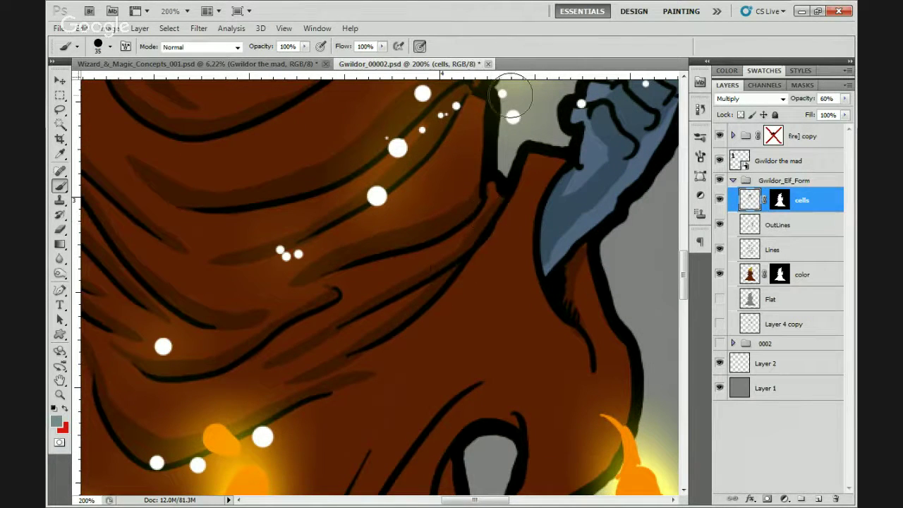
- Duplicate the cells layer directly above itself and hide the original cells layer
{"action": "left_click_drag", "start_coordinate": [528, 237], "coordinate": [606, 242]}
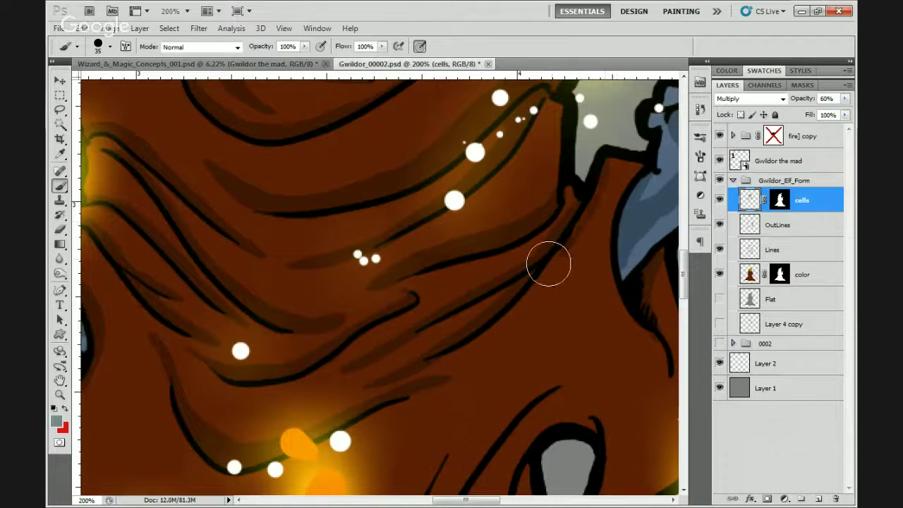
{"action": "mouse_move", "coordinate": [482, 479]}
{"action": "left_mouse_down"}
{"action": "mouse_move", "coordinate": [515, 296]}
{"action": "mouse_move", "coordinate": [467, 212]}
{"action": "mouse_move", "coordinate": [540, 248]}
{"action": "mouse_move", "coordinate": [565, 247]}
{"action": "mouse_move", "coordinate": [575, 329]}
{"action": "mouse_move", "coordinate": [579, 294]}
{"action": "left_mouse_up"}
{"action": "key", "text": "z"}
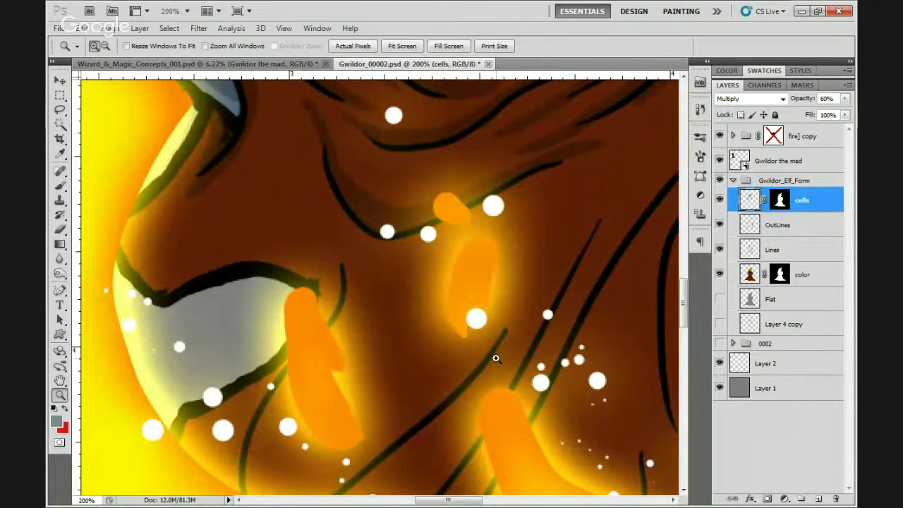
{"action": "right_click", "coordinate": [427, 299]}
{"action": "left_click", "coordinate": [443, 307]}
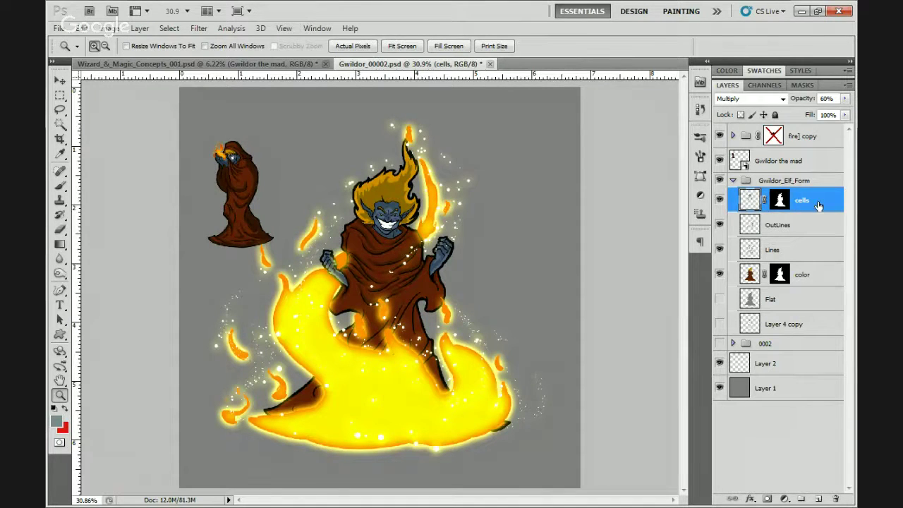
{"action": "left_click_drag", "start_coordinate": [818, 206], "coordinate": [808, 189], "text": "alt"}
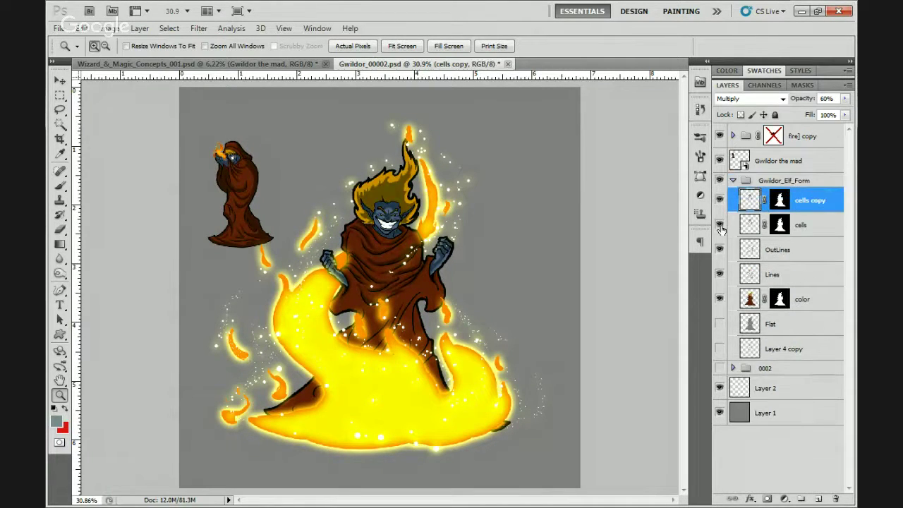
{"action": "left_click", "coordinate": [720, 226]}
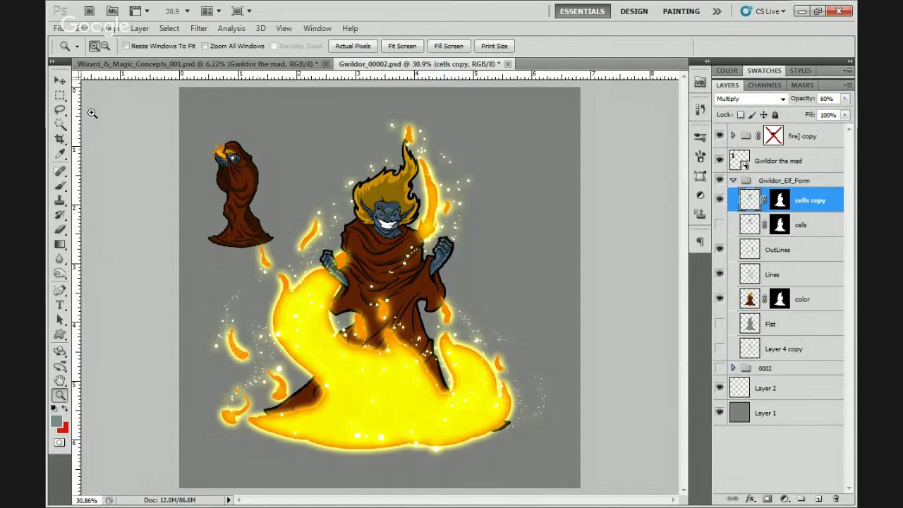
- Save the Gwildor_00002.psd document
{"action": "left_click", "coordinate": [59, 28]}
{"action": "left_click", "coordinate": [94, 209]}
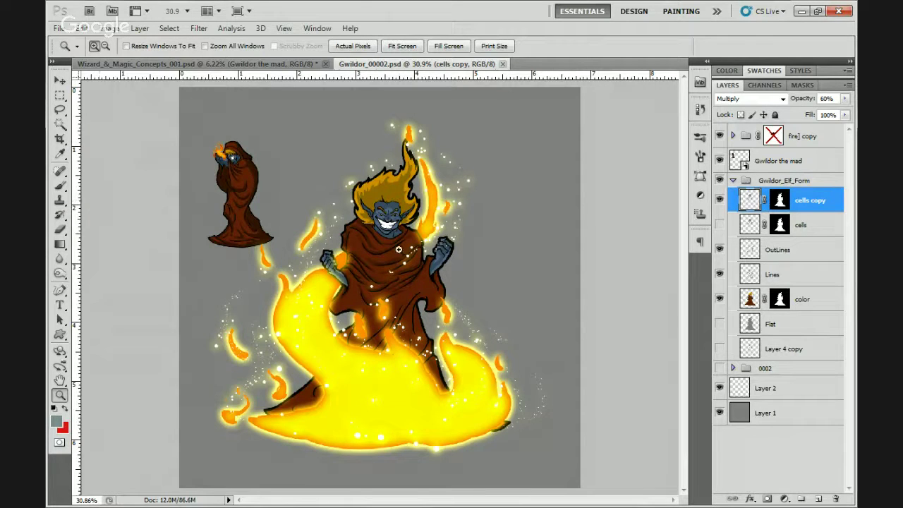
- Lasso broad shadow areas across the robe's chest folds, darken them on the cells copy layer and deselect
{"action": "left_click", "coordinate": [388, 287]}
{"action": "left_click", "coordinate": [387, 287]}
{"action": "left_click", "coordinate": [388, 287]}
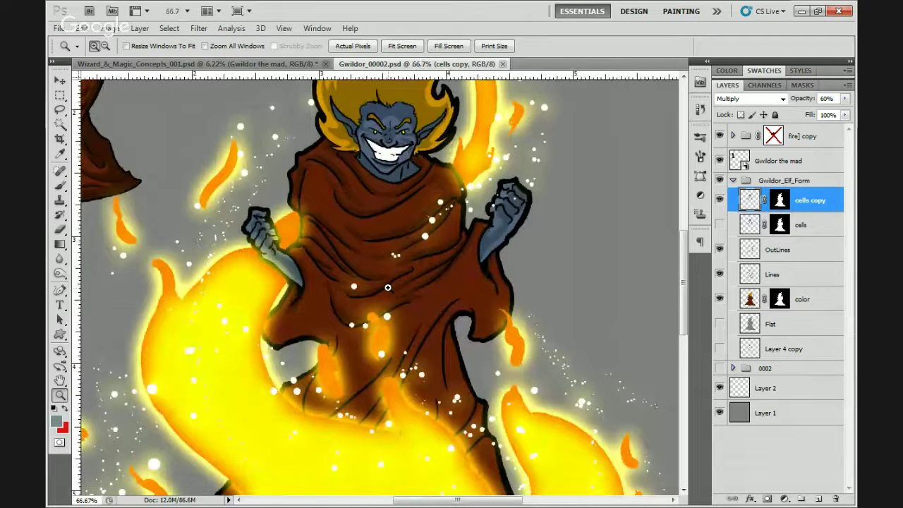
{"action": "key", "text": "l"}
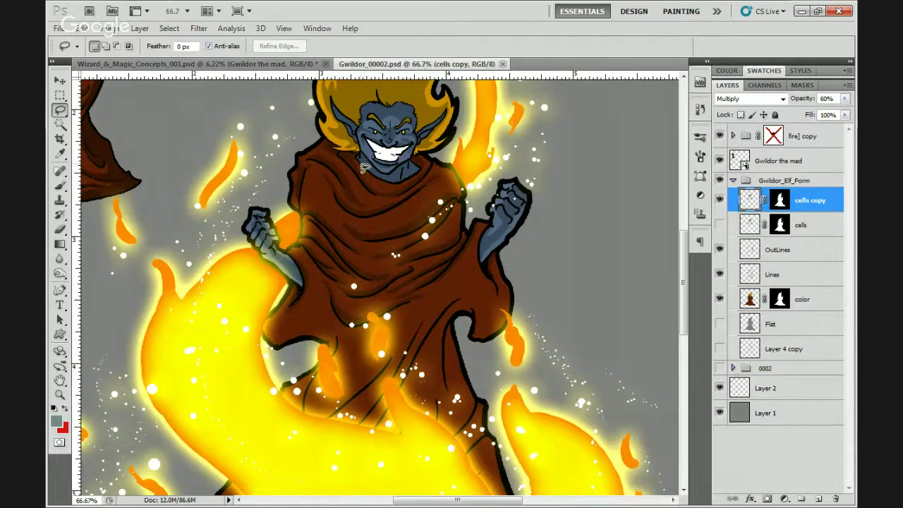
{"action": "mouse_move", "coordinate": [346, 175]}
{"action": "left_mouse_down"}
{"action": "mouse_move", "coordinate": [347, 196]}
{"action": "mouse_move", "coordinate": [337, 194]}
{"action": "mouse_move", "coordinate": [347, 222]}
{"action": "mouse_move", "coordinate": [339, 228]}
{"action": "mouse_move", "coordinate": [357, 245]}
{"action": "mouse_move", "coordinate": [343, 254]}
{"action": "mouse_move", "coordinate": [379, 270]}
{"action": "mouse_move", "coordinate": [405, 239]}
{"action": "mouse_move", "coordinate": [383, 233]}
{"action": "mouse_move", "coordinate": [405, 201]}
{"action": "mouse_move", "coordinate": [393, 209]}
{"action": "mouse_move", "coordinate": [400, 196]}
{"action": "mouse_move", "coordinate": [383, 192]}
{"action": "mouse_move", "coordinate": [374, 166]}
{"action": "left_mouse_up"}
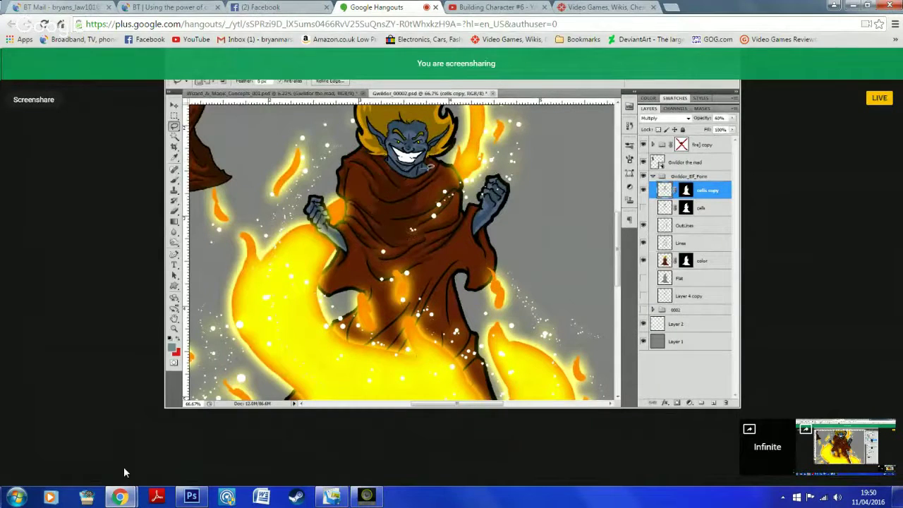
{"action": "mouse_move", "coordinate": [408, 168]}
{"action": "left_mouse_down"}
{"action": "mouse_move", "coordinate": [437, 208]}
{"action": "mouse_move", "coordinate": [429, 241]}
{"action": "mouse_move", "coordinate": [453, 238]}
{"action": "mouse_move", "coordinate": [454, 247]}
{"action": "mouse_move", "coordinate": [414, 270]}
{"action": "mouse_move", "coordinate": [374, 246]}
{"action": "left_mouse_up"}
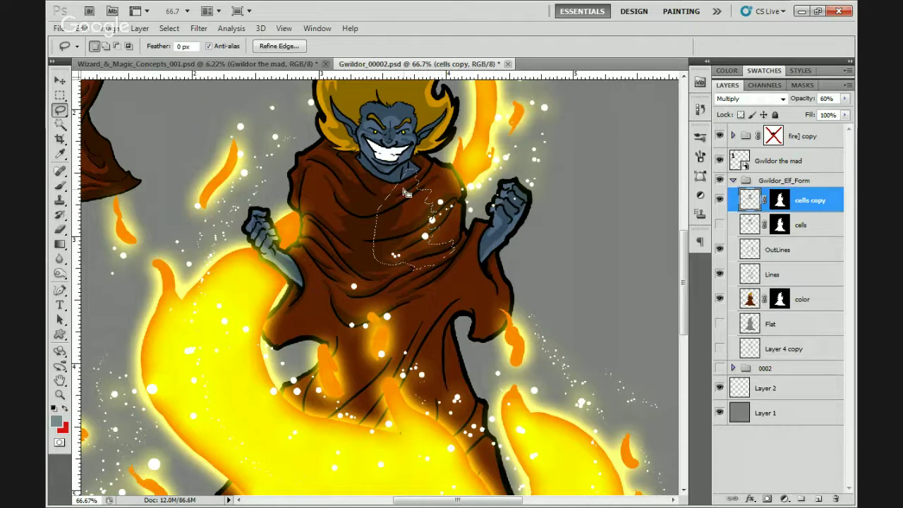
{"action": "mouse_move", "coordinate": [406, 193]}
{"action": "left_mouse_down"}
{"action": "mouse_move", "coordinate": [401, 170]}
{"action": "mouse_move", "coordinate": [378, 183]}
{"action": "mouse_move", "coordinate": [377, 202]}
{"action": "left_mouse_up"}
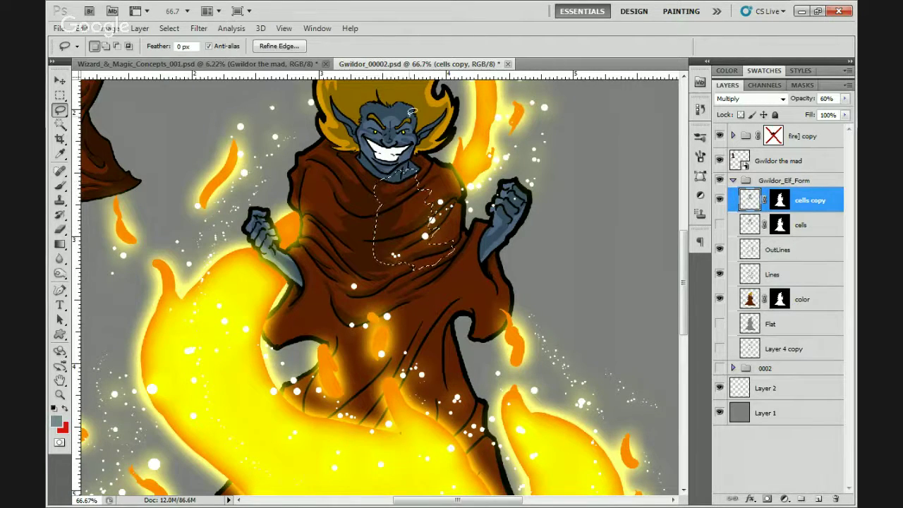
{"action": "left_click", "coordinate": [414, 121]}
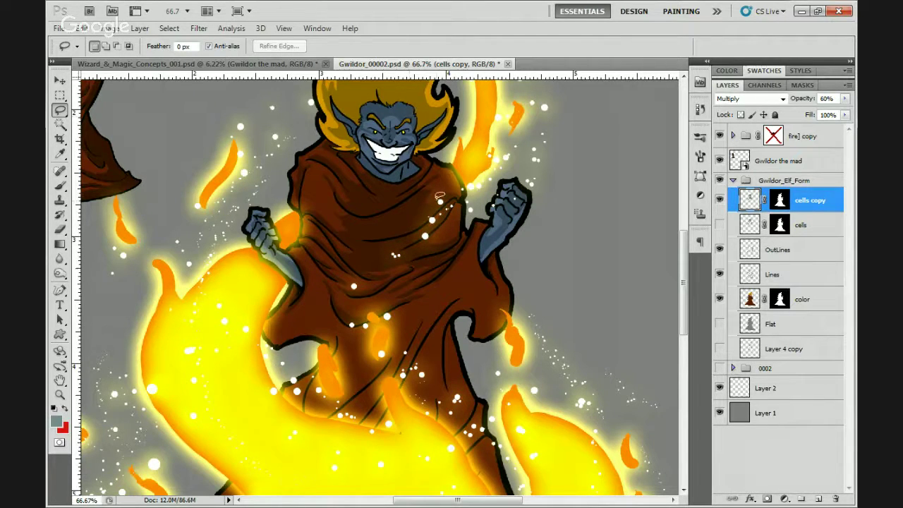
- Lasso a shadow shape on the right-hand side of the chest and add a narrow one along the left-hand chest fold
{"action": "left_click_drag", "start_coordinate": [439, 172], "coordinate": [431, 182]}
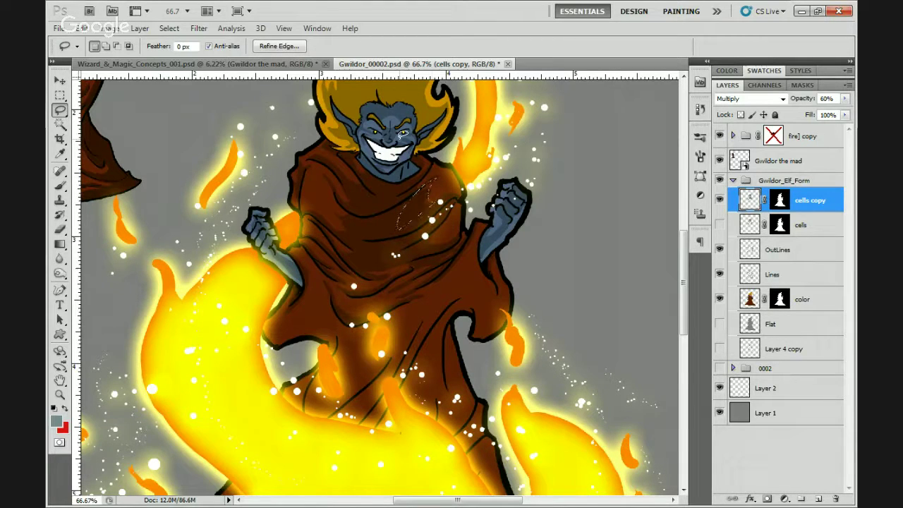
{"action": "key", "text": "shift"}
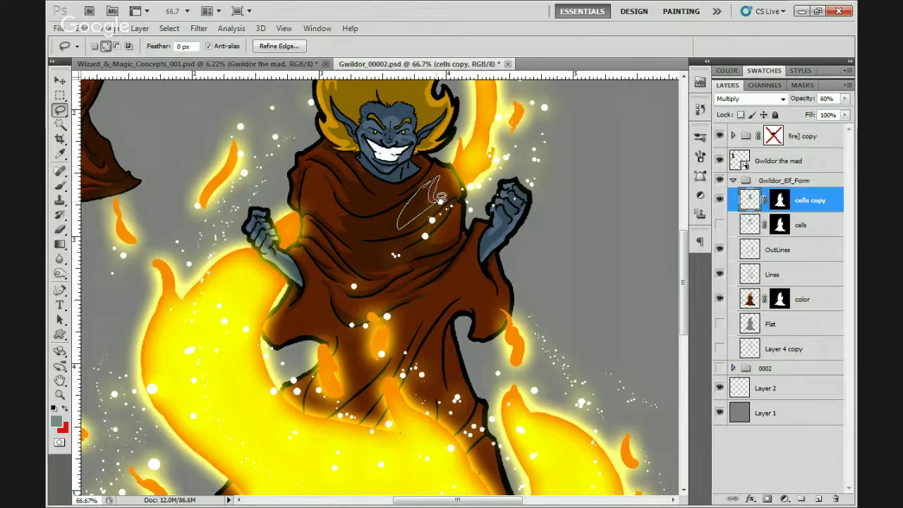
{"action": "left_click_drag", "start_coordinate": [439, 200], "coordinate": [439, 185]}
{"action": "left_click", "coordinate": [120, 497]}
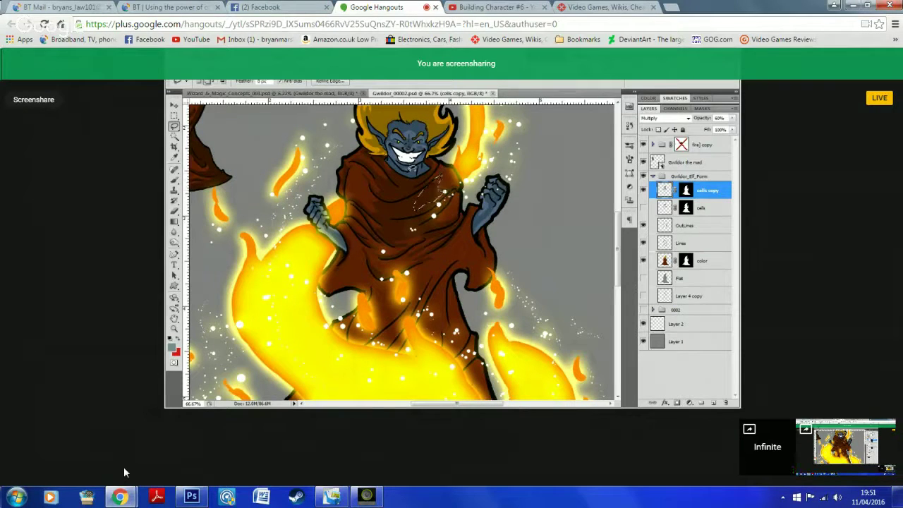
{"action": "left_click", "coordinate": [191, 497]}
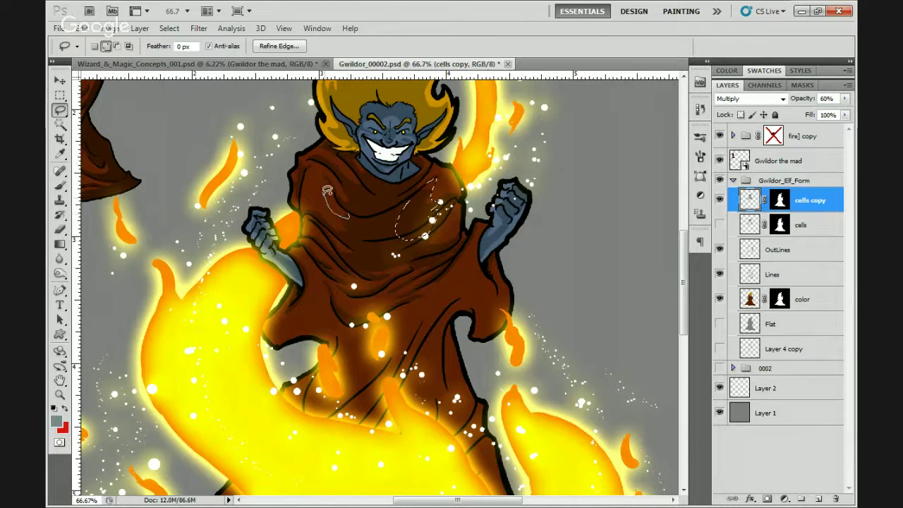
{"action": "mouse_move", "coordinate": [335, 209]}
{"action": "left_mouse_down"}
{"action": "mouse_move", "coordinate": [355, 224]}
{"action": "mouse_move", "coordinate": [340, 205]}
{"action": "left_mouse_up"}
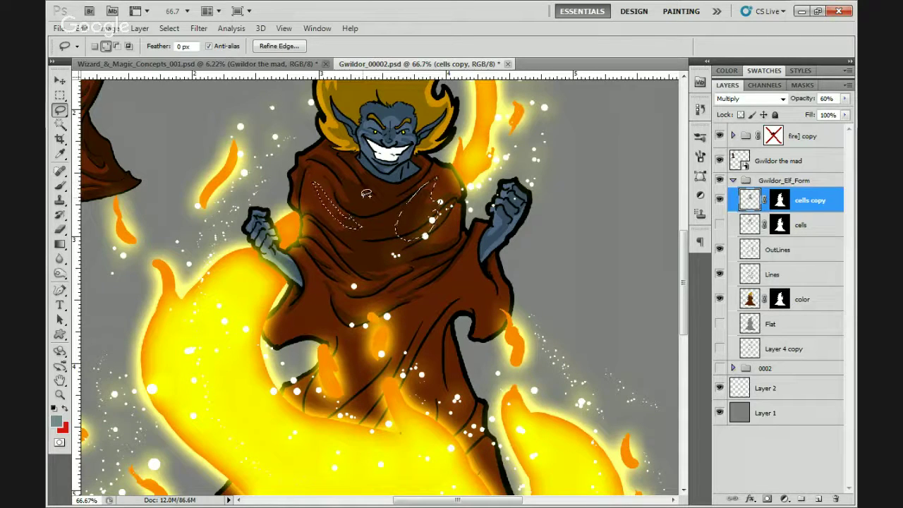
- Add the left-hand side of the neck and the left-hand waist folds to the selection, darken the selected areas and deselect
{"action": "key", "text": "shift"}
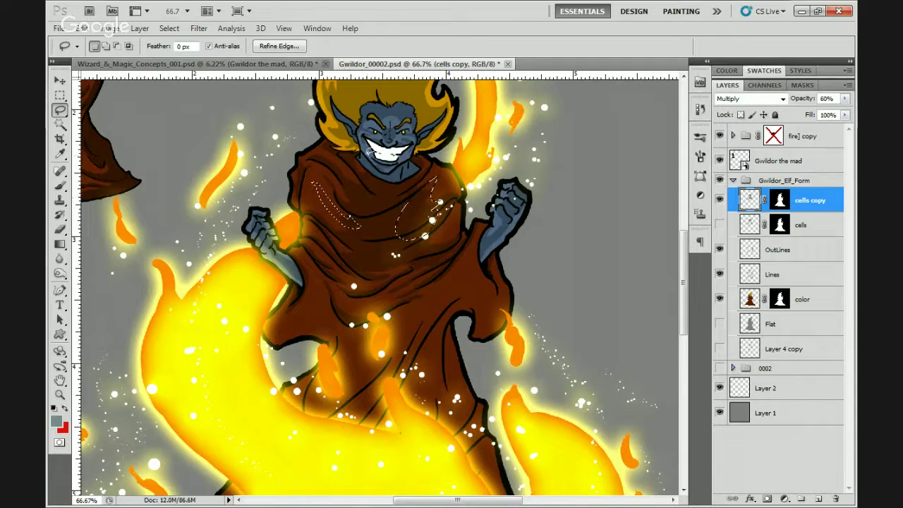
{"action": "key", "text": "shift"}
{"action": "left_click_drag", "start_coordinate": [357, 152], "coordinate": [360, 148]}
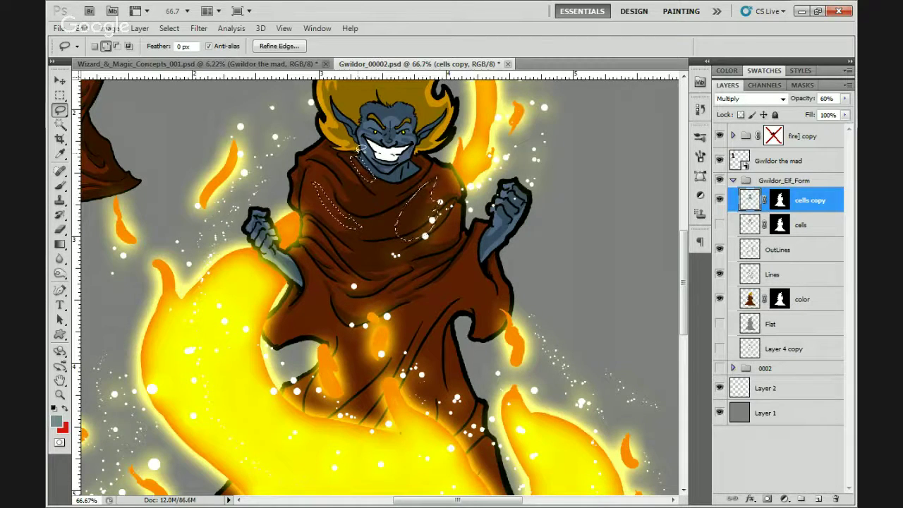
{"action": "left_click_drag", "start_coordinate": [359, 149], "coordinate": [359, 150]}
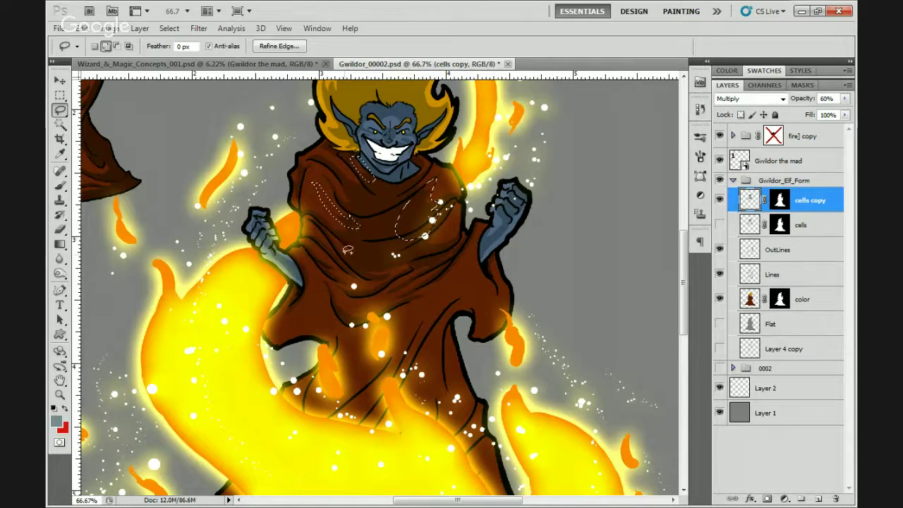
{"action": "mouse_move", "coordinate": [339, 258]}
{"action": "left_mouse_down"}
{"action": "mouse_move", "coordinate": [326, 249]}
{"action": "mouse_move", "coordinate": [333, 261]}
{"action": "mouse_move", "coordinate": [321, 262]}
{"action": "mouse_move", "coordinate": [312, 297]}
{"action": "mouse_move", "coordinate": [326, 313]}
{"action": "mouse_move", "coordinate": [355, 320]}
{"action": "mouse_move", "coordinate": [331, 279]}
{"action": "mouse_move", "coordinate": [363, 273]}
{"action": "mouse_move", "coordinate": [342, 260]}
{"action": "left_mouse_up"}
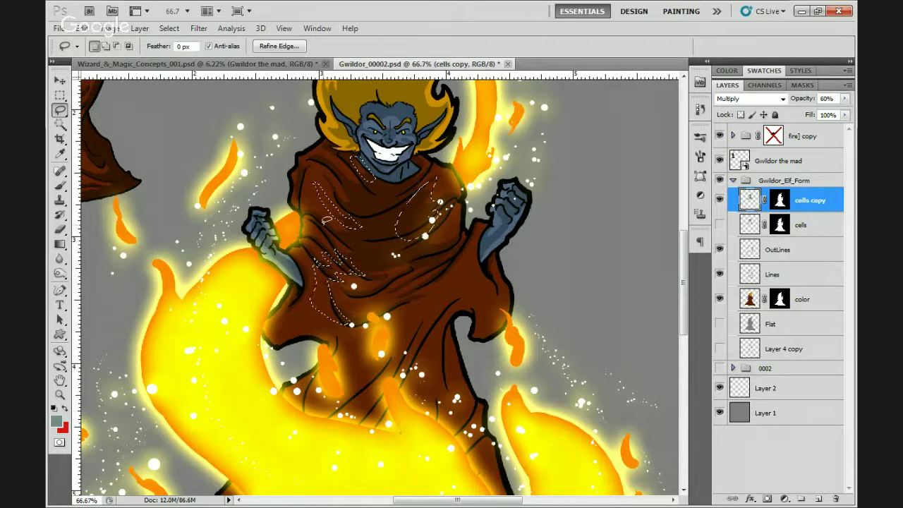
{"action": "key", "text": "ctrl+d"}
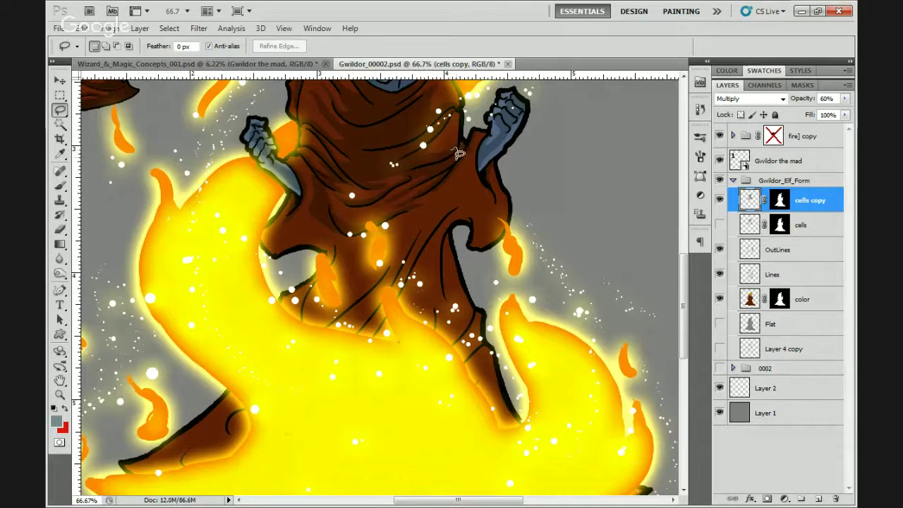
- Add shadow shapes to the right-hand sleeve beneath the raised forearm on the cells copy layer, using the Lasso and Brush
{"action": "mouse_move", "coordinate": [457, 154]}
{"action": "left_mouse_down"}
{"action": "mouse_move", "coordinate": [441, 169]}
{"action": "mouse_move", "coordinate": [455, 152]}
{"action": "left_mouse_up"}
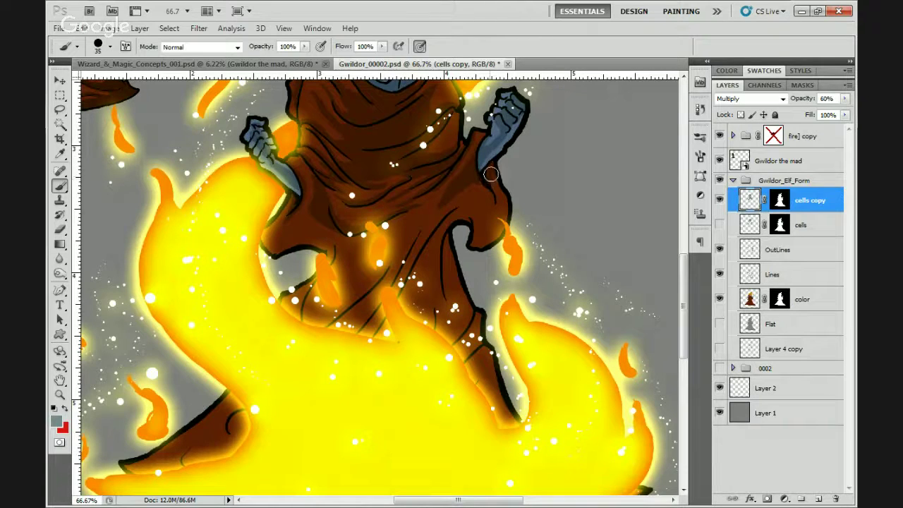
{"action": "left_click_drag", "start_coordinate": [494, 186], "coordinate": [494, 158]}
{"action": "left_click_drag", "start_coordinate": [377, 146], "coordinate": [367, 232]}
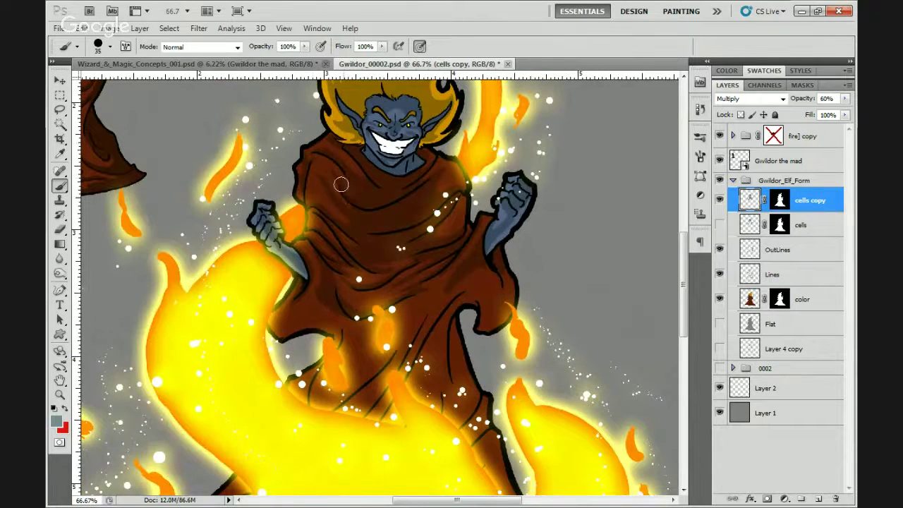
{"action": "left_click_drag", "start_coordinate": [333, 125], "coordinate": [345, 154]}
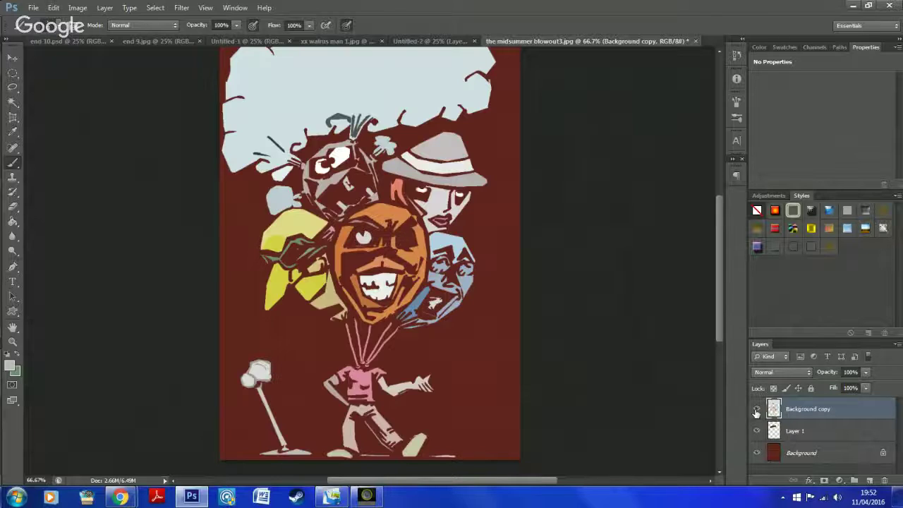
{"action": "right_click", "coordinate": [828, 410]}
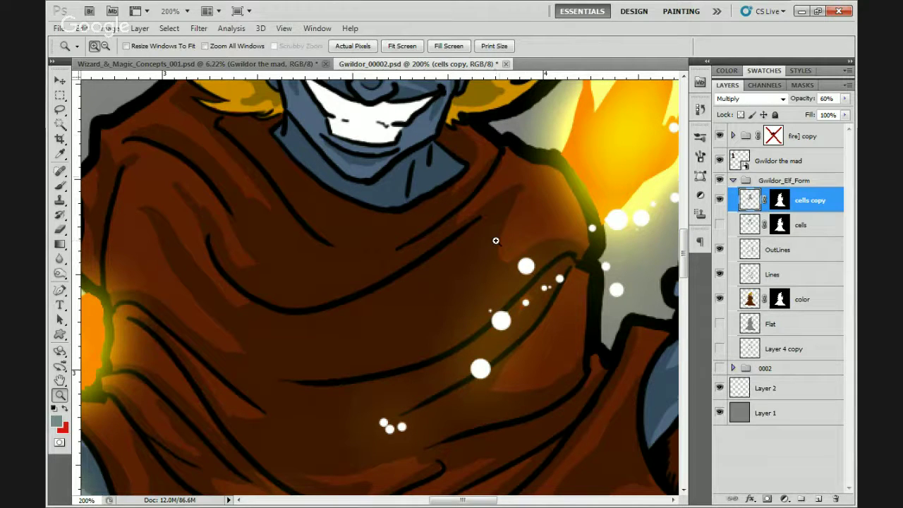
- Clean up the shadow edges along the robe's chest and left-hand waist folds on the cells copy layer with the Brush and Eraser
{"action": "key", "text": "b"}
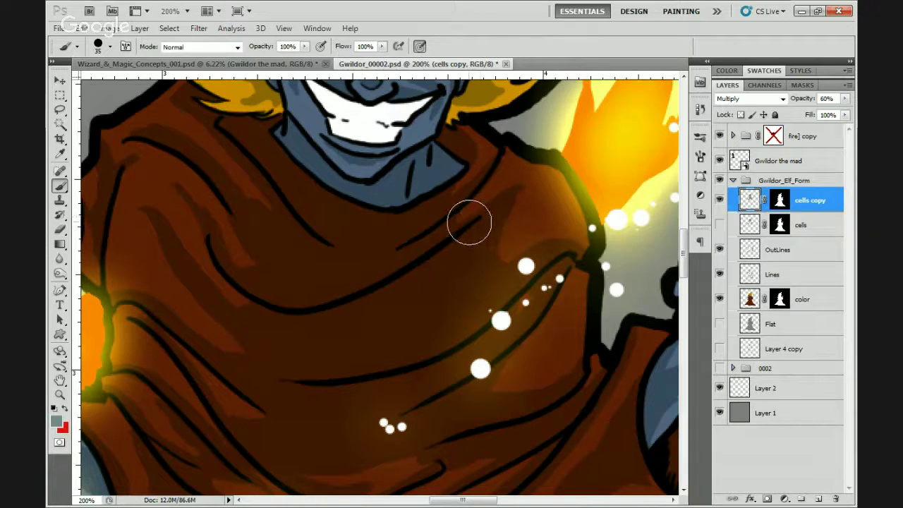
{"action": "key", "text": "e"}
{"action": "left_click_drag", "start_coordinate": [445, 254], "coordinate": [538, 210]}
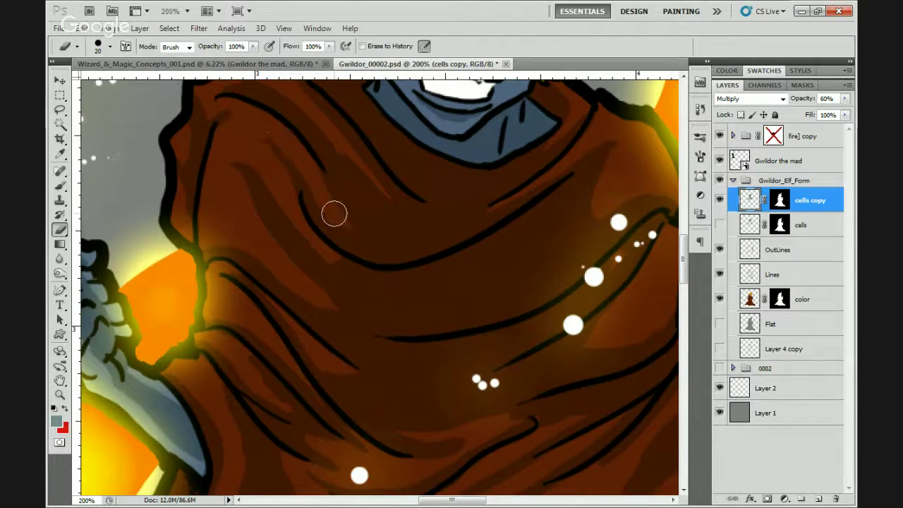
{"action": "left_click_drag", "start_coordinate": [346, 272], "coordinate": [432, 207]}
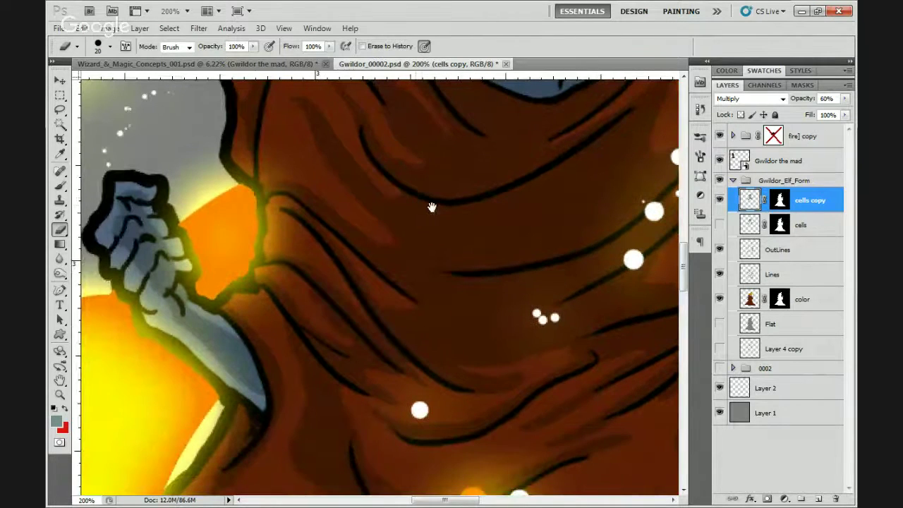
{"action": "left_click_drag", "start_coordinate": [456, 236], "coordinate": [417, 260]}
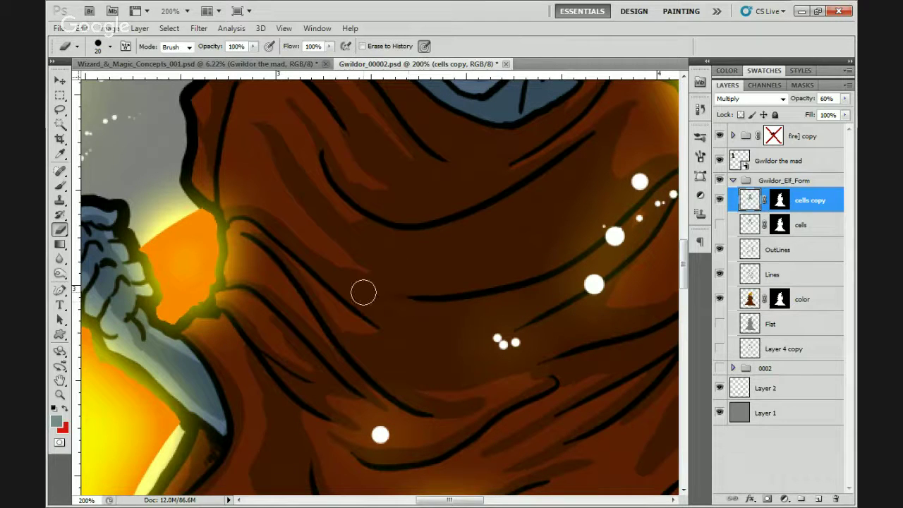
{"action": "key", "text": "b"}
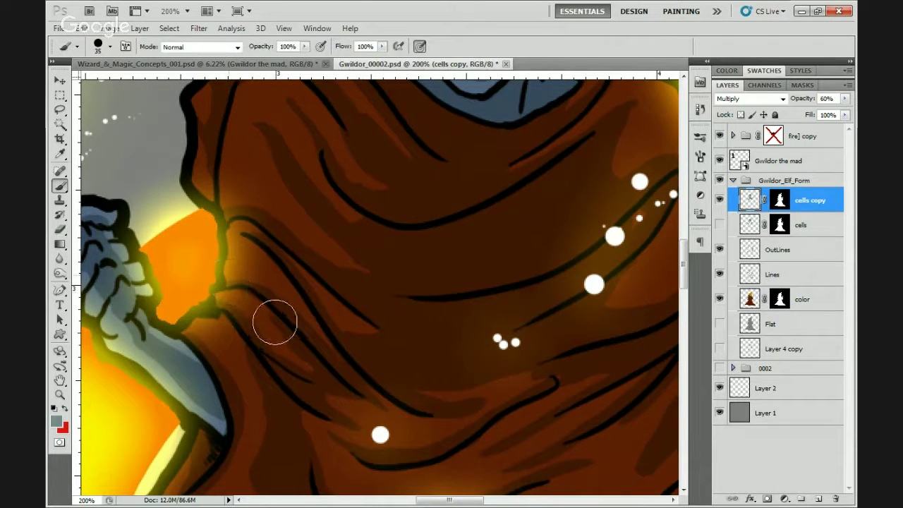
{"action": "key", "text": "e"}
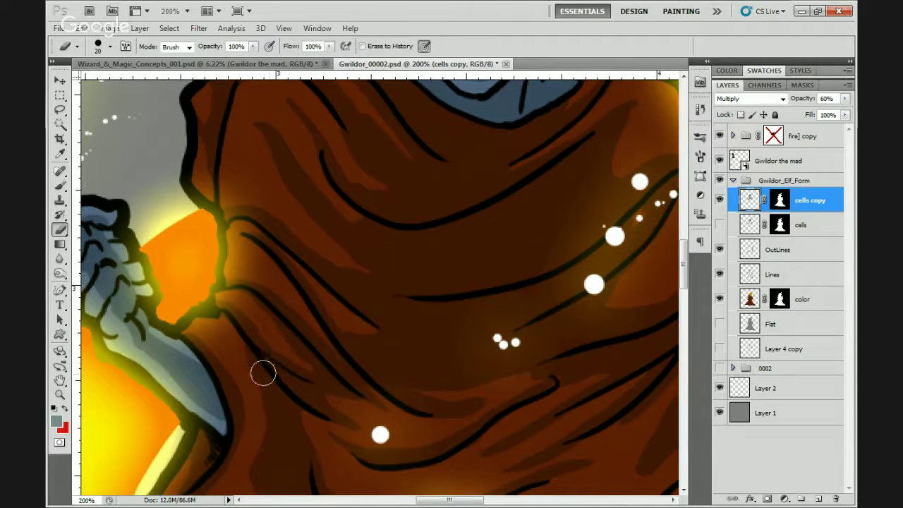
{"action": "key", "text": "b"}
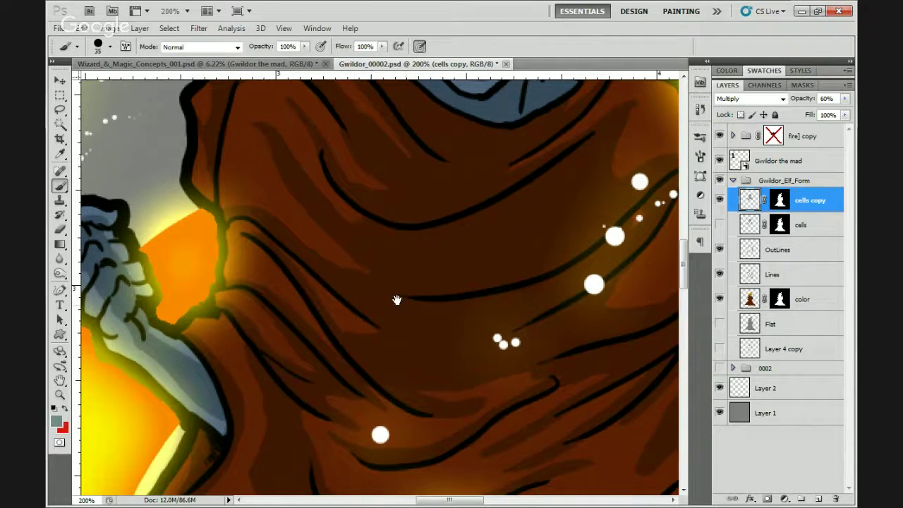
- Examine the shading across the waist folds, right-hand sleeve and lower robe, and check the figure as a whole
{"action": "left_click_drag", "start_coordinate": [464, 327], "coordinate": [298, 248]}
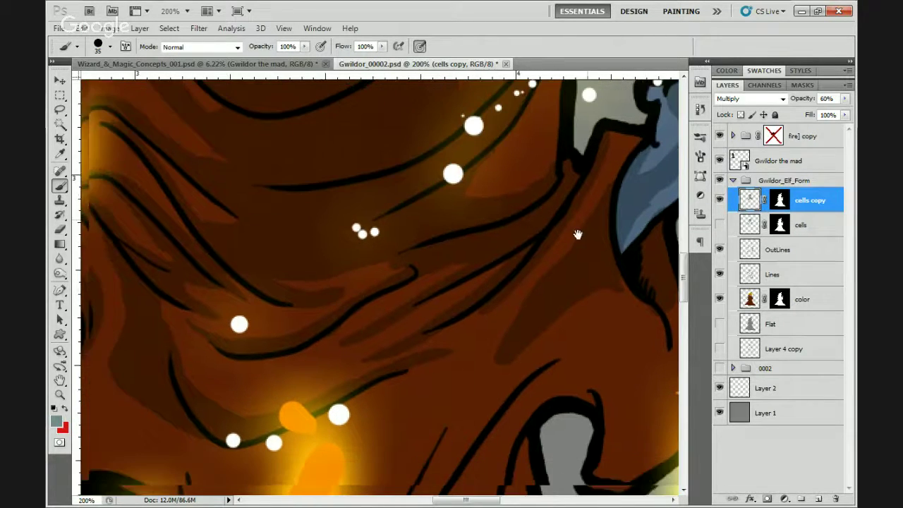
{"action": "scroll", "coordinate": [332, 297], "scroll_direction": "right", "scroll_amount": 6}
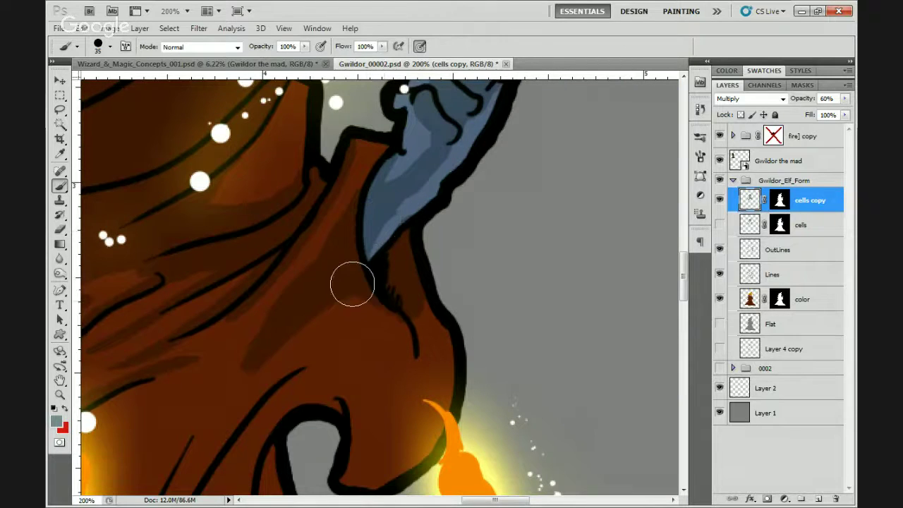
{"action": "scroll", "coordinate": [373, 235], "scroll_direction": "down", "scroll_amount": 8}
{"action": "scroll", "coordinate": [373, 235], "scroll_direction": "left", "scroll_amount": 6}
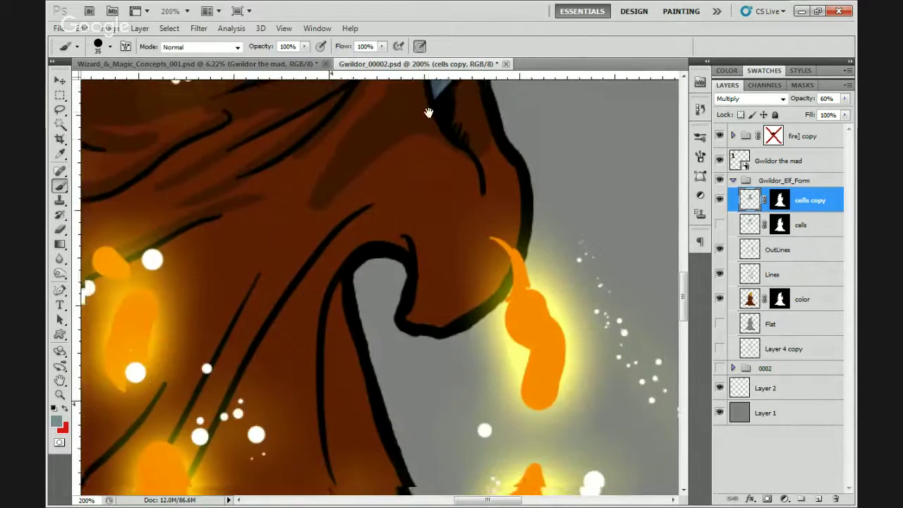
{"action": "key", "text": "z"}
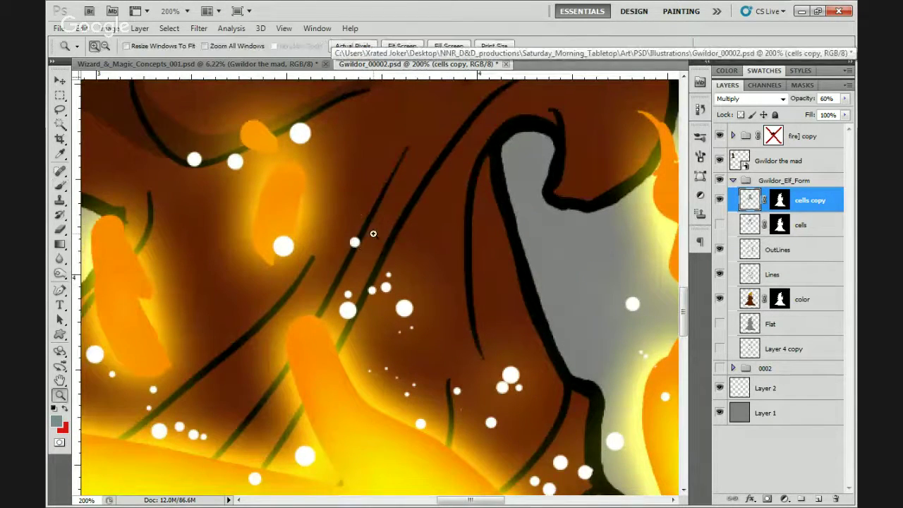
{"action": "key", "text": "ctrl+0"}
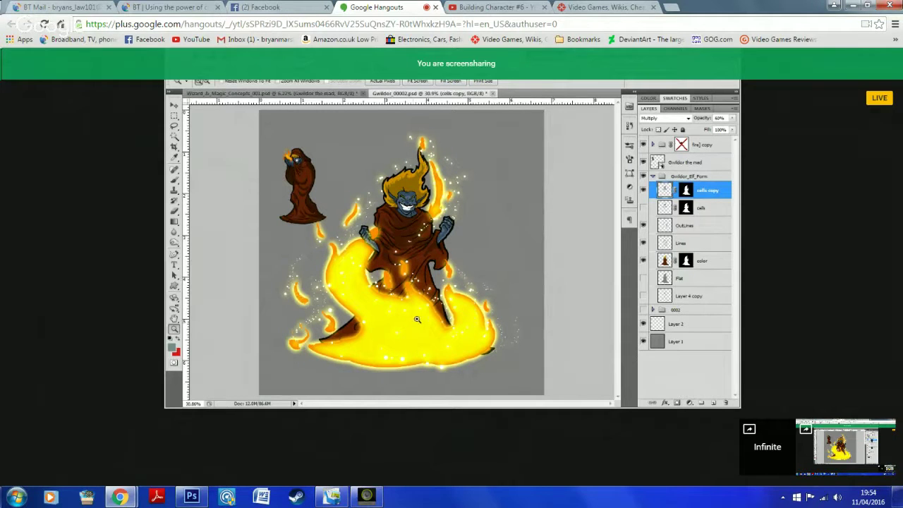
{"action": "left_click", "coordinate": [428, 250]}
{"action": "left_click", "coordinate": [428, 250]}
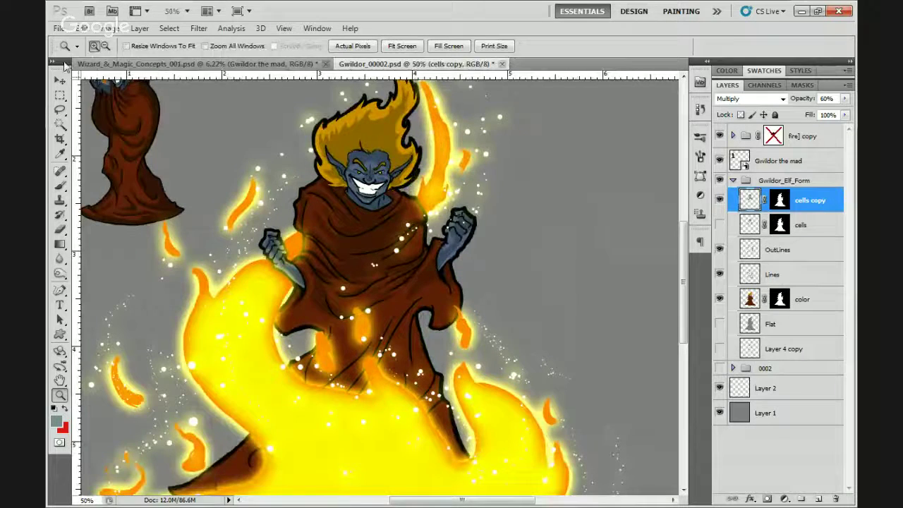
- Save the Gwildor_00002.psd document
{"action": "left_click", "coordinate": [59, 28]}
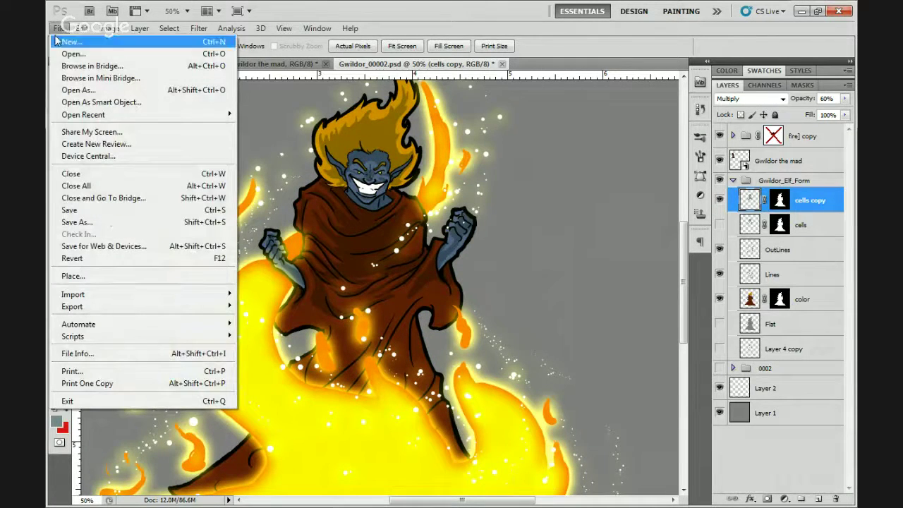
{"action": "left_click", "coordinate": [106, 215]}
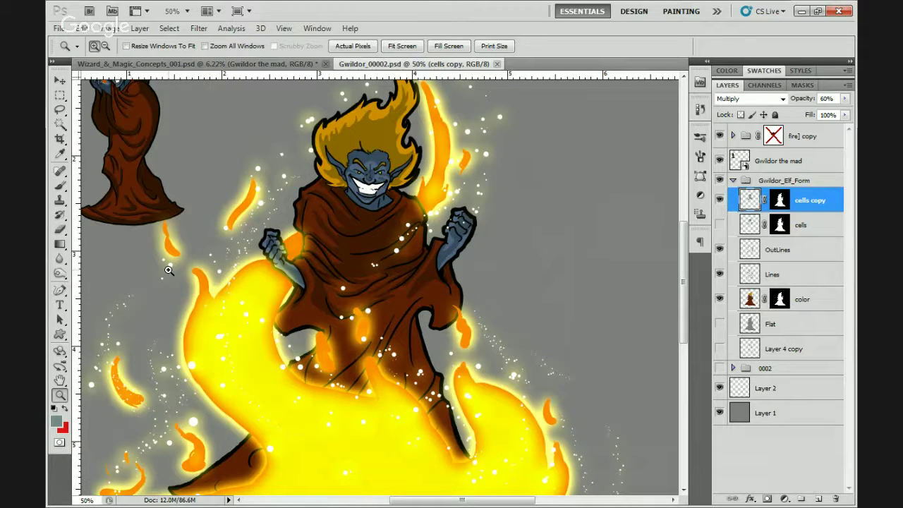
{"action": "right_click", "coordinate": [323, 254]}
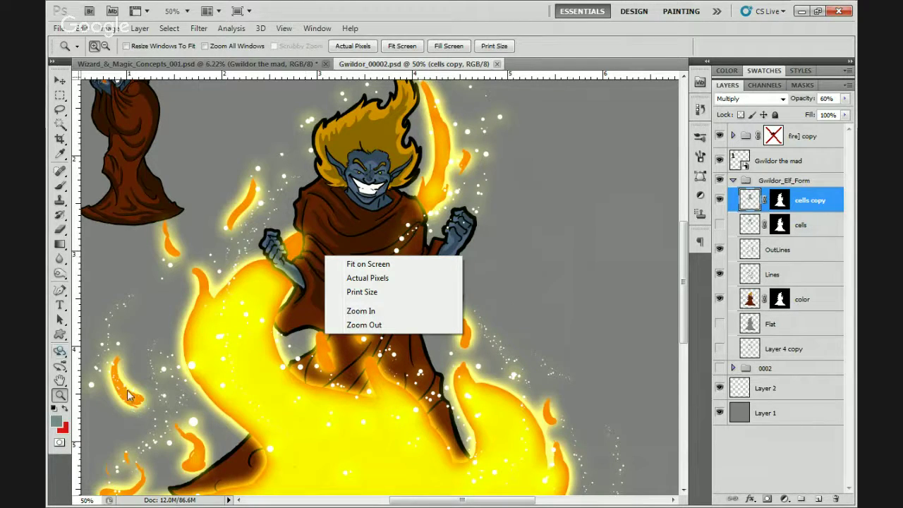
{"action": "left_click", "coordinate": [375, 383]}
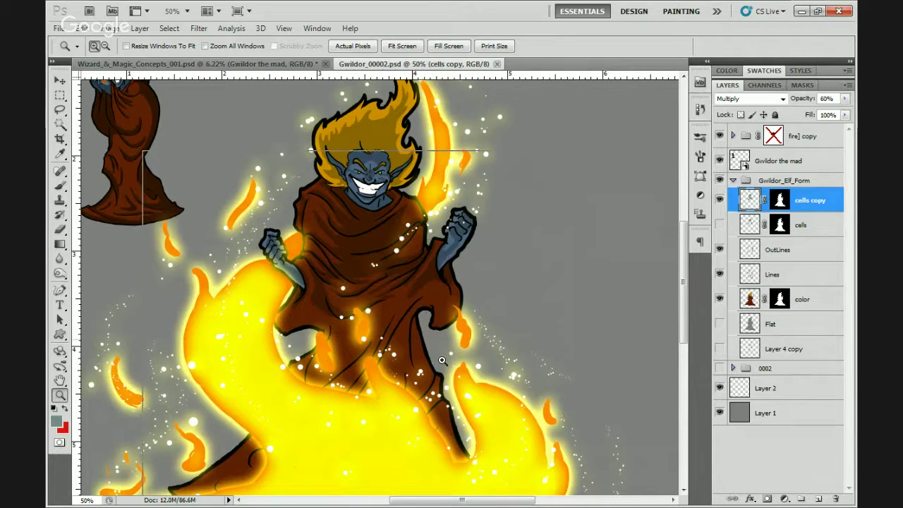
- Hide the Gwildor the mad layer and move the fire] copy group into the Gwildor_Elf_Form group
{"action": "left_click", "coordinate": [412, 341]}
{"action": "left_click_drag", "start_coordinate": [346, 356], "coordinate": [442, 356]}
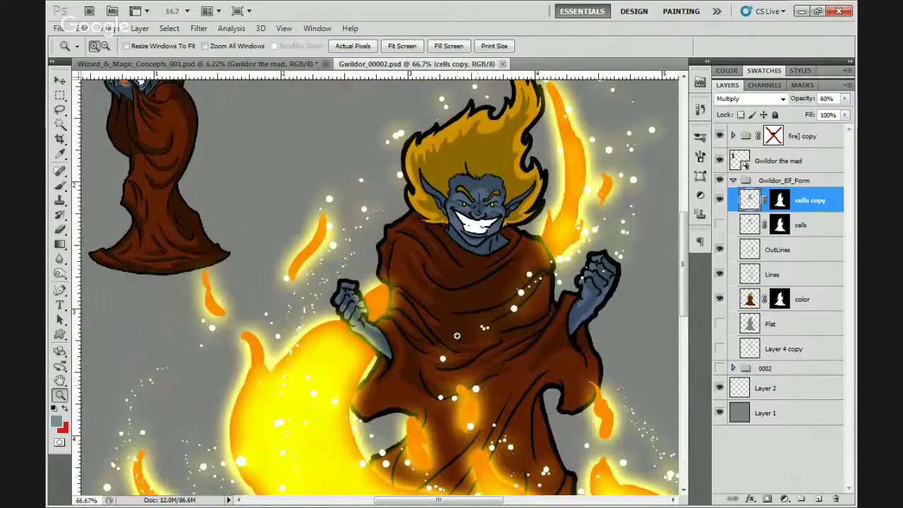
{"action": "left_click", "coordinate": [719, 160]}
{"action": "right_click", "coordinate": [491, 238]}
{"action": "left_click", "coordinate": [507, 242]}
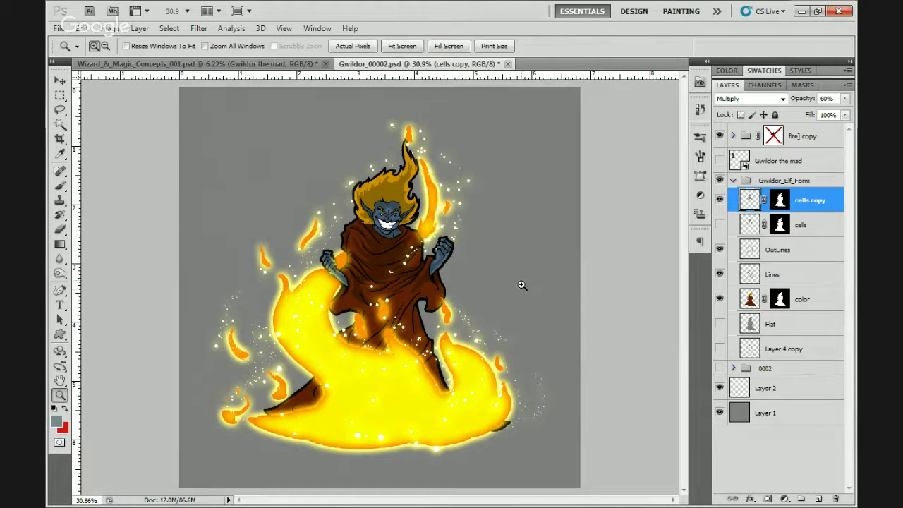
{"action": "left_click", "coordinate": [800, 142]}
{"action": "left_click_drag", "start_coordinate": [796, 139], "coordinate": [784, 189]}
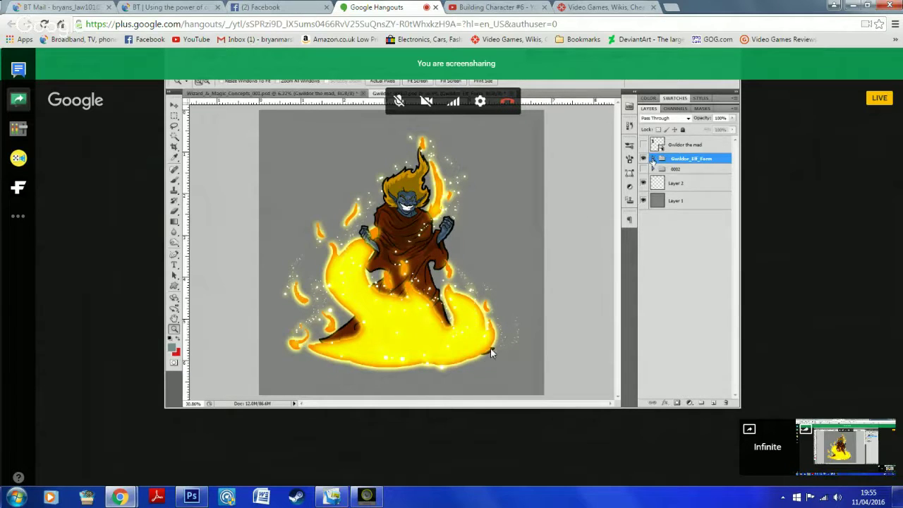
- Expand the Gwildor_Elf_Form group and compare the figure with and without the fire, checking the robe tip at the flame's lower right-hand edge
{"action": "left_click", "coordinate": [652, 159]}
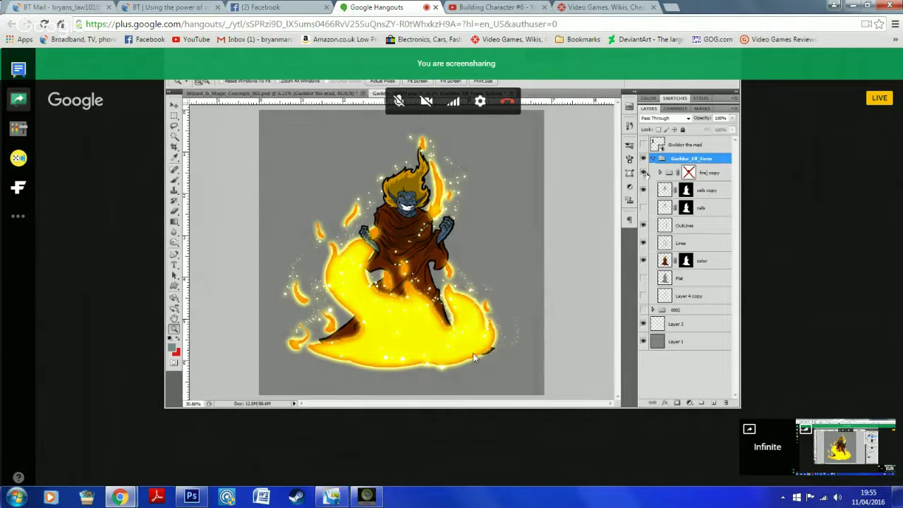
{"action": "key", "text": "ctrl+z"}
{"action": "key", "text": "ctrl+z"}
{"action": "key", "text": "ctrl+z"}
{"action": "key", "text": "ctrl+z"}
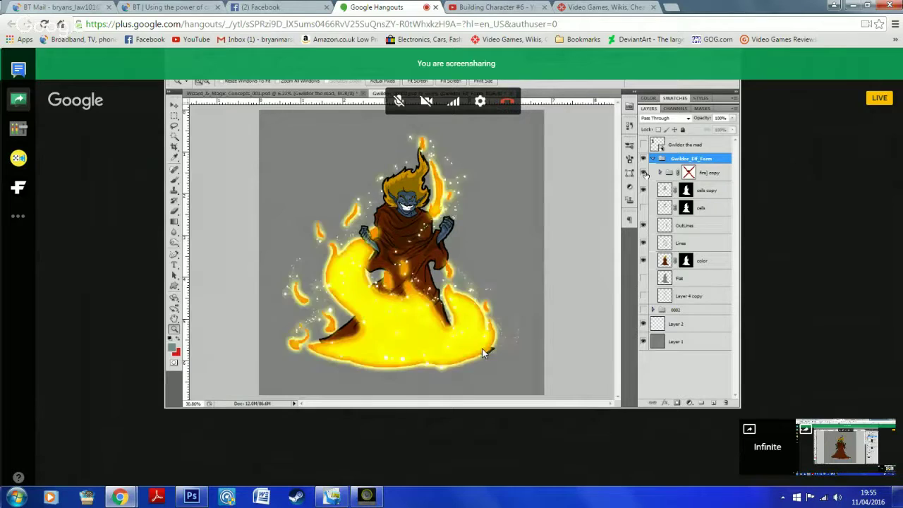
{"action": "key", "text": "ctrl+z"}
{"action": "key", "text": "ctrl+z"}
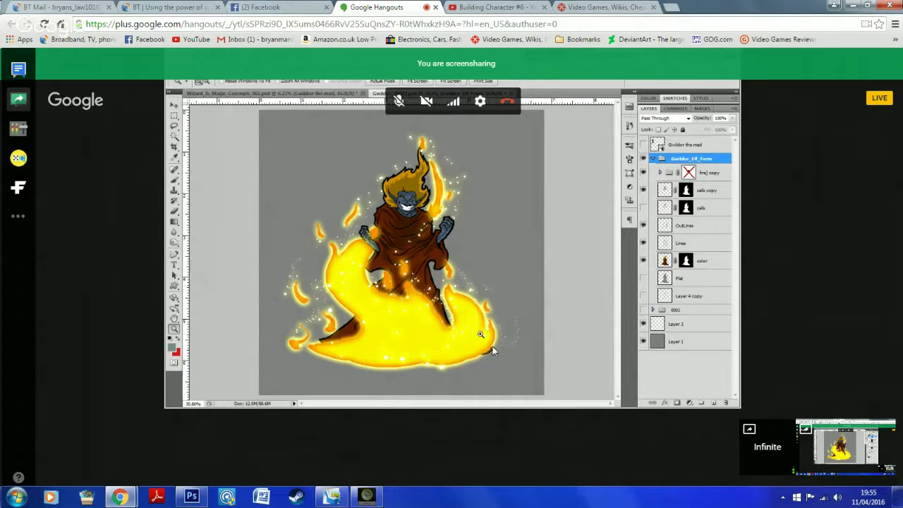
{"action": "scroll", "coordinate": [480, 334], "scroll_direction": "up", "scroll_amount": 5}
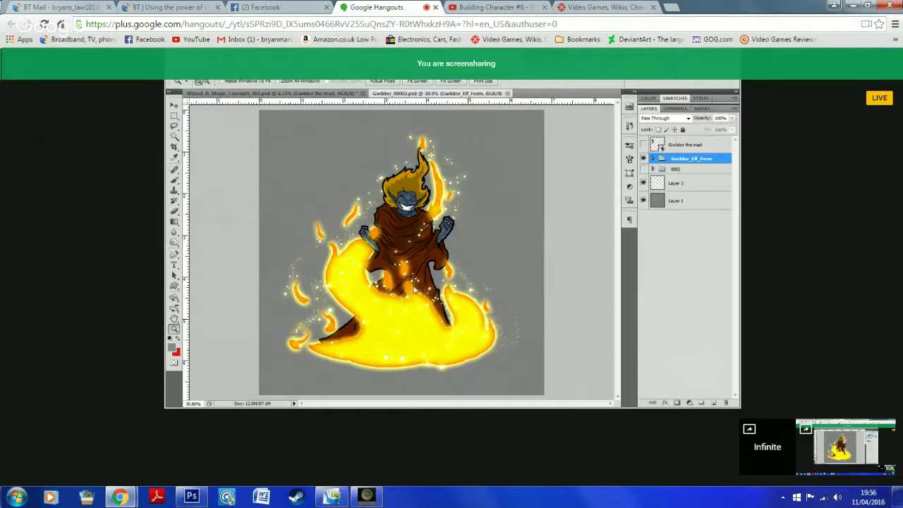
- Delete the hidden Gwildor the mad layer from the document
{"action": "left_click", "coordinate": [173, 73]}
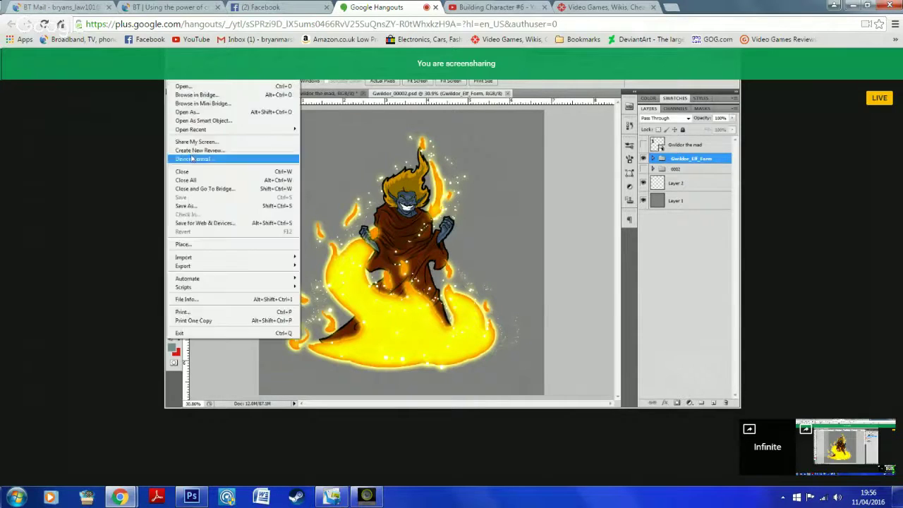
{"action": "key", "text": "Escape"}
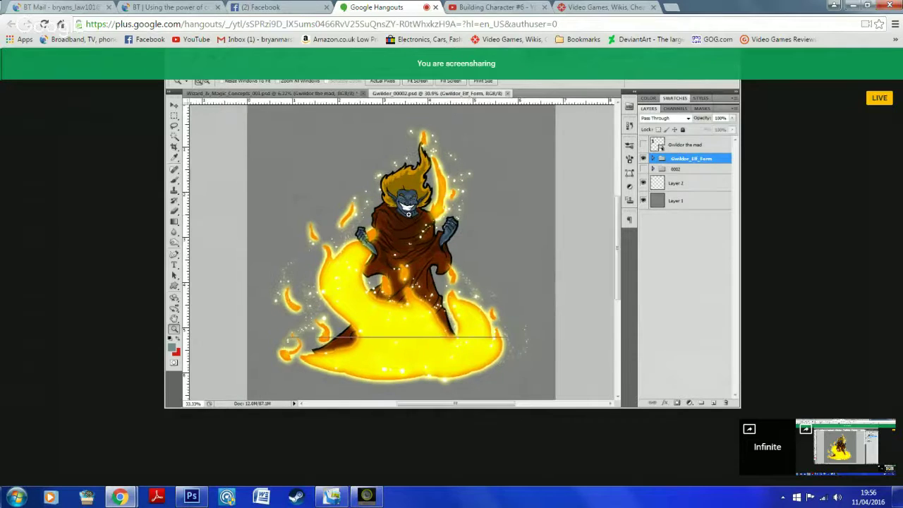
{"action": "left_click", "coordinate": [407, 213]}
{"action": "left_click_drag", "start_coordinate": [432, 321], "coordinate": [408, 289]}
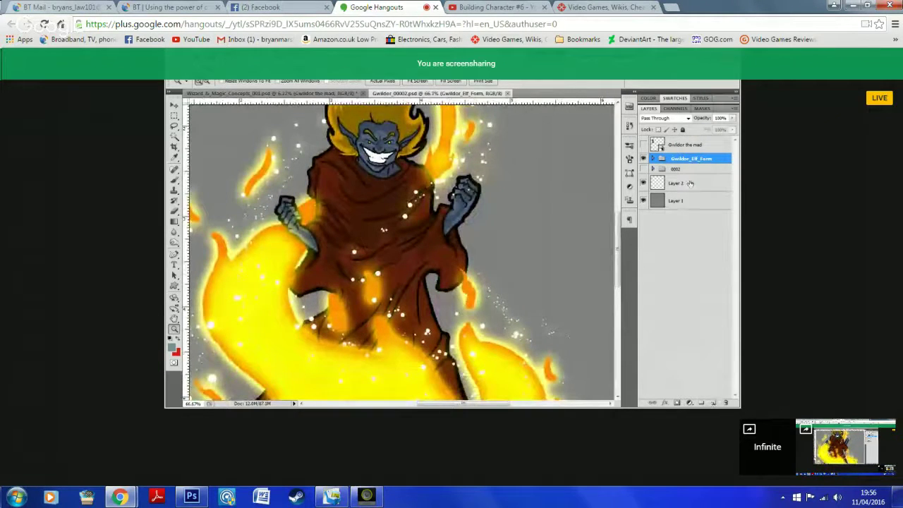
{"action": "left_click", "coordinate": [678, 145]}
{"action": "key", "text": "Delete"}
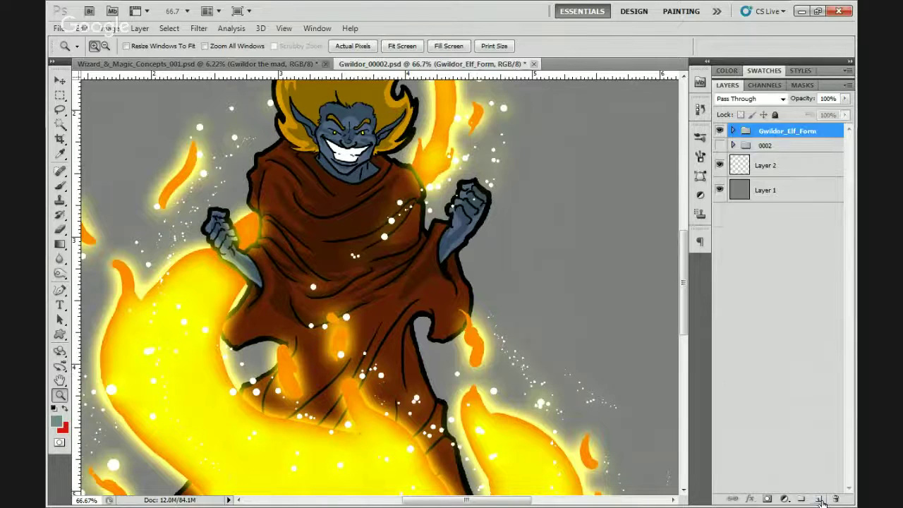
- Add a new blank layer above the Gwildor_Elf_Form group
{"action": "left_click", "coordinate": [818, 498]}
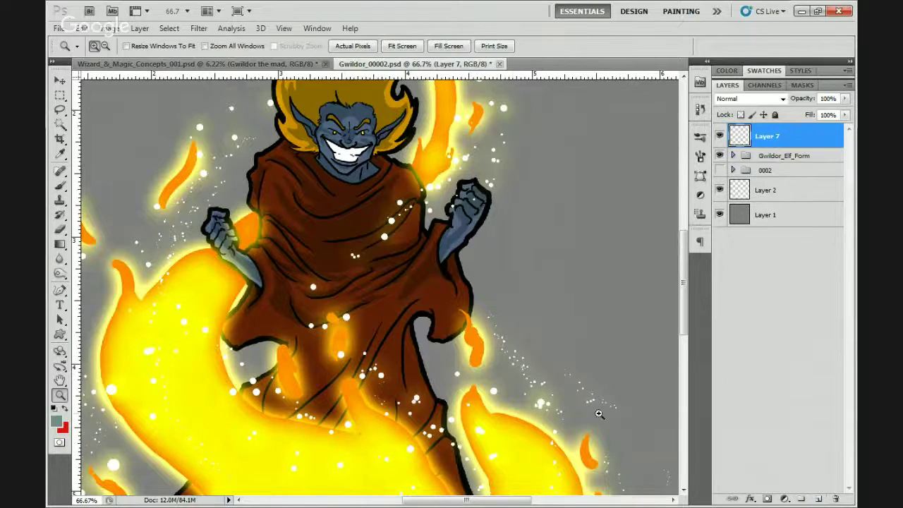
{"action": "left_click_drag", "start_coordinate": [487, 487], "coordinate": [433, 409]}
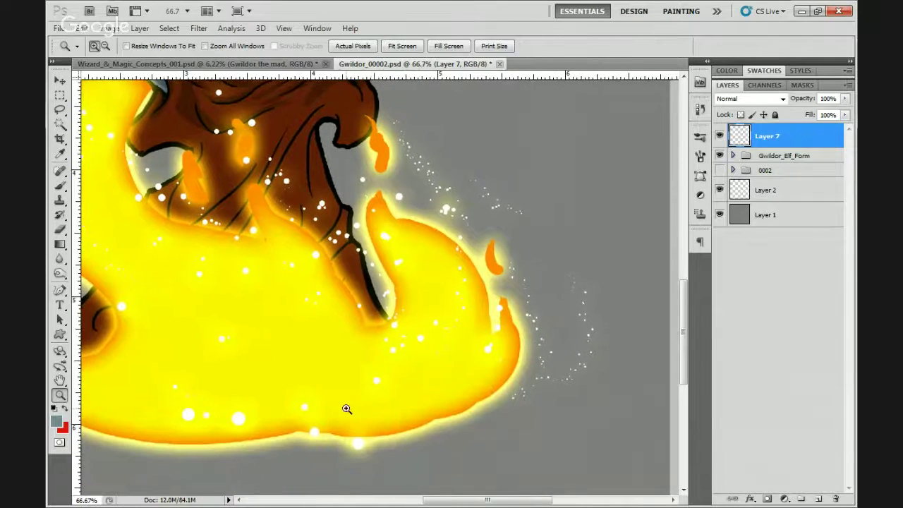
{"action": "mouse_move", "coordinate": [169, 263]}
{"action": "left_mouse_down"}
{"action": "mouse_move", "coordinate": [384, 415]}
{"action": "mouse_move", "coordinate": [259, 356]}
{"action": "left_mouse_up"}
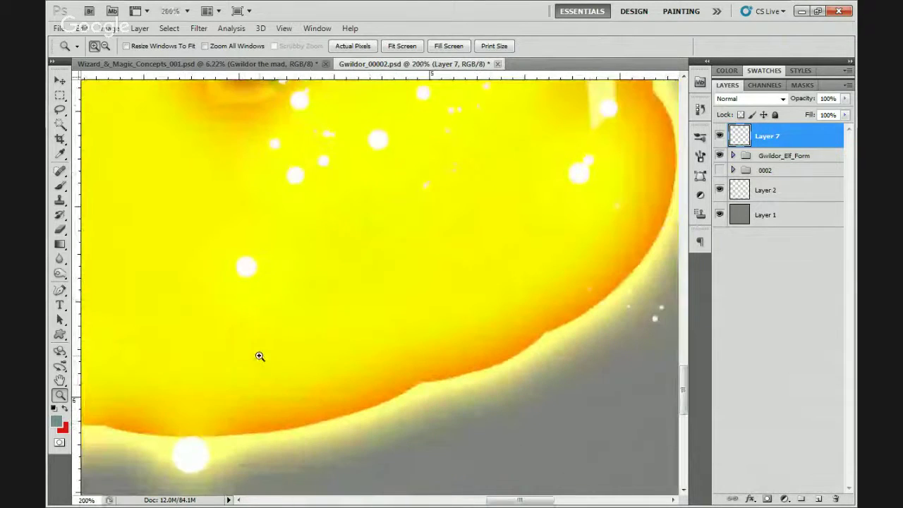
- Sign and date the artwork 2016 in black with a 10 px brush near the flame's lower edge, and save the document
{"action": "key", "text": "b"}
{"action": "key", "text": "d"}
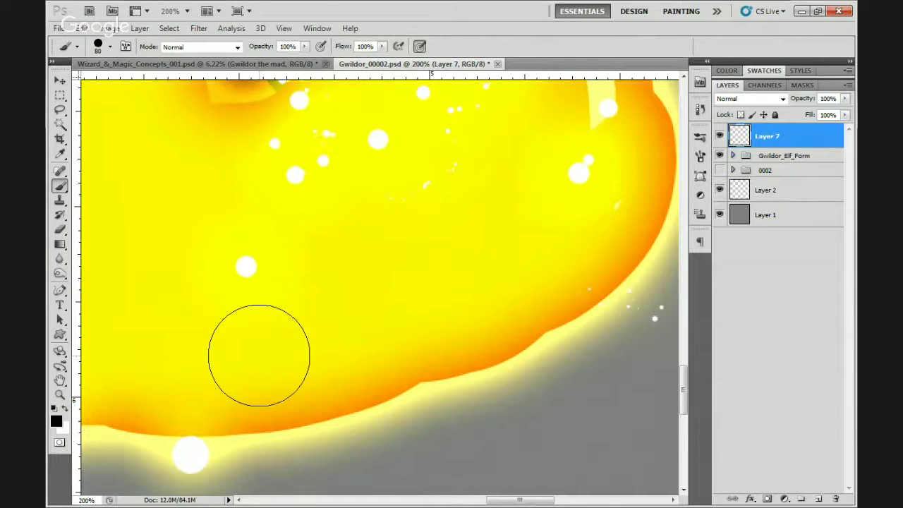
{"action": "key", "text": "bracketleft"}
{"action": "key", "text": "bracketleft"}
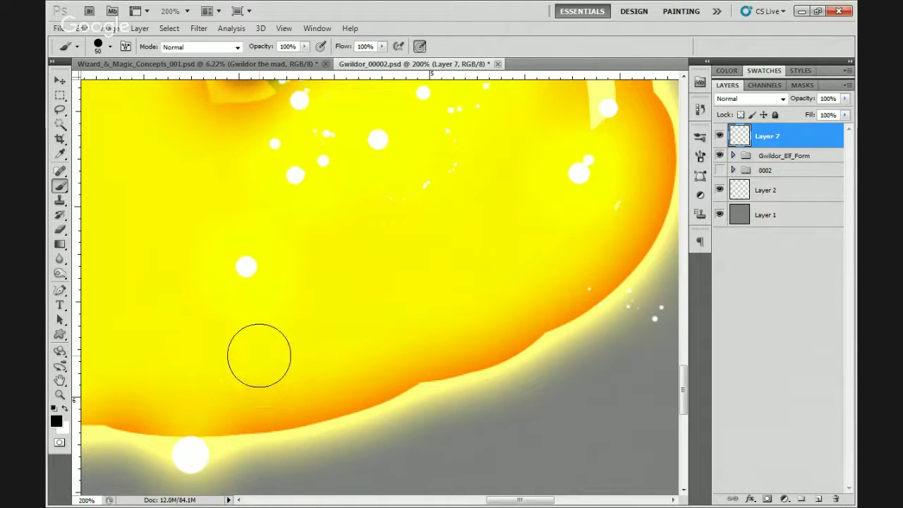
{"action": "key", "text": "bracketleft"}
{"action": "key", "text": "bracketleft"}
{"action": "key", "text": "bracketleft"}
{"action": "key", "text": "bracketleft"}
{"action": "key", "text": "bracketleft"}
{"action": "key", "text": "bracketleft"}
{"action": "key", "text": "bracketleft"}
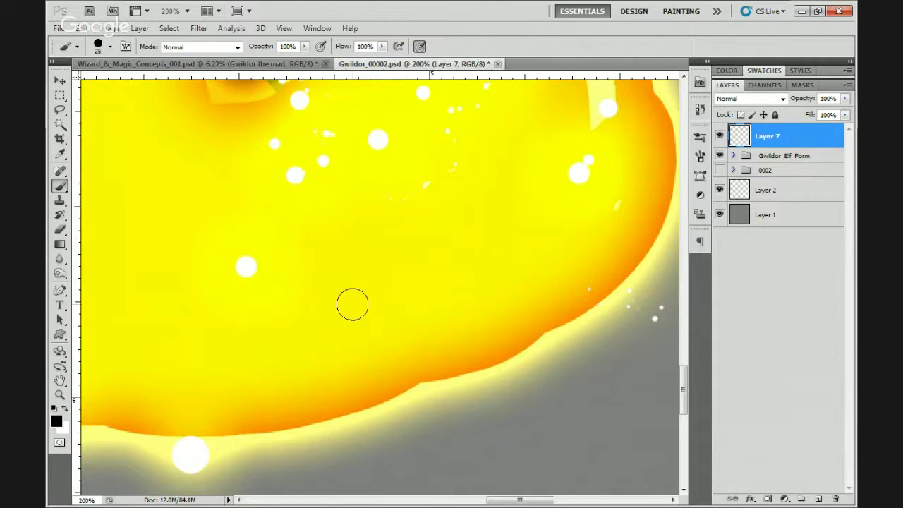
{"action": "key", "text": "bracketleft"}
{"action": "mouse_move", "coordinate": [271, 353]}
{"action": "left_mouse_down"}
{"action": "mouse_move", "coordinate": [265, 317]}
{"action": "mouse_move", "coordinate": [307, 395]}
{"action": "mouse_move", "coordinate": [365, 341]}
{"action": "mouse_move", "coordinate": [372, 389]}
{"action": "mouse_move", "coordinate": [411, 370]}
{"action": "left_mouse_up"}
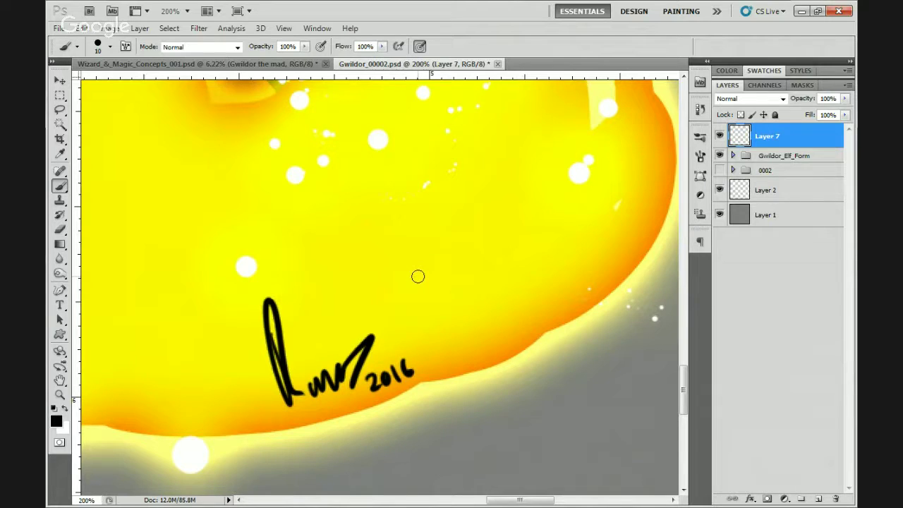
{"action": "key", "text": "z"}
{"action": "right_click", "coordinate": [277, 141]}
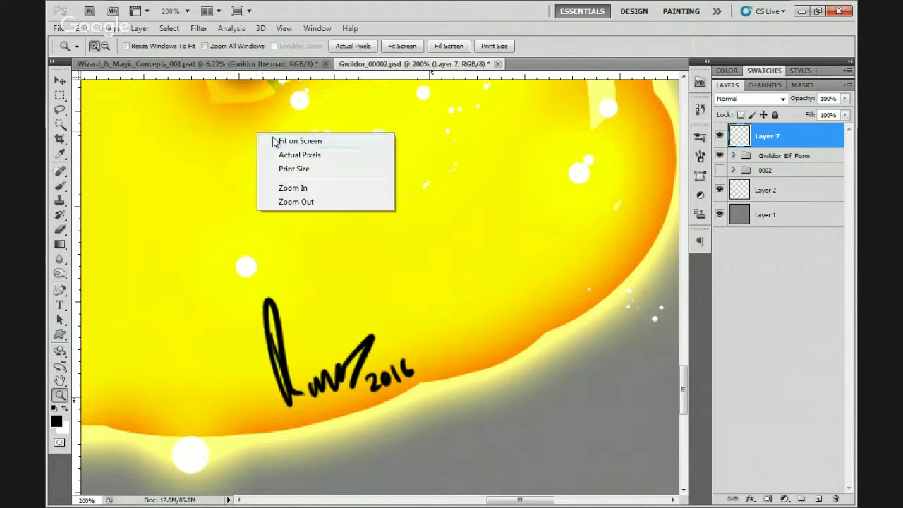
{"action": "left_click", "coordinate": [277, 141]}
{"action": "left_click", "coordinate": [59, 28]}
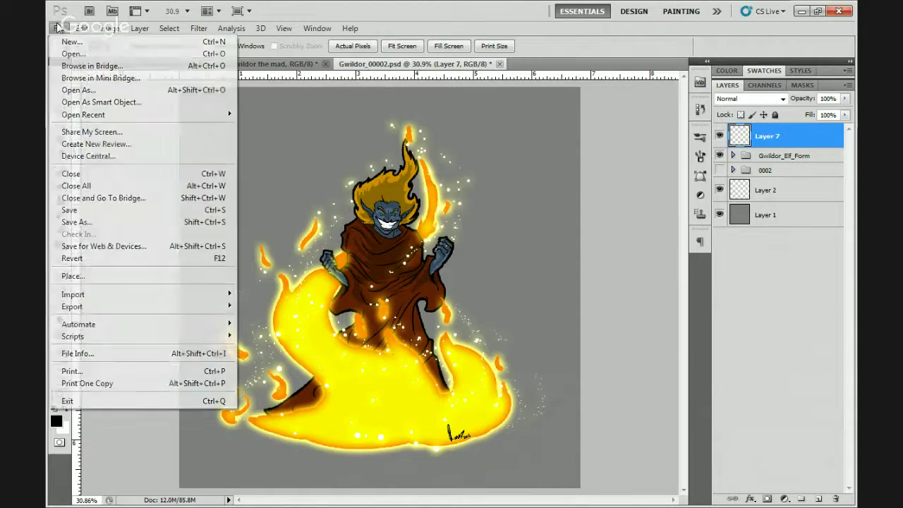
{"action": "key", "text": "Escape"}
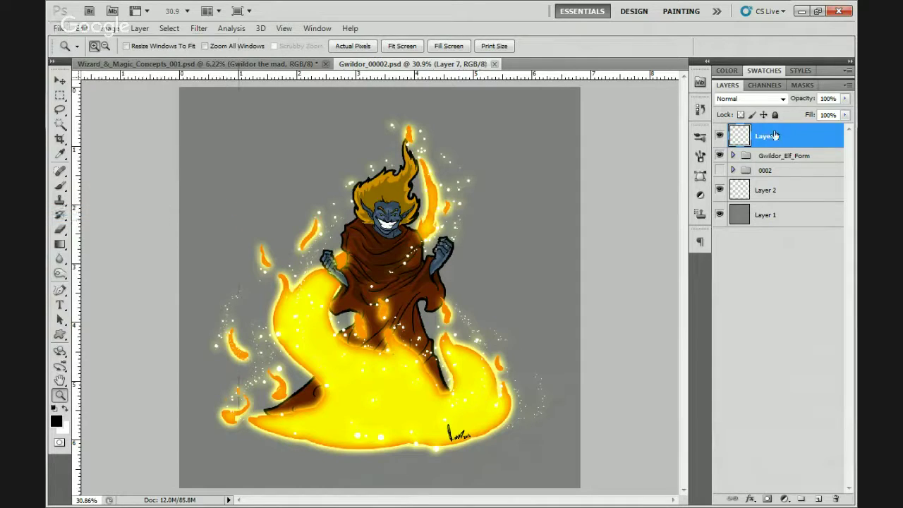
- Turn the signature on Layer 7 from black to white and save the document again
{"action": "key", "text": "Delete"}
{"action": "key", "text": "ctrl+z"}
{"action": "key", "text": "ctrl+z"}
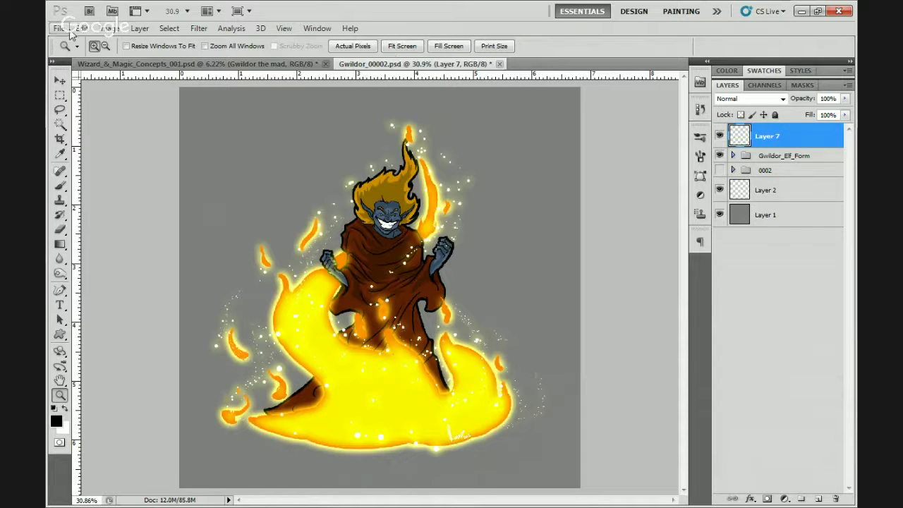
{"action": "left_click", "coordinate": [59, 28]}
{"action": "key", "text": "Escape"}
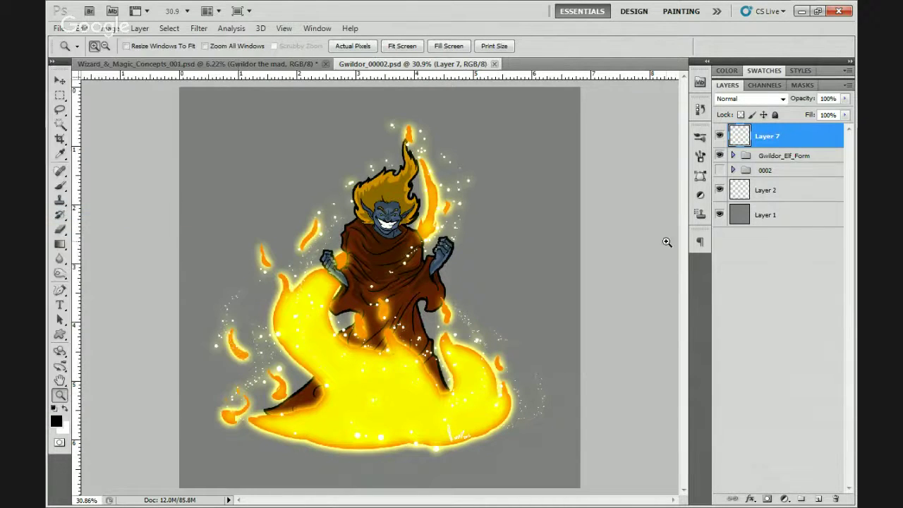
- Hide the grey Layer 1 background and save a copy of the artwork as a PNG with interlacing set to None
{"action": "left_click", "coordinate": [719, 214]}
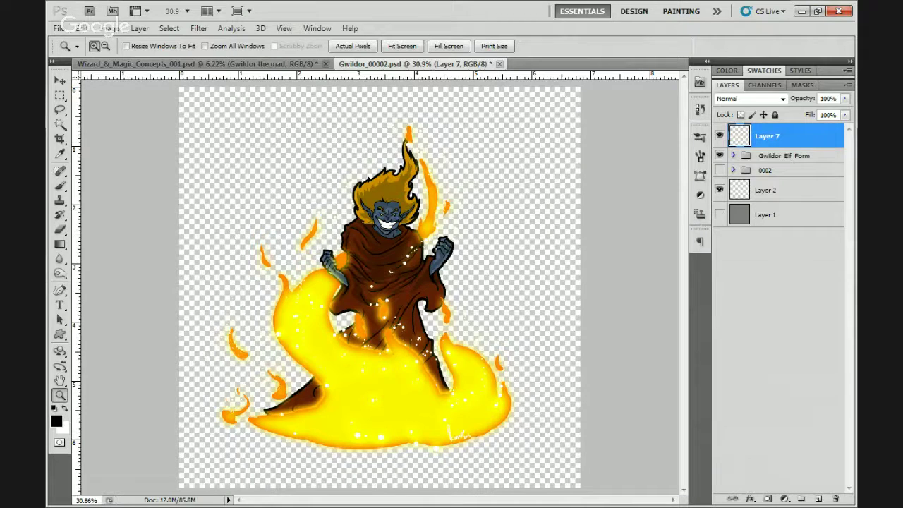
{"action": "left_click", "coordinate": [59, 28]}
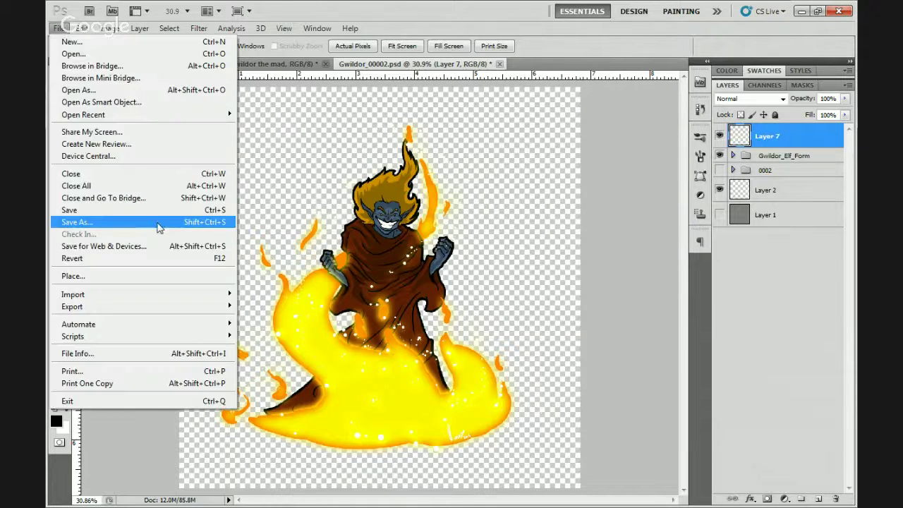
{"action": "left_click", "coordinate": [158, 224]}
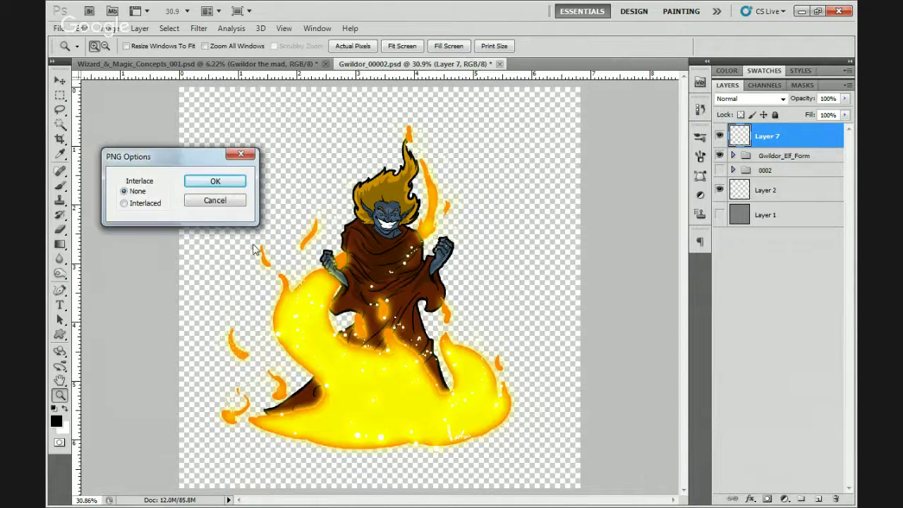
{"action": "left_click", "coordinate": [216, 182]}
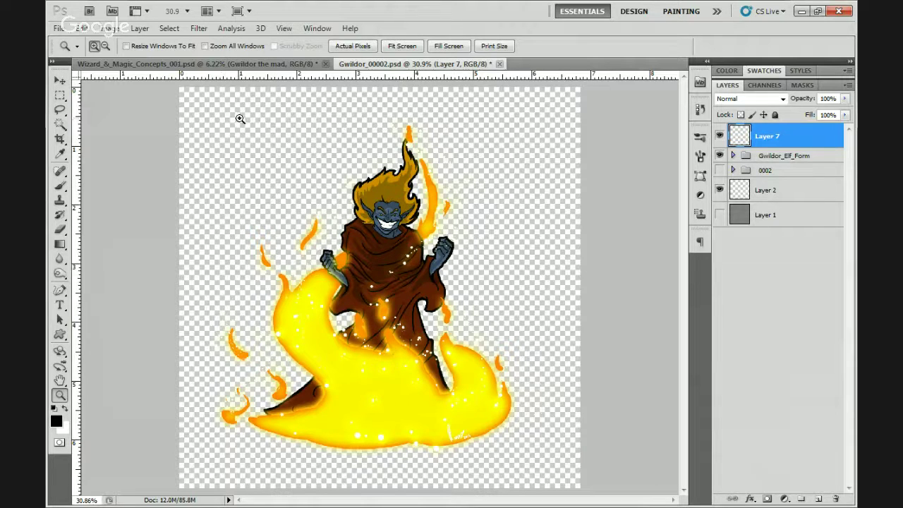
- Close Gwildor_00002.psd and create a new square document with a transparent background
{"action": "left_click", "coordinate": [59, 28]}
{"action": "left_click", "coordinate": [106, 244]}
{"action": "left_click", "coordinate": [494, 64]}
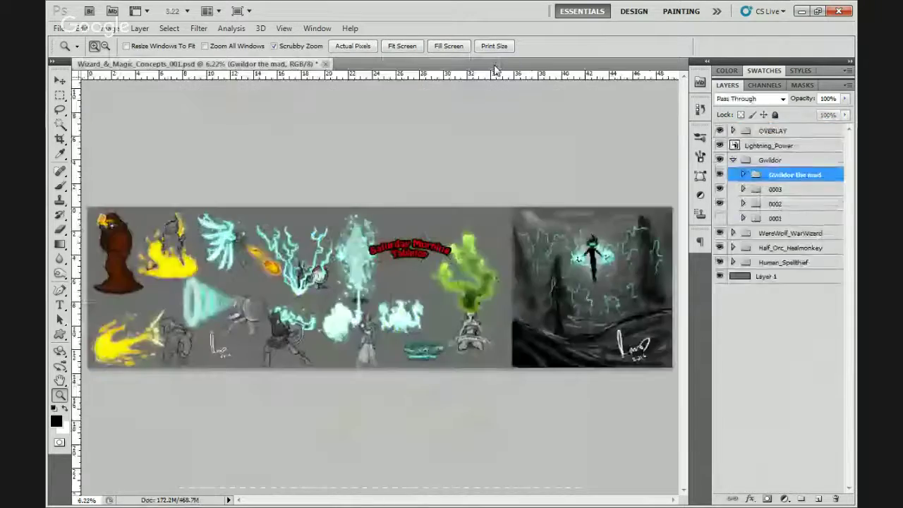
{"action": "left_click", "coordinate": [59, 28]}
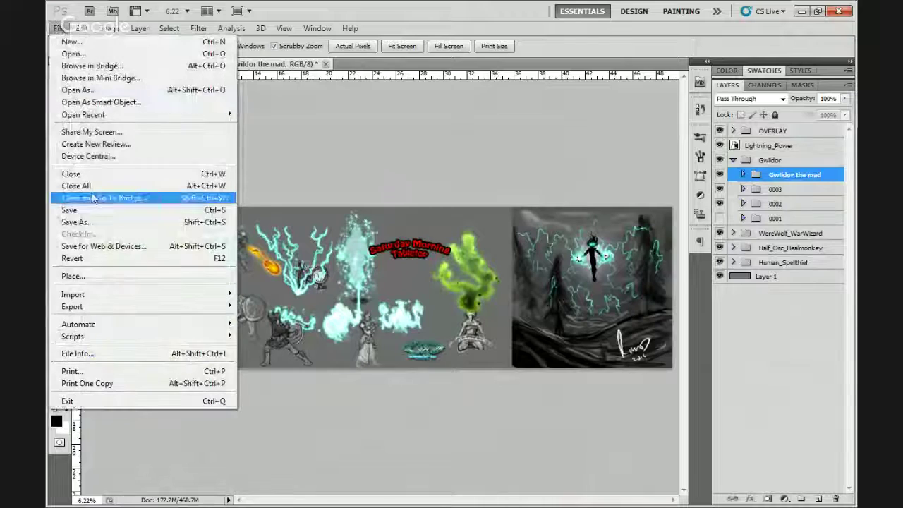
{"action": "left_click", "coordinate": [94, 44]}
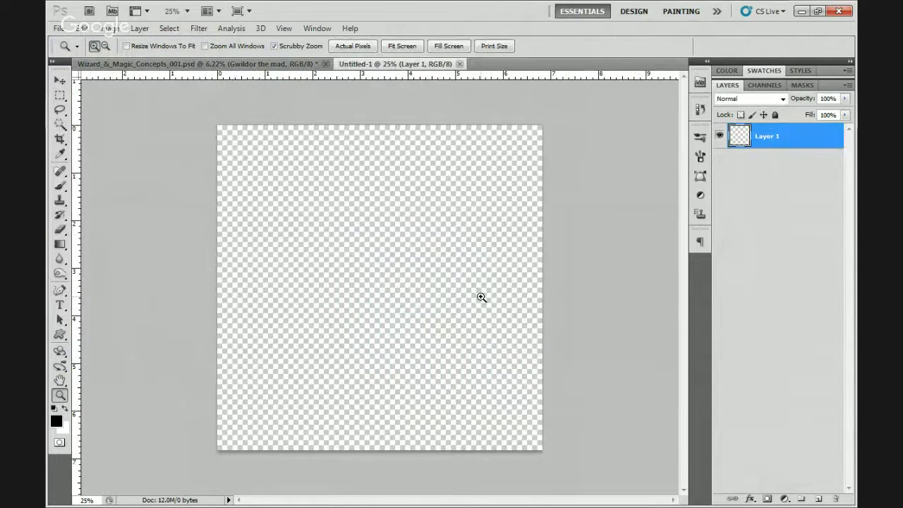
- Fill Layer 1 of the new document with mid grey and add a blank layer above it
{"action": "key", "text": "ctrl+BackSpace"}
{"action": "key", "text": "alt+BackSpace"}
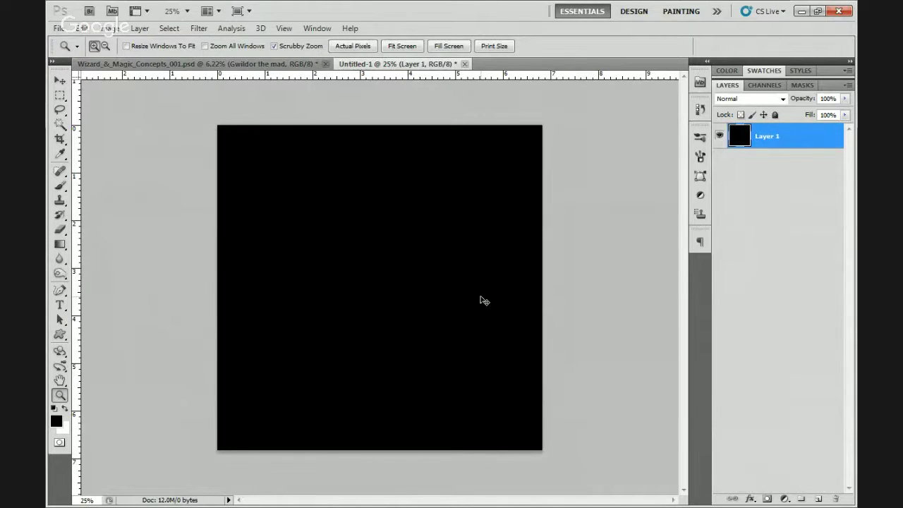
{"action": "key", "text": "i"}
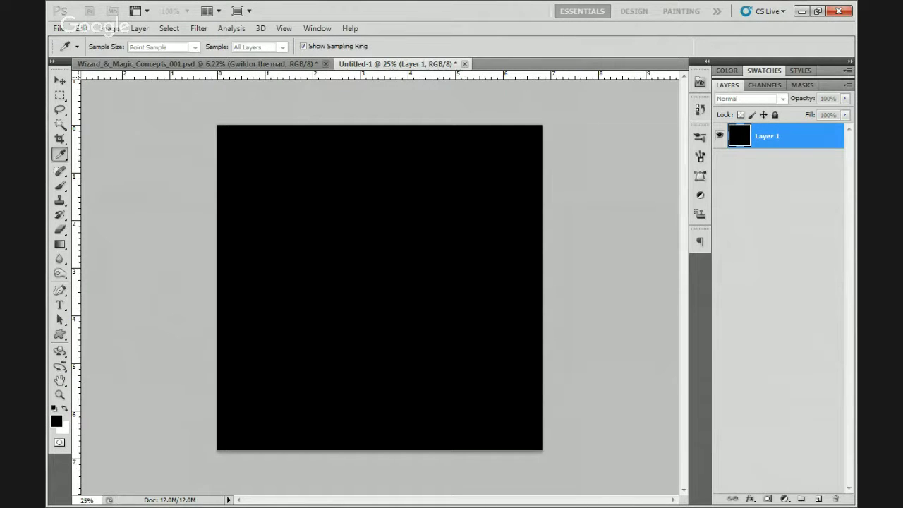
{"action": "key", "text": "shift+BackSpace"}
{"action": "key", "text": "z"}
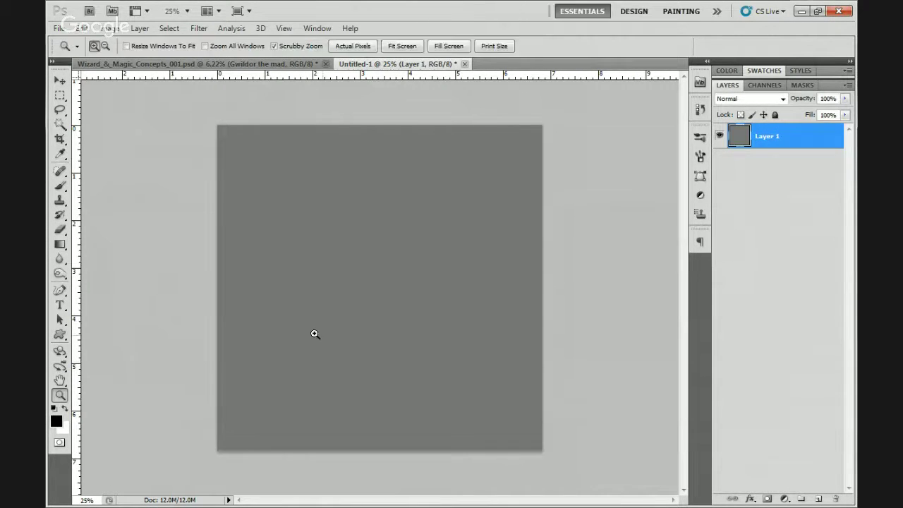
{"action": "key", "text": "ctrl+shift+n"}
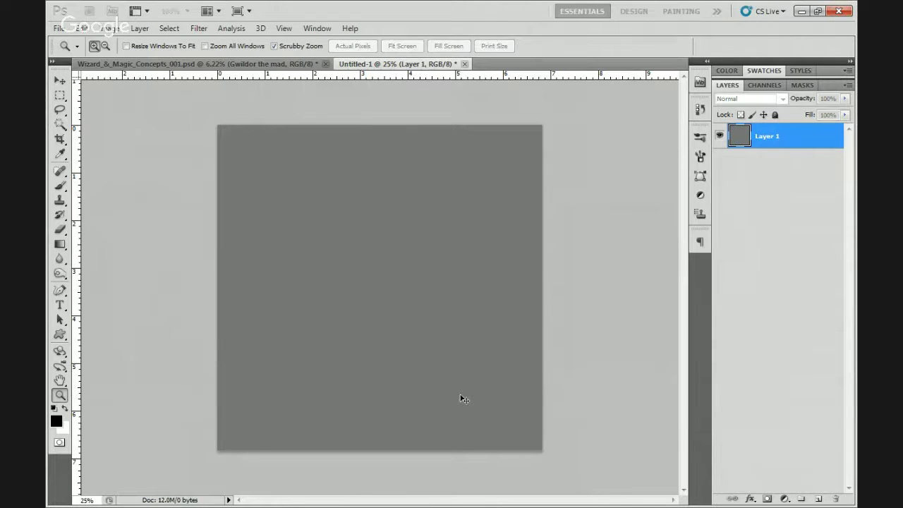
{"action": "key", "text": "Return"}
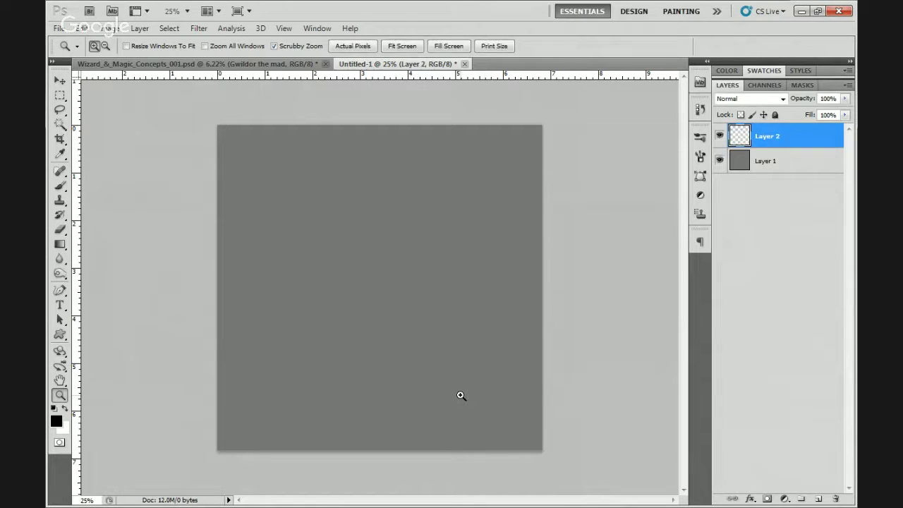
- Examine the roaring robed figure with the fire blast and its neighbouring sketches in Wizard_&_Magic_Concepts_001.psd
{"action": "left_click", "coordinate": [247, 65]}
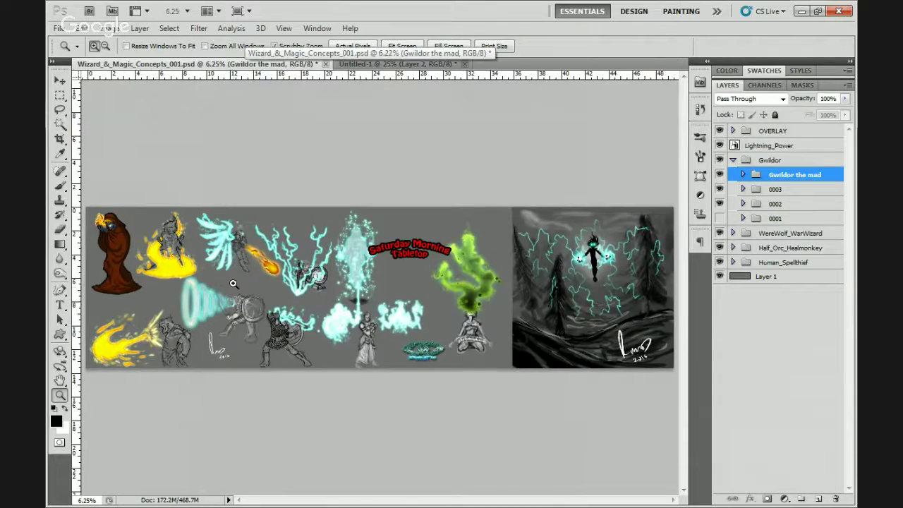
{"action": "left_click", "coordinate": [234, 285]}
{"action": "left_click_drag", "start_coordinate": [245, 333], "coordinate": [367, 328]}
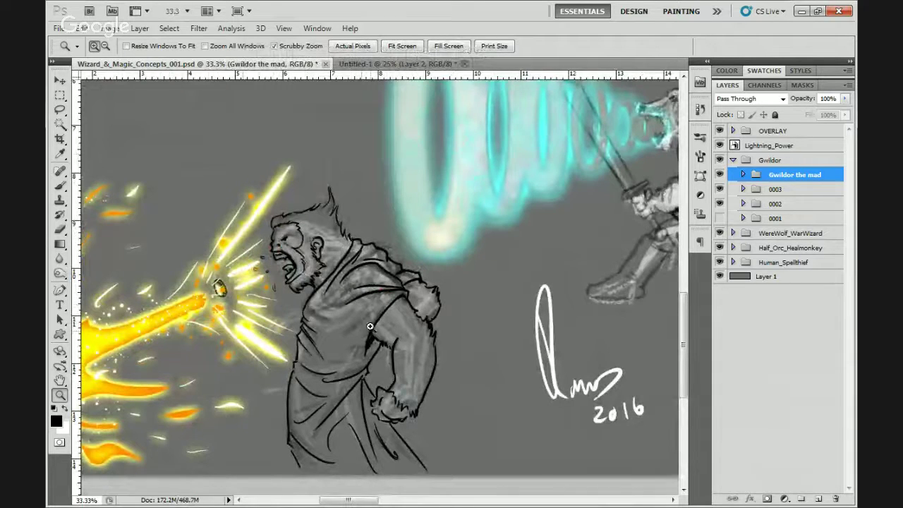
{"action": "left_click", "coordinate": [371, 326]}
{"action": "right_click", "coordinate": [373, 282]}
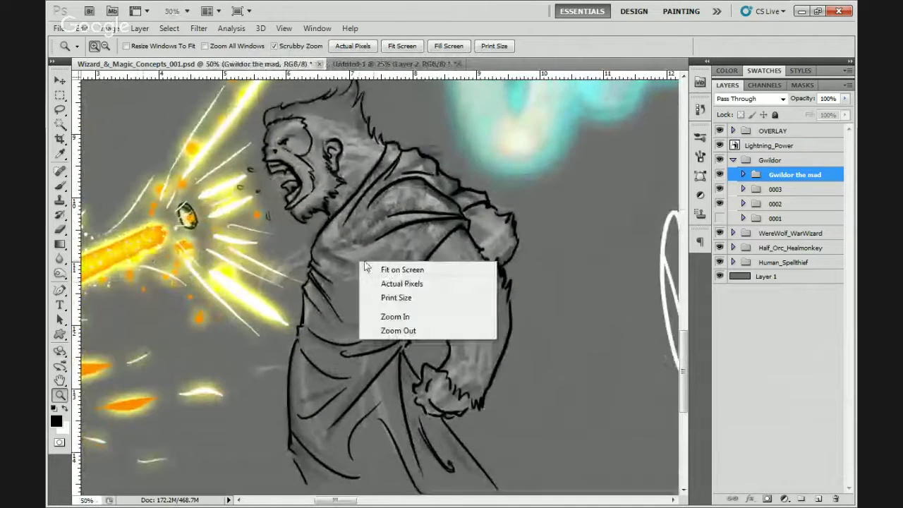
{"action": "left_click", "coordinate": [388, 269]}
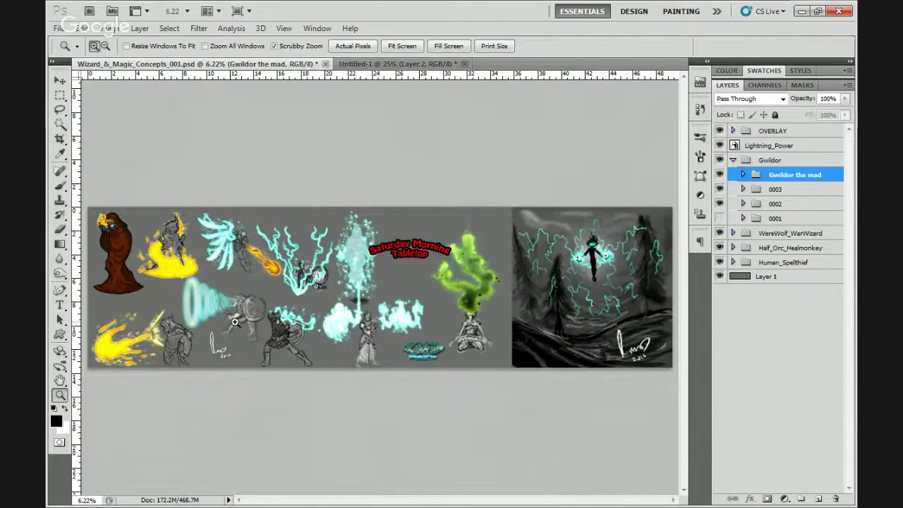
{"action": "left_click", "coordinate": [169, 336]}
{"action": "left_click", "coordinate": [169, 335]}
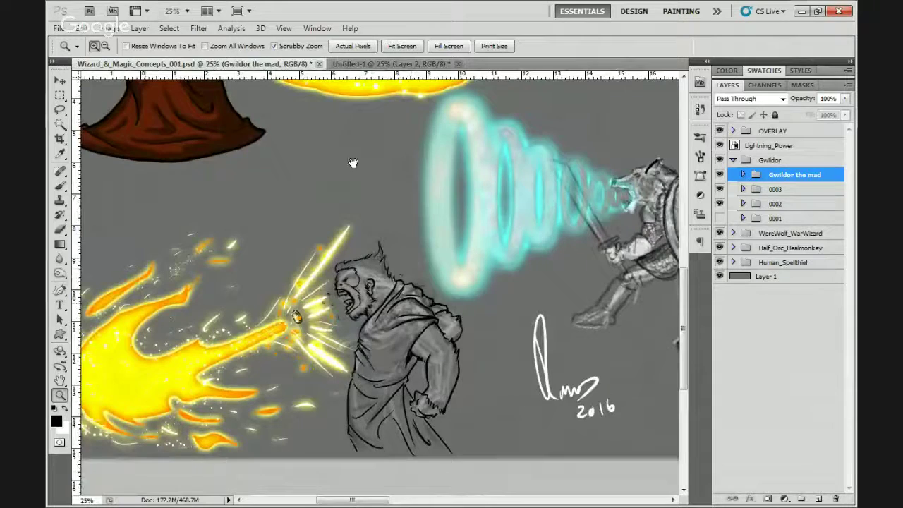
{"action": "left_click_drag", "start_coordinate": [353, 163], "coordinate": [365, 209]}
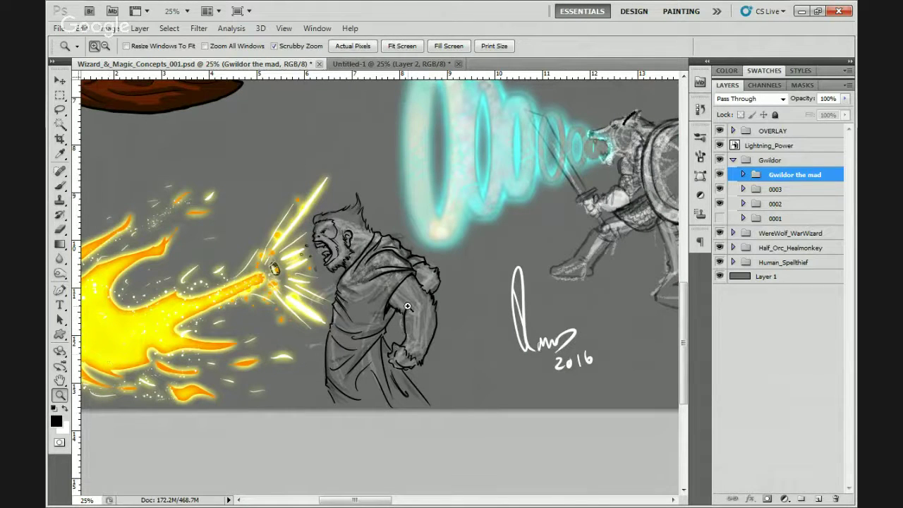
{"action": "left_click", "coordinate": [427, 282]}
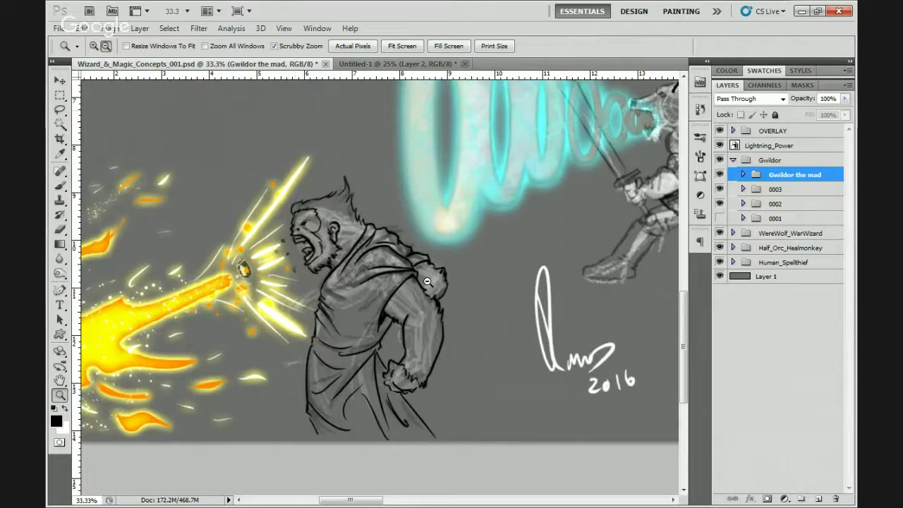
{"action": "left_click", "coordinate": [427, 282], "text": "alt"}
{"action": "left_click_drag", "start_coordinate": [427, 282], "coordinate": [409, 279]}
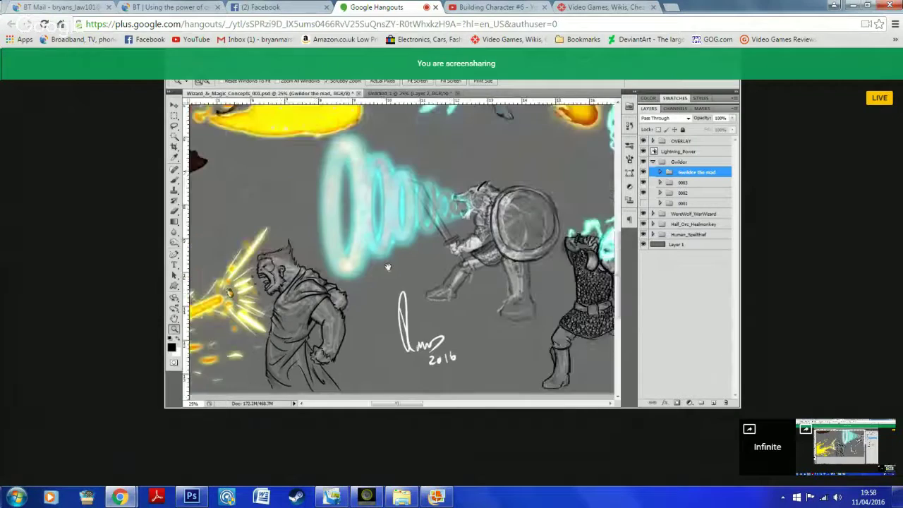
- Survey the warrior, robed caster and kneeling figure concepts across the sheet, and return to the robed figure with the fire blast
{"action": "scroll", "coordinate": [388, 267], "scroll_direction": "right", "scroll_amount": 5}
{"action": "scroll", "coordinate": [515, 275], "scroll_direction": "up", "scroll_amount": 3}
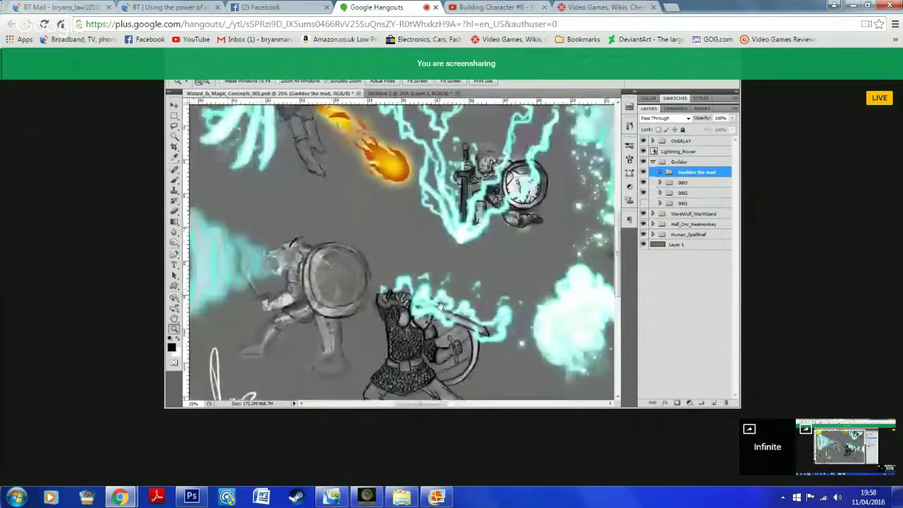
{"action": "scroll", "coordinate": [515, 276], "scroll_direction": "right", "scroll_amount": 5}
{"action": "scroll", "coordinate": [431, 281], "scroll_direction": "up", "scroll_amount": 4}
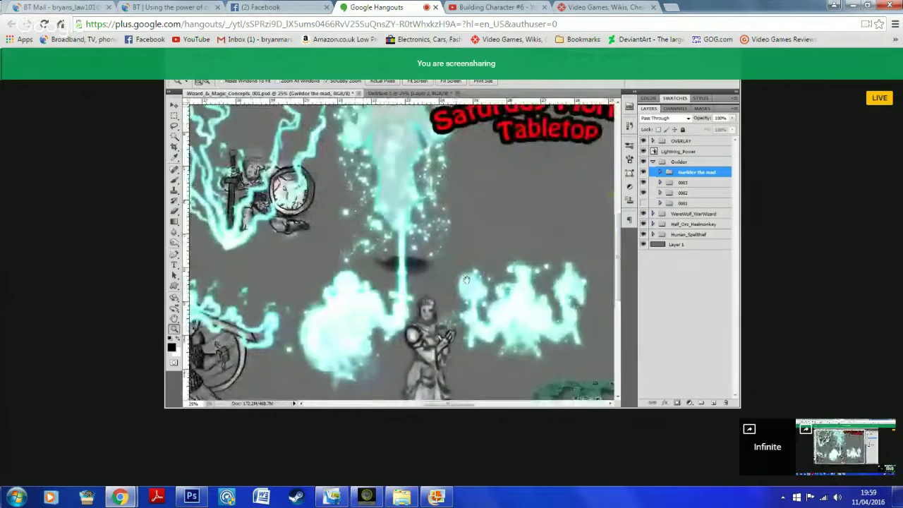
{"action": "scroll", "coordinate": [430, 281], "scroll_direction": "right", "scroll_amount": 5}
{"action": "scroll", "coordinate": [403, 257], "scroll_direction": "down", "scroll_amount": 5}
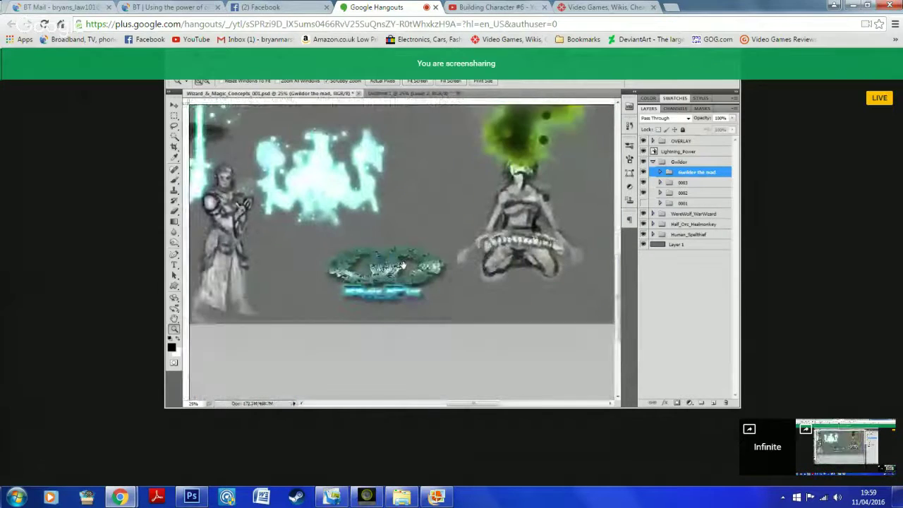
{"action": "scroll", "coordinate": [403, 257], "scroll_direction": "right", "scroll_amount": 5}
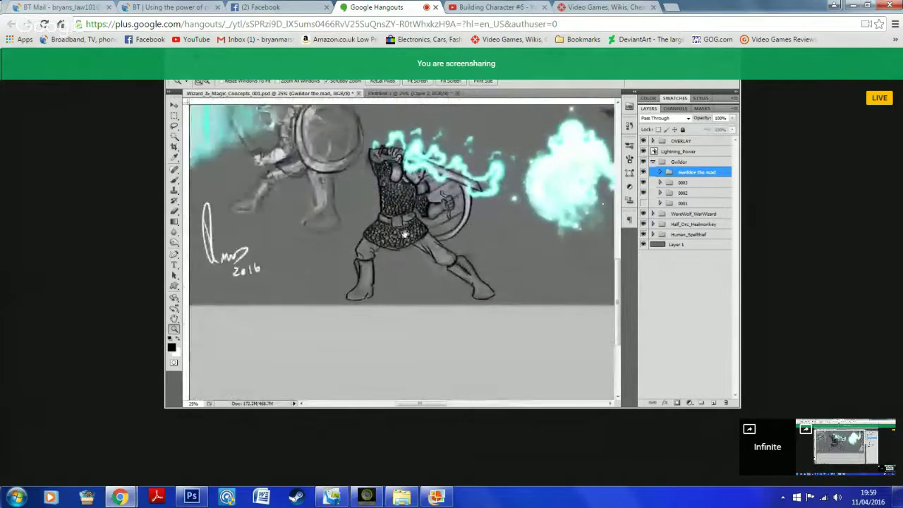
{"action": "scroll", "coordinate": [412, 270], "scroll_direction": "right", "scroll_amount": 4}
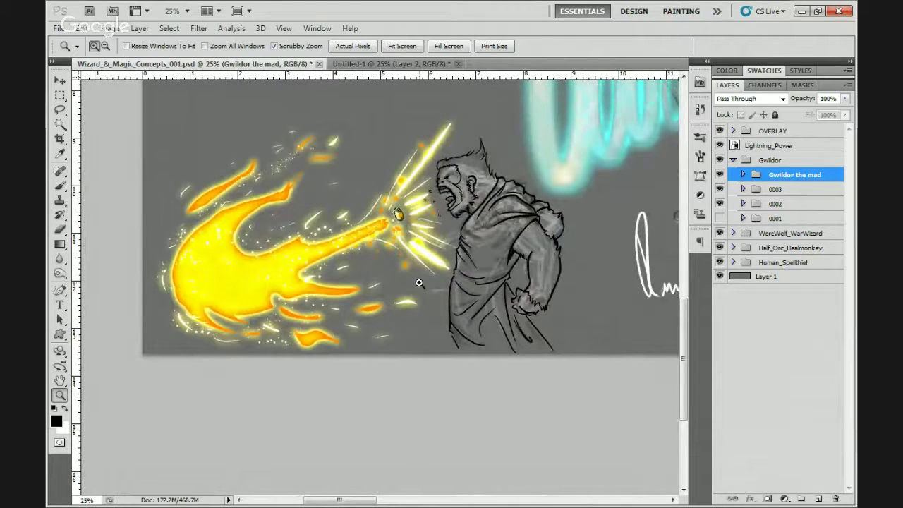
{"action": "key", "text": "v"}
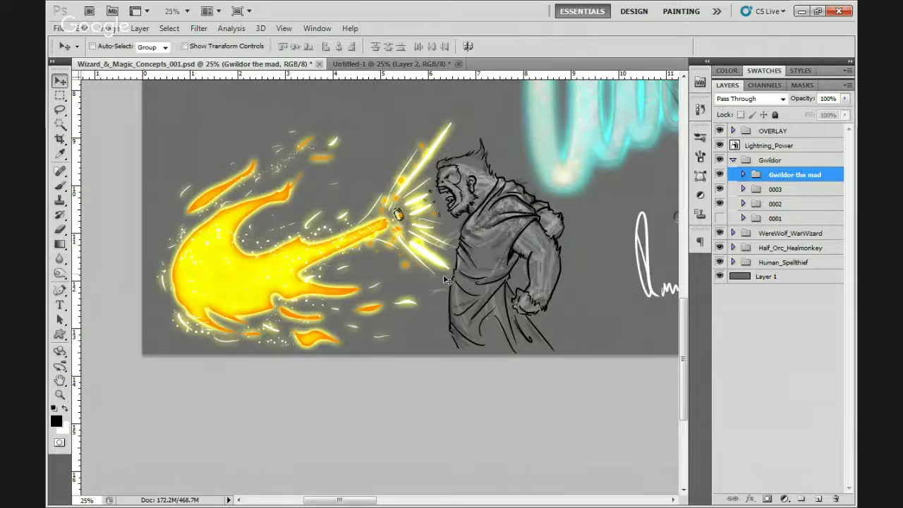
- Copy the 0003 group with the roaring robed figure and fire blast from the concepts sheet into the new square document
{"action": "left_click", "coordinate": [719, 189]}
{"action": "left_click", "coordinate": [719, 189]}
{"action": "left_click", "coordinate": [777, 189]}
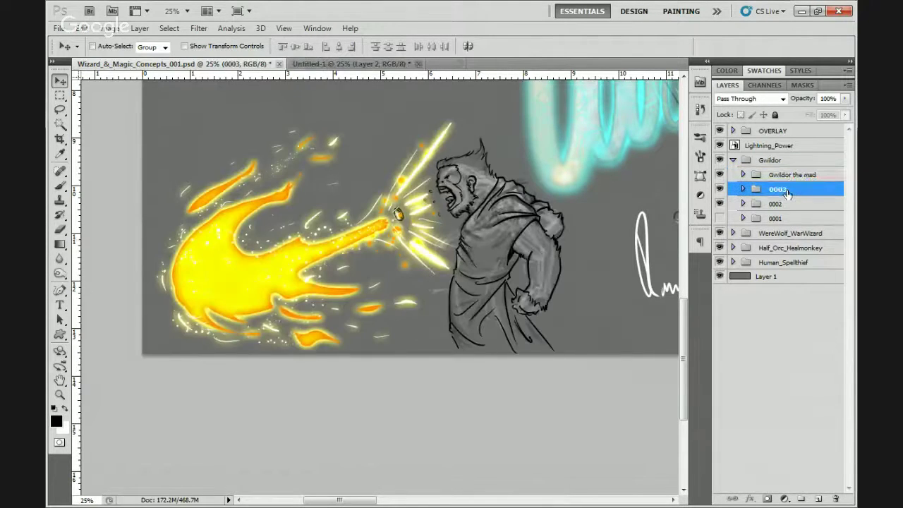
{"action": "left_click_drag", "start_coordinate": [475, 230], "coordinate": [431, 311]}
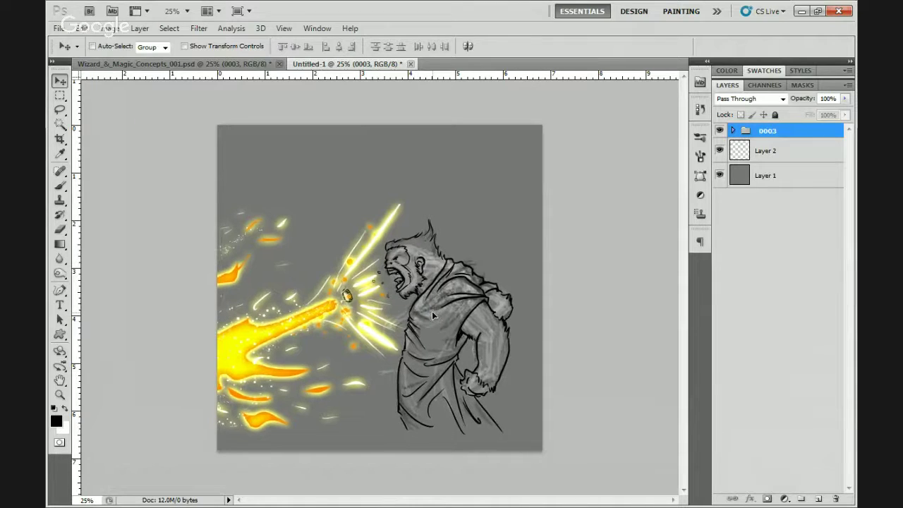
- Duplicate the figure's line art, Layer 9, out of the 0003 group to the top of the layer stack, and hide the group
{"action": "left_click", "coordinate": [734, 132]}
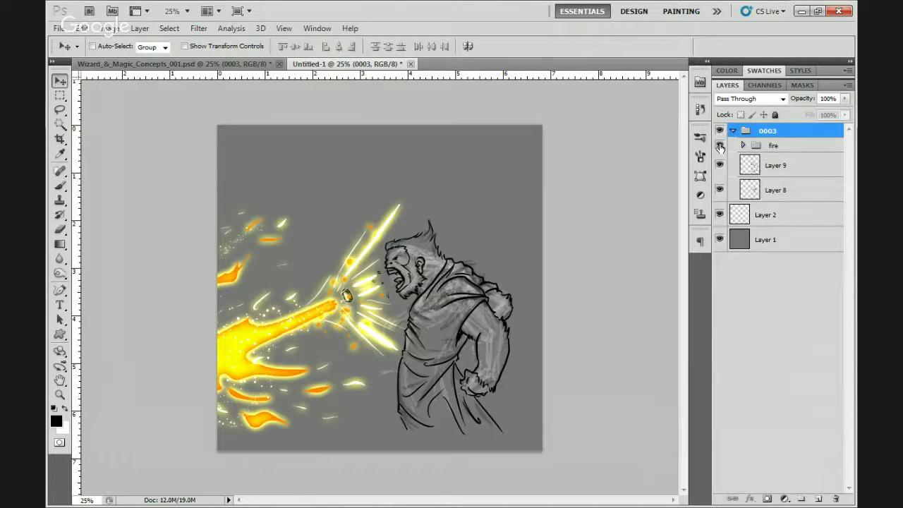
{"action": "left_click", "coordinate": [720, 166]}
{"action": "left_click", "coordinate": [720, 166]}
{"action": "left_click", "coordinate": [720, 167]}
{"action": "double_click", "coordinate": [792, 167]}
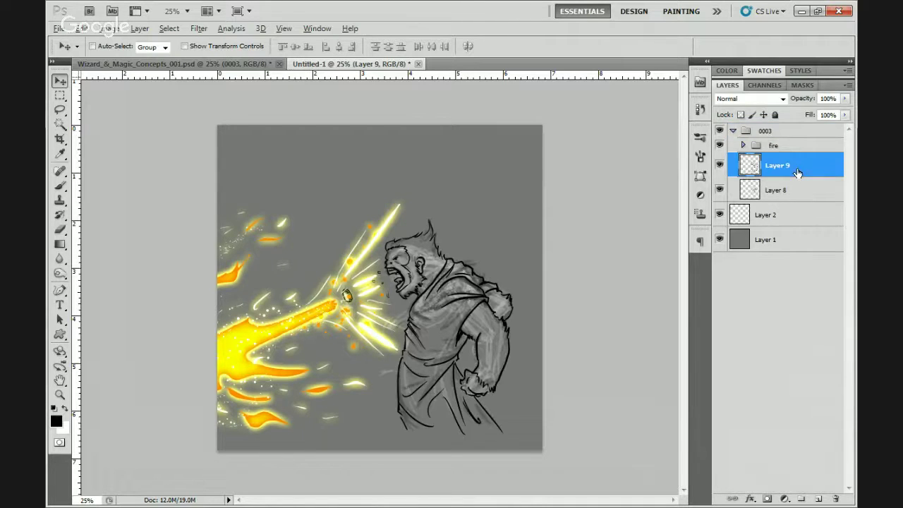
{"action": "key", "text": "Escape"}
{"action": "left_click_drag", "start_coordinate": [789, 163], "coordinate": [782, 130]}
{"action": "left_click", "coordinate": [733, 156]}
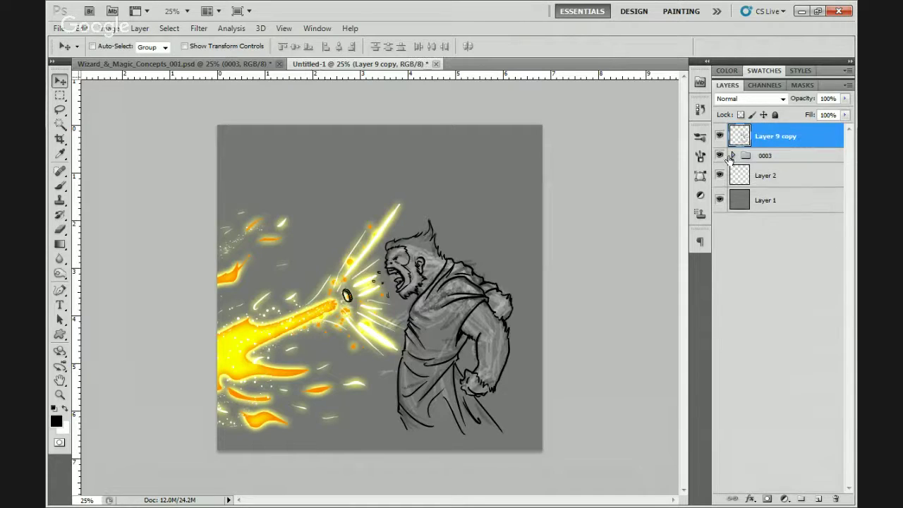
{"action": "left_click", "coordinate": [720, 155]}
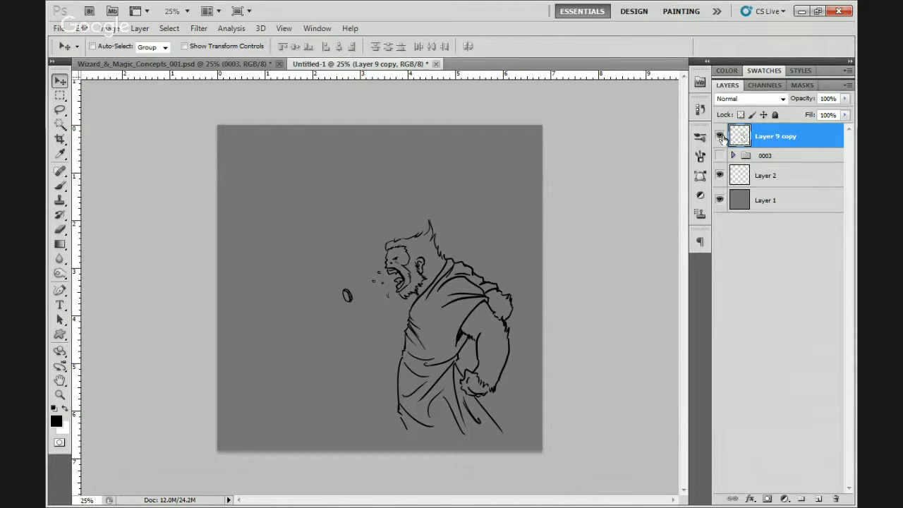
- Check what the duplicated line art layer contains and rename it Lines
{"action": "left_click", "coordinate": [720, 136]}
{"action": "left_click", "coordinate": [719, 136]}
{"action": "double_click", "coordinate": [763, 137]}
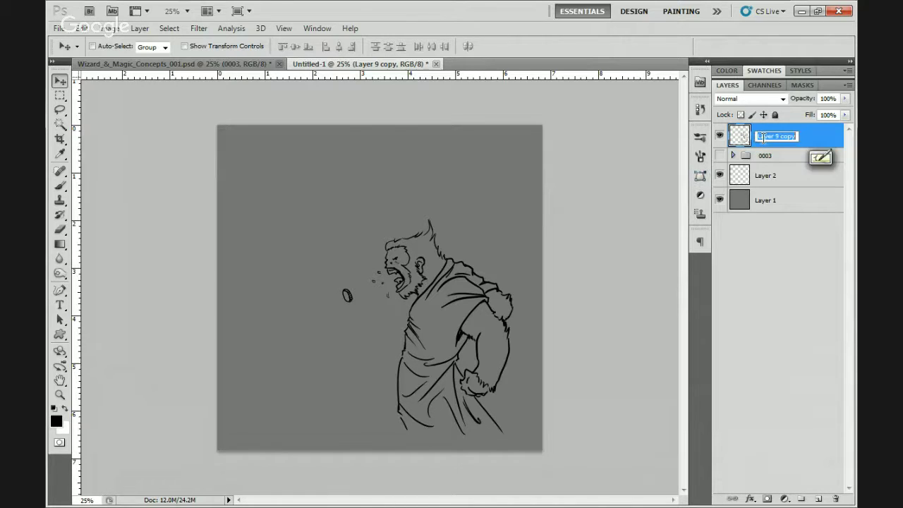
{"action": "type", "text": "Lines"}
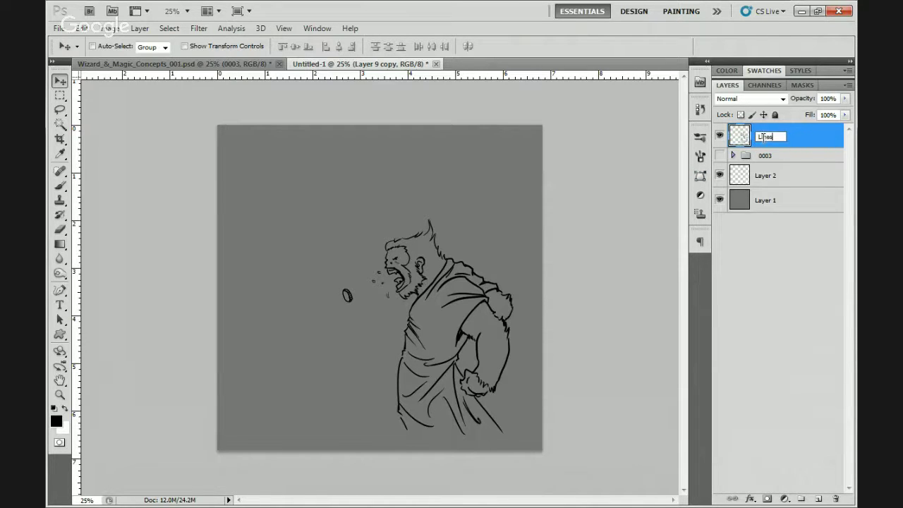
{"action": "key", "text": "Return"}
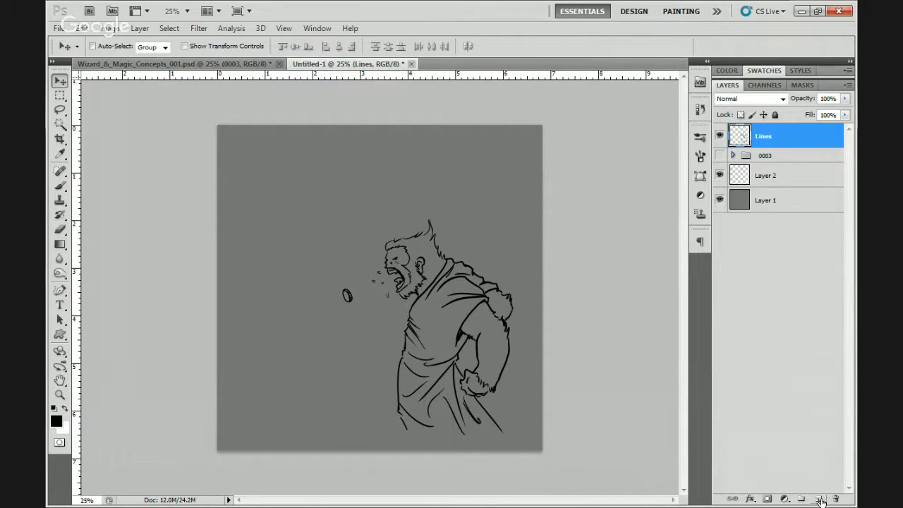
- Add a blank layer above Lines and name it OutLine
{"action": "left_click", "coordinate": [819, 500]}
{"action": "key", "text": "z"}
{"action": "left_click", "coordinate": [490, 414]}
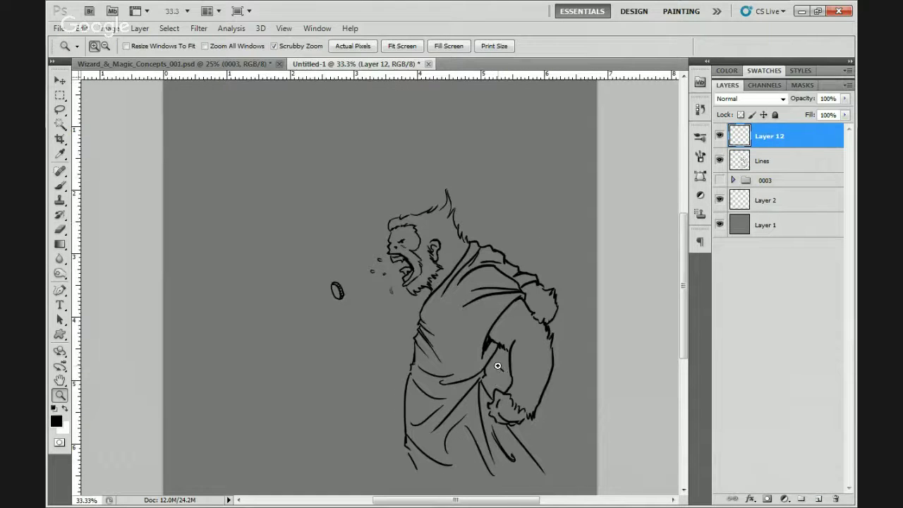
{"action": "left_click_drag", "start_coordinate": [500, 379], "coordinate": [403, 381]}
{"action": "left_click", "coordinate": [432, 362]}
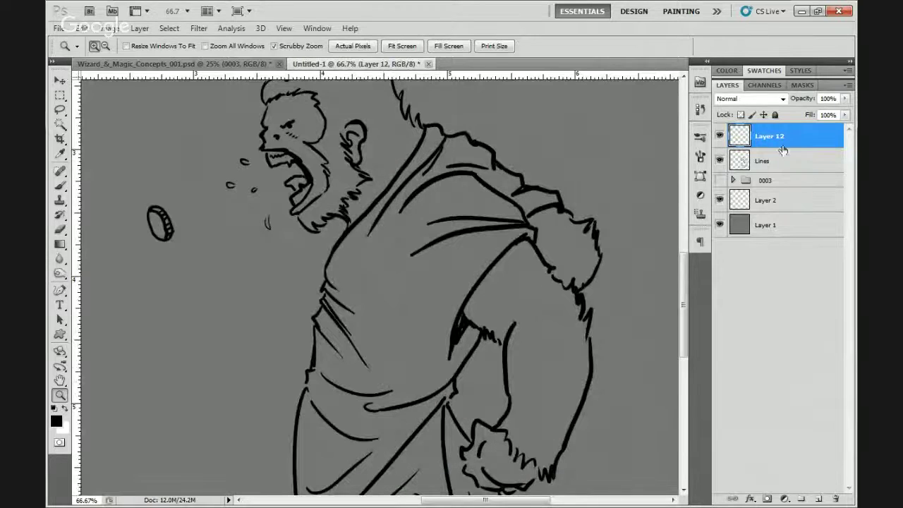
{"action": "double_click", "coordinate": [768, 135]}
{"action": "type", "text": "Cl"}
{"action": "type", "text": "t"}
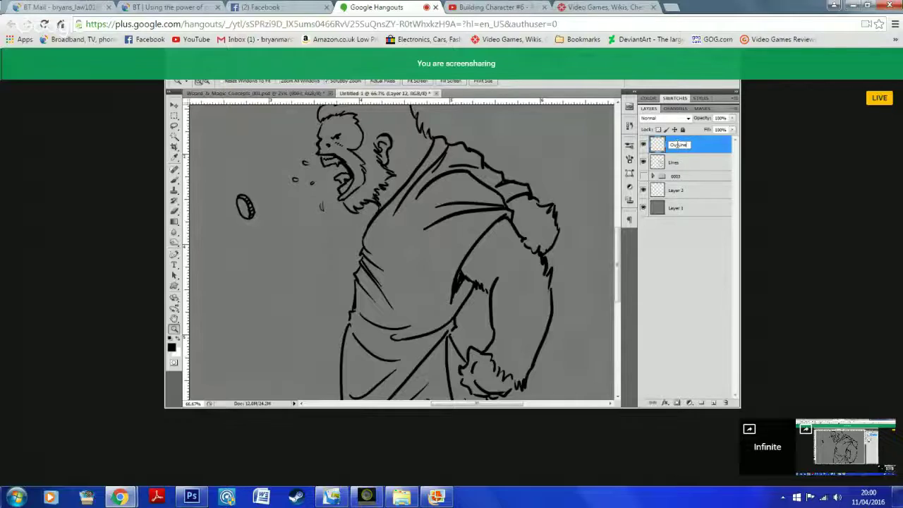
{"action": "key", "text": "Return"}
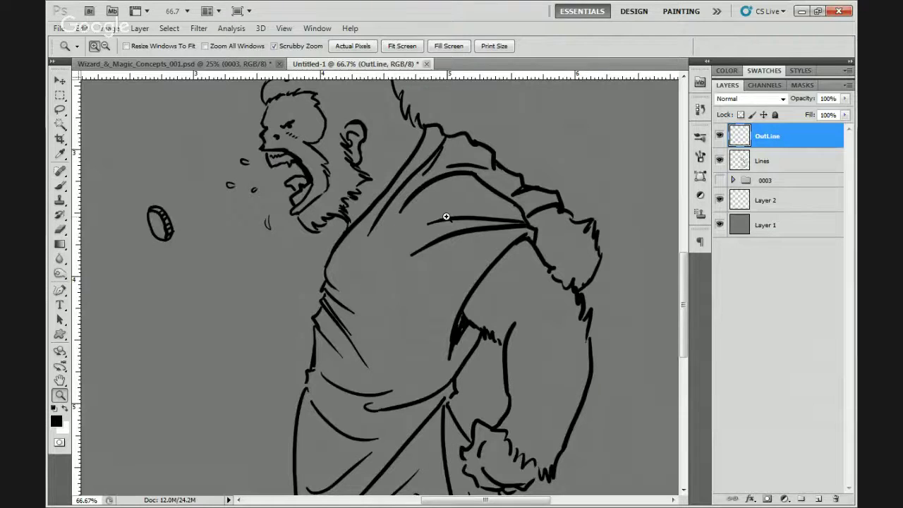
- Paint a heavier black outline along the figure's chest just below the beard on OutLine, using a 15 px brush
{"action": "key", "text": "b"}
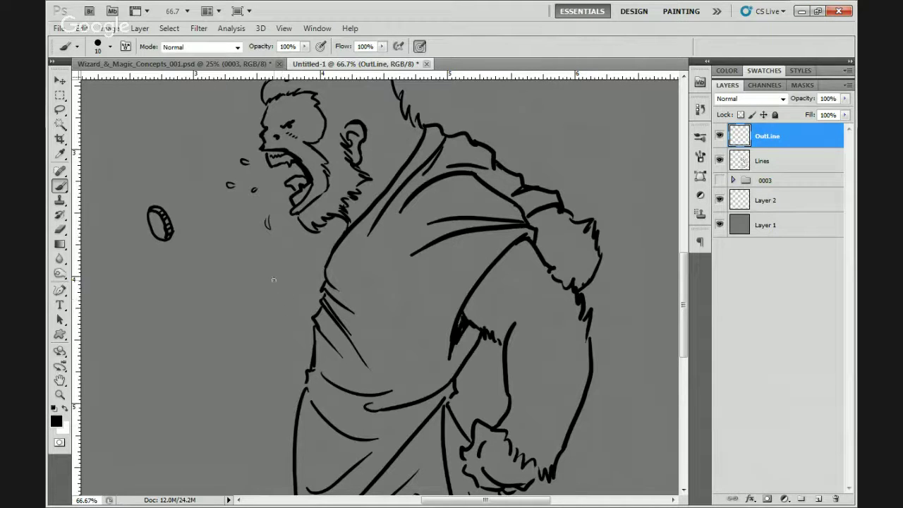
{"action": "key", "text": "bracketright"}
{"action": "left_click_drag", "start_coordinate": [326, 265], "coordinate": [294, 300]}
{"action": "key", "text": "ctrl+z"}
{"action": "mouse_move", "coordinate": [305, 270]}
{"action": "left_mouse_down"}
{"action": "mouse_move", "coordinate": [285, 304]}
{"action": "mouse_move", "coordinate": [238, 440]}
{"action": "left_mouse_up"}
{"action": "key", "text": "ctrl+z"}
{"action": "mouse_move", "coordinate": [343, 223]}
{"action": "left_mouse_down"}
{"action": "mouse_move", "coordinate": [316, 283]}
{"action": "mouse_move", "coordinate": [323, 278]}
{"action": "mouse_move", "coordinate": [321, 304]}
{"action": "left_mouse_up"}
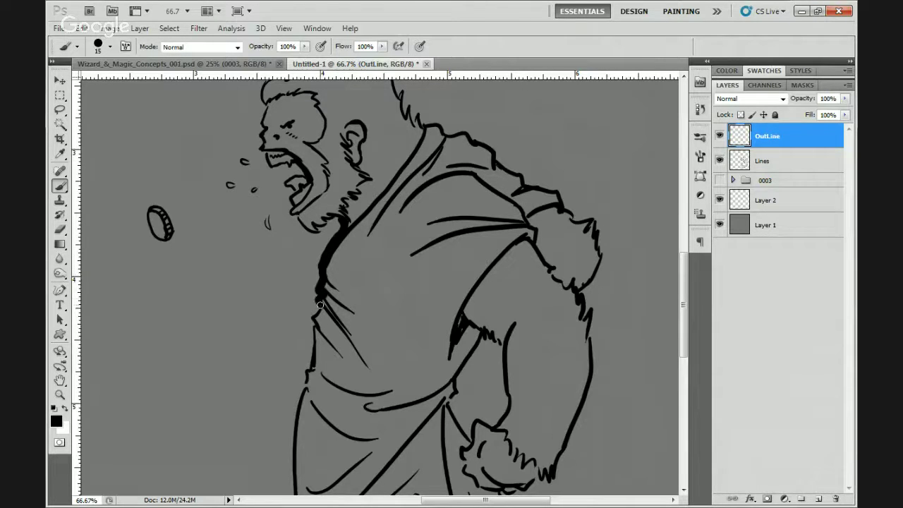
- Compare the thickened chest outline with the whole figure, and examine the chest at 100% zoom
{"action": "key", "text": "z"}
{"action": "right_click", "coordinate": [346, 179]}
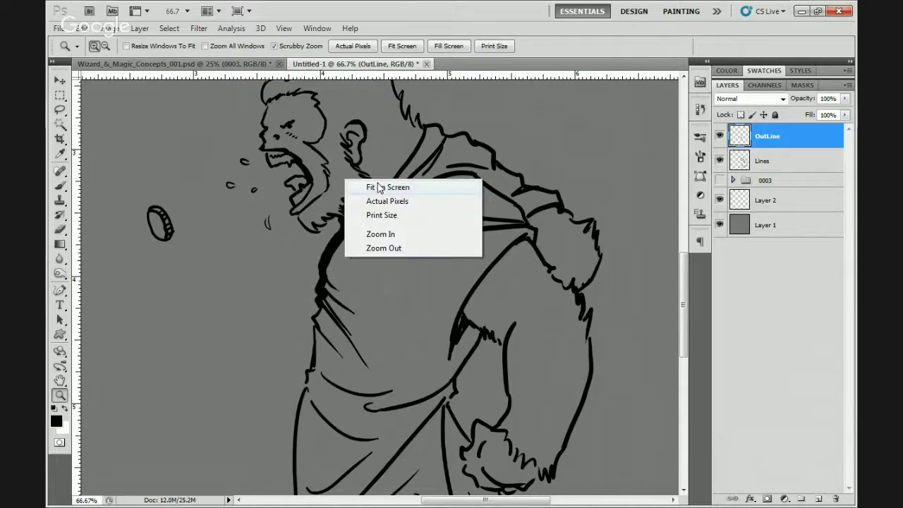
{"action": "left_click", "coordinate": [379, 188]}
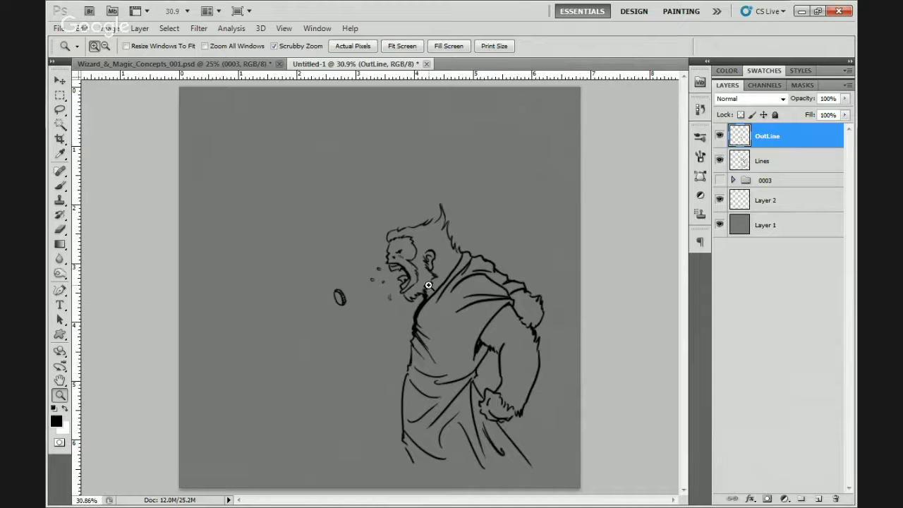
{"action": "left_click_drag", "start_coordinate": [428, 325], "coordinate": [425, 419]}
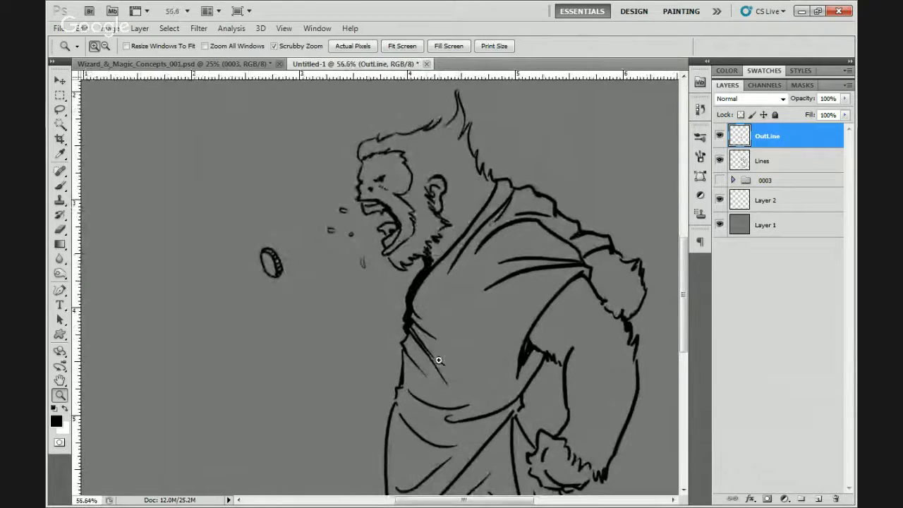
{"action": "left_click_drag", "start_coordinate": [437, 359], "coordinate": [418, 381]}
{"action": "key", "text": "ctrl+1"}
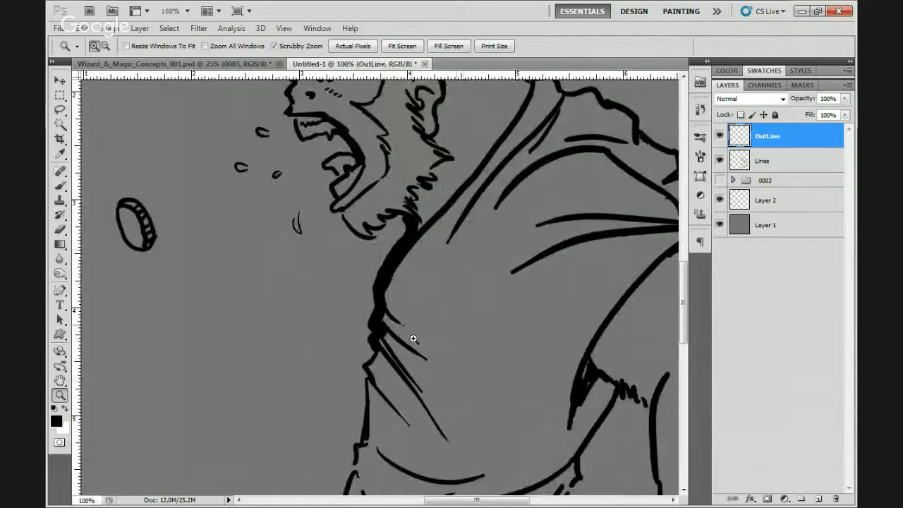
- Paint a thick black outline with the 15 px brush along the character's chin, jaw and open mouth on the OutLine layer
{"action": "key", "text": "b"}
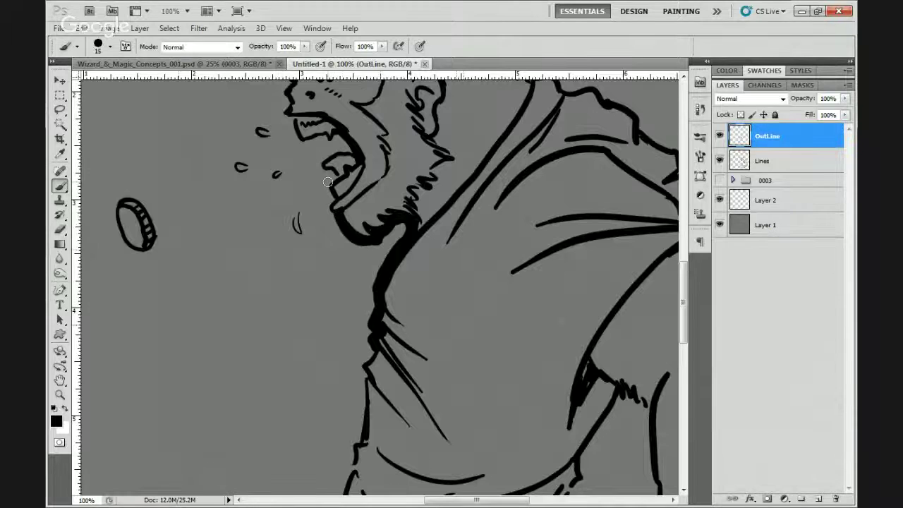
{"action": "left_click", "coordinate": [420, 46]}
{"action": "left_click", "coordinate": [419, 46]}
{"action": "mouse_move", "coordinate": [340, 140]}
{"action": "left_mouse_down"}
{"action": "mouse_move", "coordinate": [320, 163]}
{"action": "mouse_move", "coordinate": [334, 176]}
{"action": "mouse_move", "coordinate": [327, 206]}
{"action": "left_mouse_up"}
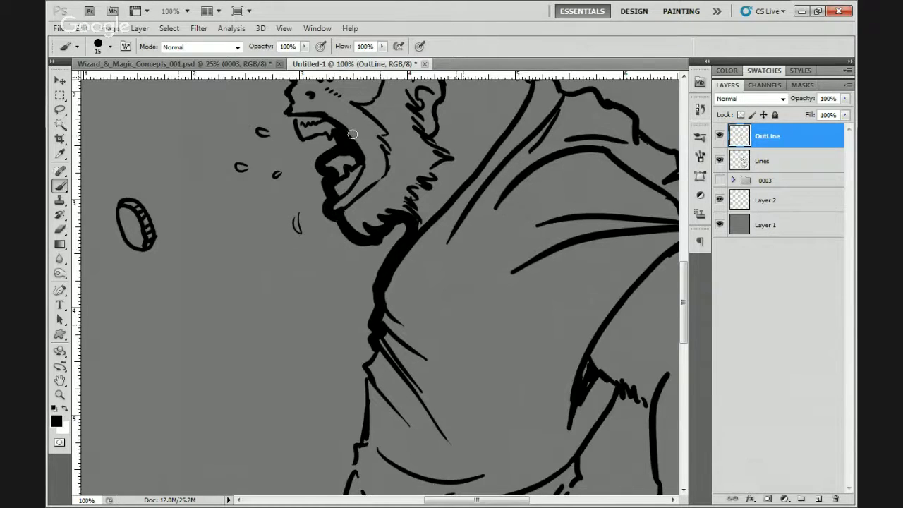
{"action": "mouse_move", "coordinate": [329, 122]}
{"action": "left_mouse_down"}
{"action": "mouse_move", "coordinate": [386, 280]}
{"action": "mouse_move", "coordinate": [350, 269]}
{"action": "mouse_move", "coordinate": [338, 247]}
{"action": "mouse_move", "coordinate": [344, 174]}
{"action": "left_mouse_up"}
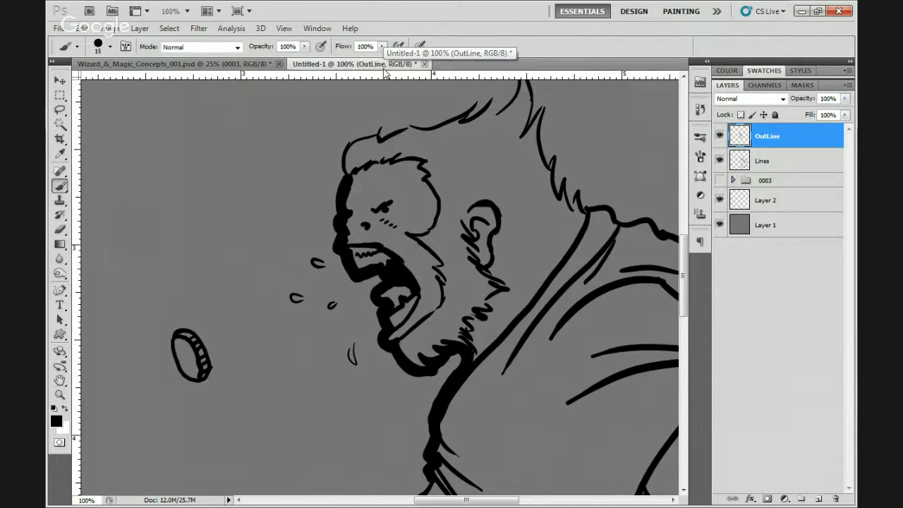
- Thicken the outline up the face profile, around the forehead and over the top of the hair to its raised spike
{"action": "scroll", "coordinate": [414, 238], "scroll_direction": "up", "scroll_amount": 2}
{"action": "mouse_move", "coordinate": [387, 173]}
{"action": "left_mouse_down"}
{"action": "mouse_move", "coordinate": [384, 166]}
{"action": "mouse_move", "coordinate": [350, 180]}
{"action": "mouse_move", "coordinate": [343, 218]}
{"action": "left_mouse_up"}
{"action": "left_click_drag", "start_coordinate": [414, 154], "coordinate": [359, 193]}
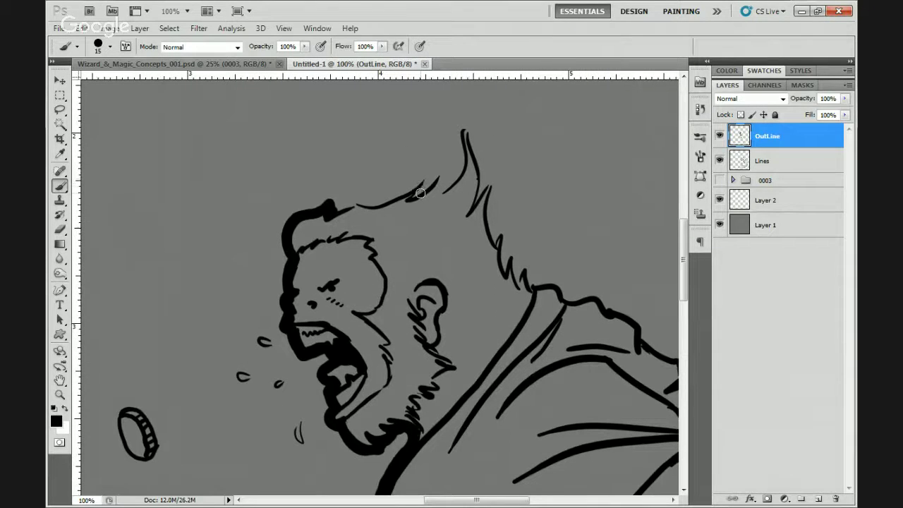
{"action": "mouse_move", "coordinate": [421, 186]}
{"action": "left_mouse_down"}
{"action": "mouse_move", "coordinate": [335, 202]}
{"action": "mouse_move", "coordinate": [381, 199]}
{"action": "left_mouse_up"}
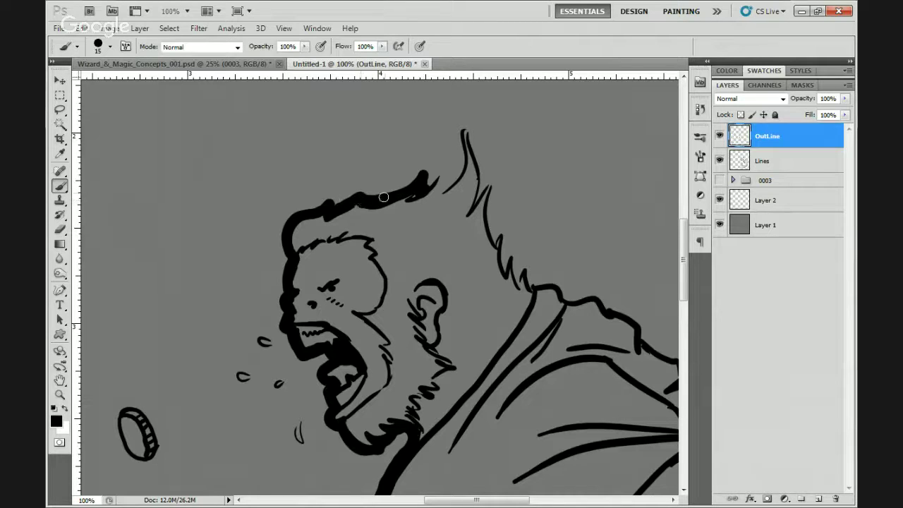
{"action": "mouse_move", "coordinate": [452, 179]}
{"action": "left_mouse_down"}
{"action": "mouse_move", "coordinate": [434, 176]}
{"action": "mouse_move", "coordinate": [427, 187]}
{"action": "mouse_move", "coordinate": [458, 172]}
{"action": "mouse_move", "coordinate": [470, 124]}
{"action": "mouse_move", "coordinate": [482, 186]}
{"action": "mouse_move", "coordinate": [490, 179]}
{"action": "mouse_move", "coordinate": [494, 242]}
{"action": "left_mouse_up"}
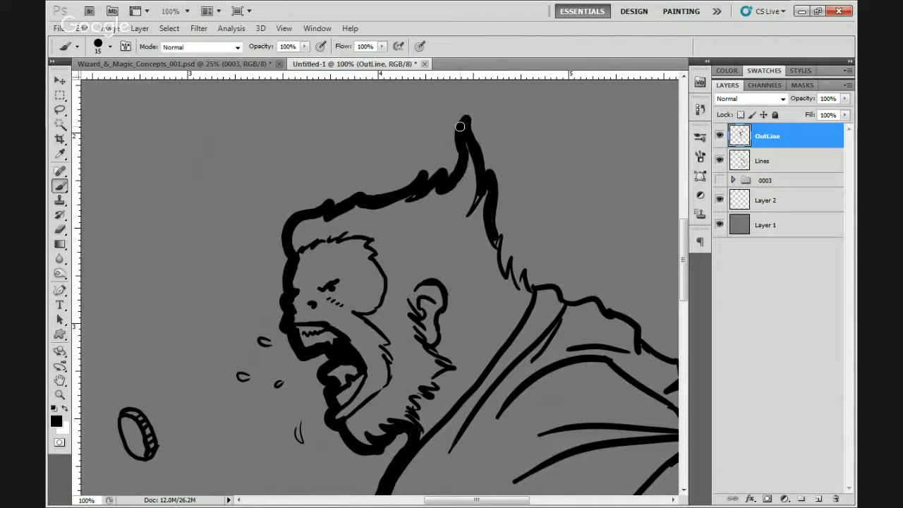
- Continue the thick outline down the jagged hair at the back of the head to the collar
{"action": "left_click", "coordinate": [420, 45]}
{"action": "left_click_drag", "start_coordinate": [527, 158], "coordinate": [527, 92]}
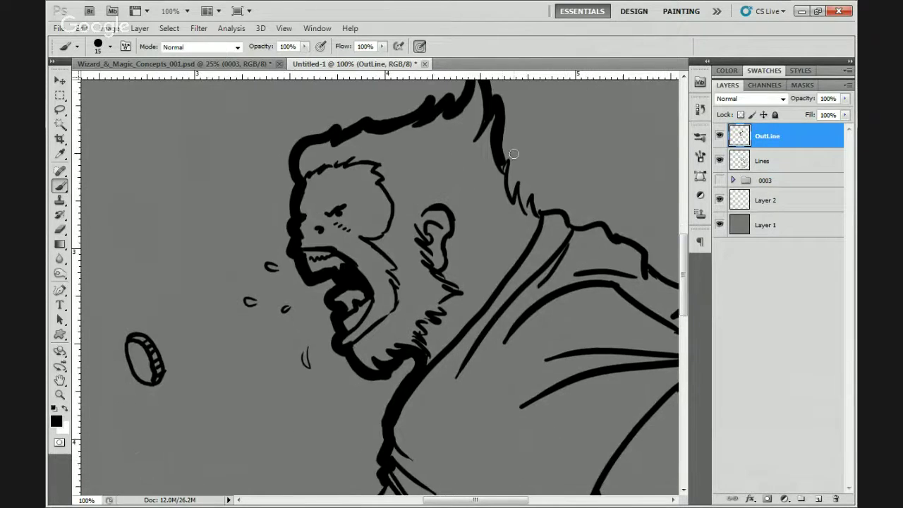
{"action": "mouse_move", "coordinate": [505, 154]}
{"action": "left_mouse_down"}
{"action": "mouse_move", "coordinate": [511, 194]}
{"action": "mouse_move", "coordinate": [514, 187]}
{"action": "mouse_move", "coordinate": [537, 209]}
{"action": "left_mouse_up"}
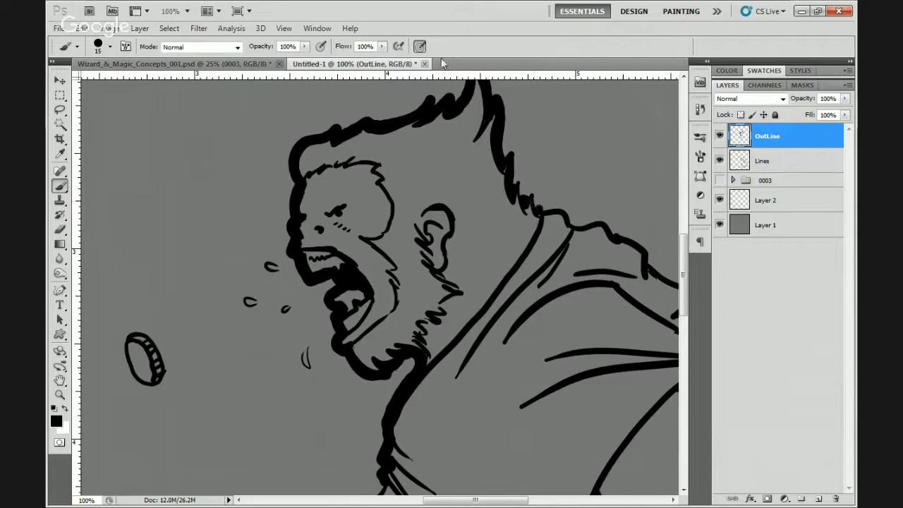
{"action": "left_click", "coordinate": [420, 46]}
{"action": "mouse_move", "coordinate": [515, 171]}
{"action": "left_mouse_down"}
{"action": "mouse_move", "coordinate": [523, 198]}
{"action": "mouse_move", "coordinate": [532, 186]}
{"action": "mouse_move", "coordinate": [537, 205]}
{"action": "mouse_move", "coordinate": [490, 137]}
{"action": "mouse_move", "coordinate": [424, 180]}
{"action": "left_mouse_up"}
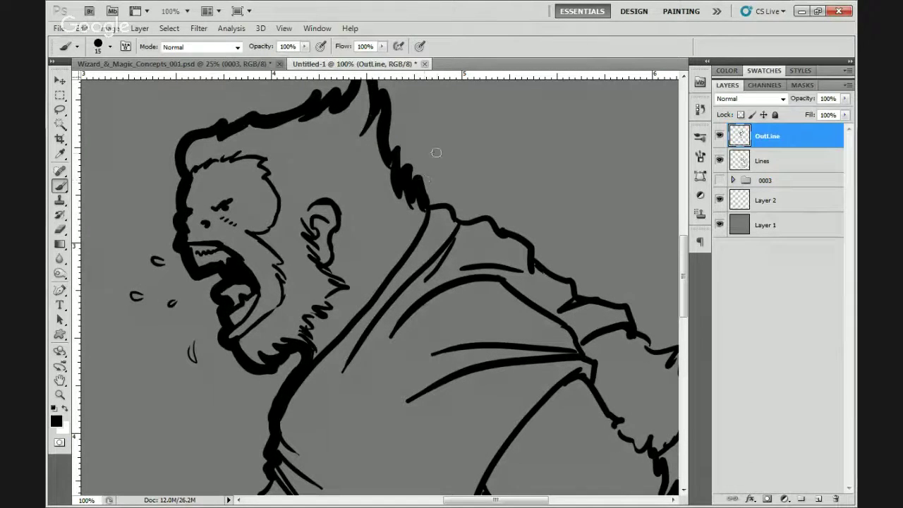
- Thicken the outline along the bumpy collar, the shoulder and the upper edge of the sleeve
{"action": "mouse_move", "coordinate": [460, 219]}
{"action": "left_mouse_down"}
{"action": "mouse_move", "coordinate": [425, 207]}
{"action": "mouse_move", "coordinate": [429, 193]}
{"action": "mouse_move", "coordinate": [374, 201]}
{"action": "left_mouse_up"}
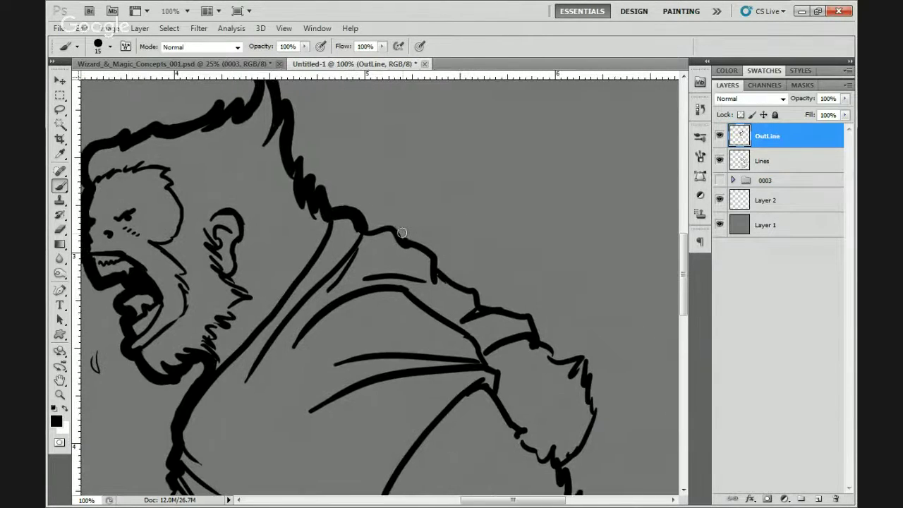
{"action": "mouse_move", "coordinate": [405, 236]}
{"action": "left_mouse_down"}
{"action": "mouse_move", "coordinate": [368, 224]}
{"action": "mouse_move", "coordinate": [414, 234]}
{"action": "left_mouse_up"}
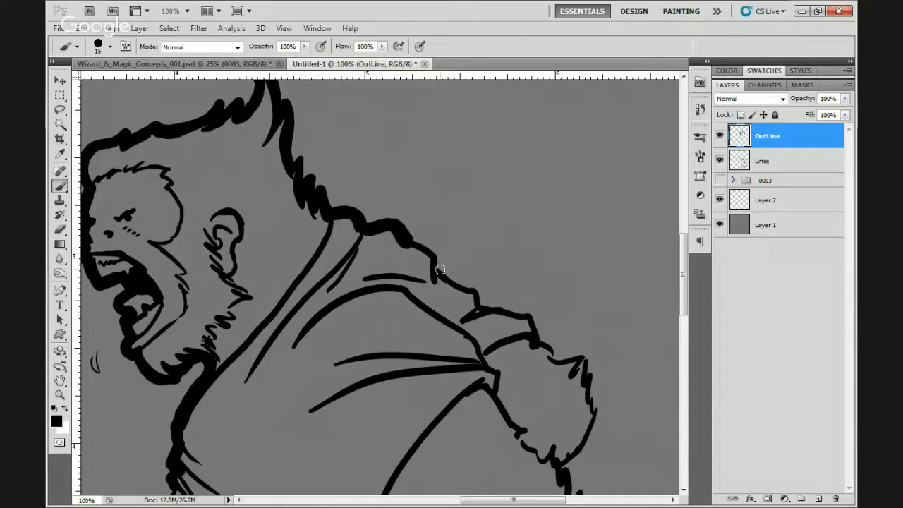
{"action": "left_click_drag", "start_coordinate": [440, 269], "coordinate": [410, 228]}
{"action": "left_click_drag", "start_coordinate": [483, 302], "coordinate": [368, 226]}
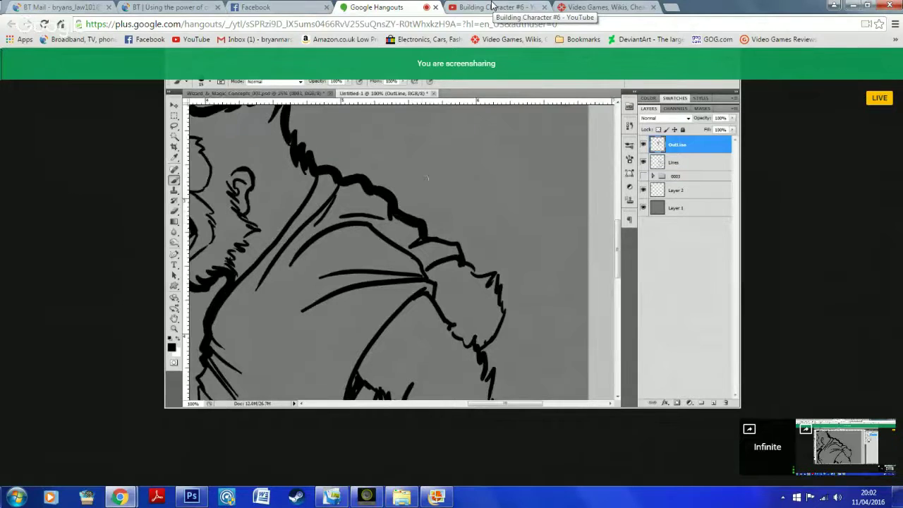
- Outline the furry tuft at the end of the sleeve and the outer edge of the arm down to the wrist fur
{"action": "mouse_move", "coordinate": [349, 224]}
{"action": "left_mouse_down"}
{"action": "mouse_move", "coordinate": [403, 258]}
{"action": "mouse_move", "coordinate": [377, 216]}
{"action": "mouse_move", "coordinate": [333, 238]}
{"action": "mouse_move", "coordinate": [345, 260]}
{"action": "mouse_move", "coordinate": [329, 246]}
{"action": "mouse_move", "coordinate": [348, 261]}
{"action": "mouse_move", "coordinate": [372, 262]}
{"action": "mouse_move", "coordinate": [375, 302]}
{"action": "mouse_move", "coordinate": [362, 204]}
{"action": "left_mouse_up"}
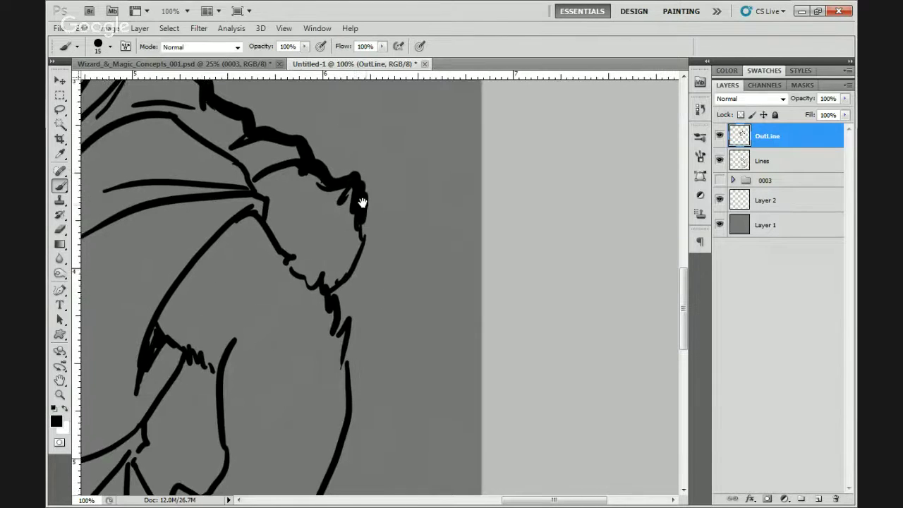
{"action": "mouse_move", "coordinate": [352, 173]}
{"action": "left_mouse_down"}
{"action": "mouse_move", "coordinate": [364, 258]}
{"action": "mouse_move", "coordinate": [333, 291]}
{"action": "left_mouse_up"}
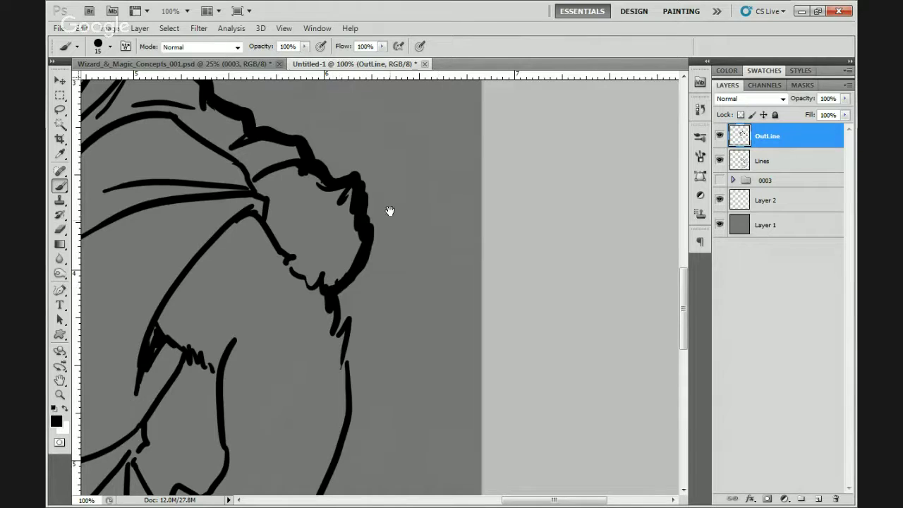
{"action": "left_click_drag", "start_coordinate": [398, 237], "coordinate": [419, 137]}
{"action": "mouse_move", "coordinate": [361, 185]}
{"action": "left_mouse_down"}
{"action": "mouse_move", "coordinate": [360, 220]}
{"action": "mouse_move", "coordinate": [373, 208]}
{"action": "mouse_move", "coordinate": [374, 217]}
{"action": "mouse_move", "coordinate": [367, 254]}
{"action": "mouse_move", "coordinate": [367, 208]}
{"action": "left_mouse_up"}
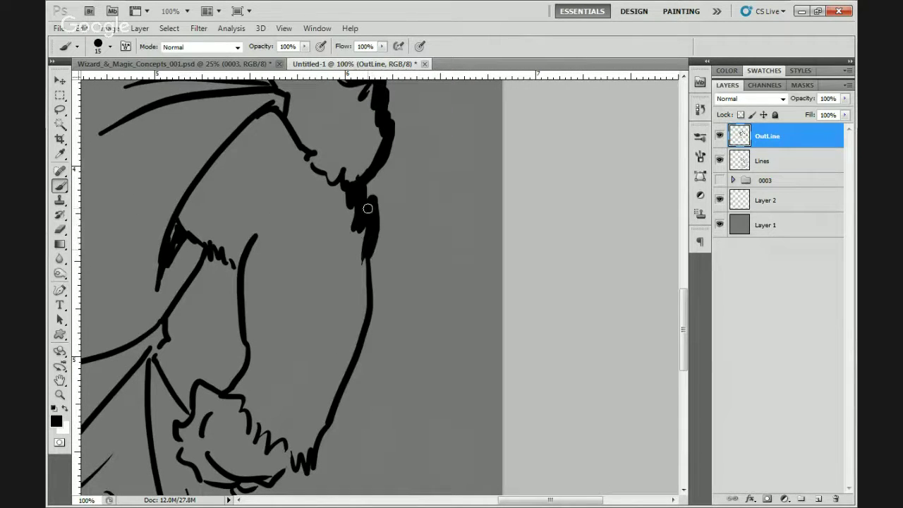
{"action": "mouse_move", "coordinate": [362, 282]}
{"action": "left_mouse_down"}
{"action": "mouse_move", "coordinate": [412, 139]}
{"action": "mouse_move", "coordinate": [439, 219]}
{"action": "mouse_move", "coordinate": [411, 135]}
{"action": "left_mouse_up"}
{"action": "mouse_move", "coordinate": [411, 172]}
{"action": "left_mouse_down"}
{"action": "mouse_move", "coordinate": [354, 361]}
{"action": "mouse_move", "coordinate": [338, 348]}
{"action": "mouse_move", "coordinate": [311, 373]}
{"action": "mouse_move", "coordinate": [276, 375]}
{"action": "mouse_move", "coordinate": [308, 418]}
{"action": "left_mouse_up"}
- Thicken the lines around the gap between the arm and the torso, including the short fur strokes above it
{"action": "mouse_move", "coordinate": [274, 131]}
{"action": "left_mouse_down"}
{"action": "mouse_move", "coordinate": [263, 156]}
{"action": "mouse_move", "coordinate": [271, 151]}
{"action": "mouse_move", "coordinate": [271, 160]}
{"action": "mouse_move", "coordinate": [255, 145]}
{"action": "mouse_move", "coordinate": [238, 156]}
{"action": "mouse_move", "coordinate": [195, 239]}
{"action": "mouse_move", "coordinate": [226, 294]}
{"action": "mouse_move", "coordinate": [200, 221]}
{"action": "mouse_move", "coordinate": [251, 267]}
{"action": "mouse_move", "coordinate": [265, 268]}
{"action": "mouse_move", "coordinate": [223, 280]}
{"action": "left_mouse_up"}
{"action": "mouse_move", "coordinate": [271, 165]}
{"action": "left_mouse_down"}
{"action": "mouse_move", "coordinate": [280, 234]}
{"action": "mouse_move", "coordinate": [265, 265]}
{"action": "left_mouse_up"}
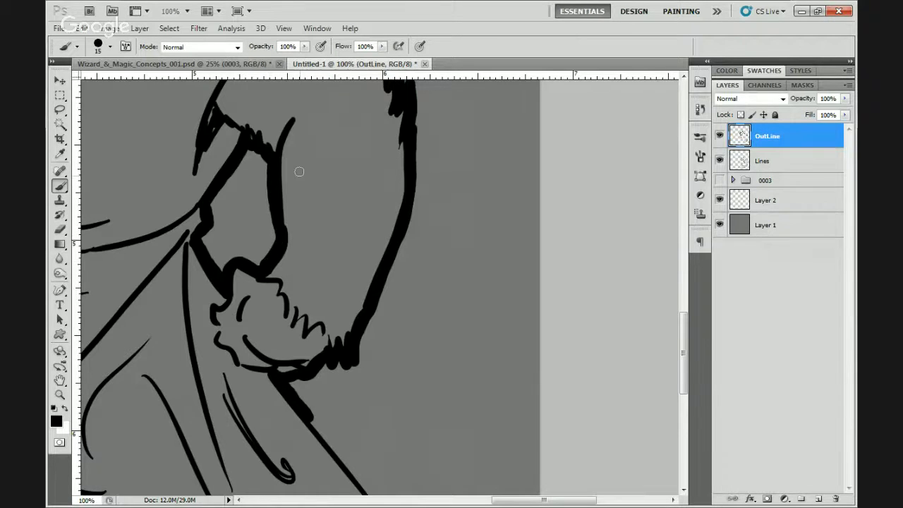
{"action": "left_click_drag", "start_coordinate": [299, 172], "coordinate": [332, 276]}
{"action": "left_click", "coordinate": [420, 46]}
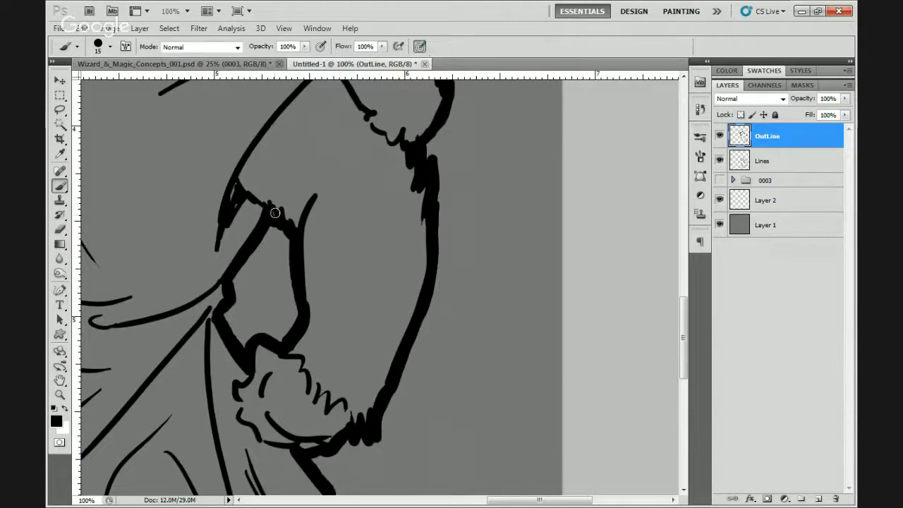
{"action": "left_click_drag", "start_coordinate": [275, 213], "coordinate": [281, 221]}
{"action": "left_click", "coordinate": [420, 46]}
- Outline the robe's lower back edge below the hand and its front edge from the chest down to the hem
{"action": "left_click_drag", "start_coordinate": [350, 301], "coordinate": [287, 135]}
{"action": "mouse_move", "coordinate": [374, 494]}
{"action": "left_mouse_down"}
{"action": "mouse_move", "coordinate": [359, 337]}
{"action": "mouse_move", "coordinate": [367, 348]}
{"action": "left_mouse_up"}
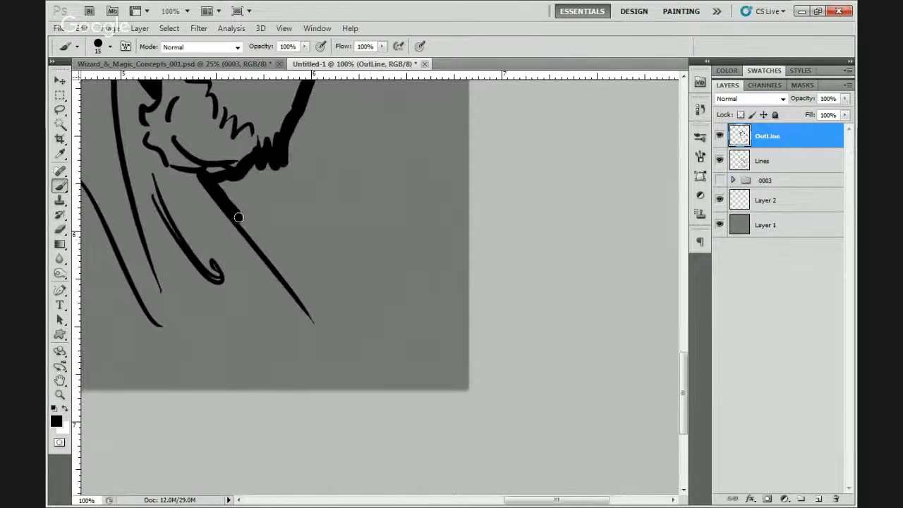
{"action": "left_click_drag", "start_coordinate": [230, 206], "coordinate": [322, 329]}
{"action": "left_click_drag", "start_coordinate": [302, 273], "coordinate": [353, 436]}
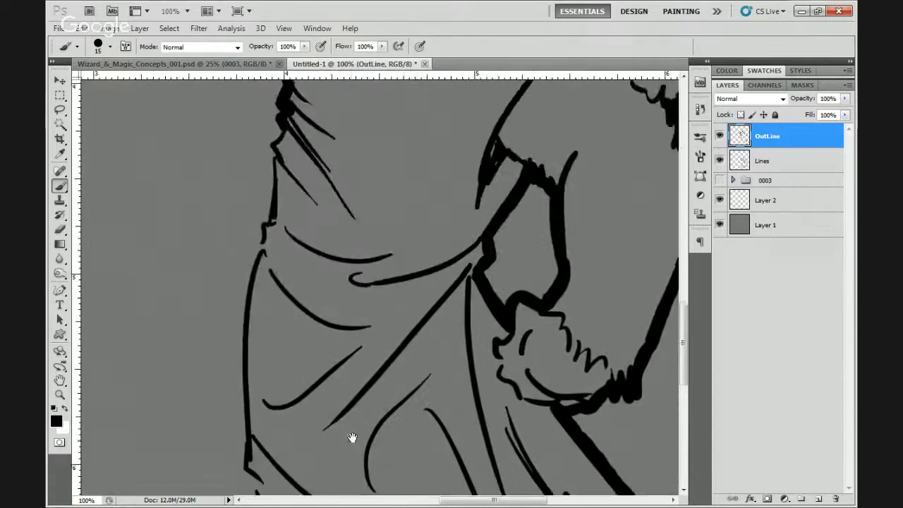
{"action": "mouse_move", "coordinate": [364, 210]}
{"action": "left_mouse_down"}
{"action": "mouse_move", "coordinate": [284, 182]}
{"action": "mouse_move", "coordinate": [273, 293]}
{"action": "mouse_move", "coordinate": [313, 200]}
{"action": "mouse_move", "coordinate": [316, 165]}
{"action": "mouse_move", "coordinate": [294, 173]}
{"action": "mouse_move", "coordinate": [269, 313]}
{"action": "mouse_move", "coordinate": [272, 406]}
{"action": "mouse_move", "coordinate": [317, 482]}
{"action": "left_mouse_up"}
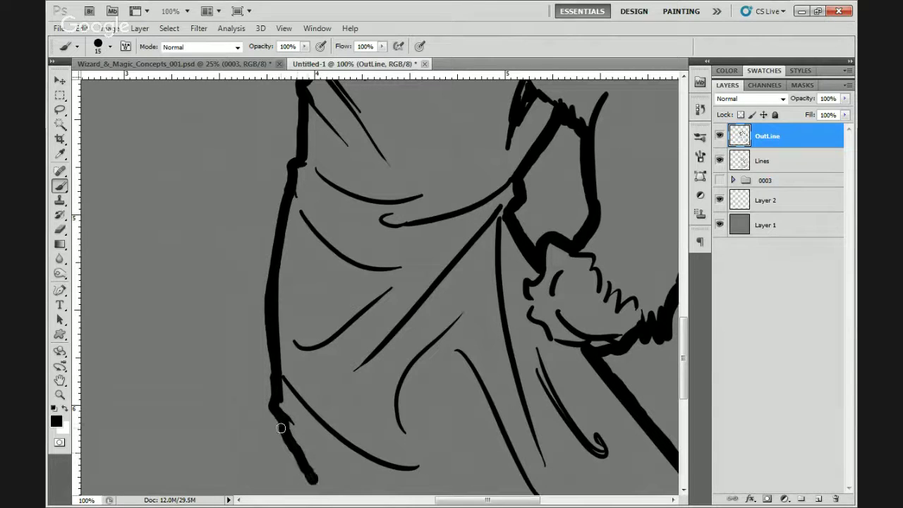
- Close the robe's bottom with a straight horizontal black line on a new layer, and extend the front edge to meet it on OutLine
{"action": "scroll", "coordinate": [504, 282], "scroll_direction": "down", "scroll_amount": 5}
{"action": "scroll", "coordinate": [504, 282], "scroll_direction": "right", "scroll_amount": 4}
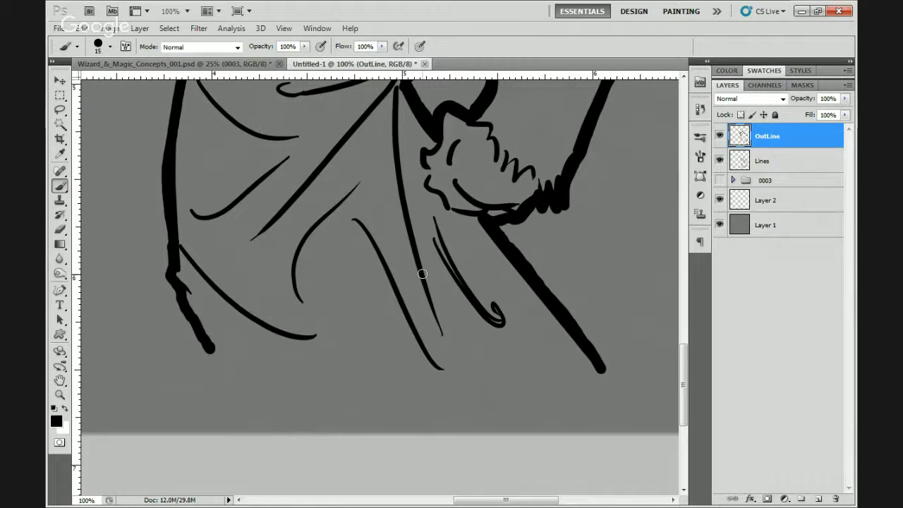
{"action": "mouse_move", "coordinate": [600, 370]}
{"action": "left_mouse_down"}
{"action": "mouse_move", "coordinate": [370, 367]}
{"action": "mouse_move", "coordinate": [161, 340]}
{"action": "left_mouse_up"}
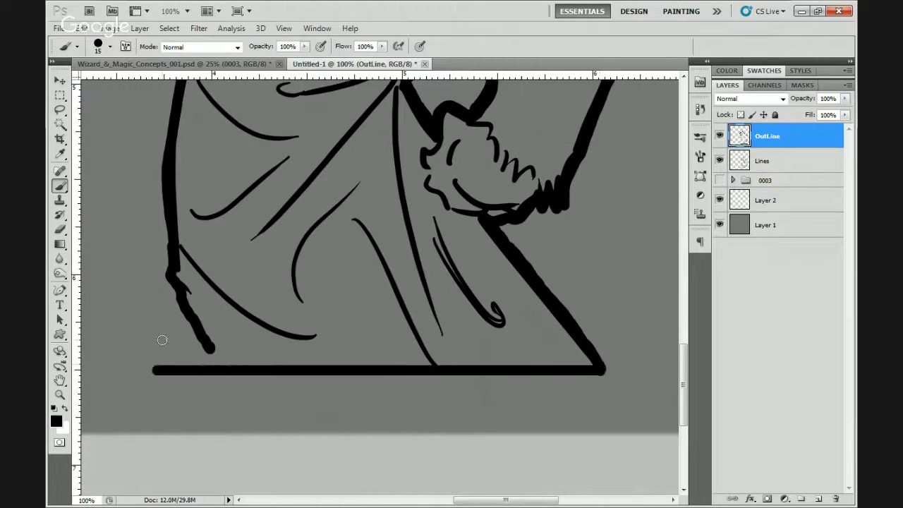
{"action": "key", "text": "ctrl+z"}
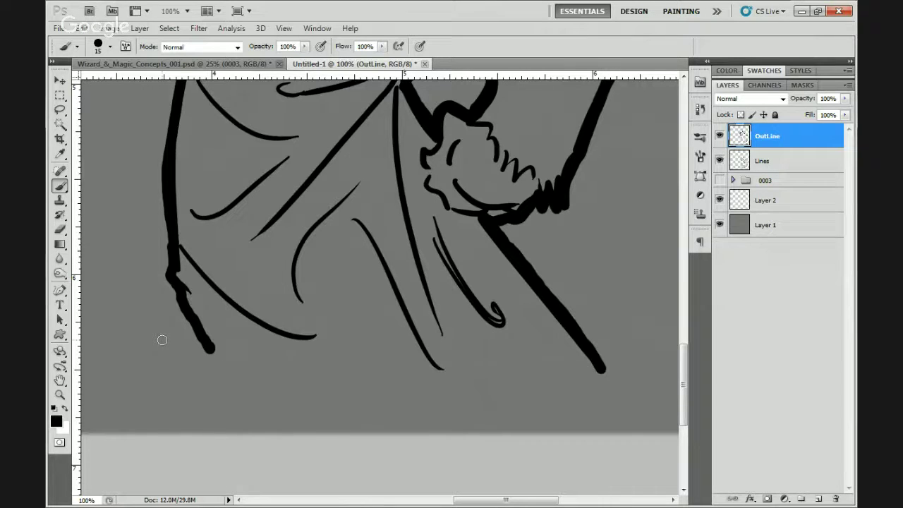
{"action": "left_click", "coordinate": [819, 500]}
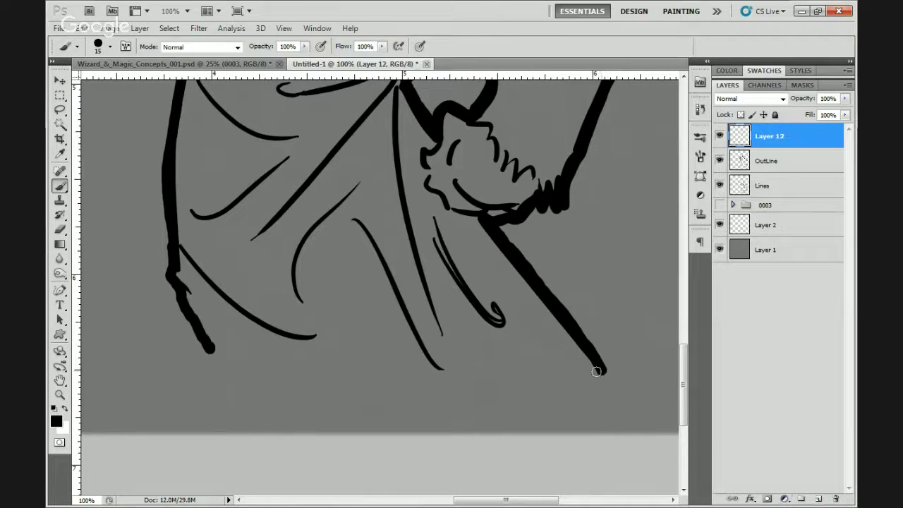
{"action": "mouse_move", "coordinate": [596, 371]}
{"action": "left_mouse_down"}
{"action": "mouse_move", "coordinate": [195, 368]}
{"action": "mouse_move", "coordinate": [223, 366]}
{"action": "left_mouse_up"}
{"action": "key", "text": "alt+bracketleft"}
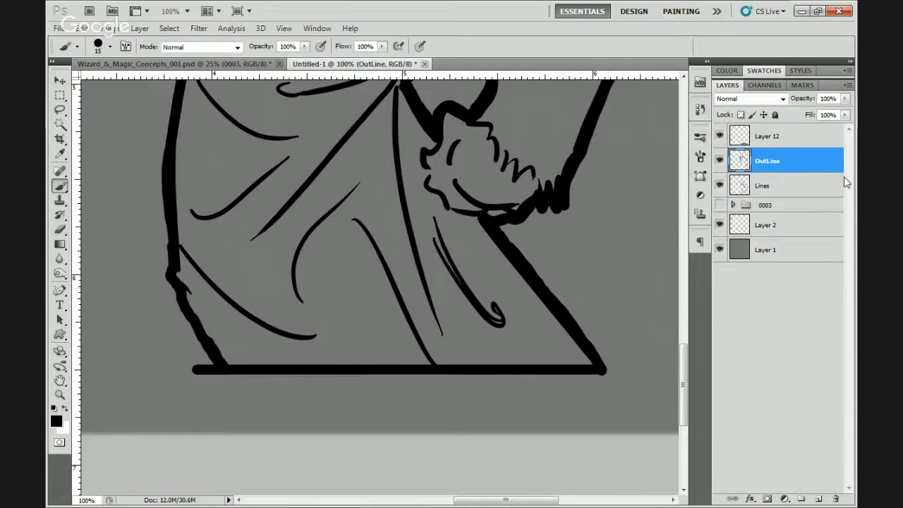
- Duplicate the OutLine layer, merge the copy with the bottom-line layer, and hide the original OutLine layer
{"action": "key", "text": "ctrl+j"}
{"action": "right_click", "coordinate": [780, 138]}
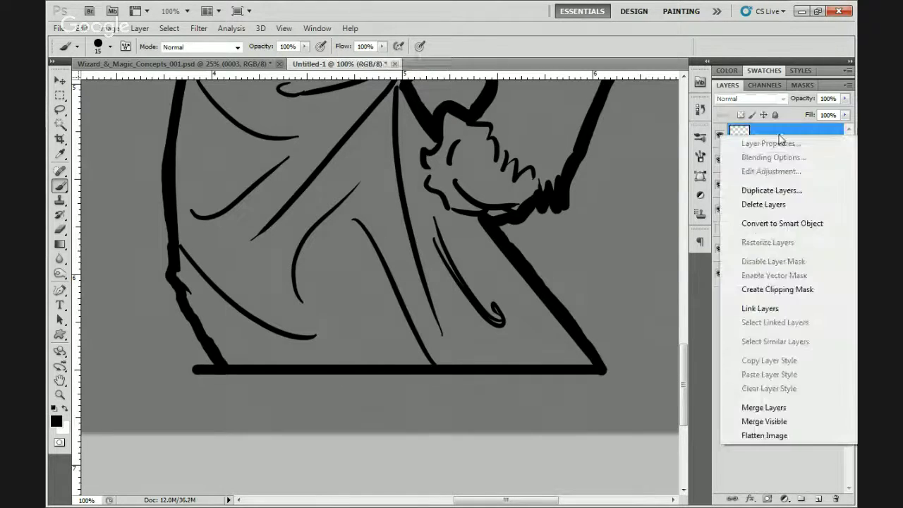
{"action": "left_click", "coordinate": [777, 408]}
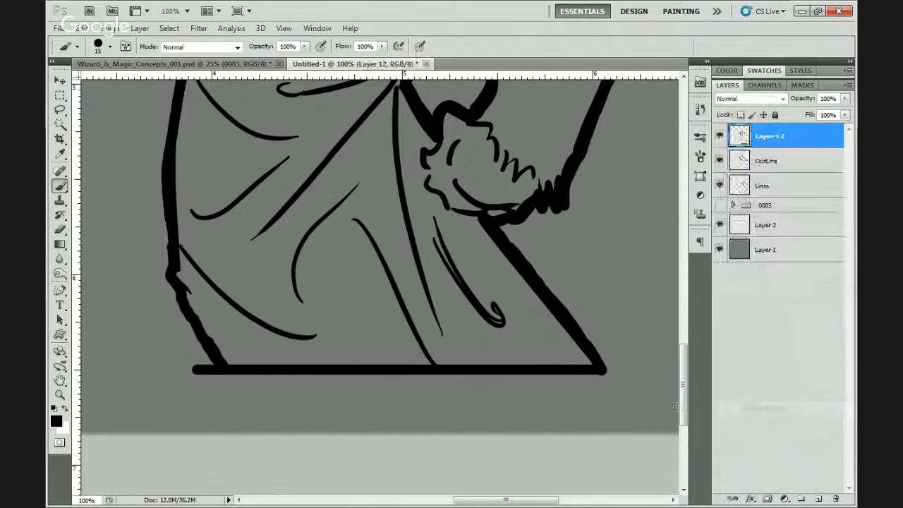
{"action": "left_click", "coordinate": [720, 136]}
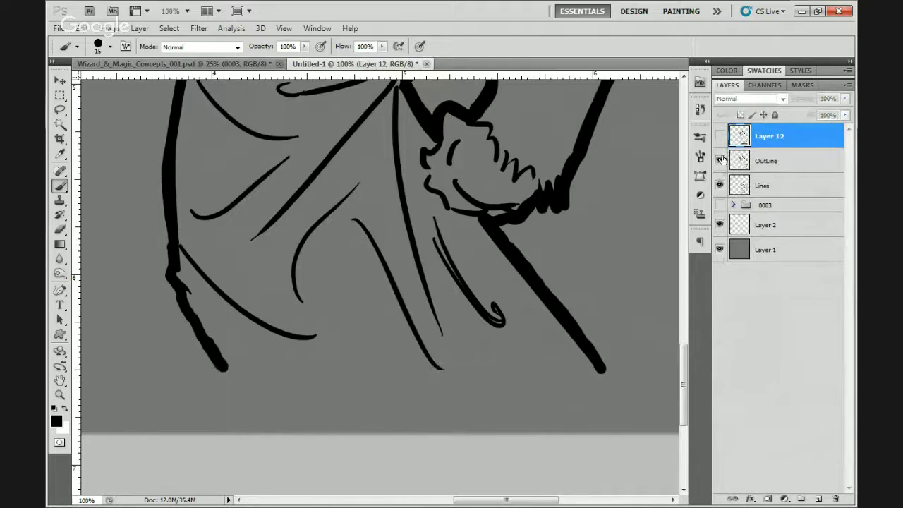
{"action": "left_click_drag", "start_coordinate": [720, 161], "coordinate": [720, 142]}
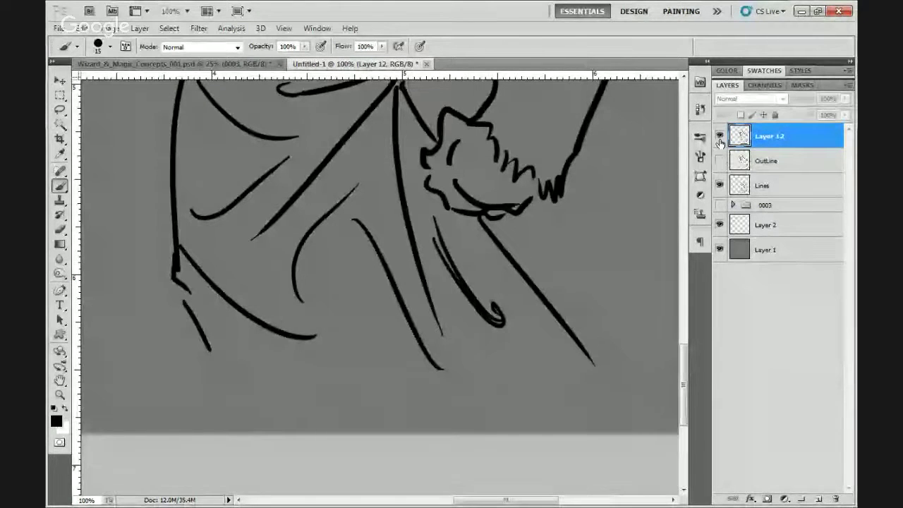
{"action": "left_click", "coordinate": [720, 135]}
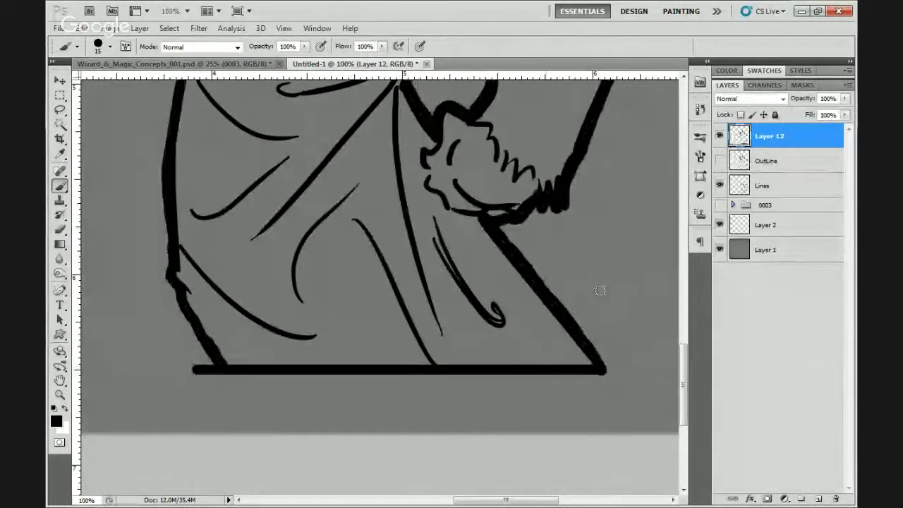
- Use the Magic Wand on the merged outline layer to make a selection following the figure's outer silhouette
{"action": "key", "text": "w"}
{"action": "left_click", "coordinate": [539, 413]}
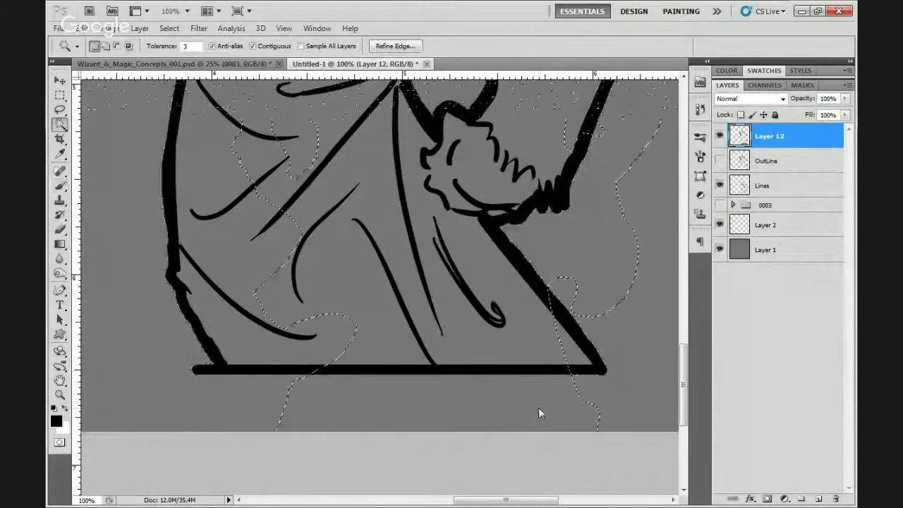
{"action": "left_click", "coordinate": [611, 359]}
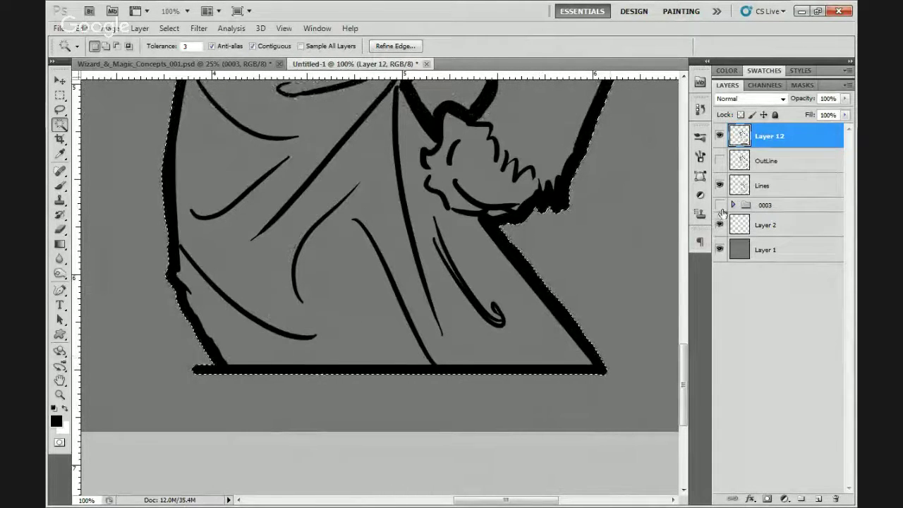
- Add a new layer between the Lines layer and the 0003 group, and contract the silhouette selection
{"action": "left_click", "coordinate": [762, 205]}
{"action": "left_click", "coordinate": [818, 499]}
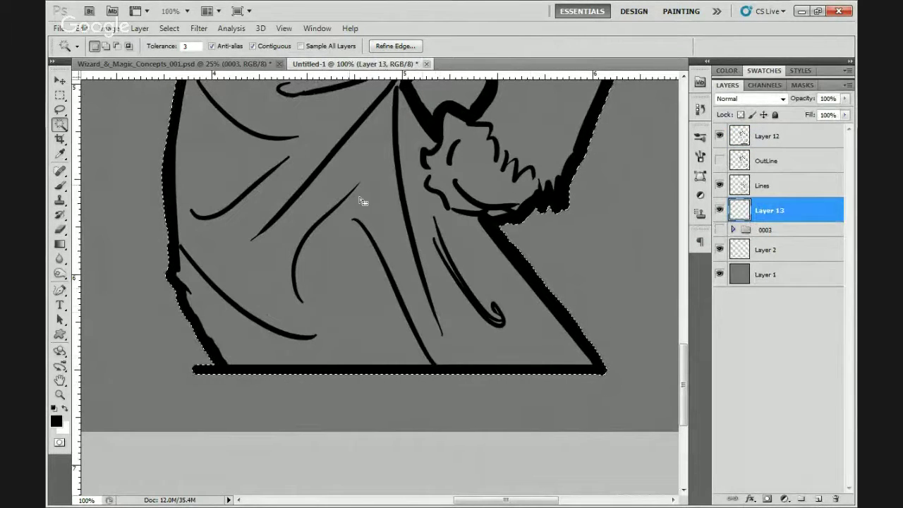
{"action": "left_click", "coordinate": [169, 28]}
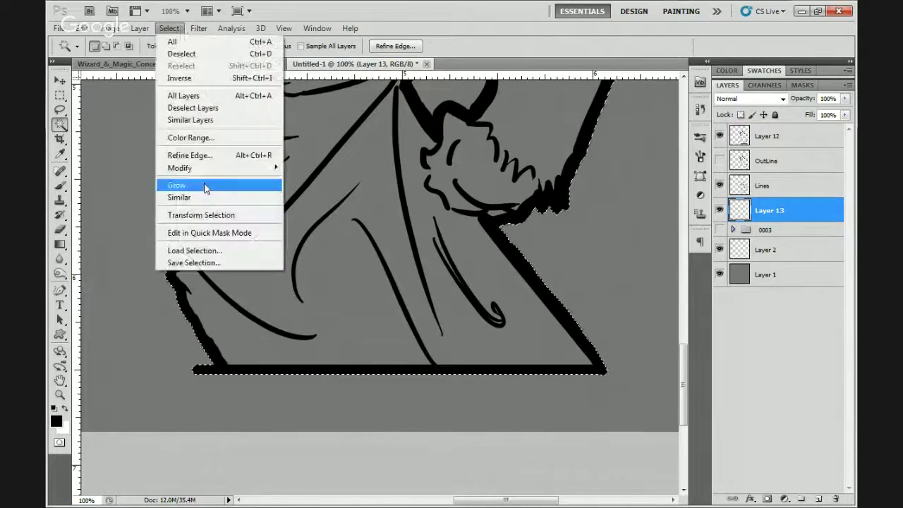
{"action": "mouse_move", "coordinate": [211, 163]}
{"action": "left_click", "coordinate": [92, 204]}
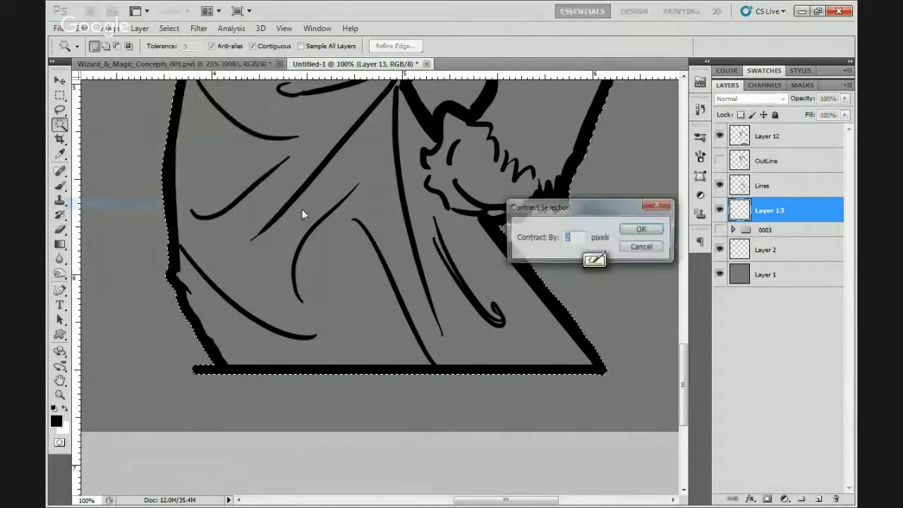
{"action": "type", "text": "8"}
{"action": "left_click", "coordinate": [639, 229]}
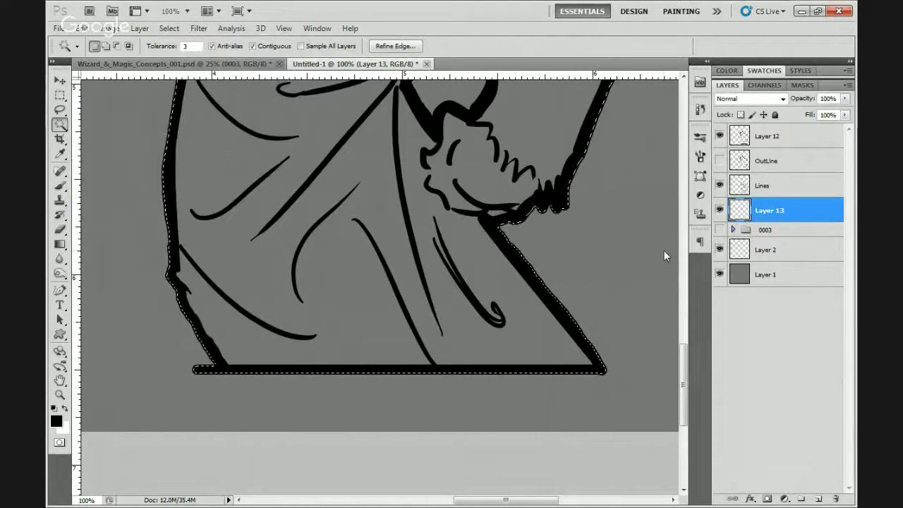
- Fill the selection with black on the new layer and try lightening the fill to gray
{"action": "key", "text": "alt+BackSpace"}
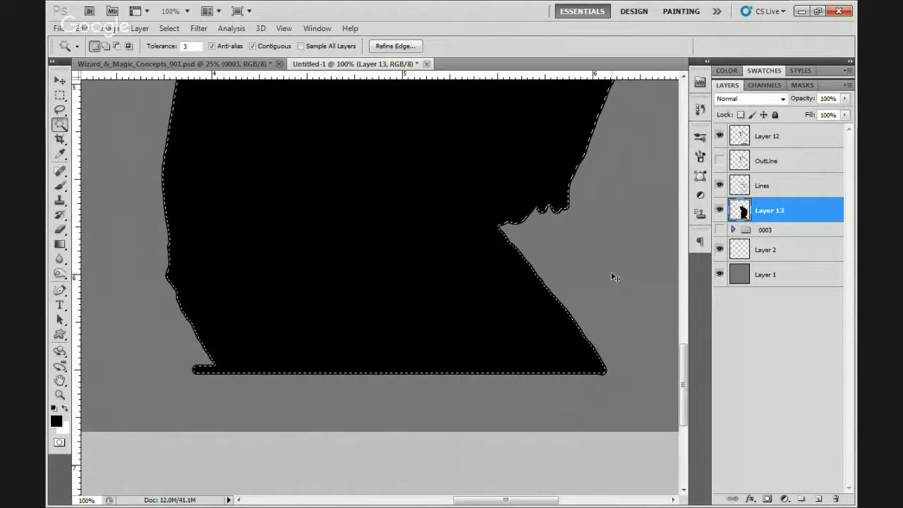
{"action": "key", "text": "i"}
{"action": "key", "text": "3"}
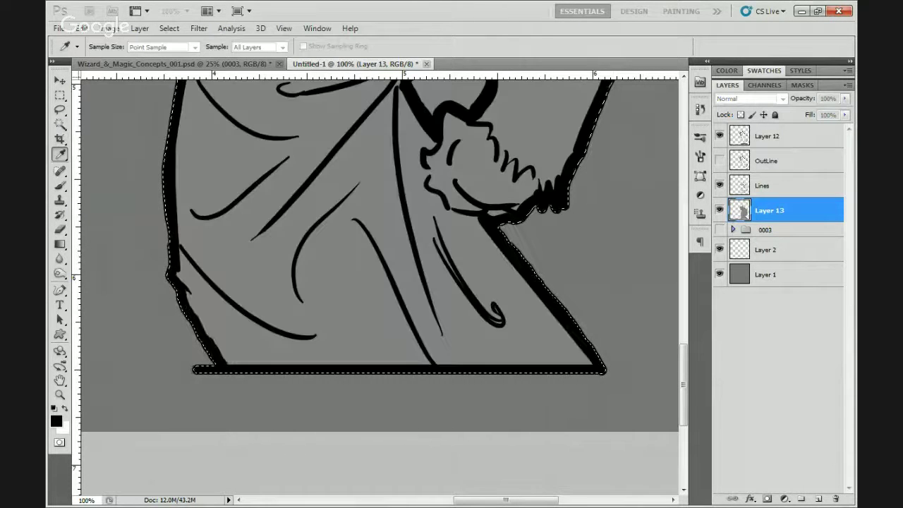
{"action": "key", "text": "7"}
{"action": "key", "text": "5"}
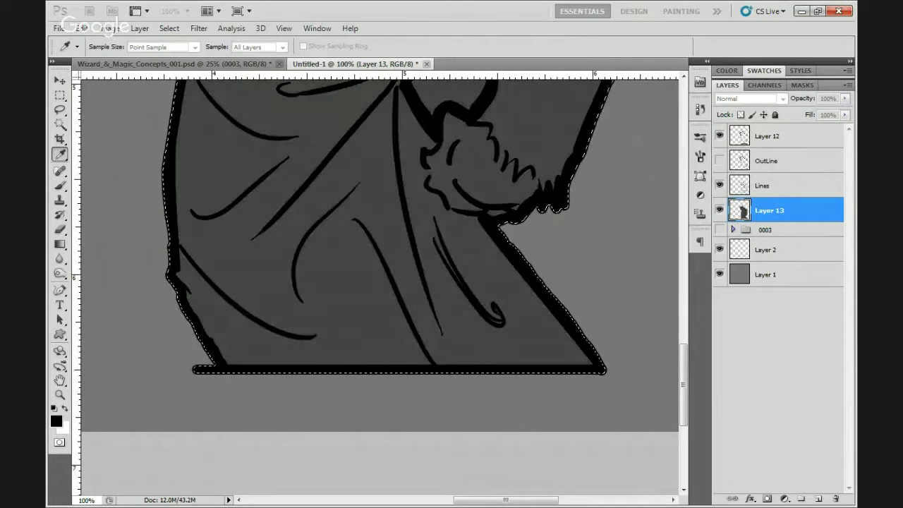
{"action": "key", "text": "0"}
{"action": "key", "text": "w"}
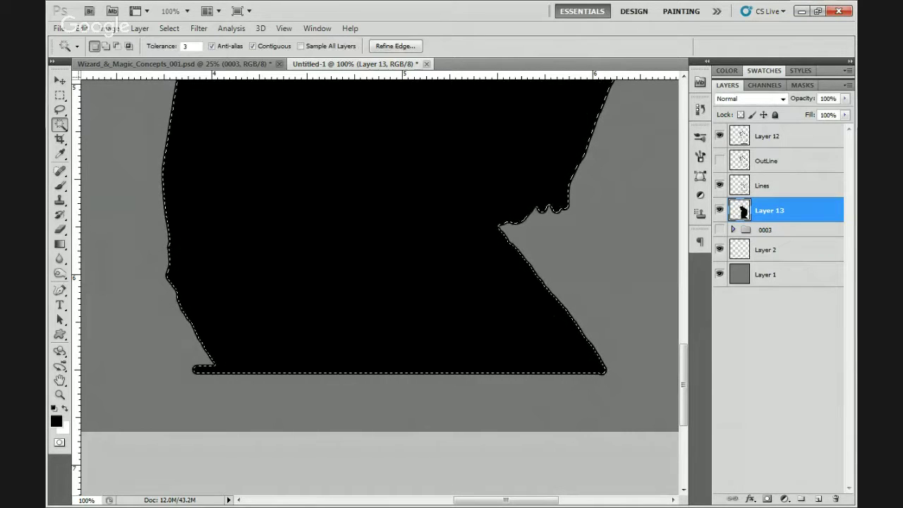
- Clear the silhouette fill from Layer 13 and drop the selection
{"action": "key", "text": "Delete"}
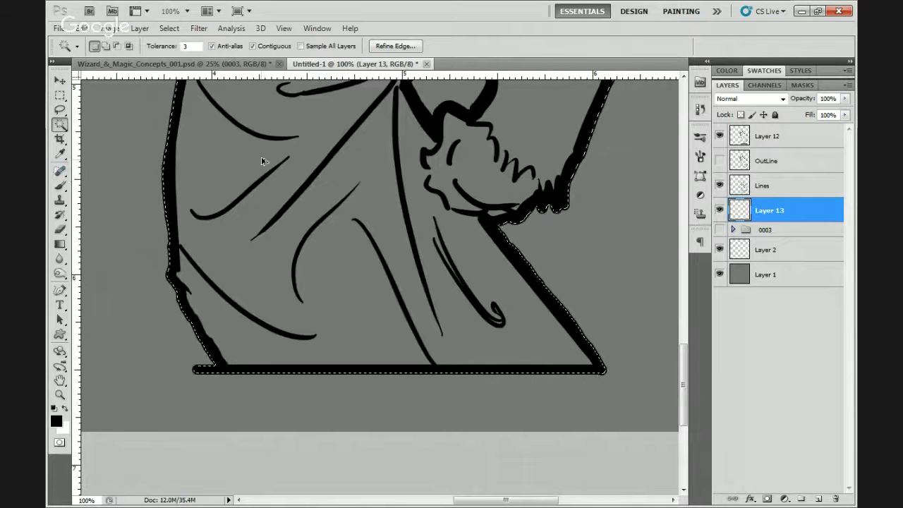
{"action": "left_click_drag", "start_coordinate": [481, 160], "coordinate": [419, 305]}
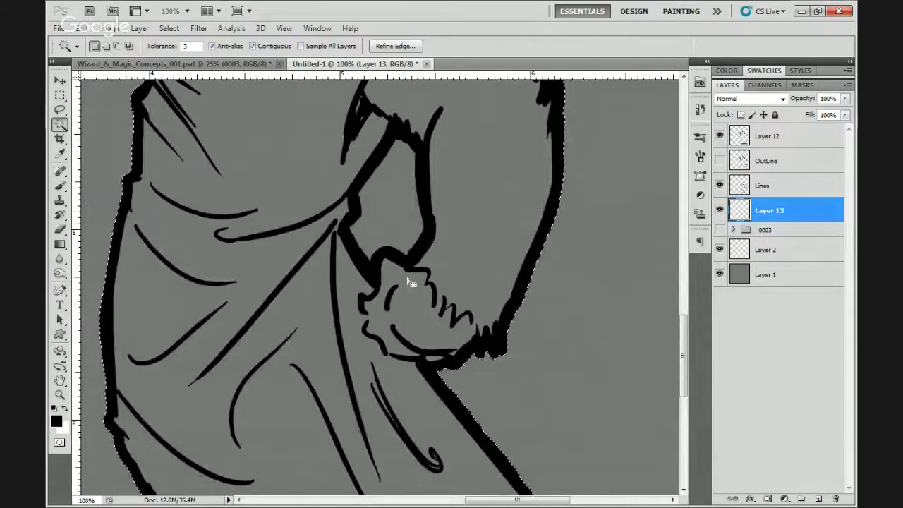
{"action": "key", "text": "ctrl+d"}
{"action": "left_click", "coordinate": [383, 229]}
{"action": "key", "text": "ctrl+d"}
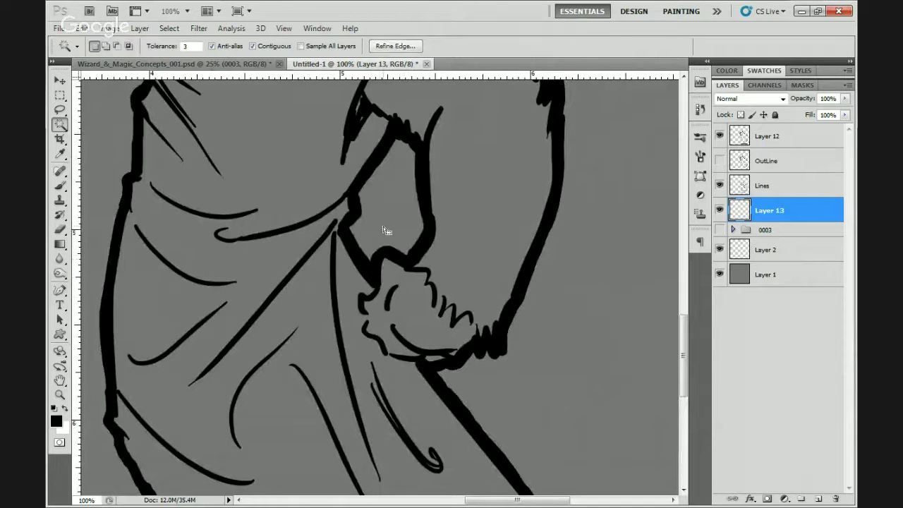
- Select the figure's silhouette from Layer 12 with the Magic Wand, excluding the enclosed gap between the arm and the robe
{"action": "left_click", "coordinate": [768, 141]}
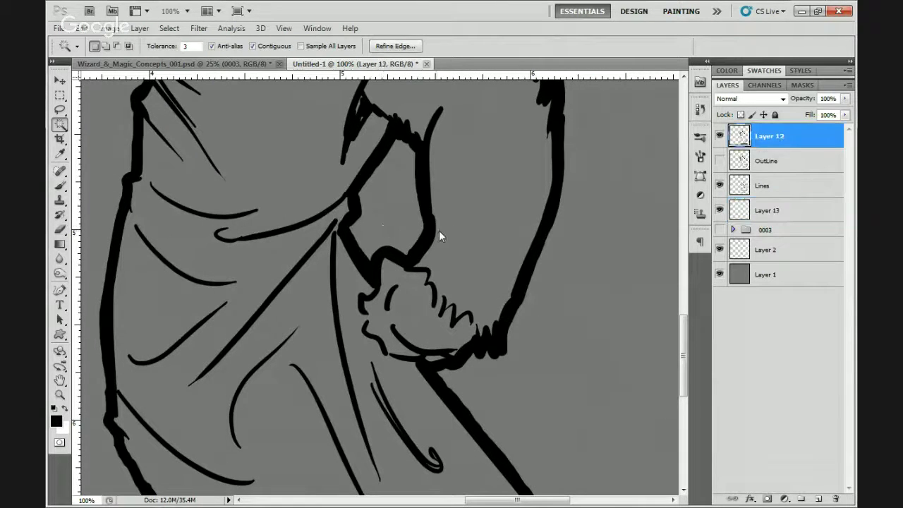
{"action": "left_click", "coordinate": [400, 219]}
{"action": "left_click", "coordinate": [605, 282], "text": "shift"}
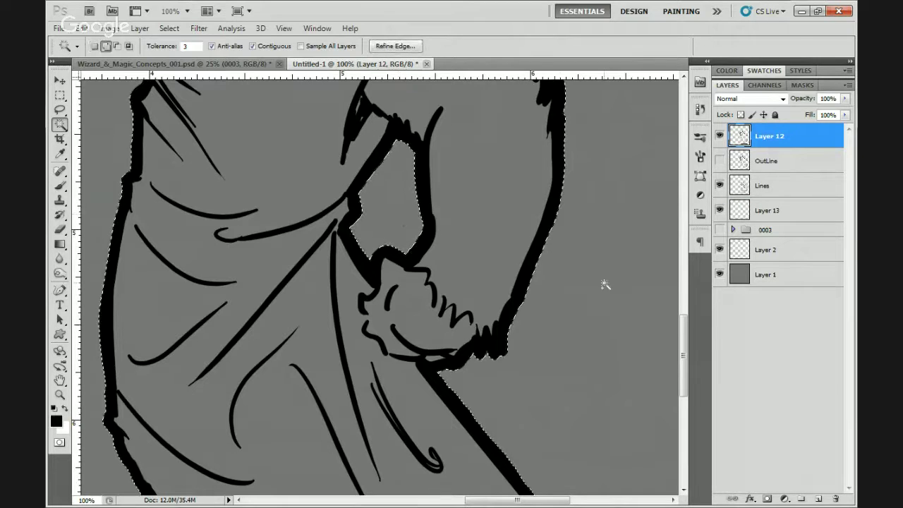
{"action": "left_click_drag", "start_coordinate": [357, 153], "coordinate": [382, 422]}
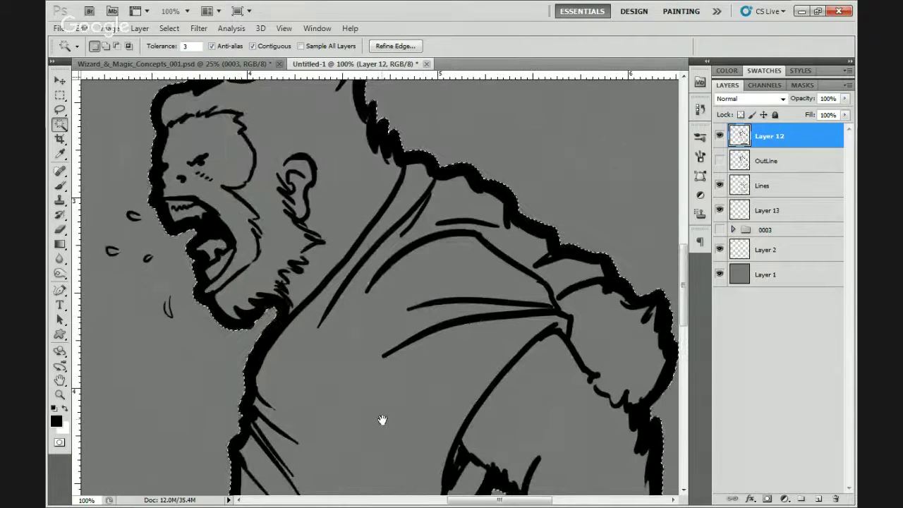
- Contract the silhouette selection by 2 pixels
{"action": "left_click", "coordinate": [199, 28]}
{"action": "mouse_move", "coordinate": [178, 31]}
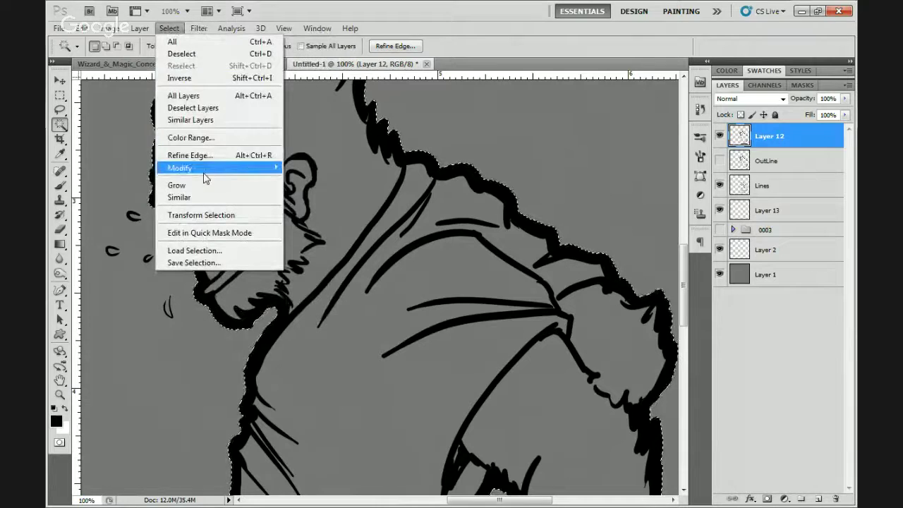
{"action": "mouse_move", "coordinate": [202, 171]}
{"action": "left_click", "coordinate": [137, 203]}
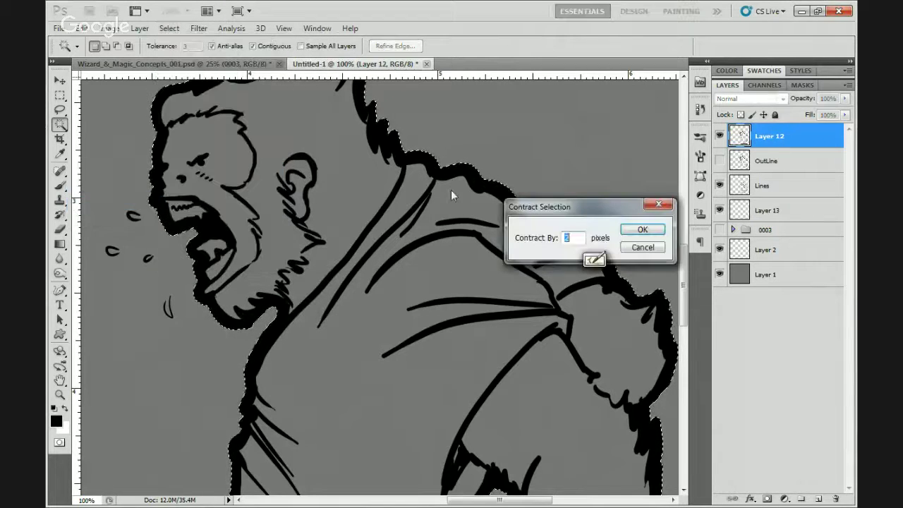
{"action": "type", "text": "3"}
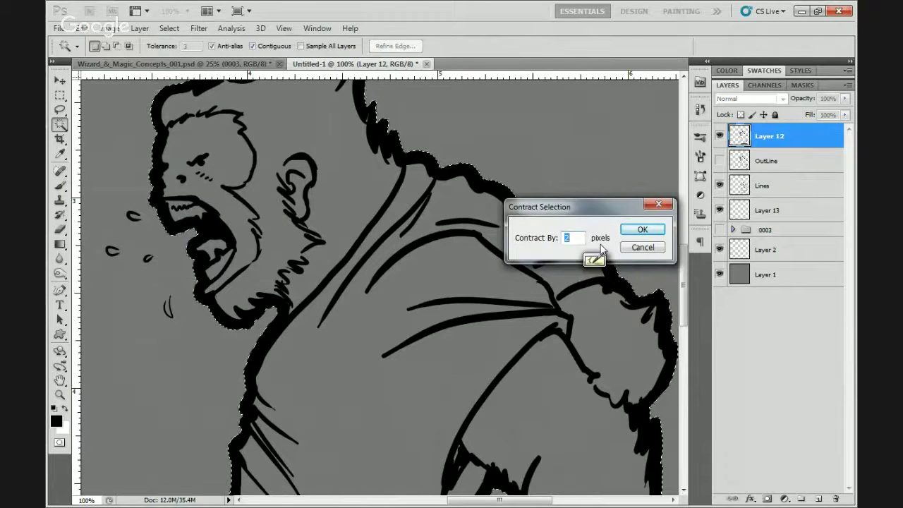
{"action": "left_click", "coordinate": [623, 233]}
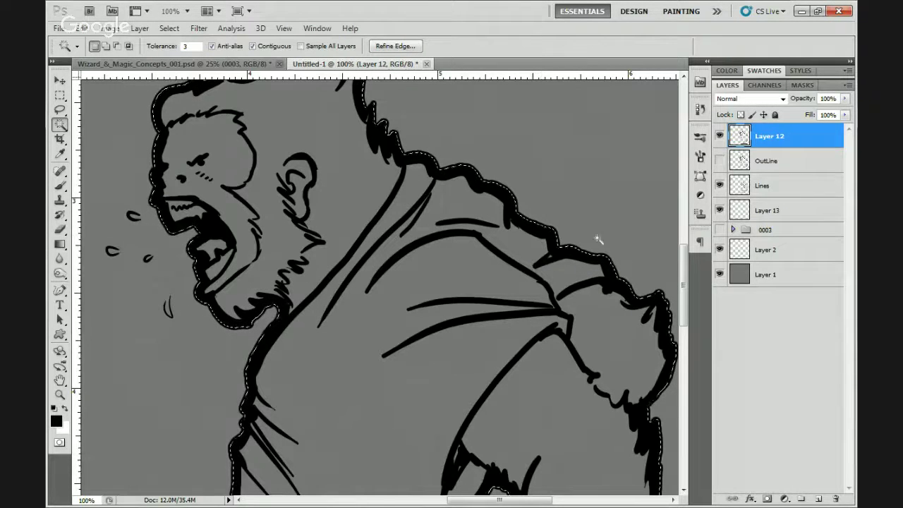
- Fill the selection with black on Layer 13, lighten the fill to dark gray, and deselect
{"action": "left_click", "coordinate": [769, 217]}
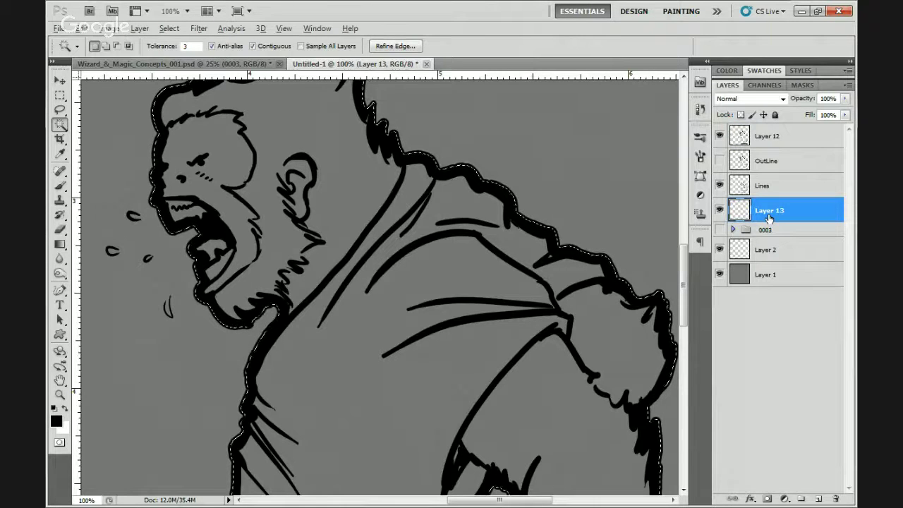
{"action": "key", "text": "alt+BackSpace"}
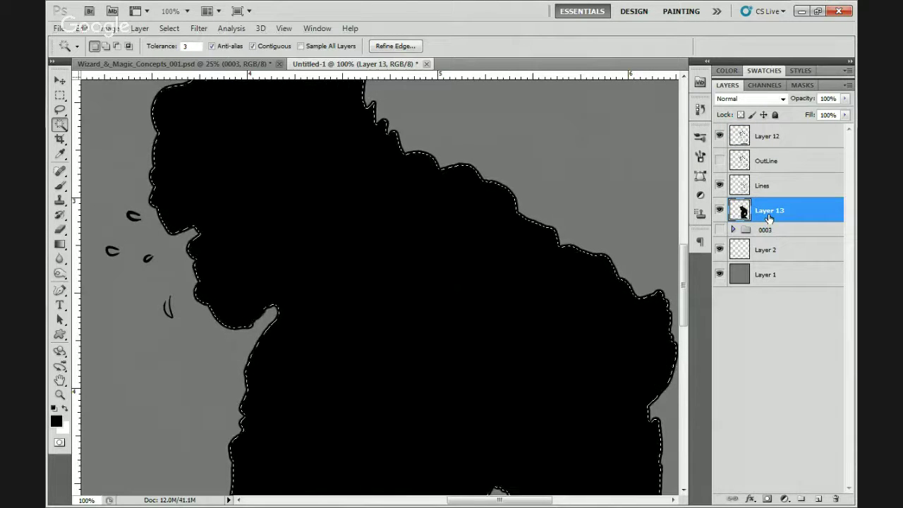
{"action": "key", "text": "i"}
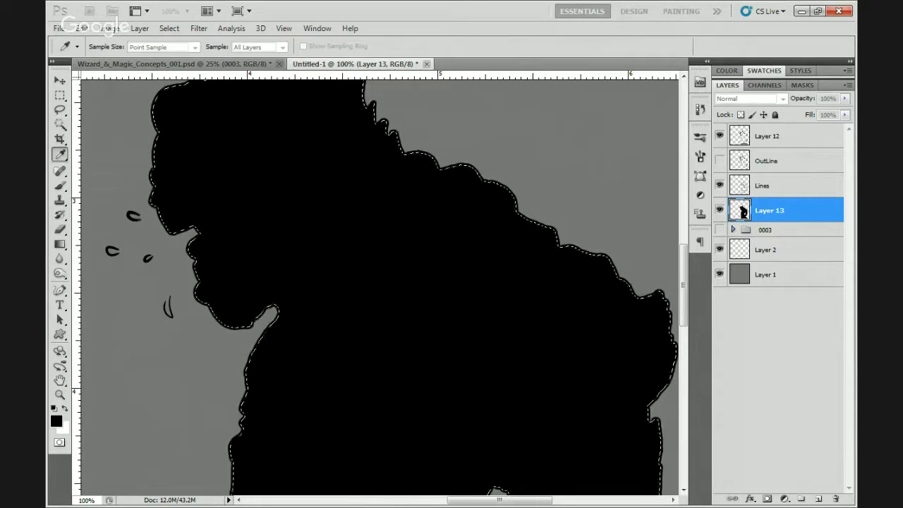
{"action": "key", "text": "ctrl+z"}
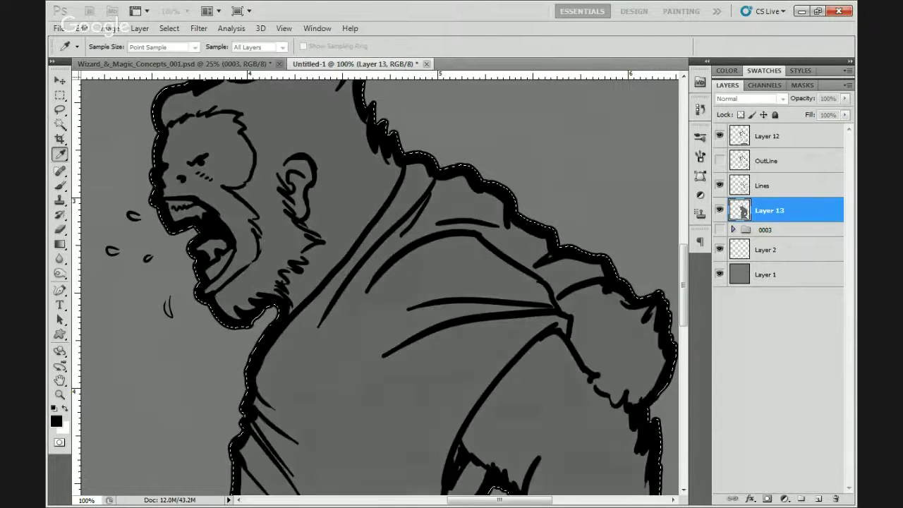
{"action": "key", "text": "shift+w"}
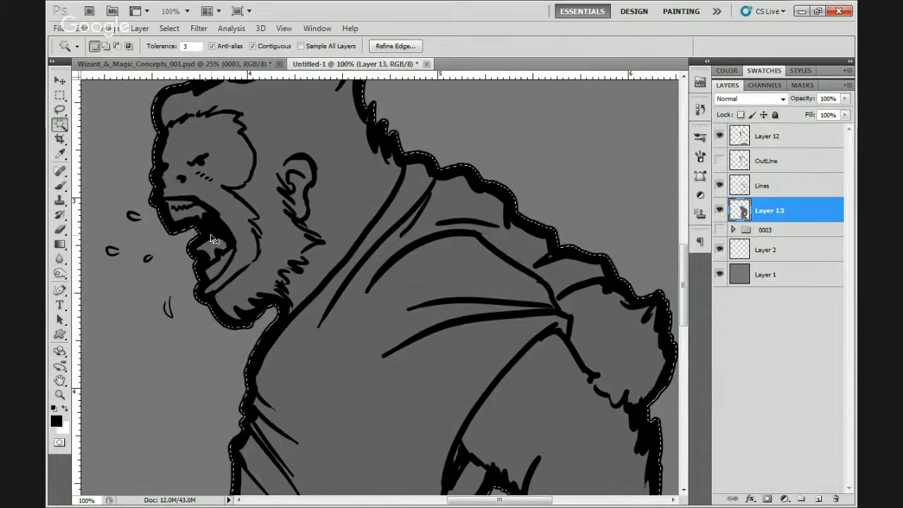
{"action": "key", "text": "ctrl+d"}
- Hide Layer 12, show the OutLine layer, and erase the Layer 13 fill sticking out past the robe's lower back corner
{"action": "mouse_move", "coordinate": [265, 168]}
{"action": "left_mouse_down"}
{"action": "mouse_move", "coordinate": [247, 207]}
{"action": "mouse_move", "coordinate": [248, 292]}
{"action": "mouse_move", "coordinate": [155, 333]}
{"action": "mouse_move", "coordinate": [242, 322]}
{"action": "mouse_move", "coordinate": [383, 282]}
{"action": "mouse_move", "coordinate": [419, 209]}
{"action": "left_mouse_up"}
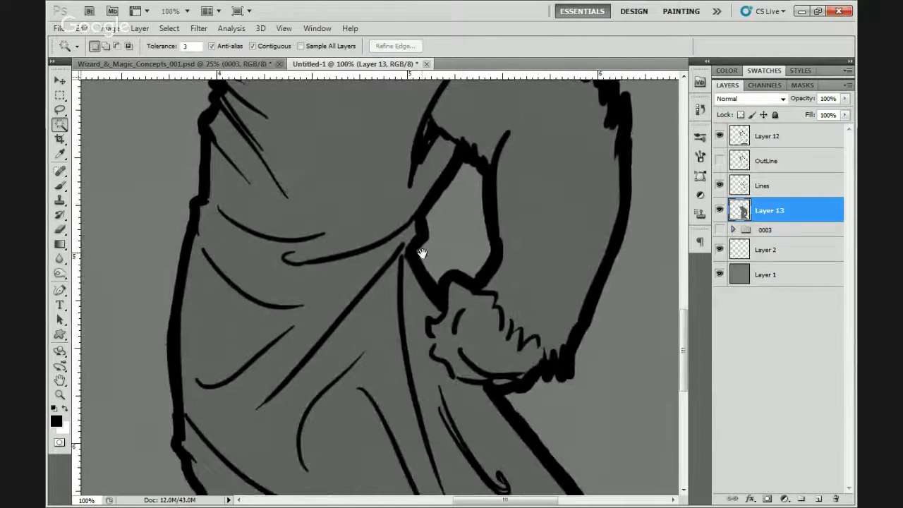
{"action": "left_click_drag", "start_coordinate": [421, 257], "coordinate": [430, 202]}
{"action": "left_click", "coordinate": [719, 137]}
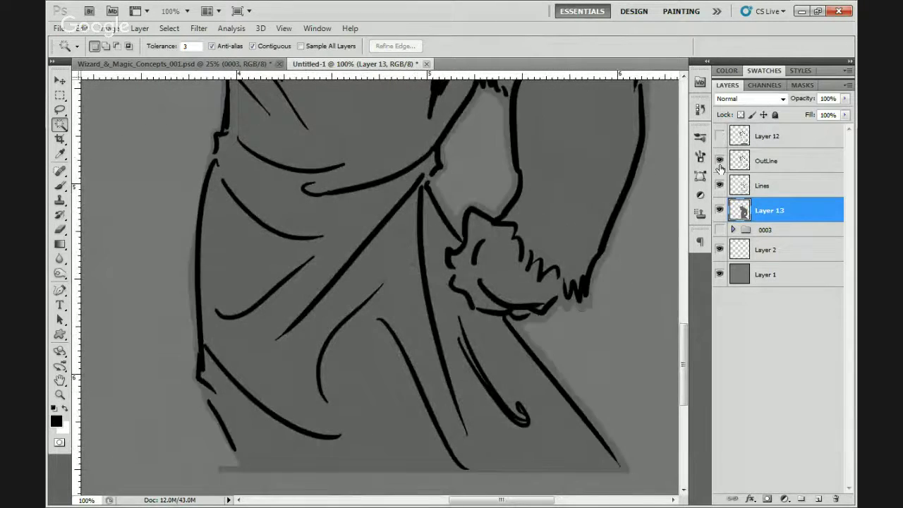
{"action": "left_click", "coordinate": [719, 162]}
{"action": "left_click_drag", "start_coordinate": [386, 310], "coordinate": [451, 240]}
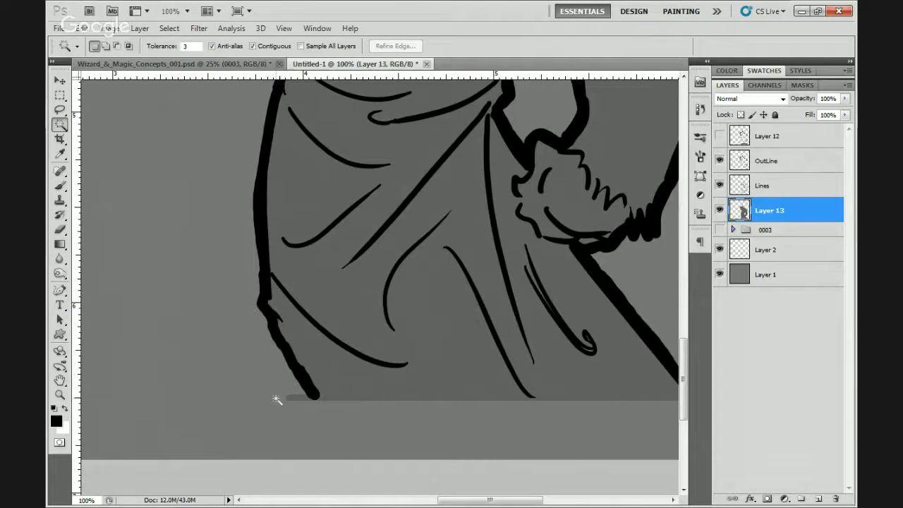
{"action": "key", "text": "e"}
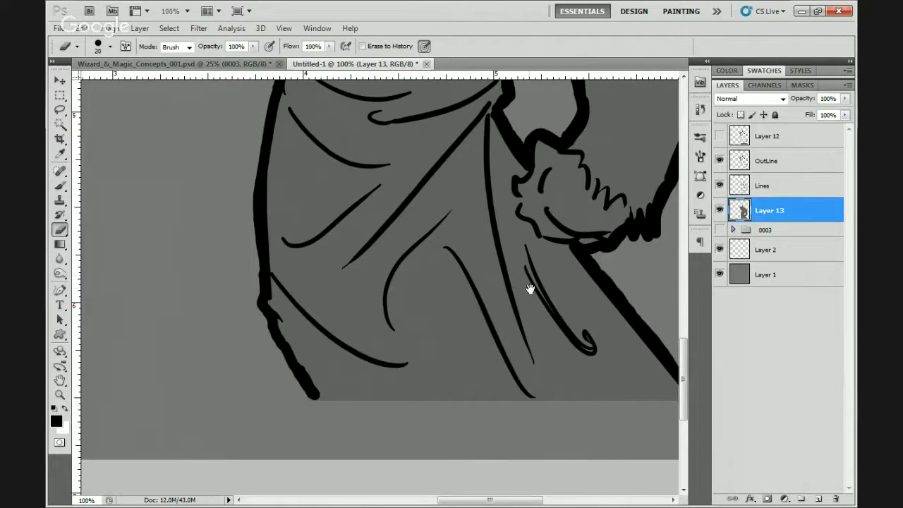
- Save the document as Gwildor_00003.psd
{"action": "left_click_drag", "start_coordinate": [515, 280], "coordinate": [461, 343]}
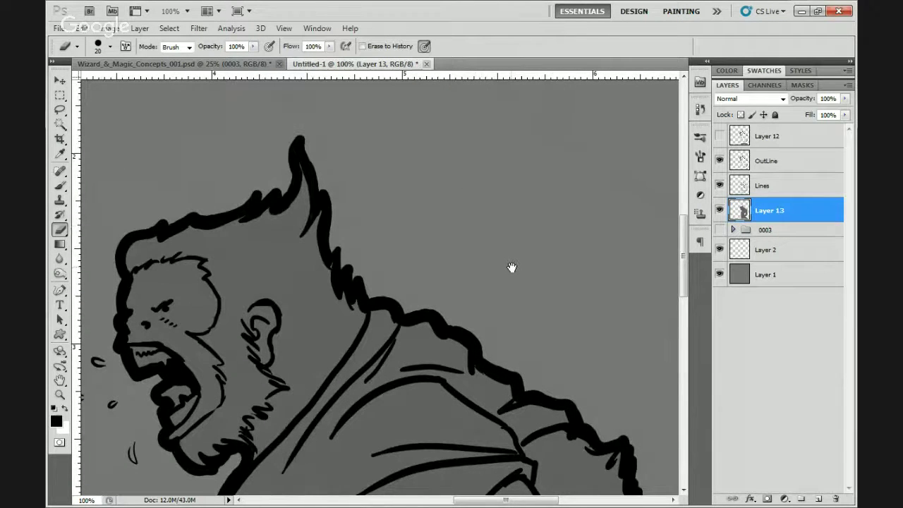
{"action": "mouse_move", "coordinate": [511, 266]}
{"action": "left_mouse_down"}
{"action": "mouse_move", "coordinate": [480, 261]}
{"action": "mouse_move", "coordinate": [430, 176]}
{"action": "mouse_move", "coordinate": [530, 249]}
{"action": "left_mouse_up"}
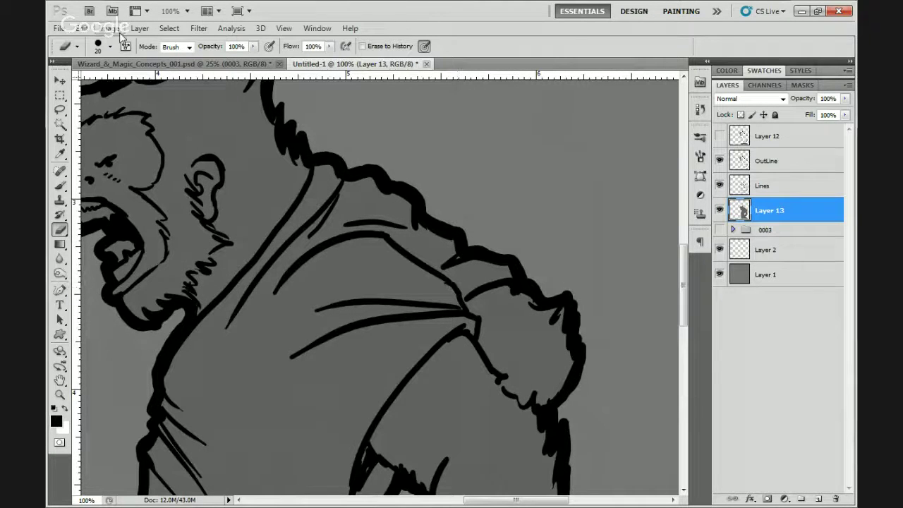
{"action": "left_click", "coordinate": [60, 28]}
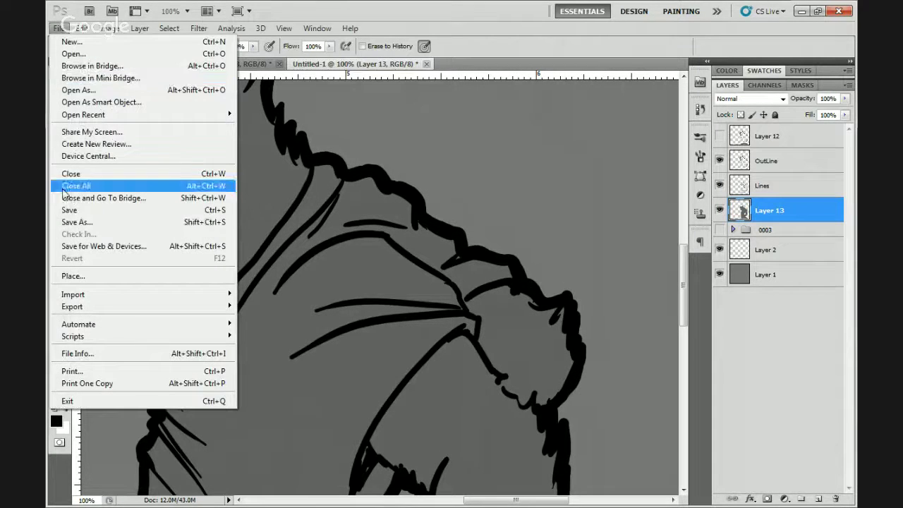
{"action": "left_click", "coordinate": [85, 222]}
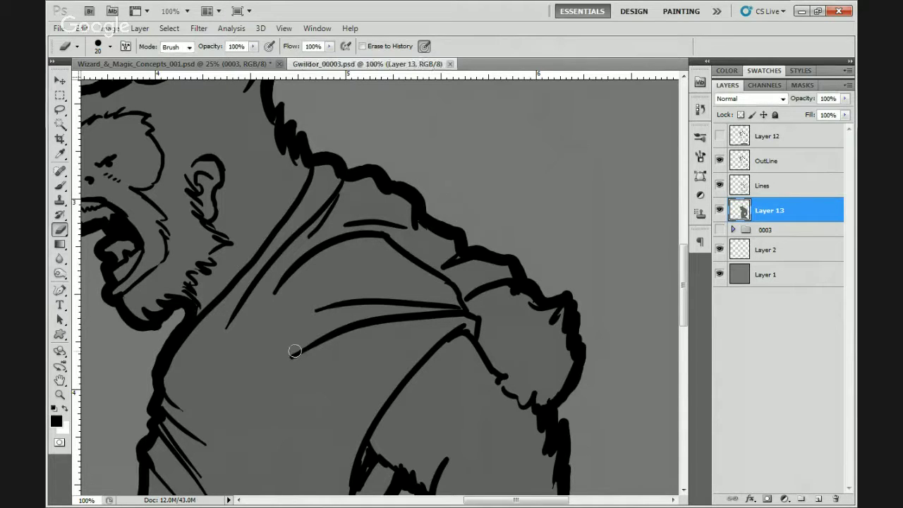
- Delete the hidden merged outline layer, Layer 12
{"action": "key", "text": "z"}
{"action": "right_click", "coordinate": [238, 297]}
{"action": "left_click", "coordinate": [247, 301]}
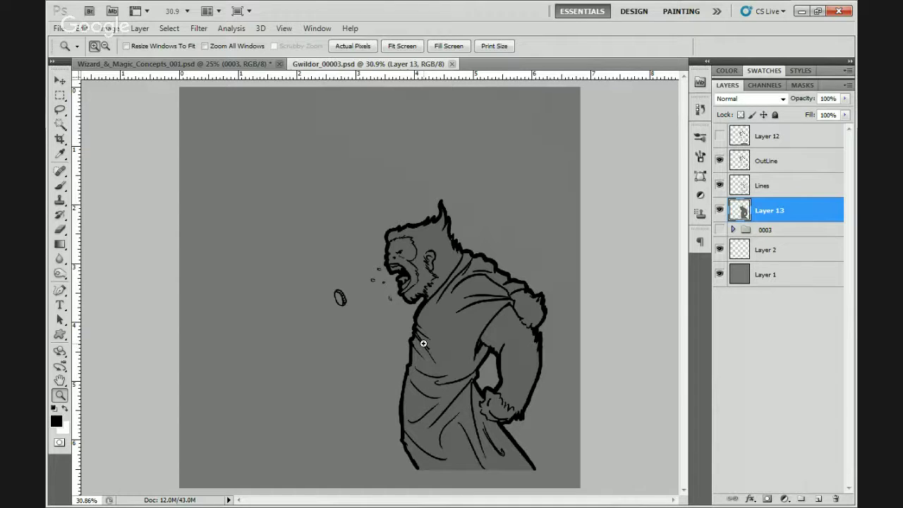
{"action": "left_click", "coordinate": [462, 379]}
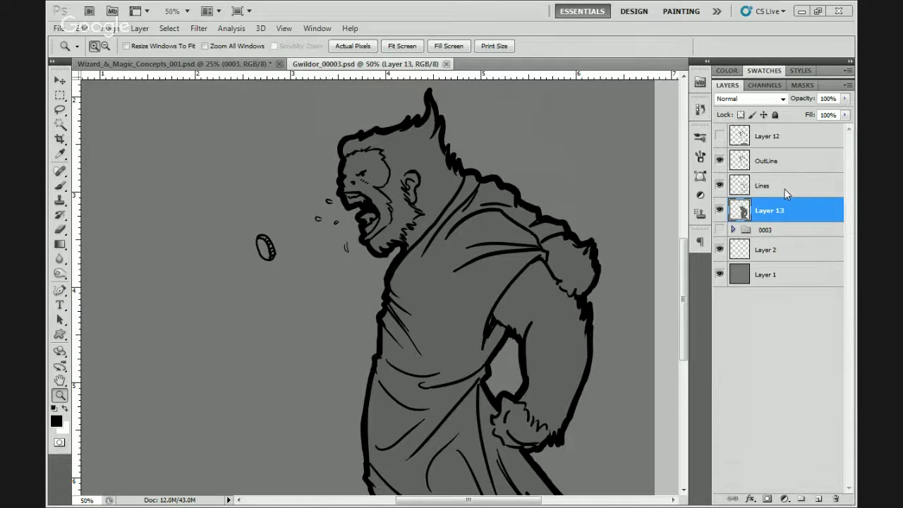
{"action": "left_click", "coordinate": [781, 163]}
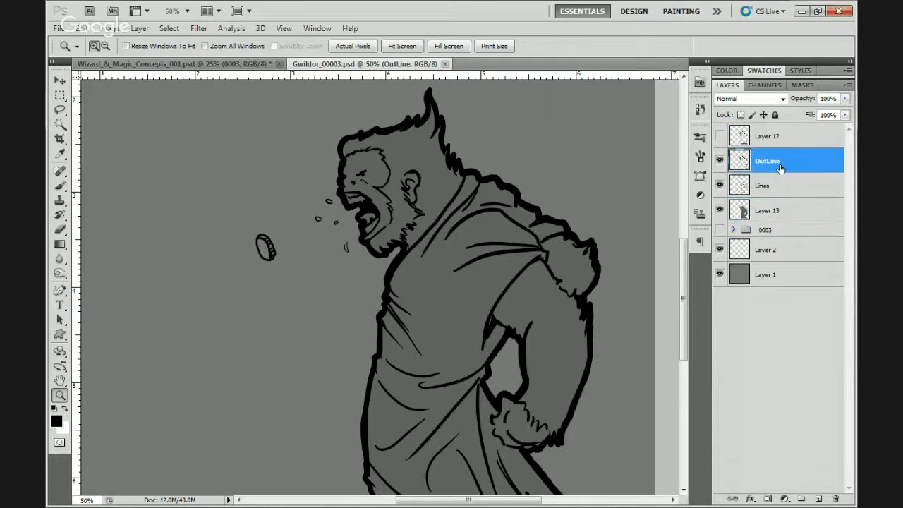
{"action": "left_click", "coordinate": [782, 142]}
{"action": "key", "text": "Delete"}
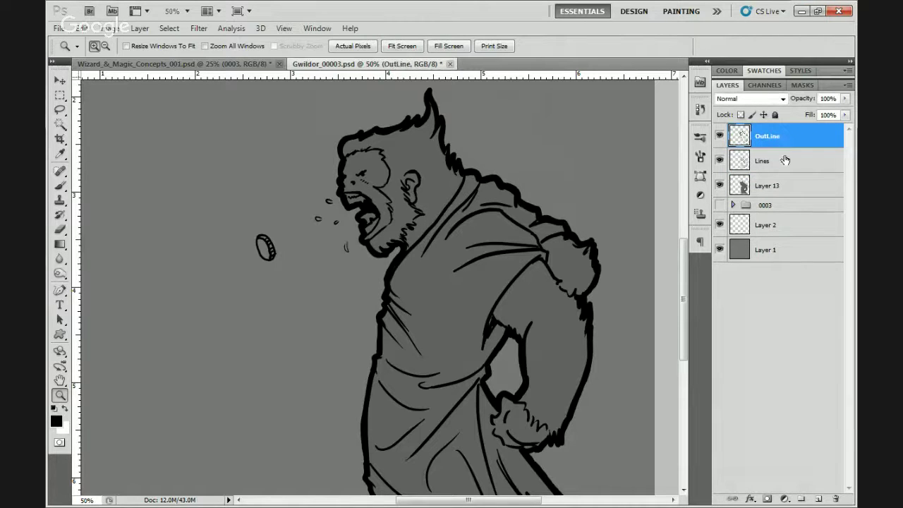
- Add a layer named Cells at the top of the stack and a layer named Color directly above Layer 13
{"action": "left_click", "coordinate": [819, 499]}
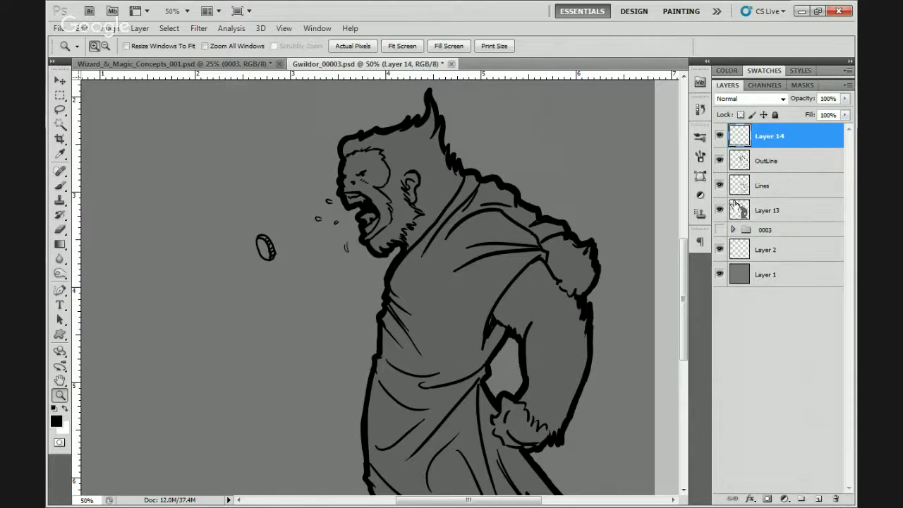
{"action": "left_click", "coordinate": [772, 215]}
{"action": "left_click", "coordinate": [819, 497]}
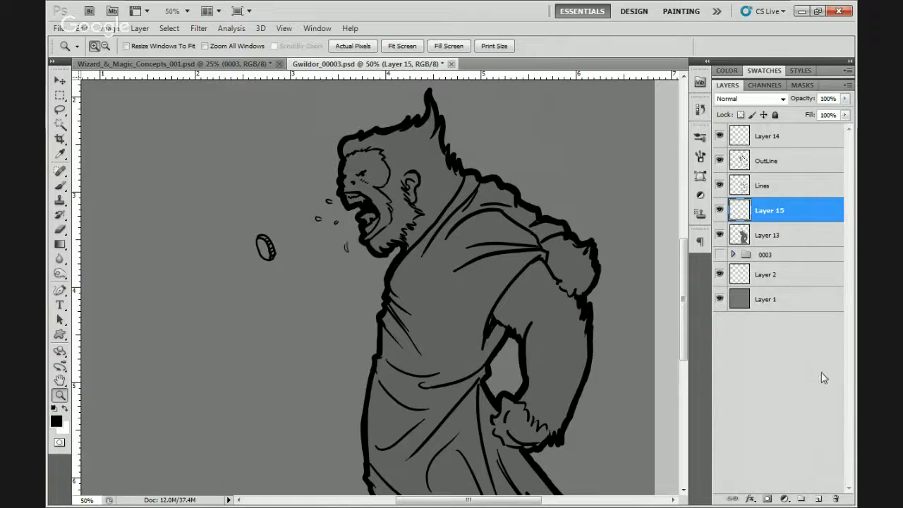
{"action": "double_click", "coordinate": [770, 137]}
{"action": "type", "text": "Ce"}
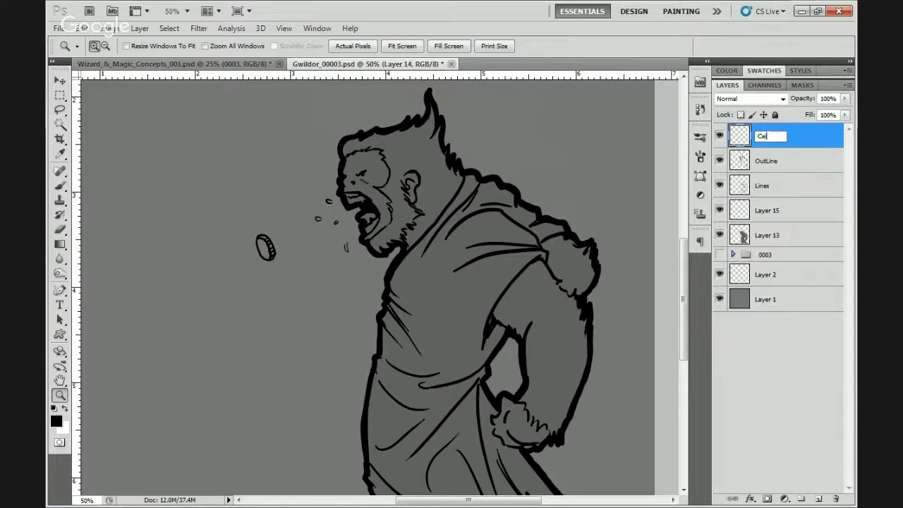
{"action": "type", "text": "lls"}
{"action": "double_click", "coordinate": [769, 215]}
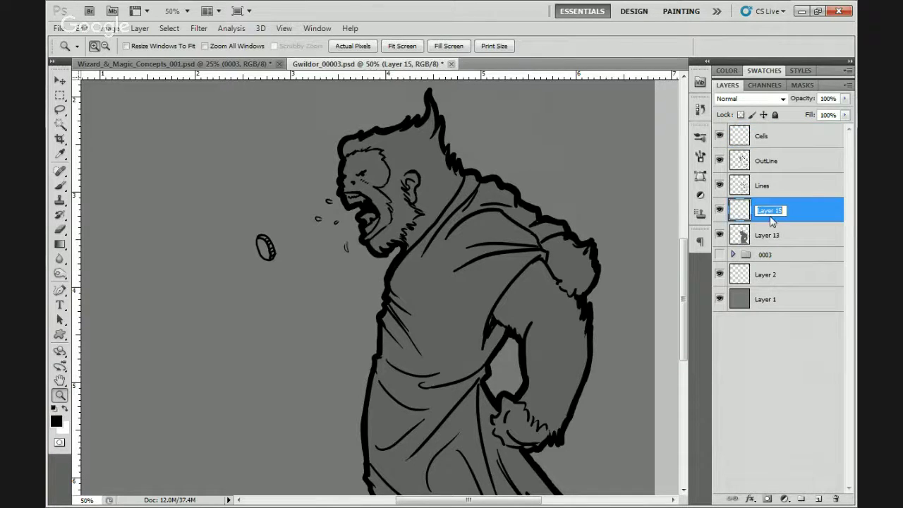
{"action": "type", "text": "Color"}
{"action": "key", "text": "Return"}
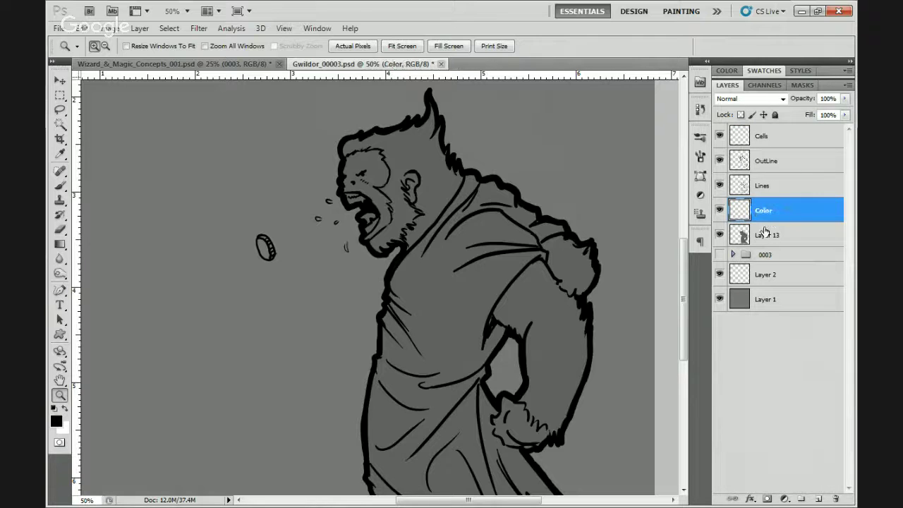
- Hide Layer 13 and use its silhouette as a selection to add layer masks to the Color and Cells layers
{"action": "left_click", "coordinate": [737, 238], "text": "ctrl"}
{"action": "left_click", "coordinate": [719, 234]}
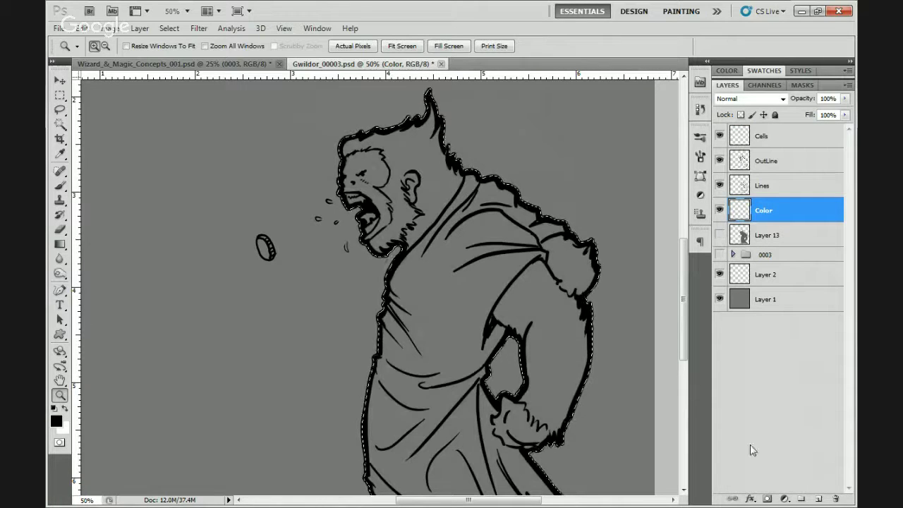
{"action": "left_click", "coordinate": [768, 499]}
{"action": "left_click", "coordinate": [741, 242], "text": "ctrl"}
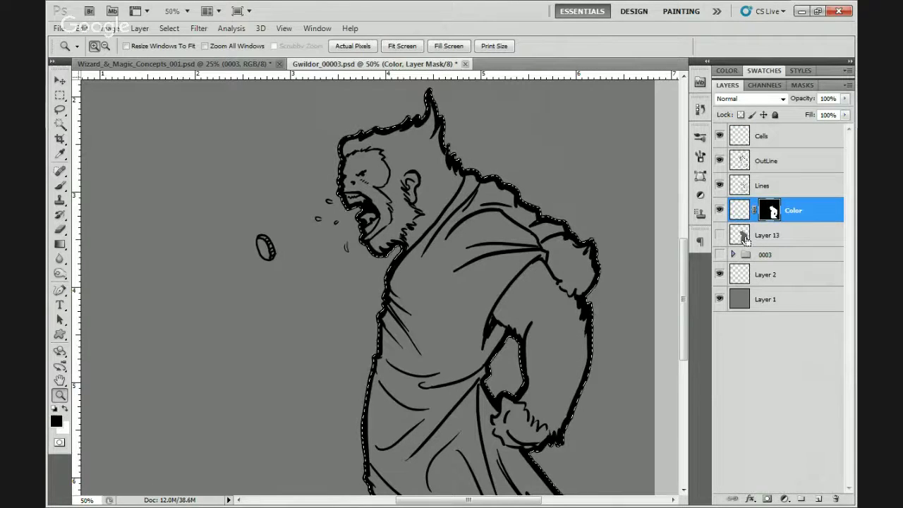
{"action": "left_click", "coordinate": [789, 146]}
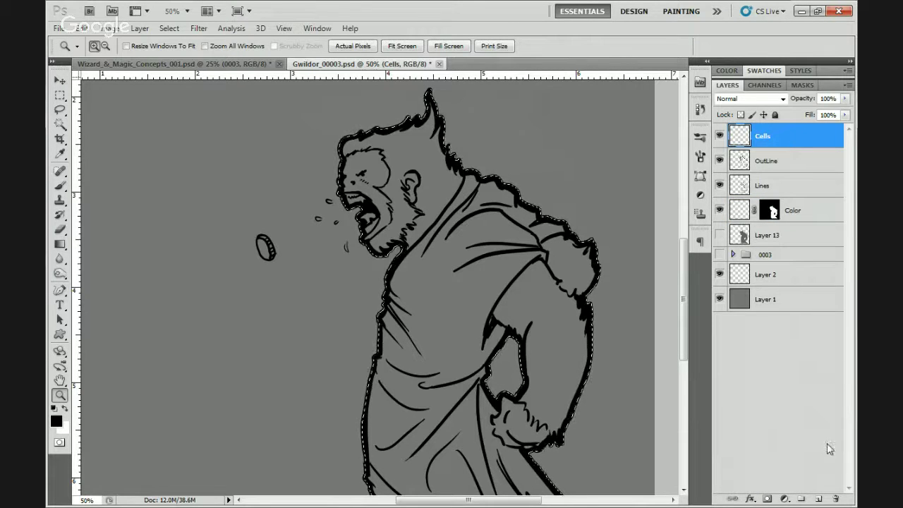
{"action": "left_click", "coordinate": [768, 499]}
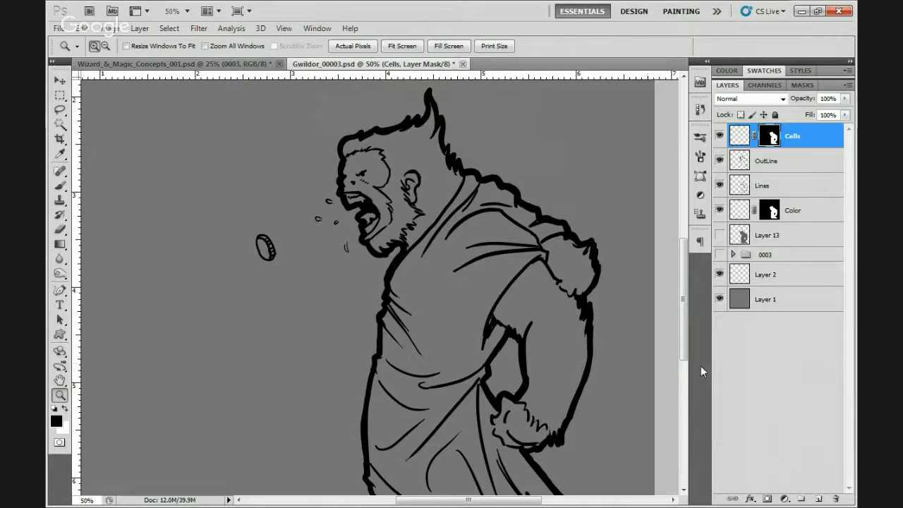
- Save the document with the new masked layers
{"action": "left_click", "coordinate": [58, 28]}
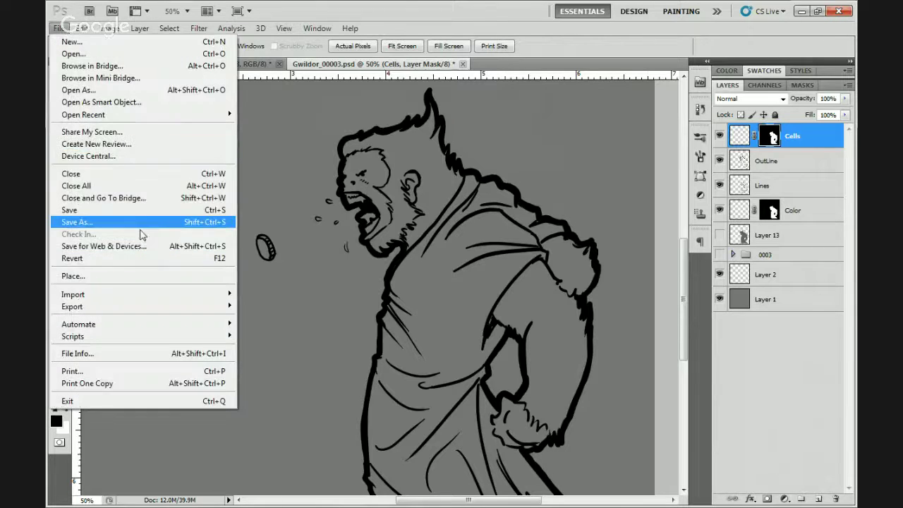
{"action": "left_click", "coordinate": [130, 210]}
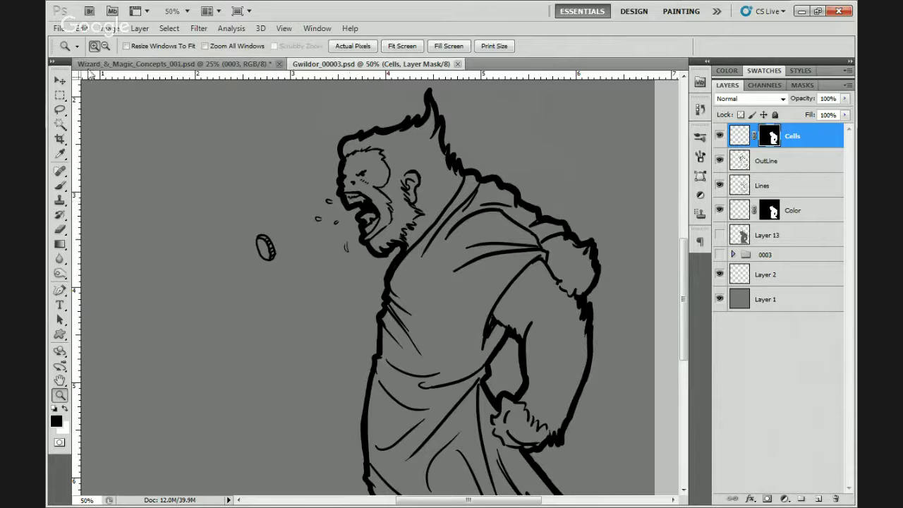
- Copy the Gwildor the mad group from Wizard_&_Magic_Concepts_001.psd into Gwildor_00003.psd
{"action": "left_click", "coordinate": [173, 63]}
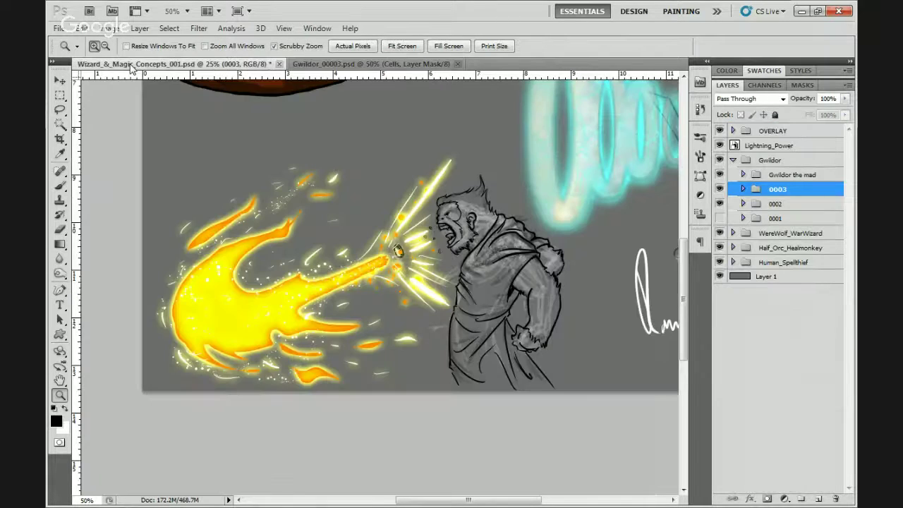
{"action": "key", "text": "v"}
{"action": "scroll", "coordinate": [409, 196], "scroll_direction": "up", "scroll_amount": 6}
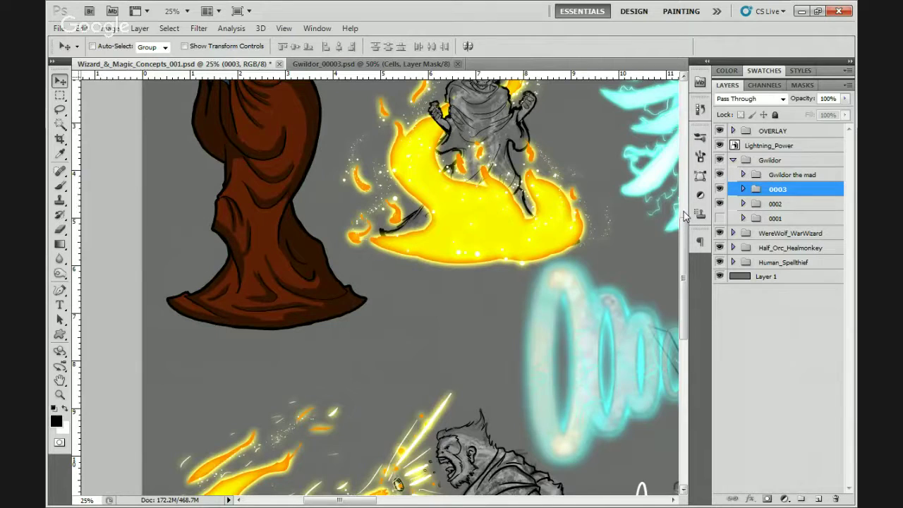
{"action": "left_click", "coordinate": [719, 159]}
{"action": "left_click", "coordinate": [719, 159]}
{"action": "left_click", "coordinate": [719, 175]}
{"action": "left_click", "coordinate": [719, 174]}
{"action": "left_click", "coordinate": [782, 175]}
{"action": "left_click_drag", "start_coordinate": [308, 220], "coordinate": [273, 194]}
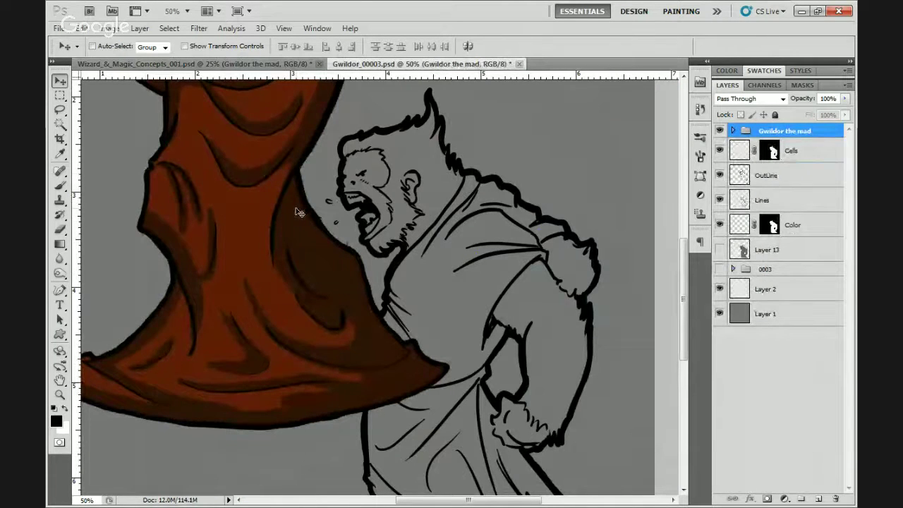
- Convert the Gwildor the mad group to a smart object, scale it down, and place it beside the shouting character as a color reference
{"action": "right_click", "coordinate": [773, 130]}
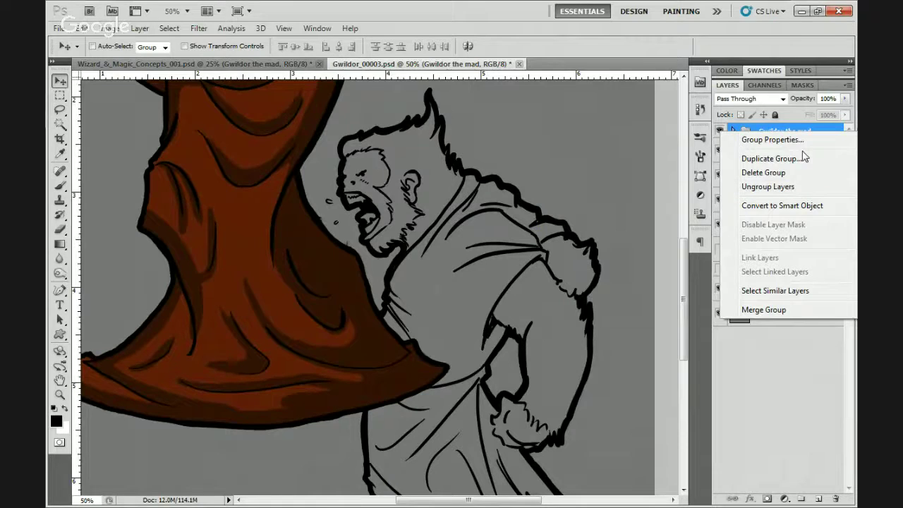
{"action": "left_click", "coordinate": [817, 205]}
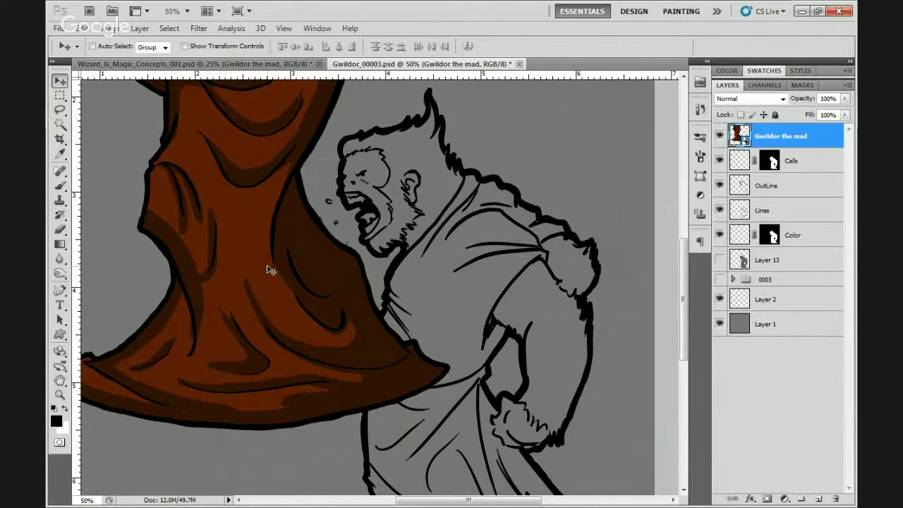
{"action": "key", "text": "ctrl+t"}
{"action": "left_click_drag", "start_coordinate": [444, 430], "coordinate": [330, 251]}
{"action": "left_click_drag", "start_coordinate": [267, 201], "coordinate": [204, 346]}
{"action": "key", "text": "Return"}
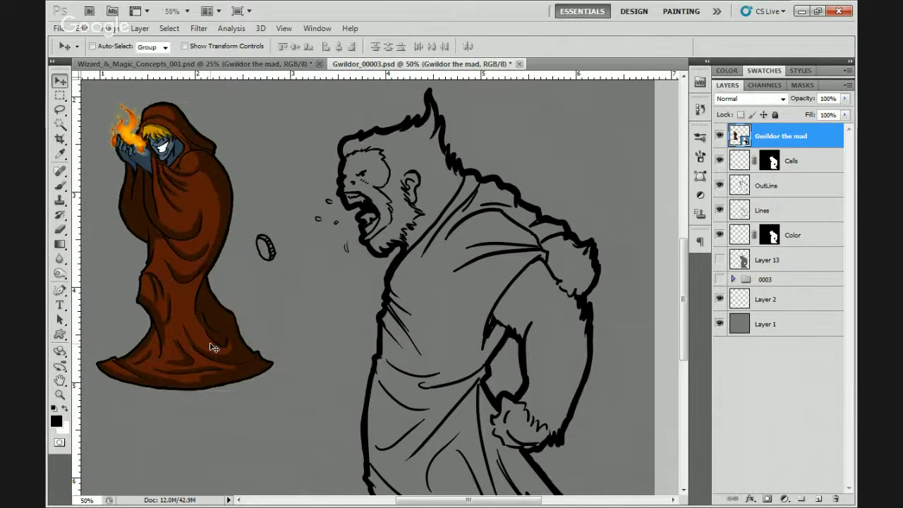
- Sample the reference robe's red-brown and fill the character's silhouette with it on the Color layer, then deselect
{"action": "key", "text": "b"}
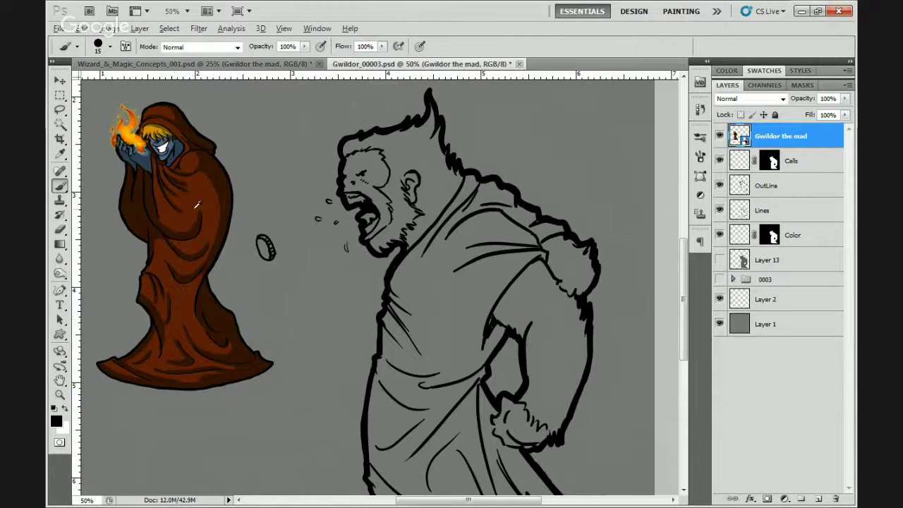
{"action": "left_click", "coordinate": [198, 192], "text": "alt"}
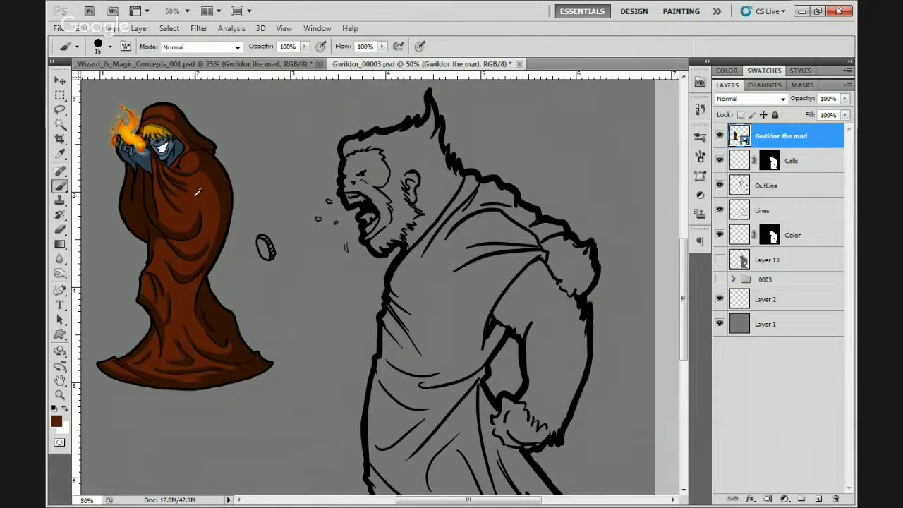
{"action": "left_click", "coordinate": [737, 243]}
{"action": "left_click", "coordinate": [736, 264], "text": "ctrl"}
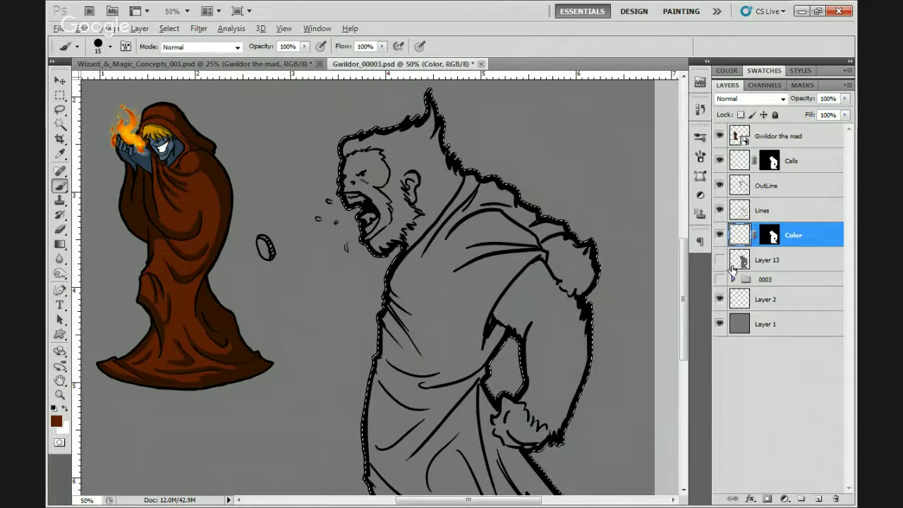
{"action": "key", "text": "alt+BackSpace"}
{"action": "key", "text": "ctrl+d"}
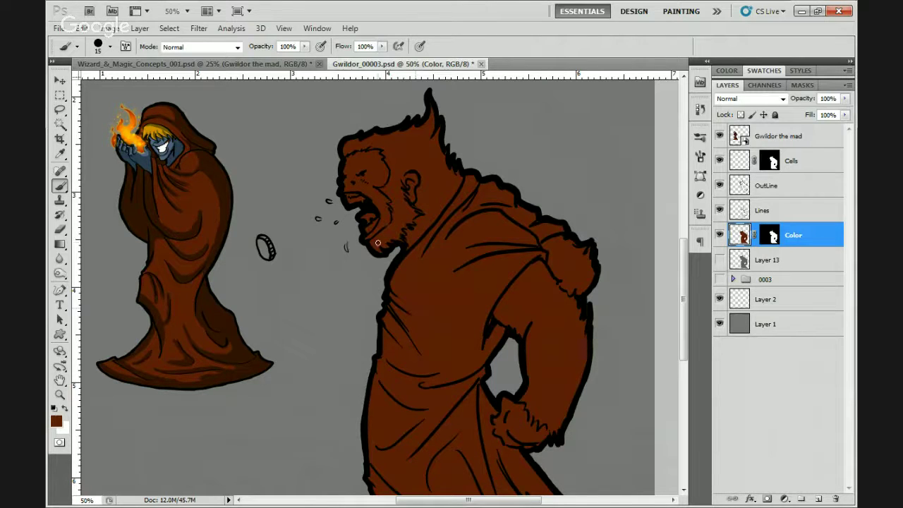
- Sample the golden yellow of the reference figure's hair and paint the pointed tuft and back of the character's head
{"action": "key", "text": "z"}
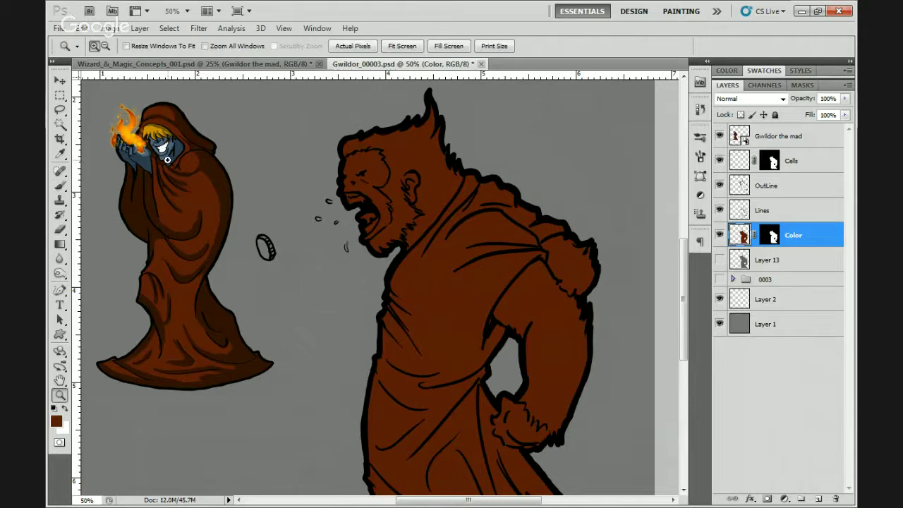
{"action": "left_click", "coordinate": [169, 159]}
{"action": "left_click", "coordinate": [173, 156]}
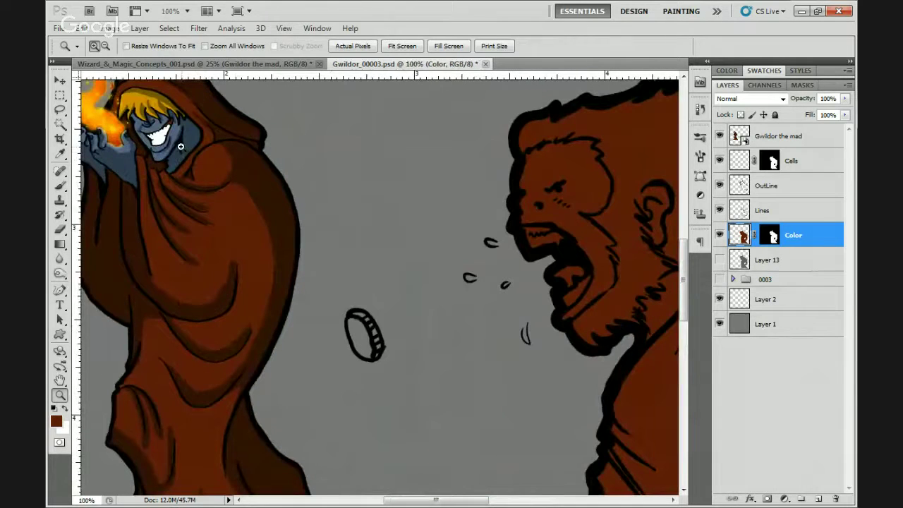
{"action": "key", "text": "b"}
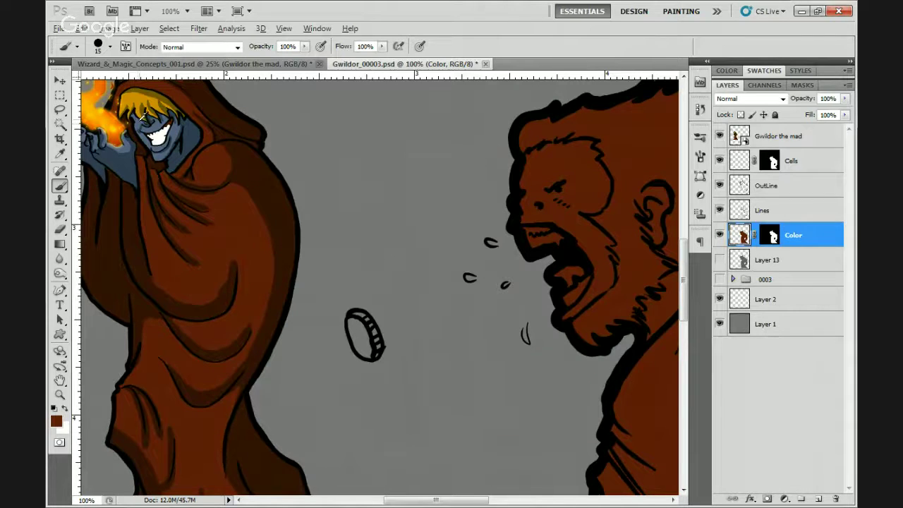
{"action": "left_click", "coordinate": [137, 95], "text": "alt"}
{"action": "left_click_drag", "start_coordinate": [423, 231], "coordinate": [237, 251]}
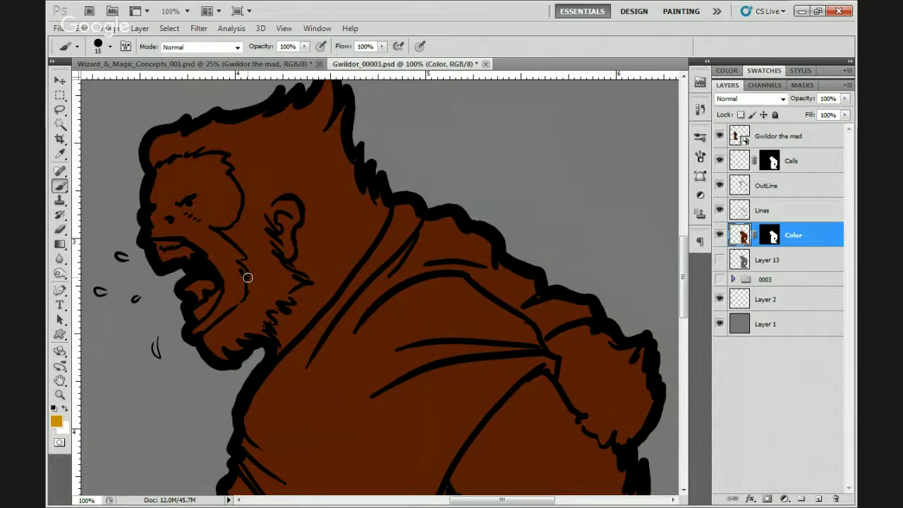
{"action": "mouse_move", "coordinate": [372, 215]}
{"action": "left_mouse_down"}
{"action": "mouse_move", "coordinate": [378, 182]}
{"action": "mouse_move", "coordinate": [342, 164]}
{"action": "mouse_move", "coordinate": [351, 131]}
{"action": "mouse_move", "coordinate": [335, 215]}
{"action": "mouse_move", "coordinate": [321, 135]}
{"action": "mouse_move", "coordinate": [338, 189]}
{"action": "mouse_move", "coordinate": [324, 225]}
{"action": "mouse_move", "coordinate": [295, 161]}
{"action": "mouse_move", "coordinate": [282, 240]}
{"action": "mouse_move", "coordinate": [290, 222]}
{"action": "mouse_move", "coordinate": [293, 282]}
{"action": "mouse_move", "coordinate": [266, 206]}
{"action": "left_mouse_up"}
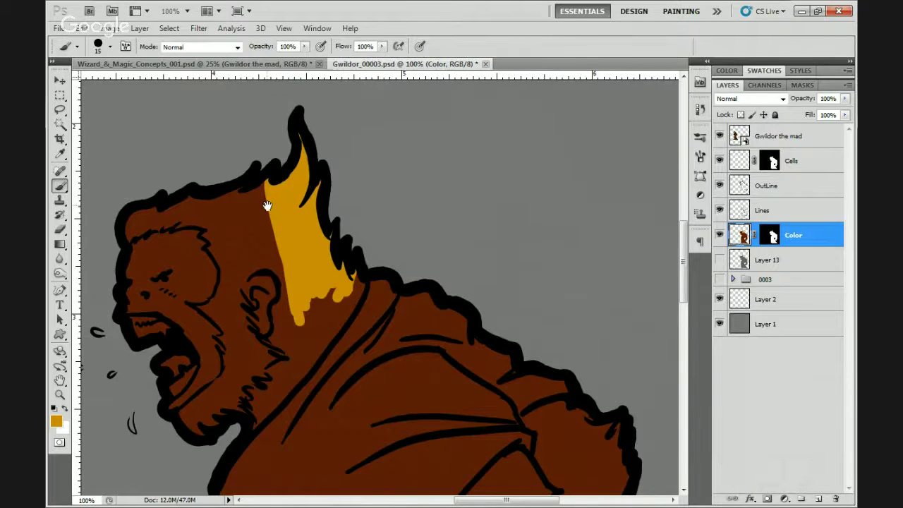
- Turn on pen pressure control for brush size and paint the nape and neck golden along the collar to the beard
{"action": "scroll", "coordinate": [424, 161], "scroll_direction": "down", "scroll_amount": 4}
{"action": "scroll", "coordinate": [423, 163], "scroll_direction": "left", "scroll_amount": 3}
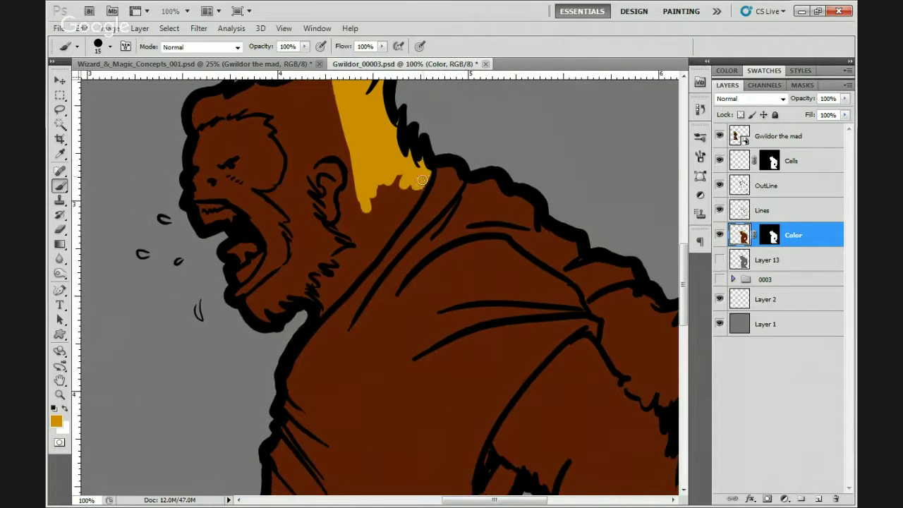
{"action": "left_click_drag", "start_coordinate": [423, 182], "coordinate": [377, 231]}
{"action": "left_click", "coordinate": [420, 46]}
{"action": "mouse_move", "coordinate": [423, 175]}
{"action": "left_mouse_down"}
{"action": "mouse_move", "coordinate": [396, 225]}
{"action": "mouse_move", "coordinate": [424, 182]}
{"action": "mouse_move", "coordinate": [417, 196]}
{"action": "mouse_move", "coordinate": [403, 189]}
{"action": "mouse_move", "coordinate": [382, 213]}
{"action": "mouse_move", "coordinate": [399, 199]}
{"action": "mouse_move", "coordinate": [396, 182]}
{"action": "mouse_move", "coordinate": [375, 197]}
{"action": "mouse_move", "coordinate": [396, 182]}
{"action": "mouse_move", "coordinate": [400, 196]}
{"action": "mouse_move", "coordinate": [385, 222]}
{"action": "mouse_move", "coordinate": [371, 227]}
{"action": "mouse_move", "coordinate": [360, 209]}
{"action": "mouse_move", "coordinate": [394, 232]}
{"action": "mouse_move", "coordinate": [390, 238]}
{"action": "mouse_move", "coordinate": [379, 234]}
{"action": "mouse_move", "coordinate": [315, 315]}
{"action": "mouse_move", "coordinate": [377, 252]}
{"action": "mouse_move", "coordinate": [335, 300]}
{"action": "mouse_move", "coordinate": [359, 244]}
{"action": "mouse_move", "coordinate": [315, 310]}
{"action": "left_mouse_up"}
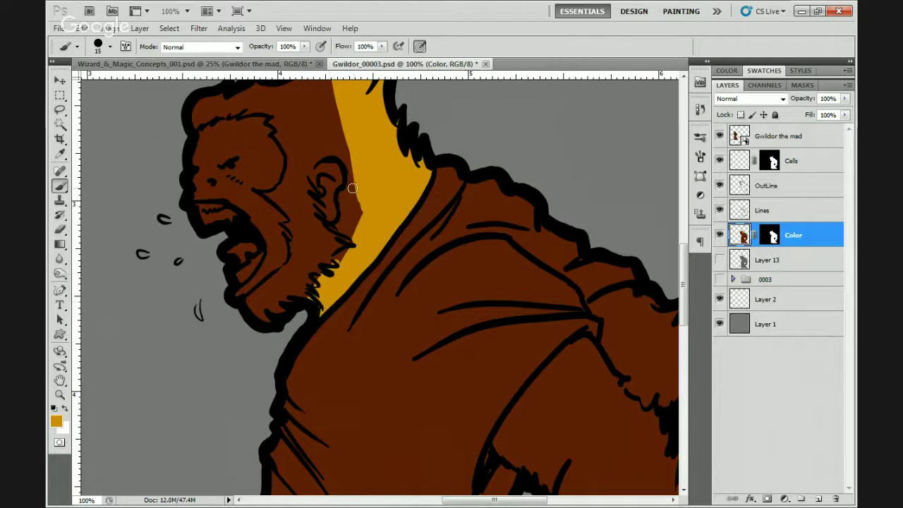
- Paint the beard, sideburns and remaining head hair golden, leaving the face and inner ear uncolored
{"action": "mouse_move", "coordinate": [353, 187]}
{"action": "left_mouse_down"}
{"action": "mouse_move", "coordinate": [326, 230]}
{"action": "mouse_move", "coordinate": [353, 220]}
{"action": "mouse_move", "coordinate": [339, 240]}
{"action": "mouse_move", "coordinate": [349, 195]}
{"action": "mouse_move", "coordinate": [360, 218]}
{"action": "mouse_move", "coordinate": [347, 160]}
{"action": "mouse_move", "coordinate": [356, 176]}
{"action": "mouse_move", "coordinate": [352, 183]}
{"action": "mouse_move", "coordinate": [333, 152]}
{"action": "mouse_move", "coordinate": [312, 160]}
{"action": "mouse_move", "coordinate": [305, 178]}
{"action": "mouse_move", "coordinate": [320, 219]}
{"action": "mouse_move", "coordinate": [315, 235]}
{"action": "left_mouse_up"}
{"action": "mouse_move", "coordinate": [288, 264]}
{"action": "left_mouse_down"}
{"action": "mouse_move", "coordinate": [254, 291]}
{"action": "mouse_move", "coordinate": [283, 266]}
{"action": "mouse_move", "coordinate": [251, 298]}
{"action": "mouse_move", "coordinate": [258, 314]}
{"action": "mouse_move", "coordinate": [277, 318]}
{"action": "mouse_move", "coordinate": [291, 293]}
{"action": "mouse_move", "coordinate": [298, 298]}
{"action": "mouse_move", "coordinate": [288, 219]}
{"action": "mouse_move", "coordinate": [261, 190]}
{"action": "mouse_move", "coordinate": [283, 188]}
{"action": "mouse_move", "coordinate": [278, 199]}
{"action": "mouse_move", "coordinate": [284, 190]}
{"action": "mouse_move", "coordinate": [309, 257]}
{"action": "mouse_move", "coordinate": [313, 229]}
{"action": "mouse_move", "coordinate": [336, 246]}
{"action": "left_mouse_up"}
{"action": "left_click_drag", "start_coordinate": [309, 223], "coordinate": [296, 177]}
{"action": "mouse_move", "coordinate": [283, 136]}
{"action": "left_mouse_down"}
{"action": "mouse_move", "coordinate": [325, 246]}
{"action": "mouse_move", "coordinate": [314, 209]}
{"action": "mouse_move", "coordinate": [283, 223]}
{"action": "mouse_move", "coordinate": [276, 184]}
{"action": "mouse_move", "coordinate": [290, 213]}
{"action": "mouse_move", "coordinate": [282, 187]}
{"action": "mouse_move", "coordinate": [265, 172]}
{"action": "mouse_move", "coordinate": [292, 203]}
{"action": "mouse_move", "coordinate": [300, 187]}
{"action": "mouse_move", "coordinate": [318, 200]}
{"action": "mouse_move", "coordinate": [333, 195]}
{"action": "mouse_move", "coordinate": [343, 215]}
{"action": "mouse_move", "coordinate": [329, 191]}
{"action": "mouse_move", "coordinate": [338, 173]}
{"action": "mouse_move", "coordinate": [317, 186]}
{"action": "mouse_move", "coordinate": [337, 157]}
{"action": "mouse_move", "coordinate": [334, 144]}
{"action": "mouse_move", "coordinate": [319, 153]}
{"action": "mouse_move", "coordinate": [326, 116]}
{"action": "mouse_move", "coordinate": [294, 118]}
{"action": "mouse_move", "coordinate": [277, 169]}
{"action": "mouse_move", "coordinate": [275, 154]}
{"action": "mouse_move", "coordinate": [223, 162]}
{"action": "mouse_move", "coordinate": [190, 181]}
{"action": "mouse_move", "coordinate": [255, 156]}
{"action": "mouse_move", "coordinate": [238, 161]}
{"action": "mouse_move", "coordinate": [278, 167]}
{"action": "mouse_move", "coordinate": [284, 145]}
{"action": "mouse_move", "coordinate": [256, 154]}
{"action": "mouse_move", "coordinate": [278, 130]}
{"action": "mouse_move", "coordinate": [217, 141]}
{"action": "mouse_move", "coordinate": [213, 154]}
{"action": "mouse_move", "coordinate": [216, 142]}
{"action": "mouse_move", "coordinate": [183, 178]}
{"action": "left_mouse_up"}
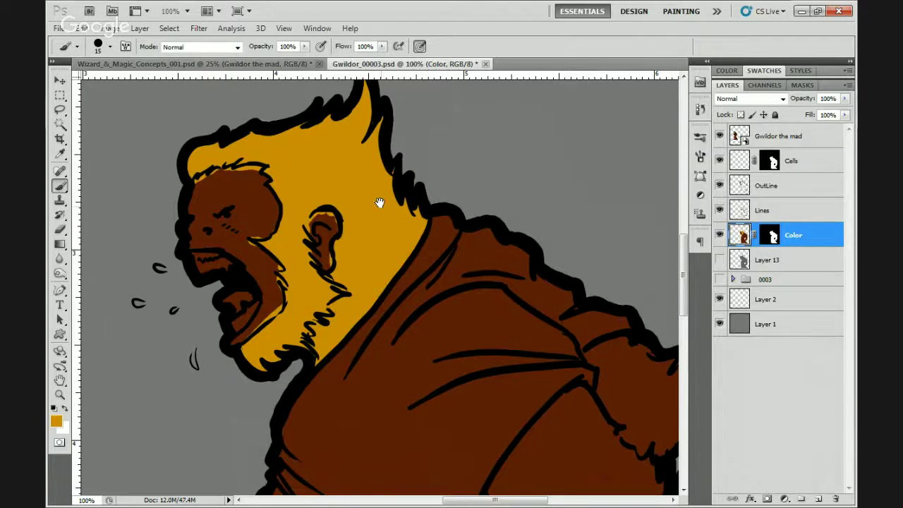
- Paint the furry shoulder and the arm golden down toward the fist, enlarging the brush to 35 for the broad areas
{"action": "mouse_move", "coordinate": [379, 202]}
{"action": "left_mouse_down"}
{"action": "mouse_move", "coordinate": [272, 161]}
{"action": "mouse_move", "coordinate": [296, 184]}
{"action": "mouse_move", "coordinate": [368, 208]}
{"action": "mouse_move", "coordinate": [359, 209]}
{"action": "mouse_move", "coordinate": [379, 196]}
{"action": "mouse_move", "coordinate": [337, 215]}
{"action": "mouse_move", "coordinate": [349, 252]}
{"action": "mouse_move", "coordinate": [354, 215]}
{"action": "mouse_move", "coordinate": [348, 221]}
{"action": "mouse_move", "coordinate": [371, 229]}
{"action": "mouse_move", "coordinate": [378, 218]}
{"action": "mouse_move", "coordinate": [364, 214]}
{"action": "mouse_move", "coordinate": [359, 237]}
{"action": "mouse_move", "coordinate": [345, 210]}
{"action": "mouse_move", "coordinate": [396, 207]}
{"action": "mouse_move", "coordinate": [357, 222]}
{"action": "left_mouse_up"}
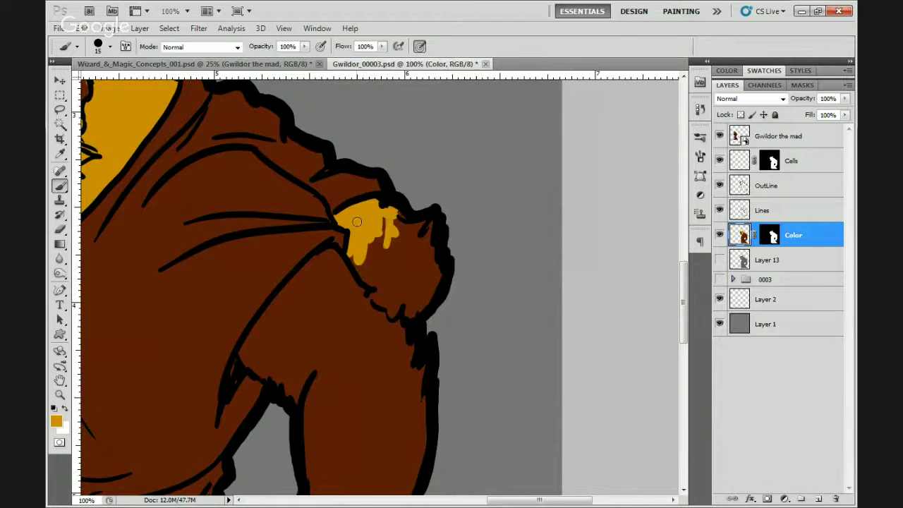
{"action": "mouse_move", "coordinate": [350, 253]}
{"action": "left_mouse_down"}
{"action": "mouse_move", "coordinate": [343, 280]}
{"action": "mouse_move", "coordinate": [339, 259]}
{"action": "mouse_move", "coordinate": [324, 256]}
{"action": "mouse_move", "coordinate": [311, 275]}
{"action": "mouse_move", "coordinate": [335, 282]}
{"action": "mouse_move", "coordinate": [312, 264]}
{"action": "mouse_move", "coordinate": [258, 331]}
{"action": "mouse_move", "coordinate": [264, 324]}
{"action": "left_mouse_up"}
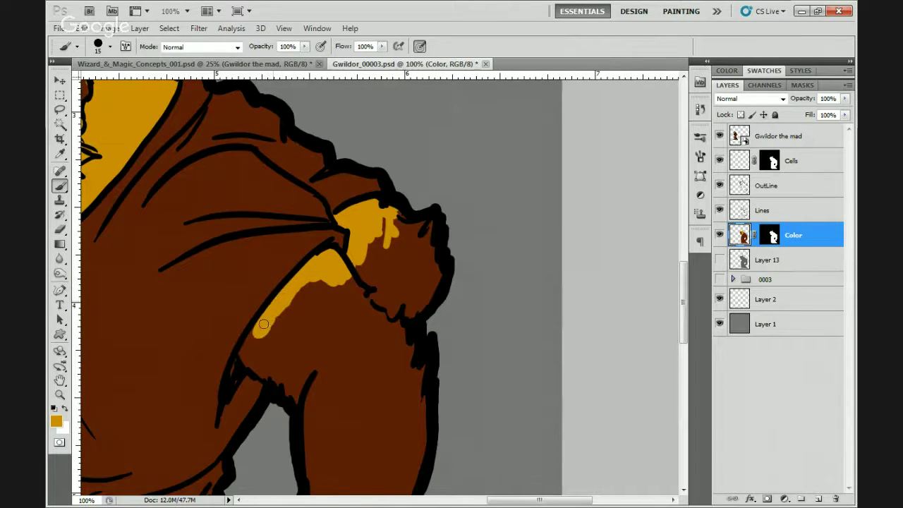
{"action": "mouse_move", "coordinate": [325, 260]}
{"action": "left_mouse_down"}
{"action": "mouse_move", "coordinate": [297, 277]}
{"action": "mouse_move", "coordinate": [246, 346]}
{"action": "mouse_move", "coordinate": [240, 357]}
{"action": "mouse_move", "coordinate": [254, 369]}
{"action": "mouse_move", "coordinate": [245, 357]}
{"action": "mouse_move", "coordinate": [236, 368]}
{"action": "mouse_move", "coordinate": [252, 353]}
{"action": "mouse_move", "coordinate": [298, 399]}
{"action": "mouse_move", "coordinate": [255, 350]}
{"action": "mouse_move", "coordinate": [267, 348]}
{"action": "mouse_move", "coordinate": [257, 338]}
{"action": "mouse_move", "coordinate": [281, 362]}
{"action": "mouse_move", "coordinate": [276, 333]}
{"action": "mouse_move", "coordinate": [293, 384]}
{"action": "mouse_move", "coordinate": [285, 280]}
{"action": "mouse_move", "coordinate": [334, 274]}
{"action": "mouse_move", "coordinate": [294, 270]}
{"action": "left_mouse_up"}
{"action": "key", "text": "bracketright"}
{"action": "key", "text": "bracketright"}
{"action": "mouse_move", "coordinate": [341, 233]}
{"action": "left_mouse_down"}
{"action": "mouse_move", "coordinate": [362, 283]}
{"action": "mouse_move", "coordinate": [339, 295]}
{"action": "mouse_move", "coordinate": [316, 292]}
{"action": "mouse_move", "coordinate": [288, 322]}
{"action": "mouse_move", "coordinate": [294, 301]}
{"action": "mouse_move", "coordinate": [274, 331]}
{"action": "mouse_move", "coordinate": [294, 357]}
{"action": "mouse_move", "coordinate": [351, 379]}
{"action": "mouse_move", "coordinate": [381, 251]}
{"action": "mouse_move", "coordinate": [373, 245]}
{"action": "mouse_move", "coordinate": [357, 256]}
{"action": "mouse_move", "coordinate": [357, 274]}
{"action": "mouse_move", "coordinate": [388, 244]}
{"action": "mouse_move", "coordinate": [393, 261]}
{"action": "mouse_move", "coordinate": [444, 304]}
{"action": "mouse_move", "coordinate": [392, 363]}
{"action": "mouse_move", "coordinate": [389, 332]}
{"action": "mouse_move", "coordinate": [424, 154]}
{"action": "left_mouse_up"}
{"action": "mouse_move", "coordinate": [289, 371]}
{"action": "left_mouse_down"}
{"action": "mouse_move", "coordinate": [358, 422]}
{"action": "mouse_move", "coordinate": [313, 366]}
{"action": "mouse_move", "coordinate": [384, 425]}
{"action": "mouse_move", "coordinate": [311, 327]}
{"action": "mouse_move", "coordinate": [302, 278]}
{"action": "mouse_move", "coordinate": [314, 246]}
{"action": "mouse_move", "coordinate": [344, 342]}
{"action": "mouse_move", "coordinate": [386, 350]}
{"action": "mouse_move", "coordinate": [399, 381]}
{"action": "mouse_move", "coordinate": [430, 316]}
{"action": "mouse_move", "coordinate": [410, 332]}
{"action": "mouse_move", "coordinate": [381, 328]}
{"action": "left_mouse_up"}
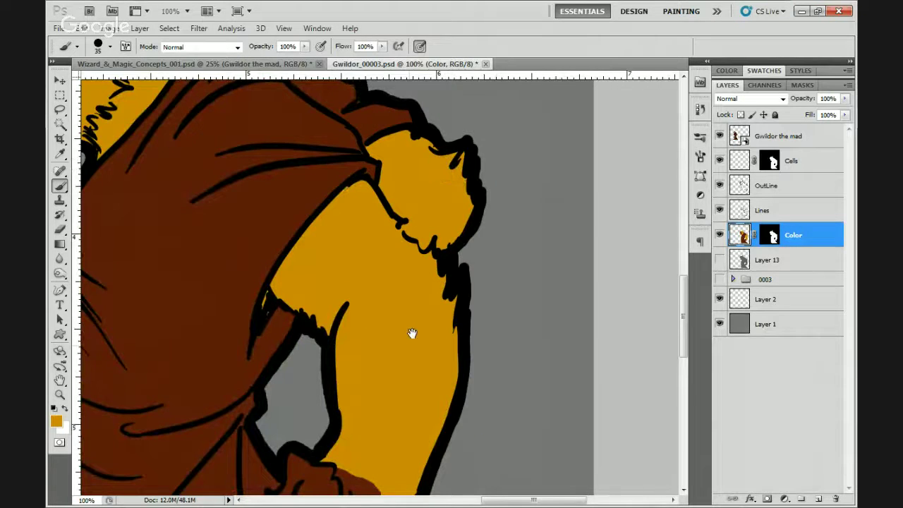
- Reduce the brush to 10 and paint the remaining brown gap between the forearm and the fist's fur edge golden
{"action": "left_click_drag", "start_coordinate": [411, 333], "coordinate": [382, 265]}
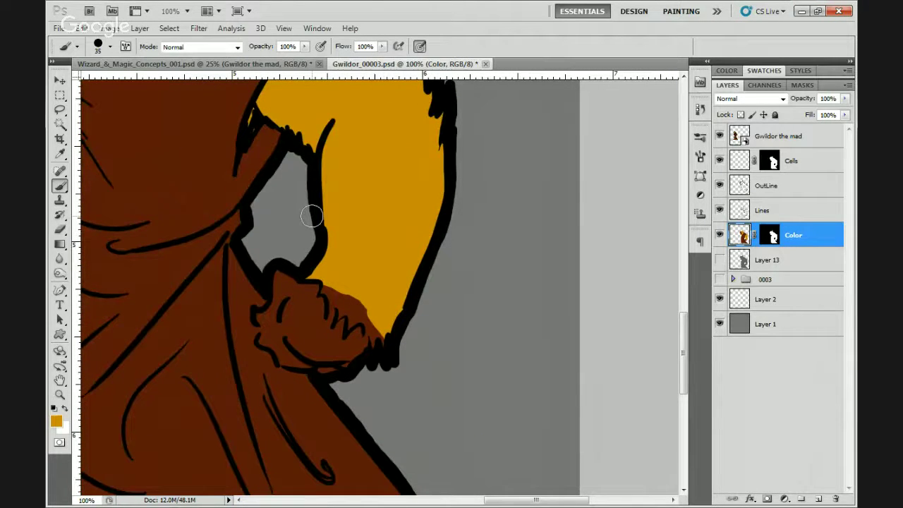
{"action": "key", "text": "bracketleft"}
{"action": "key", "text": "bracketleft"}
{"action": "mouse_move", "coordinate": [324, 284]}
{"action": "left_mouse_down"}
{"action": "mouse_move", "coordinate": [331, 311]}
{"action": "mouse_move", "coordinate": [326, 284]}
{"action": "mouse_move", "coordinate": [339, 310]}
{"action": "mouse_move", "coordinate": [336, 292]}
{"action": "left_mouse_up"}
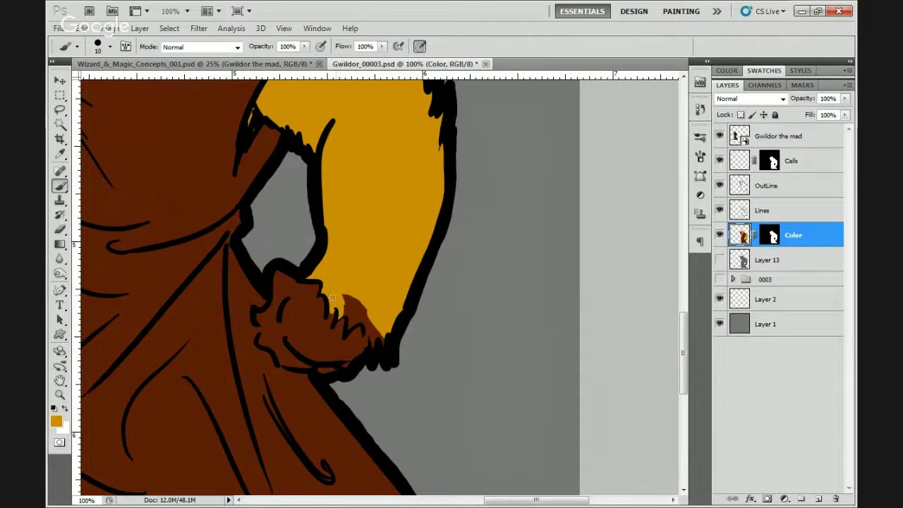
{"action": "mouse_move", "coordinate": [351, 332]}
{"action": "left_mouse_down"}
{"action": "mouse_move", "coordinate": [349, 308]}
{"action": "mouse_move", "coordinate": [352, 323]}
{"action": "mouse_move", "coordinate": [387, 343]}
{"action": "mouse_move", "coordinate": [356, 314]}
{"action": "left_mouse_up"}
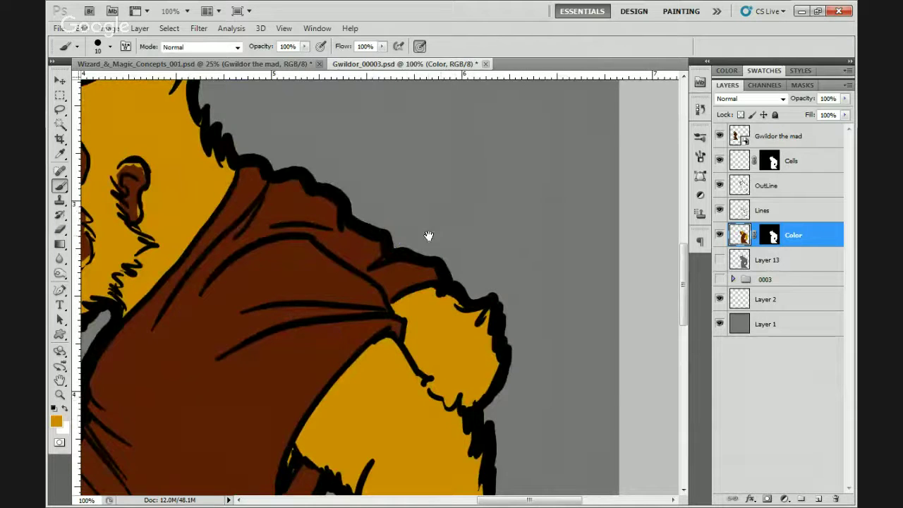
- Paint the inner ear slate blue with the size 10 brush, keeping inside its outline
{"action": "left_click_drag", "start_coordinate": [428, 236], "coordinate": [424, 333]}
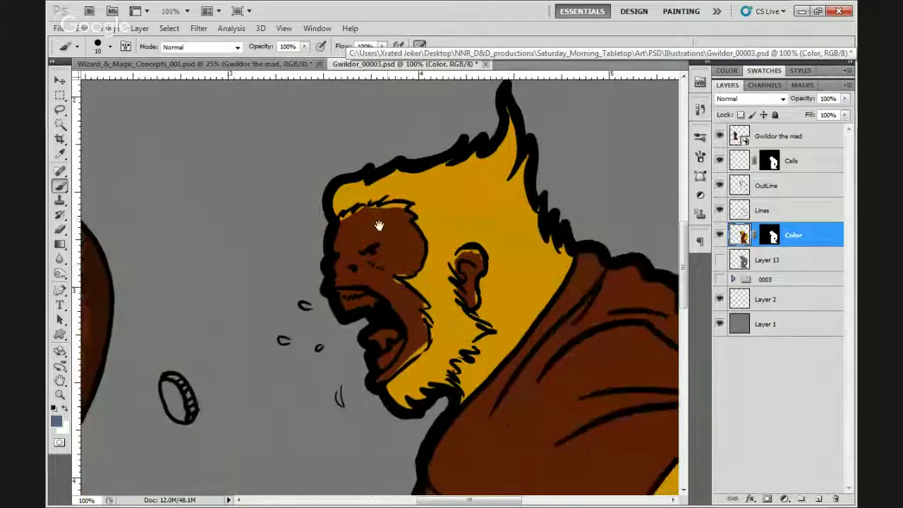
{"action": "left_click_drag", "start_coordinate": [520, 190], "coordinate": [389, 131]}
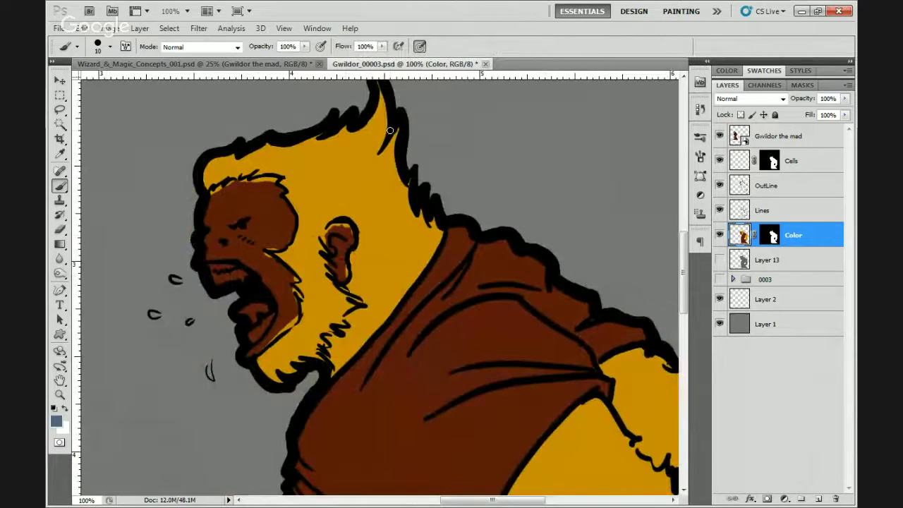
{"action": "mouse_move", "coordinate": [347, 236]}
{"action": "left_mouse_down"}
{"action": "mouse_move", "coordinate": [351, 244]}
{"action": "mouse_move", "coordinate": [340, 226]}
{"action": "mouse_move", "coordinate": [342, 280]}
{"action": "mouse_move", "coordinate": [337, 254]}
{"action": "left_mouse_up"}
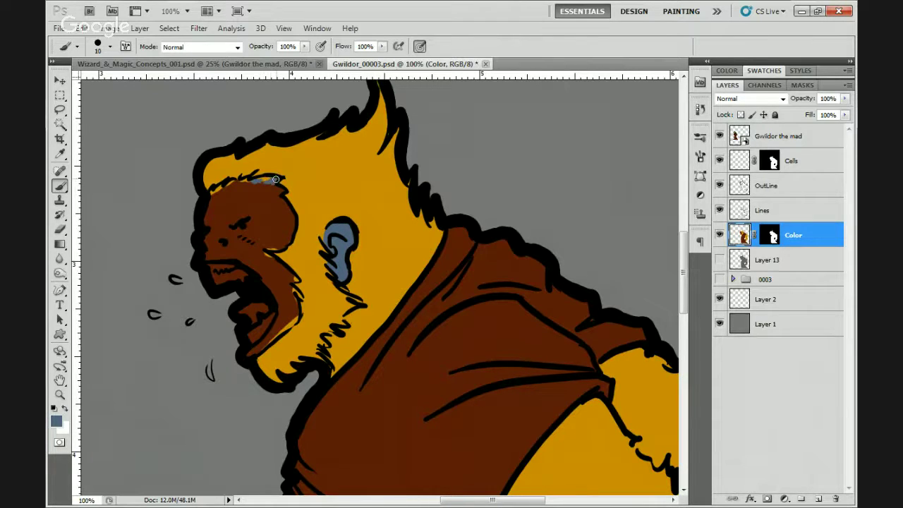
- Paint a slate blue border inside the face along the hairline, temple, cheek and jaw down to the chin
{"action": "left_click_drag", "start_coordinate": [276, 179], "coordinate": [227, 185]}
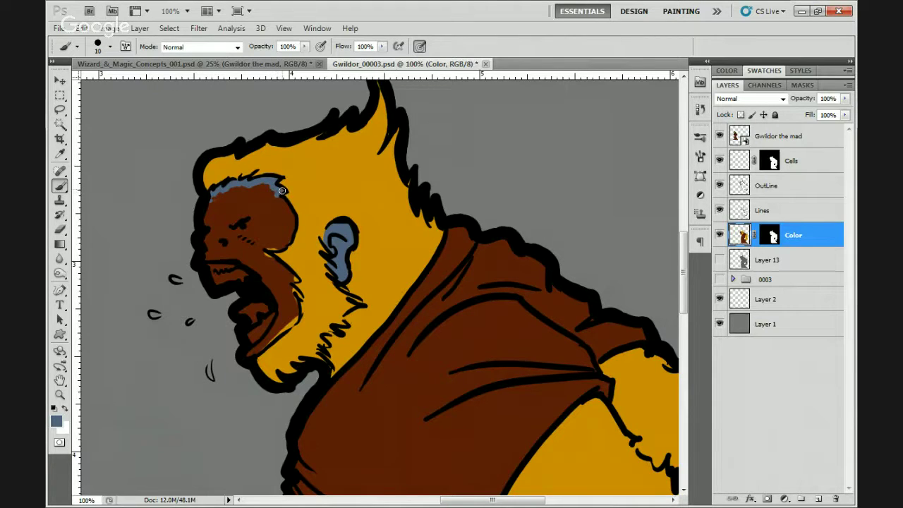
{"action": "mouse_move", "coordinate": [278, 203]}
{"action": "left_mouse_down"}
{"action": "mouse_move", "coordinate": [282, 247]}
{"action": "mouse_move", "coordinate": [269, 250]}
{"action": "mouse_move", "coordinate": [292, 225]}
{"action": "mouse_move", "coordinate": [289, 209]}
{"action": "mouse_move", "coordinate": [265, 256]}
{"action": "left_mouse_up"}
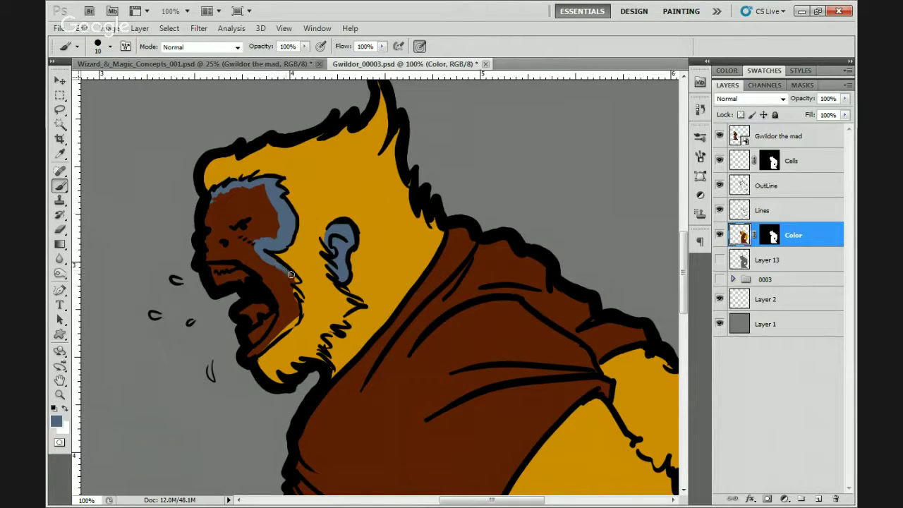
{"action": "left_click_drag", "start_coordinate": [275, 267], "coordinate": [299, 295]}
{"action": "scroll", "coordinate": [272, 273], "scroll_direction": "down", "scroll_amount": 1}
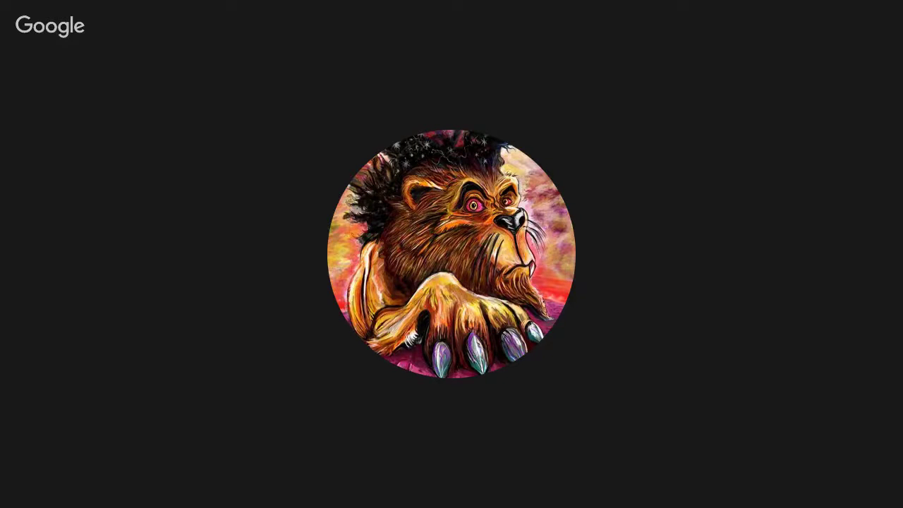
{"action": "mouse_move", "coordinate": [266, 302]}
{"action": "left_mouse_down"}
{"action": "mouse_move", "coordinate": [247, 318]}
{"action": "mouse_move", "coordinate": [280, 275]}
{"action": "left_mouse_up"}
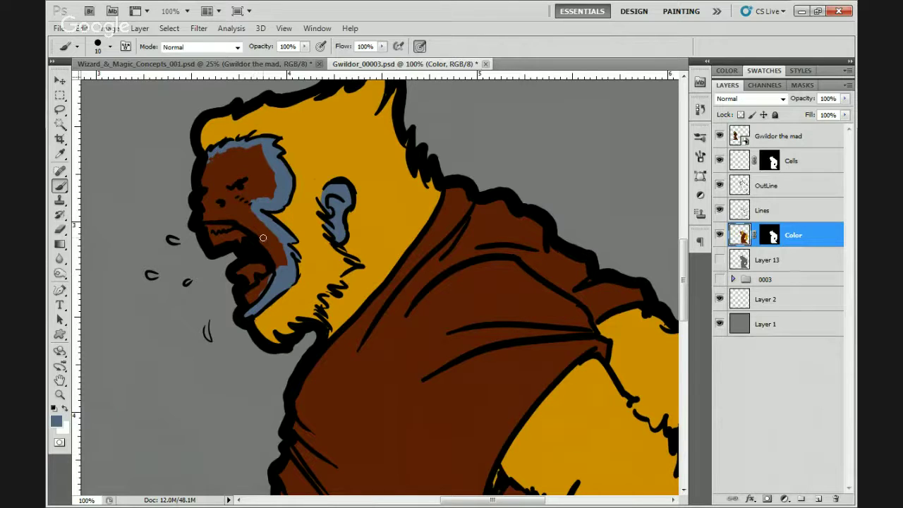
- Fill the rest of the face slate blue, leaving the mouth interior uncolored, and paint the fist blue with a size 30 brush
{"action": "mouse_move", "coordinate": [263, 238]}
{"action": "left_mouse_down"}
{"action": "mouse_move", "coordinate": [272, 263]}
{"action": "mouse_move", "coordinate": [274, 235]}
{"action": "mouse_move", "coordinate": [280, 254]}
{"action": "mouse_move", "coordinate": [275, 243]}
{"action": "left_mouse_up"}
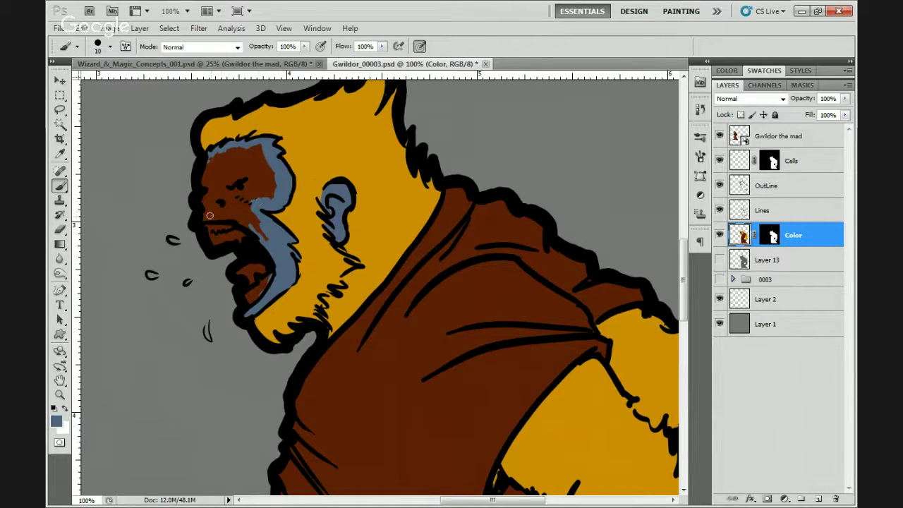
{"action": "mouse_move", "coordinate": [209, 215]}
{"action": "left_mouse_down"}
{"action": "mouse_move", "coordinate": [262, 232]}
{"action": "mouse_move", "coordinate": [233, 196]}
{"action": "left_mouse_up"}
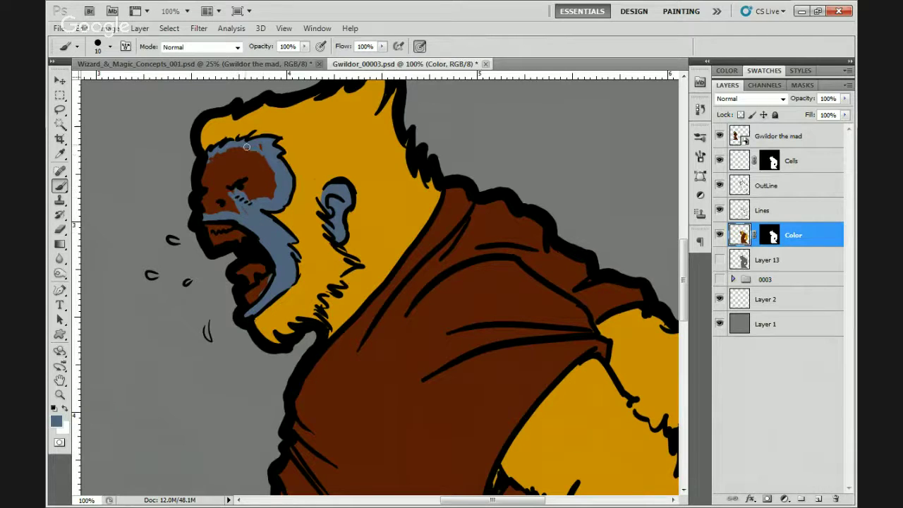
{"action": "mouse_move", "coordinate": [247, 146]}
{"action": "left_mouse_down"}
{"action": "mouse_move", "coordinate": [266, 150]}
{"action": "mouse_move", "coordinate": [223, 149]}
{"action": "mouse_move", "coordinate": [223, 158]}
{"action": "mouse_move", "coordinate": [261, 158]}
{"action": "mouse_move", "coordinate": [275, 171]}
{"action": "mouse_move", "coordinate": [272, 195]}
{"action": "mouse_move", "coordinate": [267, 175]}
{"action": "mouse_move", "coordinate": [248, 176]}
{"action": "left_mouse_up"}
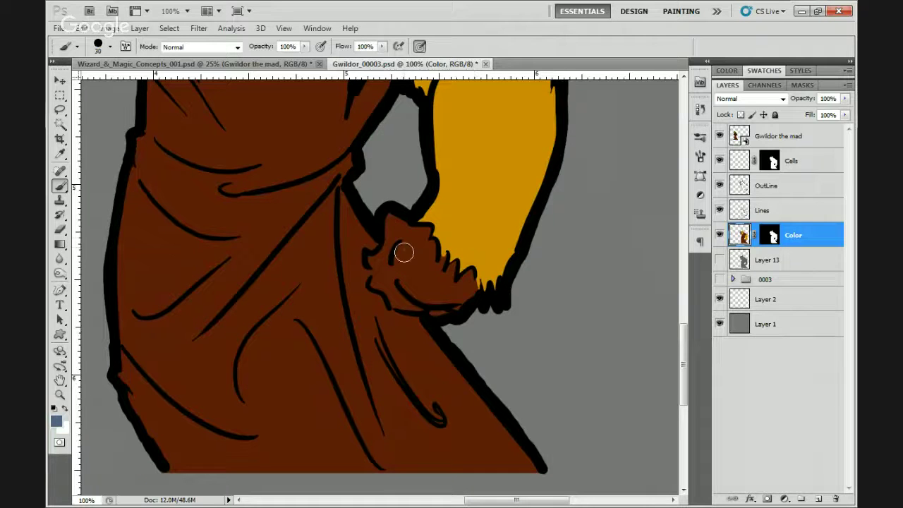
{"action": "mouse_move", "coordinate": [403, 251]}
{"action": "left_mouse_down"}
{"action": "mouse_move", "coordinate": [391, 226]}
{"action": "mouse_move", "coordinate": [386, 252]}
{"action": "mouse_move", "coordinate": [373, 258]}
{"action": "mouse_move", "coordinate": [386, 254]}
{"action": "mouse_move", "coordinate": [400, 224]}
{"action": "mouse_move", "coordinate": [425, 232]}
{"action": "mouse_move", "coordinate": [429, 223]}
{"action": "mouse_move", "coordinate": [421, 246]}
{"action": "mouse_move", "coordinate": [432, 244]}
{"action": "mouse_move", "coordinate": [408, 234]}
{"action": "mouse_move", "coordinate": [434, 283]}
{"action": "mouse_move", "coordinate": [463, 306]}
{"action": "mouse_move", "coordinate": [374, 282]}
{"action": "left_mouse_up"}
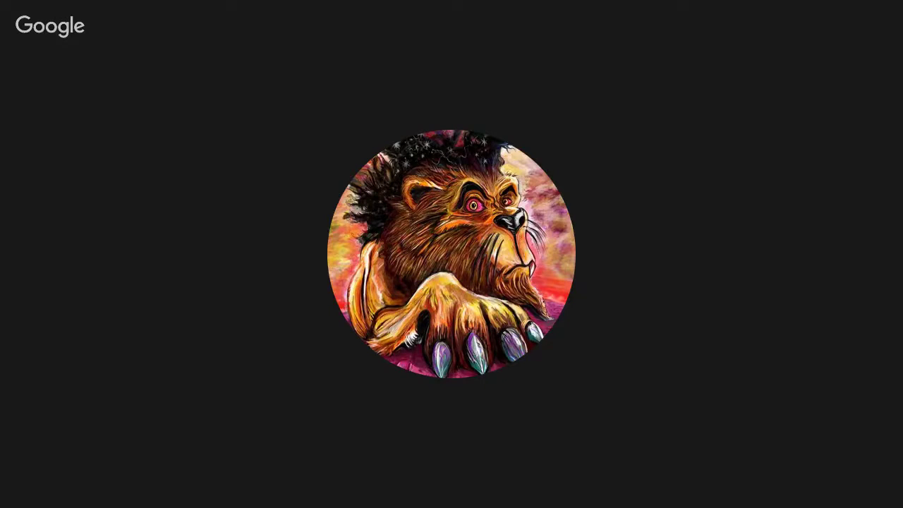
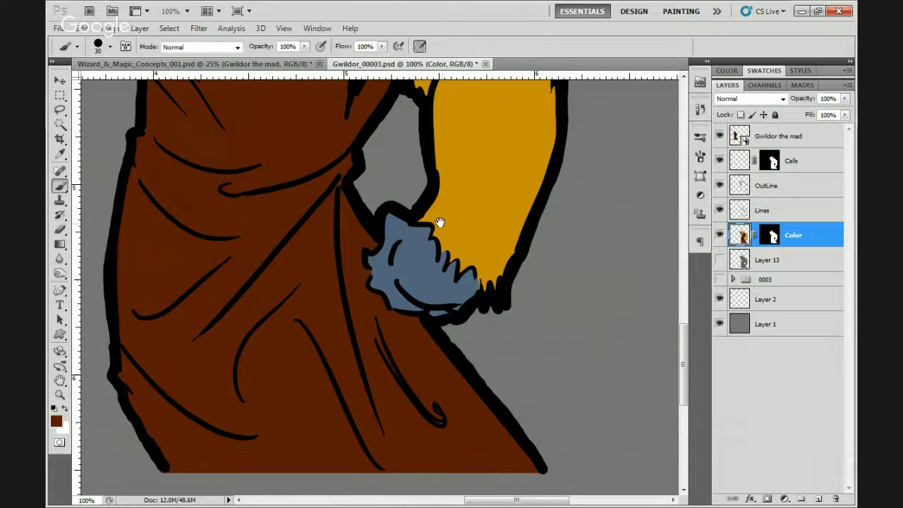
- Zoom in to 400% and cover the stray specks on the face with its slate blue
{"action": "left_click_drag", "start_coordinate": [438, 218], "coordinate": [441, 166]}
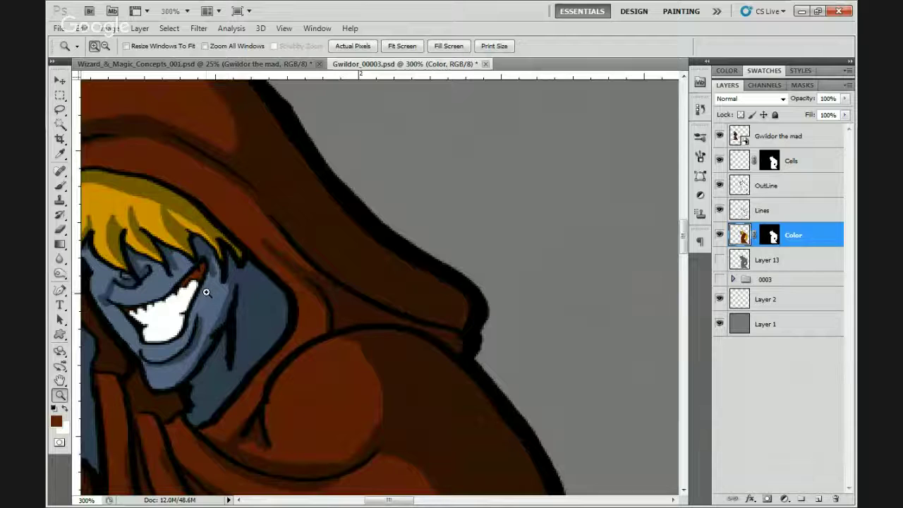
{"action": "left_click_drag", "start_coordinate": [209, 294], "coordinate": [494, 441]}
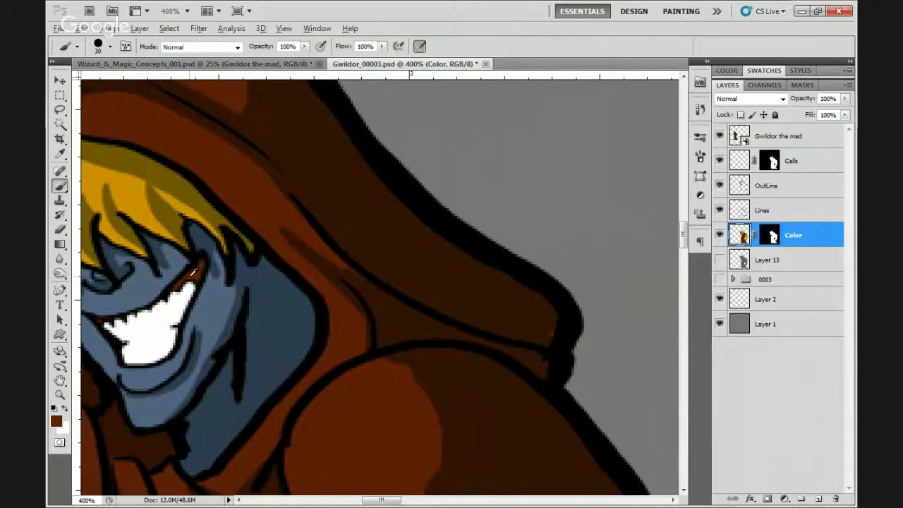
{"action": "left_click_drag", "start_coordinate": [409, 171], "coordinate": [304, 351]}
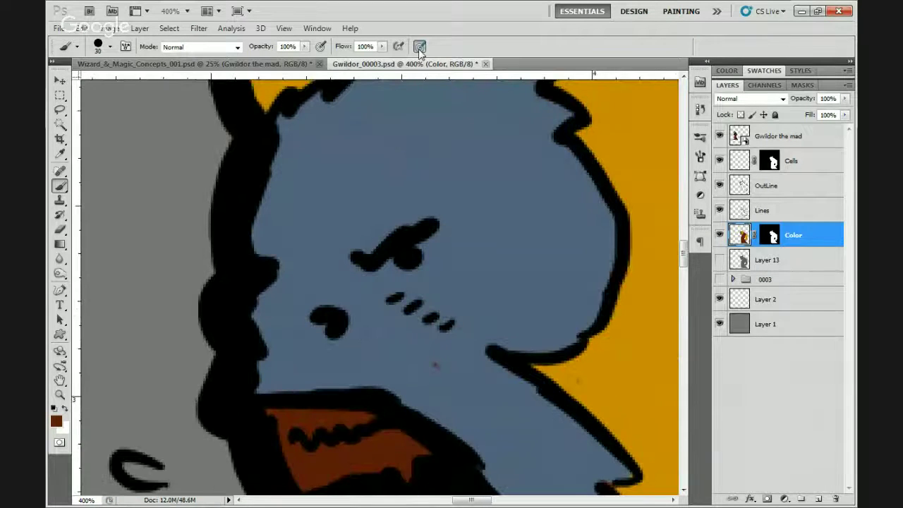
{"action": "scroll", "coordinate": [316, 262], "scroll_direction": "down", "scroll_amount": 3}
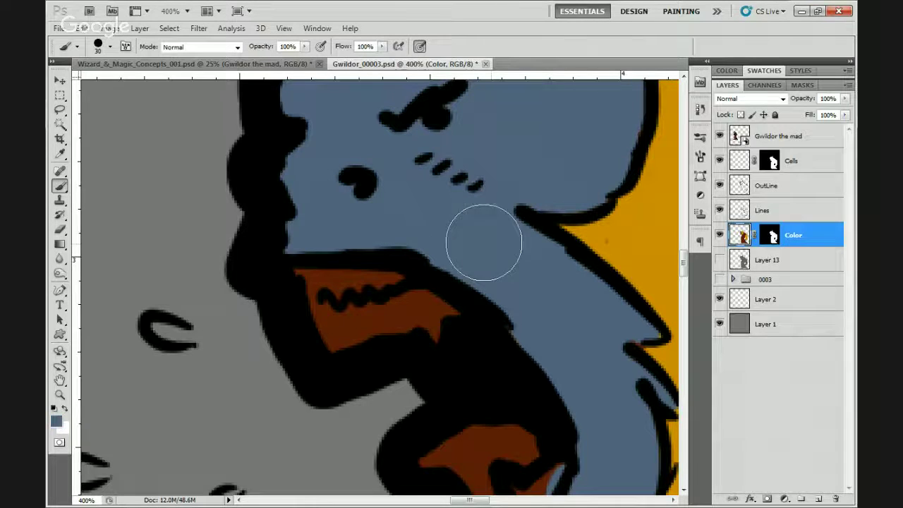
{"action": "left_click_drag", "start_coordinate": [480, 243], "coordinate": [349, 318]}
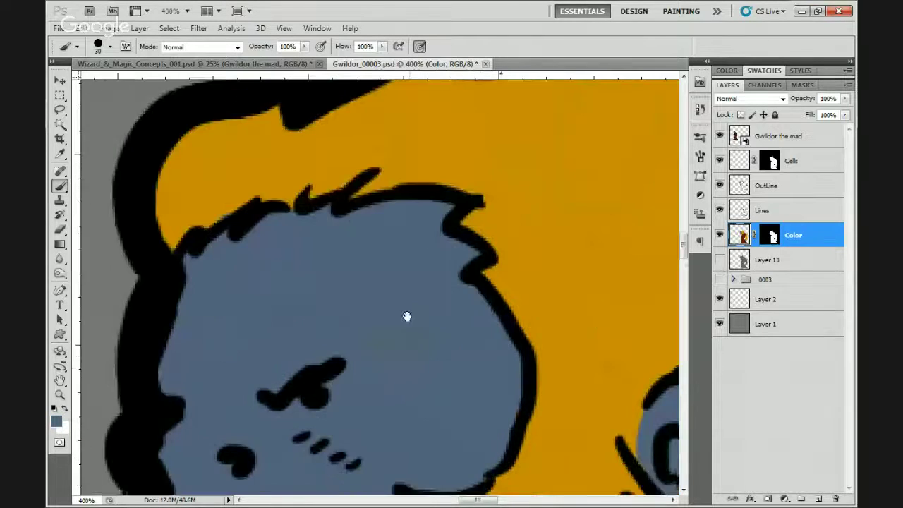
{"action": "left_click_drag", "start_coordinate": [406, 316], "coordinate": [406, 346]}
- Sample the golden hair color and paint over the stray specks in the hair and the sideburn beside the cheek
{"action": "left_click", "coordinate": [229, 233], "text": "alt"}
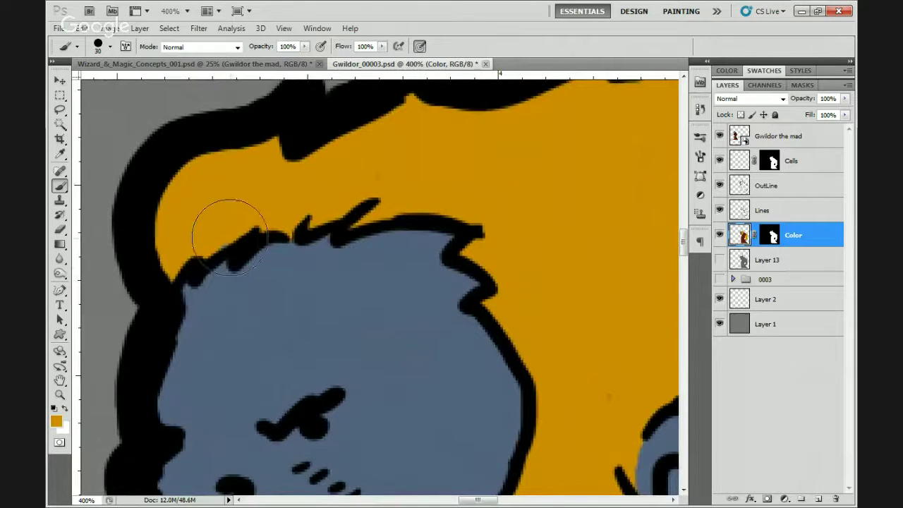
{"action": "left_click_drag", "start_coordinate": [536, 271], "coordinate": [351, 159]}
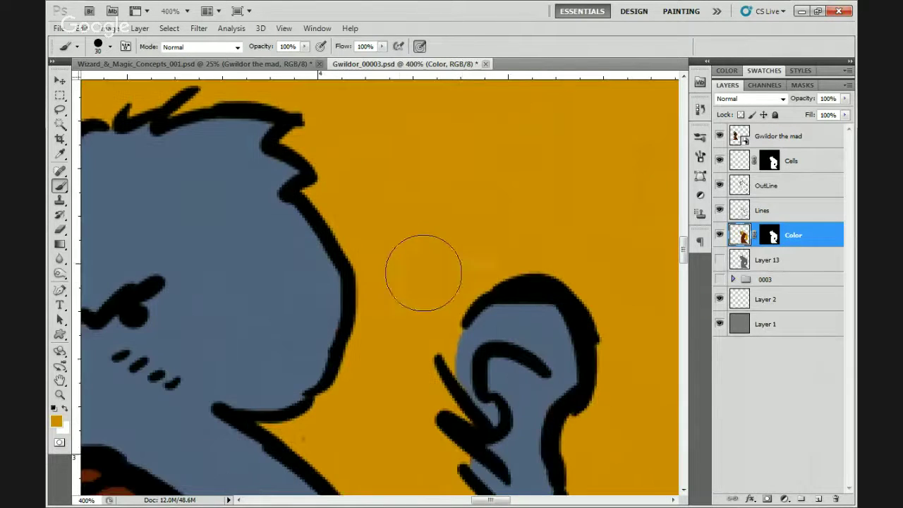
{"action": "left_click_drag", "start_coordinate": [328, 424], "coordinate": [302, 262]}
{"action": "left_click_drag", "start_coordinate": [357, 249], "coordinate": [346, 232]}
{"action": "mouse_move", "coordinate": [288, 270]}
{"action": "left_mouse_down"}
{"action": "mouse_move", "coordinate": [267, 261]}
{"action": "mouse_move", "coordinate": [286, 278]}
{"action": "mouse_move", "coordinate": [262, 272]}
{"action": "left_mouse_up"}
- Touch up the jagged cheek edge with sampled blue and the specks below the ear and around the beard with sampled gold
{"action": "left_click", "coordinate": [266, 262], "text": "alt"}
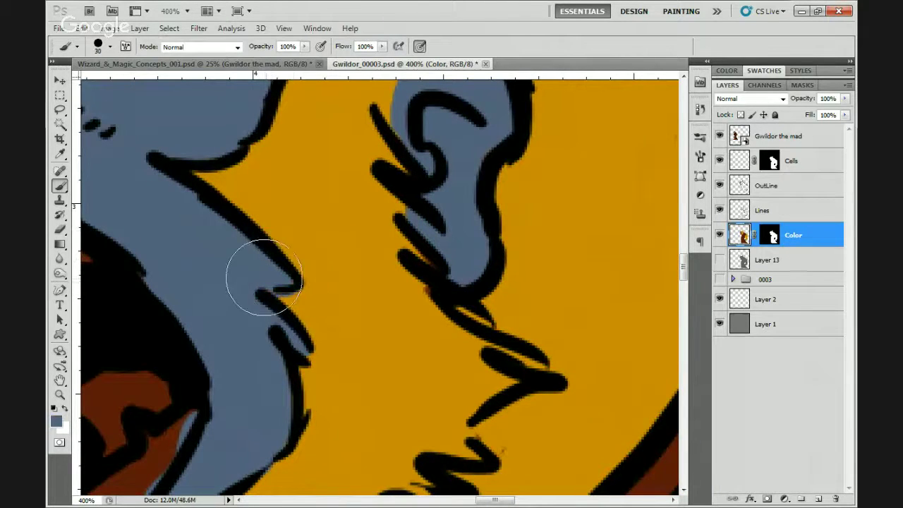
{"action": "left_click", "coordinate": [369, 233], "text": "alt"}
{"action": "mouse_move", "coordinate": [379, 232]}
{"action": "left_mouse_down"}
{"action": "mouse_move", "coordinate": [414, 259]}
{"action": "mouse_move", "coordinate": [470, 353]}
{"action": "mouse_move", "coordinate": [389, 297]}
{"action": "mouse_move", "coordinate": [393, 313]}
{"action": "left_mouse_up"}
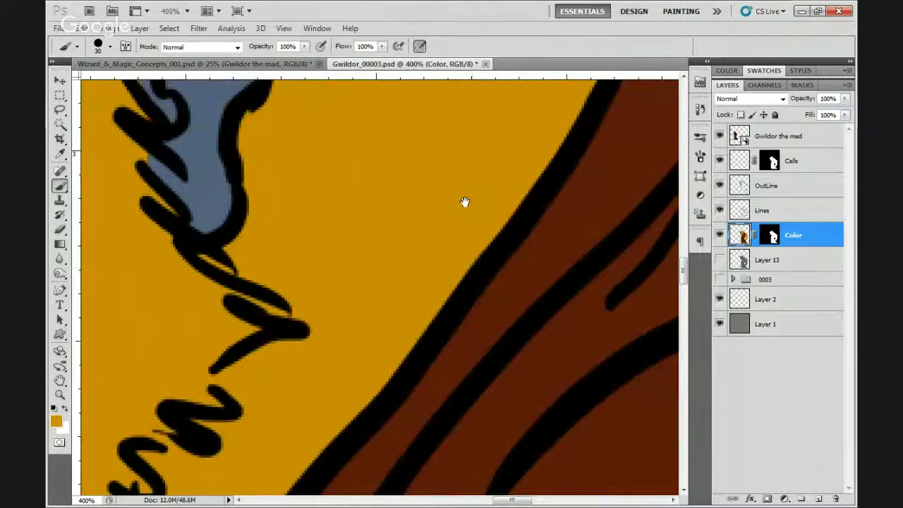
{"action": "mouse_move", "coordinate": [466, 201]}
{"action": "left_mouse_down"}
{"action": "mouse_move", "coordinate": [389, 166]}
{"action": "mouse_move", "coordinate": [486, 343]}
{"action": "mouse_move", "coordinate": [486, 276]}
{"action": "left_mouse_up"}
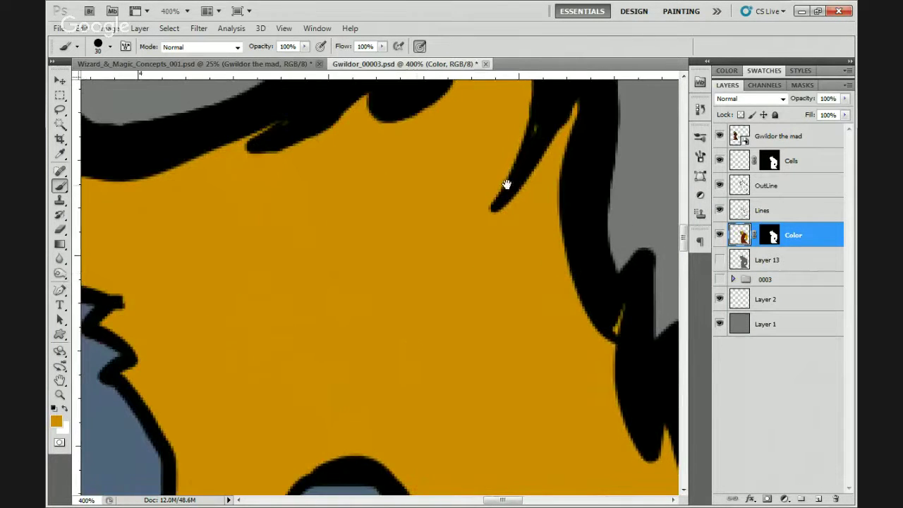
{"action": "mouse_move", "coordinate": [506, 185]}
{"action": "left_mouse_down"}
{"action": "mouse_move", "coordinate": [532, 192]}
{"action": "mouse_move", "coordinate": [543, 180]}
{"action": "mouse_move", "coordinate": [605, 39]}
{"action": "left_mouse_up"}
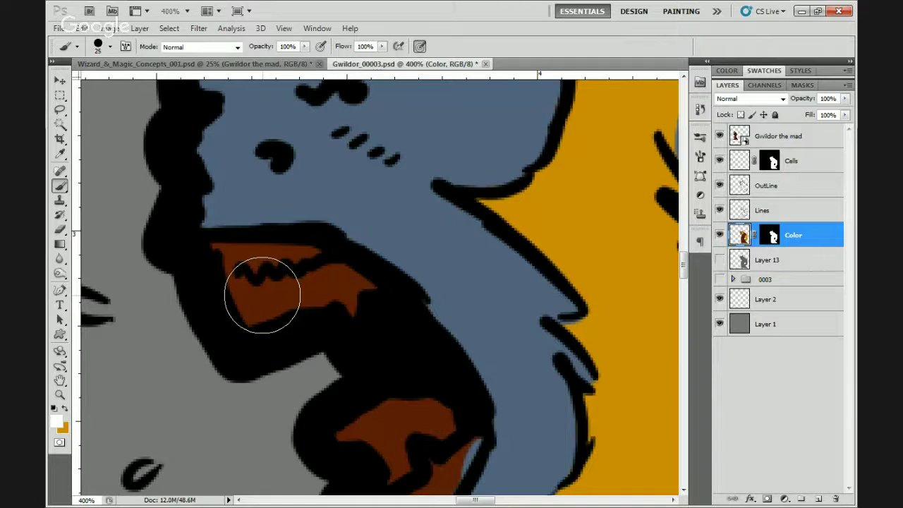
- Reduce the brush to 9 and paint the upper and lower teeth white
{"action": "key", "text": "bracketleft"}
{"action": "key", "text": "bracketleft"}
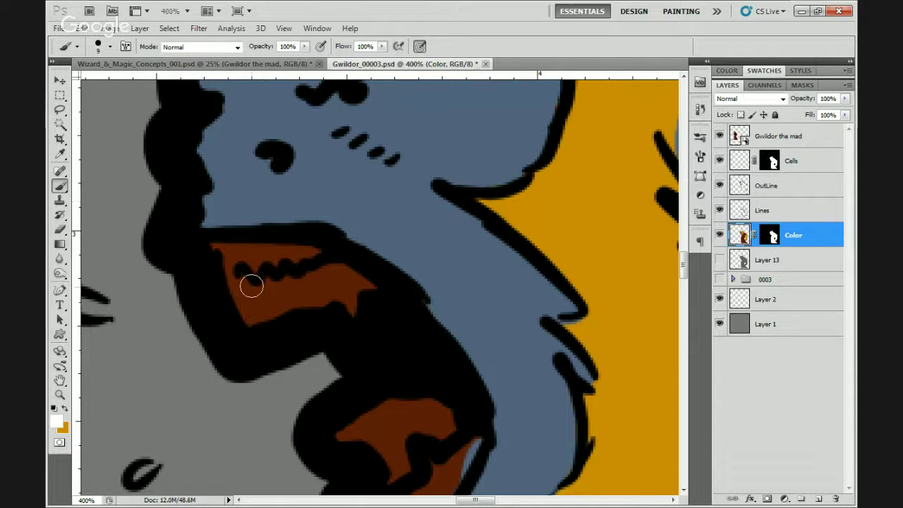
{"action": "mouse_move", "coordinate": [248, 284]}
{"action": "left_mouse_down"}
{"action": "mouse_move", "coordinate": [248, 304]}
{"action": "mouse_move", "coordinate": [240, 291]}
{"action": "mouse_move", "coordinate": [269, 296]}
{"action": "mouse_move", "coordinate": [254, 318]}
{"action": "mouse_move", "coordinate": [244, 288]}
{"action": "mouse_move", "coordinate": [235, 303]}
{"action": "mouse_move", "coordinate": [273, 315]}
{"action": "mouse_move", "coordinate": [279, 301]}
{"action": "mouse_move", "coordinate": [262, 285]}
{"action": "mouse_move", "coordinate": [289, 307]}
{"action": "mouse_move", "coordinate": [293, 282]}
{"action": "mouse_move", "coordinate": [306, 298]}
{"action": "mouse_move", "coordinate": [339, 300]}
{"action": "mouse_move", "coordinate": [353, 284]}
{"action": "mouse_move", "coordinate": [320, 284]}
{"action": "mouse_move", "coordinate": [337, 285]}
{"action": "mouse_move", "coordinate": [311, 226]}
{"action": "mouse_move", "coordinate": [236, 105]}
{"action": "left_mouse_up"}
{"action": "key", "text": "space"}
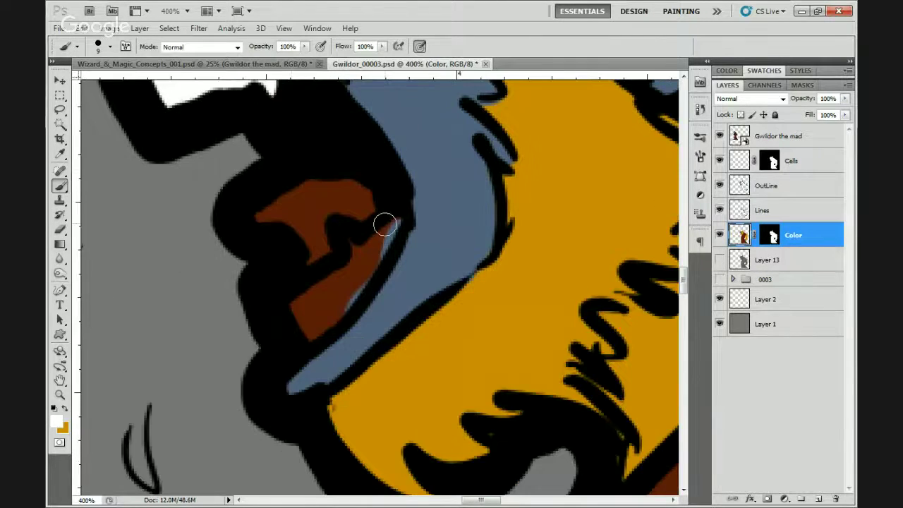
{"action": "mouse_move", "coordinate": [383, 221]}
{"action": "left_mouse_down"}
{"action": "mouse_move", "coordinate": [385, 247]}
{"action": "mouse_move", "coordinate": [352, 244]}
{"action": "mouse_move", "coordinate": [370, 245]}
{"action": "mouse_move", "coordinate": [362, 252]}
{"action": "mouse_move", "coordinate": [381, 232]}
{"action": "mouse_move", "coordinate": [354, 292]}
{"action": "mouse_move", "coordinate": [308, 329]}
{"action": "mouse_move", "coordinate": [344, 280]}
{"action": "mouse_move", "coordinate": [289, 308]}
{"action": "mouse_move", "coordinate": [328, 289]}
{"action": "left_mouse_up"}
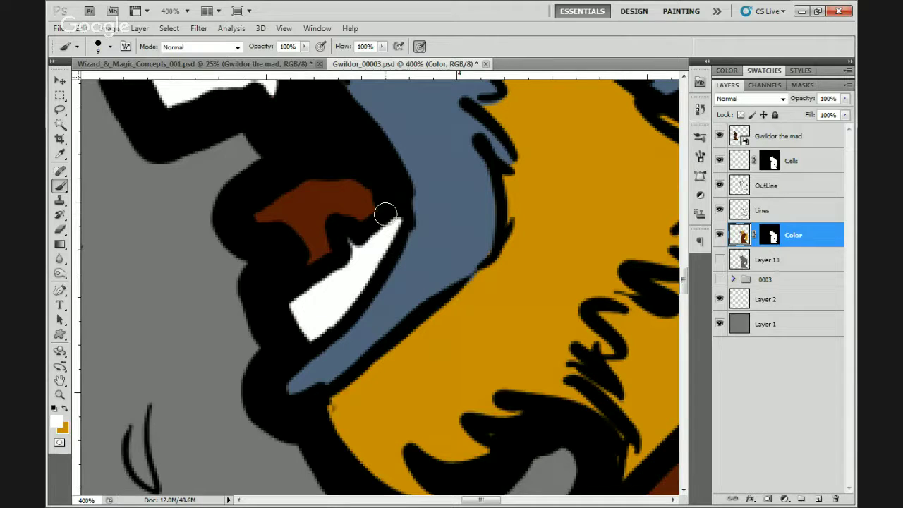
- Pick a dark red and paint the tongue inside the open mouth with it
{"action": "key", "text": "x"}
{"action": "key", "text": "i"}
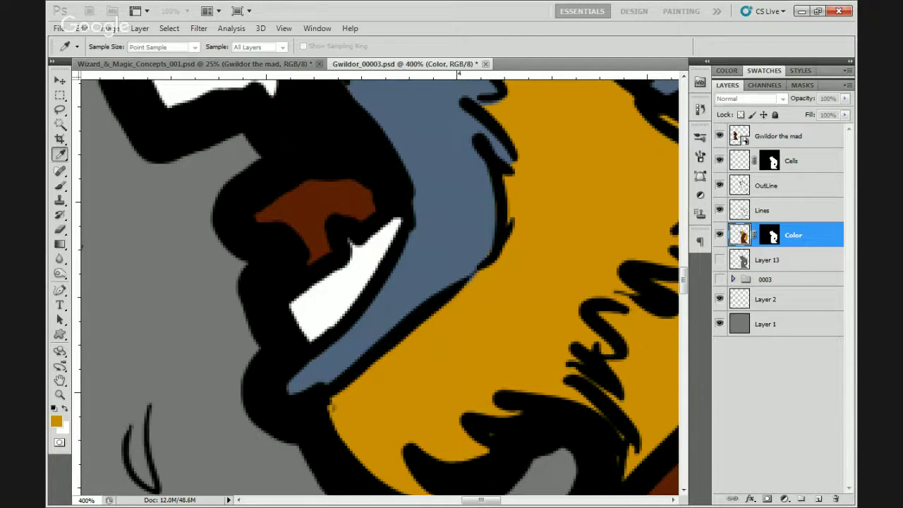
{"action": "key", "text": "b"}
{"action": "mouse_move", "coordinate": [322, 183]}
{"action": "left_mouse_down"}
{"action": "mouse_move", "coordinate": [282, 199]}
{"action": "mouse_move", "coordinate": [376, 282]}
{"action": "mouse_move", "coordinate": [371, 264]}
{"action": "mouse_move", "coordinate": [284, 274]}
{"action": "mouse_move", "coordinate": [332, 316]}
{"action": "mouse_move", "coordinate": [346, 268]}
{"action": "mouse_move", "coordinate": [323, 299]}
{"action": "left_mouse_up"}
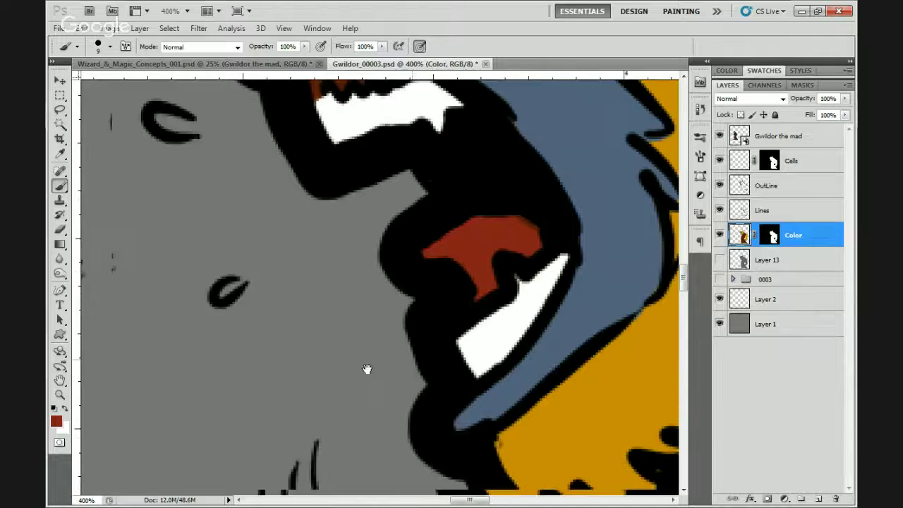
- Add a new layer above the Color layer and fill the flying spit drops in front of the mouth with white
{"action": "left_click_drag", "start_coordinate": [367, 369], "coordinate": [397, 286]}
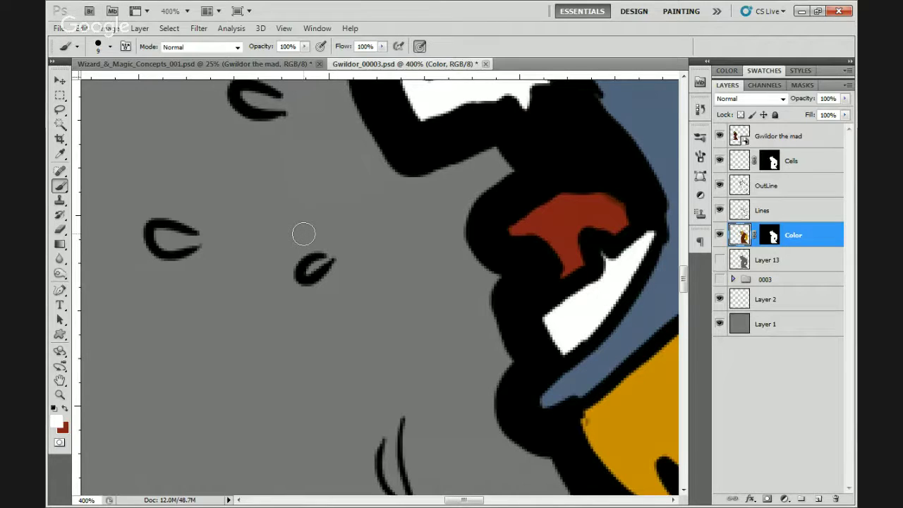
{"action": "left_click", "coordinate": [817, 498]}
{"action": "left_click_drag", "start_coordinate": [306, 265], "coordinate": [326, 264]}
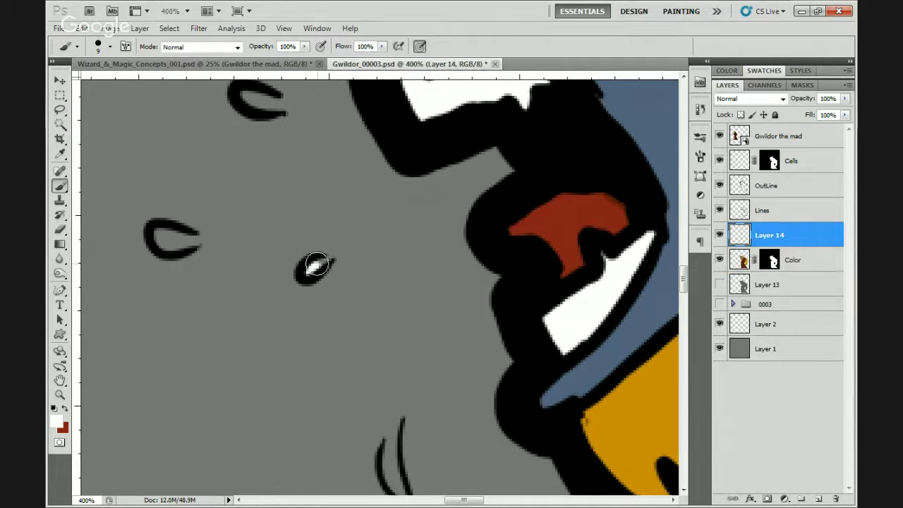
{"action": "left_click", "coordinate": [163, 239]}
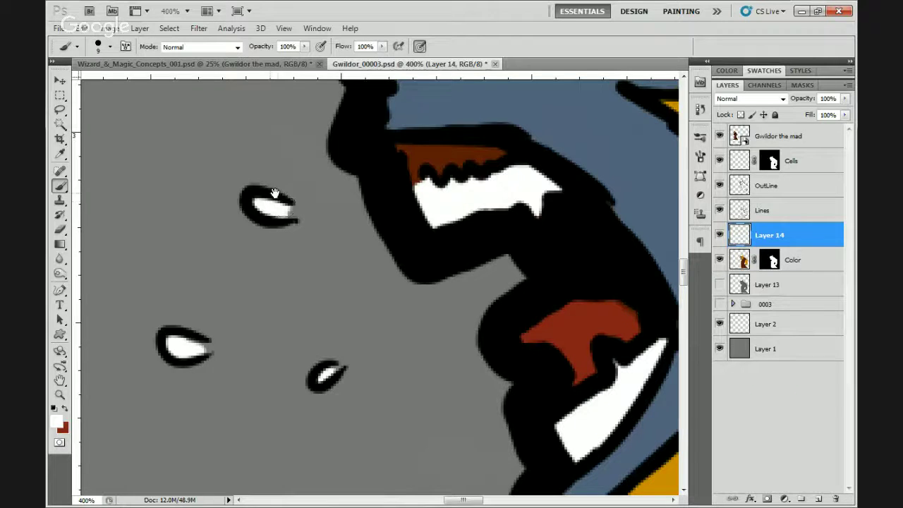
{"action": "scroll", "coordinate": [416, 303], "scroll_direction": "down", "scroll_amount": 3}
{"action": "mouse_move", "coordinate": [419, 319]}
{"action": "left_mouse_down"}
{"action": "mouse_move", "coordinate": [421, 337]}
{"action": "mouse_move", "coordinate": [403, 262]}
{"action": "left_mouse_up"}
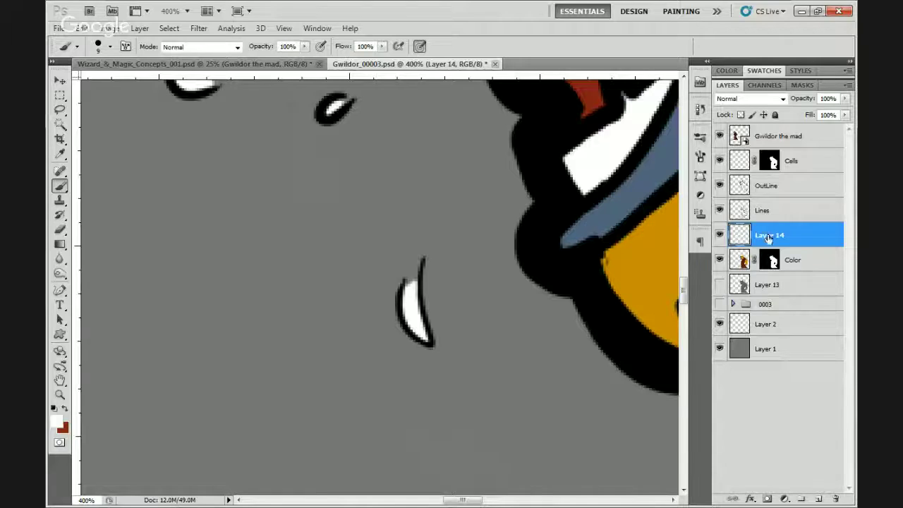
- Rename the spit drops' layer to C2 and pick a light golden yellow as the brush color for the flying coin
{"action": "double_click", "coordinate": [767, 237]}
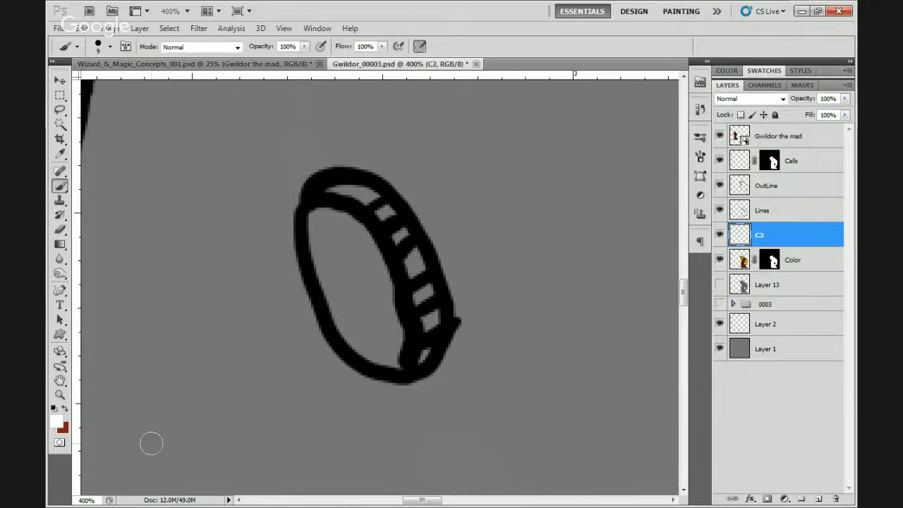
{"action": "key", "text": "i"}
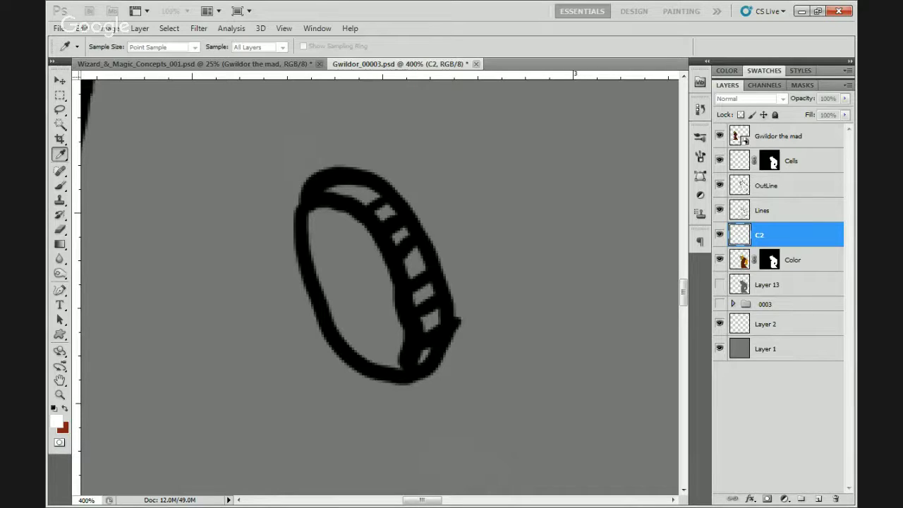
{"action": "key", "text": "b"}
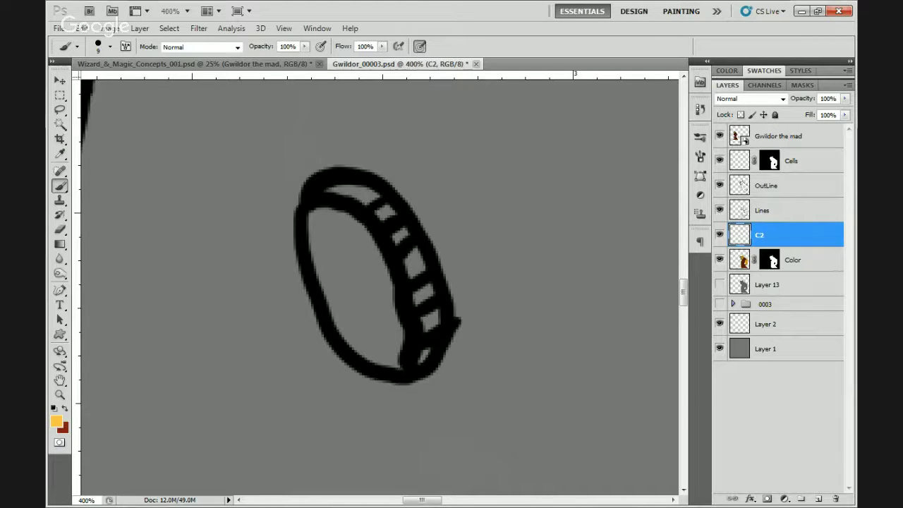
- Pick a darker golden yellow and paint the flying coin's face and ridged edge with it on layer C2
{"action": "mouse_move", "coordinate": [362, 215]}
{"action": "left_mouse_down"}
{"action": "mouse_move", "coordinate": [351, 240]}
{"action": "mouse_move", "coordinate": [337, 212]}
{"action": "mouse_move", "coordinate": [316, 258]}
{"action": "mouse_move", "coordinate": [338, 276]}
{"action": "mouse_move", "coordinate": [371, 353]}
{"action": "mouse_move", "coordinate": [388, 338]}
{"action": "mouse_move", "coordinate": [317, 281]}
{"action": "left_mouse_up"}
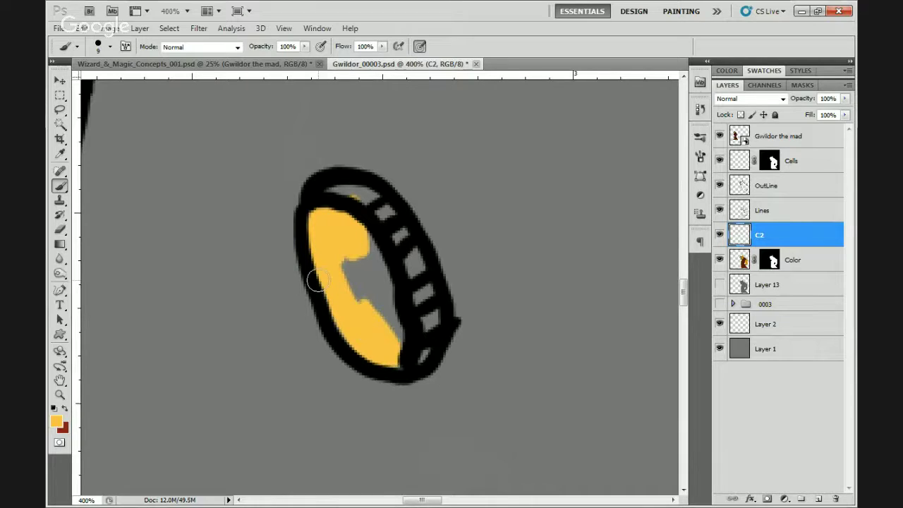
{"action": "key", "text": "i"}
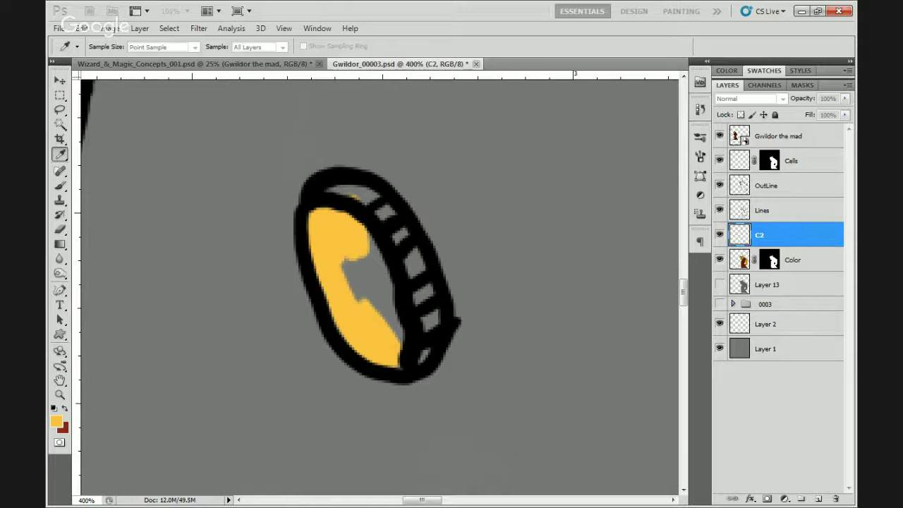
{"action": "key", "text": "b"}
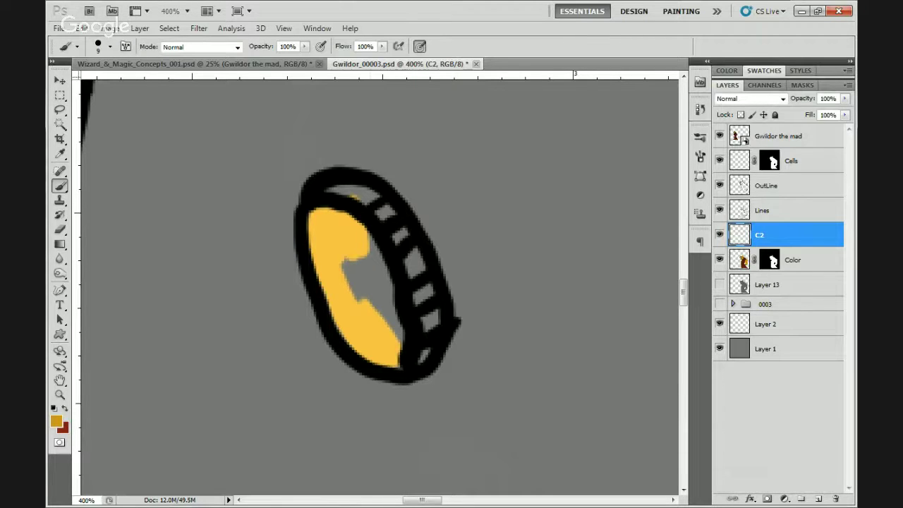
{"action": "mouse_move", "coordinate": [384, 304]}
{"action": "left_mouse_down"}
{"action": "mouse_move", "coordinate": [358, 258]}
{"action": "mouse_move", "coordinate": [346, 227]}
{"action": "mouse_move", "coordinate": [367, 297]}
{"action": "mouse_move", "coordinate": [325, 216]}
{"action": "mouse_move", "coordinate": [316, 243]}
{"action": "mouse_move", "coordinate": [328, 281]}
{"action": "mouse_move", "coordinate": [320, 239]}
{"action": "mouse_move", "coordinate": [369, 344]}
{"action": "mouse_move", "coordinate": [352, 288]}
{"action": "mouse_move", "coordinate": [406, 353]}
{"action": "mouse_move", "coordinate": [425, 330]}
{"action": "mouse_move", "coordinate": [417, 267]}
{"action": "mouse_move", "coordinate": [402, 234]}
{"action": "mouse_move", "coordinate": [344, 193]}
{"action": "mouse_move", "coordinate": [326, 193]}
{"action": "mouse_move", "coordinate": [369, 212]}
{"action": "mouse_move", "coordinate": [346, 198]}
{"action": "left_mouse_up"}
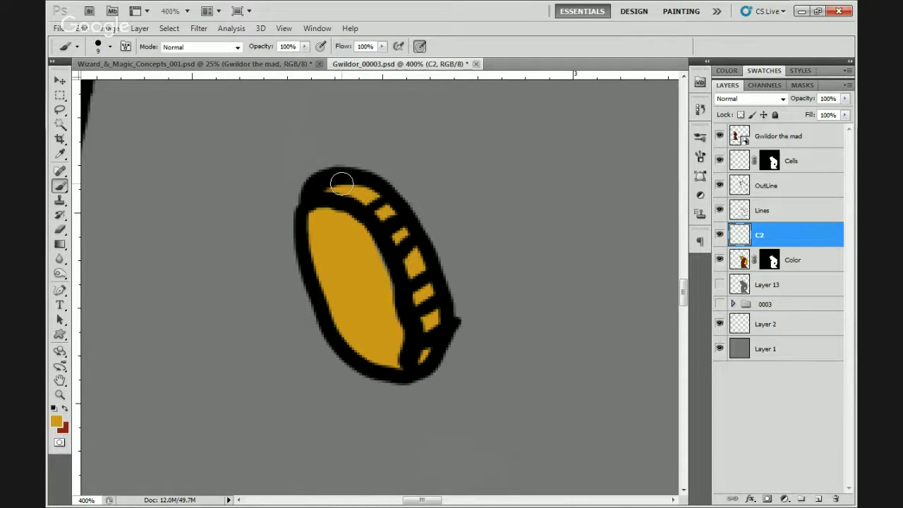
- Fit the whole image in view and save the document
{"action": "key", "text": "z"}
{"action": "right_click", "coordinate": [418, 237]}
{"action": "left_click", "coordinate": [445, 246]}
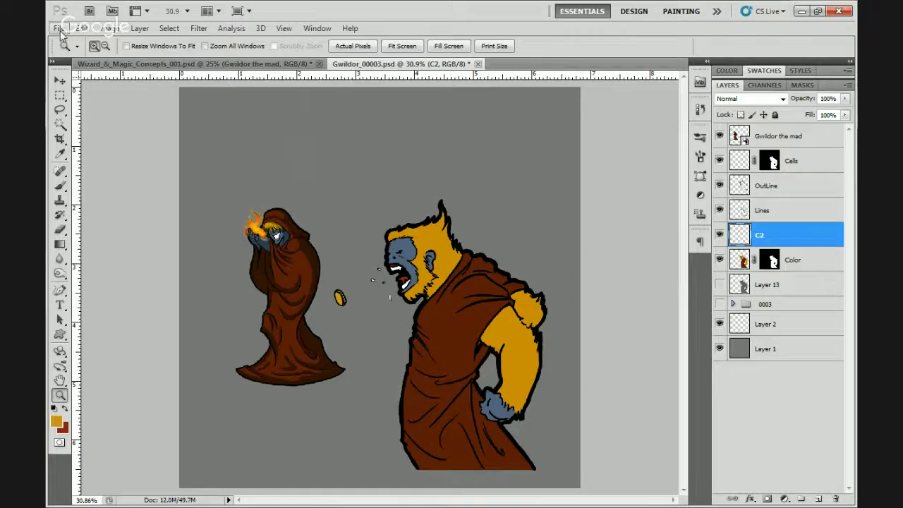
{"action": "left_click", "coordinate": [60, 30]}
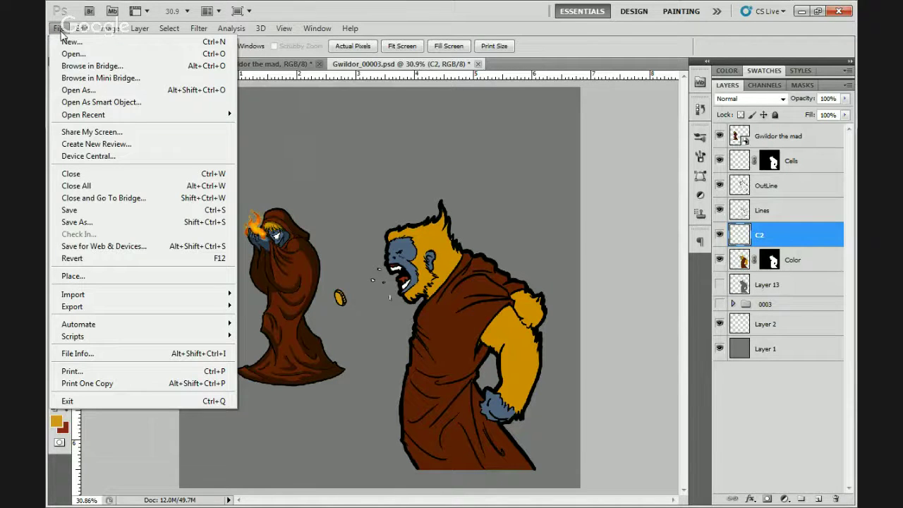
{"action": "left_click", "coordinate": [99, 210]}
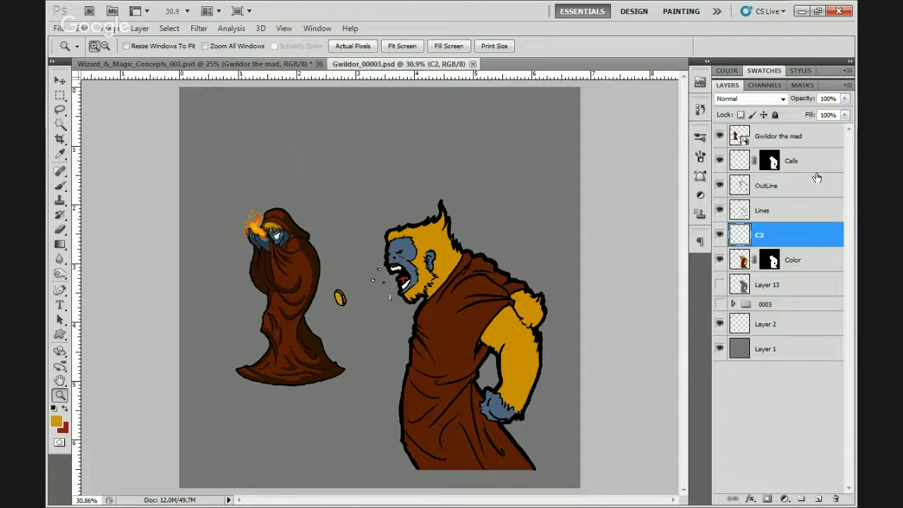
- Hide the Gwildor the mad layer, group the layers from Cells through Layer 13, and name the group Gwildor_Yeti_Form
{"action": "left_click", "coordinate": [719, 136]}
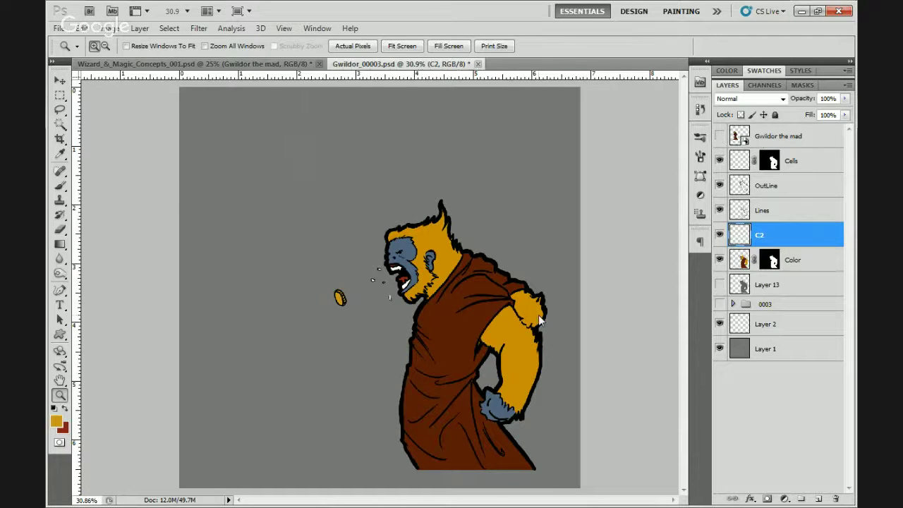
{"action": "left_click", "coordinate": [806, 164]}
{"action": "left_click", "coordinate": [788, 292], "text": "shift"}
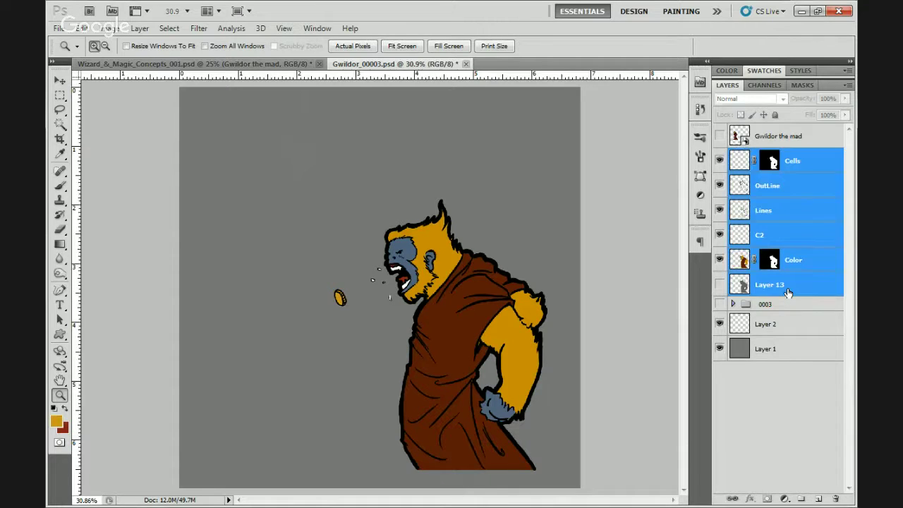
{"action": "key", "text": "ctrl+g"}
{"action": "double_click", "coordinate": [769, 156]}
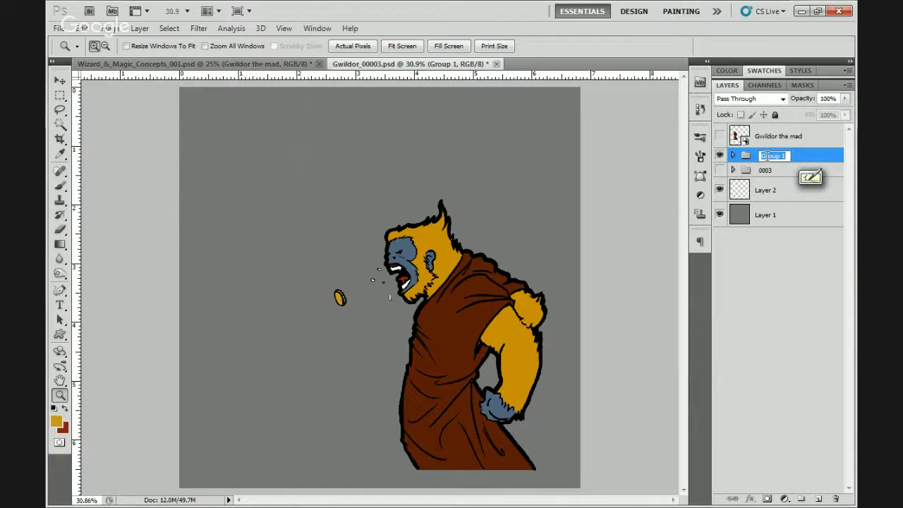
{"action": "type", "text": "Gwildo"}
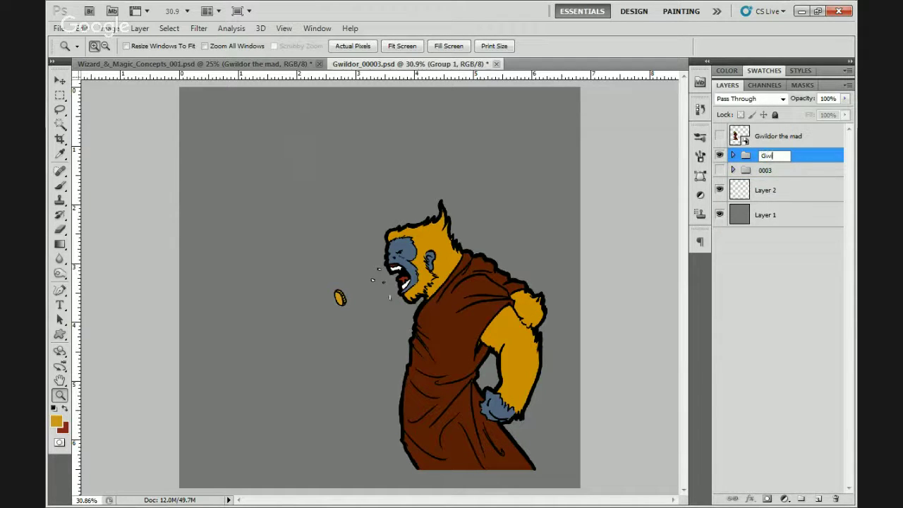
{"action": "type", "text": "r_Yel"}
{"action": "type", "text": "i_Form"}
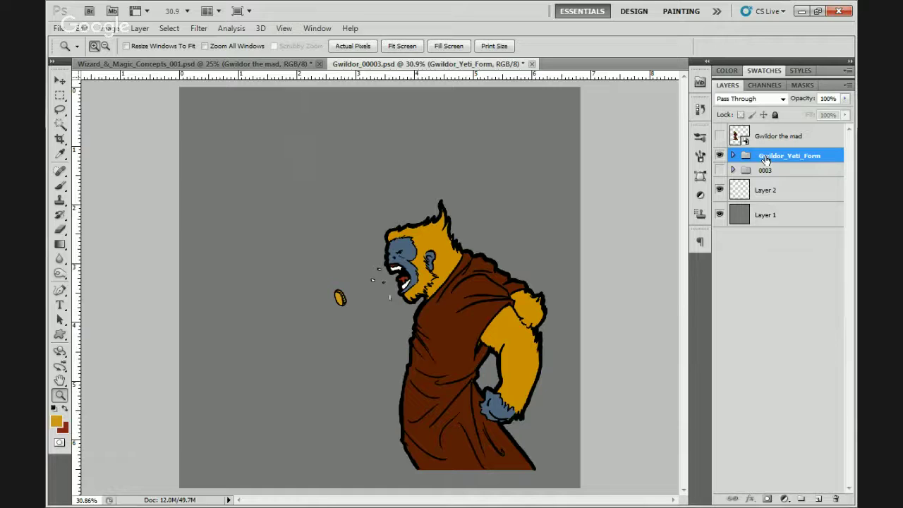
- Duplicate the fire group from group 0003 to the top of the layer stack and delete the Gwildor the mad layer
{"action": "left_click", "coordinate": [732, 170]}
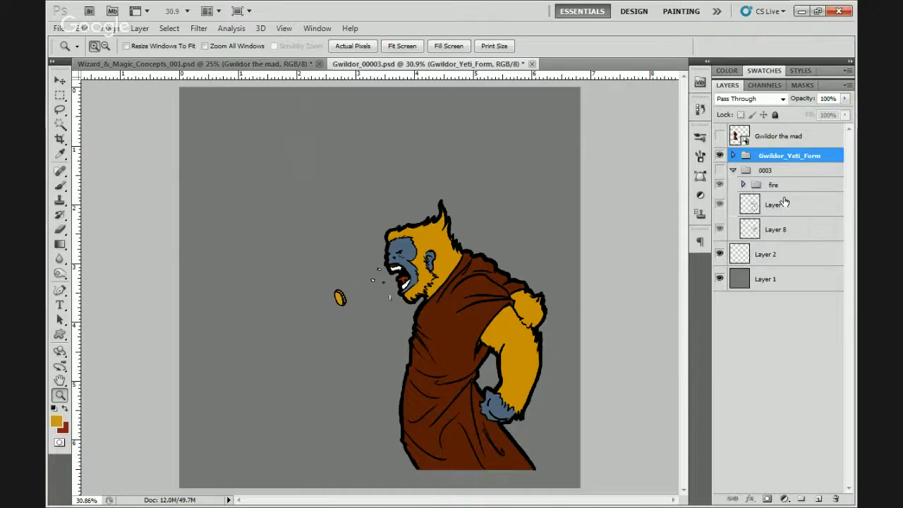
{"action": "left_click", "coordinate": [781, 188]}
{"action": "left_click_drag", "start_coordinate": [783, 191], "coordinate": [776, 129]}
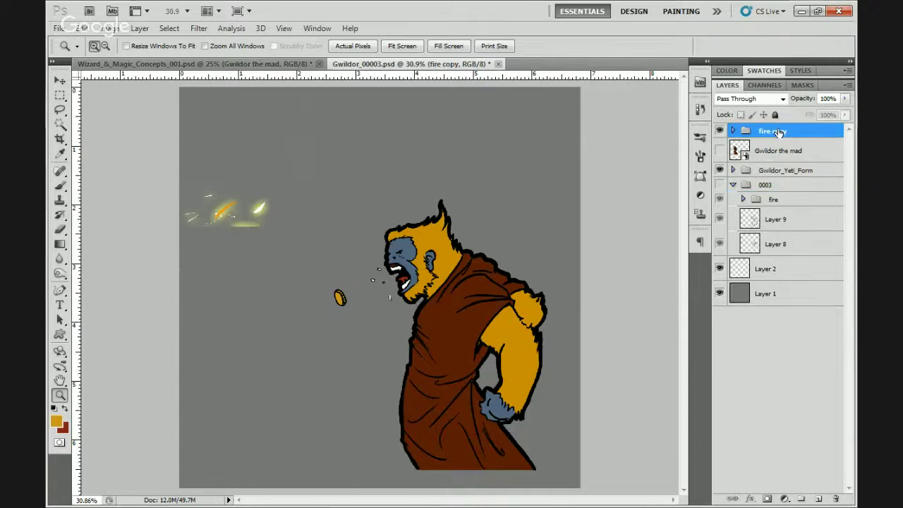
{"action": "left_click", "coordinate": [733, 185]}
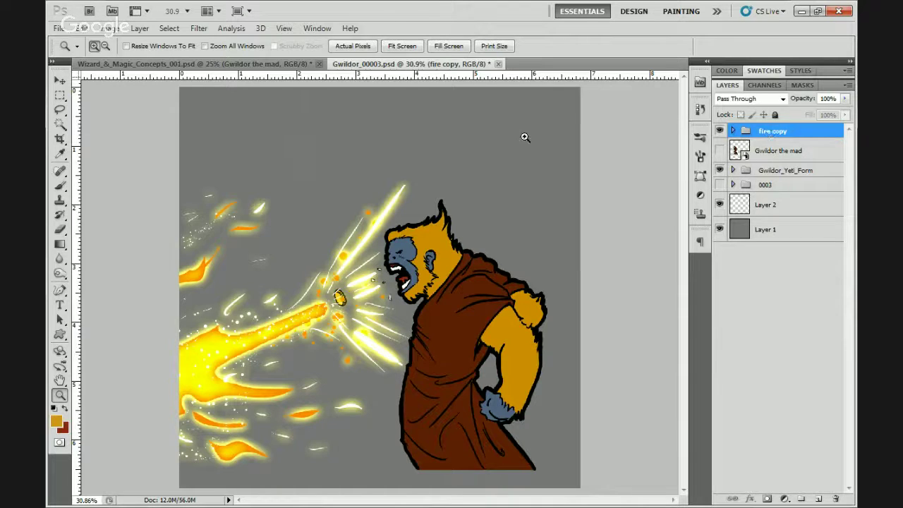
{"action": "left_click", "coordinate": [770, 154]}
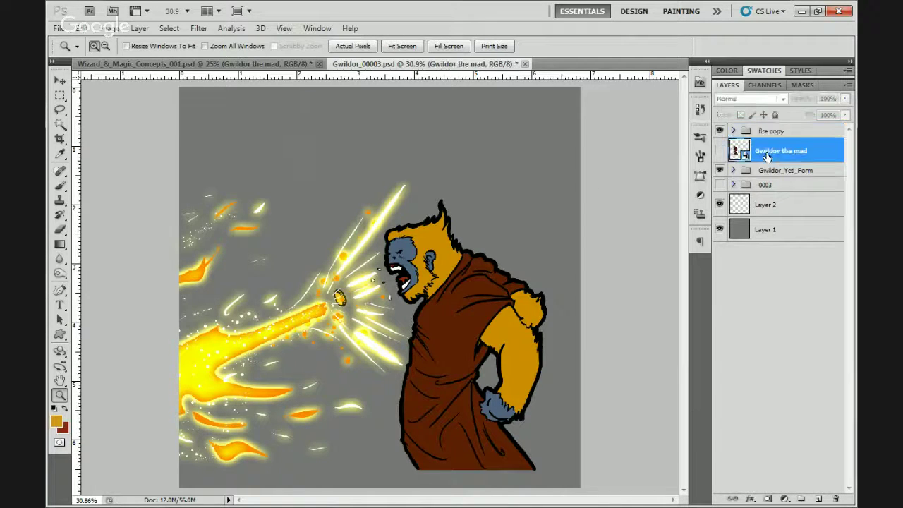
{"action": "key", "text": "Delete"}
- Select the fire copy and Gwildor_Yeti_Form groups and move them together to the right to bring more of the fire into the canvas
{"action": "left_click", "coordinate": [768, 132], "text": "shift"}
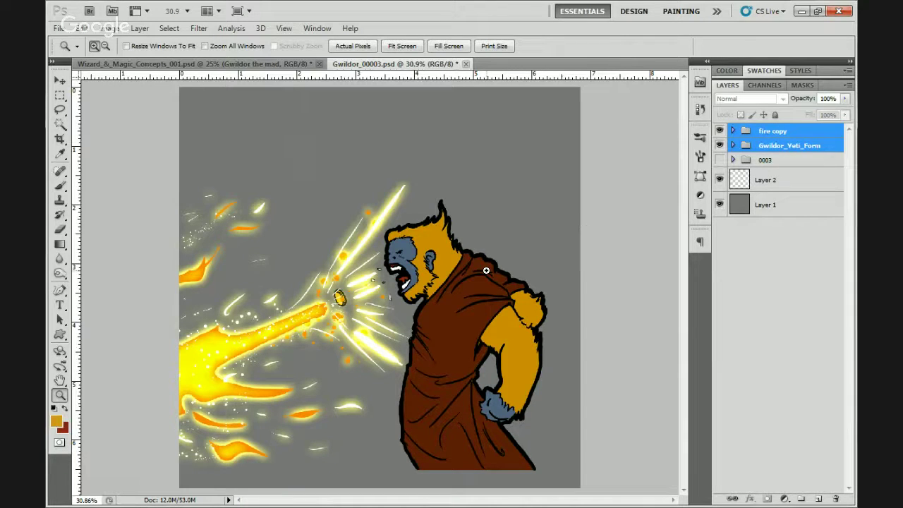
{"action": "key", "text": "v"}
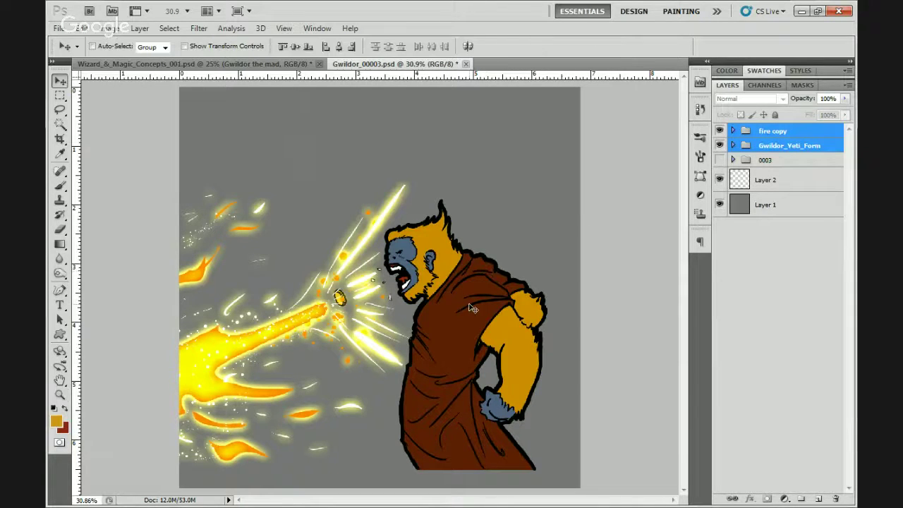
{"action": "left_click_drag", "start_coordinate": [466, 308], "coordinate": [547, 306]}
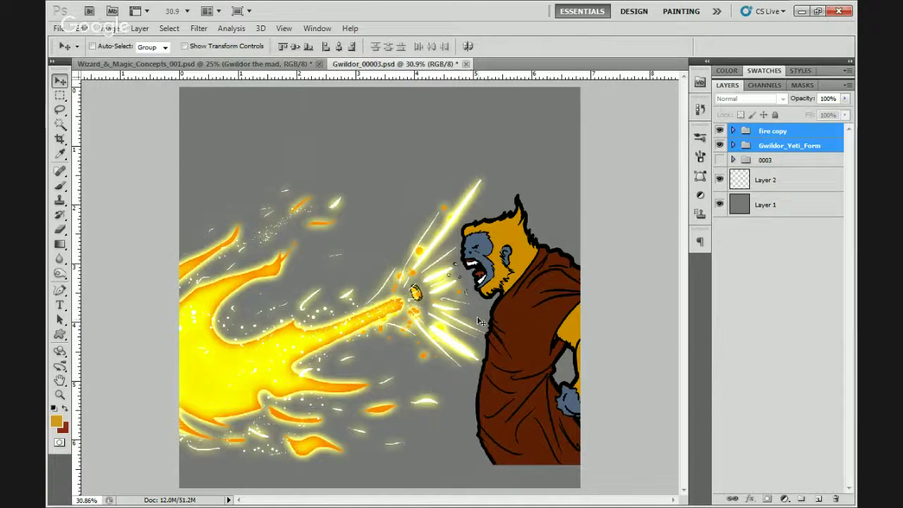
{"action": "left_click_drag", "start_coordinate": [496, 323], "coordinate": [474, 329]}
- Widen the canvas to 150 percent of its width, keeping the height and the centered anchor
{"action": "left_click", "coordinate": [105, 30]}
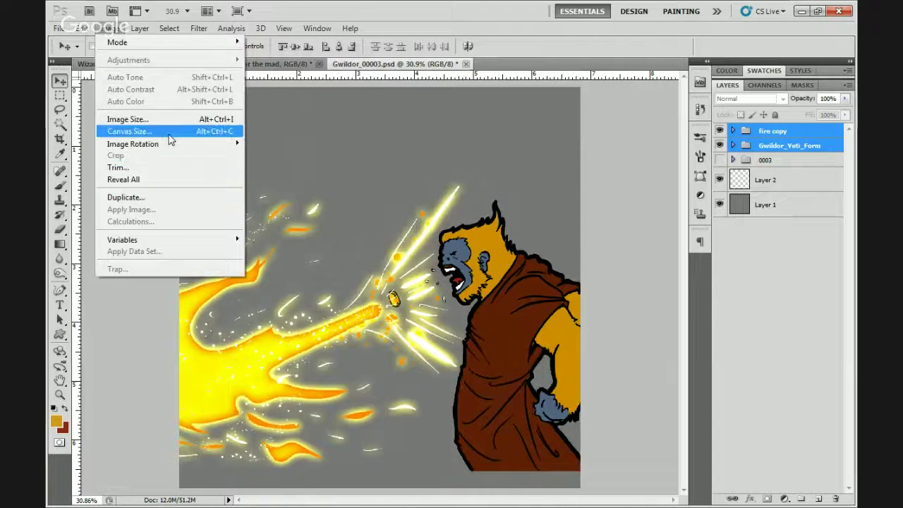
{"action": "left_click", "coordinate": [169, 135]}
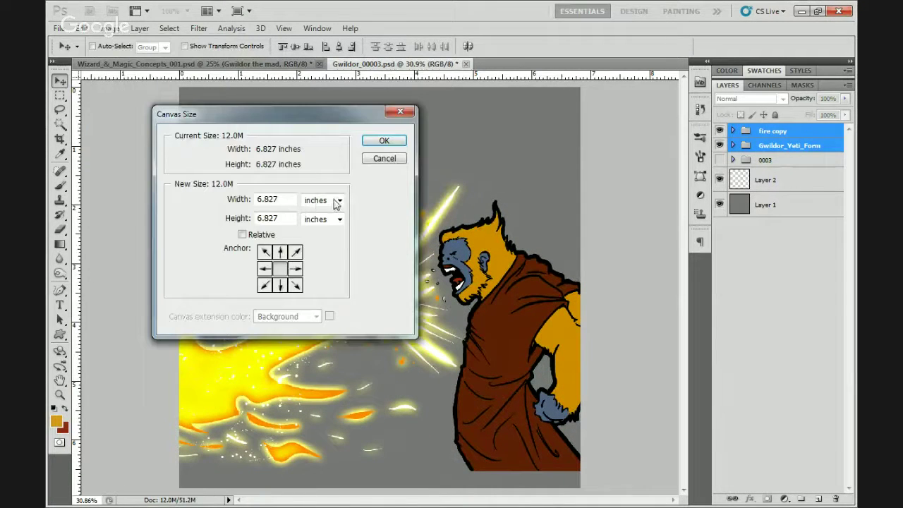
{"action": "left_click", "coordinate": [338, 200]}
{"action": "left_click", "coordinate": [324, 213]}
{"action": "left_click", "coordinate": [268, 200]}
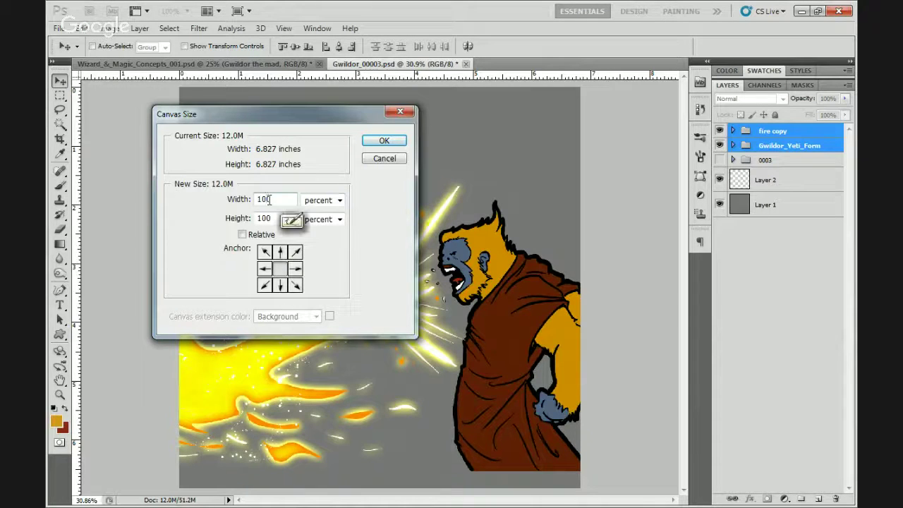
{"action": "type", "text": "0"}
{"action": "key", "text": "Return"}
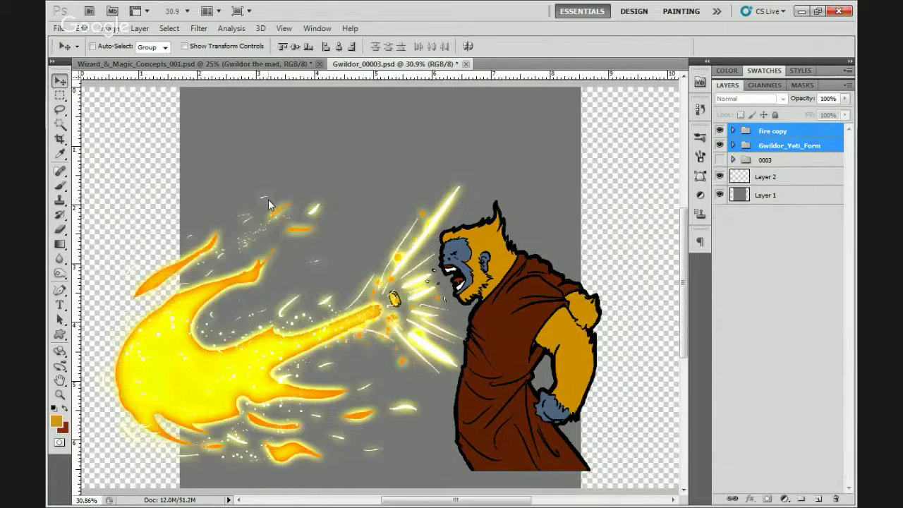
- Fill Layer 1 with the sampled background gray across the widened canvas, reset the default colors, and fit the image in view
{"action": "left_click", "coordinate": [749, 196]}
{"action": "key", "text": "b"}
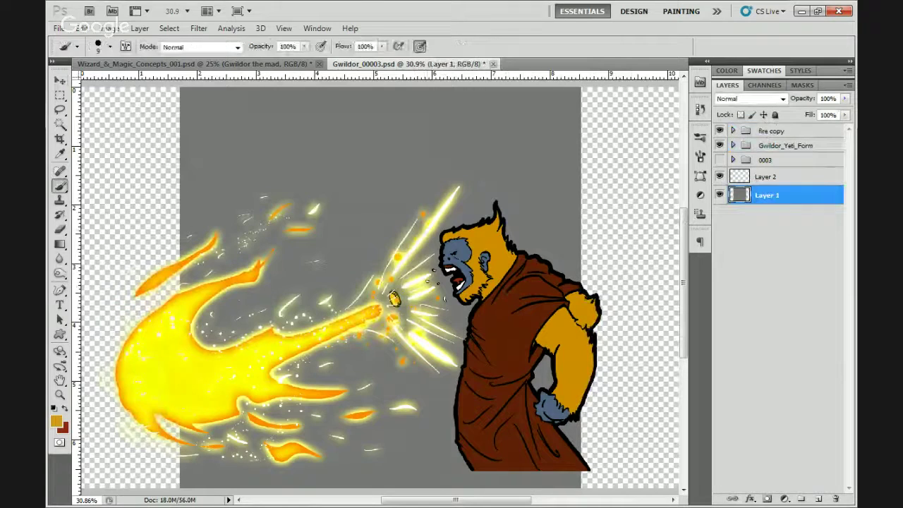
{"action": "left_click", "coordinate": [445, 155], "text": "alt"}
{"action": "key", "text": "alt+BackSpace"}
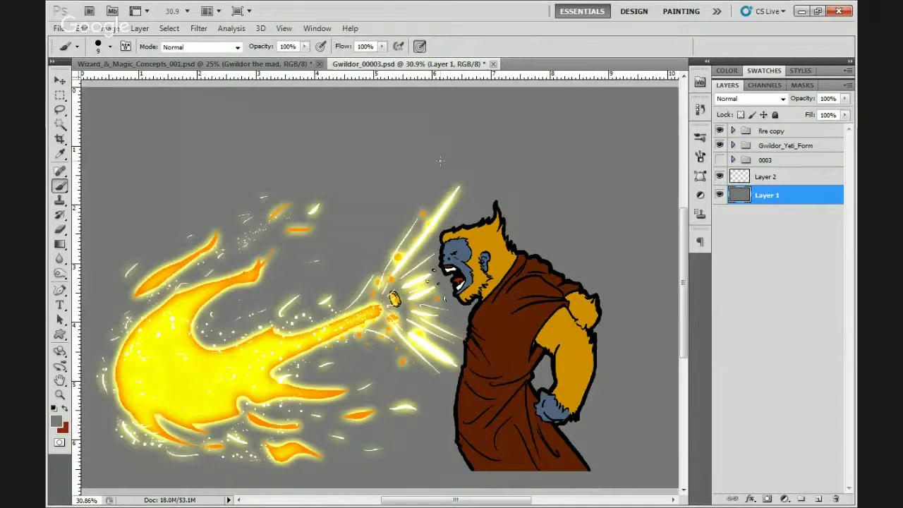
{"action": "key", "text": "d"}
{"action": "key", "text": "z"}
{"action": "right_click", "coordinate": [398, 228]}
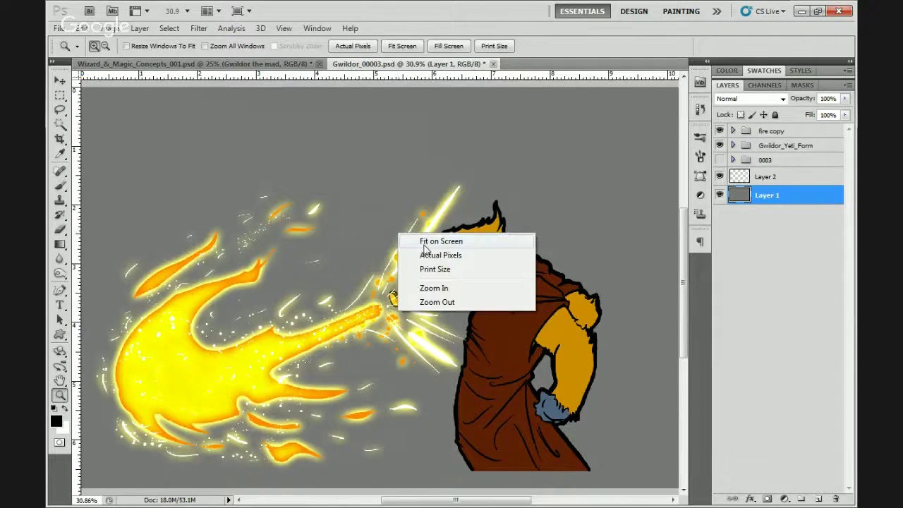
{"action": "left_click", "coordinate": [424, 241]}
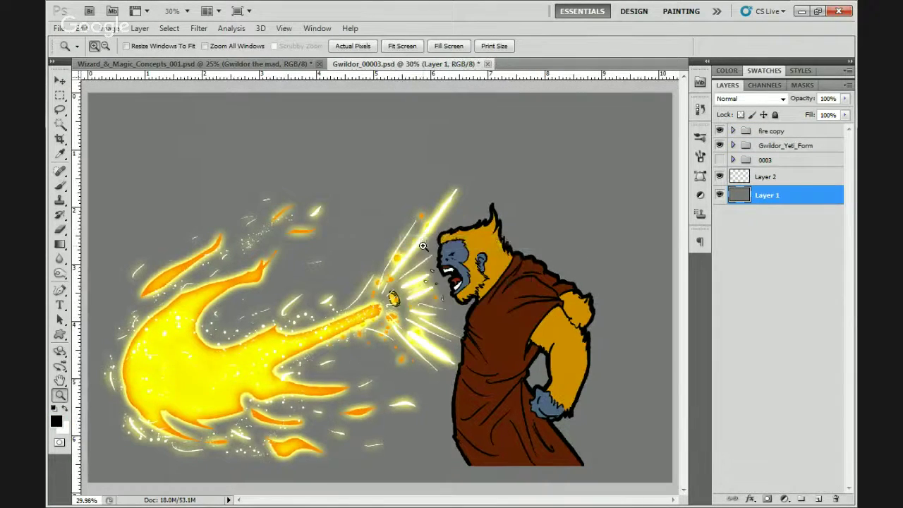
- Move the fire copy and Gwildor_Yeti_Form groups together down and right until the robe's cut-off hem meets the canvas's lower edge
{"action": "left_click", "coordinate": [773, 145]}
{"action": "left_click", "coordinate": [771, 132], "text": "shift"}
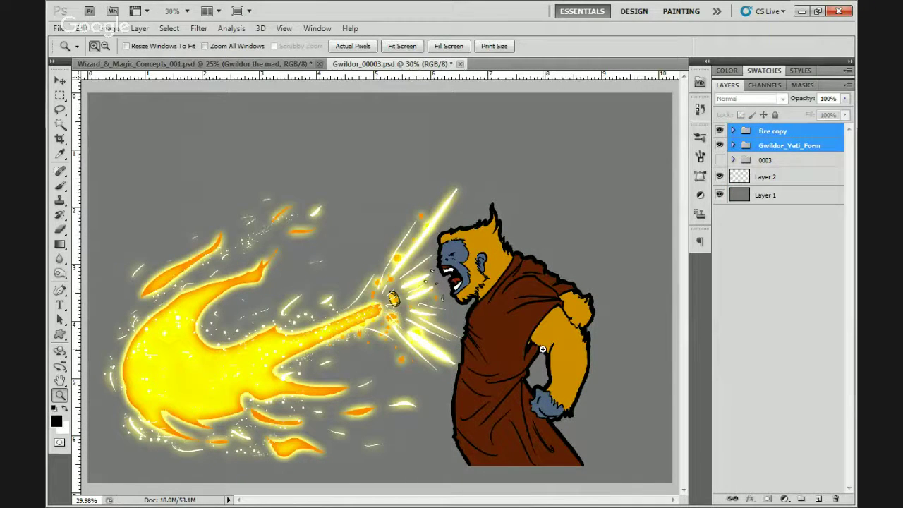
{"action": "key", "text": "v"}
{"action": "left_click_drag", "start_coordinate": [543, 349], "coordinate": [564, 381]}
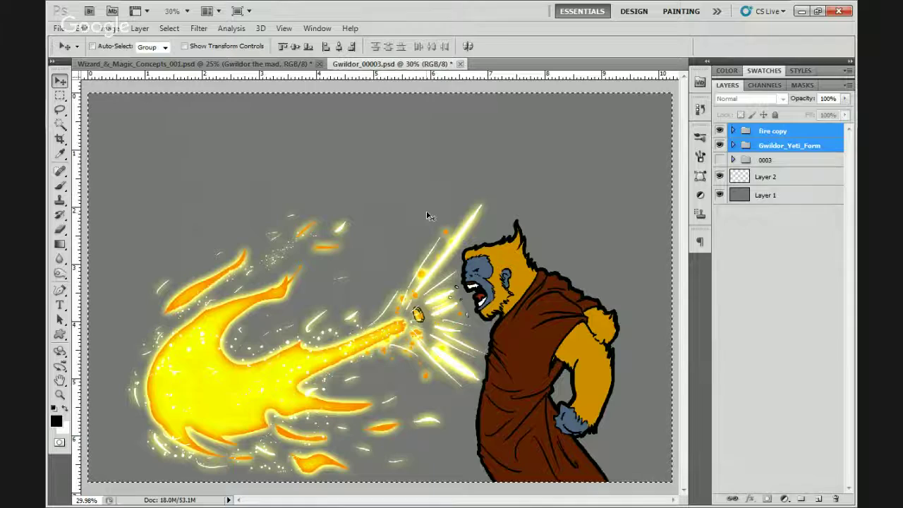
- Crop the empty strip above the fire and character off the canvas, keeping the full width, and clear the selection
{"action": "key", "text": "m"}
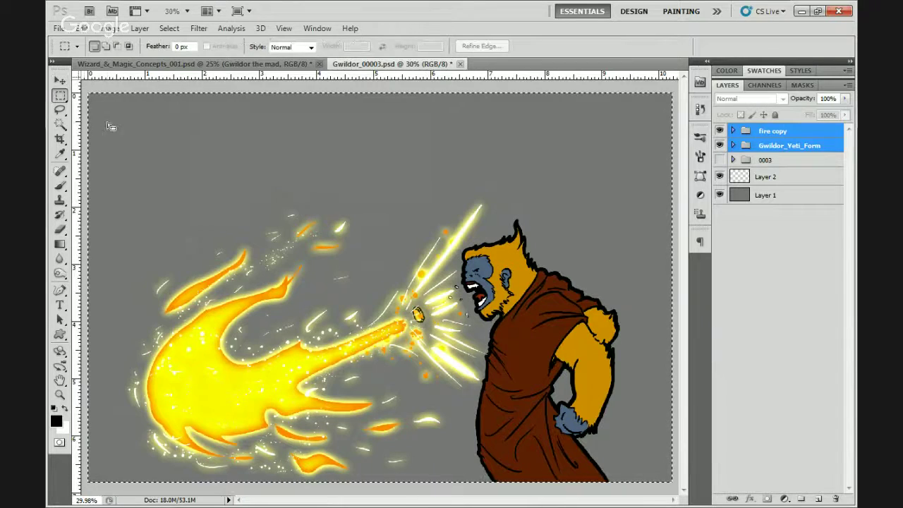
{"action": "left_click_drag", "start_coordinate": [83, 85], "coordinate": [685, 190]}
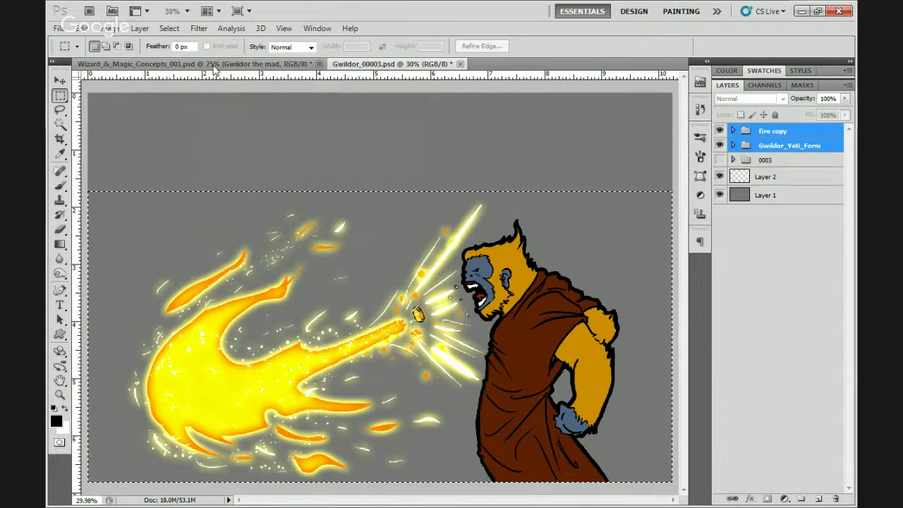
{"action": "left_click", "coordinate": [115, 29]}
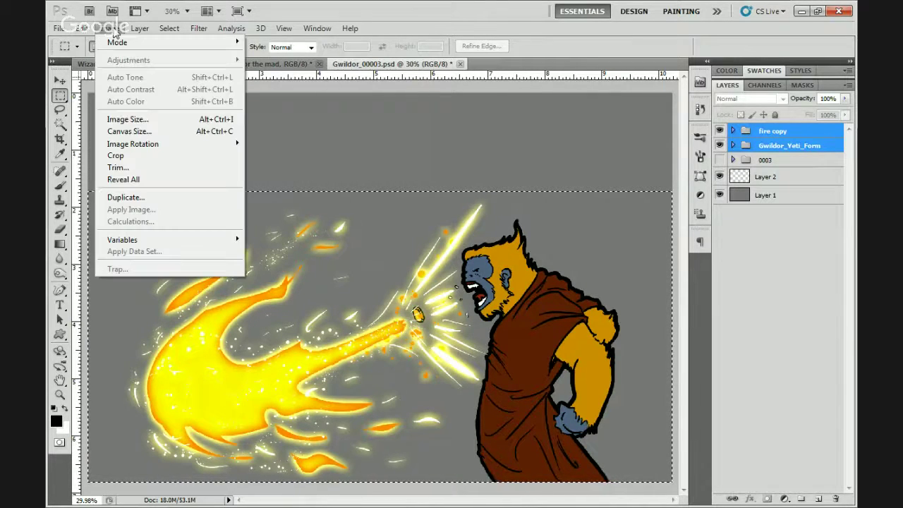
{"action": "left_click", "coordinate": [153, 156]}
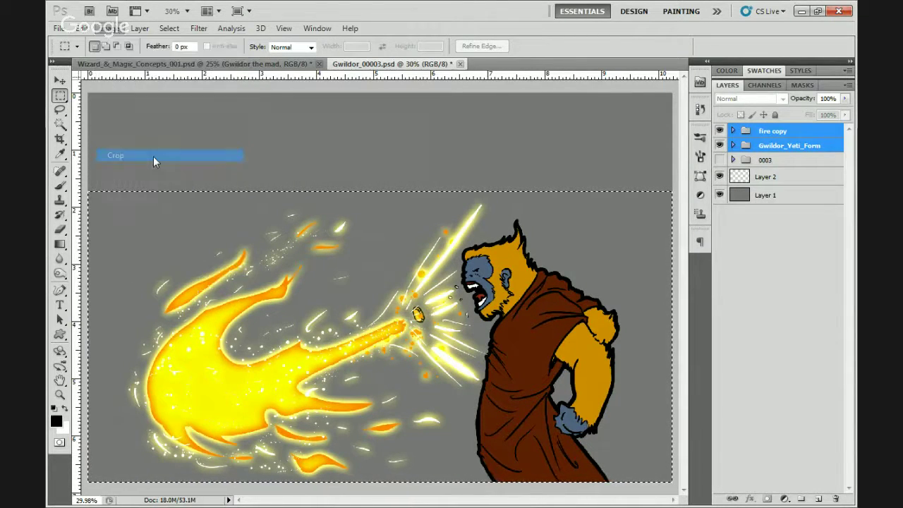
{"action": "key", "text": "ctrl+d"}
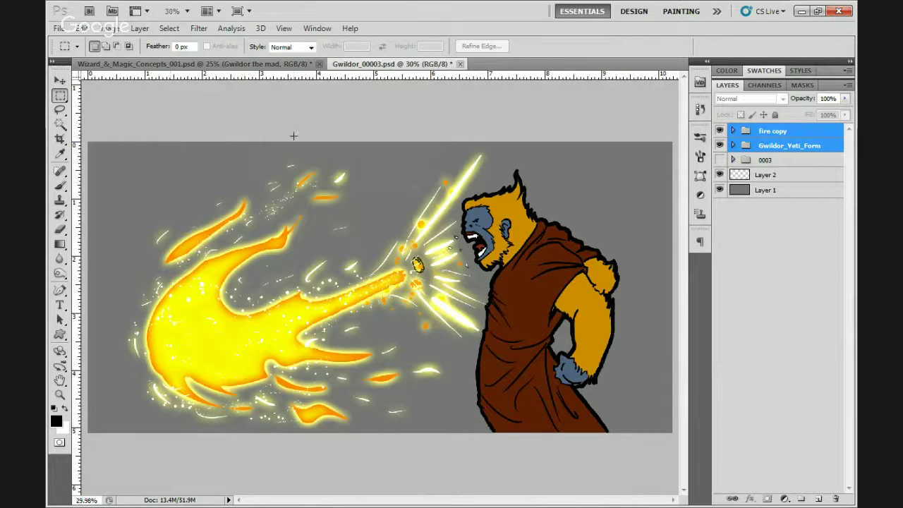
{"action": "key", "text": "z"}
{"action": "left_click", "coordinate": [500, 226]}
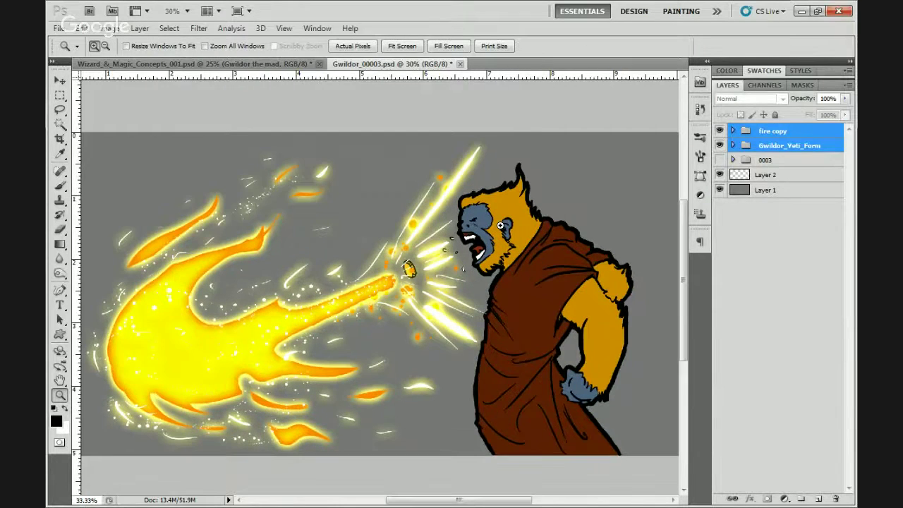
- Select the Cells layer in the Gwildor_Yeti_Form group and choose a muted gray-green foreground color for painting the shadows
{"action": "left_click", "coordinate": [500, 227]}
{"action": "left_click", "coordinate": [487, 229]}
{"action": "left_click", "coordinate": [465, 231]}
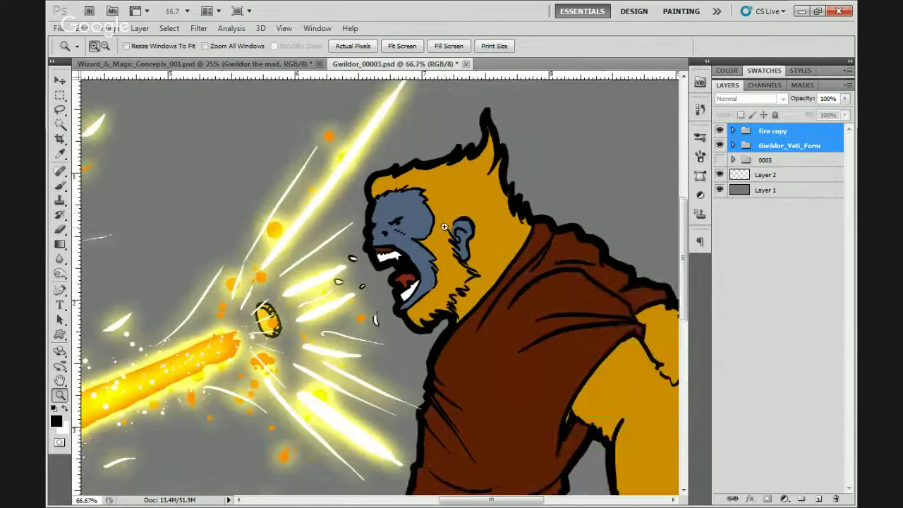
{"action": "left_click", "coordinate": [443, 233]}
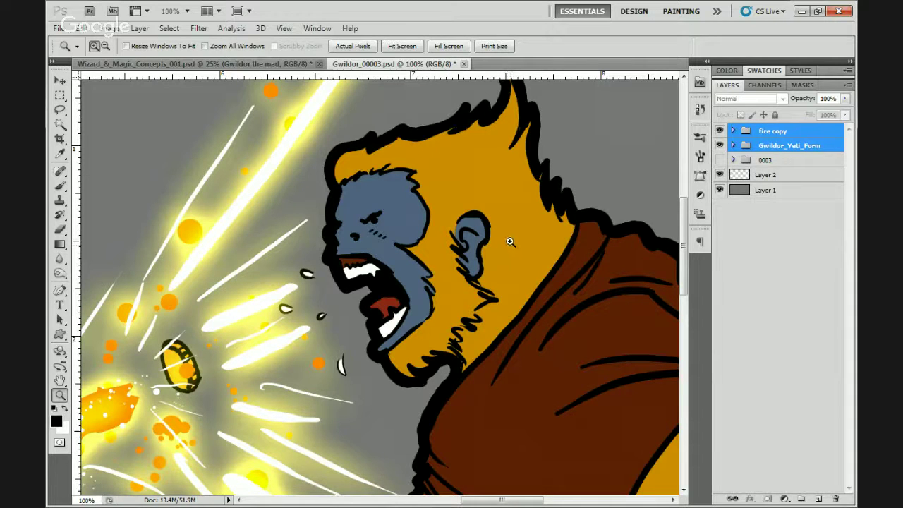
{"action": "left_click_drag", "start_coordinate": [550, 209], "coordinate": [509, 226]}
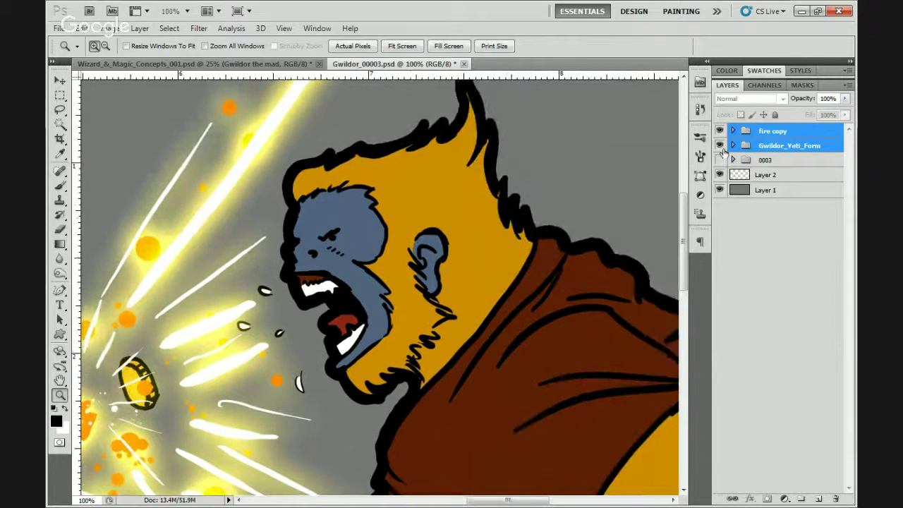
{"action": "left_click", "coordinate": [733, 145]}
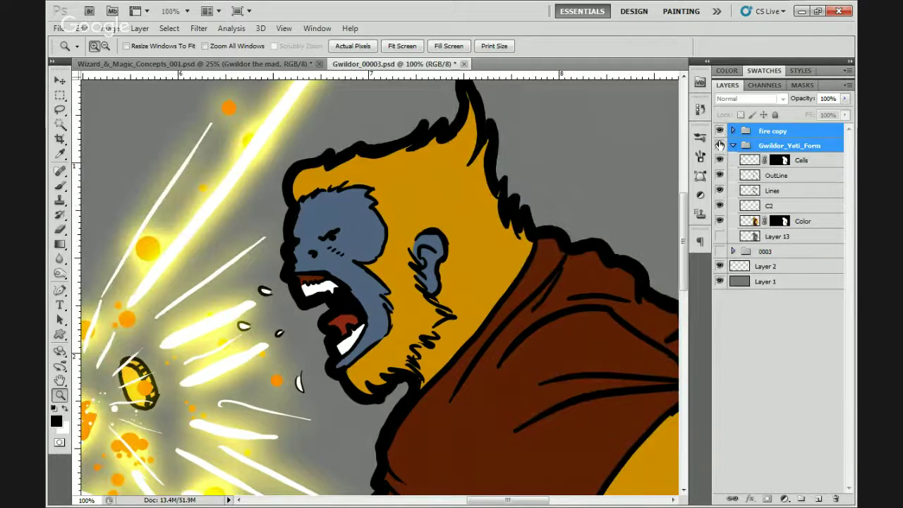
{"action": "left_click", "coordinate": [748, 149]}
{"action": "left_click", "coordinate": [745, 162]}
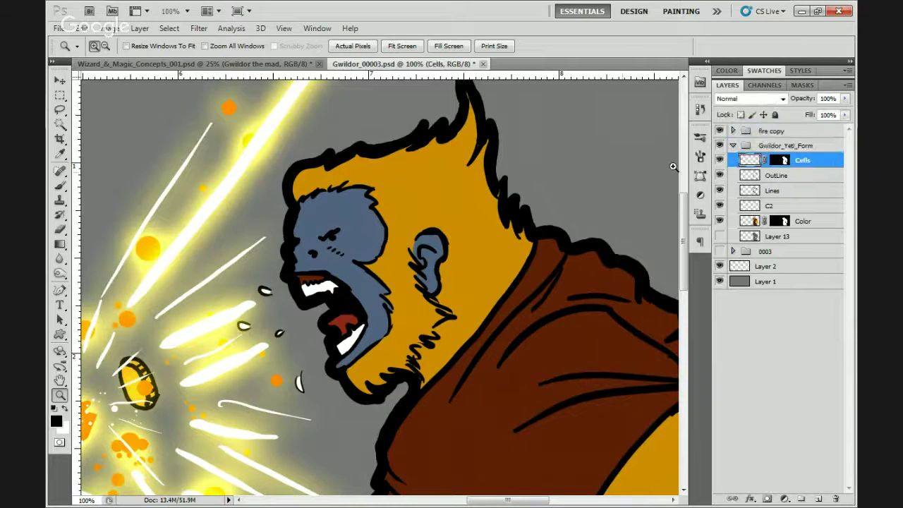
{"action": "key", "text": "b"}
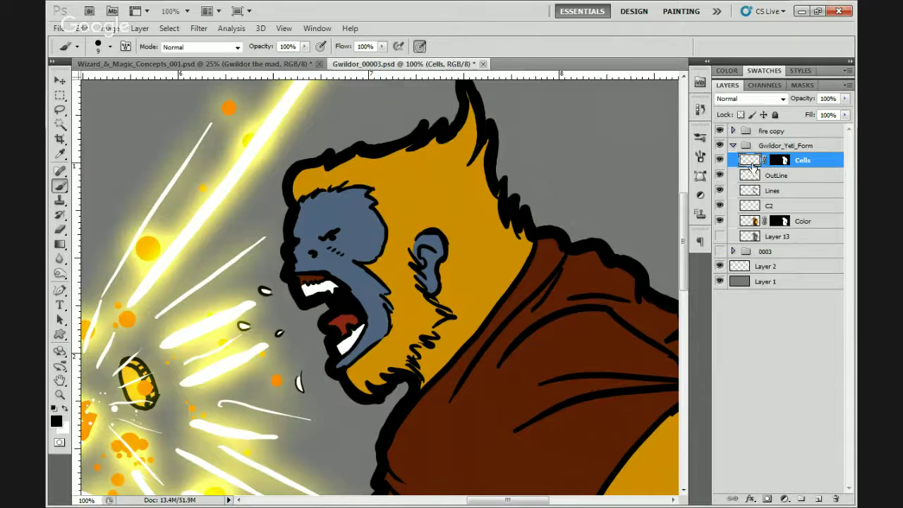
{"action": "key", "text": "i"}
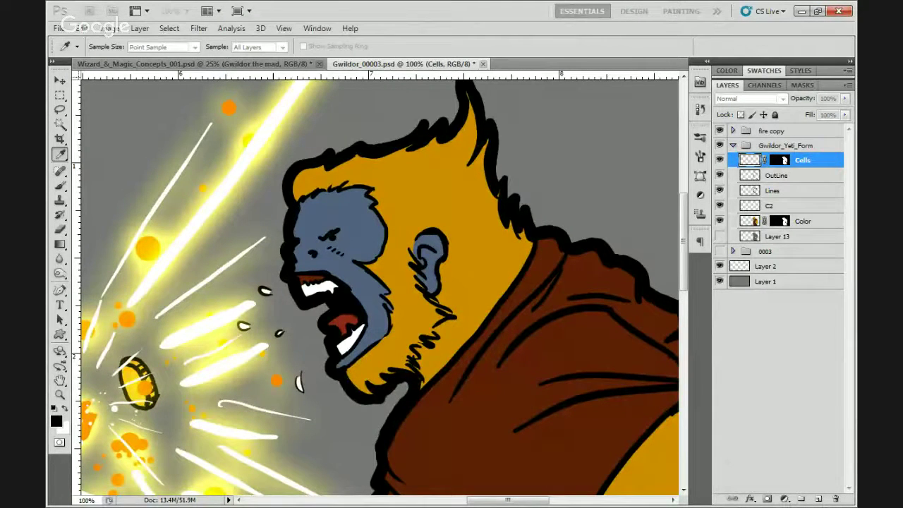
{"action": "key", "text": "b"}
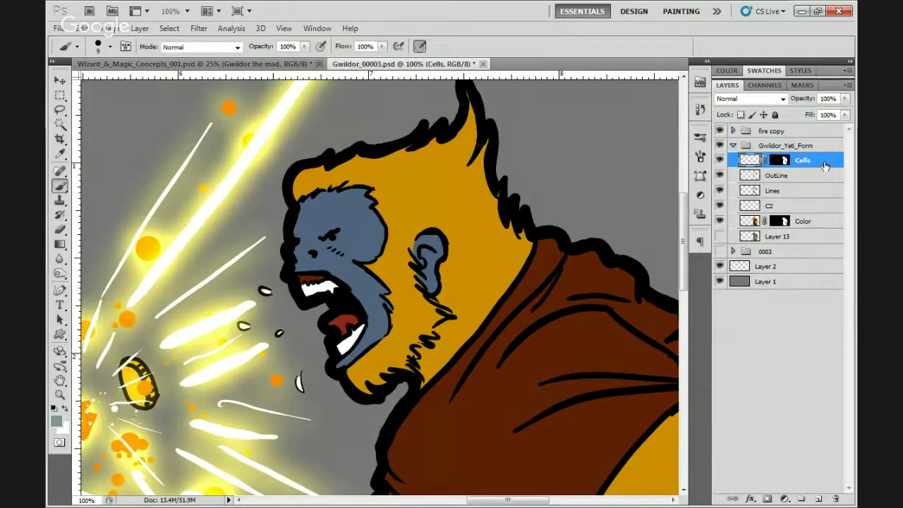
- Set the Cells layer to 60% opacity and the Multiply blend mode
{"action": "left_click", "coordinate": [839, 98]}
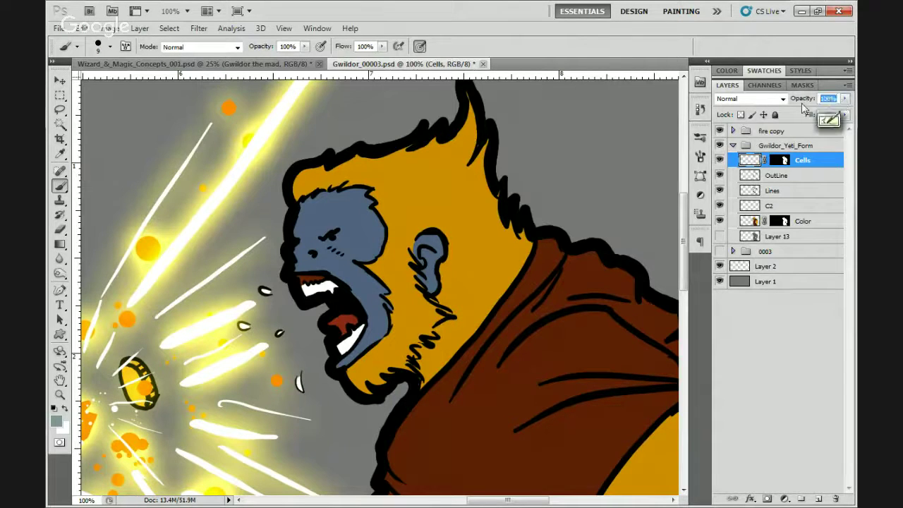
{"action": "type", "text": "60"}
{"action": "key", "text": "Return"}
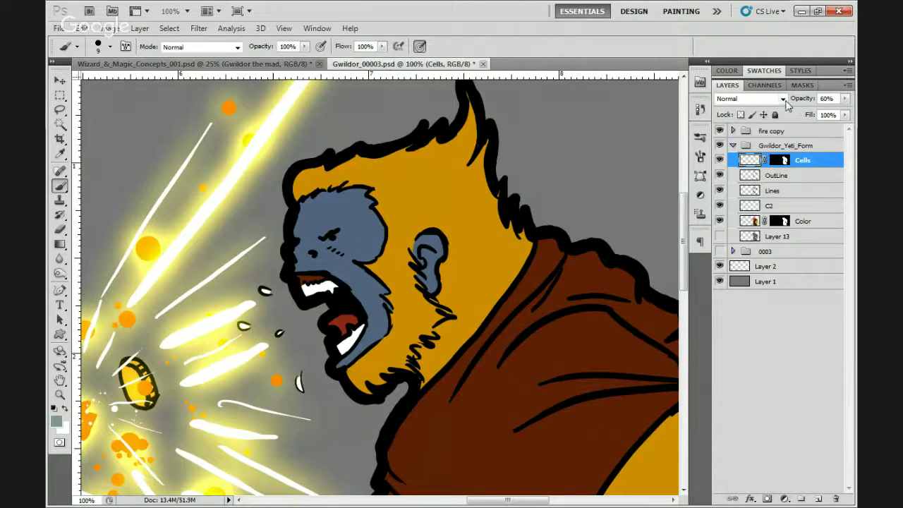
{"action": "left_click", "coordinate": [782, 98]}
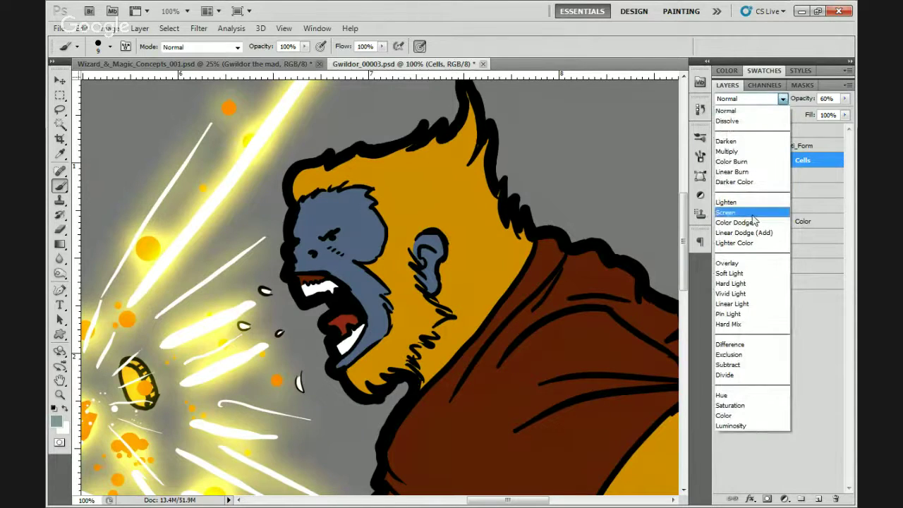
{"action": "left_click", "coordinate": [733, 151]}
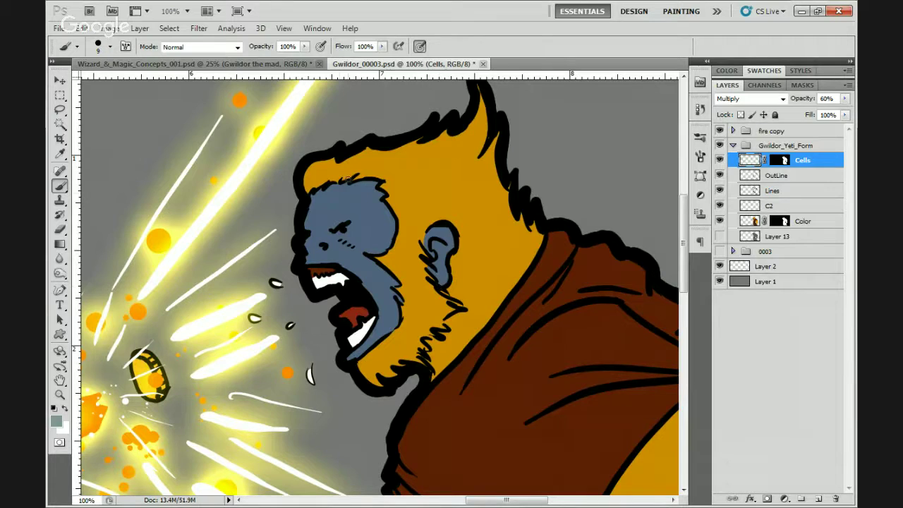
- Lasso a jagged shadow area across the face, neck and upper robe, fill it with the foreground color, and deselect
{"action": "key", "text": "l"}
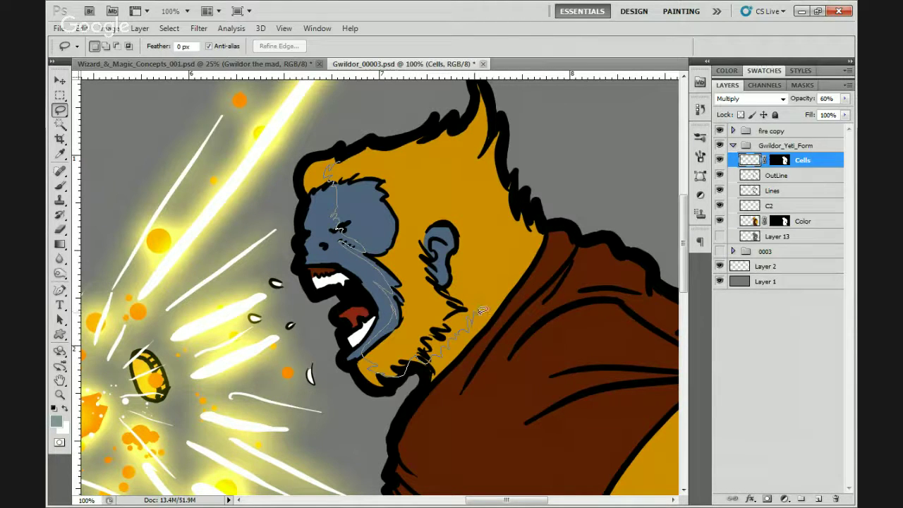
{"action": "left_click_drag", "start_coordinate": [487, 324], "coordinate": [540, 268]}
{"action": "mouse_move", "coordinate": [461, 41]}
{"action": "left_mouse_down"}
{"action": "mouse_move", "coordinate": [367, 79]}
{"action": "mouse_move", "coordinate": [340, 152]}
{"action": "left_mouse_up"}
{"action": "mouse_move", "coordinate": [519, 296]}
{"action": "left_mouse_down"}
{"action": "mouse_move", "coordinate": [454, 216]}
{"action": "mouse_move", "coordinate": [421, 222]}
{"action": "left_mouse_up"}
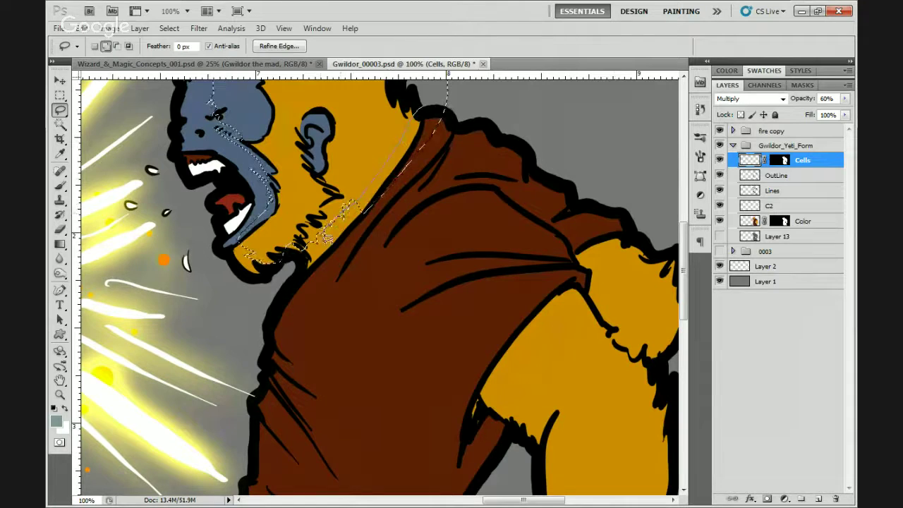
{"action": "mouse_move", "coordinate": [328, 238]}
{"action": "left_mouse_down"}
{"action": "mouse_move", "coordinate": [311, 326]}
{"action": "mouse_move", "coordinate": [344, 270]}
{"action": "mouse_move", "coordinate": [375, 278]}
{"action": "mouse_move", "coordinate": [354, 321]}
{"action": "mouse_move", "coordinate": [389, 333]}
{"action": "left_mouse_up"}
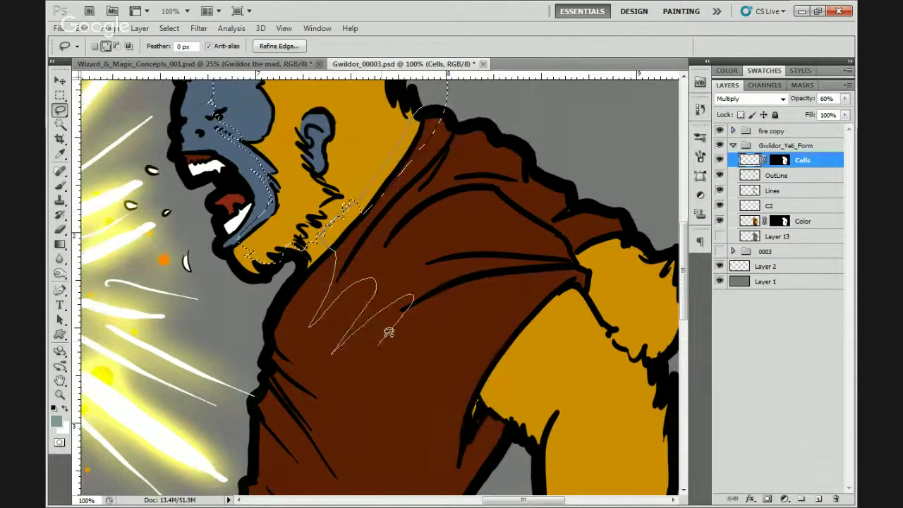
{"action": "mouse_move", "coordinate": [362, 370]}
{"action": "left_mouse_down"}
{"action": "mouse_move", "coordinate": [421, 396]}
{"action": "mouse_move", "coordinate": [476, 373]}
{"action": "mouse_move", "coordinate": [621, 237]}
{"action": "mouse_move", "coordinate": [579, 255]}
{"action": "mouse_move", "coordinate": [528, 172]}
{"action": "mouse_move", "coordinate": [631, 96]}
{"action": "left_mouse_up"}
{"action": "key", "text": "alt+BackSpace"}
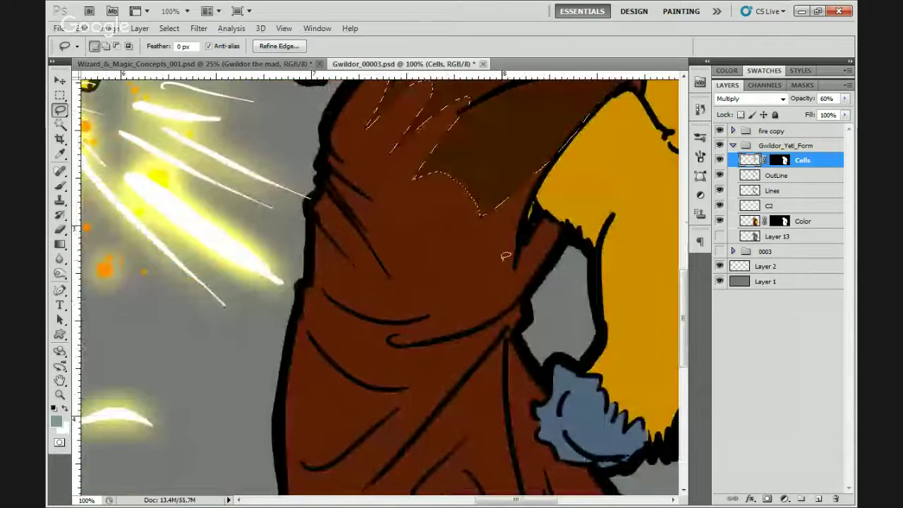
{"action": "key", "text": "ctrl+d"}
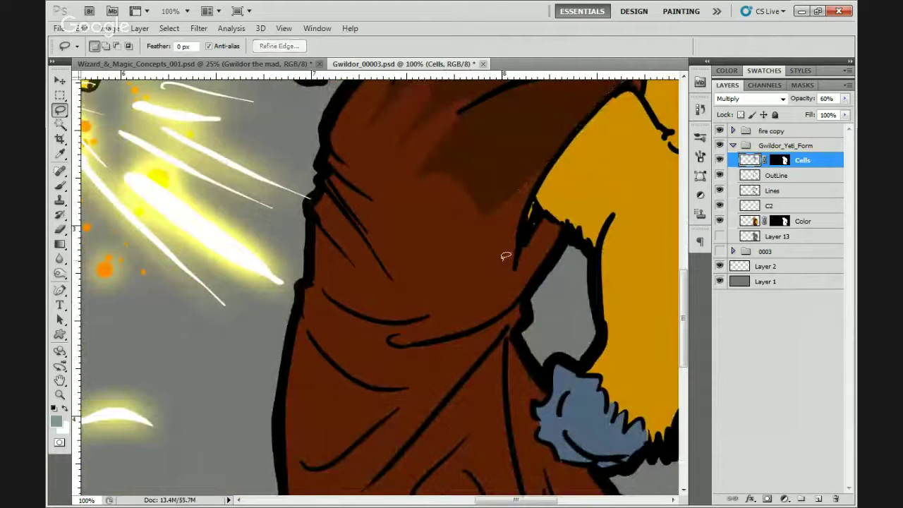
- Lasso the robe's side from below the chest to the waist fold under the arm, fill it with the shadow color, and deselect
{"action": "left_click_drag", "start_coordinate": [503, 261], "coordinate": [442, 341]}
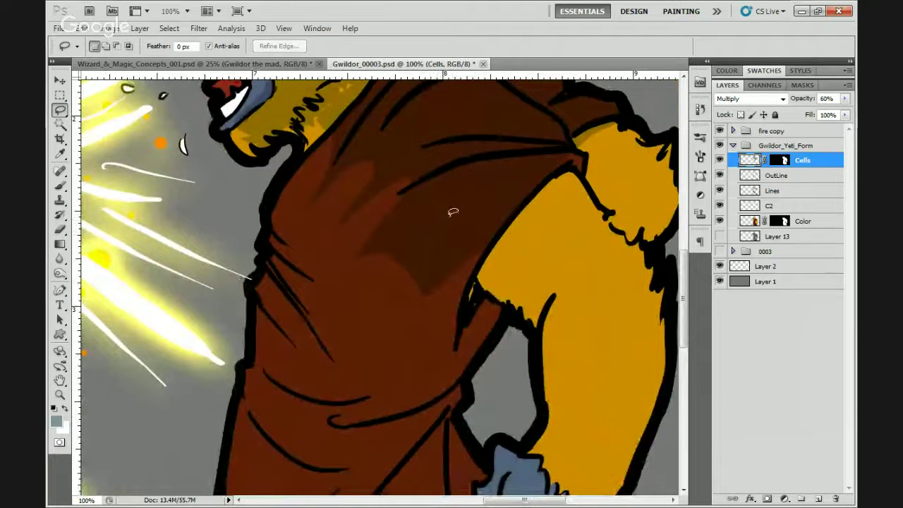
{"action": "left_click_drag", "start_coordinate": [397, 347], "coordinate": [357, 369]}
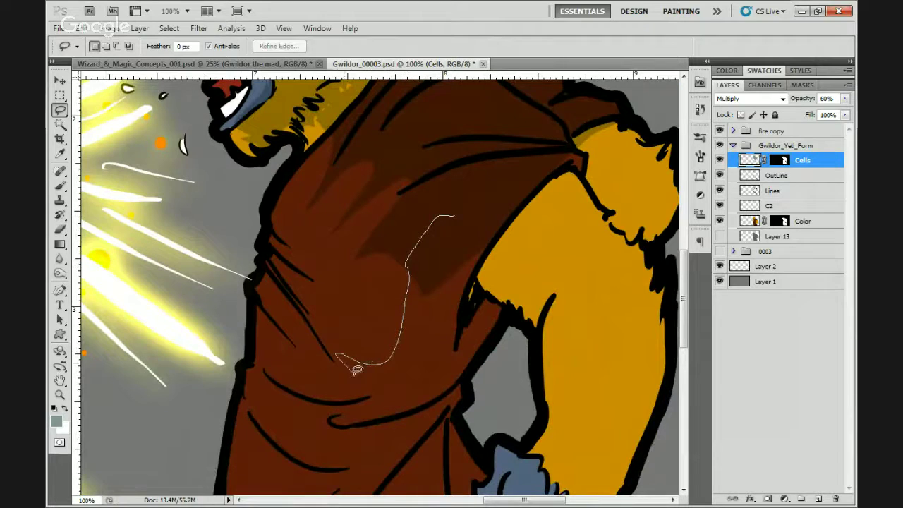
{"action": "left_click_drag", "start_coordinate": [332, 417], "coordinate": [452, 390]}
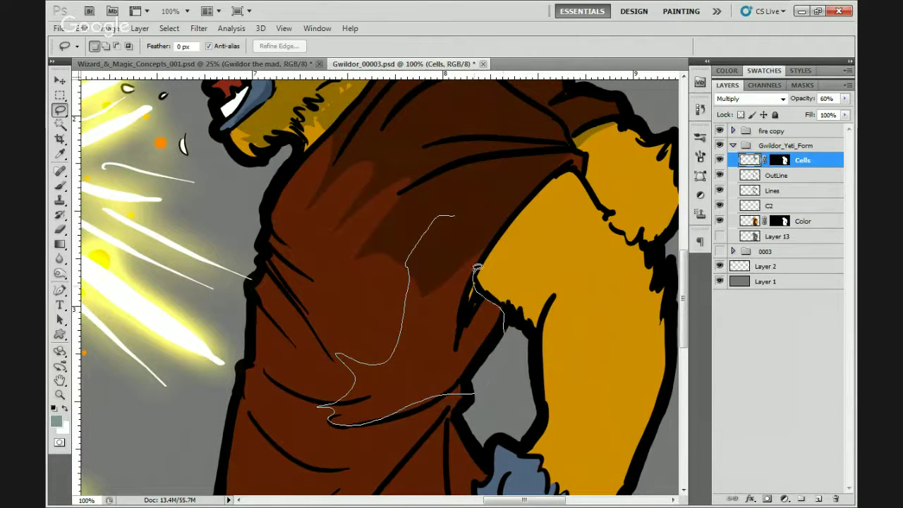
{"action": "left_click_drag", "start_coordinate": [505, 210], "coordinate": [484, 201]}
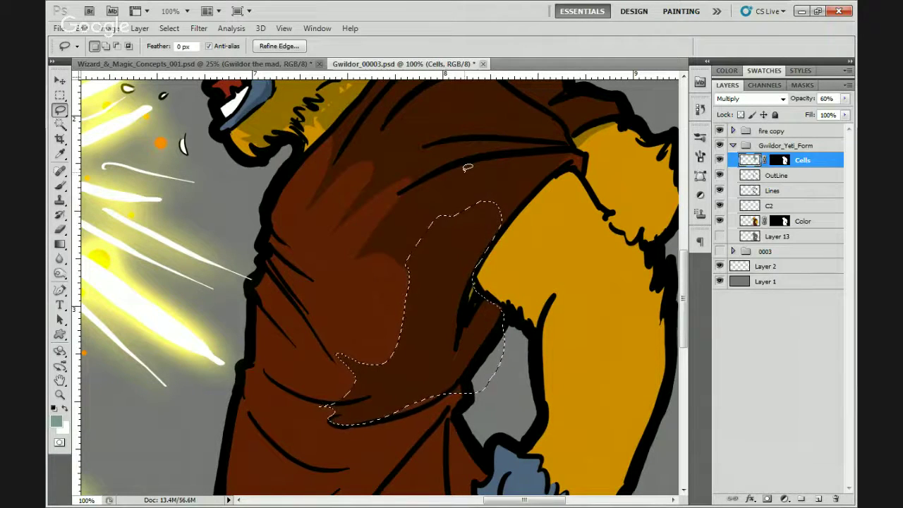
{"action": "key", "text": "ctrl+d"}
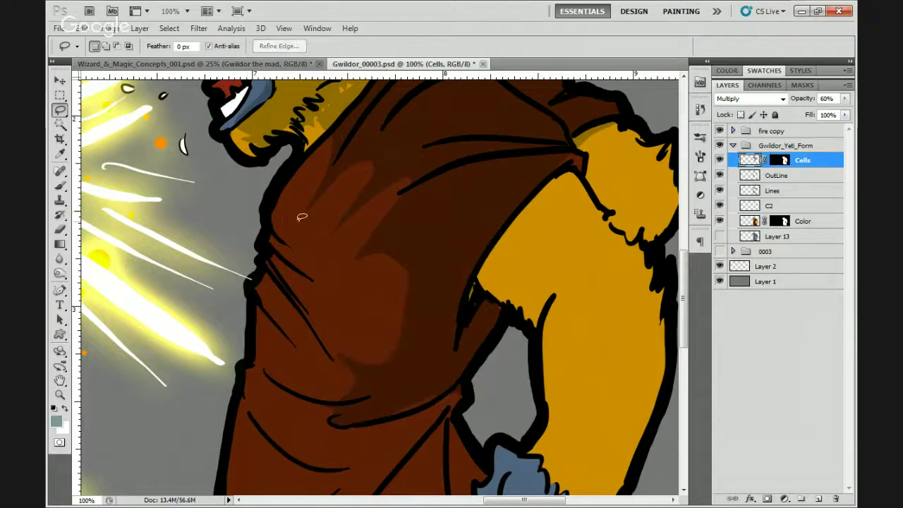
- Paint the shadow color over the furry shoulder tuft with a 40 px brush
{"action": "key", "text": "z"}
{"action": "right_click", "coordinate": [408, 245]}
{"action": "left_click", "coordinate": [429, 255]}
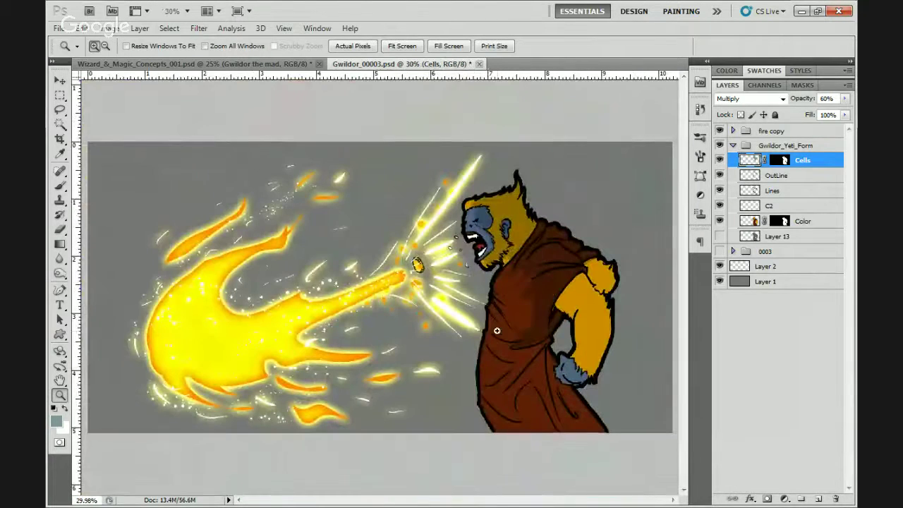
{"action": "left_click", "coordinate": [558, 319]}
{"action": "left_click", "coordinate": [557, 319]}
{"action": "left_click", "coordinate": [557, 319]}
{"action": "left_click", "coordinate": [558, 319]}
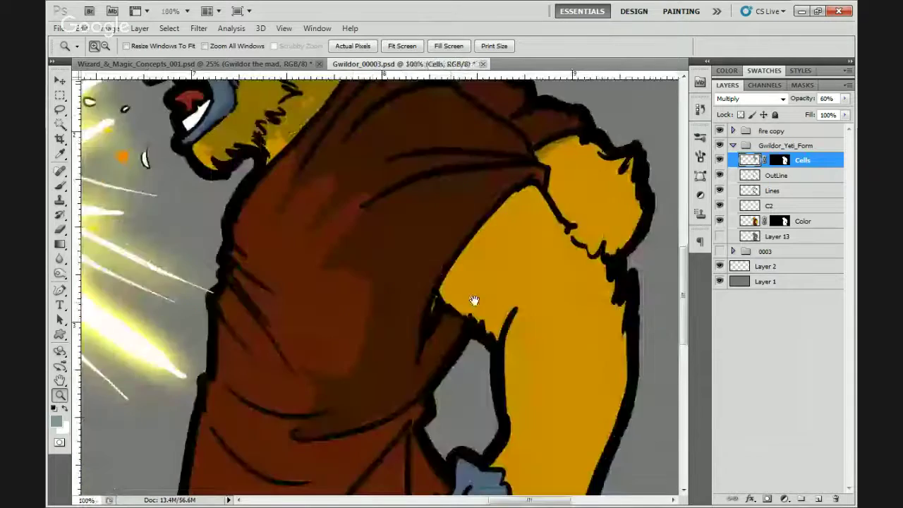
{"action": "left_click_drag", "start_coordinate": [473, 298], "coordinate": [286, 330]}
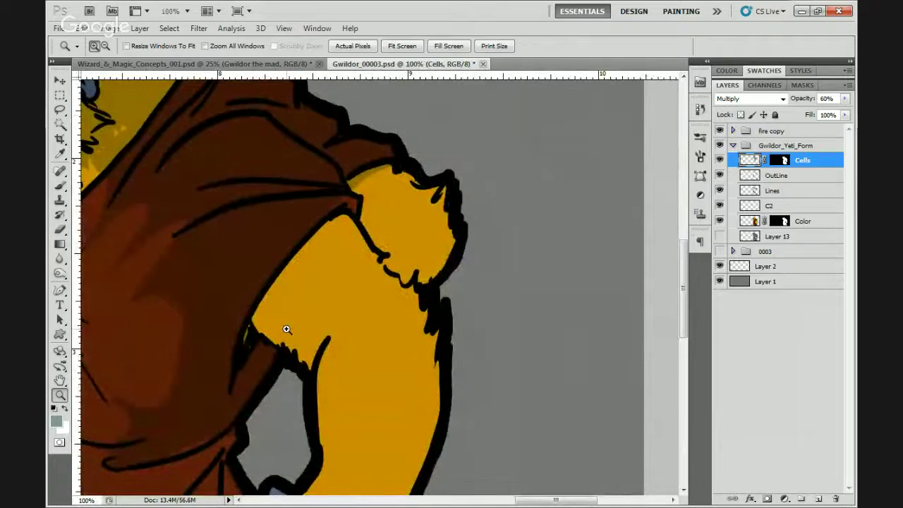
{"action": "key", "text": "b"}
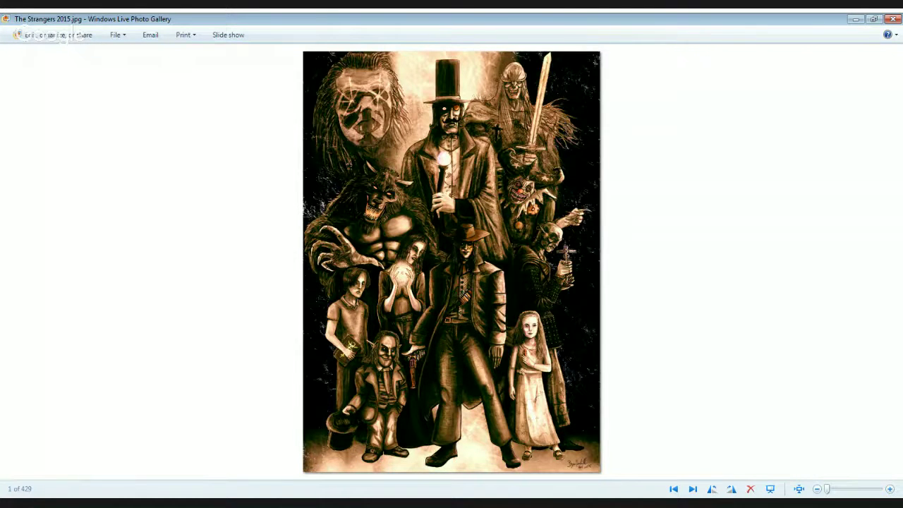
{"action": "mouse_move", "coordinate": [364, 212]}
{"action": "left_mouse_down"}
{"action": "mouse_move", "coordinate": [405, 274]}
{"action": "mouse_move", "coordinate": [438, 272]}
{"action": "mouse_move", "coordinate": [425, 276]}
{"action": "mouse_move", "coordinate": [446, 249]}
{"action": "mouse_move", "coordinate": [450, 215]}
{"action": "mouse_move", "coordinate": [418, 186]}
{"action": "mouse_move", "coordinate": [402, 203]}
{"action": "mouse_move", "coordinate": [383, 199]}
{"action": "mouse_move", "coordinate": [363, 172]}
{"action": "mouse_move", "coordinate": [373, 209]}
{"action": "mouse_move", "coordinate": [412, 250]}
{"action": "mouse_move", "coordinate": [437, 235]}
{"action": "mouse_move", "coordinate": [410, 202]}
{"action": "mouse_move", "coordinate": [403, 172]}
{"action": "mouse_move", "coordinate": [431, 265]}
{"action": "mouse_move", "coordinate": [432, 237]}
{"action": "left_mouse_up"}
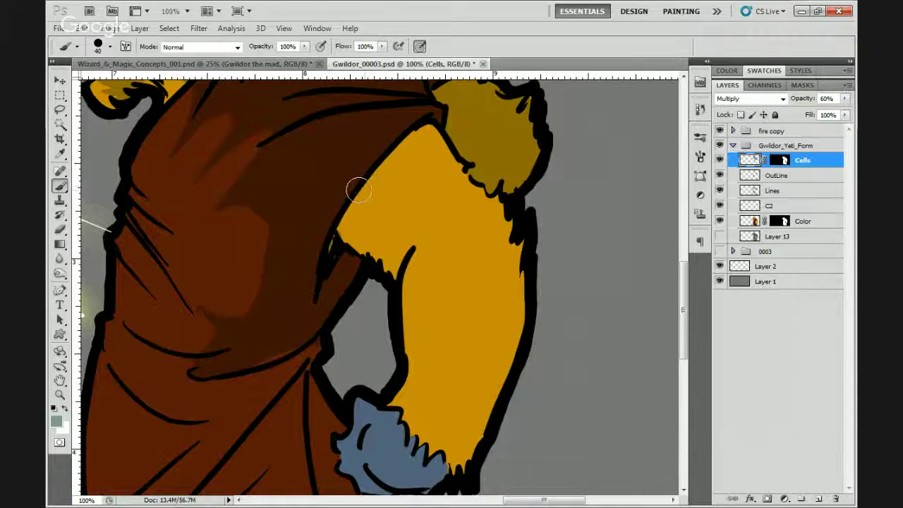
- Shade the upper arm beside the sleeve opening and shape the shadow's lower edge into jagged fur points
{"action": "mouse_move", "coordinate": [355, 188]}
{"action": "left_mouse_down"}
{"action": "mouse_move", "coordinate": [392, 225]}
{"action": "mouse_move", "coordinate": [431, 233]}
{"action": "mouse_move", "coordinate": [459, 205]}
{"action": "mouse_move", "coordinate": [452, 159]}
{"action": "mouse_move", "coordinate": [417, 159]}
{"action": "mouse_move", "coordinate": [372, 184]}
{"action": "mouse_move", "coordinate": [388, 212]}
{"action": "mouse_move", "coordinate": [395, 169]}
{"action": "mouse_move", "coordinate": [431, 165]}
{"action": "mouse_move", "coordinate": [427, 190]}
{"action": "mouse_move", "coordinate": [415, 155]}
{"action": "mouse_move", "coordinate": [447, 186]}
{"action": "mouse_move", "coordinate": [439, 212]}
{"action": "mouse_move", "coordinate": [433, 199]}
{"action": "mouse_move", "coordinate": [423, 209]}
{"action": "mouse_move", "coordinate": [404, 206]}
{"action": "left_mouse_up"}
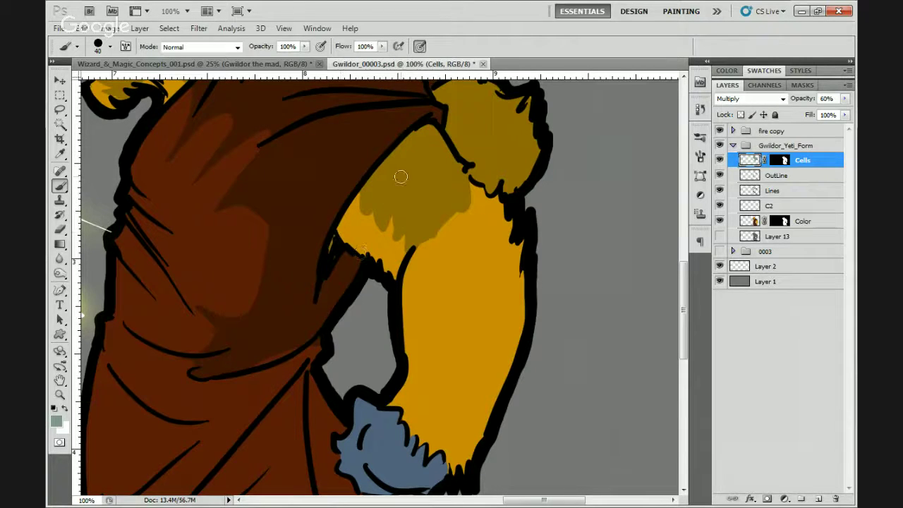
{"action": "mouse_move", "coordinate": [357, 192]}
{"action": "left_mouse_down"}
{"action": "mouse_move", "coordinate": [360, 217]}
{"action": "mouse_move", "coordinate": [375, 206]}
{"action": "mouse_move", "coordinate": [383, 218]}
{"action": "mouse_move", "coordinate": [357, 199]}
{"action": "mouse_move", "coordinate": [372, 225]}
{"action": "left_mouse_up"}
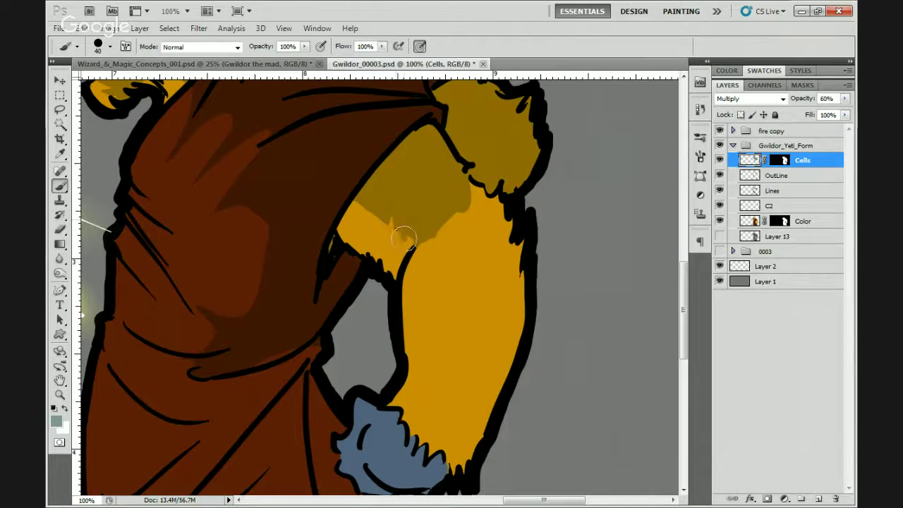
{"action": "mouse_move", "coordinate": [409, 250]}
{"action": "left_mouse_down"}
{"action": "mouse_move", "coordinate": [393, 212]}
{"action": "mouse_move", "coordinate": [386, 225]}
{"action": "mouse_move", "coordinate": [357, 210]}
{"action": "left_mouse_up"}
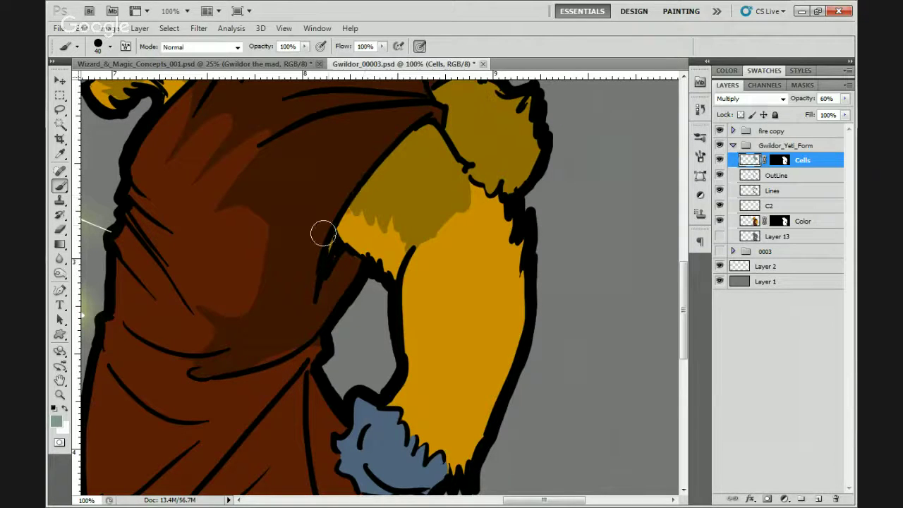
- Shade the outer forearm and the blue hand, leaving a light strip along the inner forearm with a rounded upper end
{"action": "left_click_drag", "start_coordinate": [404, 235], "coordinate": [360, 221]}
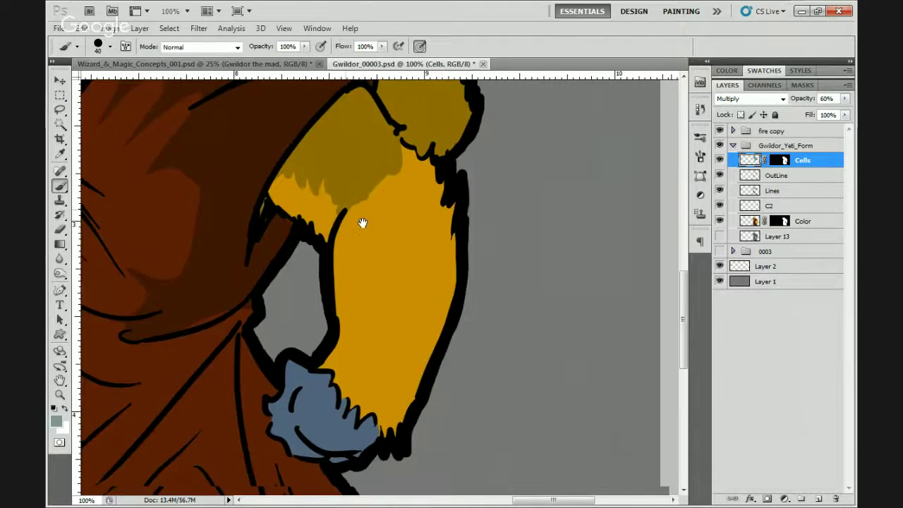
{"action": "mouse_move", "coordinate": [327, 179]}
{"action": "left_mouse_down"}
{"action": "mouse_move", "coordinate": [364, 151]}
{"action": "mouse_move", "coordinate": [349, 227]}
{"action": "mouse_move", "coordinate": [358, 302]}
{"action": "mouse_move", "coordinate": [340, 340]}
{"action": "mouse_move", "coordinate": [375, 279]}
{"action": "mouse_move", "coordinate": [333, 280]}
{"action": "mouse_move", "coordinate": [323, 314]}
{"action": "mouse_move", "coordinate": [337, 338]}
{"action": "mouse_move", "coordinate": [331, 331]}
{"action": "mouse_move", "coordinate": [368, 352]}
{"action": "mouse_move", "coordinate": [400, 324]}
{"action": "mouse_move", "coordinate": [348, 290]}
{"action": "mouse_move", "coordinate": [332, 291]}
{"action": "mouse_move", "coordinate": [336, 324]}
{"action": "mouse_move", "coordinate": [377, 339]}
{"action": "mouse_move", "coordinate": [358, 295]}
{"action": "mouse_move", "coordinate": [404, 288]}
{"action": "mouse_move", "coordinate": [382, 332]}
{"action": "mouse_move", "coordinate": [409, 276]}
{"action": "mouse_move", "coordinate": [392, 297]}
{"action": "mouse_move", "coordinate": [416, 292]}
{"action": "mouse_move", "coordinate": [408, 325]}
{"action": "mouse_move", "coordinate": [442, 273]}
{"action": "mouse_move", "coordinate": [418, 269]}
{"action": "mouse_move", "coordinate": [419, 259]}
{"action": "mouse_move", "coordinate": [454, 277]}
{"action": "mouse_move", "coordinate": [462, 235]}
{"action": "mouse_move", "coordinate": [428, 231]}
{"action": "left_mouse_up"}
{"action": "mouse_move", "coordinate": [414, 267]}
{"action": "left_mouse_down"}
{"action": "mouse_move", "coordinate": [389, 259]}
{"action": "mouse_move", "coordinate": [395, 272]}
{"action": "mouse_move", "coordinate": [430, 255]}
{"action": "mouse_move", "coordinate": [456, 167]}
{"action": "mouse_move", "coordinate": [442, 258]}
{"action": "mouse_move", "coordinate": [396, 276]}
{"action": "mouse_move", "coordinate": [382, 244]}
{"action": "mouse_move", "coordinate": [380, 213]}
{"action": "mouse_move", "coordinate": [400, 151]}
{"action": "mouse_move", "coordinate": [419, 125]}
{"action": "mouse_move", "coordinate": [433, 125]}
{"action": "mouse_move", "coordinate": [416, 262]}
{"action": "mouse_move", "coordinate": [411, 239]}
{"action": "mouse_move", "coordinate": [410, 250]}
{"action": "mouse_move", "coordinate": [423, 303]}
{"action": "mouse_move", "coordinate": [406, 283]}
{"action": "mouse_move", "coordinate": [386, 197]}
{"action": "left_mouse_up"}
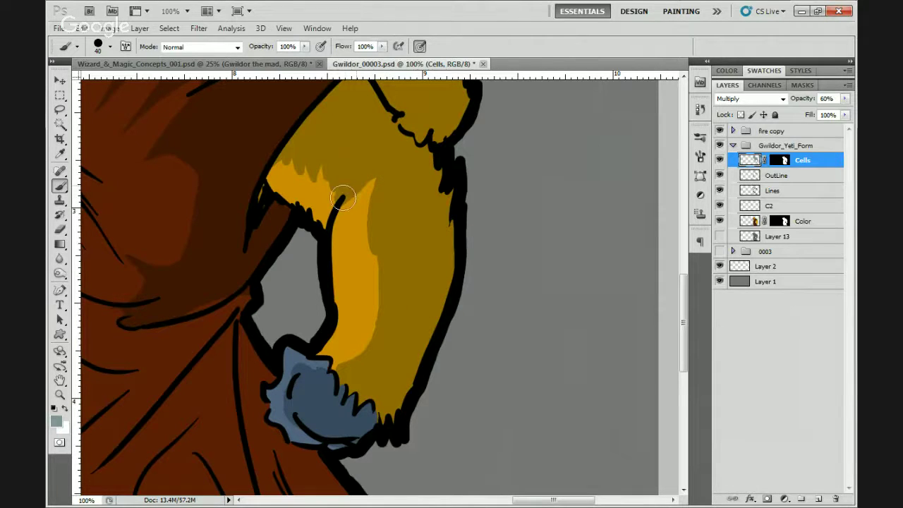
{"action": "left_click_drag", "start_coordinate": [342, 199], "coordinate": [329, 241]}
{"action": "mouse_move", "coordinate": [363, 185]}
{"action": "left_mouse_down"}
{"action": "mouse_move", "coordinate": [340, 204]}
{"action": "mouse_move", "coordinate": [381, 228]}
{"action": "mouse_move", "coordinate": [368, 188]}
{"action": "mouse_move", "coordinate": [354, 188]}
{"action": "mouse_move", "coordinate": [373, 197]}
{"action": "mouse_move", "coordinate": [372, 185]}
{"action": "mouse_move", "coordinate": [395, 221]}
{"action": "left_mouse_up"}
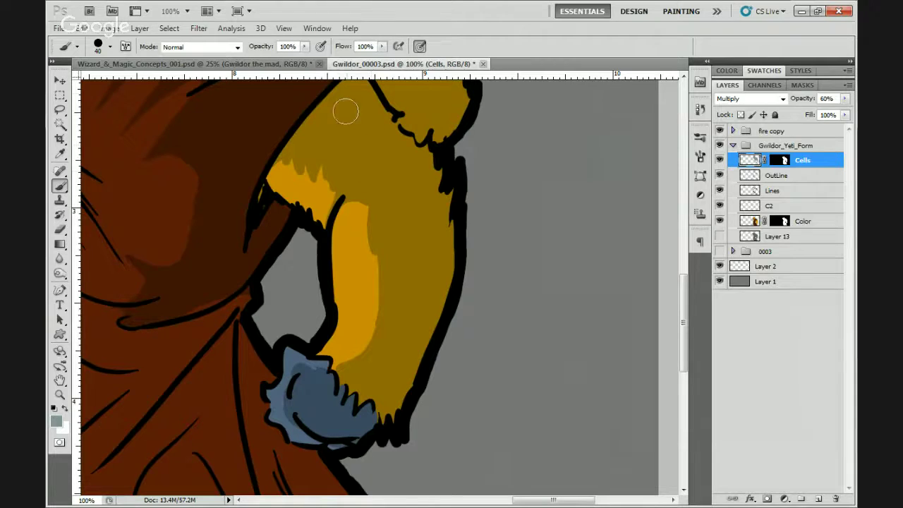
- Paint a shadow along the upper side of the long diagonal fold running down from the waist under the arm
{"action": "mouse_move", "coordinate": [334, 284]}
{"action": "left_mouse_down"}
{"action": "mouse_move", "coordinate": [369, 299]}
{"action": "mouse_move", "coordinate": [446, 272]}
{"action": "left_mouse_up"}
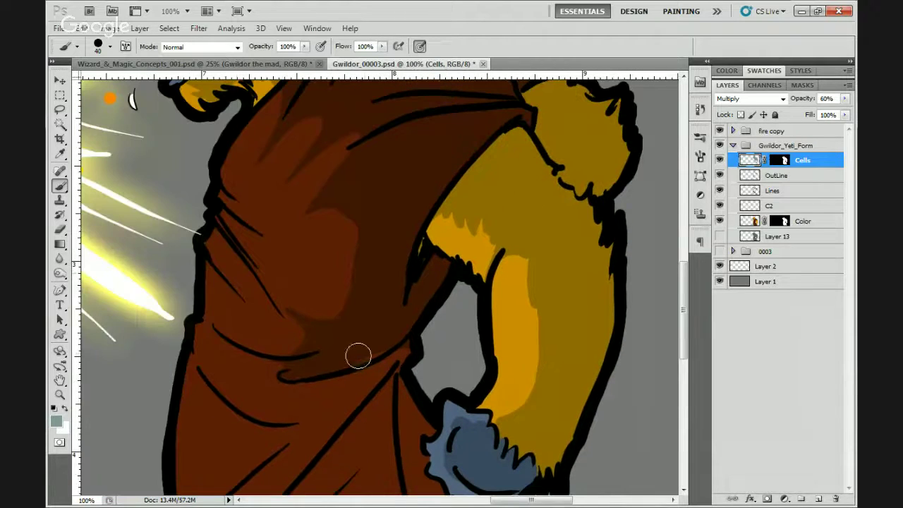
{"action": "mouse_move", "coordinate": [359, 310]}
{"action": "left_mouse_down"}
{"action": "mouse_move", "coordinate": [388, 269]}
{"action": "mouse_move", "coordinate": [371, 177]}
{"action": "mouse_move", "coordinate": [366, 224]}
{"action": "left_mouse_up"}
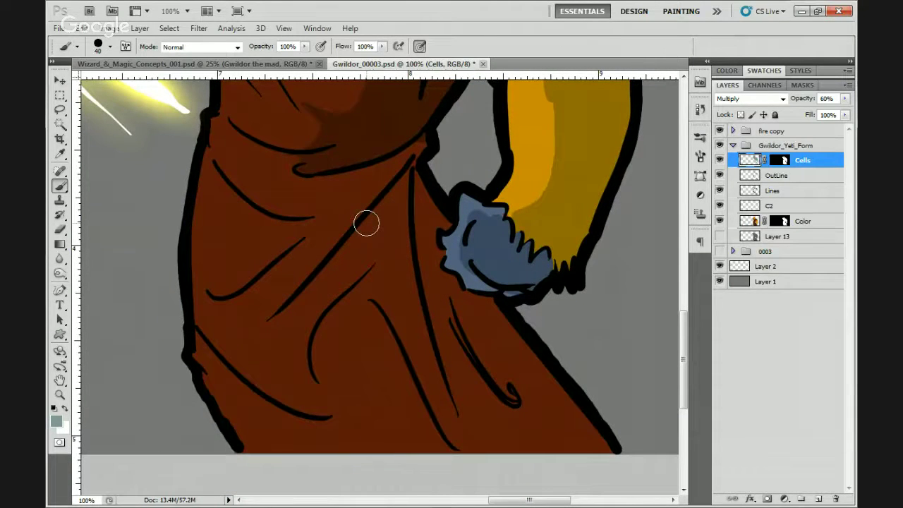
{"action": "mouse_move", "coordinate": [350, 157]}
{"action": "left_mouse_down"}
{"action": "mouse_move", "coordinate": [374, 181]}
{"action": "mouse_move", "coordinate": [369, 198]}
{"action": "left_mouse_up"}
{"action": "mouse_move", "coordinate": [373, 153]}
{"action": "left_mouse_down"}
{"action": "mouse_move", "coordinate": [393, 162]}
{"action": "mouse_move", "coordinate": [396, 179]}
{"action": "left_mouse_up"}
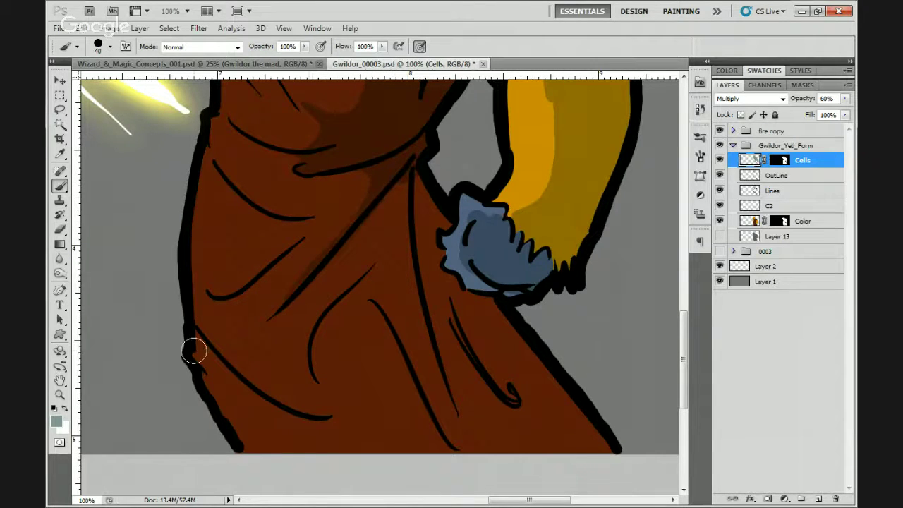
- Shade the robe's front folds around the waist, tapering the shadows along the crease lines and joining them to the side shadow
{"action": "left_click_drag", "start_coordinate": [357, 224], "coordinate": [355, 402]}
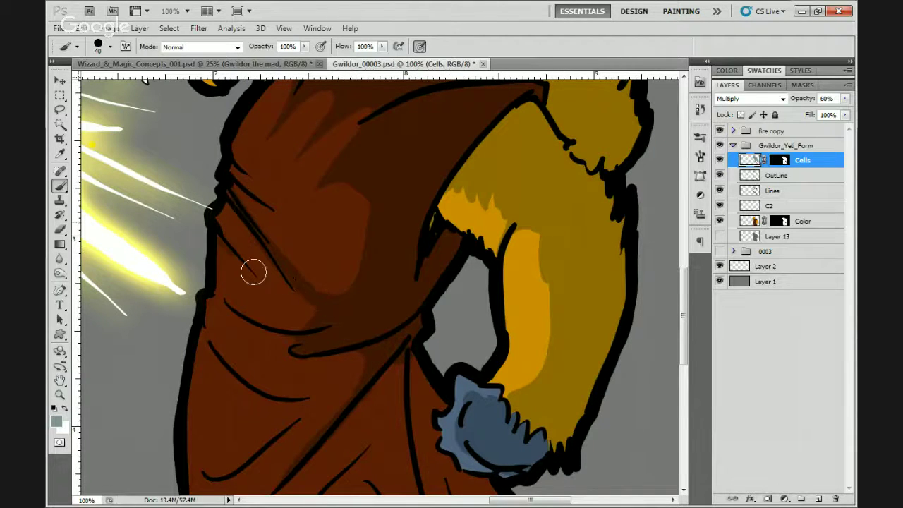
{"action": "left_click_drag", "start_coordinate": [252, 270], "coordinate": [300, 310]}
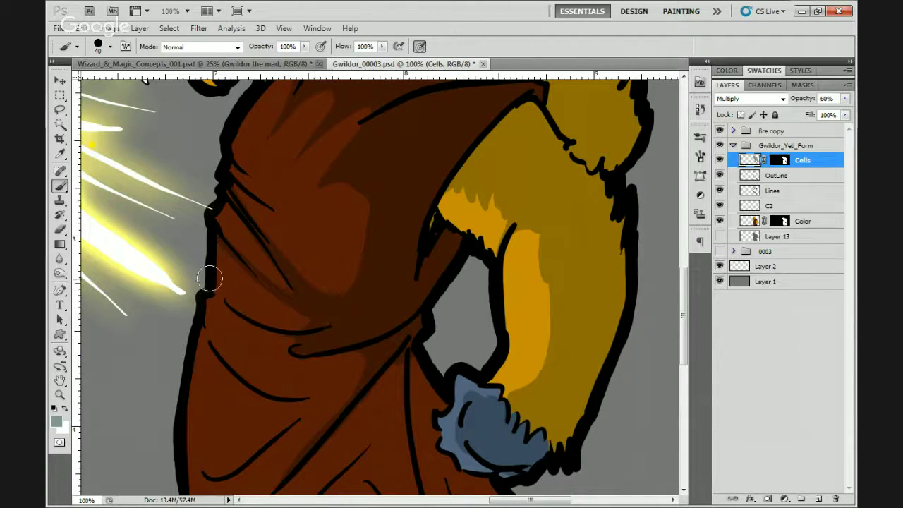
{"action": "left_click_drag", "start_coordinate": [208, 277], "coordinate": [257, 317]}
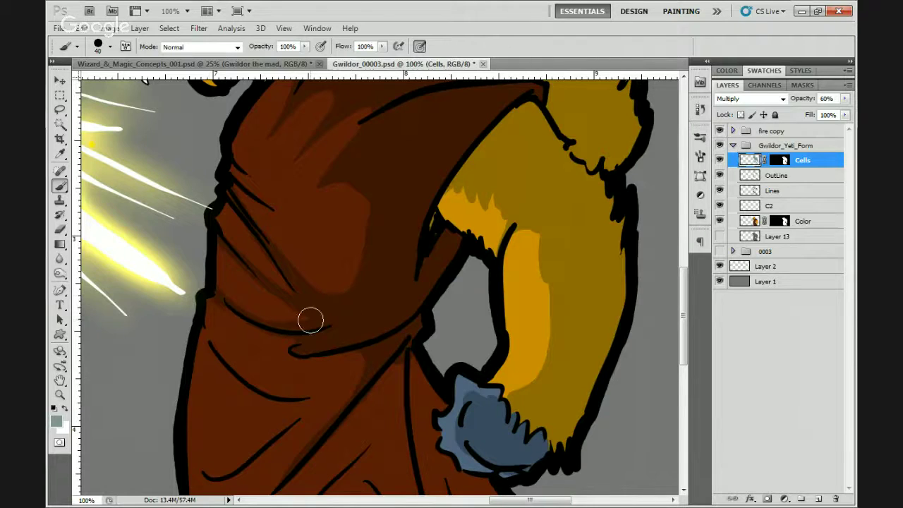
{"action": "left_click_drag", "start_coordinate": [226, 353], "coordinate": [264, 383]}
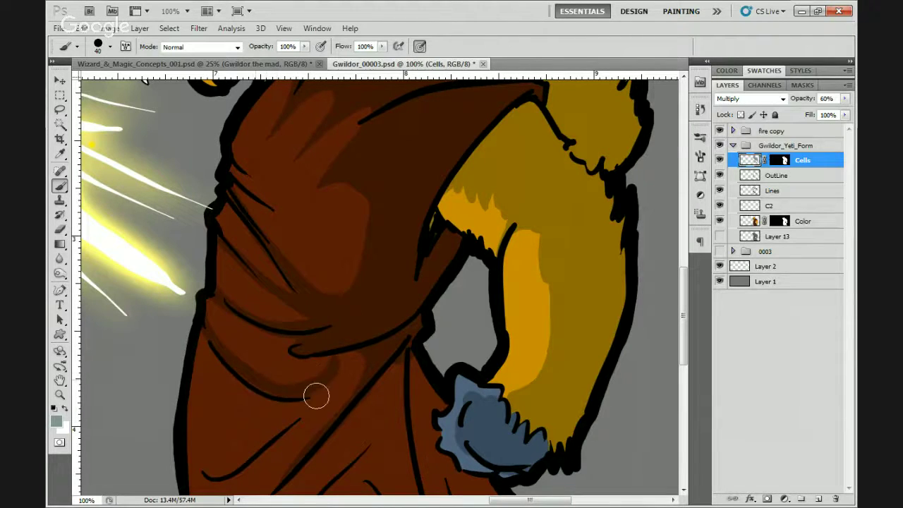
{"action": "left_click_drag", "start_coordinate": [314, 395], "coordinate": [315, 386]}
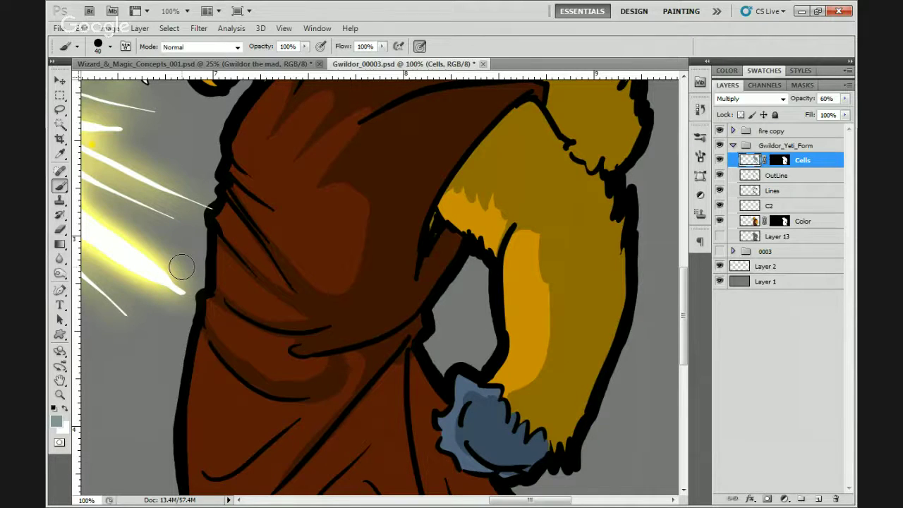
- Shade the creases at the robe's front below the chest and connect them to the large side shadow
{"action": "left_click_drag", "start_coordinate": [182, 266], "coordinate": [159, 349]}
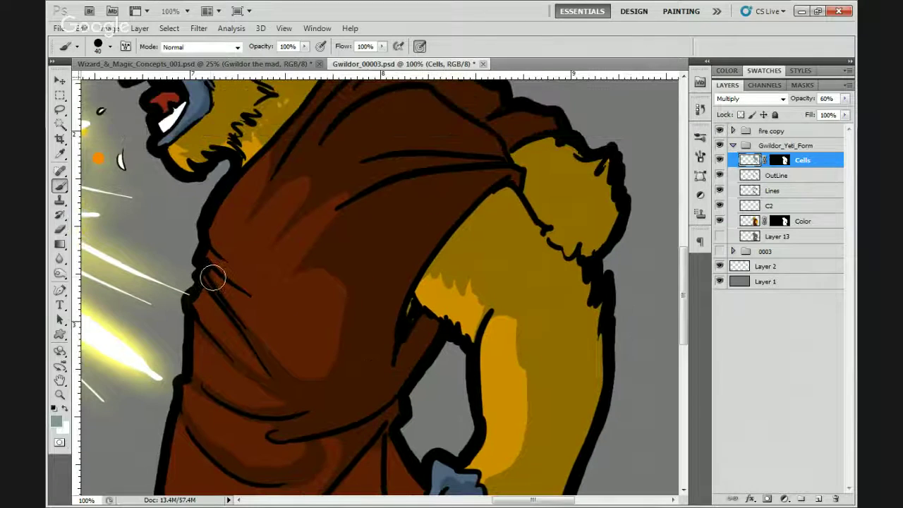
{"action": "left_click_drag", "start_coordinate": [244, 295], "coordinate": [292, 315]}
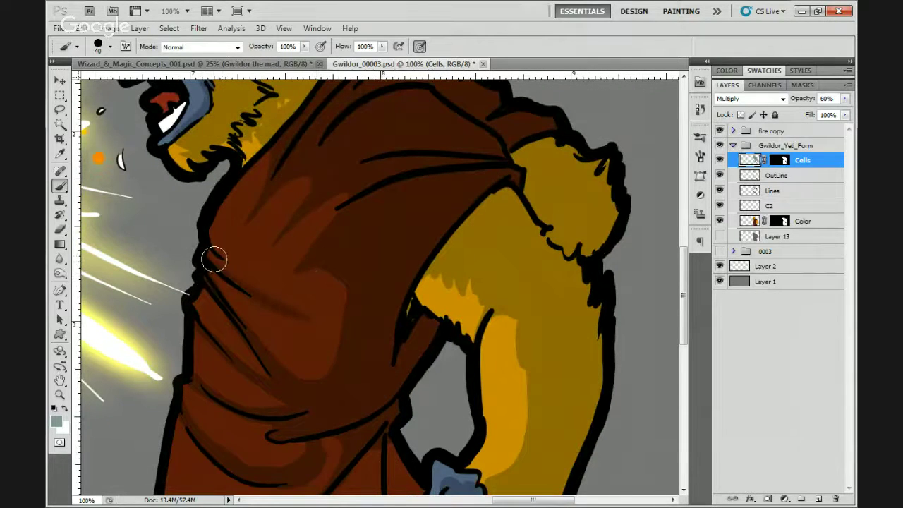
{"action": "left_click_drag", "start_coordinate": [205, 240], "coordinate": [279, 284]}
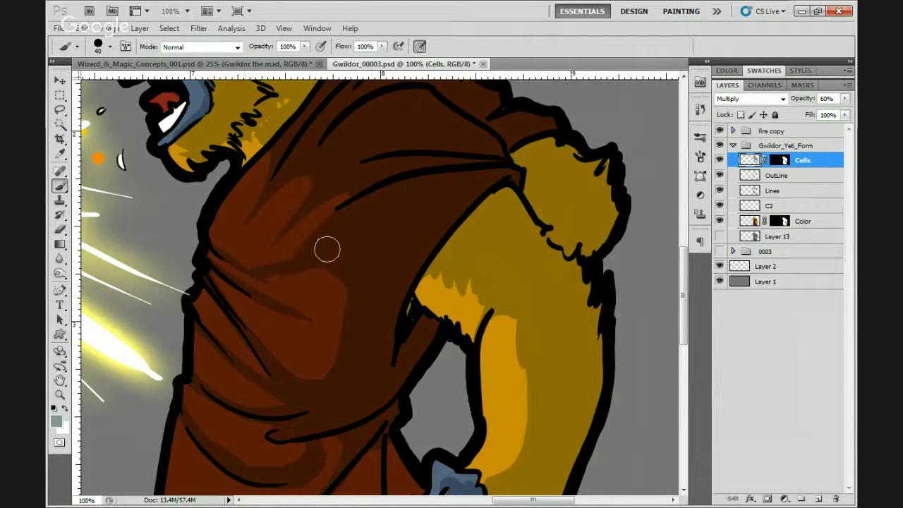
{"action": "left_click_drag", "start_coordinate": [252, 272], "coordinate": [317, 274]}
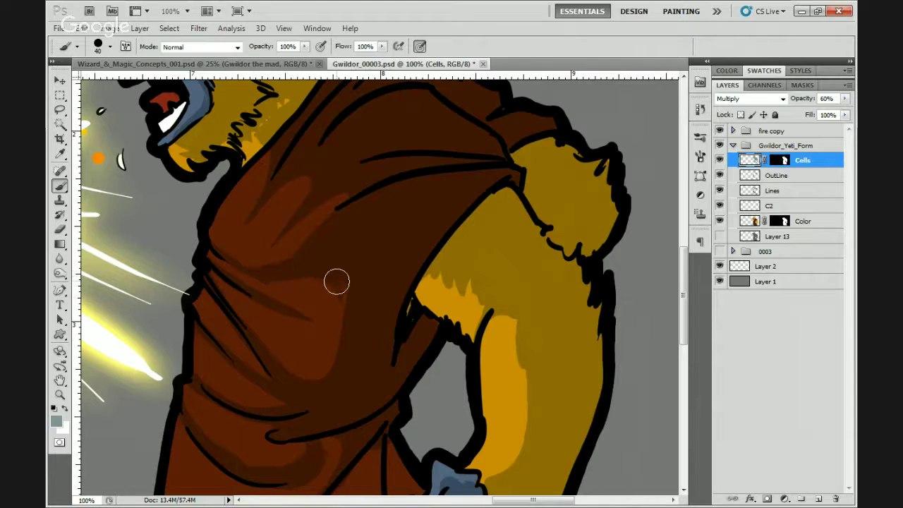
- Extend the side shadow over the belly, leaving two tapered light patches between the folds below the chest
{"action": "left_click_drag", "start_coordinate": [334, 291], "coordinate": [323, 331]}
{"action": "left_click_drag", "start_coordinate": [340, 269], "coordinate": [334, 268]}
{"action": "mouse_move", "coordinate": [329, 332]}
{"action": "left_mouse_down"}
{"action": "mouse_move", "coordinate": [324, 377]}
{"action": "mouse_move", "coordinate": [333, 382]}
{"action": "left_mouse_up"}
{"action": "mouse_move", "coordinate": [318, 314]}
{"action": "left_mouse_down"}
{"action": "mouse_move", "coordinate": [294, 317]}
{"action": "mouse_move", "coordinate": [311, 313]}
{"action": "left_mouse_up"}
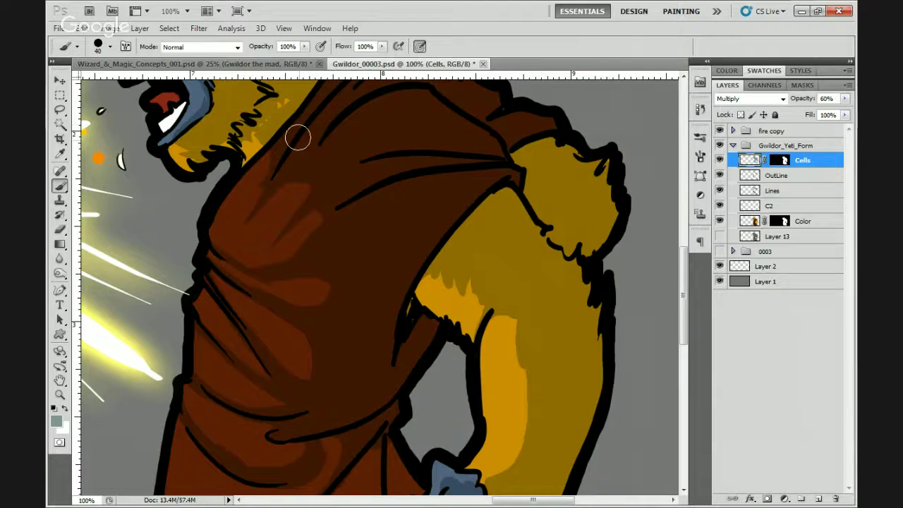
{"action": "left_click_drag", "start_coordinate": [297, 137], "coordinate": [306, 218]}
{"action": "mouse_move", "coordinate": [278, 188]}
{"action": "left_mouse_down"}
{"action": "mouse_move", "coordinate": [252, 194]}
{"action": "mouse_move", "coordinate": [272, 221]}
{"action": "mouse_move", "coordinate": [261, 208]}
{"action": "mouse_move", "coordinate": [239, 210]}
{"action": "mouse_move", "coordinate": [230, 213]}
{"action": "mouse_move", "coordinate": [235, 222]}
{"action": "mouse_move", "coordinate": [226, 213]}
{"action": "mouse_move", "coordinate": [200, 237]}
{"action": "left_mouse_up"}
{"action": "left_click_drag", "start_coordinate": [239, 132], "coordinate": [250, 143]}
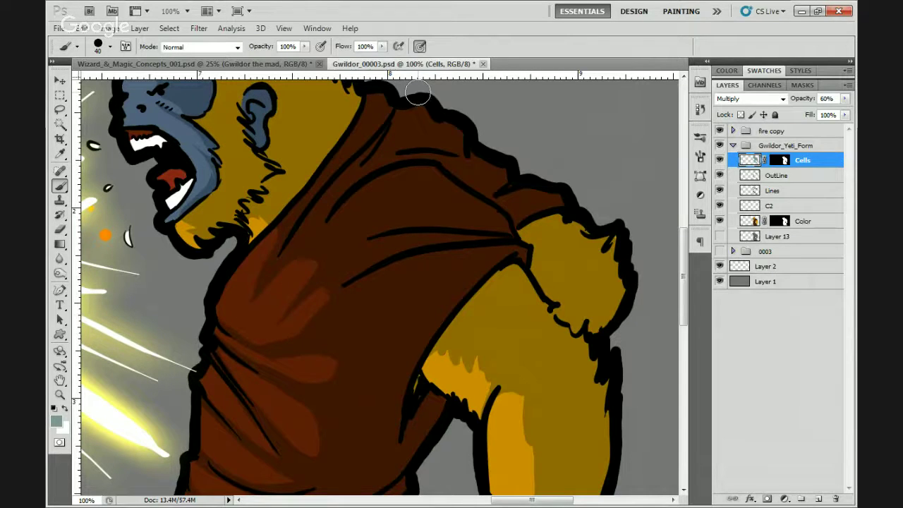
- Deepen the shadow between the waist fold and the long diagonal fold, and shade along the short hip crease
{"action": "left_click_drag", "start_coordinate": [494, 295], "coordinate": [446, 168]}
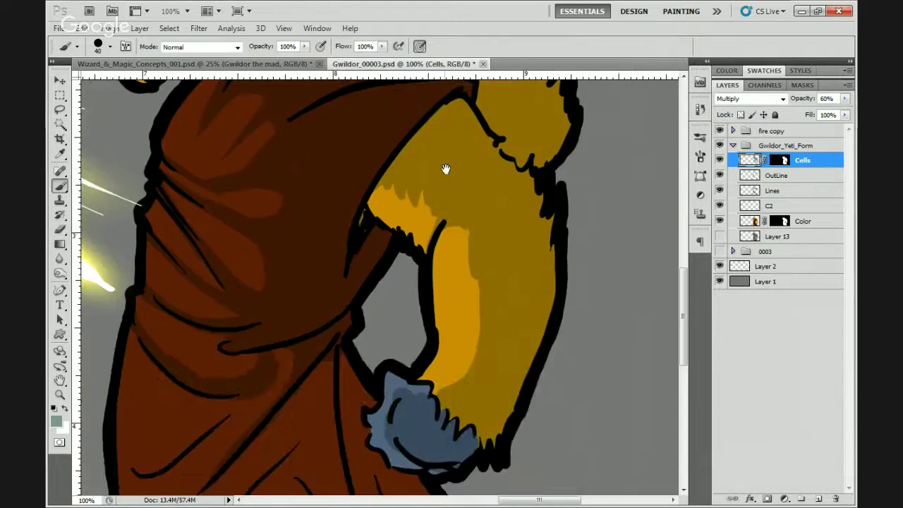
{"action": "mouse_move", "coordinate": [353, 325]}
{"action": "left_mouse_down"}
{"action": "mouse_move", "coordinate": [433, 257]}
{"action": "mouse_move", "coordinate": [476, 244]}
{"action": "mouse_move", "coordinate": [264, 347]}
{"action": "left_mouse_up"}
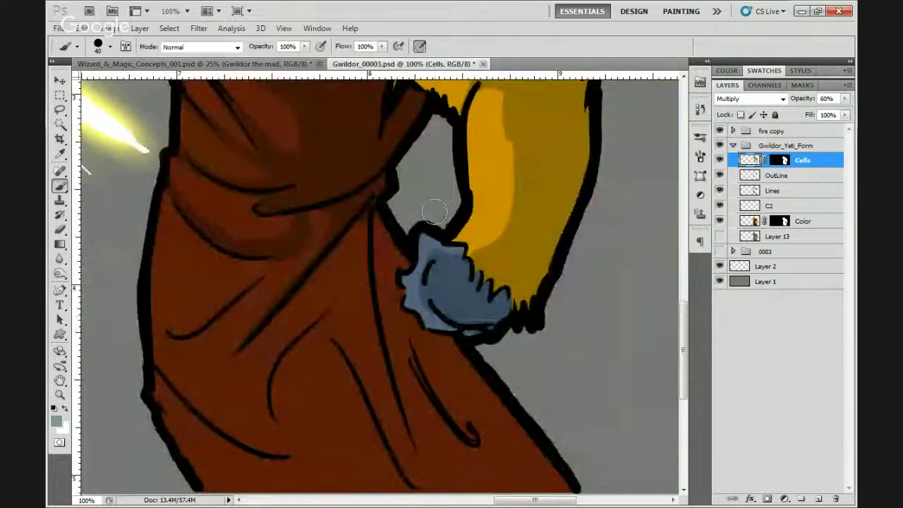
{"action": "mouse_move", "coordinate": [282, 288]}
{"action": "left_mouse_down"}
{"action": "mouse_move", "coordinate": [314, 243]}
{"action": "mouse_move", "coordinate": [308, 258]}
{"action": "mouse_move", "coordinate": [316, 210]}
{"action": "mouse_move", "coordinate": [308, 243]}
{"action": "mouse_move", "coordinate": [258, 250]}
{"action": "mouse_move", "coordinate": [210, 232]}
{"action": "mouse_move", "coordinate": [268, 254]}
{"action": "mouse_move", "coordinate": [280, 294]}
{"action": "mouse_move", "coordinate": [295, 263]}
{"action": "left_mouse_up"}
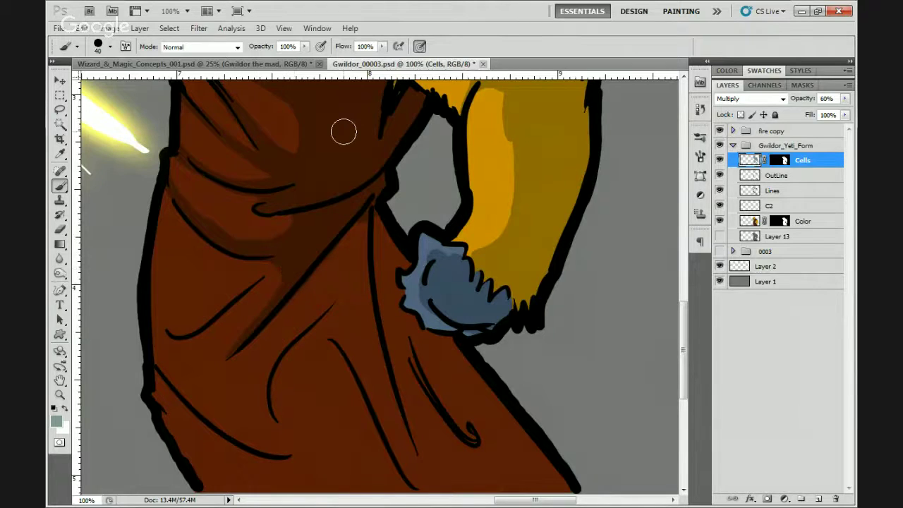
{"action": "mouse_move", "coordinate": [172, 322]}
{"action": "left_mouse_down"}
{"action": "mouse_move", "coordinate": [149, 316]}
{"action": "mouse_move", "coordinate": [181, 327]}
{"action": "mouse_move", "coordinate": [157, 322]}
{"action": "mouse_move", "coordinate": [319, 235]}
{"action": "mouse_move", "coordinate": [163, 326]}
{"action": "mouse_move", "coordinate": [175, 331]}
{"action": "mouse_move", "coordinate": [333, 237]}
{"action": "mouse_move", "coordinate": [238, 283]}
{"action": "mouse_move", "coordinate": [177, 329]}
{"action": "mouse_move", "coordinate": [159, 326]}
{"action": "mouse_move", "coordinate": [149, 308]}
{"action": "mouse_move", "coordinate": [185, 334]}
{"action": "mouse_move", "coordinate": [278, 137]}
{"action": "left_mouse_up"}
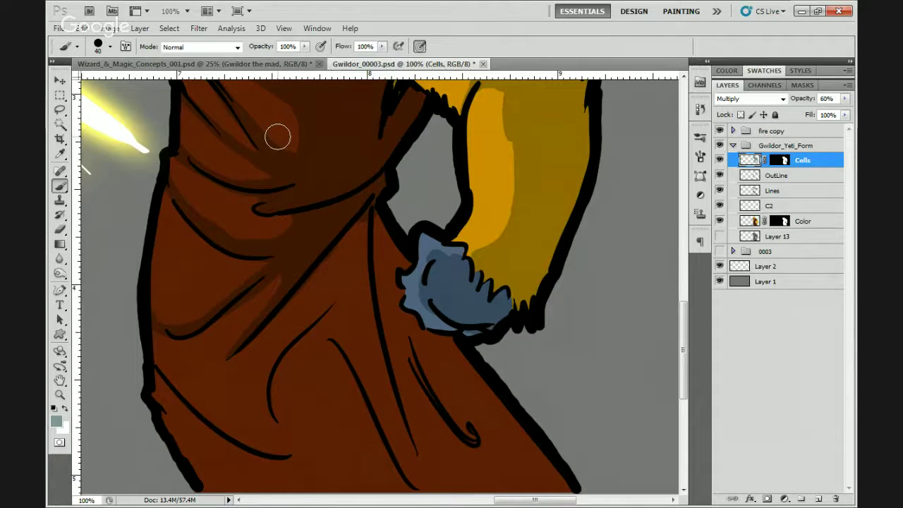
- Shade the lower front creases of the robe, adding a thin shadow streak down toward the hem
{"action": "mouse_move", "coordinate": [277, 136]}
{"action": "left_mouse_down"}
{"action": "mouse_move", "coordinate": [343, 204]}
{"action": "mouse_move", "coordinate": [327, 259]}
{"action": "mouse_move", "coordinate": [282, 303]}
{"action": "mouse_move", "coordinate": [294, 292]}
{"action": "mouse_move", "coordinate": [300, 340]}
{"action": "mouse_move", "coordinate": [325, 299]}
{"action": "mouse_move", "coordinate": [341, 303]}
{"action": "mouse_move", "coordinate": [405, 200]}
{"action": "mouse_move", "coordinate": [401, 221]}
{"action": "mouse_move", "coordinate": [473, 265]}
{"action": "mouse_move", "coordinate": [455, 278]}
{"action": "mouse_move", "coordinate": [442, 238]}
{"action": "mouse_move", "coordinate": [522, 184]}
{"action": "left_mouse_up"}
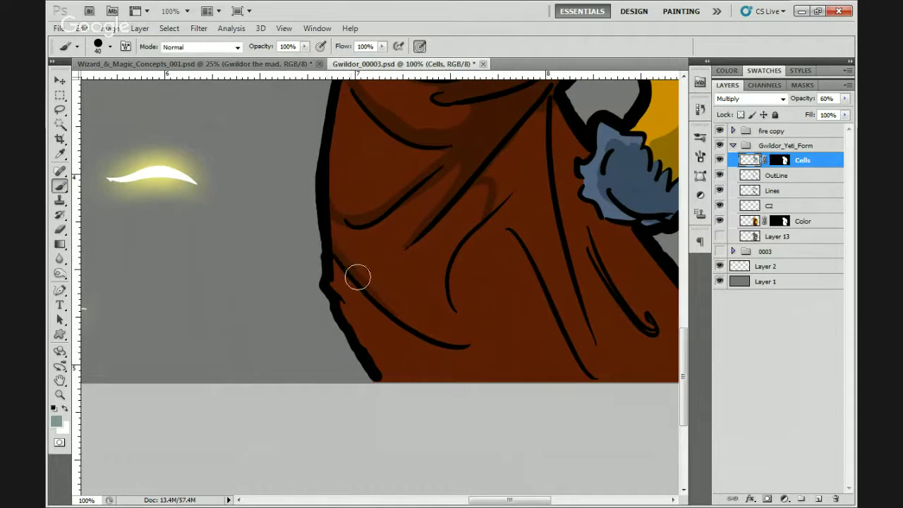
{"action": "mouse_move", "coordinate": [357, 278]}
{"action": "left_mouse_down"}
{"action": "mouse_move", "coordinate": [431, 335]}
{"action": "mouse_move", "coordinate": [395, 313]}
{"action": "mouse_move", "coordinate": [421, 330]}
{"action": "mouse_move", "coordinate": [469, 319]}
{"action": "left_mouse_up"}
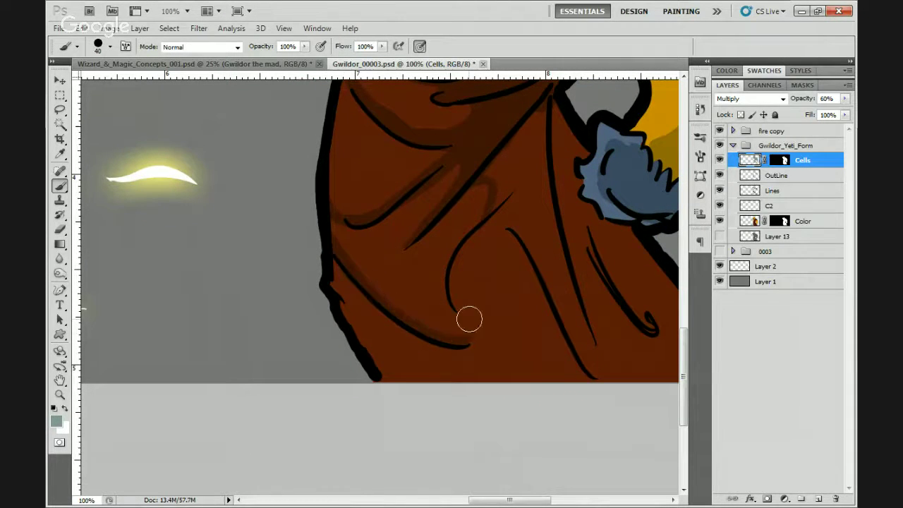
{"action": "left_click_drag", "start_coordinate": [328, 285], "coordinate": [418, 371]}
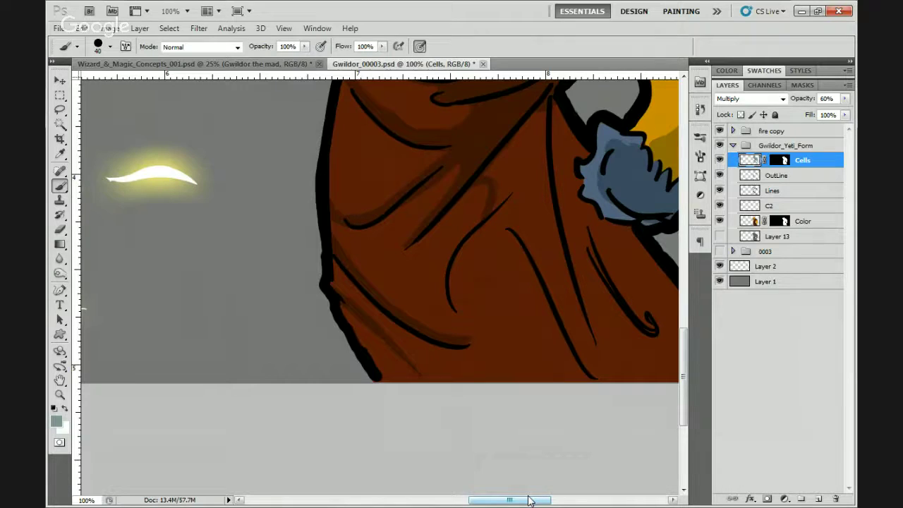
- Shade the robe below the waist beside the blue hand and along the inside of the curved skirt fold
{"action": "left_click_drag", "start_coordinate": [529, 500], "coordinate": [541, 500]}
{"action": "scroll", "coordinate": [494, 233], "scroll_direction": "up", "scroll_amount": 3}
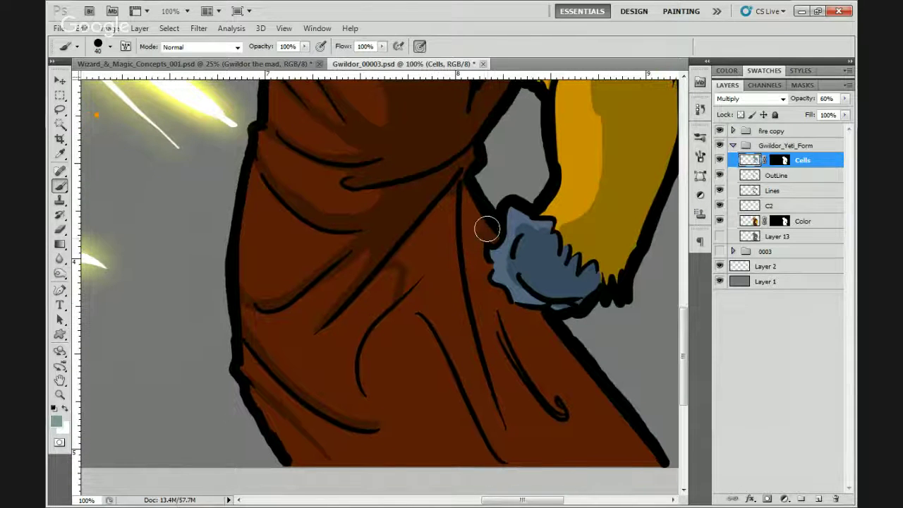
{"action": "mouse_move", "coordinate": [474, 211]}
{"action": "left_mouse_down"}
{"action": "mouse_move", "coordinate": [453, 249]}
{"action": "mouse_move", "coordinate": [444, 251]}
{"action": "mouse_move", "coordinate": [440, 220]}
{"action": "mouse_move", "coordinate": [392, 255]}
{"action": "mouse_move", "coordinate": [383, 241]}
{"action": "mouse_move", "coordinate": [411, 187]}
{"action": "mouse_move", "coordinate": [401, 296]}
{"action": "mouse_move", "coordinate": [422, 264]}
{"action": "left_mouse_up"}
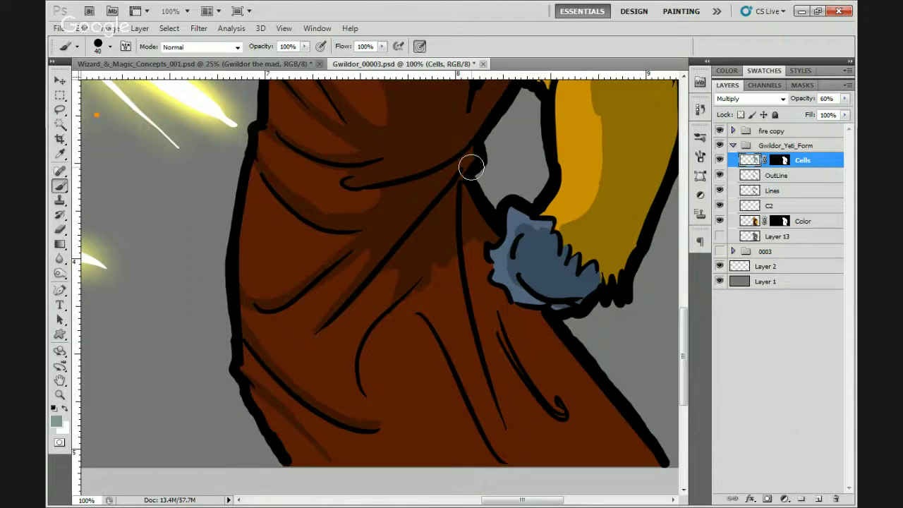
{"action": "mouse_move", "coordinate": [399, 294]}
{"action": "left_mouse_down"}
{"action": "mouse_move", "coordinate": [369, 336]}
{"action": "mouse_move", "coordinate": [368, 388]}
{"action": "left_mouse_up"}
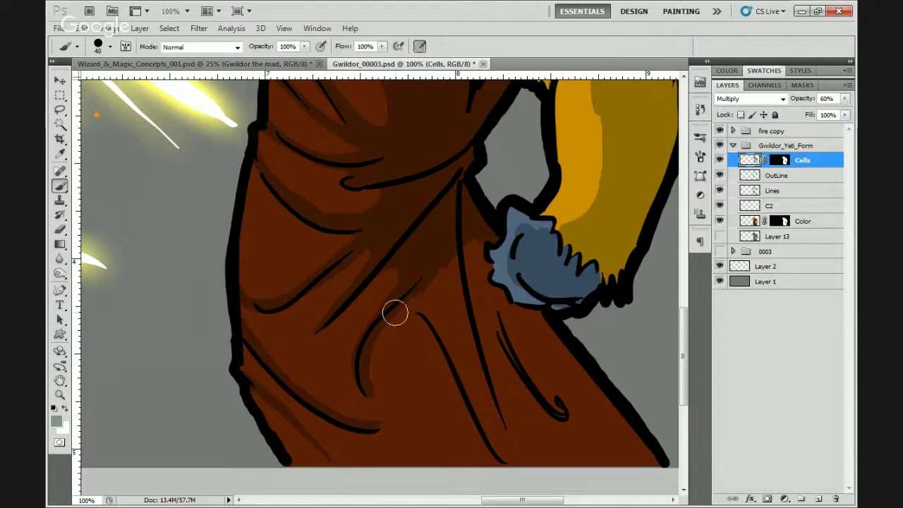
- Cover the back and middle of the skirt down to the hem with shadow, keeping the front folds light
{"action": "mouse_move", "coordinate": [419, 320]}
{"action": "left_mouse_down"}
{"action": "mouse_move", "coordinate": [426, 306]}
{"action": "mouse_move", "coordinate": [457, 333]}
{"action": "mouse_move", "coordinate": [472, 244]}
{"action": "mouse_move", "coordinate": [487, 269]}
{"action": "mouse_move", "coordinate": [484, 290]}
{"action": "mouse_move", "coordinate": [528, 315]}
{"action": "mouse_move", "coordinate": [498, 318]}
{"action": "mouse_move", "coordinate": [478, 307]}
{"action": "mouse_move", "coordinate": [438, 258]}
{"action": "left_mouse_up"}
{"action": "mouse_move", "coordinate": [500, 296]}
{"action": "left_mouse_down"}
{"action": "mouse_move", "coordinate": [524, 275]}
{"action": "mouse_move", "coordinate": [476, 232]}
{"action": "mouse_move", "coordinate": [532, 306]}
{"action": "mouse_move", "coordinate": [564, 322]}
{"action": "mouse_move", "coordinate": [545, 341]}
{"action": "mouse_move", "coordinate": [483, 314]}
{"action": "mouse_move", "coordinate": [477, 302]}
{"action": "mouse_move", "coordinate": [609, 381]}
{"action": "mouse_move", "coordinate": [585, 402]}
{"action": "mouse_move", "coordinate": [484, 343]}
{"action": "mouse_move", "coordinate": [460, 319]}
{"action": "mouse_move", "coordinate": [429, 260]}
{"action": "mouse_move", "coordinate": [400, 267]}
{"action": "mouse_move", "coordinate": [438, 340]}
{"action": "mouse_move", "coordinate": [491, 383]}
{"action": "mouse_move", "coordinate": [570, 399]}
{"action": "left_mouse_up"}
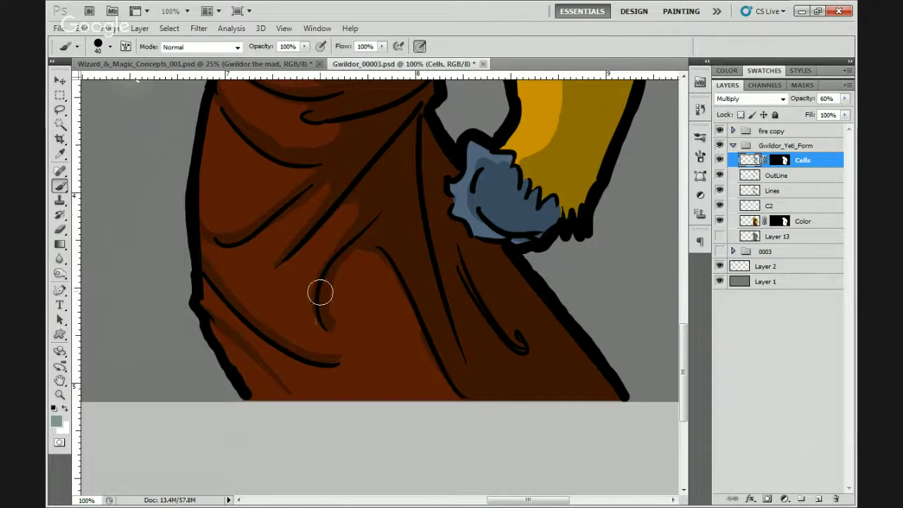
{"action": "mouse_move", "coordinate": [318, 292]}
{"action": "left_mouse_down"}
{"action": "mouse_move", "coordinate": [333, 327]}
{"action": "mouse_move", "coordinate": [325, 320]}
{"action": "mouse_move", "coordinate": [350, 344]}
{"action": "mouse_move", "coordinate": [323, 356]}
{"action": "mouse_move", "coordinate": [360, 360]}
{"action": "mouse_move", "coordinate": [341, 361]}
{"action": "mouse_move", "coordinate": [365, 355]}
{"action": "mouse_move", "coordinate": [327, 284]}
{"action": "mouse_move", "coordinate": [345, 317]}
{"action": "mouse_move", "coordinate": [377, 252]}
{"action": "mouse_move", "coordinate": [338, 279]}
{"action": "mouse_move", "coordinate": [376, 344]}
{"action": "mouse_move", "coordinate": [364, 360]}
{"action": "mouse_move", "coordinate": [340, 361]}
{"action": "mouse_move", "coordinate": [342, 402]}
{"action": "mouse_move", "coordinate": [345, 374]}
{"action": "mouse_move", "coordinate": [317, 364]}
{"action": "mouse_move", "coordinate": [369, 400]}
{"action": "mouse_move", "coordinate": [378, 345]}
{"action": "mouse_move", "coordinate": [377, 355]}
{"action": "mouse_move", "coordinate": [352, 245]}
{"action": "left_mouse_up"}
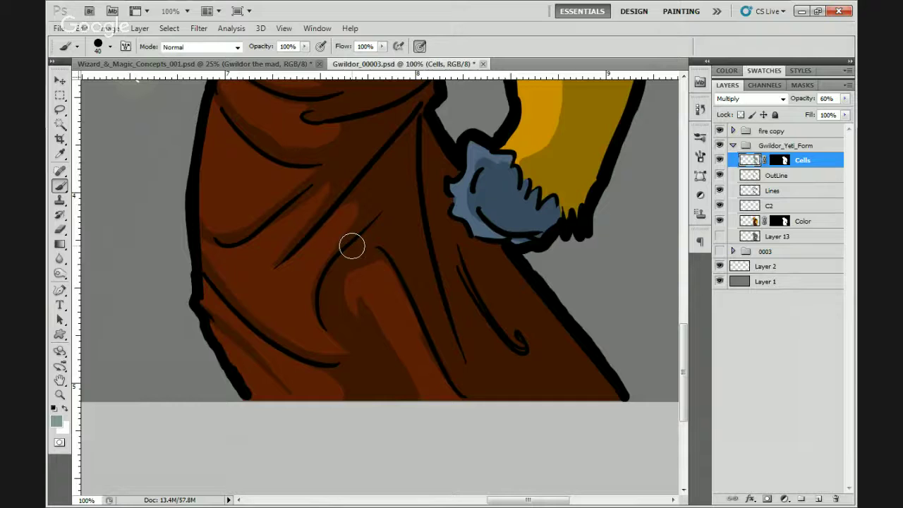
{"action": "mouse_move", "coordinate": [352, 245]}
{"action": "left_mouse_down"}
{"action": "mouse_move", "coordinate": [367, 283]}
{"action": "mouse_move", "coordinate": [358, 294]}
{"action": "mouse_move", "coordinate": [364, 309]}
{"action": "mouse_move", "coordinate": [356, 297]}
{"action": "mouse_move", "coordinate": [341, 317]}
{"action": "mouse_move", "coordinate": [362, 351]}
{"action": "mouse_move", "coordinate": [391, 350]}
{"action": "mouse_move", "coordinate": [407, 321]}
{"action": "mouse_move", "coordinate": [395, 287]}
{"action": "mouse_move", "coordinate": [360, 266]}
{"action": "mouse_move", "coordinate": [459, 410]}
{"action": "mouse_move", "coordinate": [377, 376]}
{"action": "mouse_move", "coordinate": [366, 358]}
{"action": "mouse_move", "coordinate": [343, 365]}
{"action": "mouse_move", "coordinate": [339, 318]}
{"action": "mouse_move", "coordinate": [355, 338]}
{"action": "mouse_move", "coordinate": [395, 347]}
{"action": "left_mouse_up"}
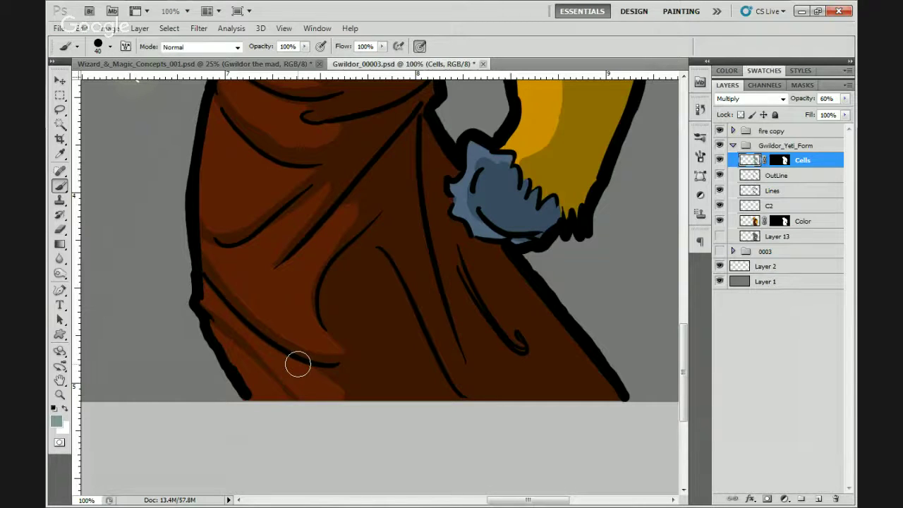
- Fit the whole canvas on screen and save the document
{"action": "key", "text": "z"}
{"action": "right_click", "coordinate": [311, 328]}
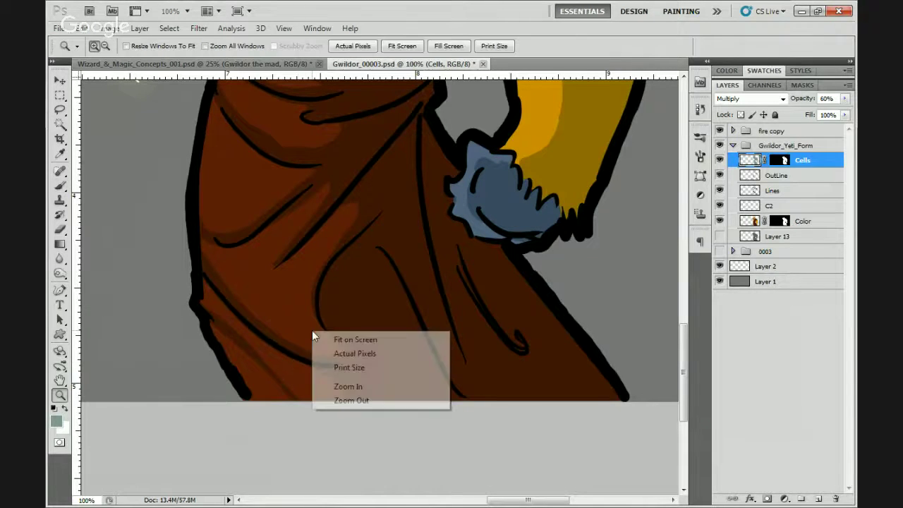
{"action": "left_click", "coordinate": [338, 340]}
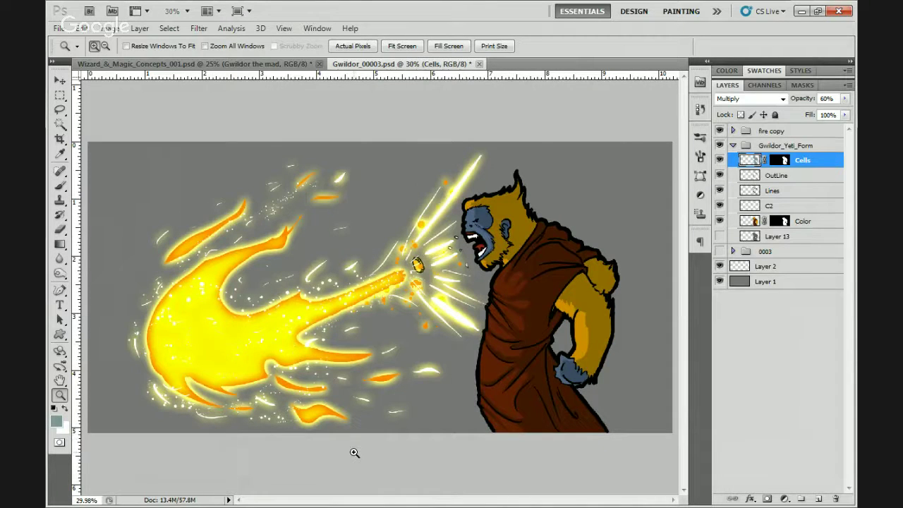
{"action": "left_click", "coordinate": [58, 28]}
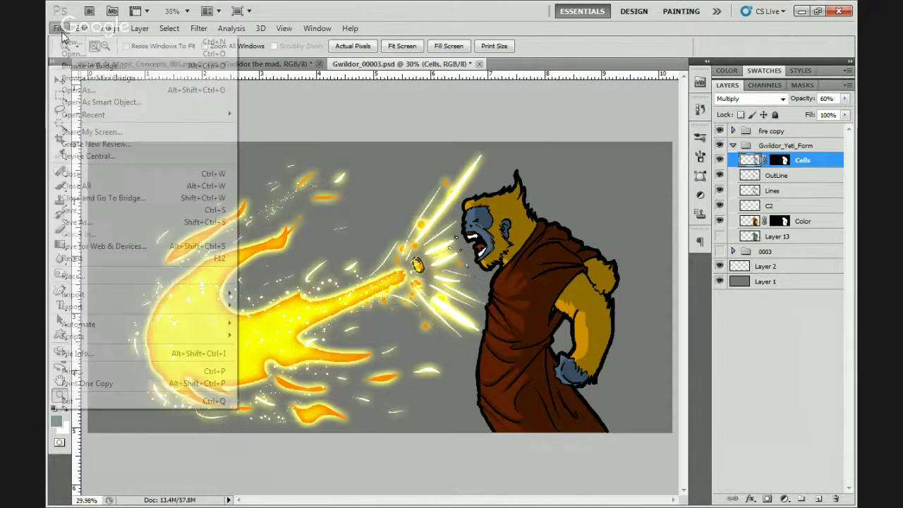
{"action": "left_click", "coordinate": [125, 211]}
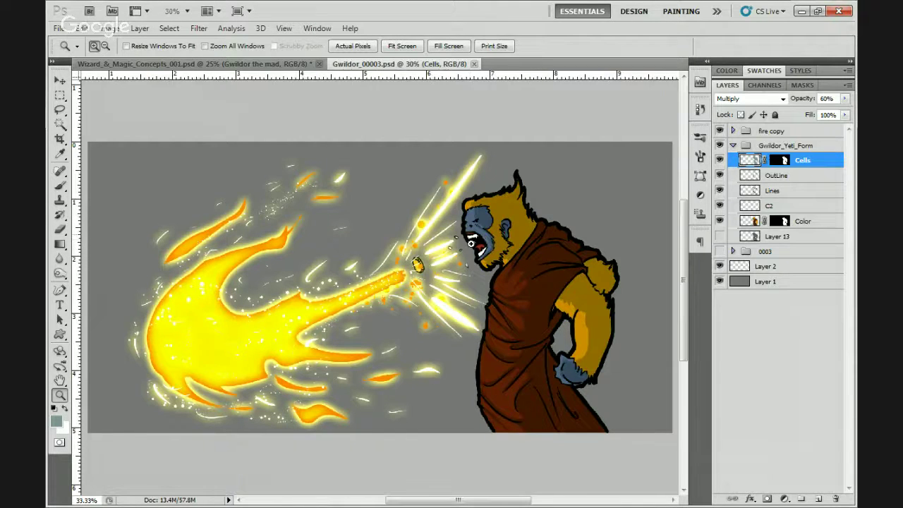
- Shade the tongue and both rows of teeth inside the open mouth on the Cells layer, reducing the brush size to 9
{"action": "left_click", "coordinate": [485, 240]}
{"action": "left_click", "coordinate": [486, 265]}
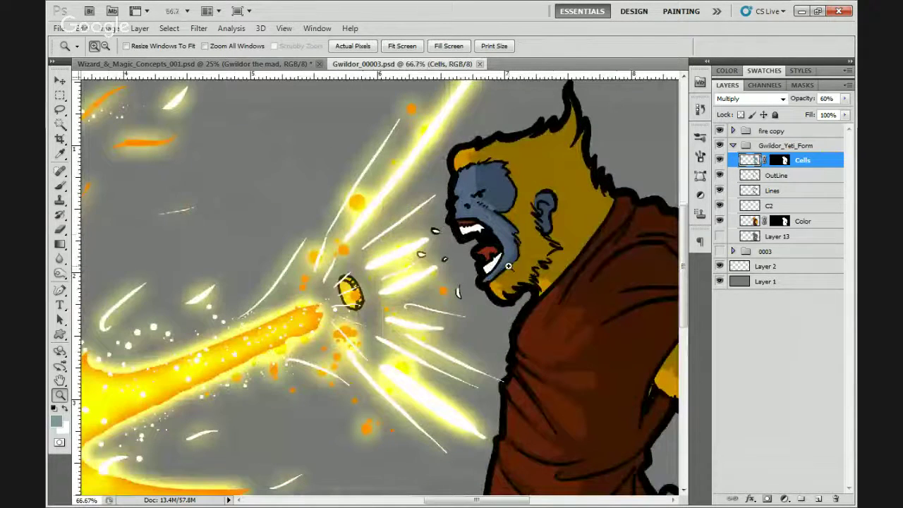
{"action": "left_click", "coordinate": [508, 266]}
{"action": "left_click", "coordinate": [508, 266]}
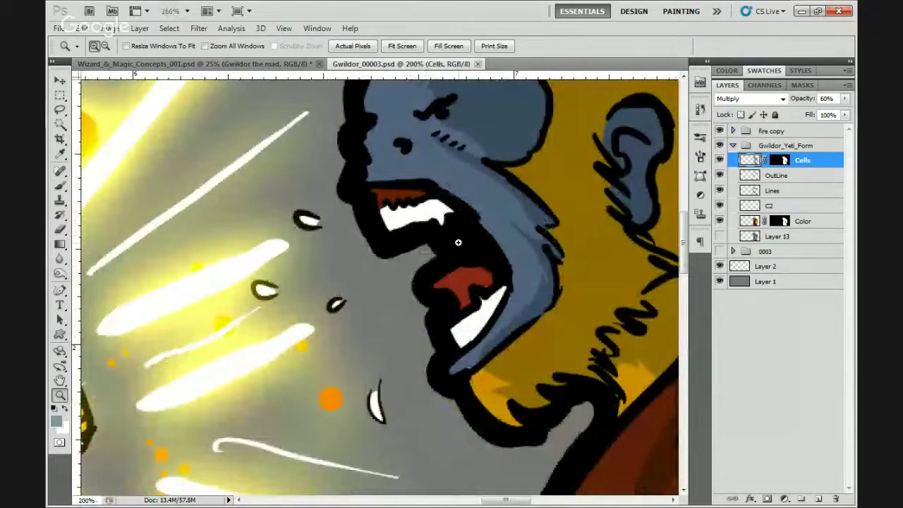
{"action": "key", "text": "b"}
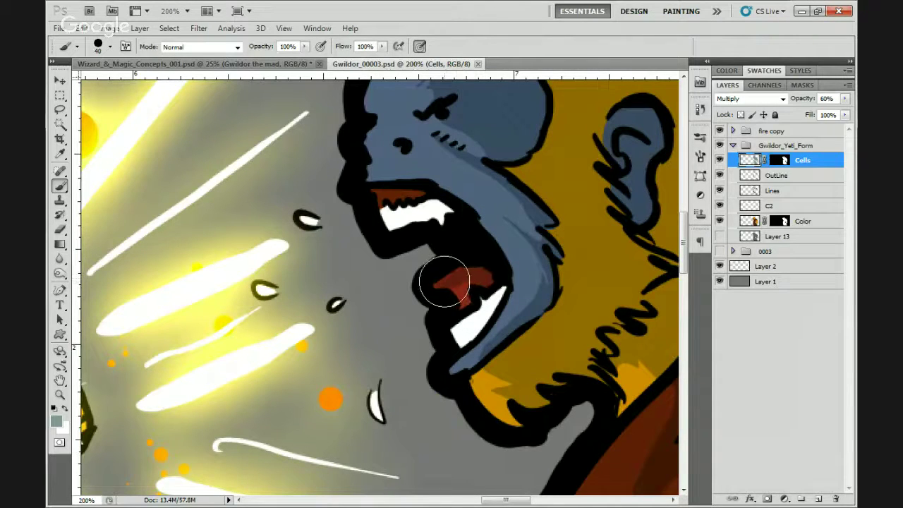
{"action": "left_click_drag", "start_coordinate": [459, 288], "coordinate": [423, 256]}
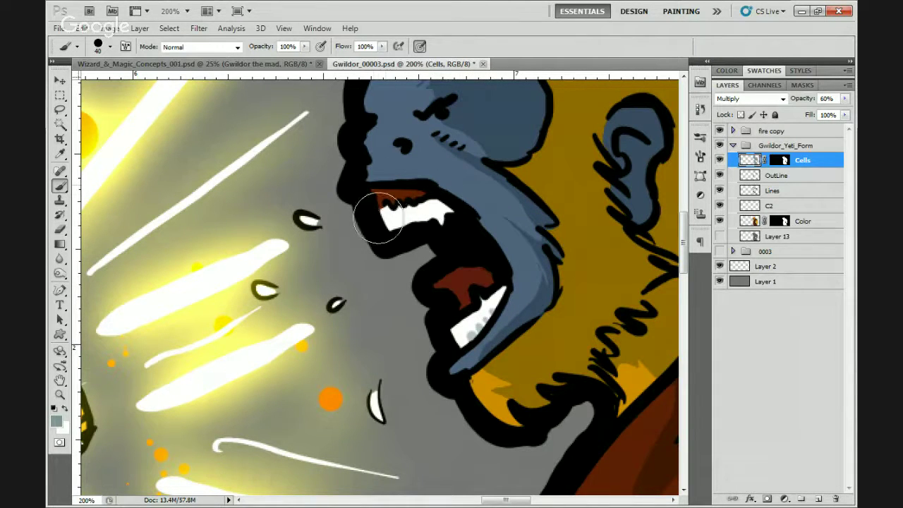
{"action": "key", "text": "bracketleft"}
{"action": "key", "text": "bracketleft"}
{"action": "key", "text": "bracketleft"}
{"action": "key", "text": "bracketleft"}
{"action": "key", "text": "bracketleft"}
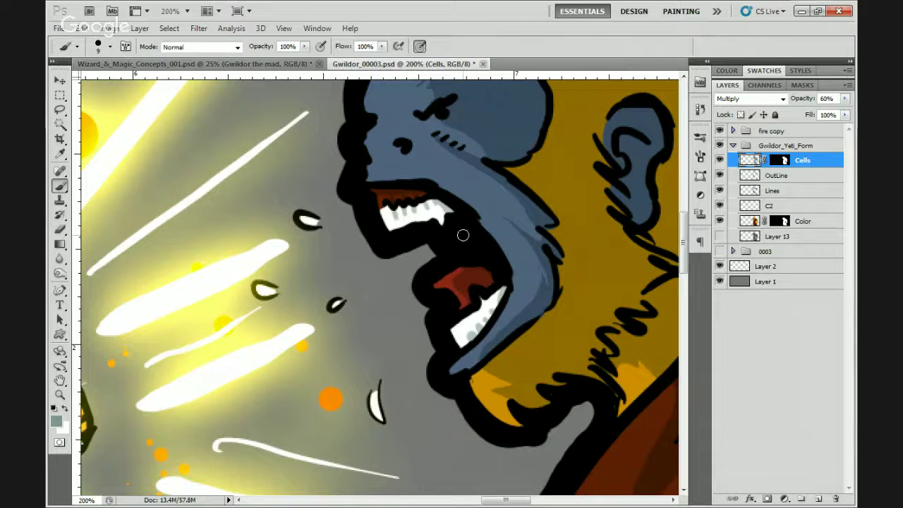
- Shade the face beneath the nostril, along the under-eye wrinkles and around the eye
{"action": "scroll", "coordinate": [463, 234], "scroll_direction": "up", "scroll_amount": 3}
{"action": "scroll", "coordinate": [462, 234], "scroll_direction": "left", "scroll_amount": 2}
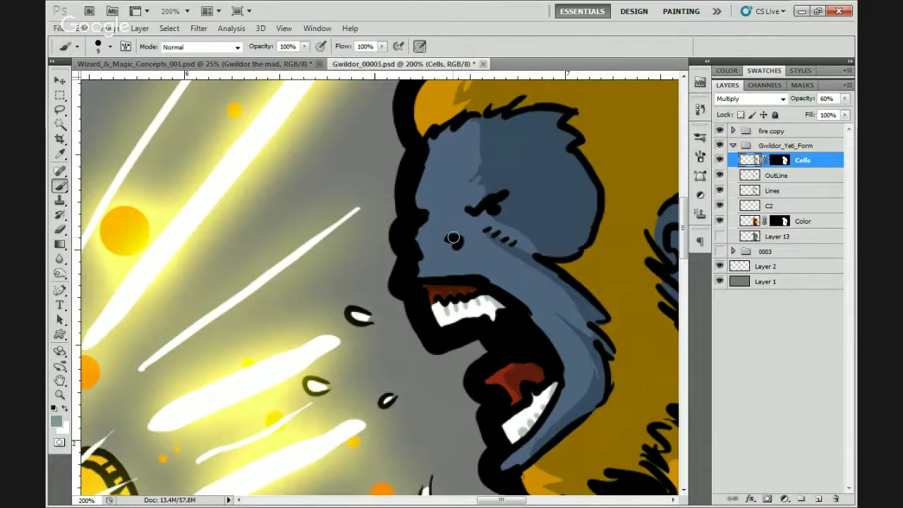
{"action": "left_click_drag", "start_coordinate": [459, 238], "coordinate": [482, 257]}
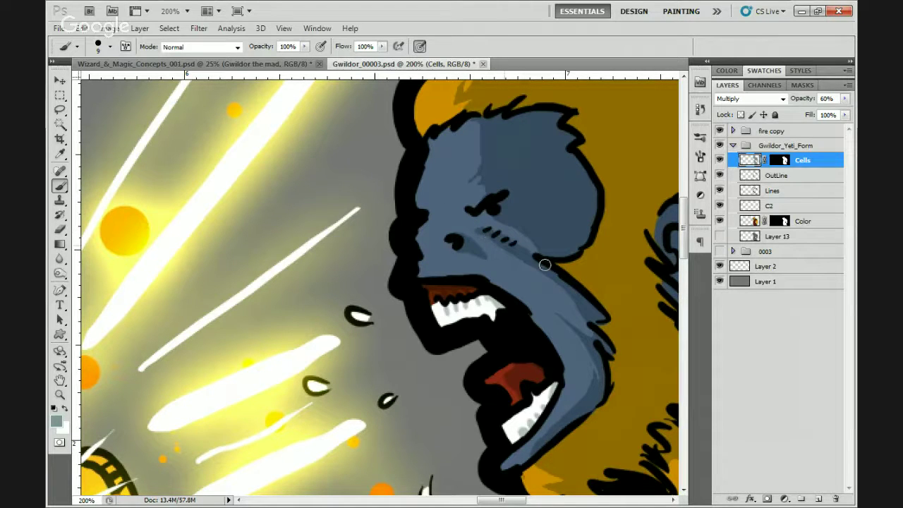
{"action": "mouse_move", "coordinate": [497, 219]}
{"action": "left_mouse_down"}
{"action": "mouse_move", "coordinate": [489, 192]}
{"action": "mouse_move", "coordinate": [474, 205]}
{"action": "mouse_move", "coordinate": [490, 182]}
{"action": "mouse_move", "coordinate": [479, 175]}
{"action": "mouse_move", "coordinate": [471, 220]}
{"action": "left_mouse_up"}
- Duplicate the Cells layer and hide the original Cells layer
{"action": "left_click_drag", "start_coordinate": [535, 176], "coordinate": [493, 296]}
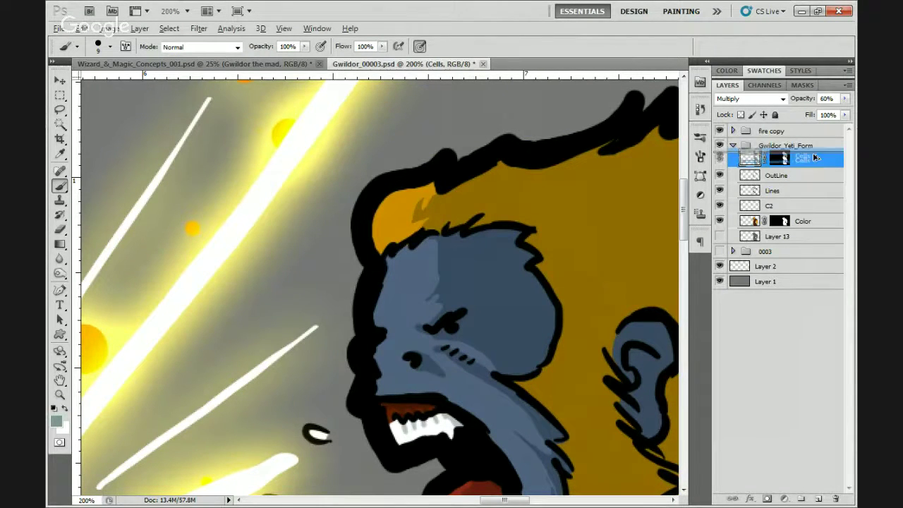
{"action": "key", "text": "ctrl+j"}
{"action": "left_click", "coordinate": [720, 175]}
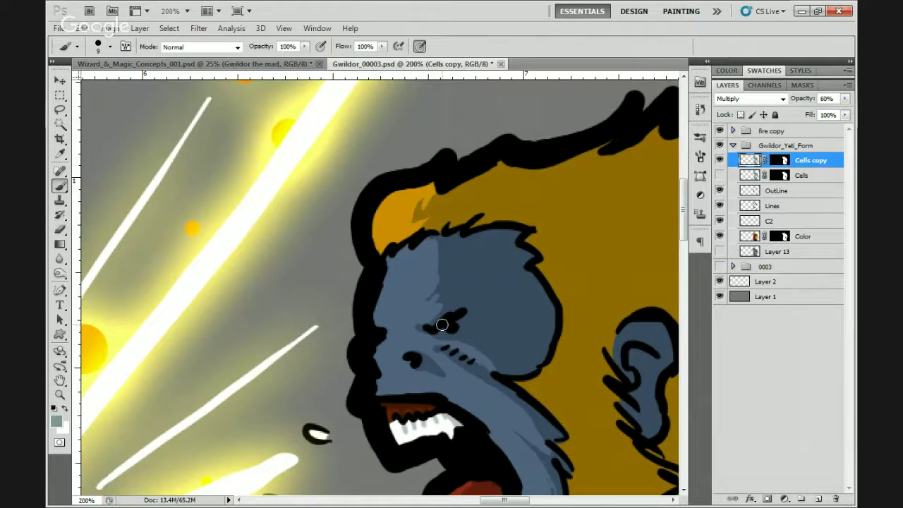
- Erase thin fur strands out of the shadow on the cheek and jaw in the Cells copy layer, using a size 20 eraser
{"action": "key", "text": "z"}
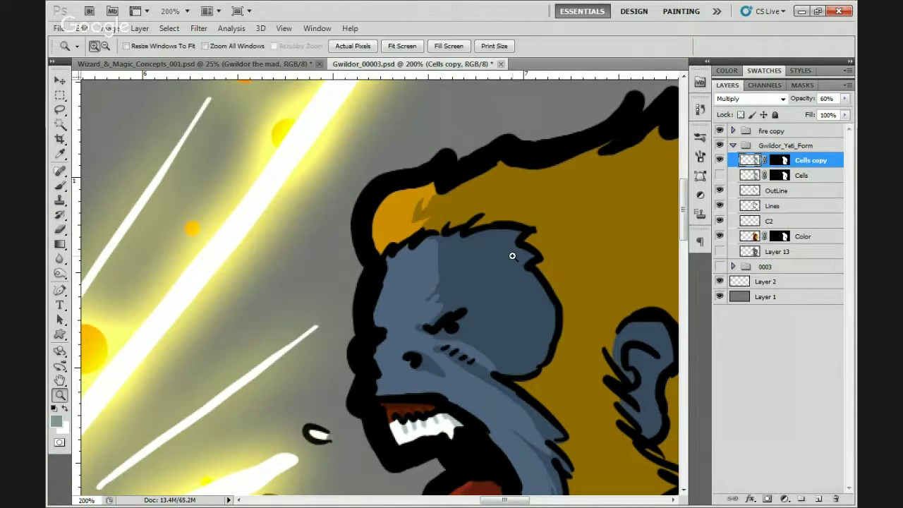
{"action": "left_click", "coordinate": [531, 255], "text": "alt"}
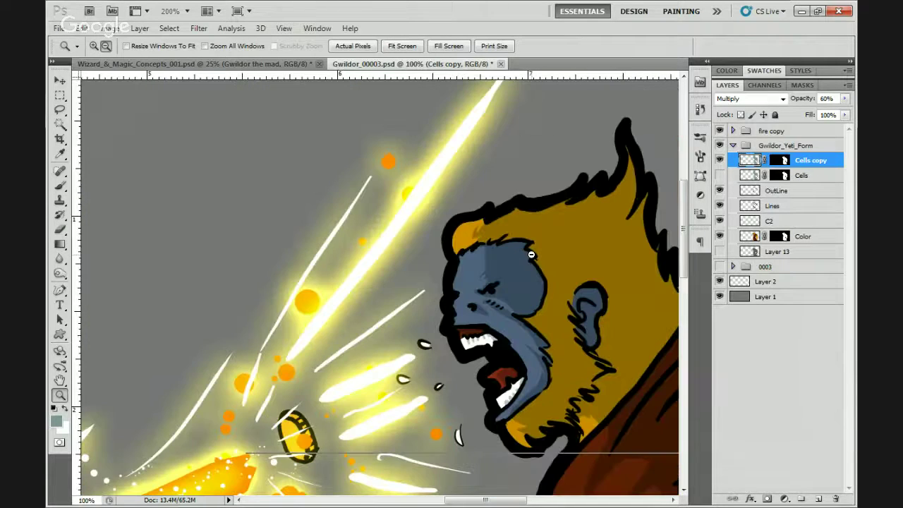
{"action": "left_click", "coordinate": [531, 255], "text": "alt"}
{"action": "left_click", "coordinate": [491, 272]}
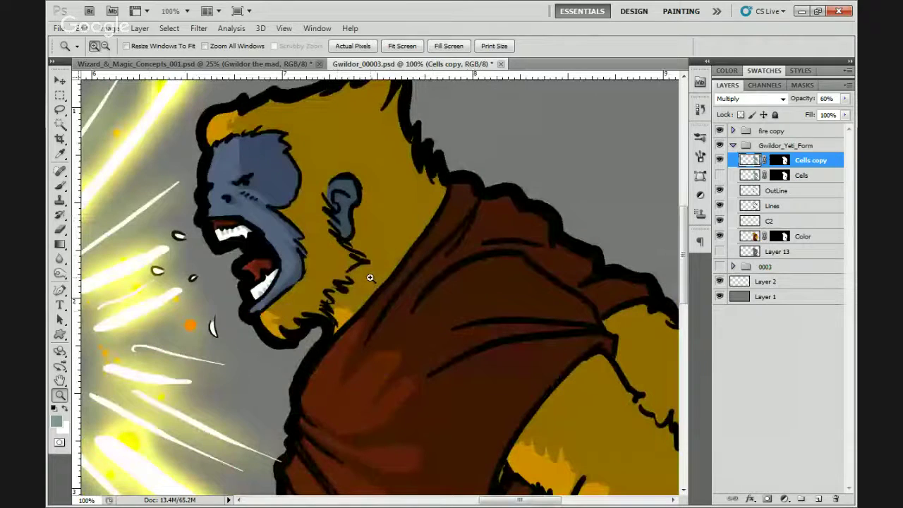
{"action": "key", "text": "b"}
{"action": "mouse_move", "coordinate": [328, 196]}
{"action": "left_mouse_down"}
{"action": "mouse_move", "coordinate": [342, 180]}
{"action": "mouse_move", "coordinate": [329, 194]}
{"action": "left_mouse_up"}
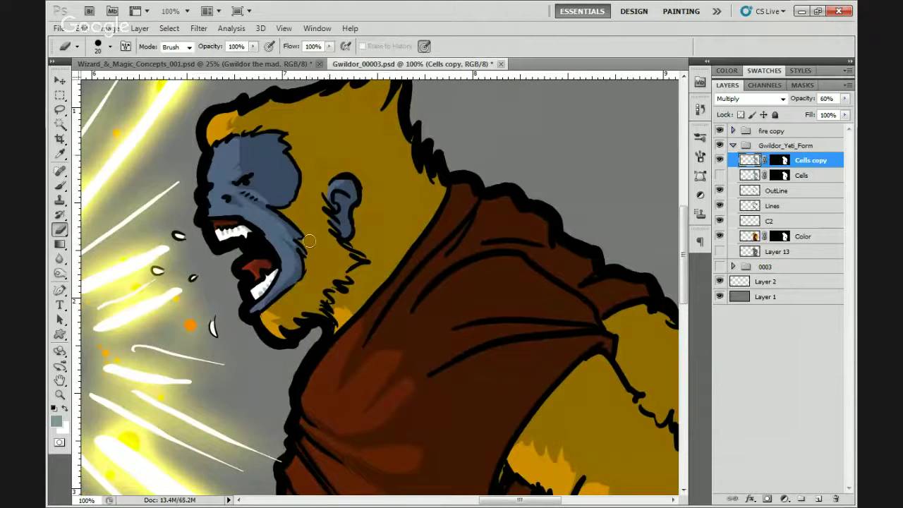
{"action": "key", "text": "alt+Tab"}
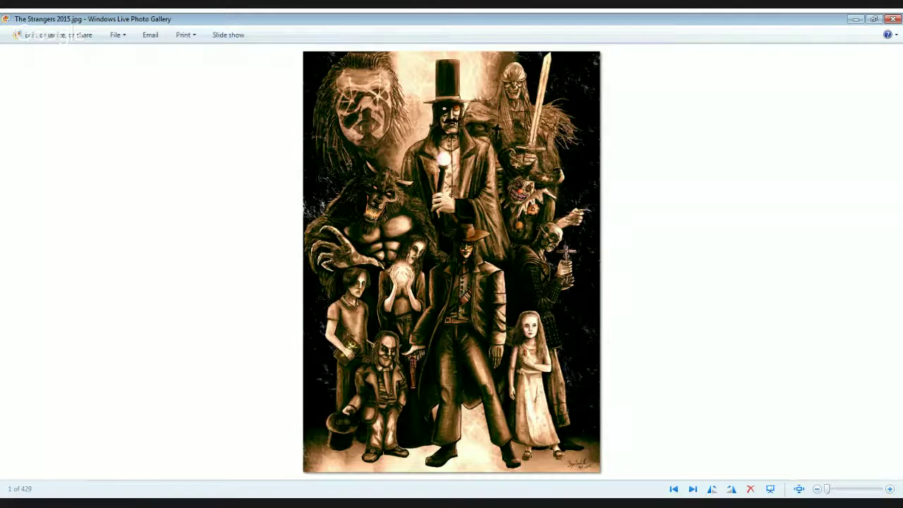
{"action": "key", "text": "alt+Tab"}
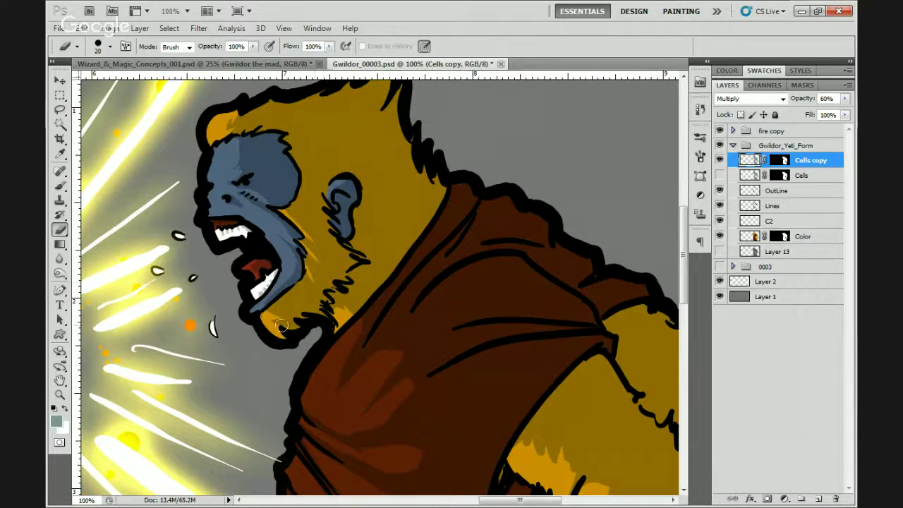
{"action": "key", "text": "alt+Tab"}
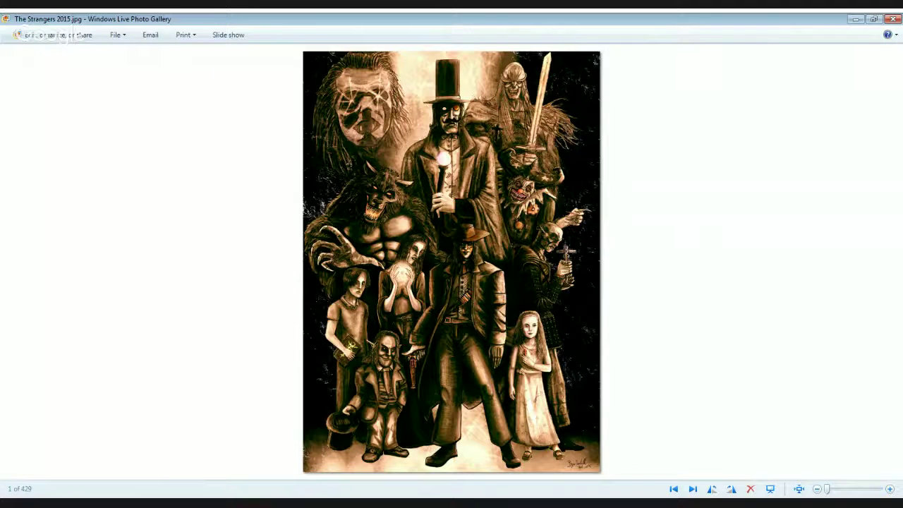
{"action": "key", "text": "alt+Tab"}
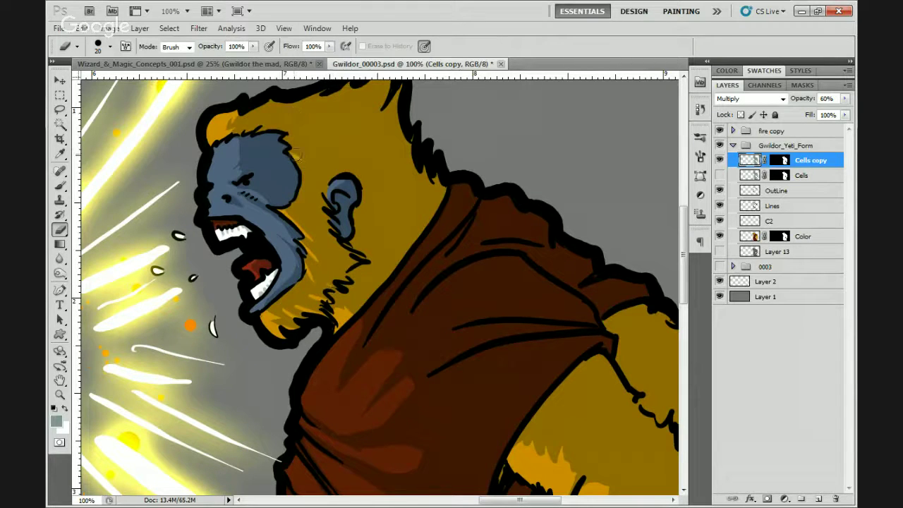
- Erase light fur strands from the shadow beside the temple, on the upper arm and along the wrist above the blue hand
{"action": "mouse_move", "coordinate": [305, 155]}
{"action": "left_mouse_down"}
{"action": "mouse_move", "coordinate": [270, 122]}
{"action": "mouse_move", "coordinate": [245, 128]}
{"action": "mouse_move", "coordinate": [261, 116]}
{"action": "mouse_move", "coordinate": [253, 129]}
{"action": "mouse_move", "coordinate": [288, 116]}
{"action": "mouse_move", "coordinate": [318, 129]}
{"action": "mouse_move", "coordinate": [350, 117]}
{"action": "mouse_move", "coordinate": [262, 132]}
{"action": "mouse_move", "coordinate": [289, 132]}
{"action": "left_mouse_up"}
{"action": "key", "text": "alt+Tab"}
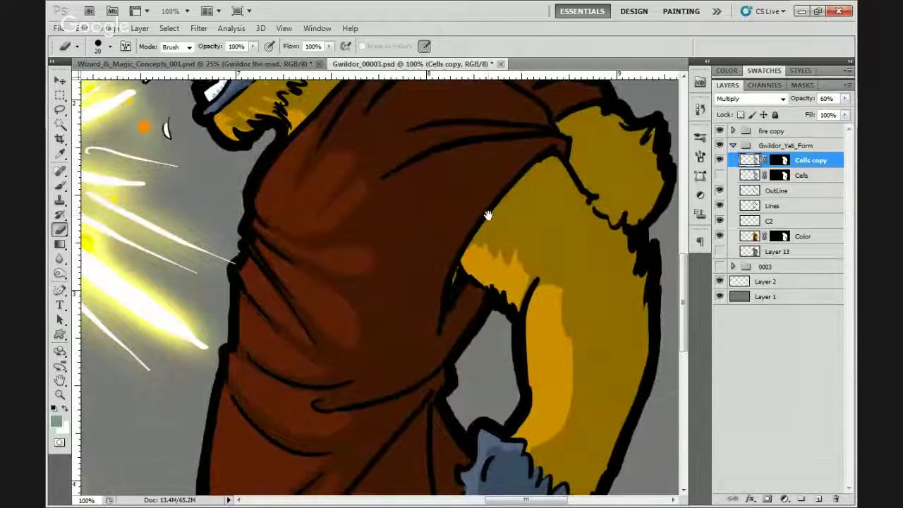
{"action": "left_click_drag", "start_coordinate": [486, 228], "coordinate": [437, 187]}
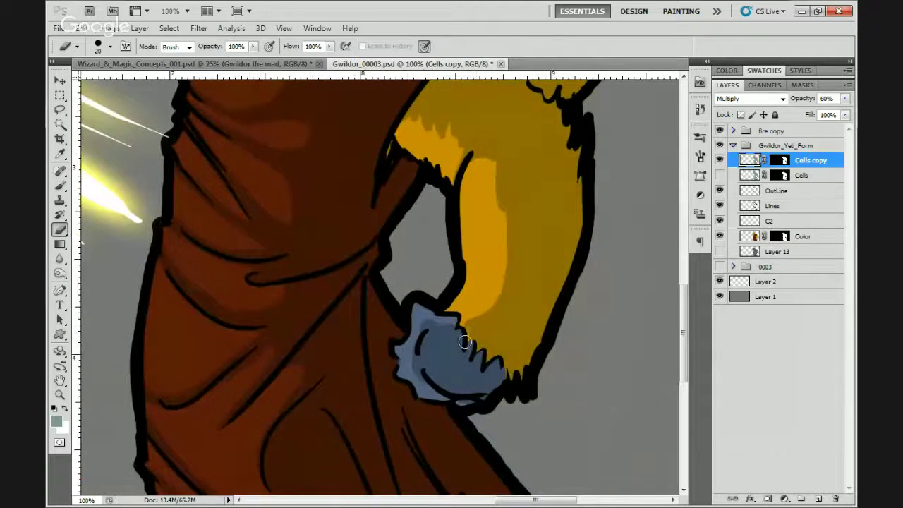
{"action": "mouse_move", "coordinate": [478, 349]}
{"action": "left_mouse_down"}
{"action": "mouse_move", "coordinate": [504, 351]}
{"action": "mouse_move", "coordinate": [510, 388]}
{"action": "mouse_move", "coordinate": [534, 304]}
{"action": "left_mouse_up"}
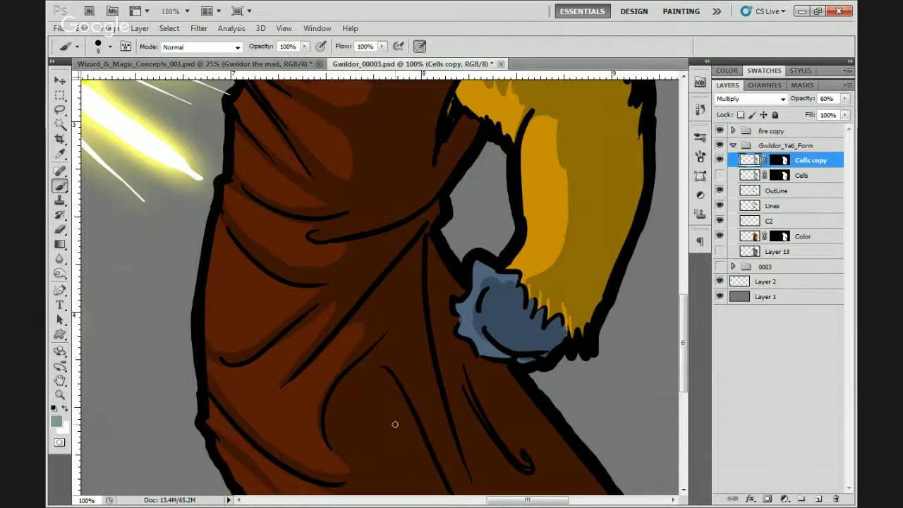
- Fit the whole canvas on screen and save the document with the fur highlights
{"action": "key", "text": "z"}
{"action": "right_click", "coordinate": [414, 372]}
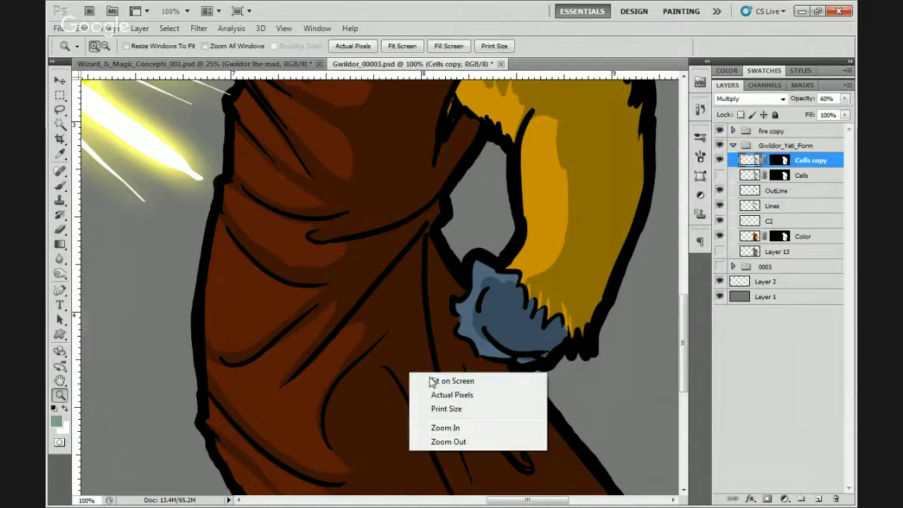
{"action": "left_click", "coordinate": [417, 377]}
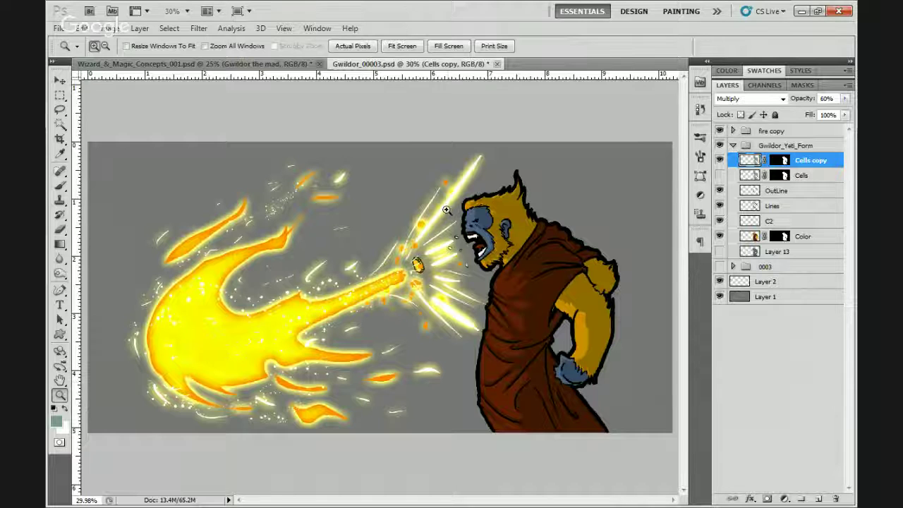
{"action": "left_click", "coordinate": [59, 28]}
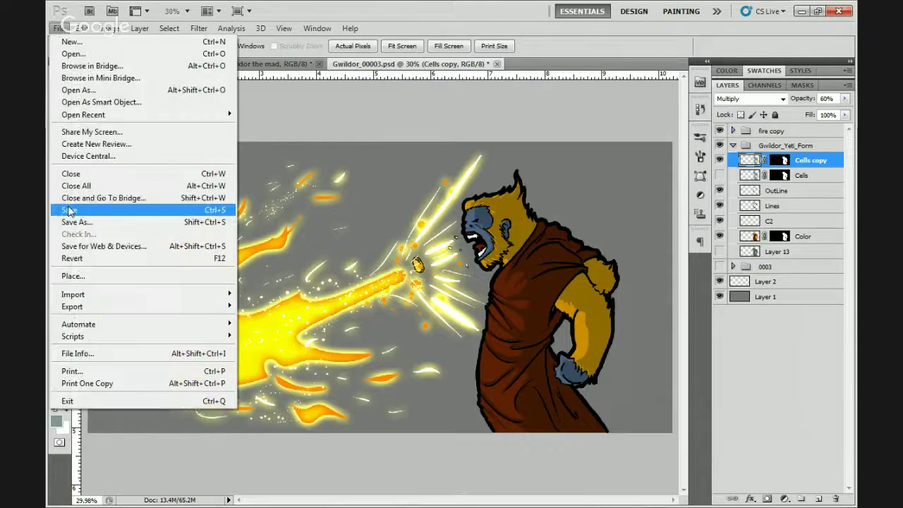
{"action": "left_click", "coordinate": [68, 210]}
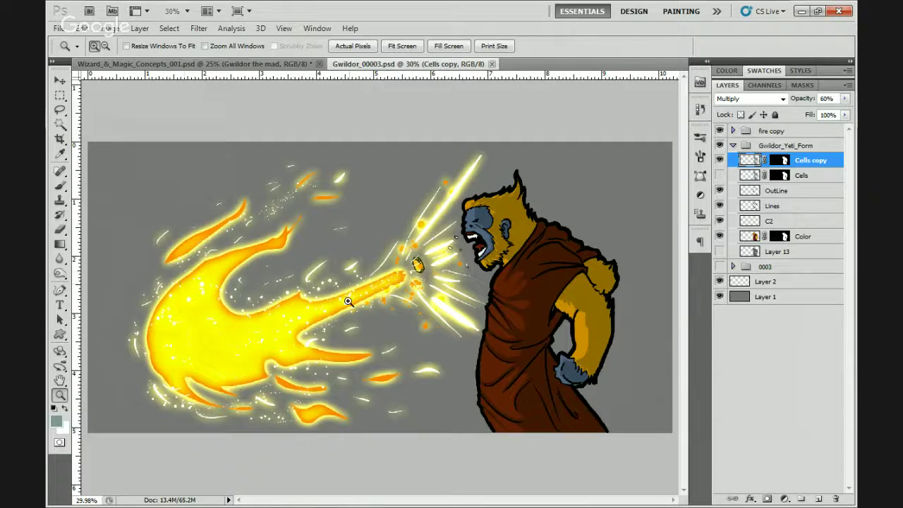
- Move the fire copy group into the Gwildor_Yeti_Form group, above the Cells copy layer
{"action": "left_click", "coordinate": [517, 257]}
{"action": "left_click", "coordinate": [516, 258]}
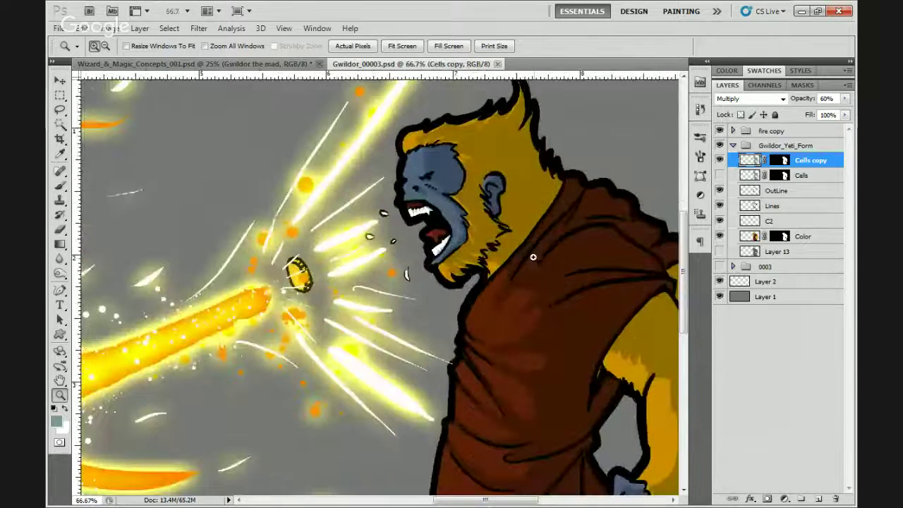
{"action": "left_click", "coordinate": [780, 133]}
{"action": "left_click_drag", "start_coordinate": [779, 132], "coordinate": [786, 156]}
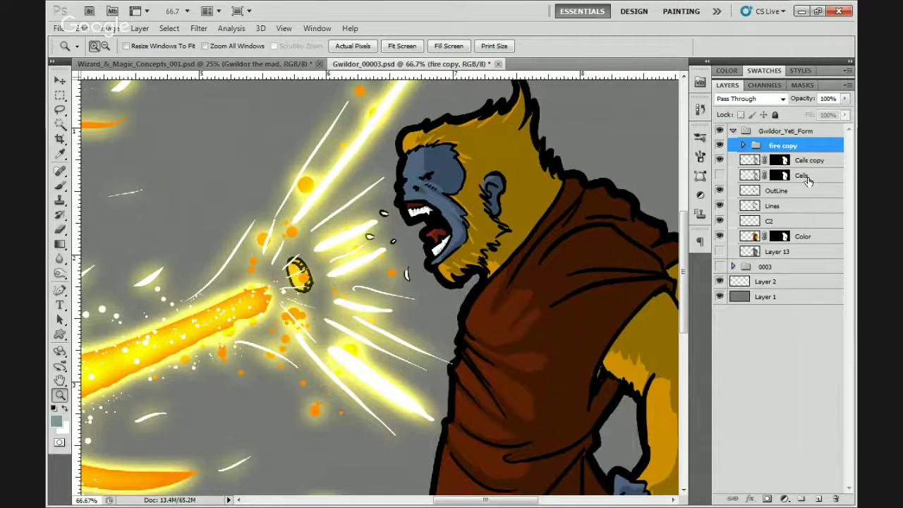
- Add a new layer above the fire copy group and sign the artwork in white with the year 2016 near the robe's hem
{"action": "left_click", "coordinate": [818, 498]}
{"action": "left_click_drag", "start_coordinate": [487, 392], "coordinate": [427, 133]}
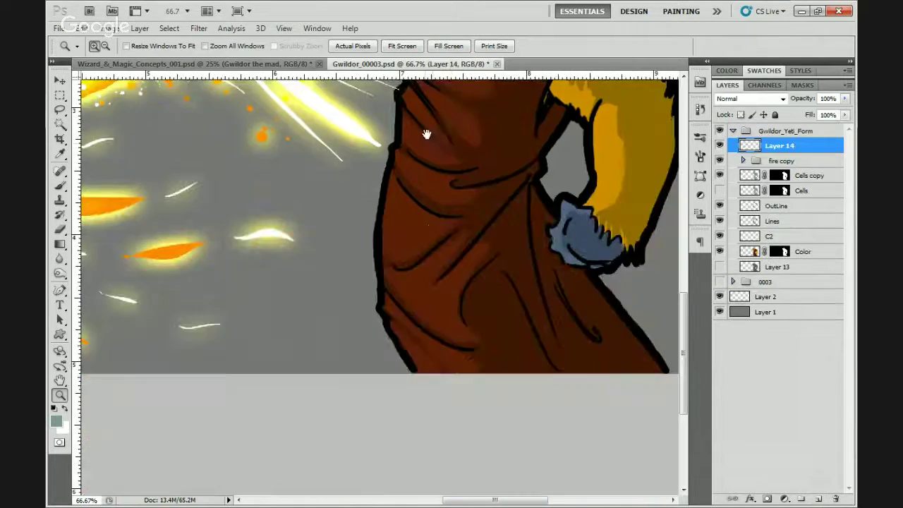
{"action": "left_click", "coordinate": [539, 343]}
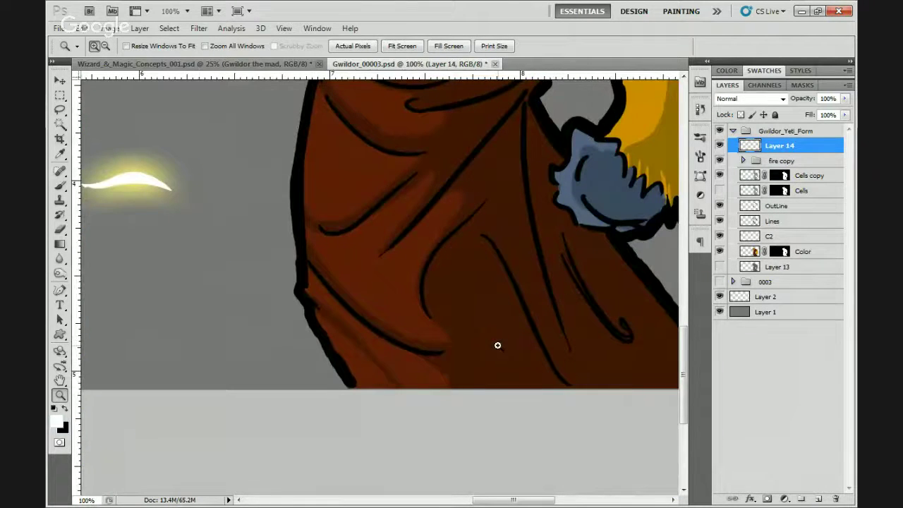
{"action": "left_click", "coordinate": [498, 345]}
{"action": "key", "text": "b"}
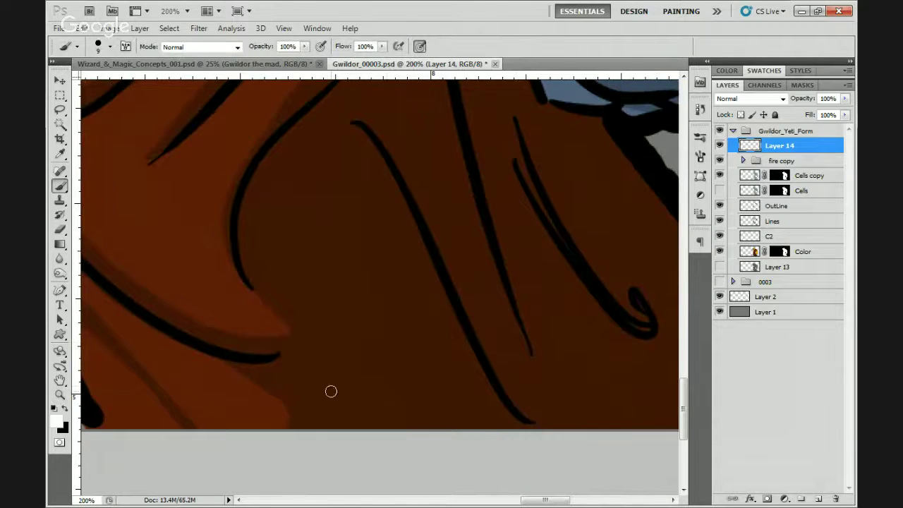
{"action": "mouse_move", "coordinate": [329, 389]}
{"action": "left_mouse_down"}
{"action": "mouse_move", "coordinate": [329, 364]}
{"action": "mouse_move", "coordinate": [354, 397]}
{"action": "mouse_move", "coordinate": [385, 395]}
{"action": "mouse_move", "coordinate": [400, 361]}
{"action": "mouse_move", "coordinate": [410, 395]}
{"action": "mouse_move", "coordinate": [373, 410]}
{"action": "mouse_move", "coordinate": [417, 411]}
{"action": "left_mouse_up"}
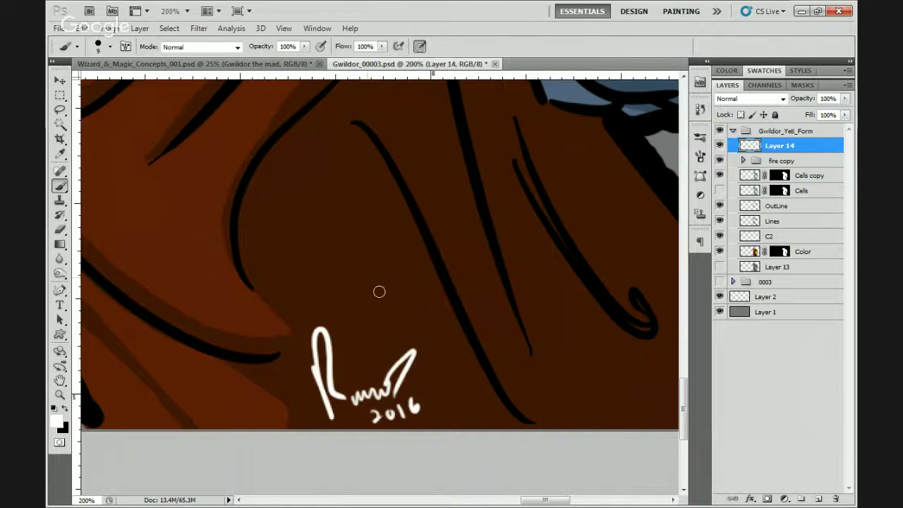
- Fit the canvas on screen, collapse the Gwildor_Yeti_Form group and save the document
{"action": "key", "text": "z"}
{"action": "right_click", "coordinate": [329, 201]}
{"action": "left_click", "coordinate": [362, 209]}
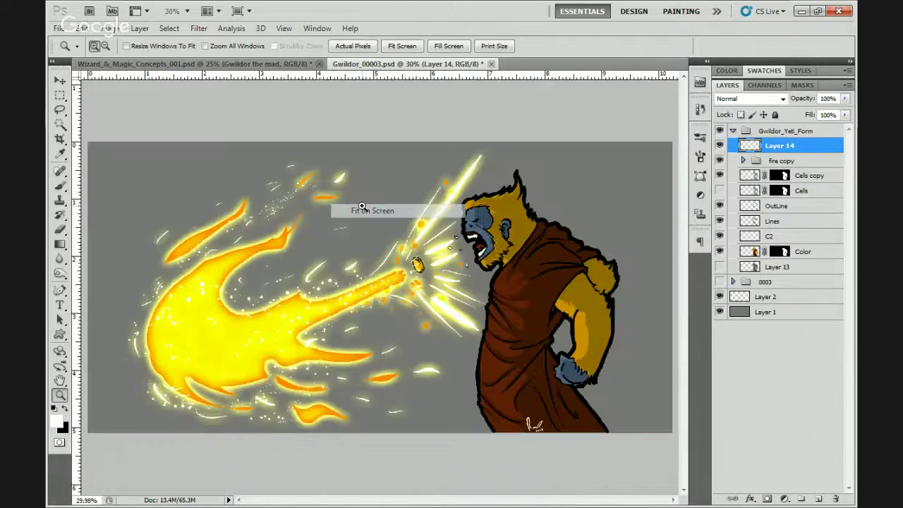
{"action": "left_click", "coordinate": [732, 132]}
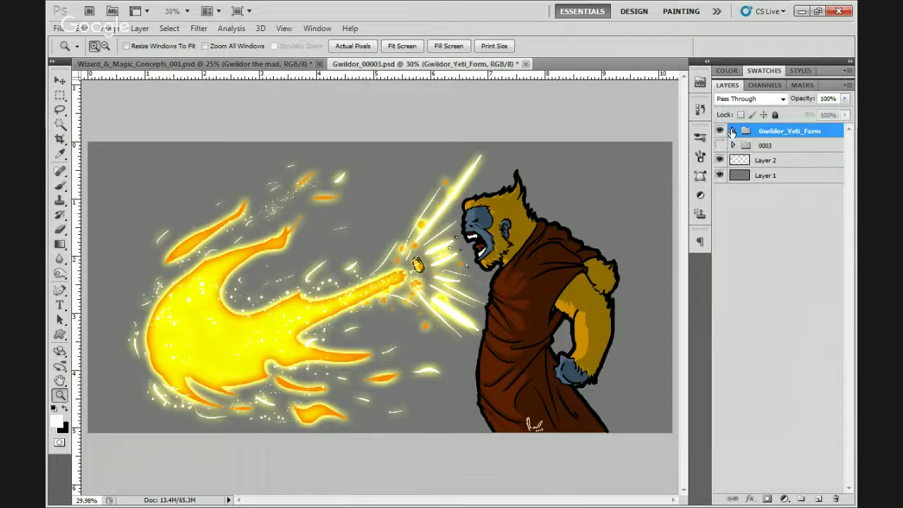
{"action": "left_click", "coordinate": [59, 28]}
{"action": "left_click", "coordinate": [185, 208]}
- Hide the gray background on Layer 1 and save a transparent PNG copy with interlacing set to None
{"action": "left_click", "coordinate": [720, 176]}
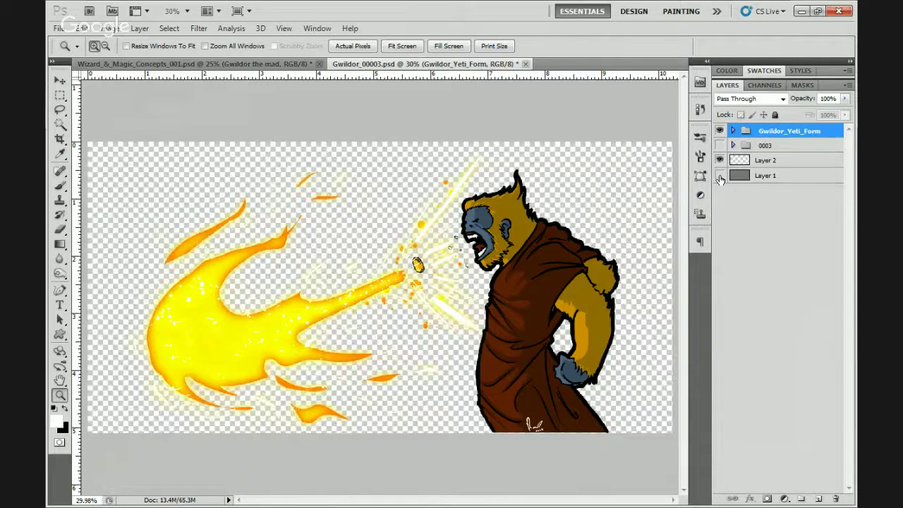
{"action": "left_click", "coordinate": [58, 28]}
{"action": "left_click", "coordinate": [96, 225]}
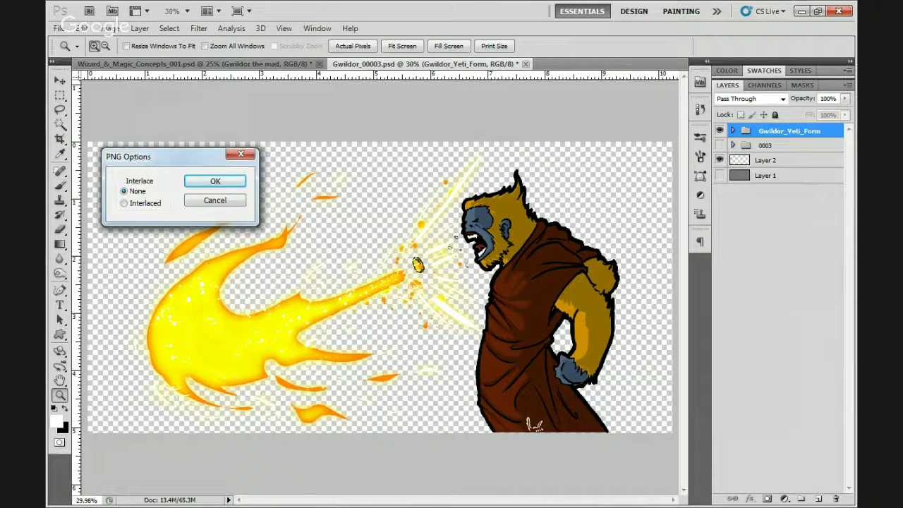
{"action": "left_click", "coordinate": [216, 182]}
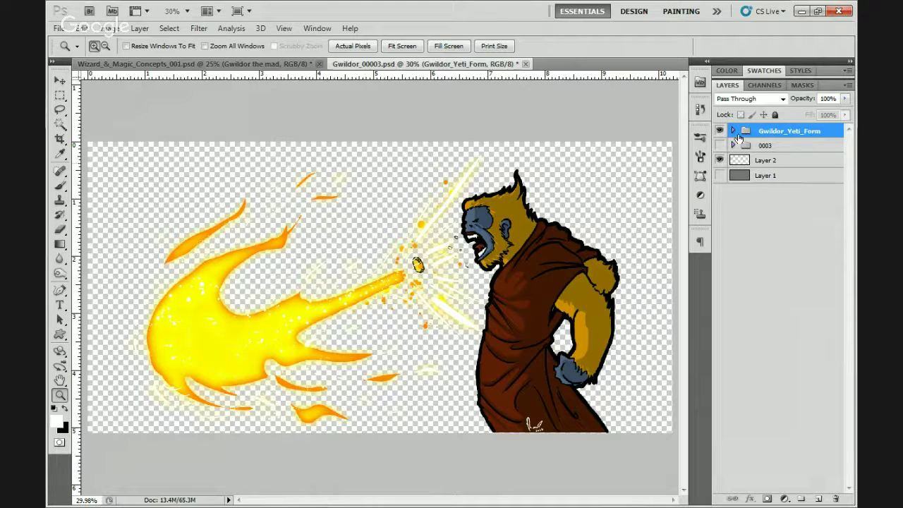
- Show the gray background on Layer 1 again and save the document
{"action": "left_click", "coordinate": [720, 175]}
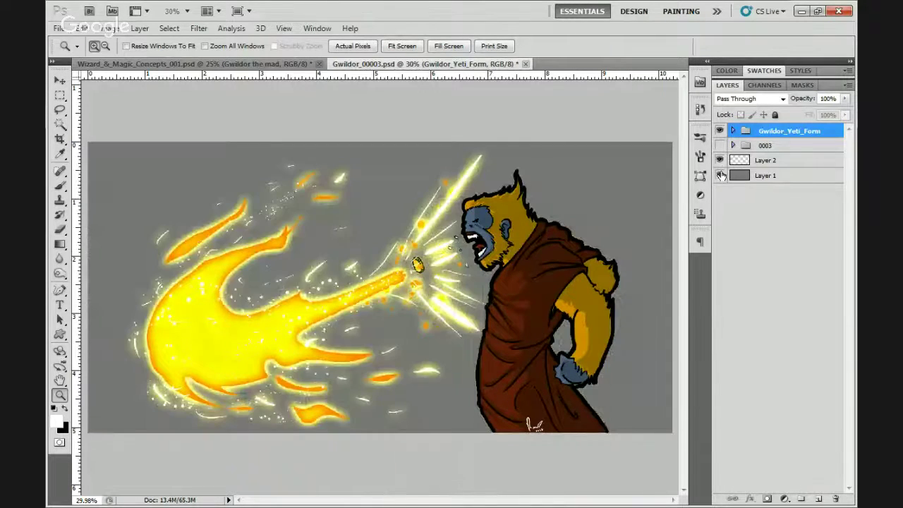
{"action": "left_click", "coordinate": [720, 175]}
{"action": "left_click", "coordinate": [719, 175]}
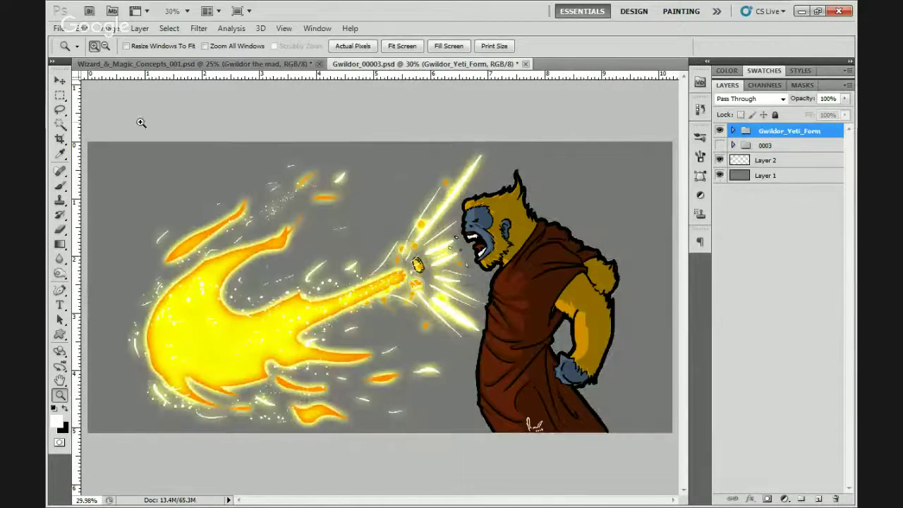
{"action": "left_click", "coordinate": [58, 28]}
{"action": "left_click", "coordinate": [202, 208]}
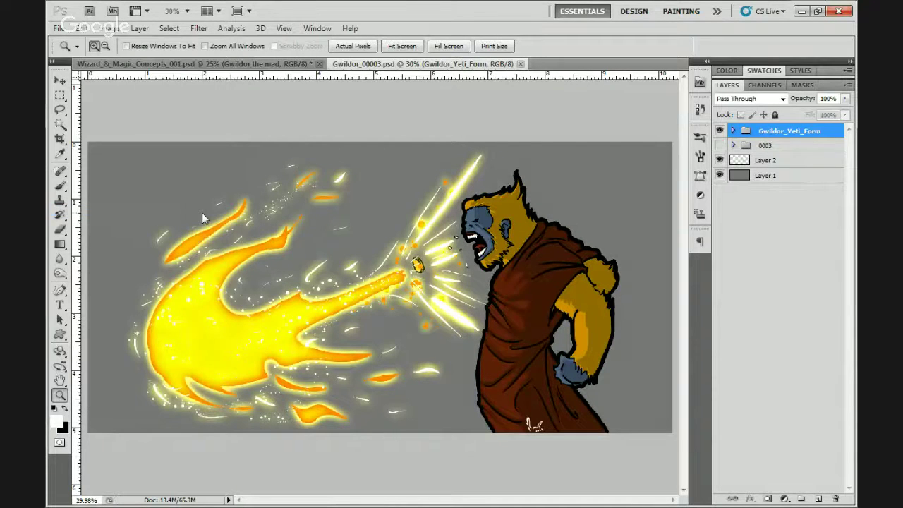
- Close Gwildor_00003.psd and return to the Wizard_&_Magic_Concepts_001.psd concept sheet
{"action": "key", "text": "alt+Tab"}
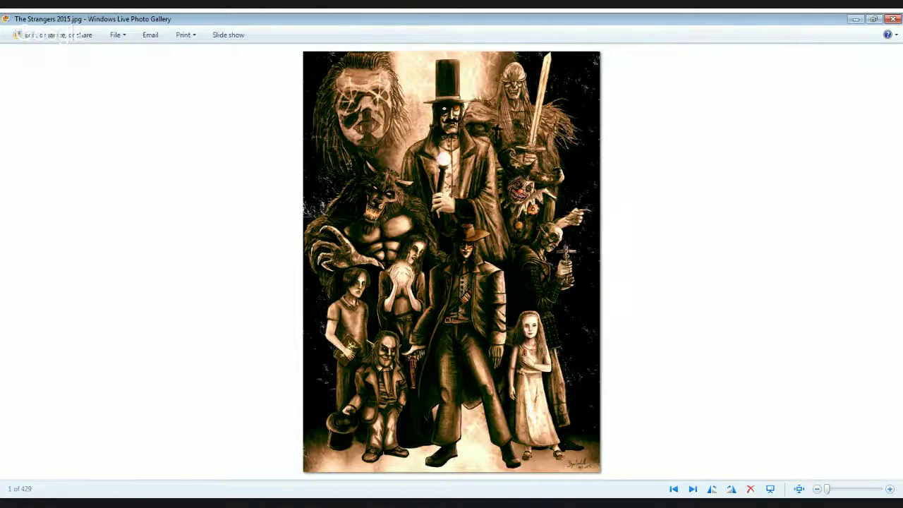
{"action": "key", "text": "alt+Tab"}
{"action": "left_click", "coordinate": [520, 64]}
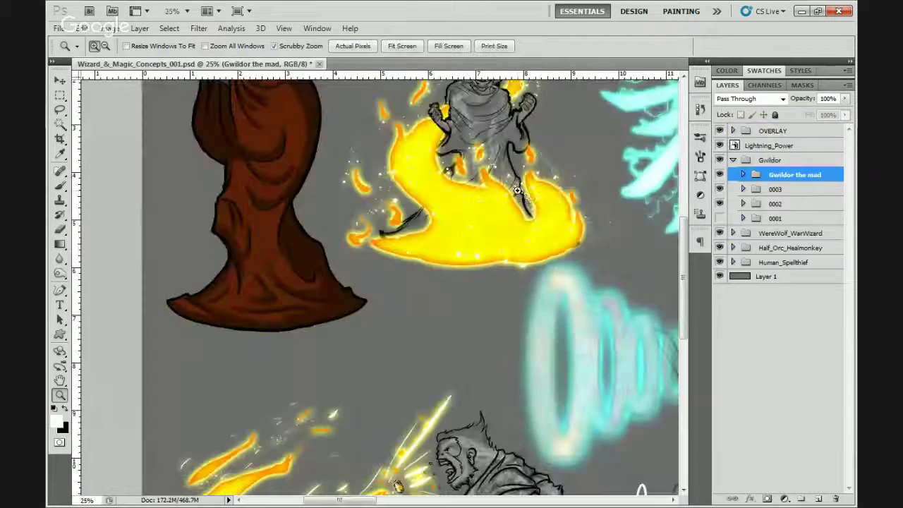
- Look over the character and magic effect sketches across the concept sheet, from the fire wizards to the half-orc and logo
{"action": "scroll", "coordinate": [510, 266], "scroll_direction": "down", "scroll_amount": 1}
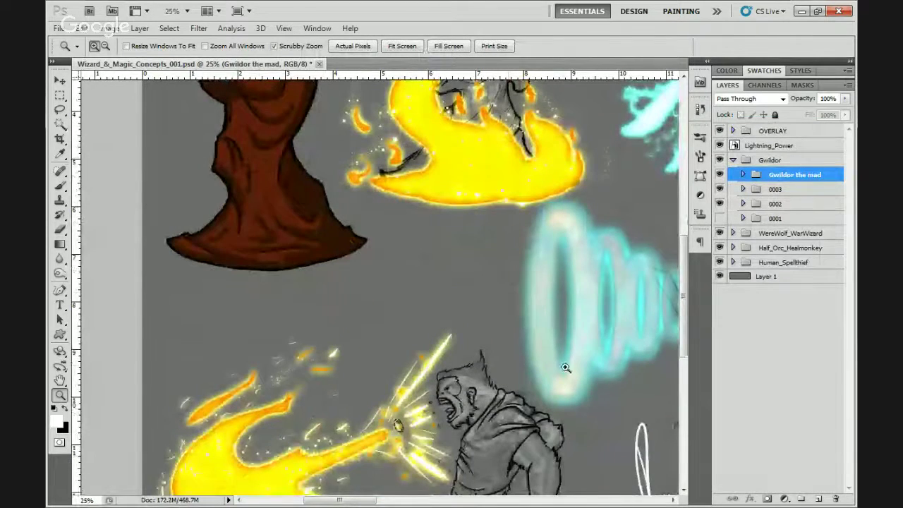
{"action": "scroll", "coordinate": [514, 282], "scroll_direction": "up", "scroll_amount": 1}
{"action": "left_click_drag", "start_coordinate": [514, 238], "coordinate": [129, 333]}
{"action": "left_click_drag", "start_coordinate": [434, 332], "coordinate": [330, 239]}
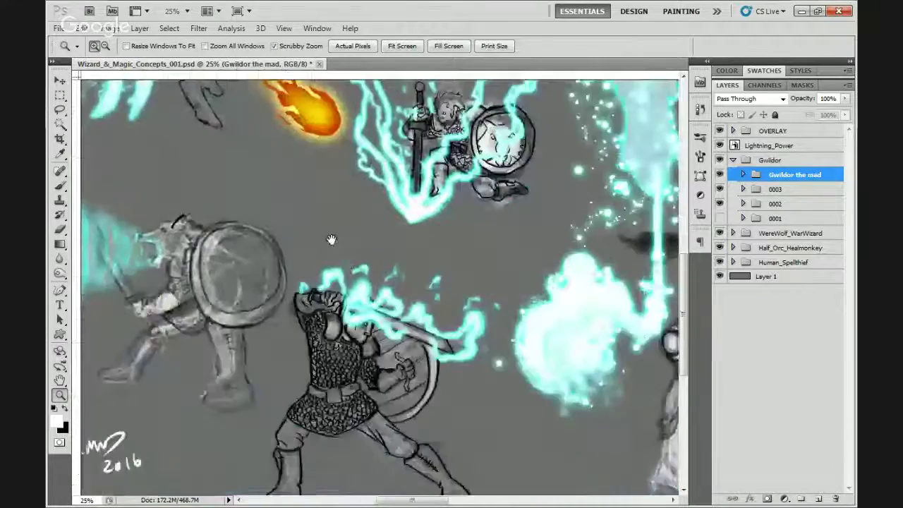
{"action": "left_click_drag", "start_coordinate": [445, 231], "coordinate": [311, 247]}
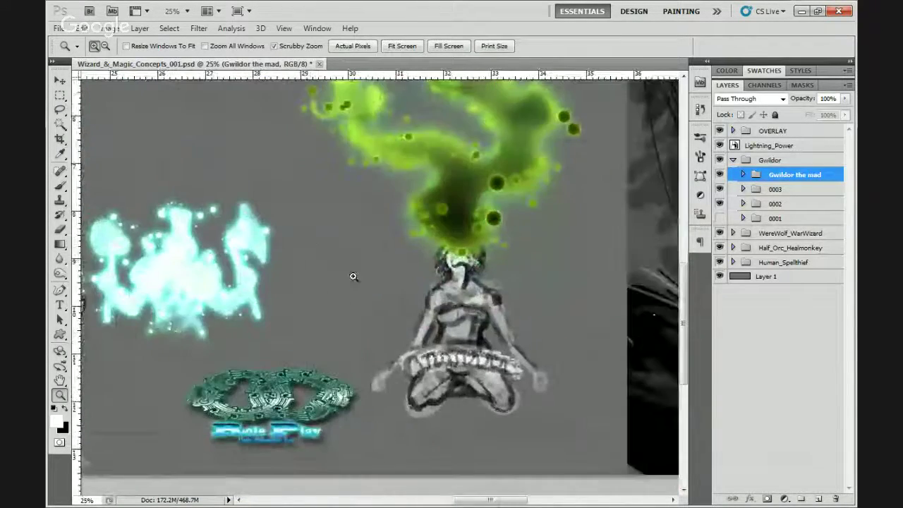
{"action": "scroll", "coordinate": [352, 277], "scroll_direction": "left", "scroll_amount": 6}
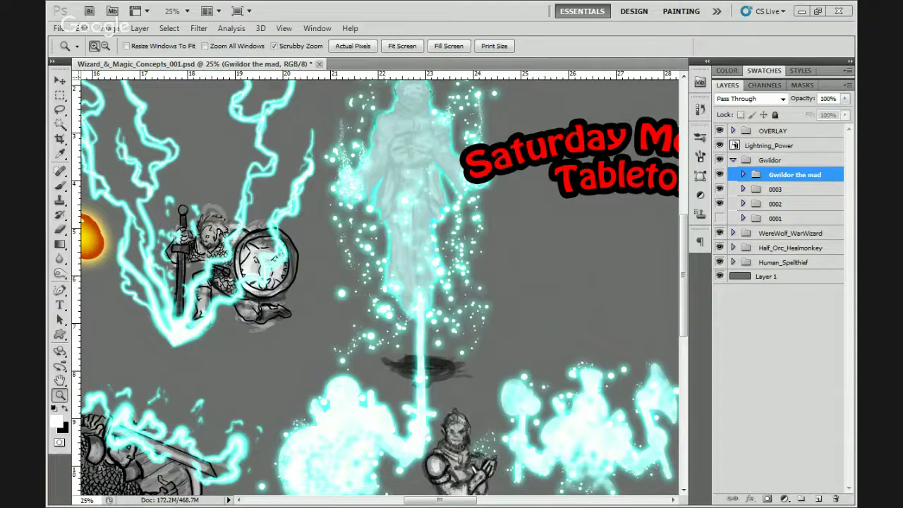
{"action": "key", "text": "alt+Tab"}
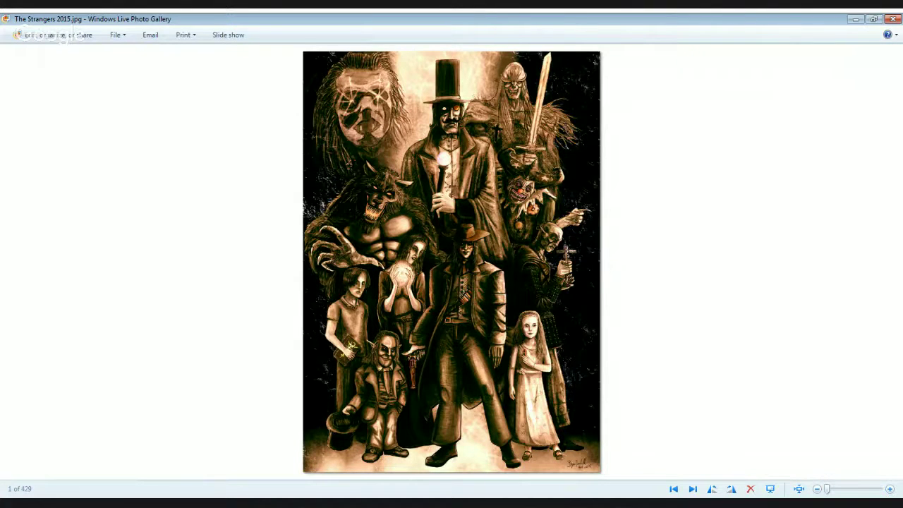
{"action": "key", "text": "alt+Tab"}
{"action": "left_click_drag", "start_coordinate": [459, 391], "coordinate": [458, 350]}
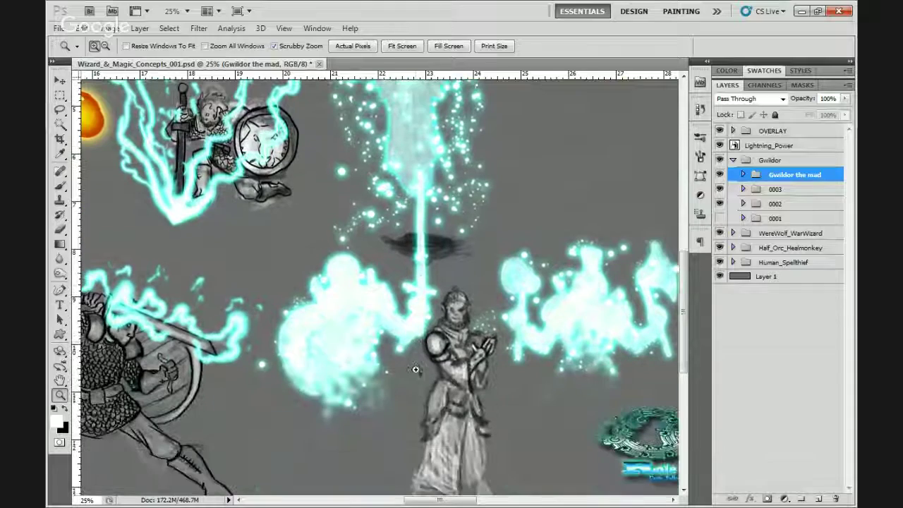
{"action": "left_click_drag", "start_coordinate": [503, 325], "coordinate": [401, 297]}
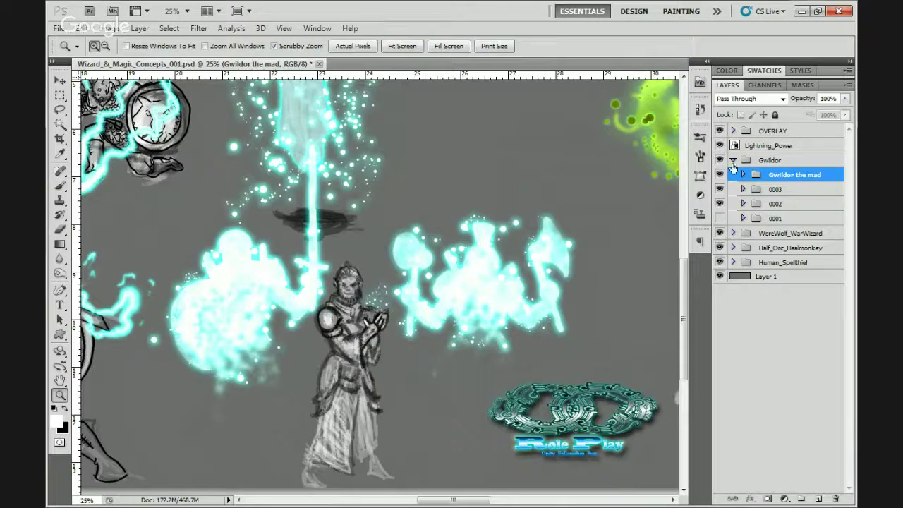
- Collapse the Gwildor group, and expand the Half_Orc_Healmonkey group to check its 0002 group and select 0001
{"action": "left_click", "coordinate": [733, 162]}
{"action": "left_click_drag", "start_coordinate": [508, 204], "coordinate": [602, 378]}
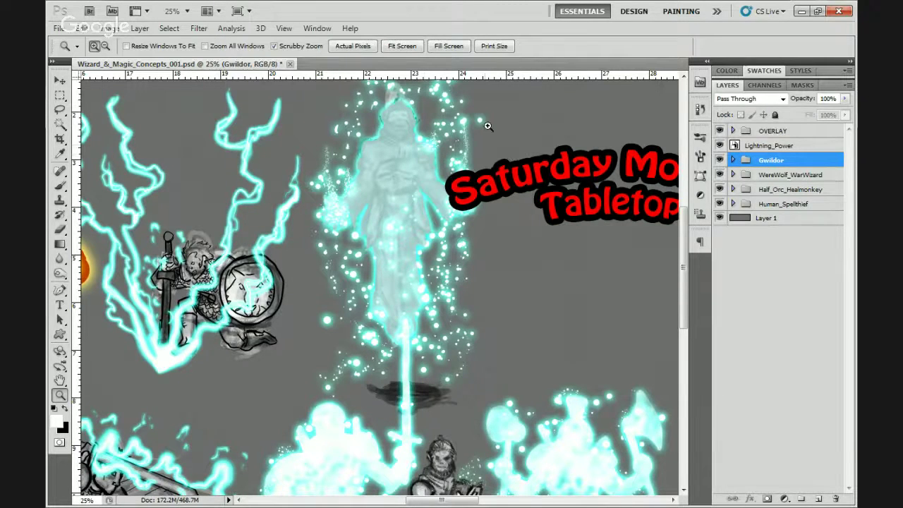
{"action": "left_click", "coordinate": [423, 146]}
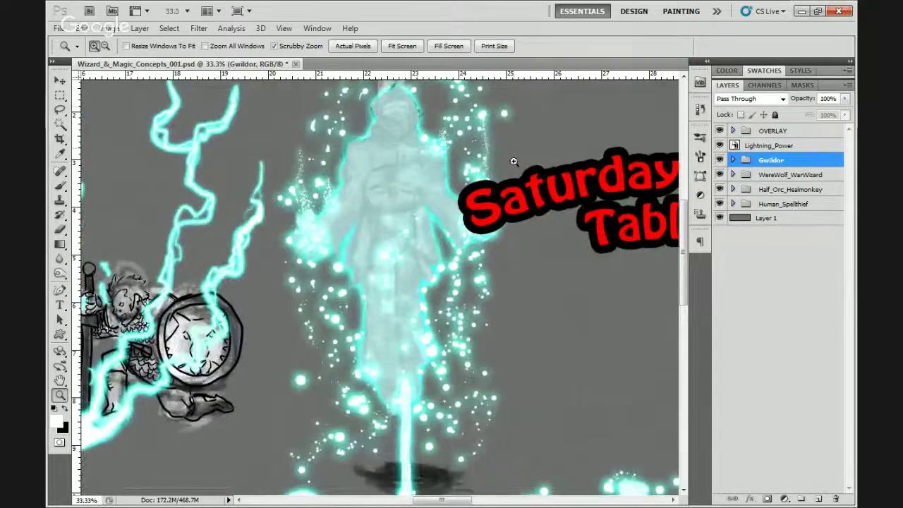
{"action": "left_click", "coordinate": [733, 189]}
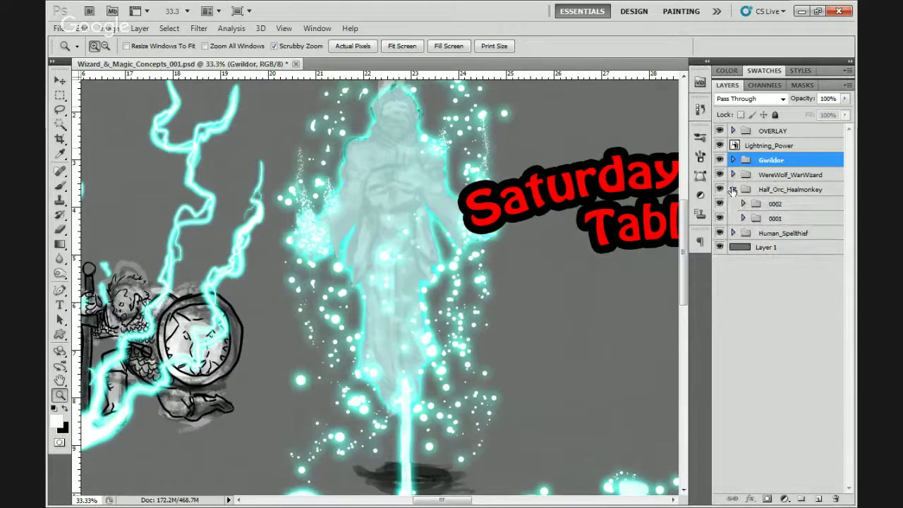
{"action": "left_click", "coordinate": [720, 204]}
{"action": "left_click", "coordinate": [720, 204]}
- Fit the entire concept sheet on screen
{"action": "key", "text": "alt+Tab"}
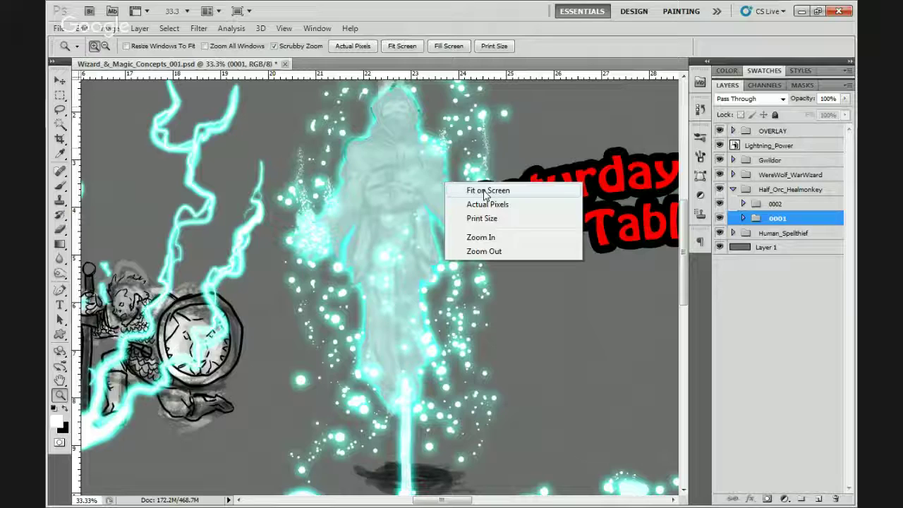
{"action": "left_click", "coordinate": [486, 192]}
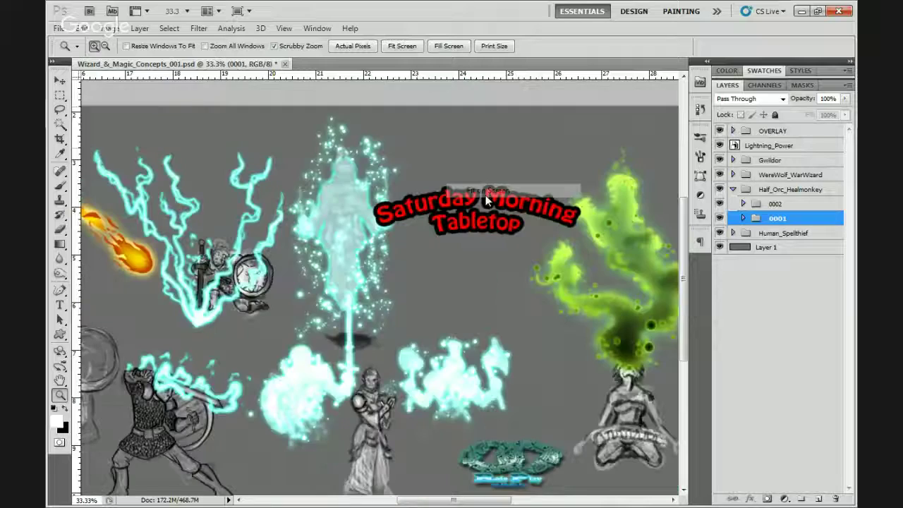
{"action": "left_click", "coordinate": [435, 219], "text": "alt"}
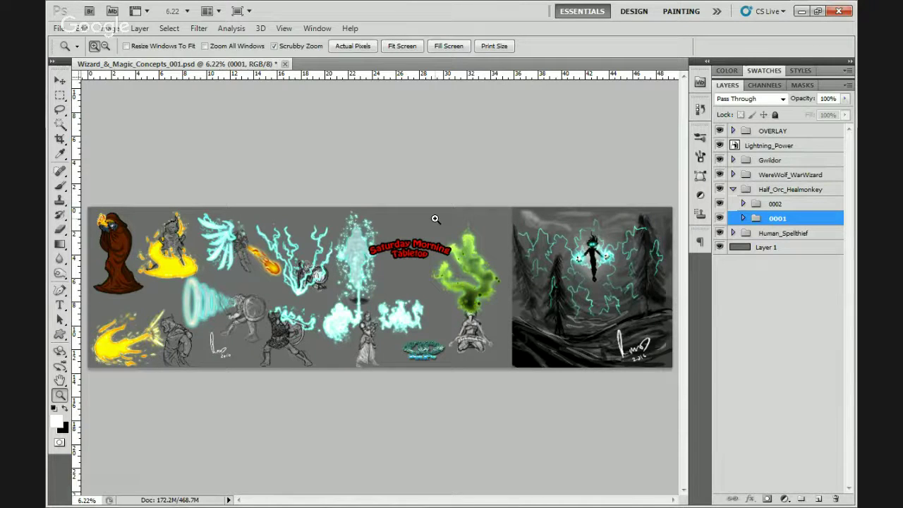
{"action": "key", "text": "alt+Tab"}
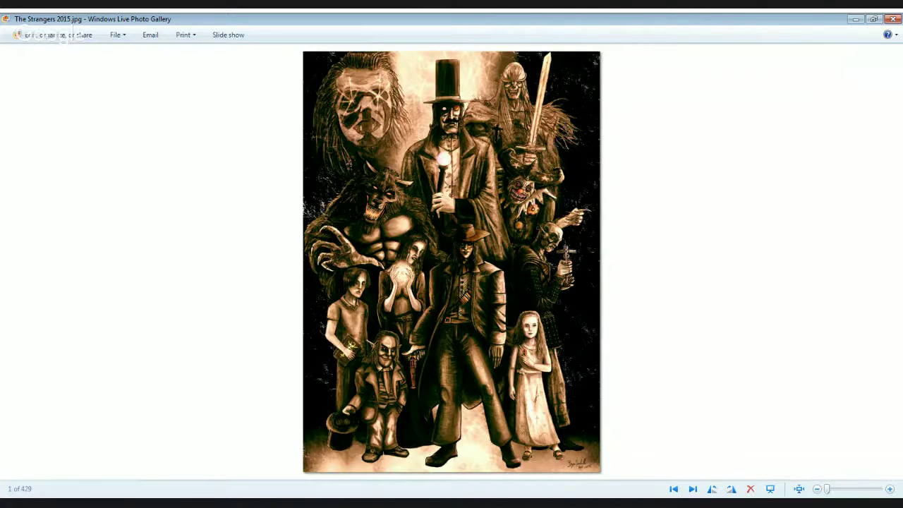
{"action": "key", "text": "alt+Tab"}
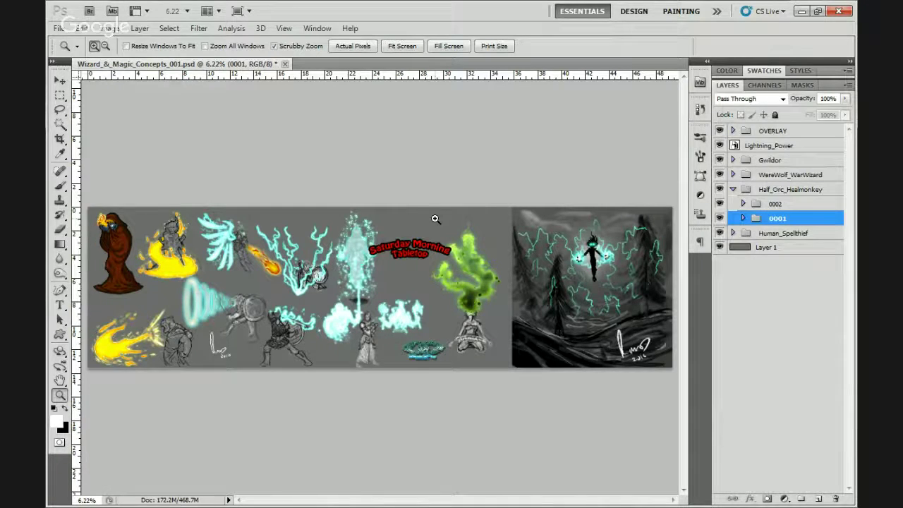
{"action": "key", "text": "alt+Tab"}
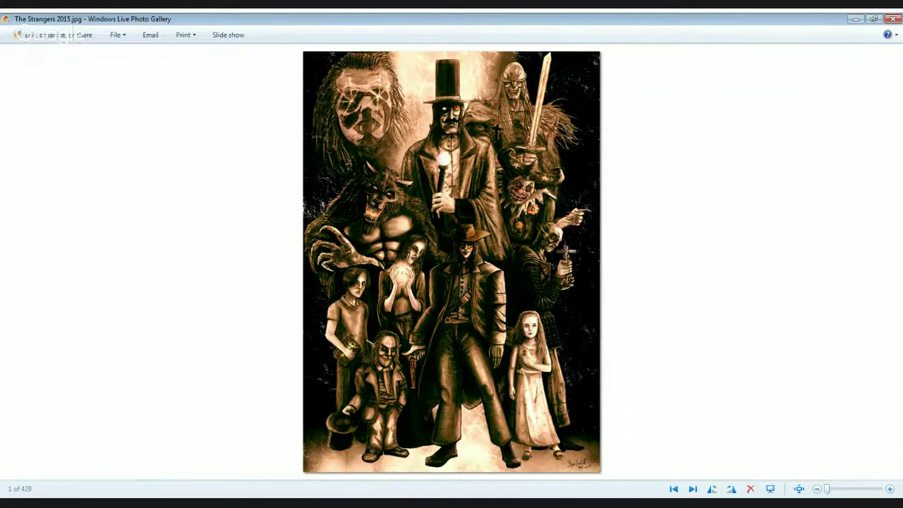
{"action": "key", "text": "alt+Tab"}
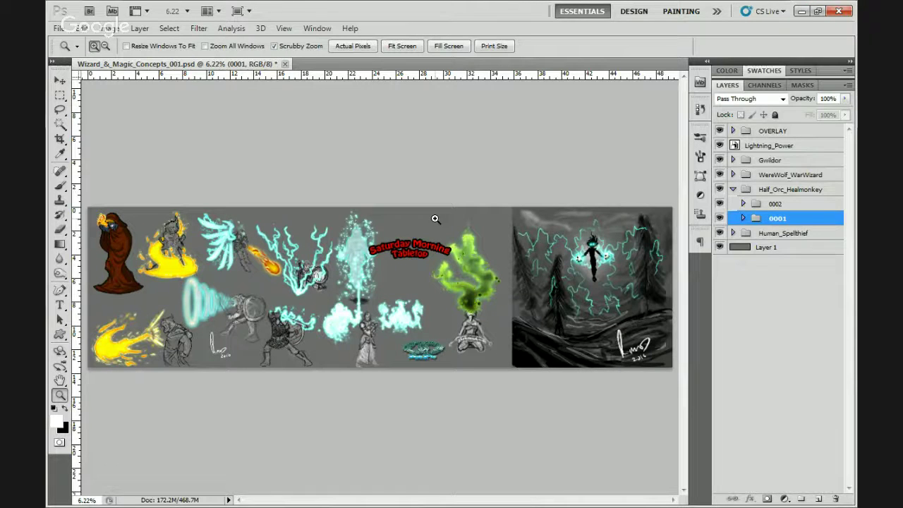